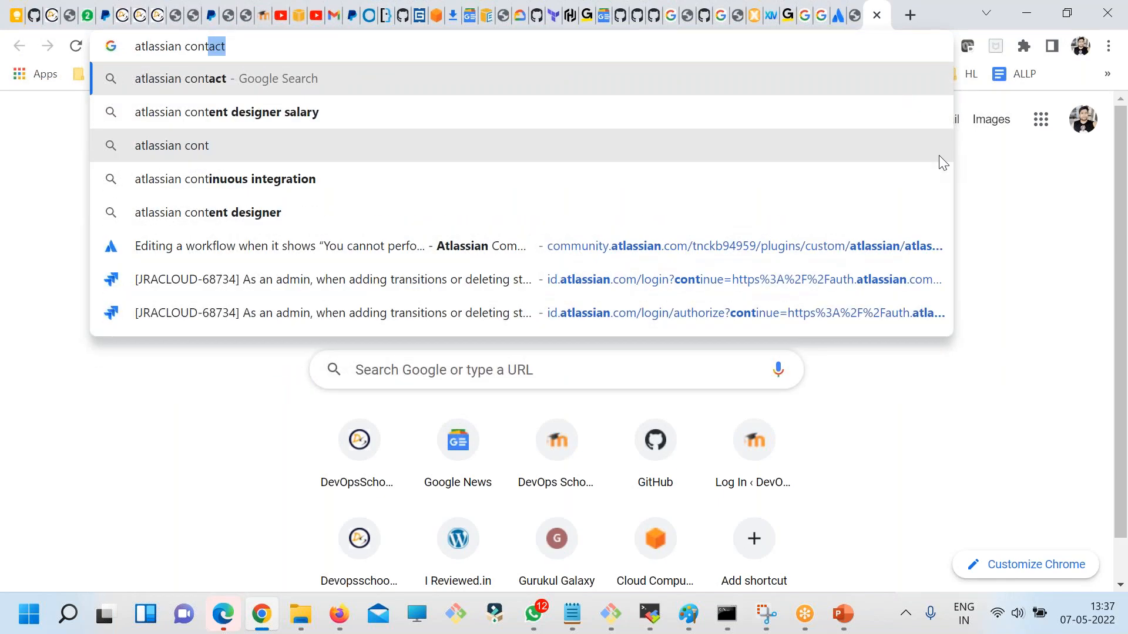
Search Google for "atlassian confluence trial"
{"action": "key", "text": "BackSpace"}
{"action": "key", "text": "BackSpace"}
{"action": "type", "text": "flu"}
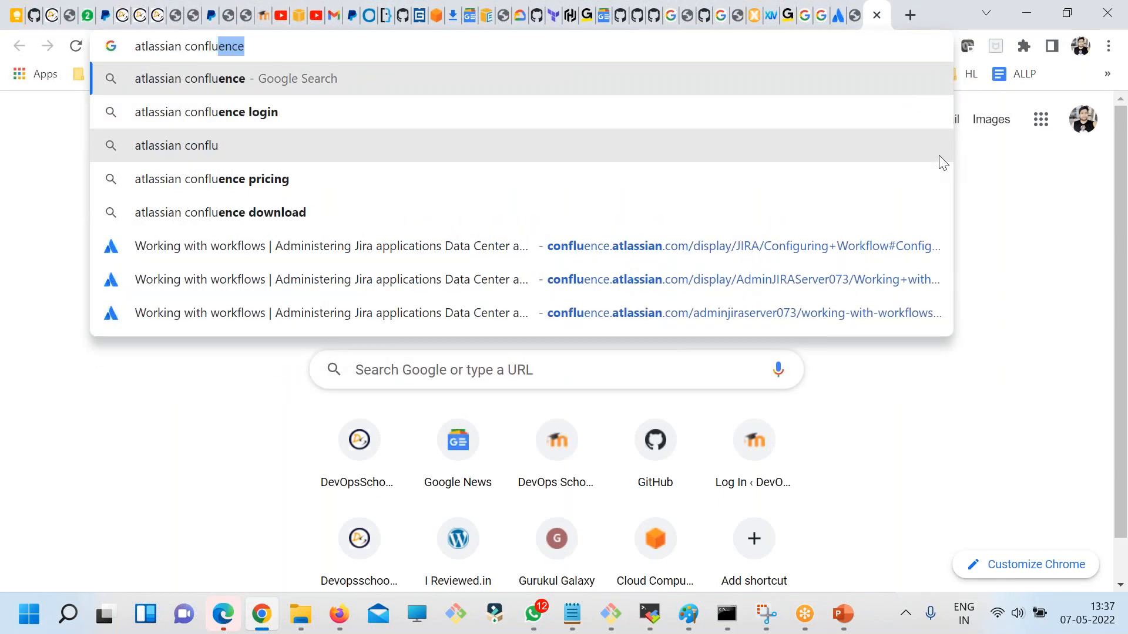
{"action": "type", "text": "ence try"}
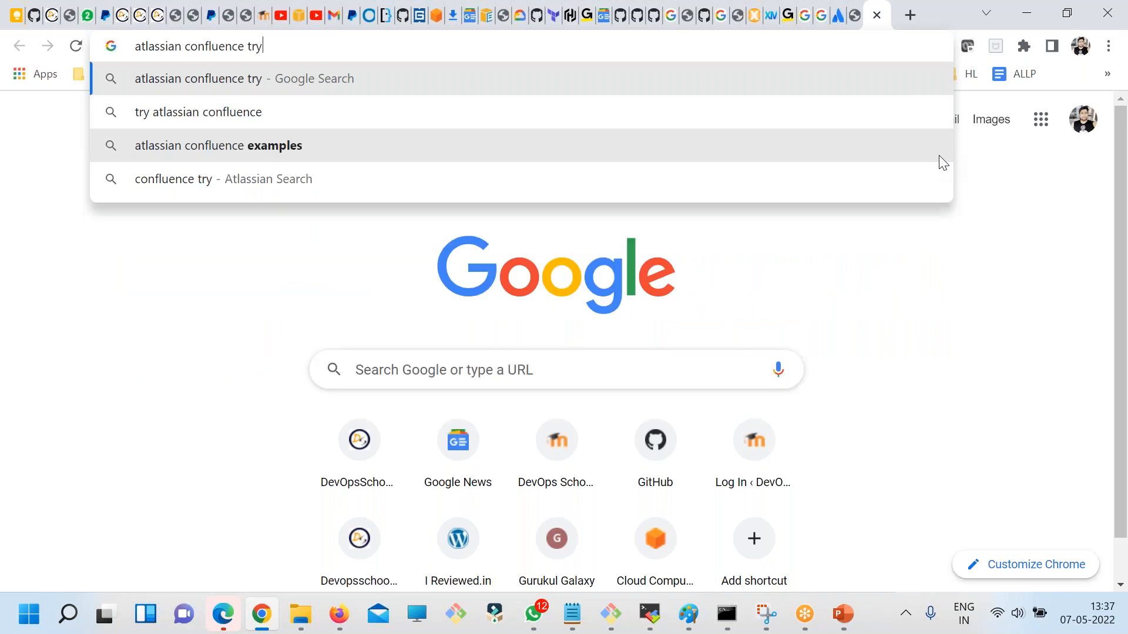
{"action": "key", "text": "BackSpace"}
{"action": "type", "text": "ial"}
{"action": "key", "text": "Return"}
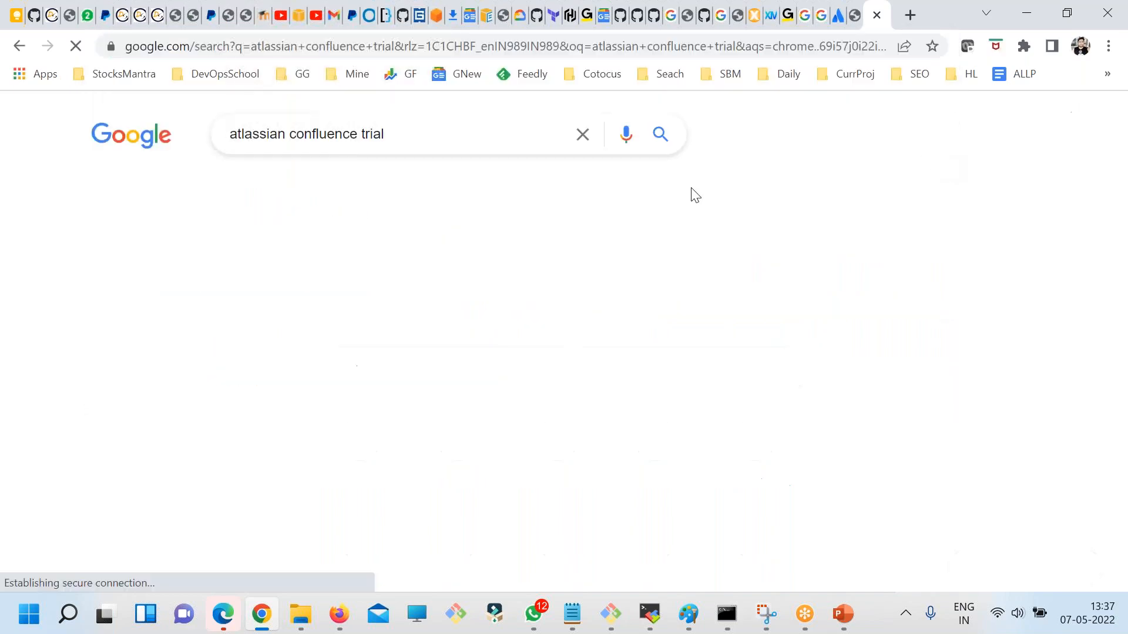
Open Atlassian's Confluence pricing page from the search results and choose to get Confluence for free
{"action": "scroll", "coordinate": [273, 286], "scroll_direction": "down", "scroll_amount": 2}
{"action": "scroll", "coordinate": [275, 284], "scroll_direction": "up", "scroll_amount": 1}
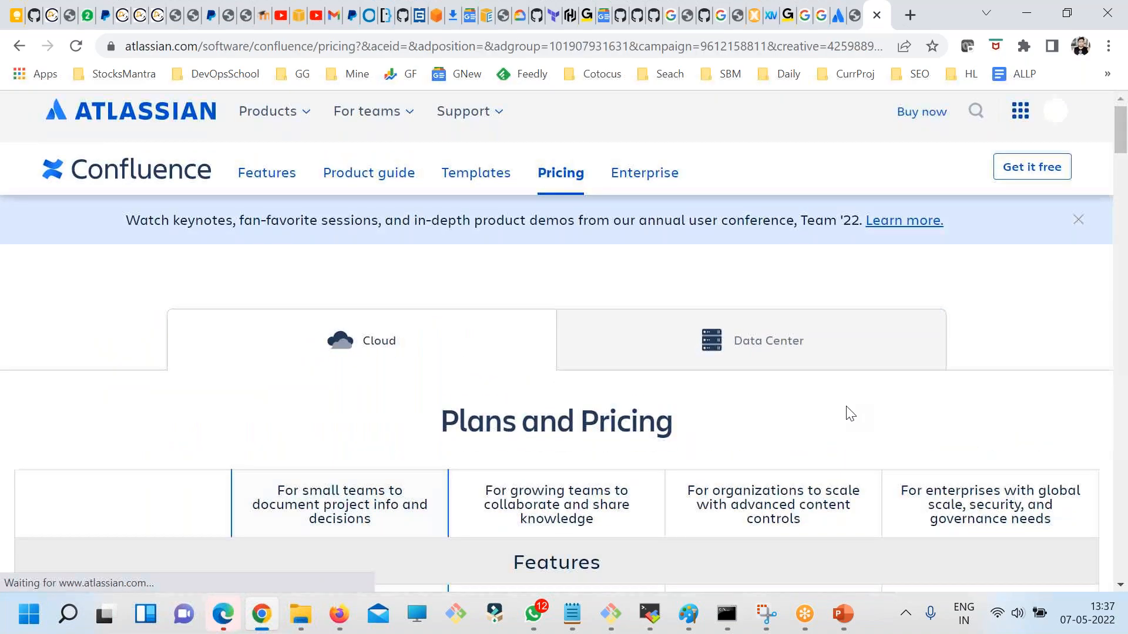
{"action": "left_click", "coordinate": [1032, 167]}
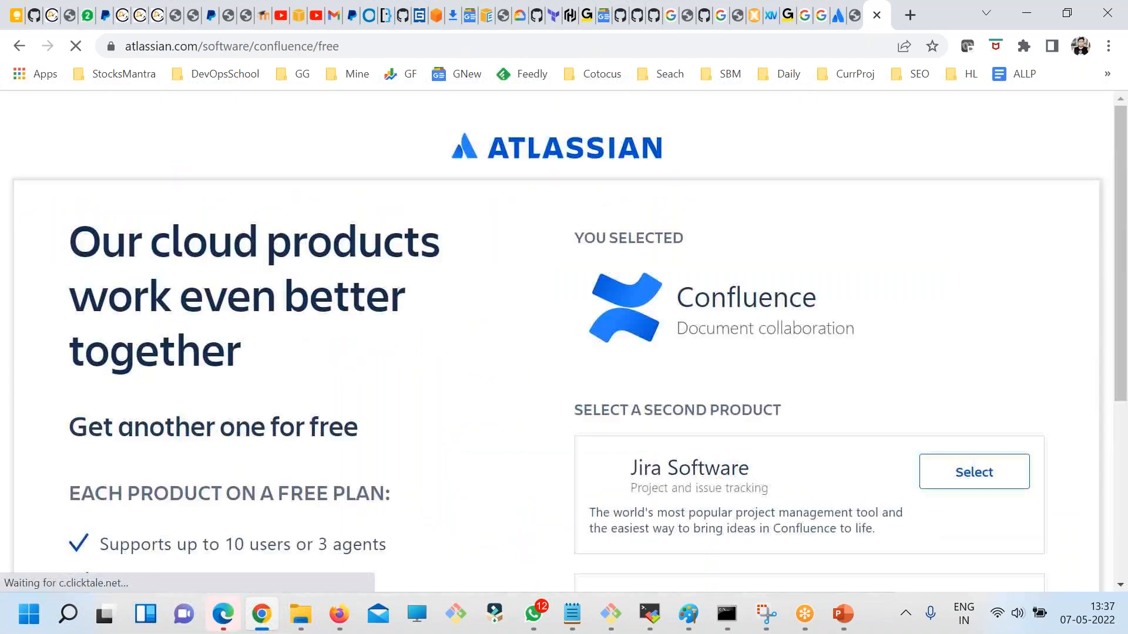
Review the product offers and continue the free sign-up with Confluence only, without adding a second product
{"action": "scroll", "coordinate": [881, 328], "scroll_direction": "down", "scroll_amount": 3}
{"action": "left_click_drag", "start_coordinate": [583, 235], "coordinate": [775, 224]}
{"action": "scroll", "coordinate": [811, 246], "scroll_direction": "up", "scroll_amount": 3}
{"action": "left_click_drag", "start_coordinate": [677, 294], "coordinate": [911, 286]}
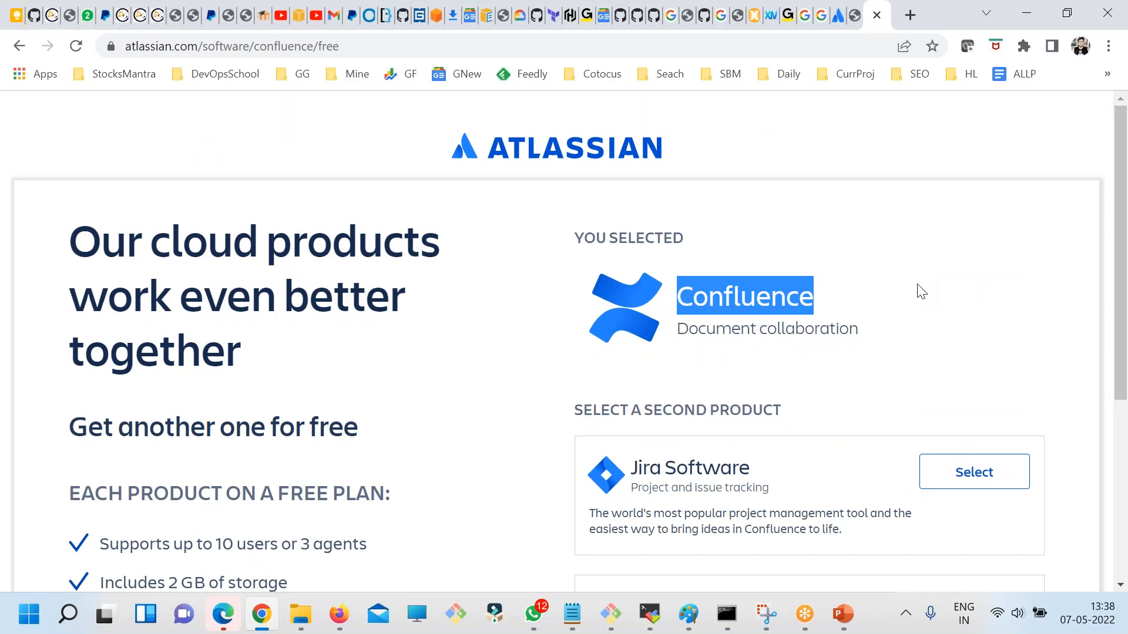
{"action": "scroll", "coordinate": [881, 380], "scroll_direction": "down", "scroll_amount": 2}
{"action": "left_click_drag", "start_coordinate": [672, 322], "coordinate": [793, 332]}
{"action": "scroll", "coordinate": [893, 371], "scroll_direction": "down", "scroll_amount": 3}
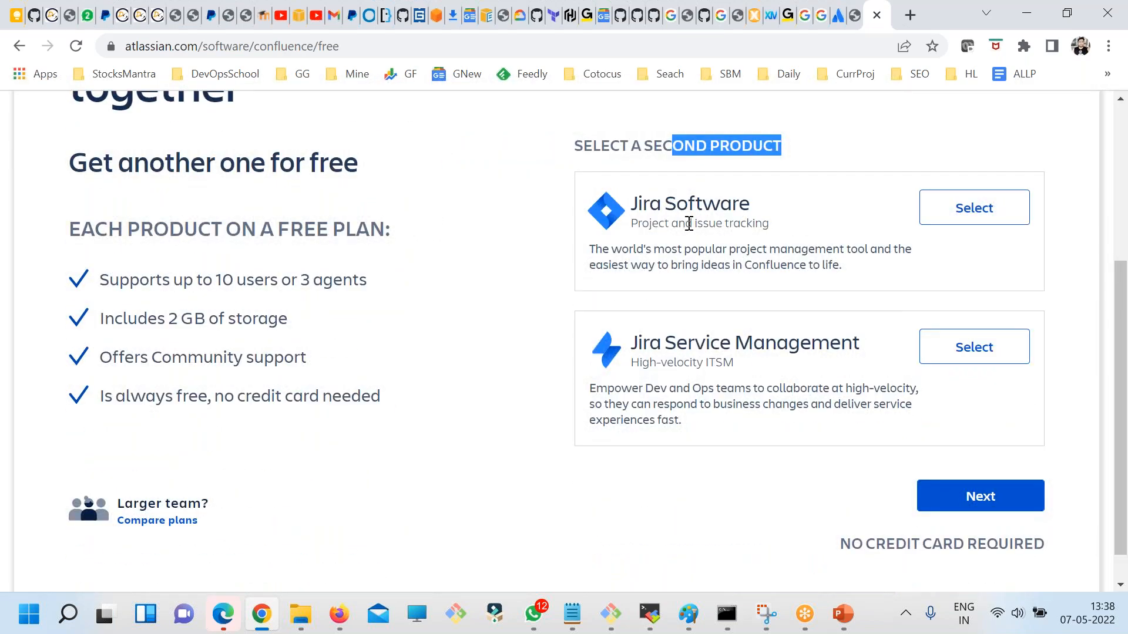
{"action": "left_click_drag", "start_coordinate": [660, 205], "coordinate": [751, 206]}
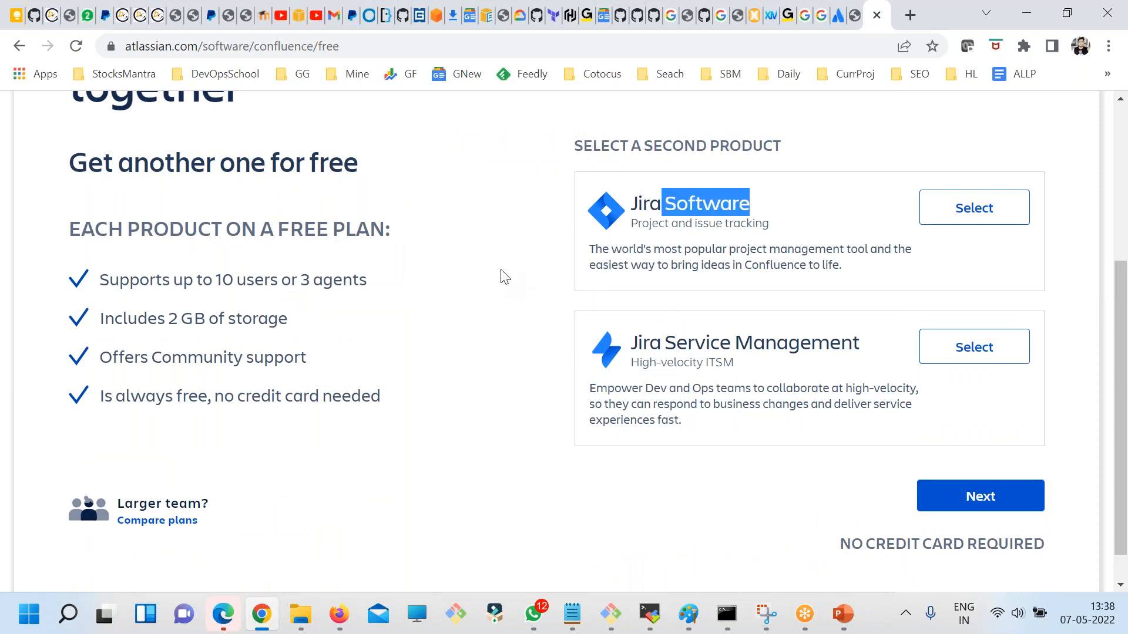
{"action": "left_click_drag", "start_coordinate": [645, 344], "coordinate": [838, 341]}
{"action": "scroll", "coordinate": [795, 491], "scroll_direction": "down", "scroll_amount": 1}
{"action": "left_click", "coordinate": [957, 458]}
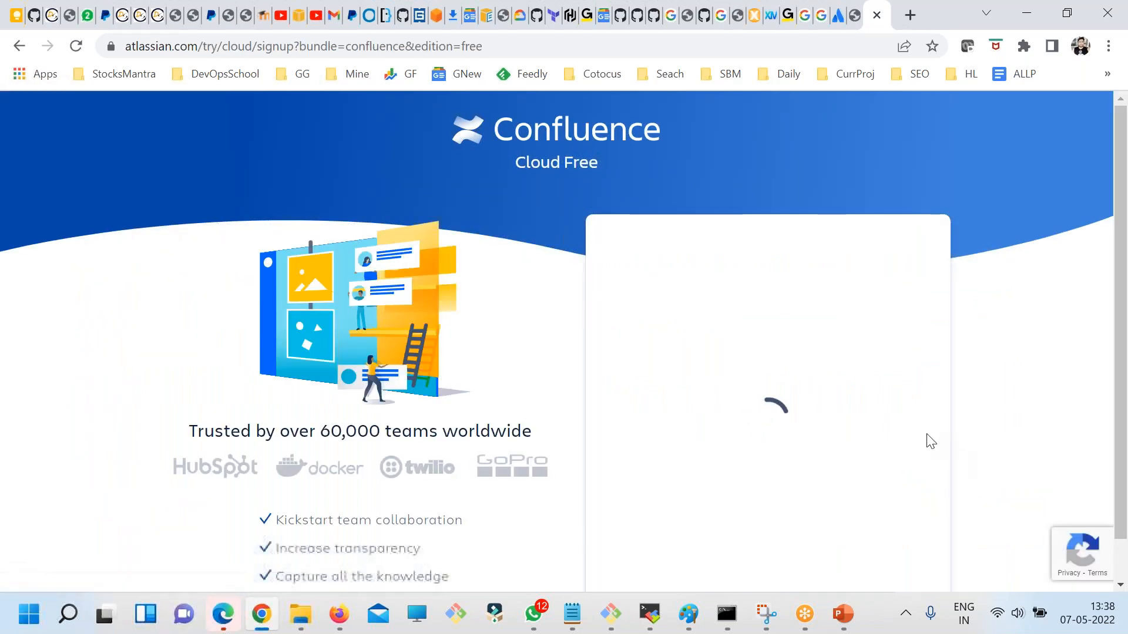
Keep the existing site devops-1233456 for Confluence Cloud Free, agree to the terms and start
{"action": "left_click_drag", "start_coordinate": [619, 174], "coordinate": [536, 203]}
{"action": "left_click", "coordinate": [747, 426]}
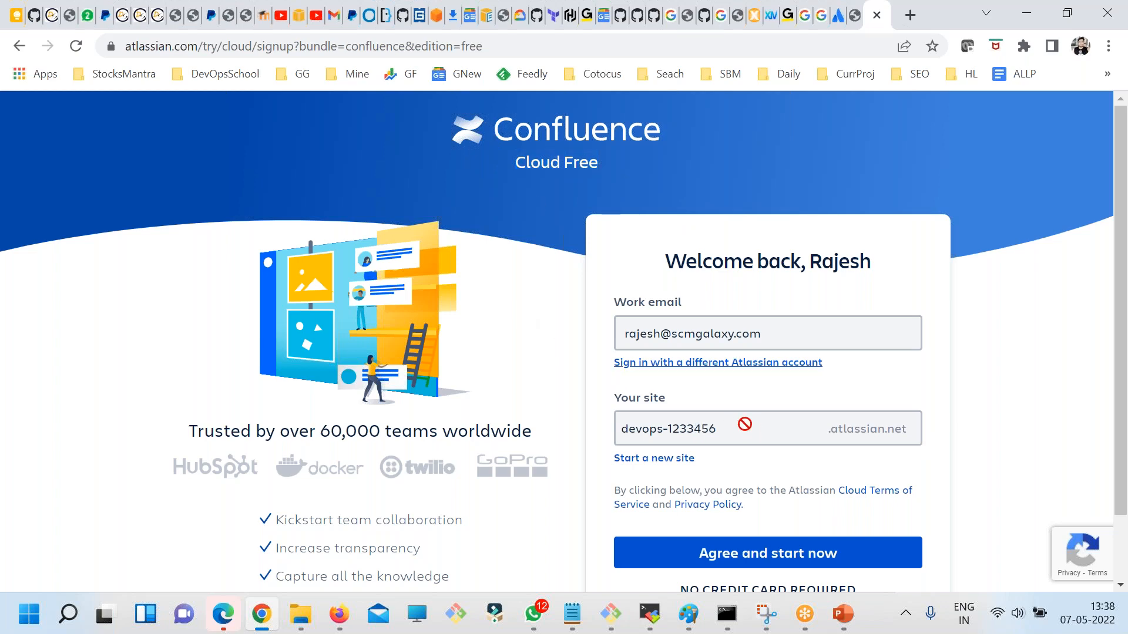
{"action": "left_click_drag", "start_coordinate": [721, 424], "coordinate": [629, 426]}
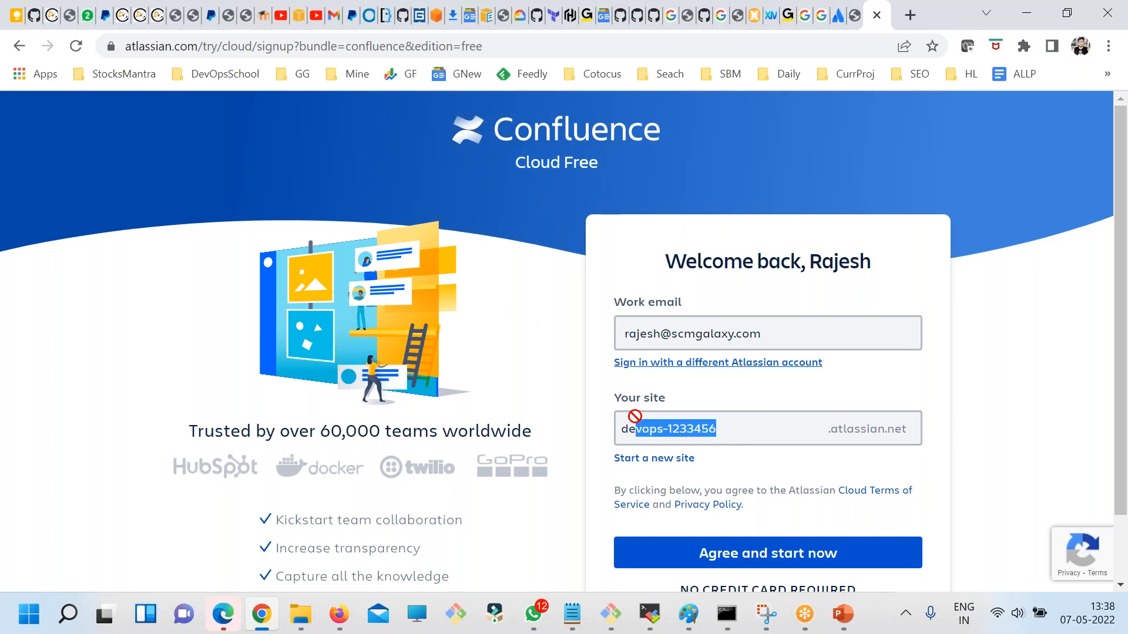
{"action": "scroll", "coordinate": [704, 465], "scroll_direction": "down", "scroll_amount": 1}
{"action": "left_click", "coordinate": [662, 351]}
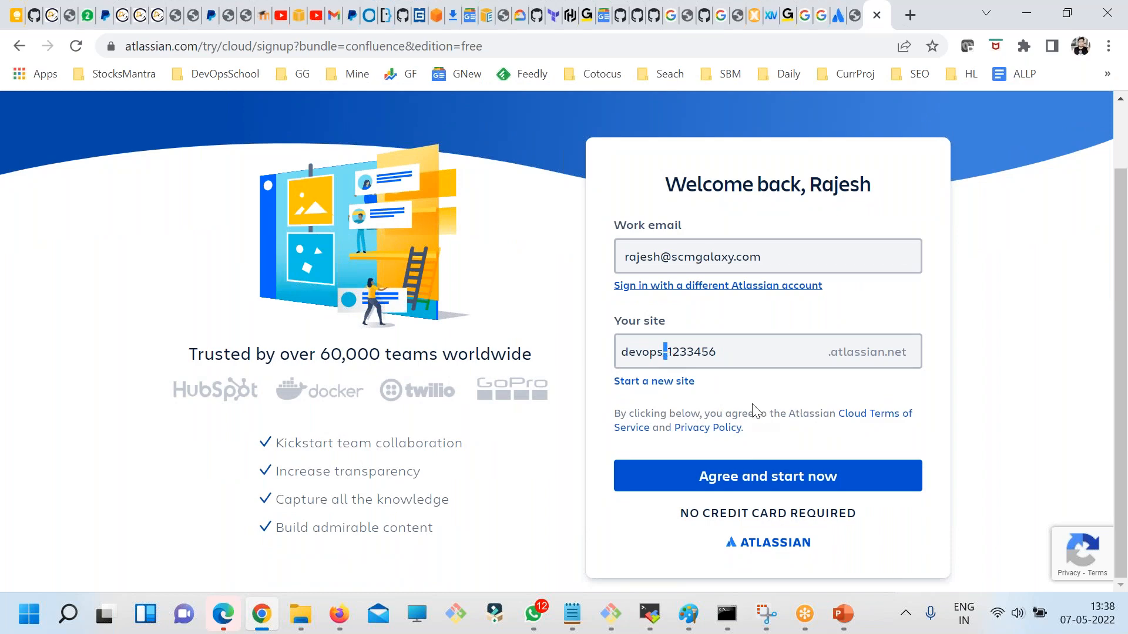
{"action": "scroll", "coordinate": [750, 411], "scroll_direction": "up", "scroll_amount": 1}
{"action": "scroll", "coordinate": [665, 370], "scroll_direction": "up", "scroll_amount": 1}
{"action": "scroll", "coordinate": [776, 319], "scroll_direction": "down", "scroll_amount": 1}
{"action": "left_click_drag", "start_coordinate": [748, 350], "coordinate": [605, 352]}
{"action": "left_click", "coordinate": [730, 473]}
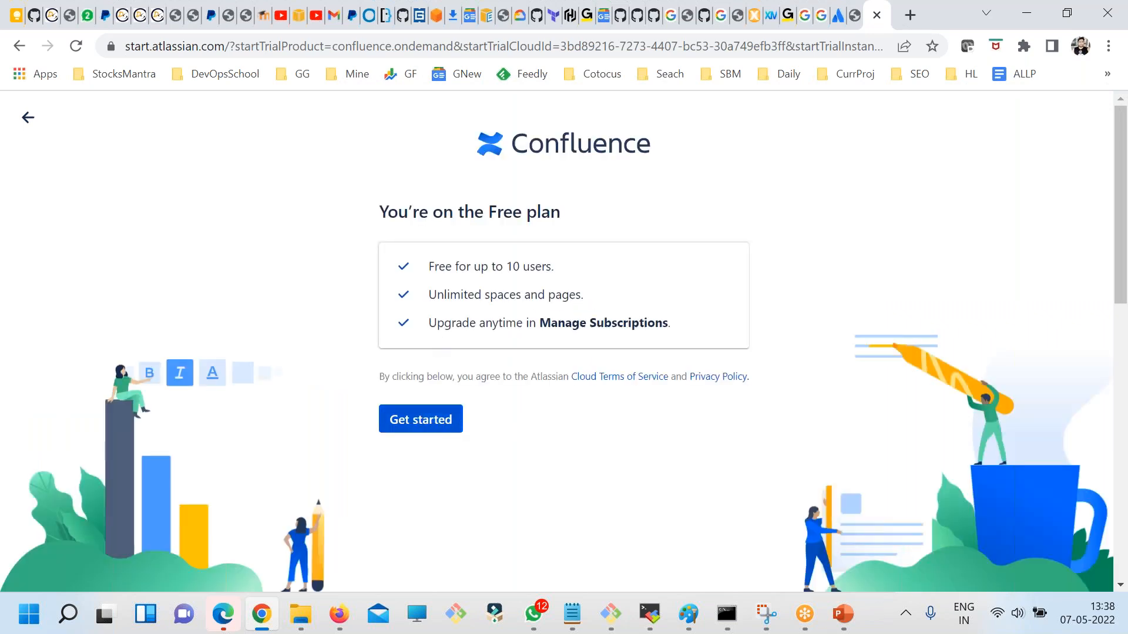
Review the Free plan's benefits, get started with it and skip inviting teammates from the site
{"action": "left_click_drag", "start_coordinate": [439, 266], "coordinate": [548, 264]}
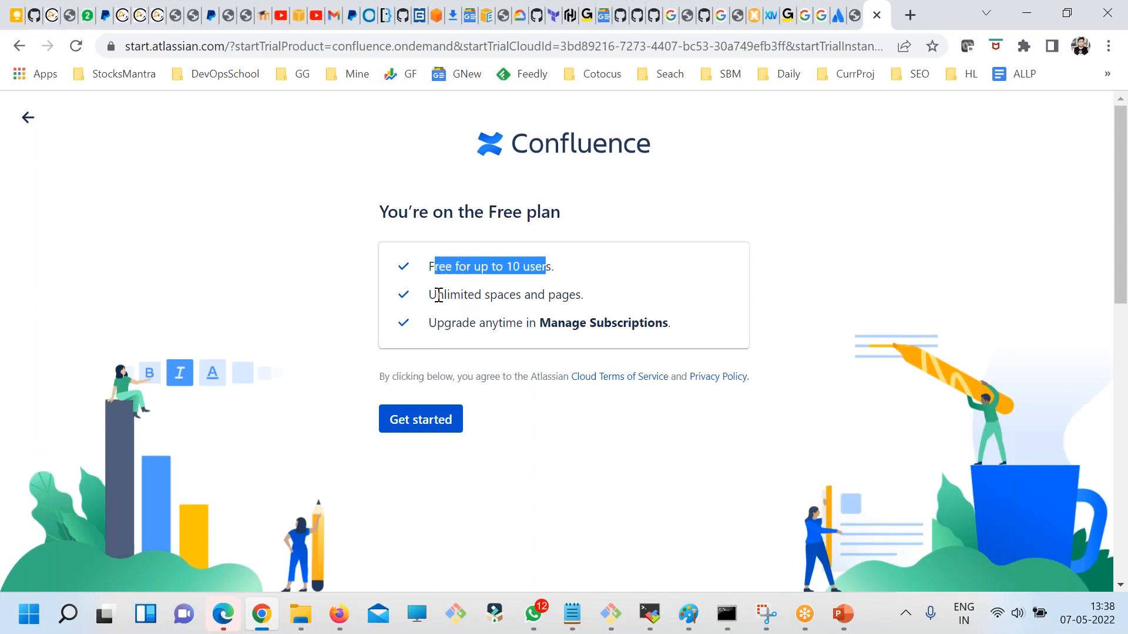
{"action": "left_click_drag", "start_coordinate": [439, 295], "coordinate": [513, 301]}
{"action": "left_click_drag", "start_coordinate": [546, 266], "coordinate": [475, 268]}
{"action": "left_click_drag", "start_coordinate": [433, 268], "coordinate": [531, 272]}
{"action": "left_click", "coordinate": [536, 288]}
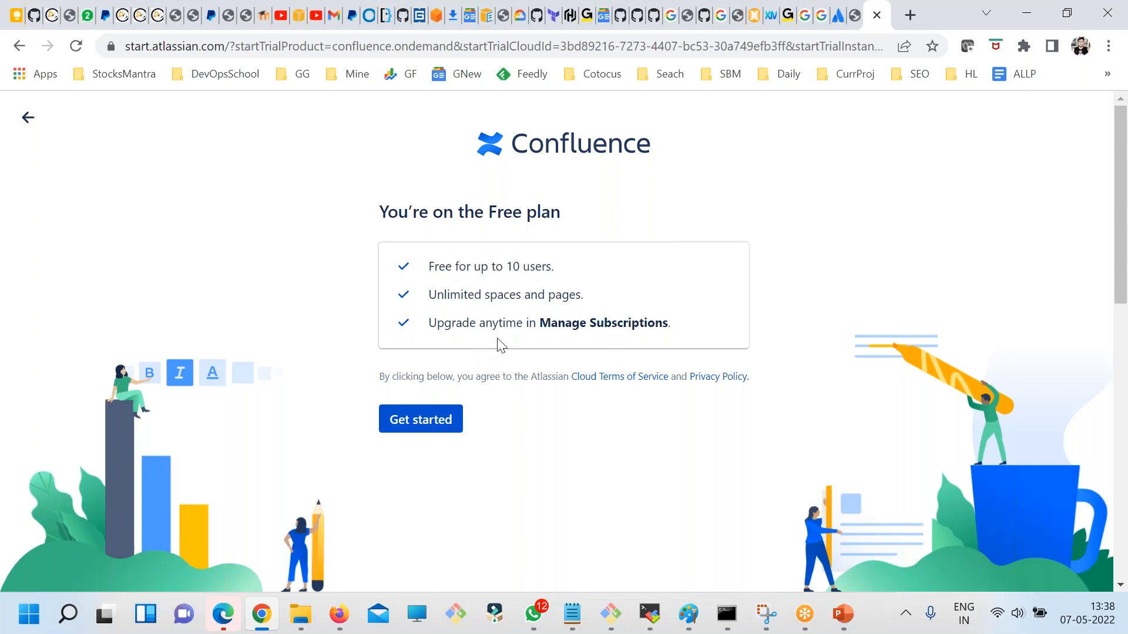
{"action": "left_click", "coordinate": [429, 433]}
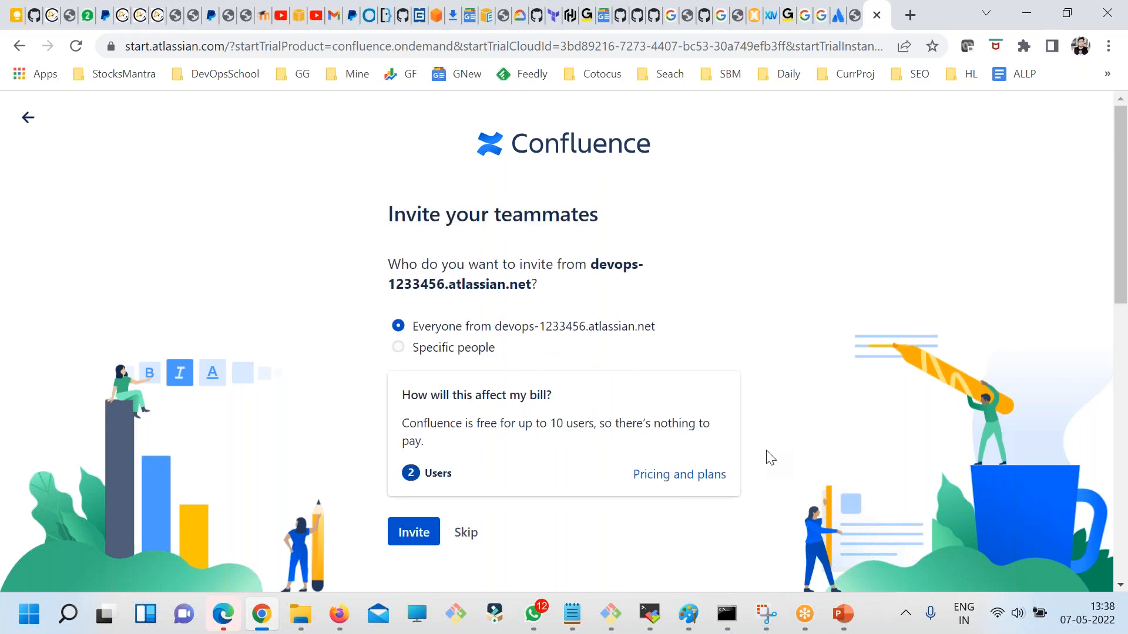
{"action": "left_click", "coordinate": [467, 534]}
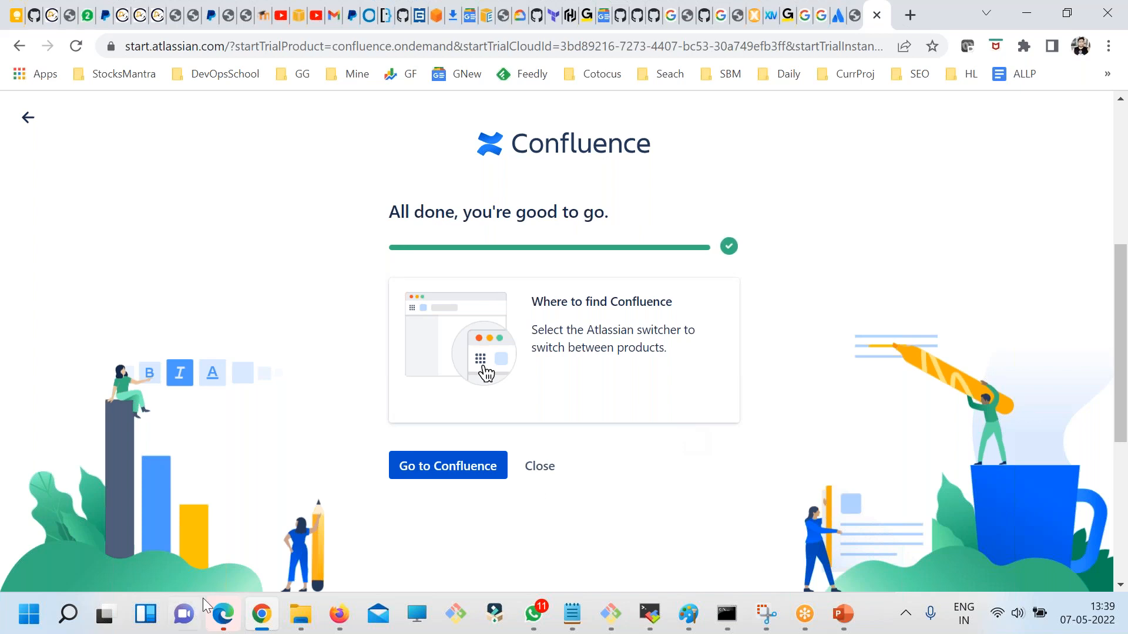
Go to the new Confluence site and skip the question about your role
{"action": "left_click", "coordinate": [411, 467]}
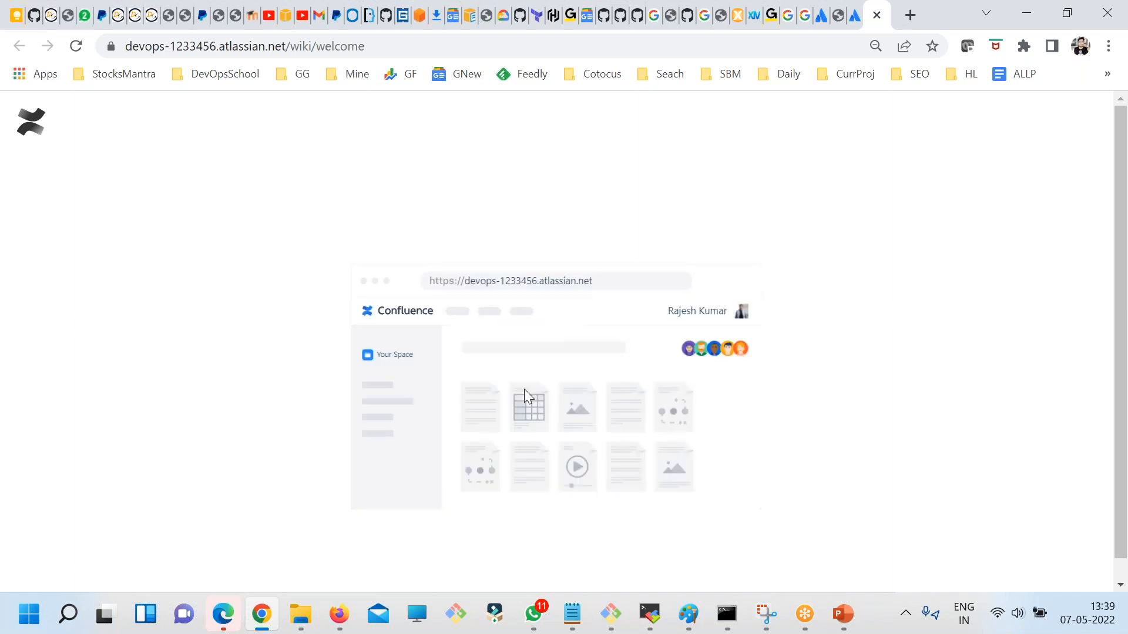
{"action": "left_click", "coordinate": [402, 457]}
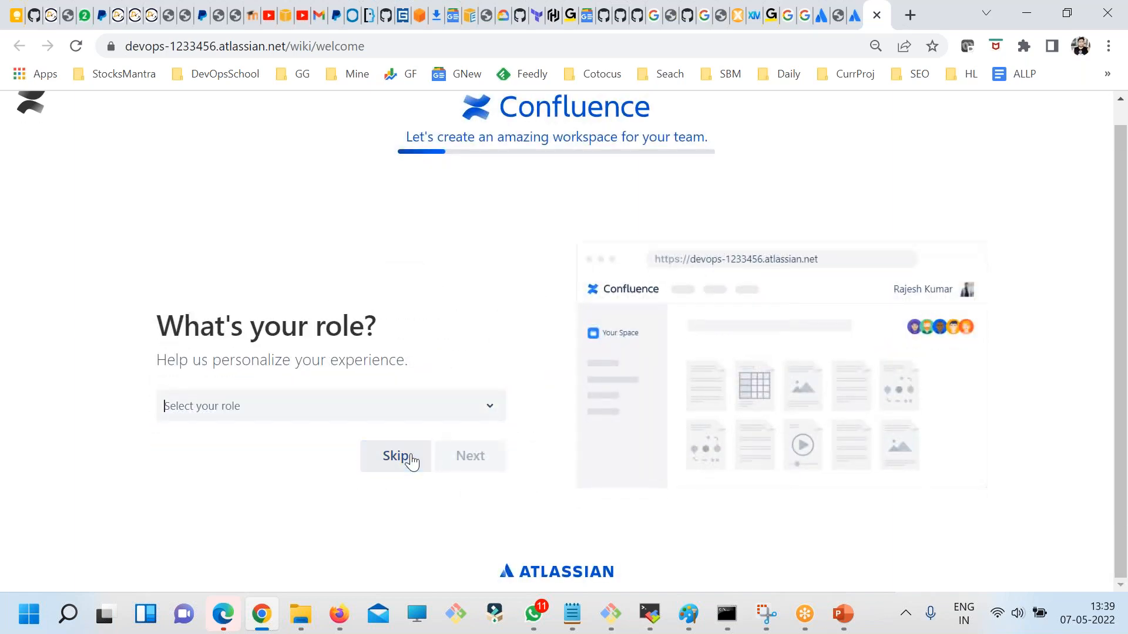
{"action": "left_click", "coordinate": [395, 461]}
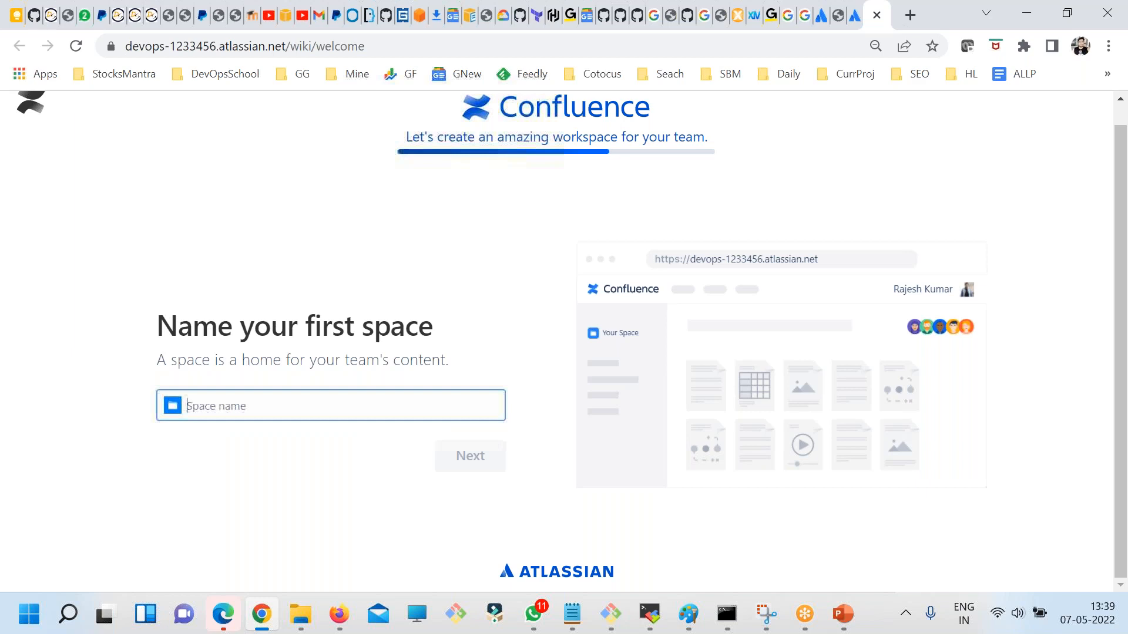
Name the first space DevOps1, copy that name and continue the setup
{"action": "left_click", "coordinate": [371, 411]}
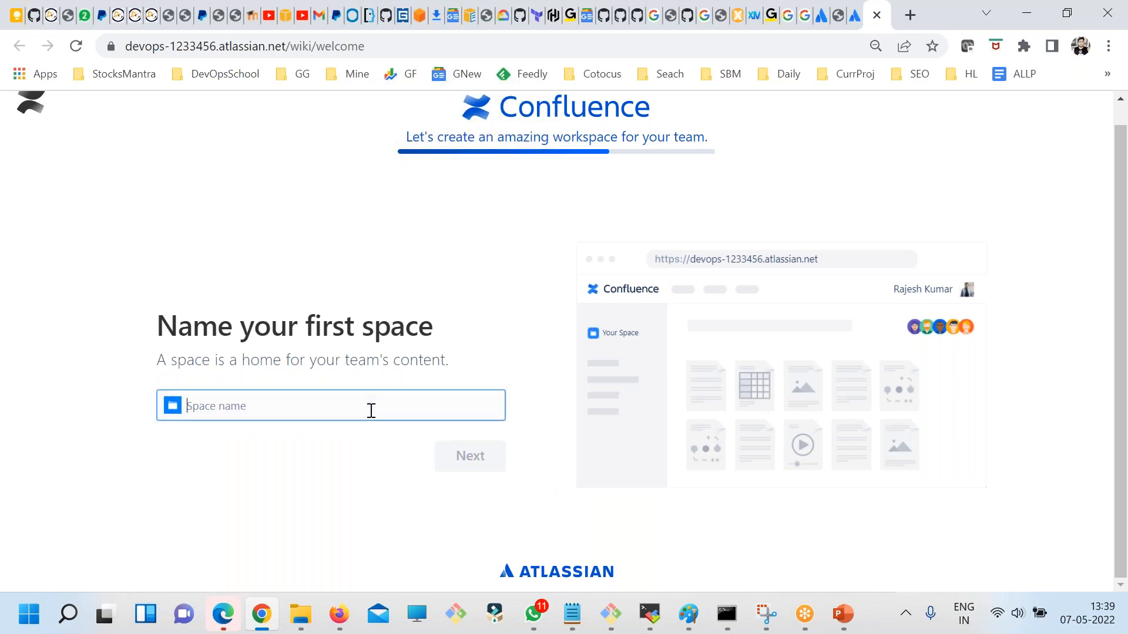
{"action": "left_click_drag", "start_coordinate": [237, 326], "coordinate": [433, 326]}
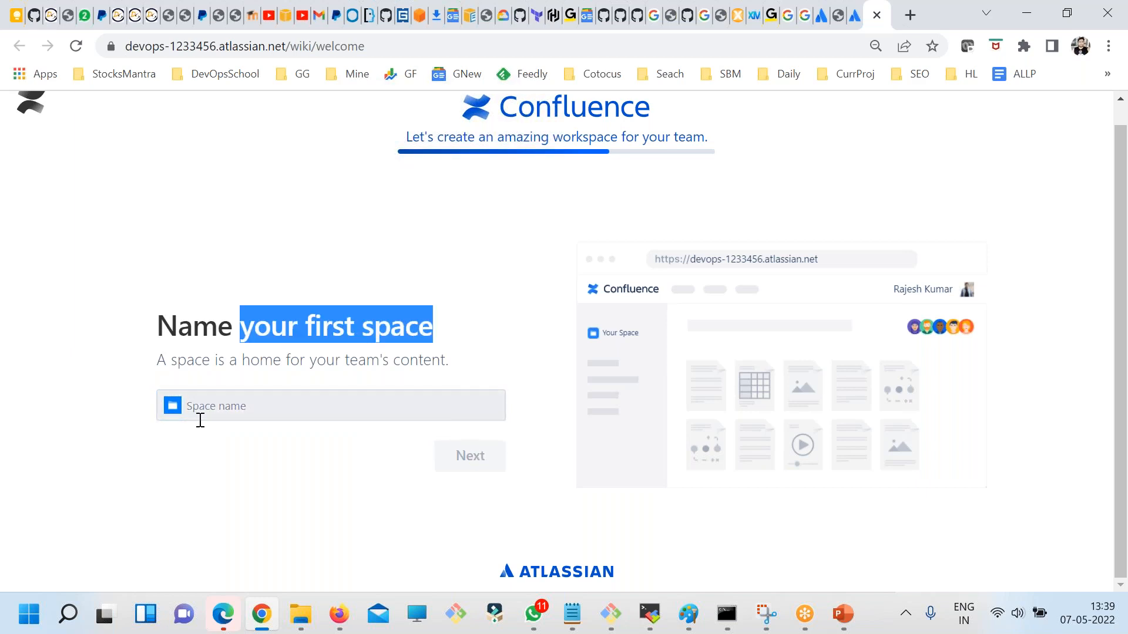
{"action": "left_click", "coordinate": [219, 417]}
{"action": "type", "text": "DevOps1"}
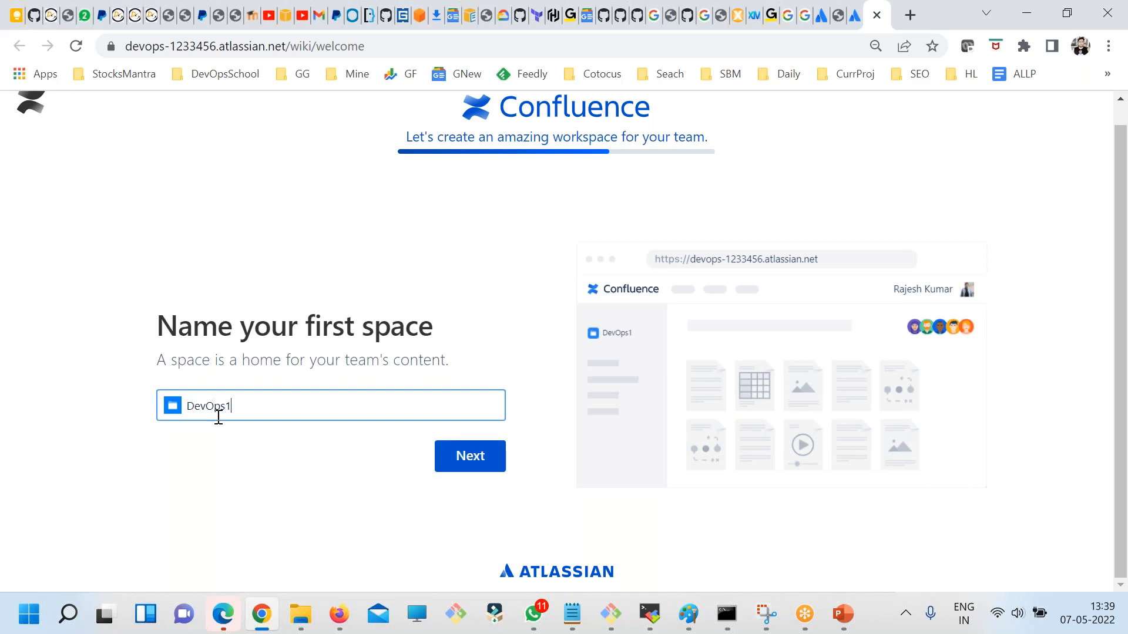
{"action": "double_click", "coordinate": [219, 417]}
{"action": "key", "text": "ctrl+c"}
{"action": "left_click", "coordinate": [470, 465]}
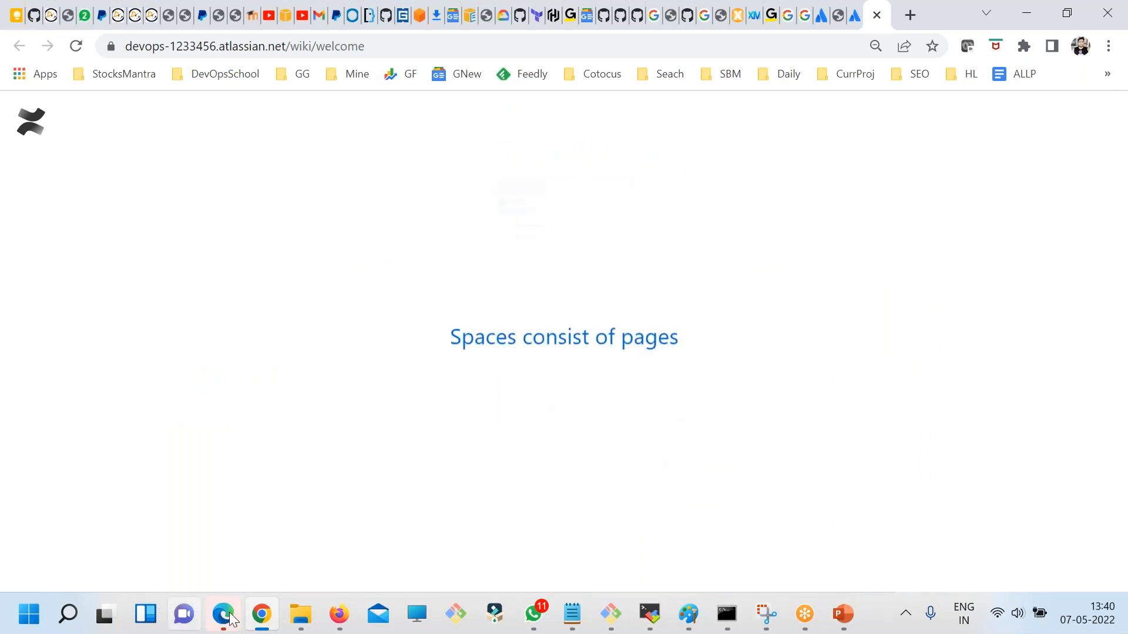
Clear the verified-domain joining and teammate invitation options, and continue without entering any teammate emails
{"action": "left_click", "coordinate": [912, 104]}
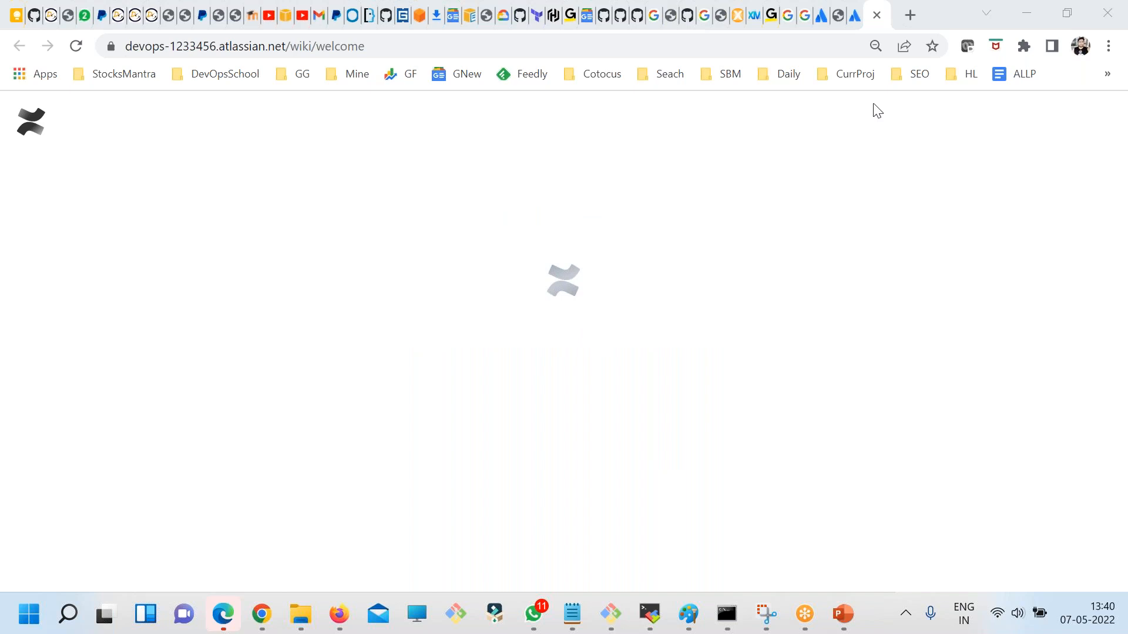
{"action": "left_click", "coordinate": [671, 390]}
{"action": "left_click", "coordinate": [673, 351]}
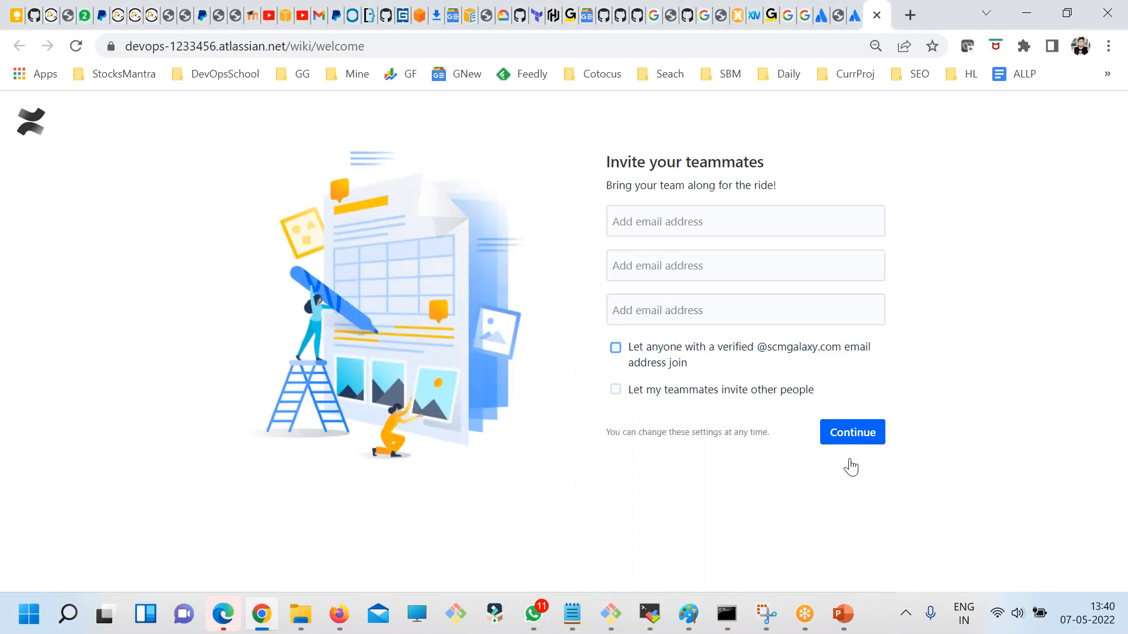
{"action": "left_click", "coordinate": [852, 432]}
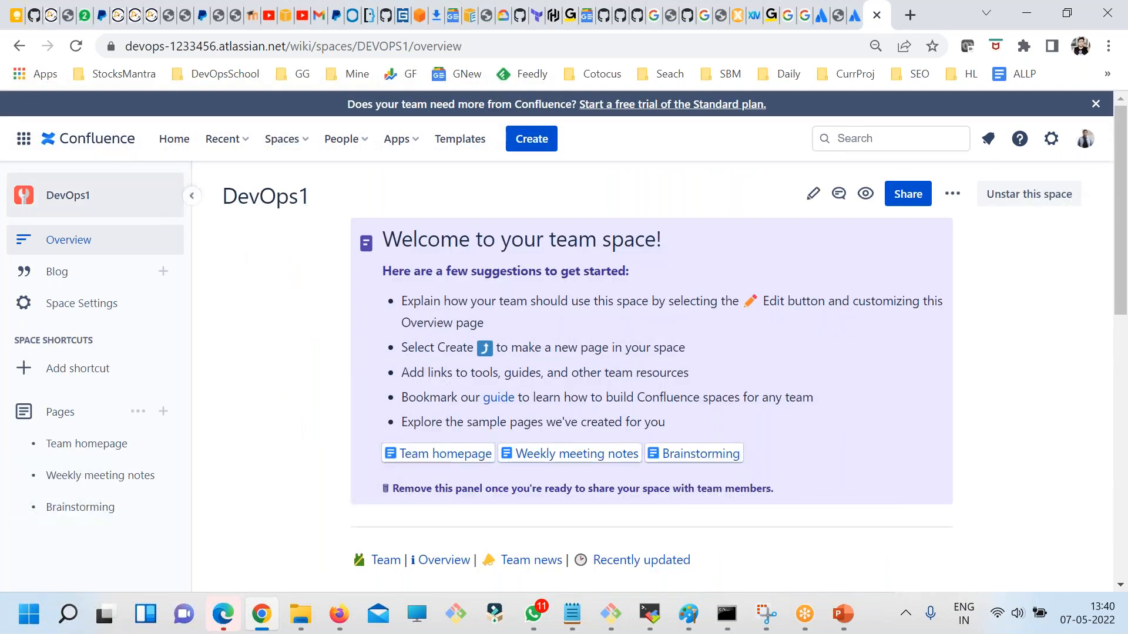
Open your personal space from the account options and highlight its title
{"action": "left_click", "coordinate": [1085, 139]}
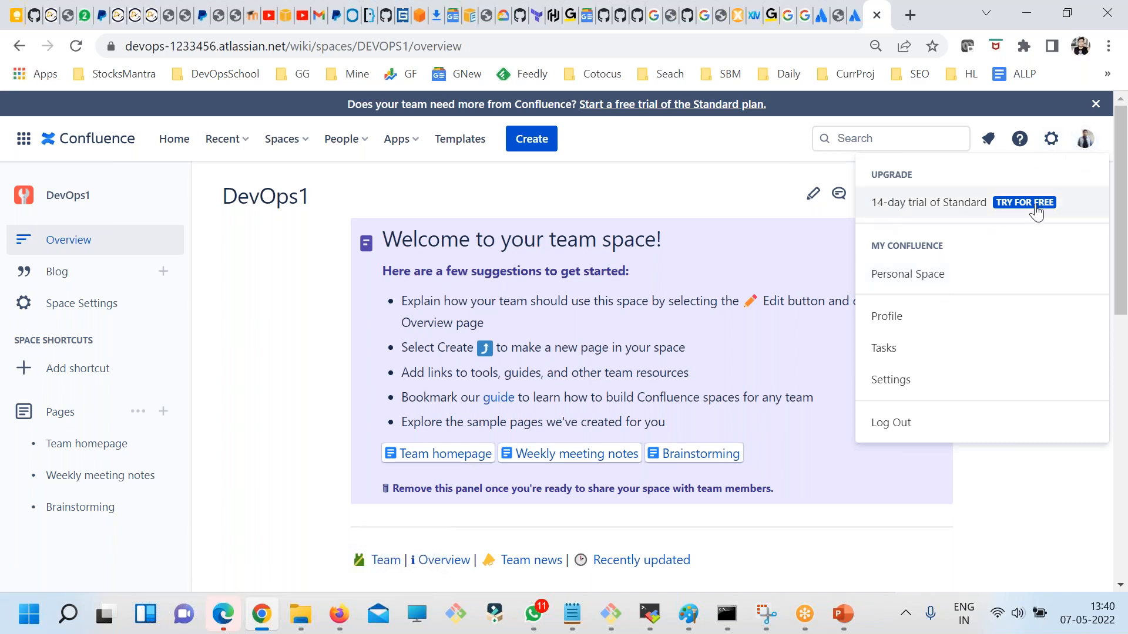
{"action": "scroll", "coordinate": [951, 345], "scroll_direction": "down", "scroll_amount": 2}
{"action": "scroll", "coordinate": [940, 370], "scroll_direction": "up", "scroll_amount": 2}
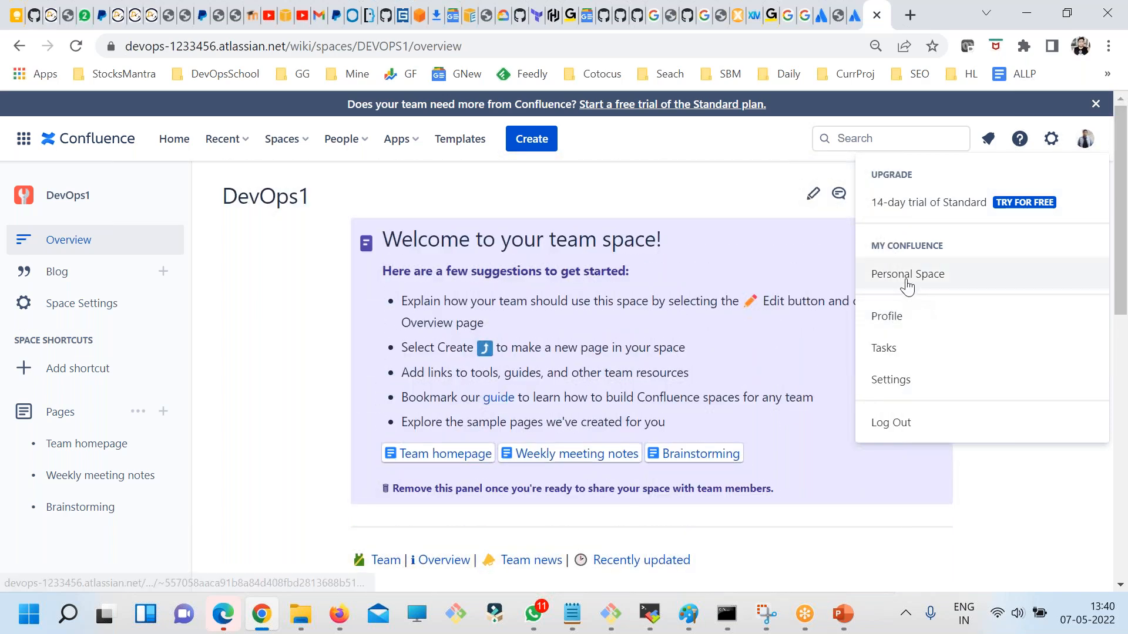
{"action": "left_click", "coordinate": [906, 286]}
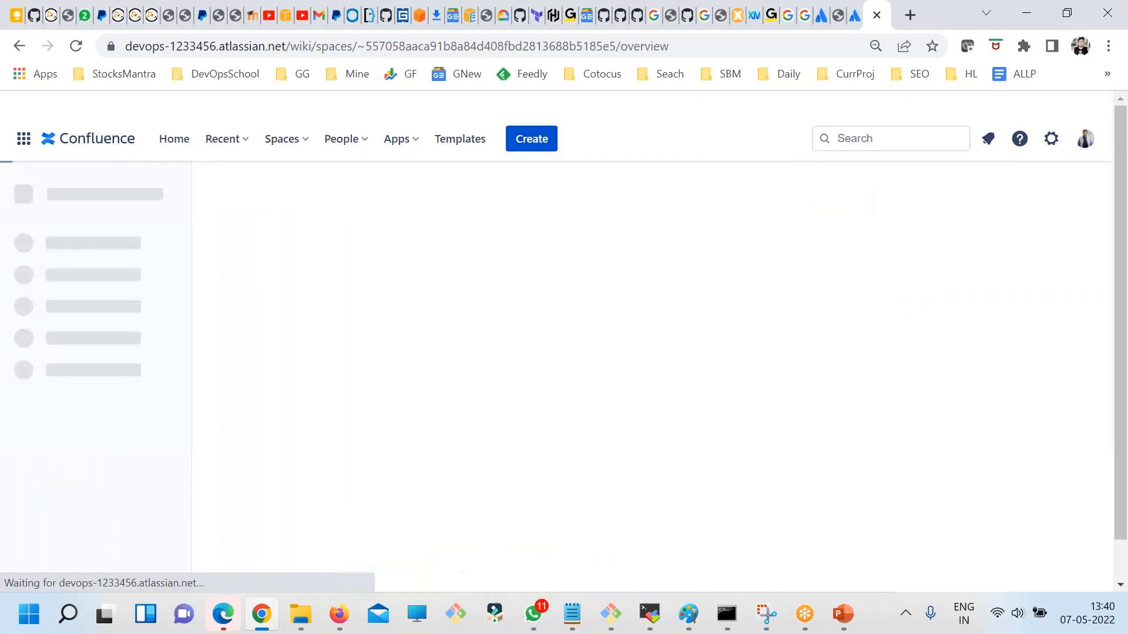
{"action": "left_click_drag", "start_coordinate": [329, 198], "coordinate": [224, 196]}
{"action": "left_click_drag", "start_coordinate": [352, 210], "coordinate": [192, 193]}
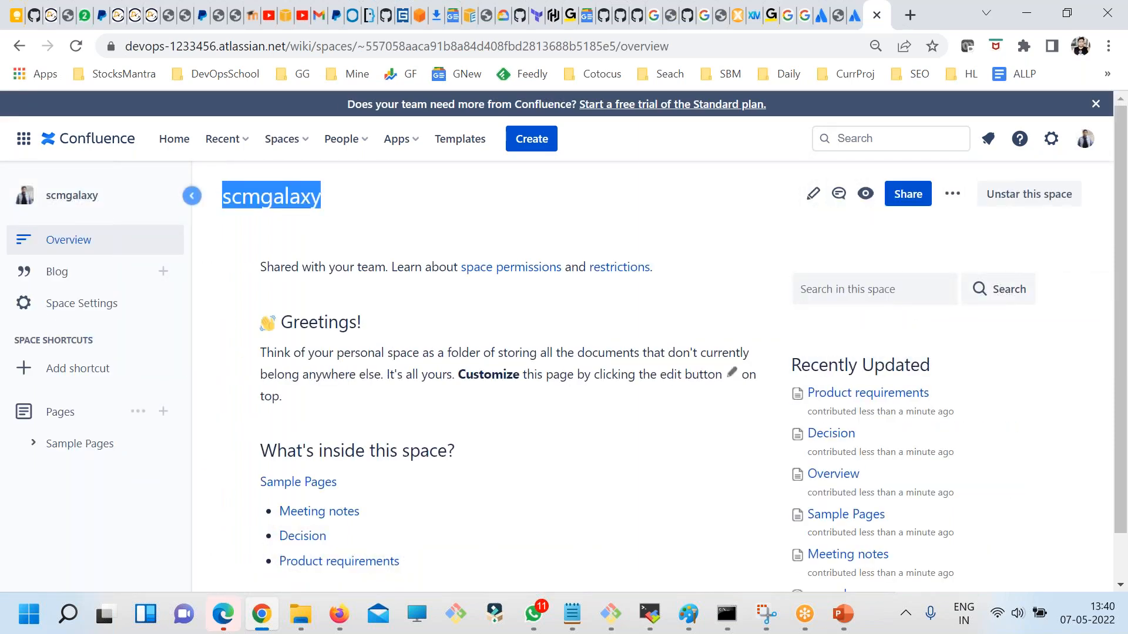
Switch from the personal space back to the DevOps1 space
{"action": "left_click", "coordinate": [1079, 148]}
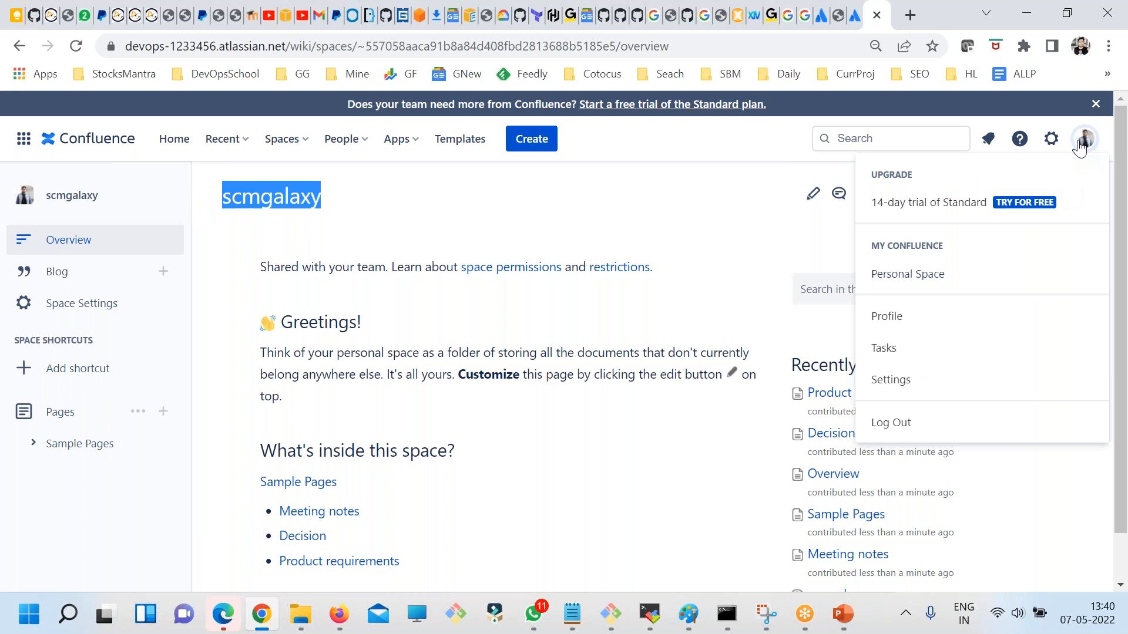
{"action": "left_click", "coordinate": [286, 141]}
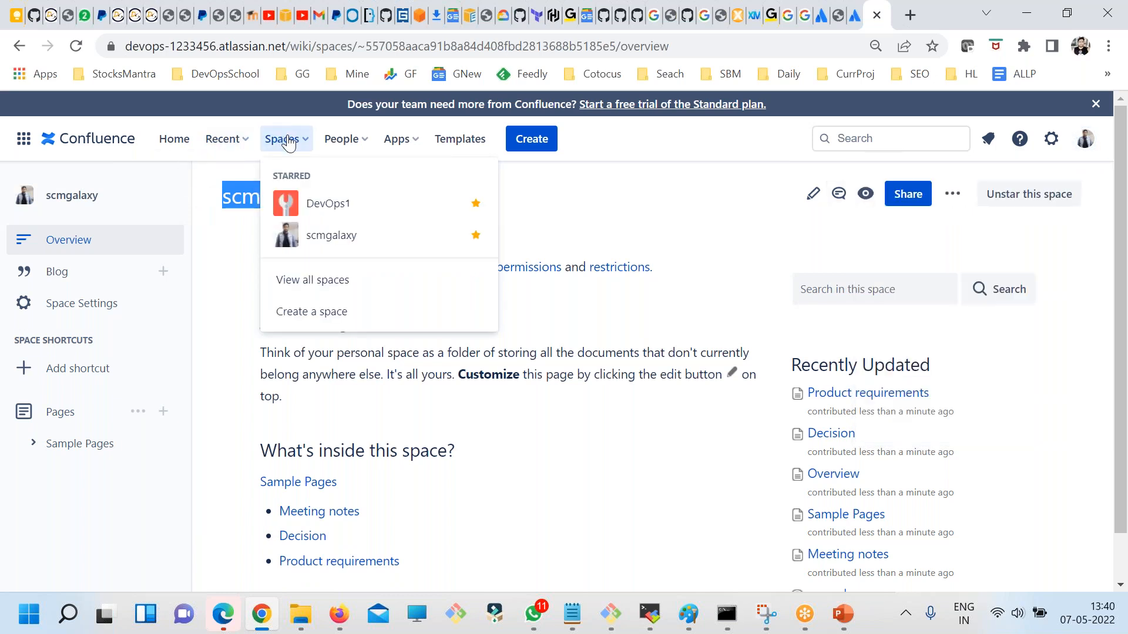
{"action": "left_click", "coordinate": [318, 205]}
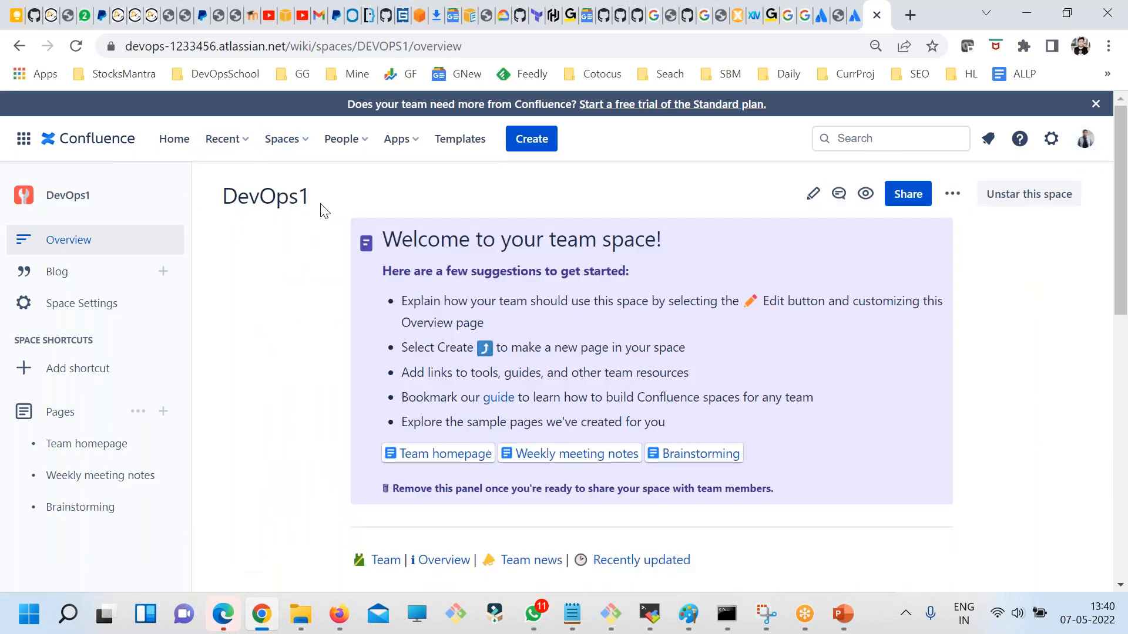
Start creating a new space with the Software project space template and continue to its details
{"action": "left_click", "coordinate": [282, 139]}
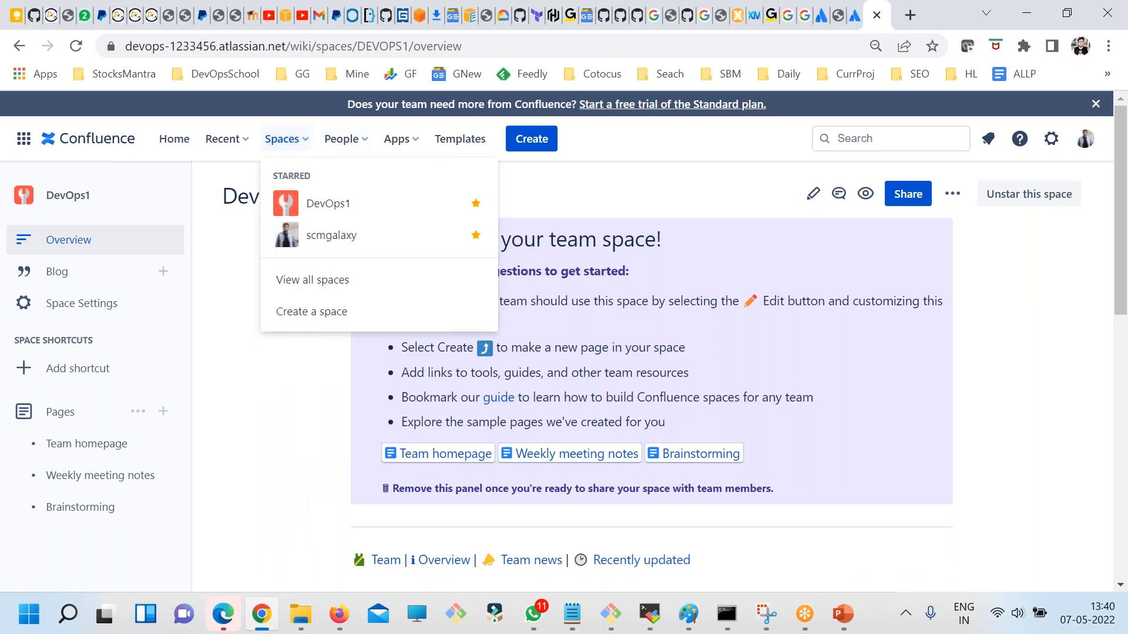
{"action": "left_click", "coordinate": [315, 317]}
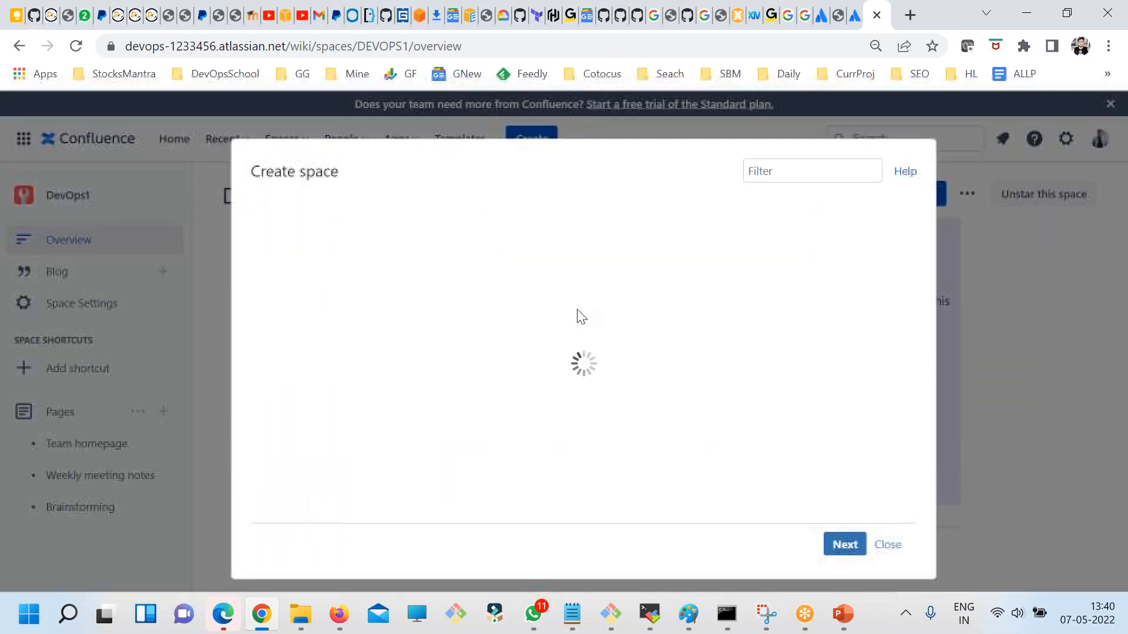
{"action": "left_click", "coordinate": [840, 521]}
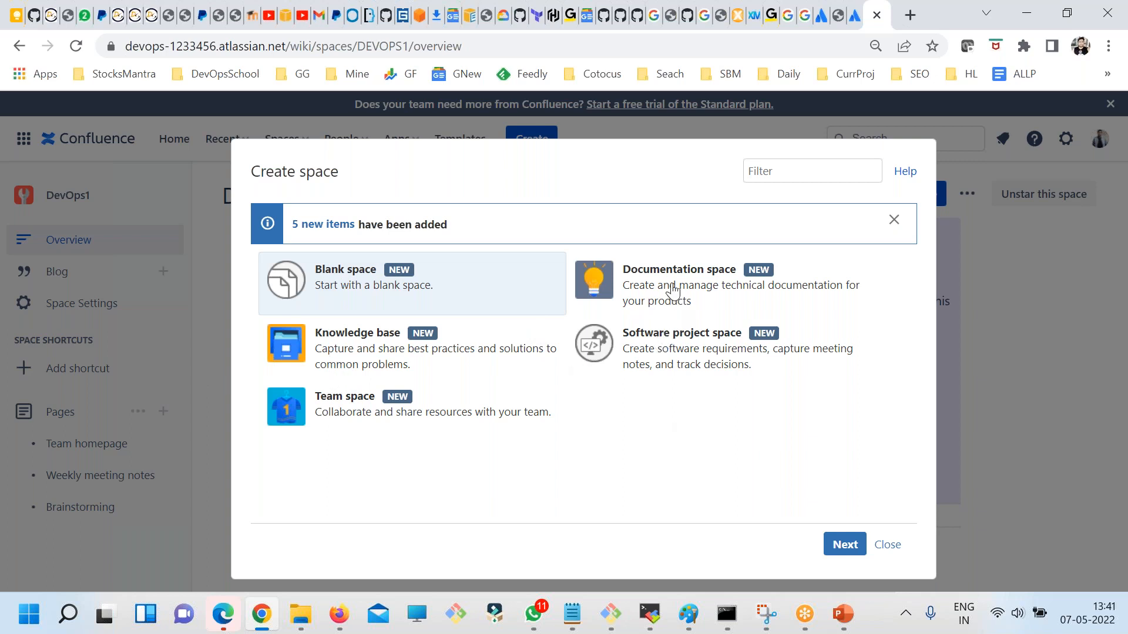
{"action": "left_click", "coordinate": [377, 356]}
{"action": "left_click", "coordinate": [646, 294]}
{"action": "left_click", "coordinate": [656, 343]}
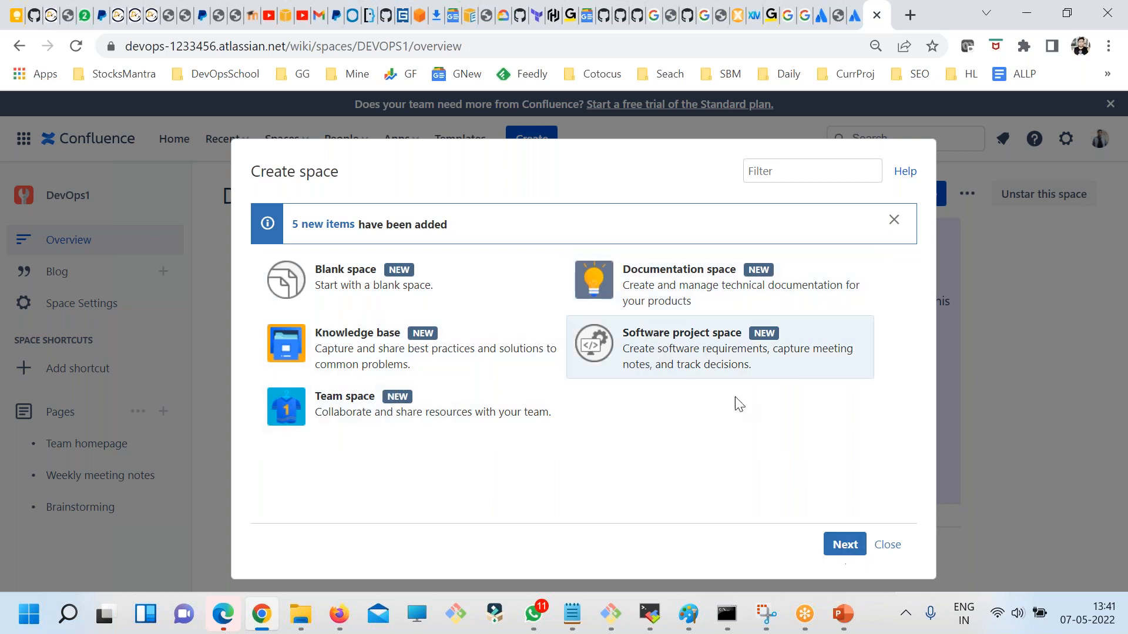
{"action": "left_click", "coordinate": [844, 545]}
Try to create the software project space as DevOps2 on System JIRA without choosing a Jira project
{"action": "left_click", "coordinate": [443, 234]}
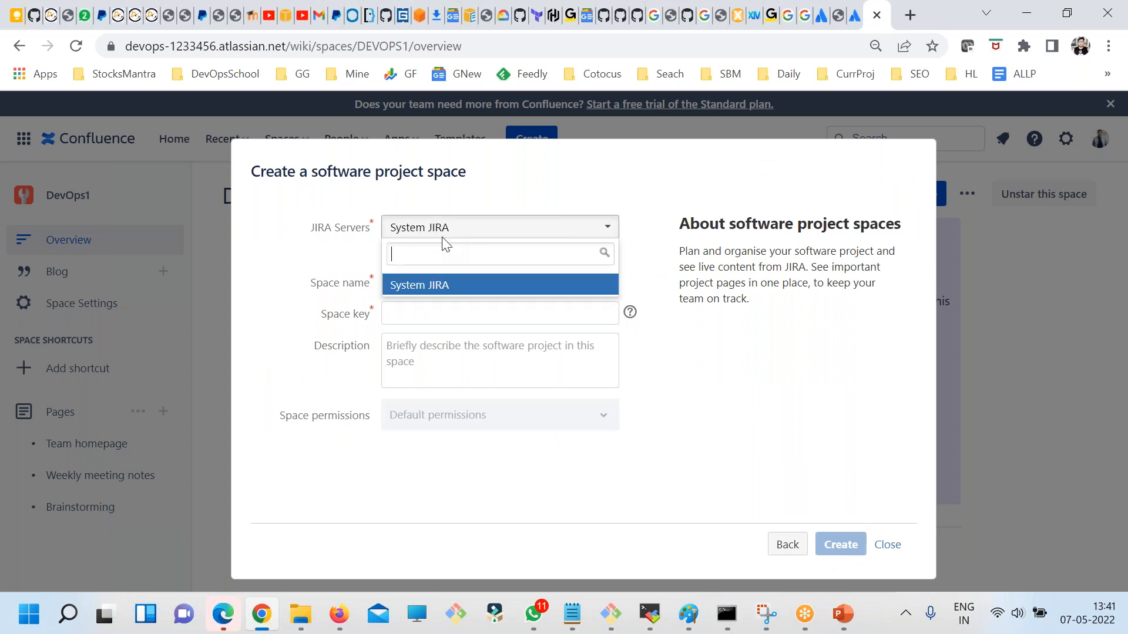
{"action": "left_click", "coordinate": [244, 266]}
{"action": "left_click", "coordinate": [432, 282]}
{"action": "key", "text": "ctrl+v"}
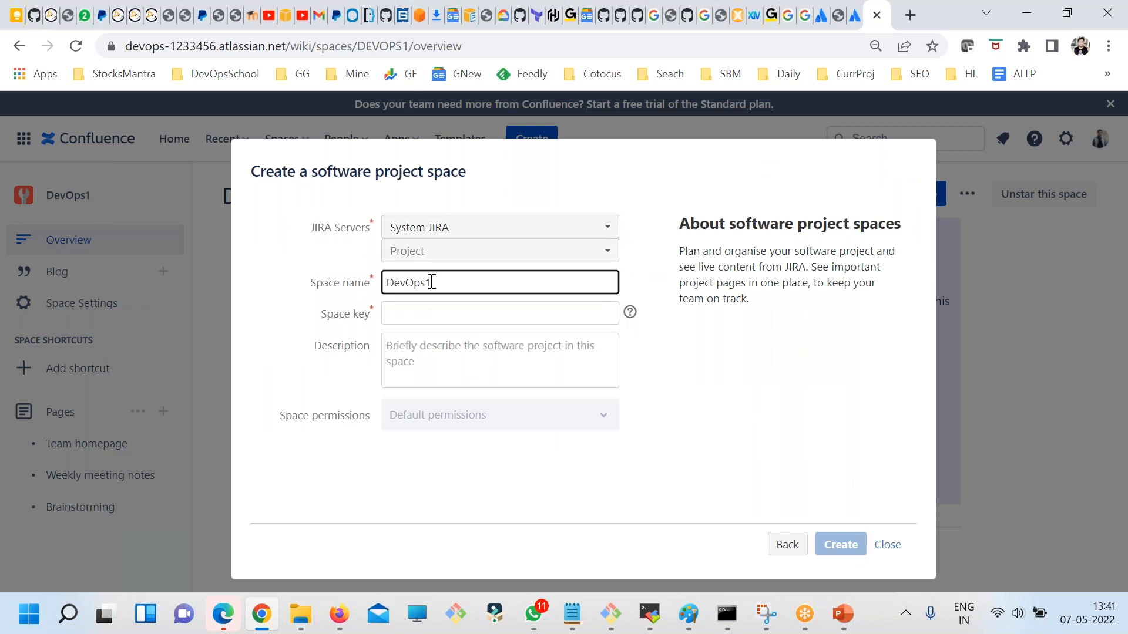
{"action": "key", "text": "BackSpace"}
{"action": "type", "text": "2"}
{"action": "key", "text": "ctrl+a"}
{"action": "key", "text": "Tab"}
{"action": "key", "text": "Tab"}
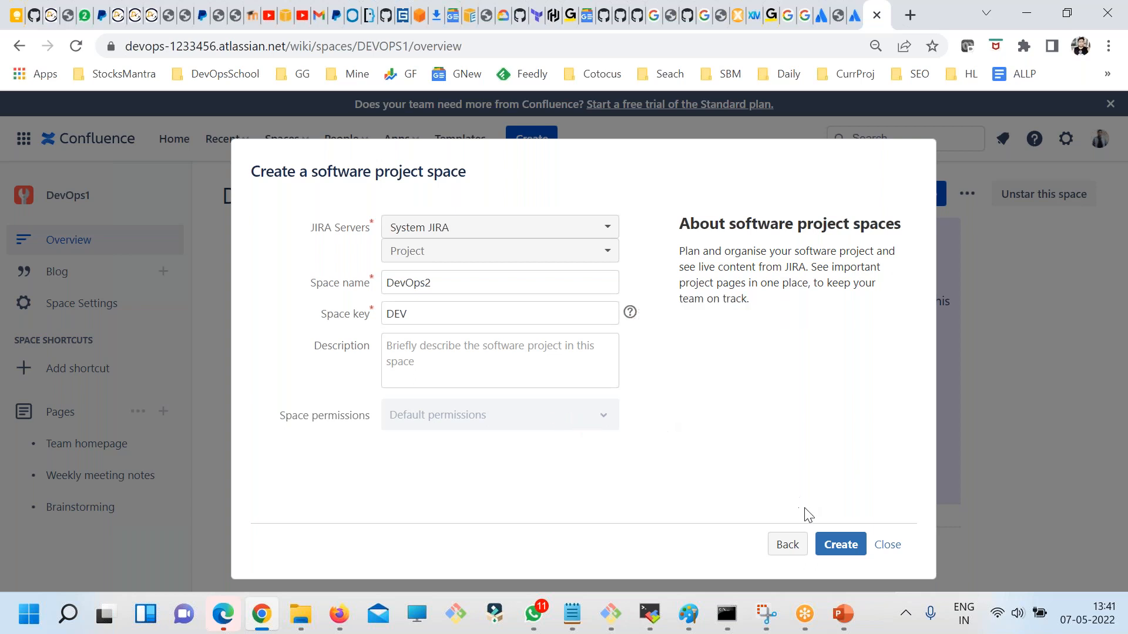
{"action": "left_click", "coordinate": [836, 546]}
Link the software project space to the SCRUM Jira project and create it
{"action": "left_click", "coordinate": [499, 250]}
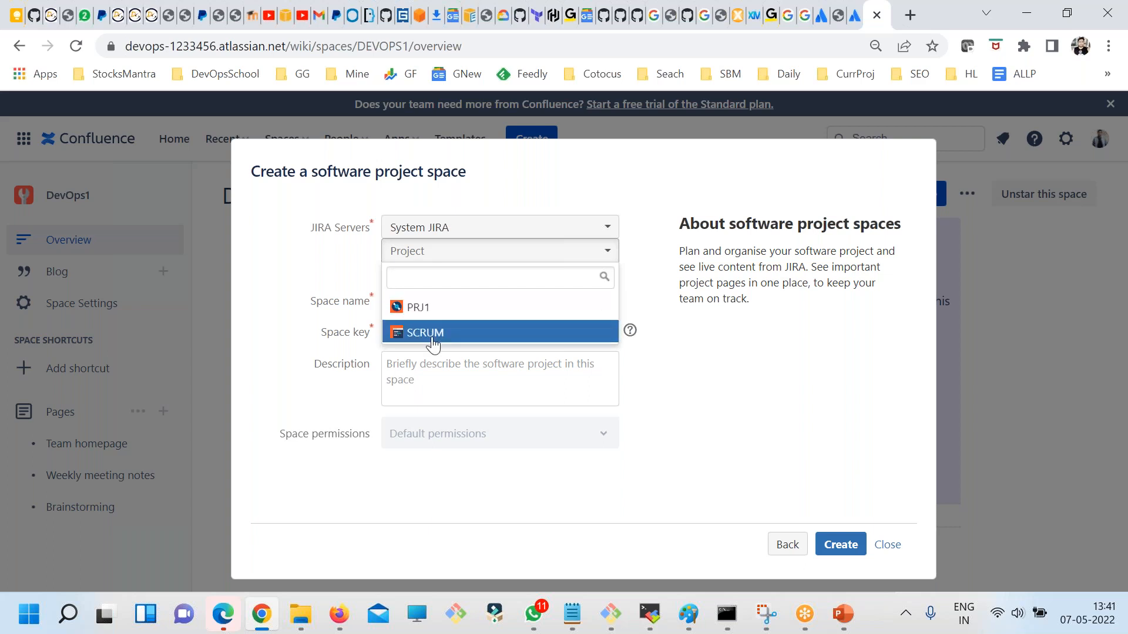
{"action": "left_click", "coordinate": [433, 334]}
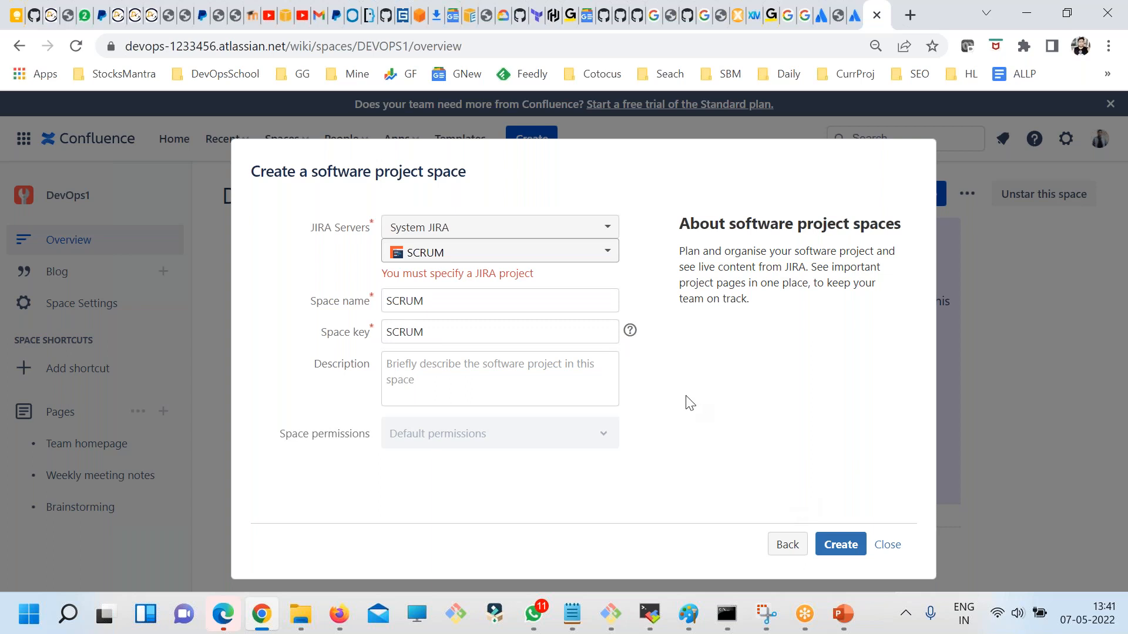
{"action": "left_click", "coordinate": [861, 549]}
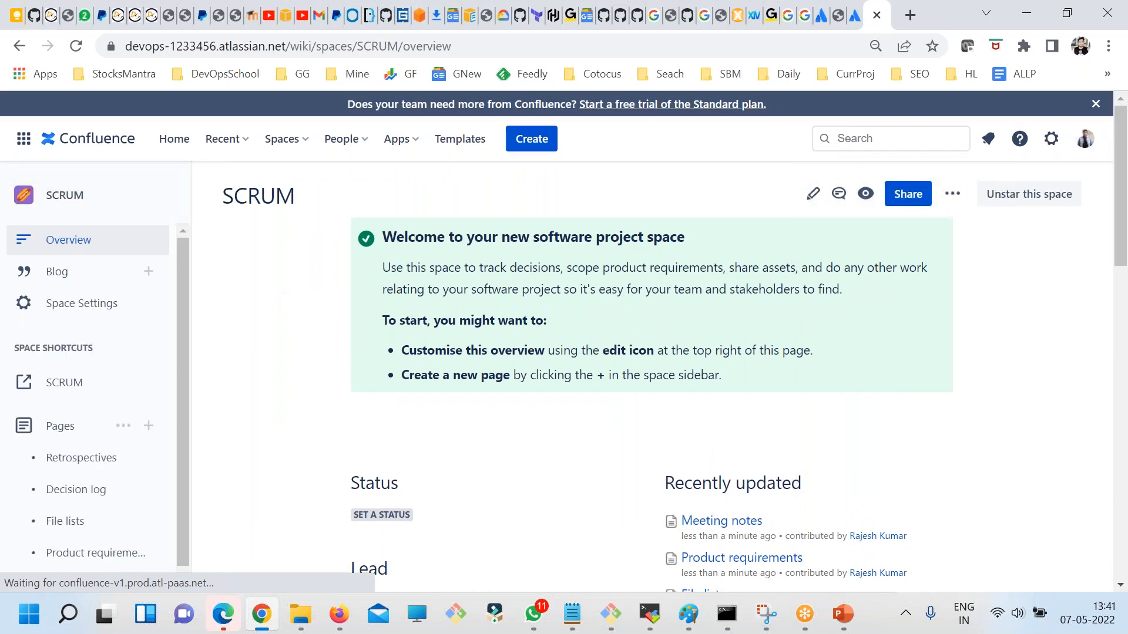
Review the recent pages and starred spaces, and examine the overview page of the SCRUM space
{"action": "left_click", "coordinate": [225, 139]}
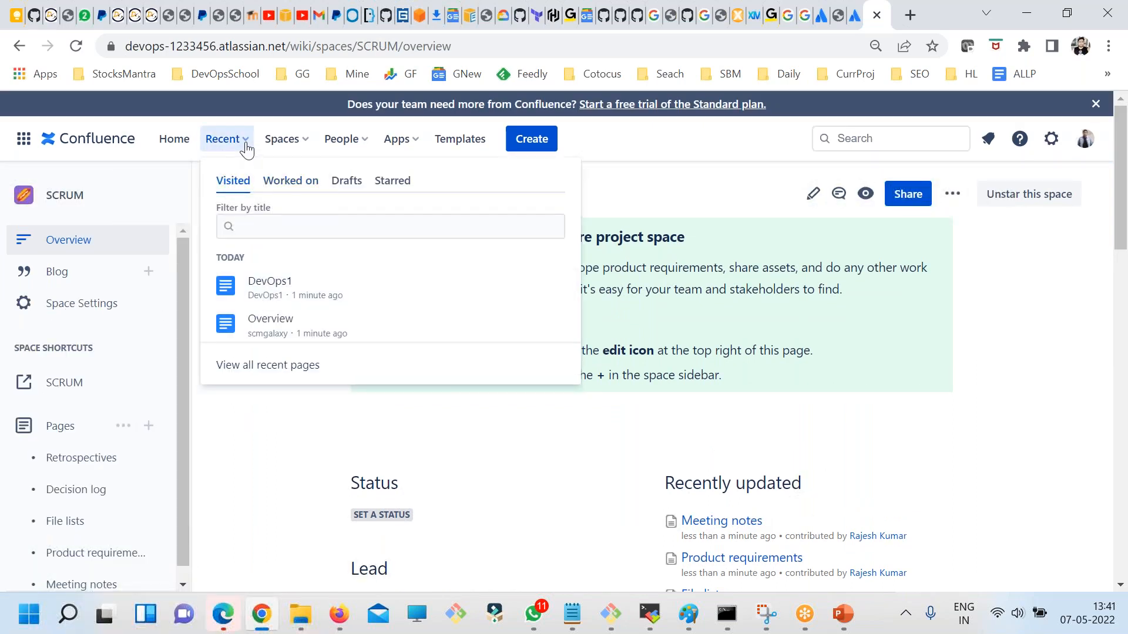
{"action": "left_click", "coordinate": [282, 138]}
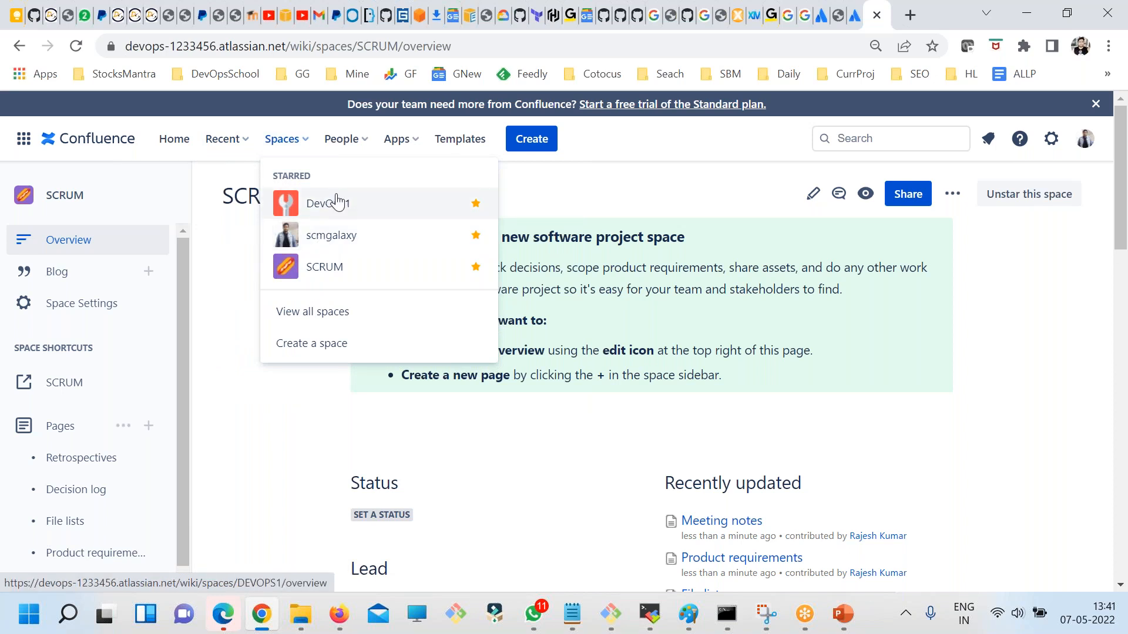
{"action": "left_click", "coordinate": [456, 446]}
{"action": "scroll", "coordinate": [458, 447], "scroll_direction": "down", "scroll_amount": 12}
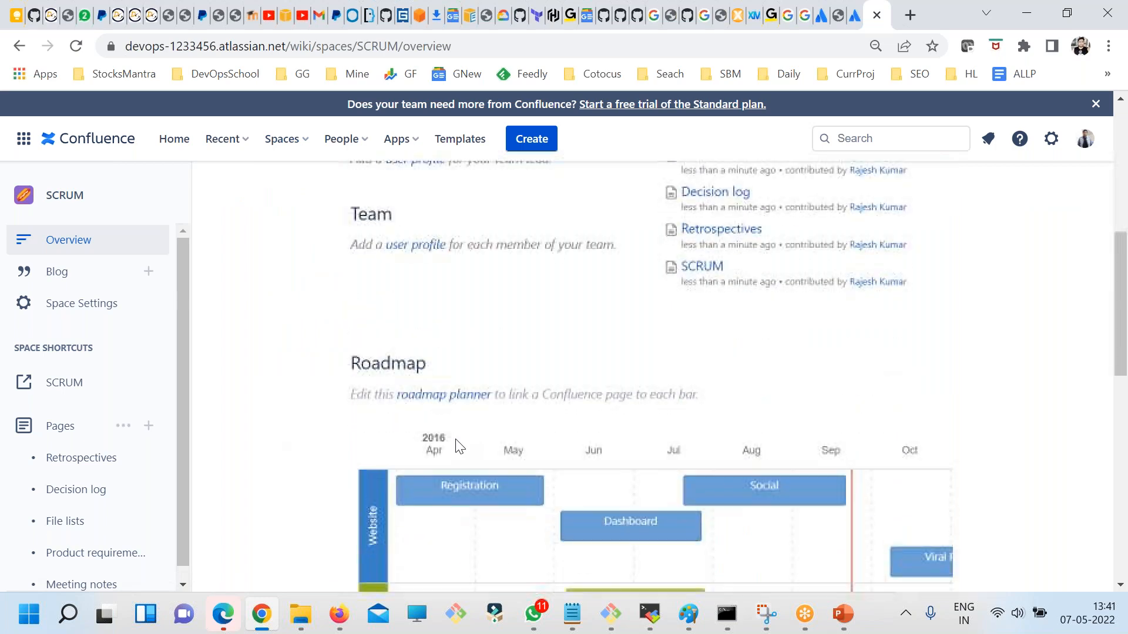
{"action": "scroll", "coordinate": [457, 442], "scroll_direction": "up", "scroll_amount": 10}
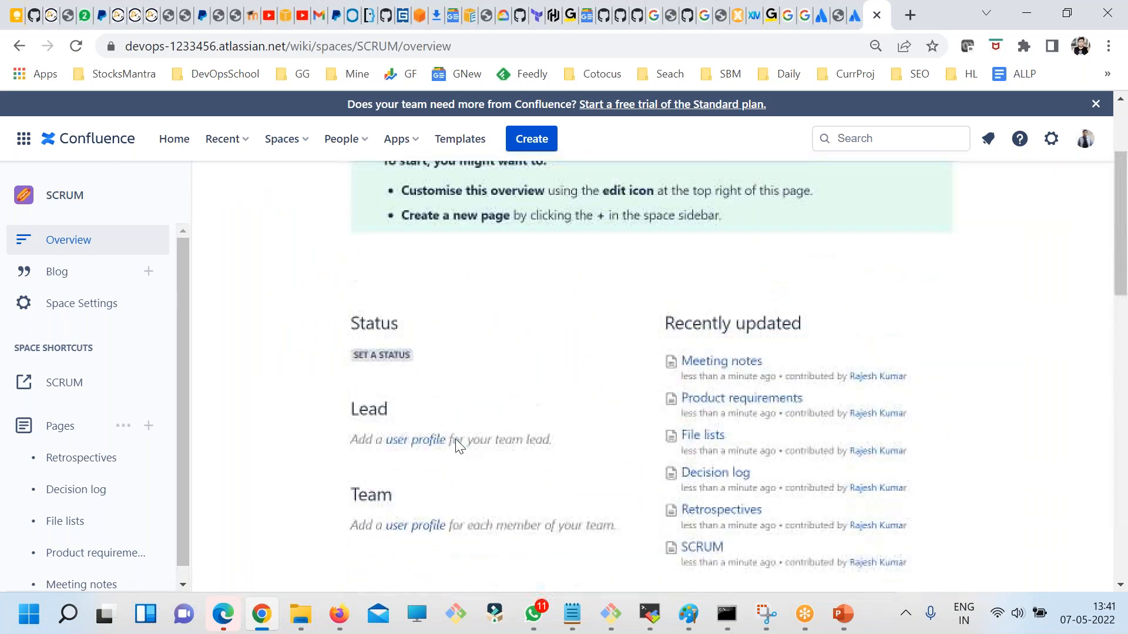
{"action": "scroll", "coordinate": [456, 439], "scroll_direction": "down", "scroll_amount": 10}
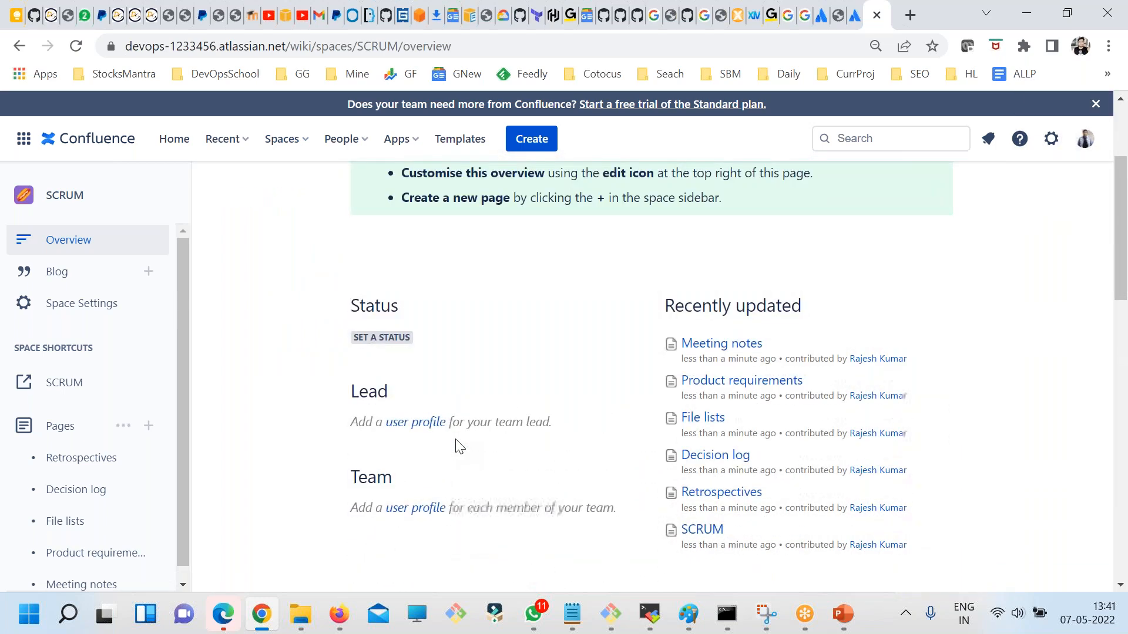
{"action": "scroll", "coordinate": [456, 439], "scroll_direction": "up", "scroll_amount": 6}
{"action": "scroll", "coordinate": [460, 447], "scroll_direction": "up", "scroll_amount": 5}
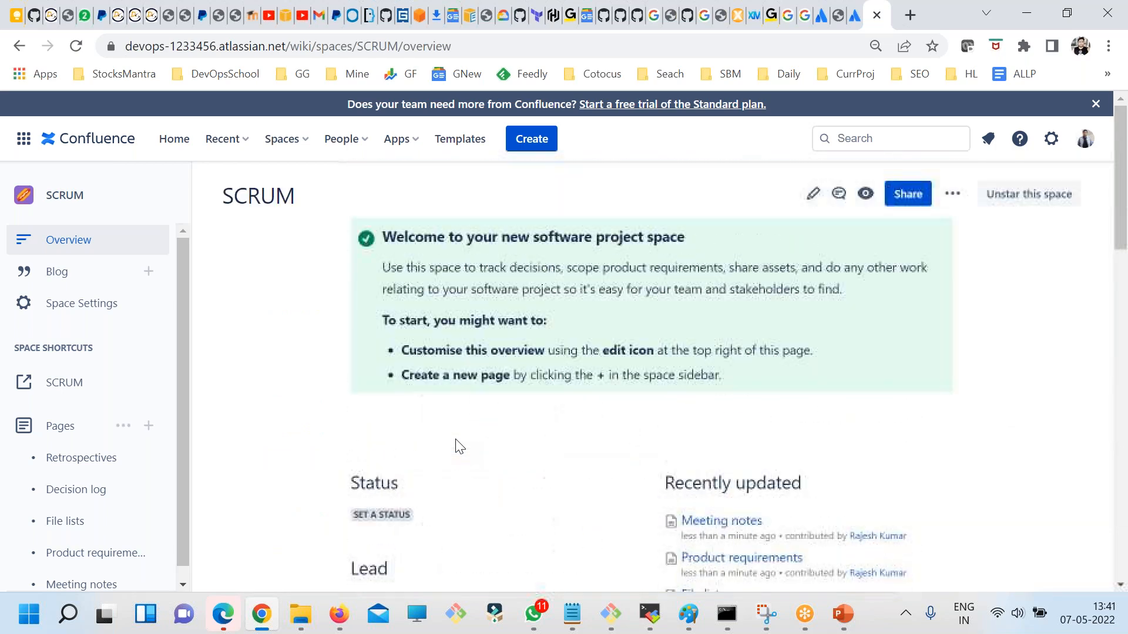
View the SCRUM space's Blog section, go back and look over its pages list
{"action": "left_click", "coordinate": [66, 274]}
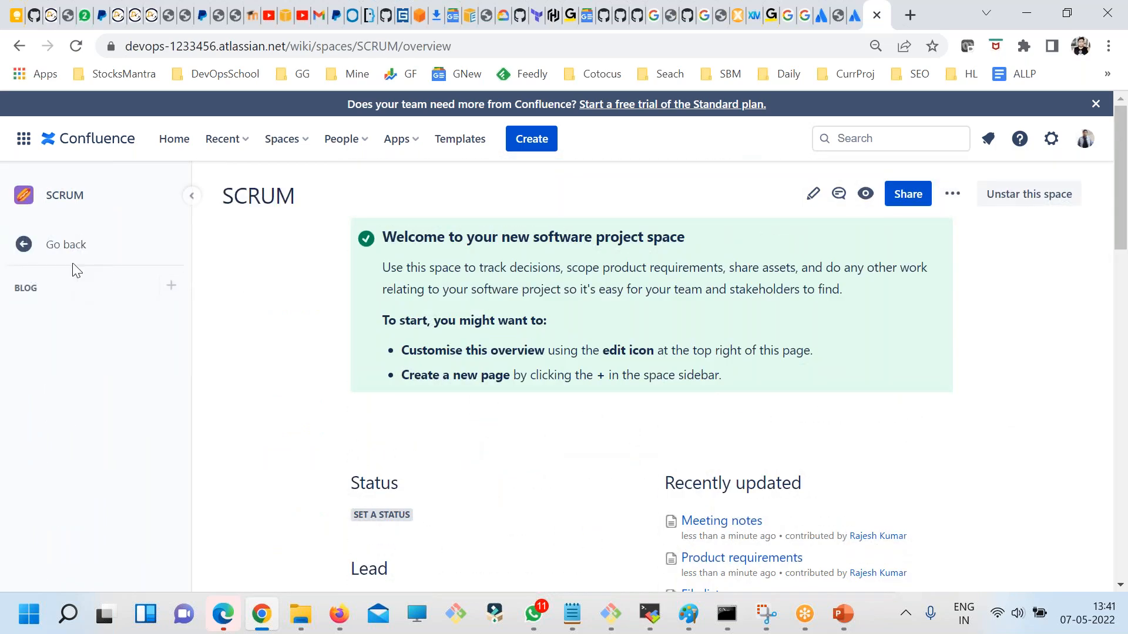
{"action": "left_click", "coordinate": [25, 250]}
{"action": "scroll", "coordinate": [130, 413], "scroll_direction": "down", "scroll_amount": 1}
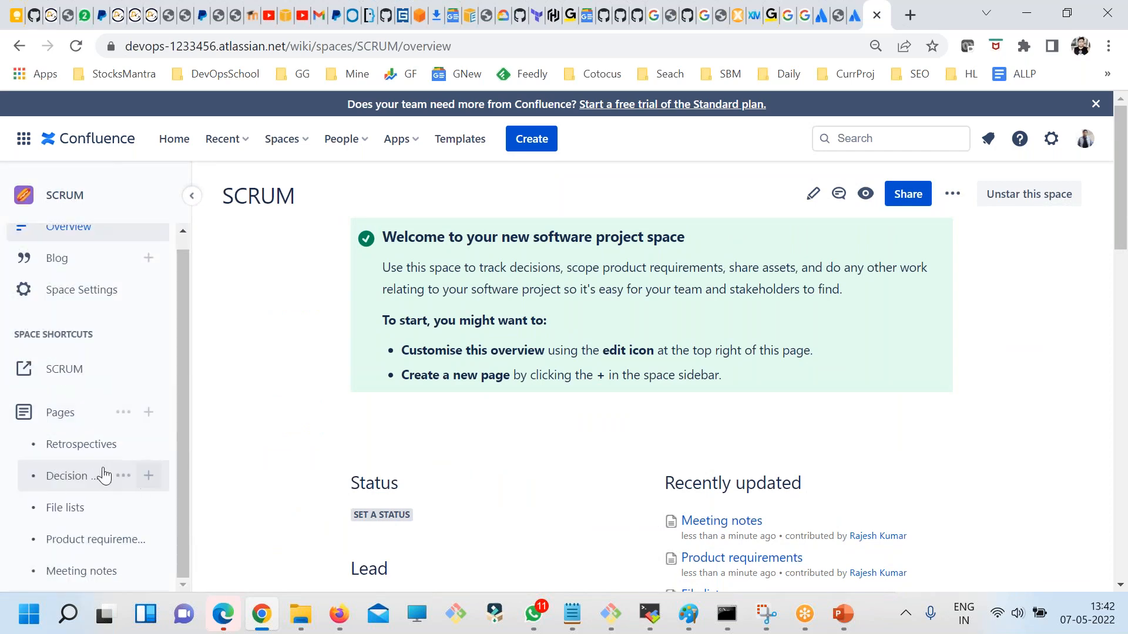
{"action": "scroll", "coordinate": [106, 460], "scroll_direction": "down", "scroll_amount": 2}
{"action": "left_click_drag", "start_coordinate": [182, 454], "coordinate": [97, 444]}
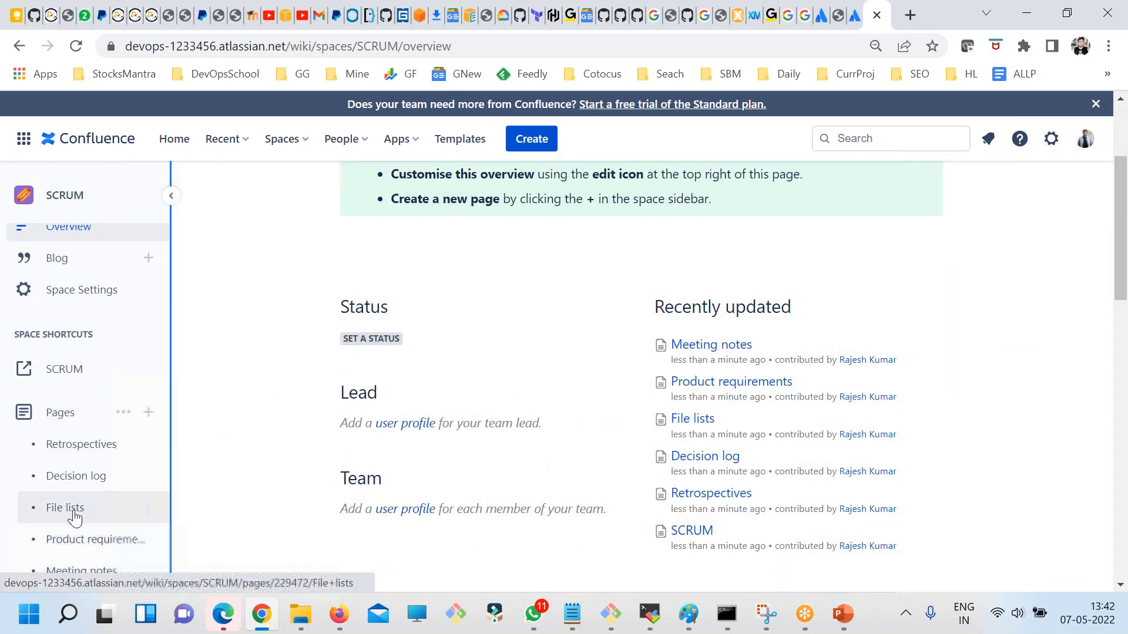
{"action": "scroll", "coordinate": [334, 403], "scroll_direction": "up", "scroll_amount": 3}
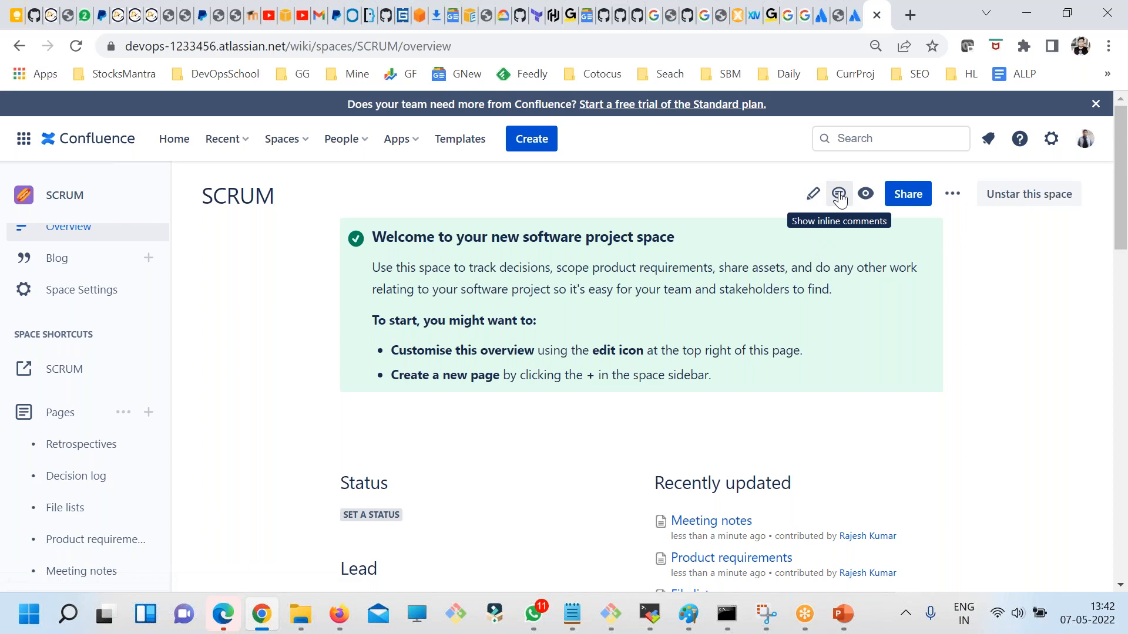
Look through the additional actions for the SCRUM overview page and examine its Jira Issues table
{"action": "left_click", "coordinate": [952, 194]}
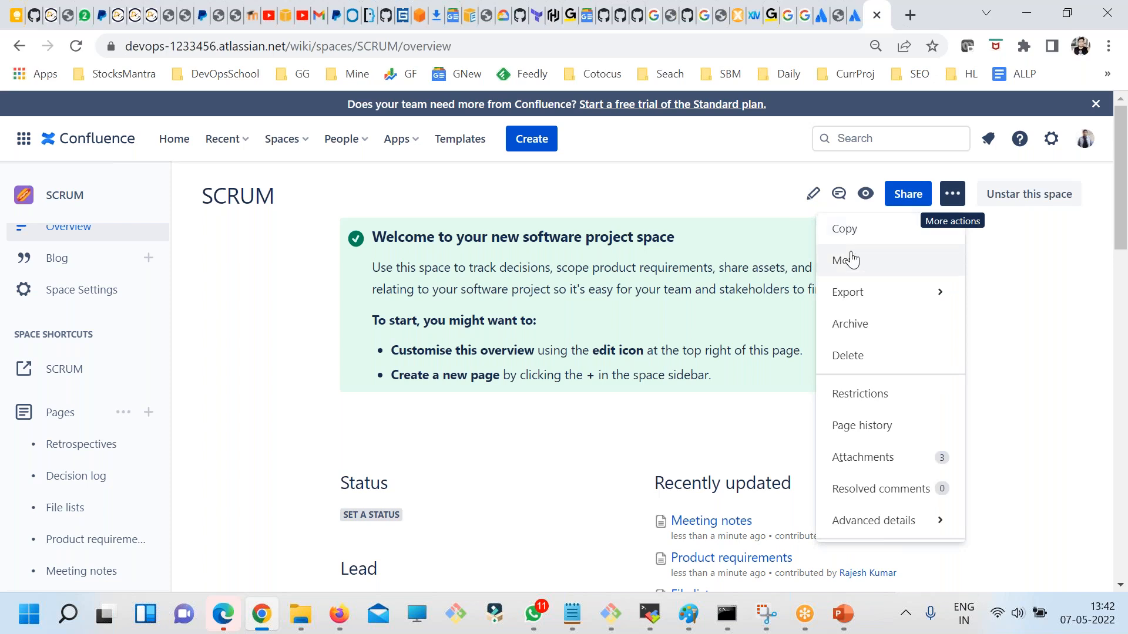
{"action": "mouse_move", "coordinate": [868, 299]}
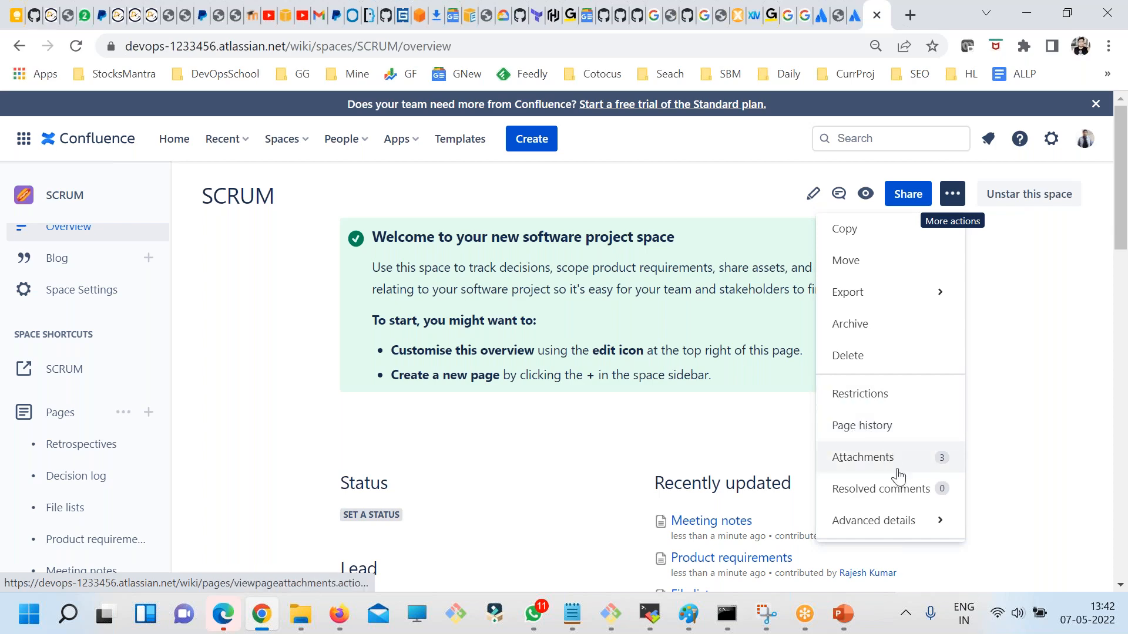
{"action": "scroll", "coordinate": [886, 509], "scroll_direction": "down", "scroll_amount": 1}
{"action": "left_click", "coordinate": [670, 325]}
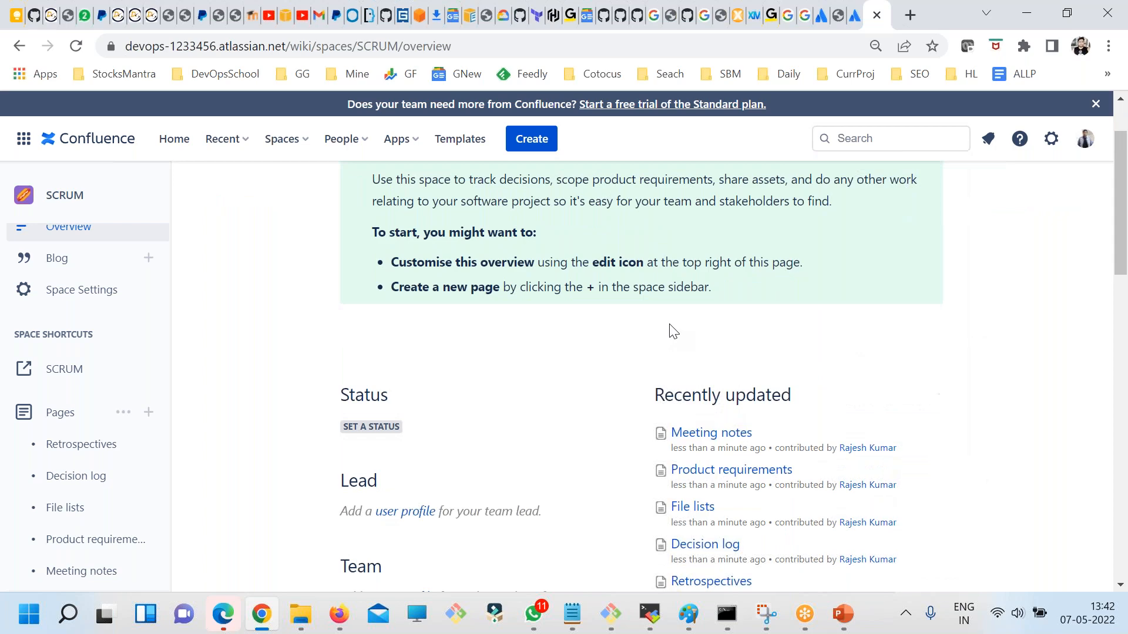
{"action": "scroll", "coordinate": [670, 329], "scroll_direction": "down", "scroll_amount": 15}
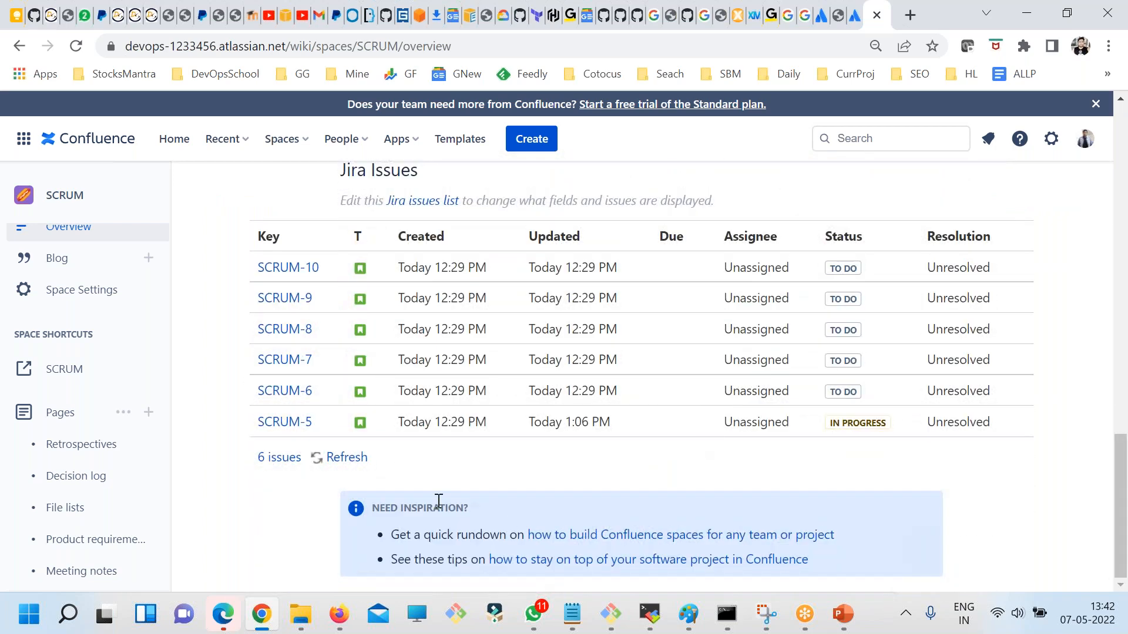
{"action": "left_click", "coordinate": [839, 8]}
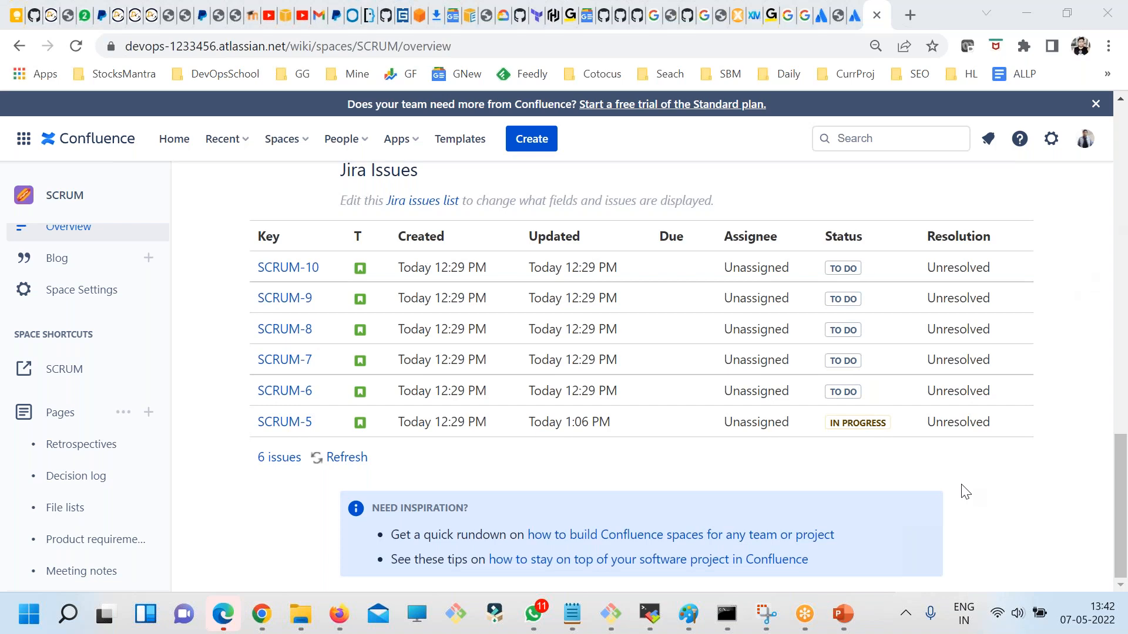
Open the SCRUM overview page in the editor and close it without publishing
{"action": "scroll", "coordinate": [965, 492], "scroll_direction": "up", "scroll_amount": 15}
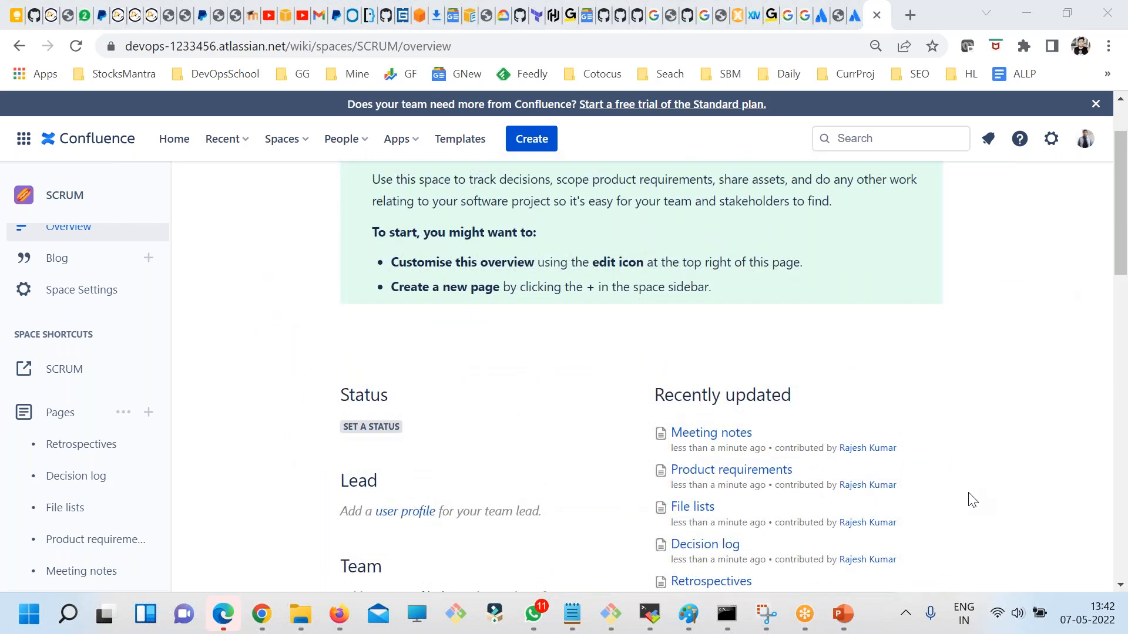
{"action": "scroll", "coordinate": [972, 500], "scroll_direction": "up", "scroll_amount": 2}
{"action": "left_click", "coordinate": [811, 198]}
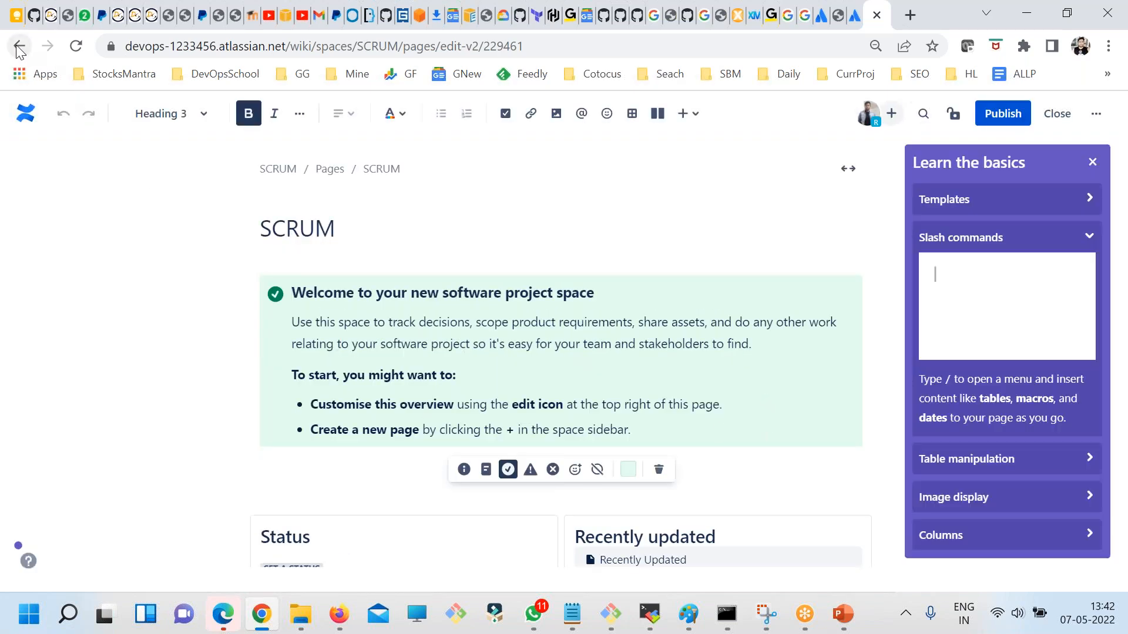
{"action": "left_click", "coordinate": [1057, 114]}
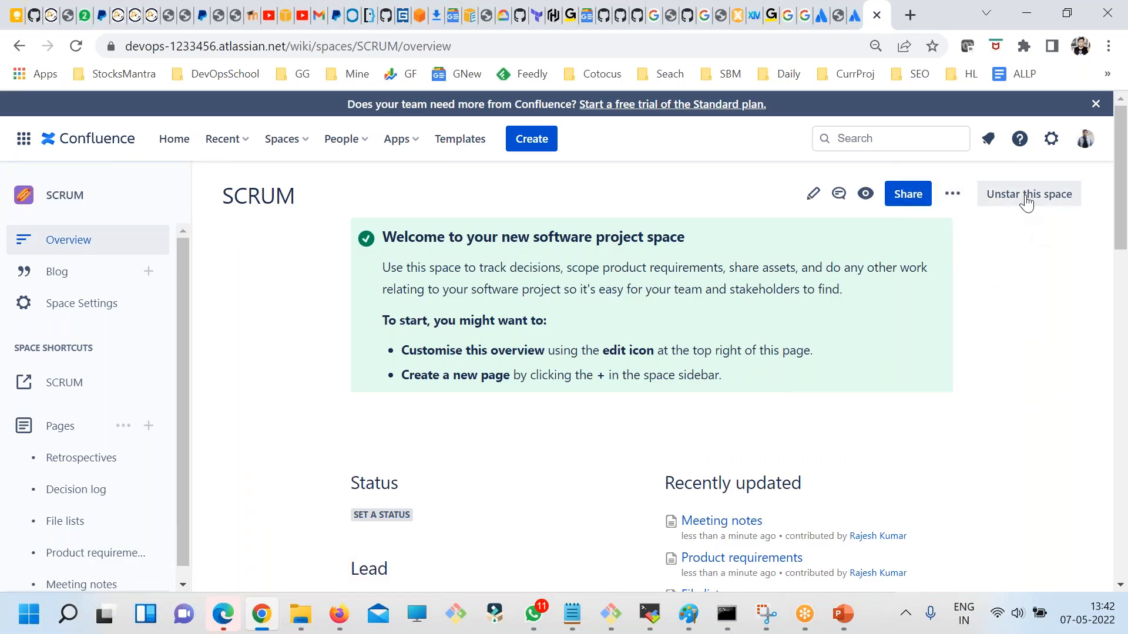
Search the text of the SCRUM overview page for "la", and replace the search term with "l"
{"action": "scroll", "coordinate": [1074, 375], "scroll_direction": "down", "scroll_amount": 15}
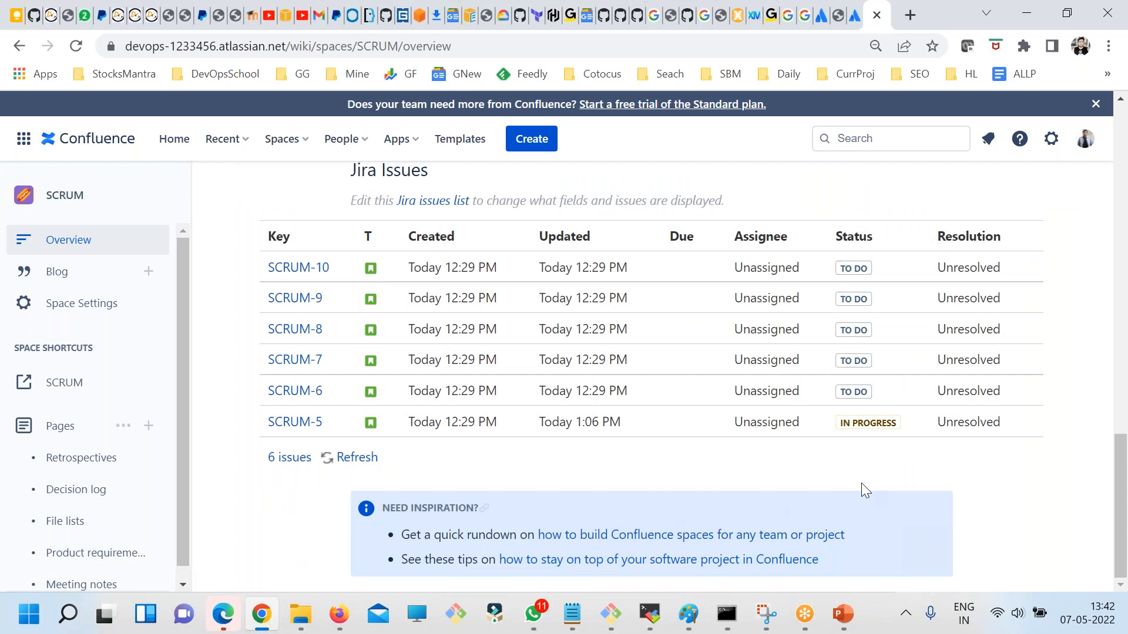
{"action": "scroll", "coordinate": [445, 461], "scroll_direction": "up", "scroll_amount": 3}
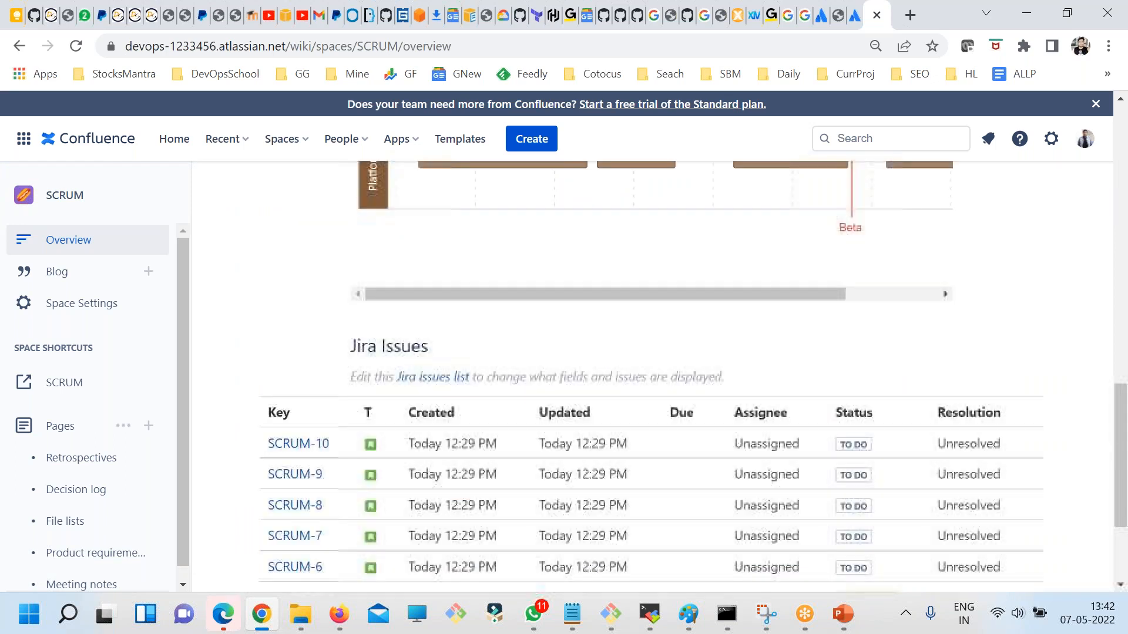
{"action": "key", "text": "ctrl+f"}
{"action": "type", "text": "la"}
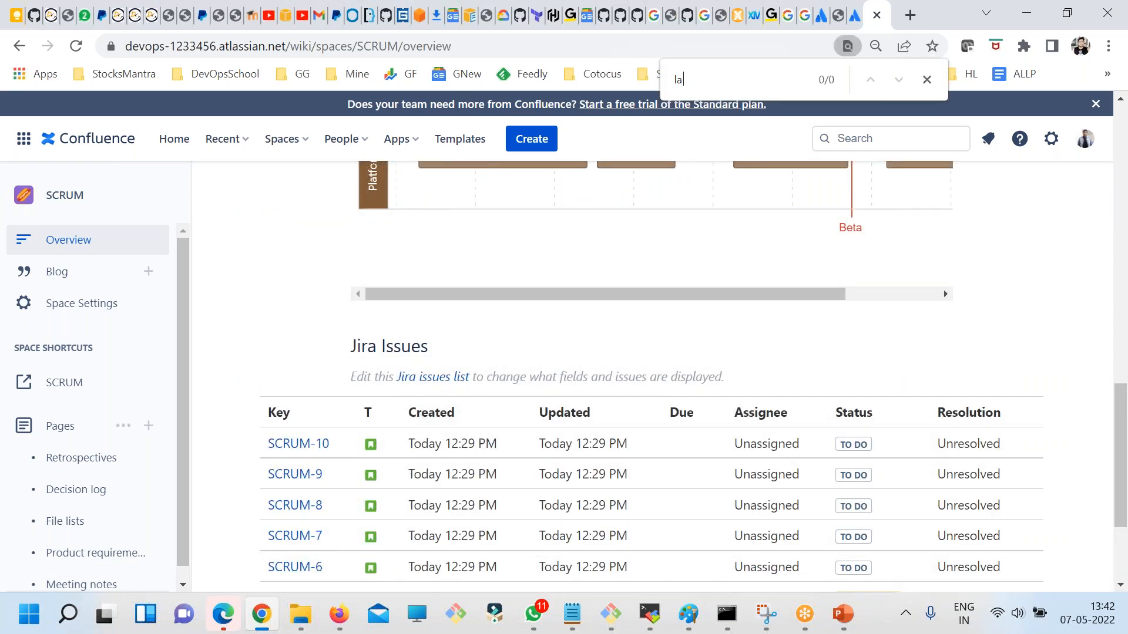
{"action": "type", "text": "l"}
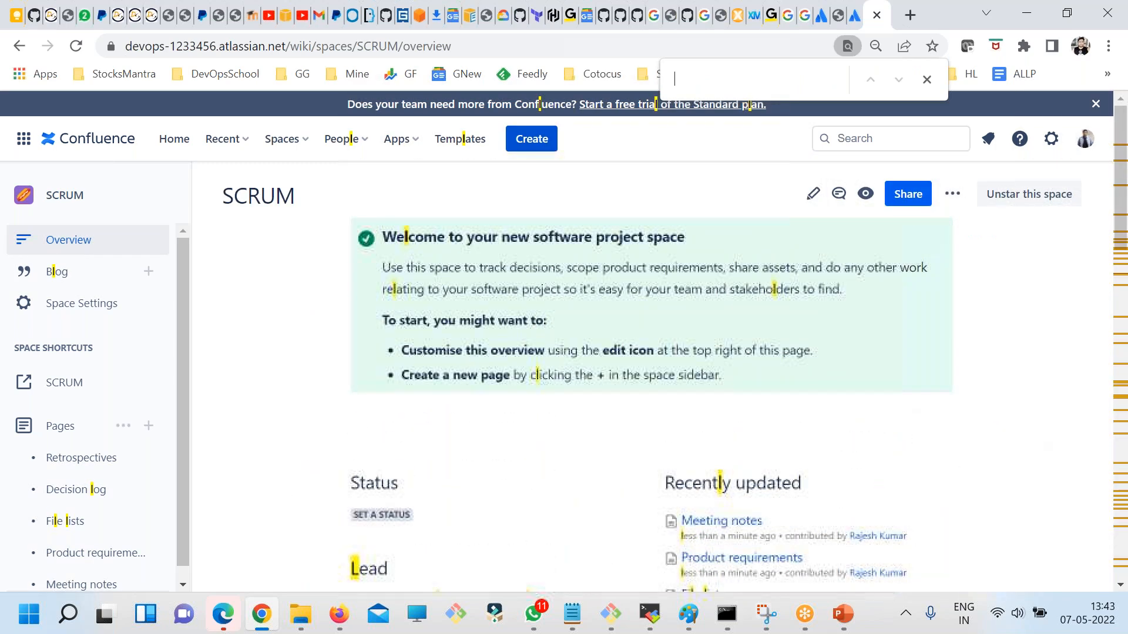
View the advanced details options for the SCRUM overview page and dismiss them
{"action": "left_click", "coordinate": [952, 193]}
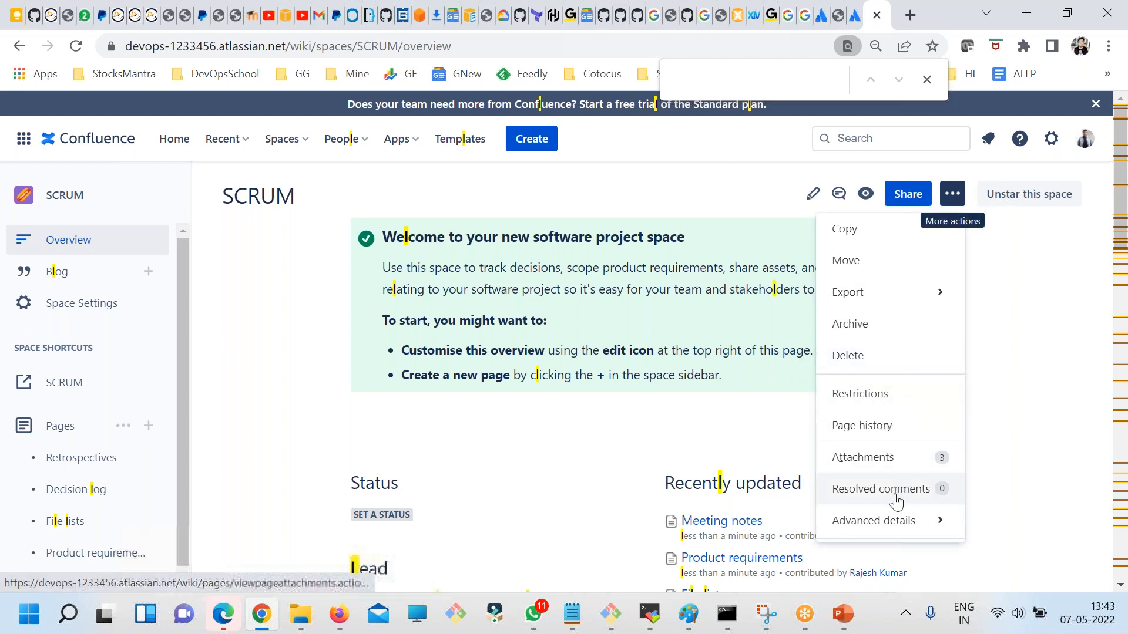
{"action": "mouse_move", "coordinate": [897, 528]}
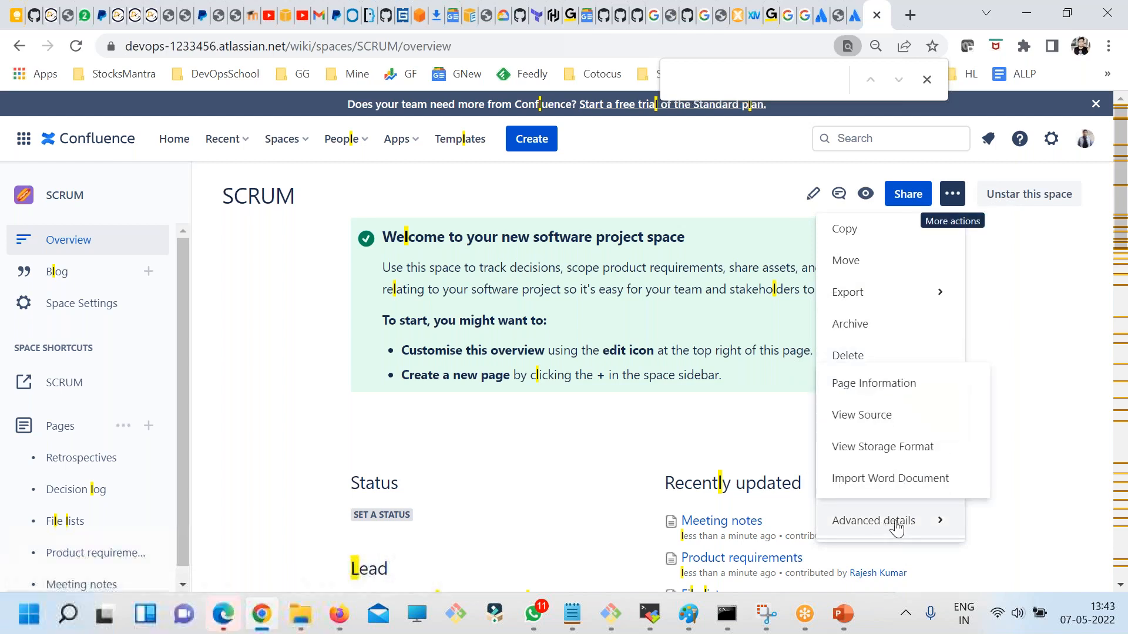
{"action": "left_click", "coordinate": [1017, 492]}
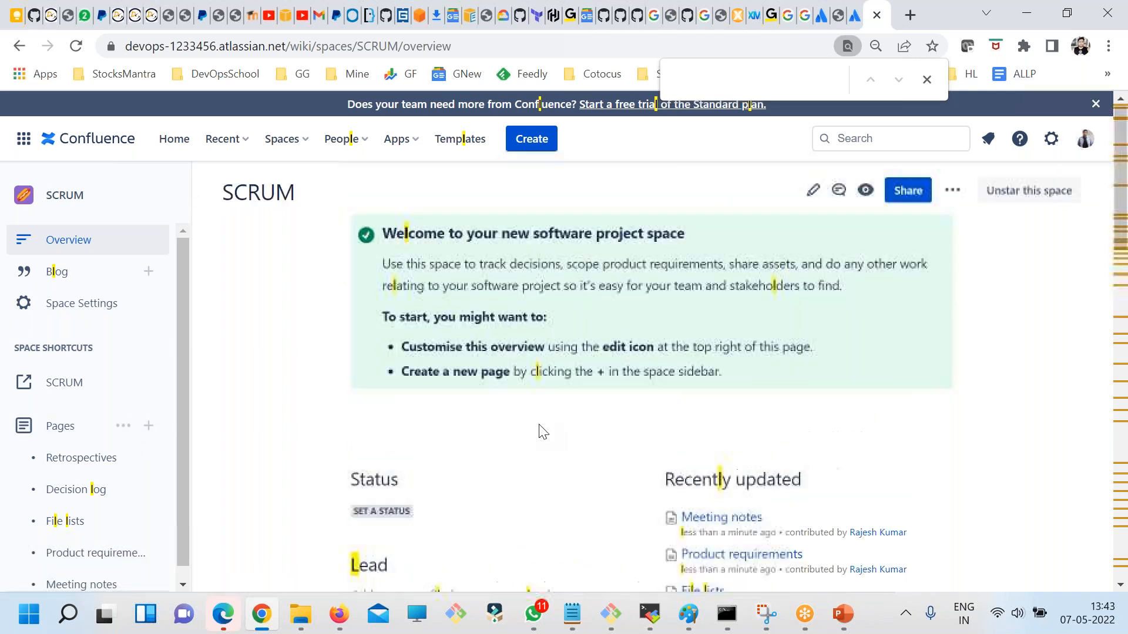
Review the Jira Issues table and the inspiration links at the end of the SCRUM overview page
{"action": "scroll", "coordinate": [683, 411], "scroll_direction": "down", "scroll_amount": 10}
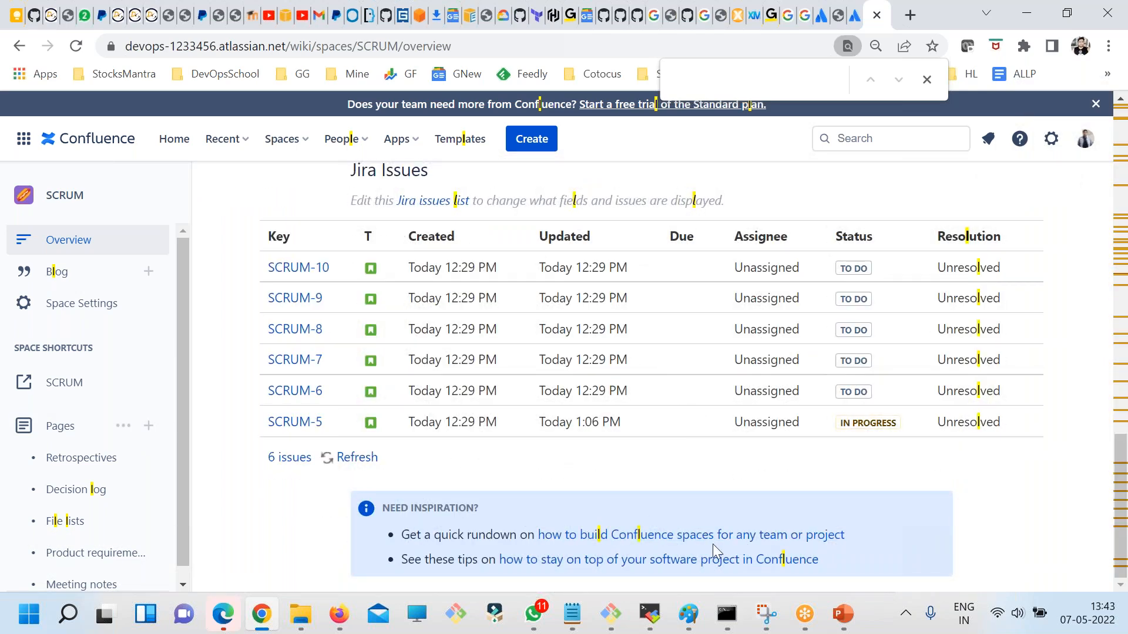
{"action": "left_click_drag", "start_coordinate": [427, 536], "coordinate": [436, 561]}
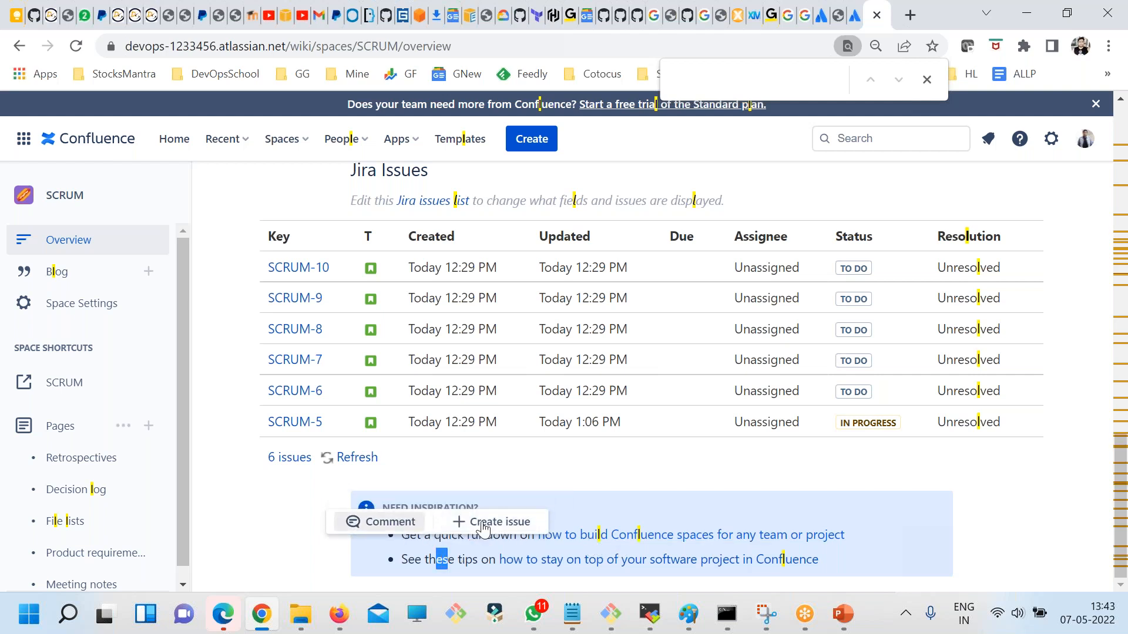
{"action": "left_click", "coordinate": [454, 463]}
{"action": "left_click", "coordinate": [1028, 295]}
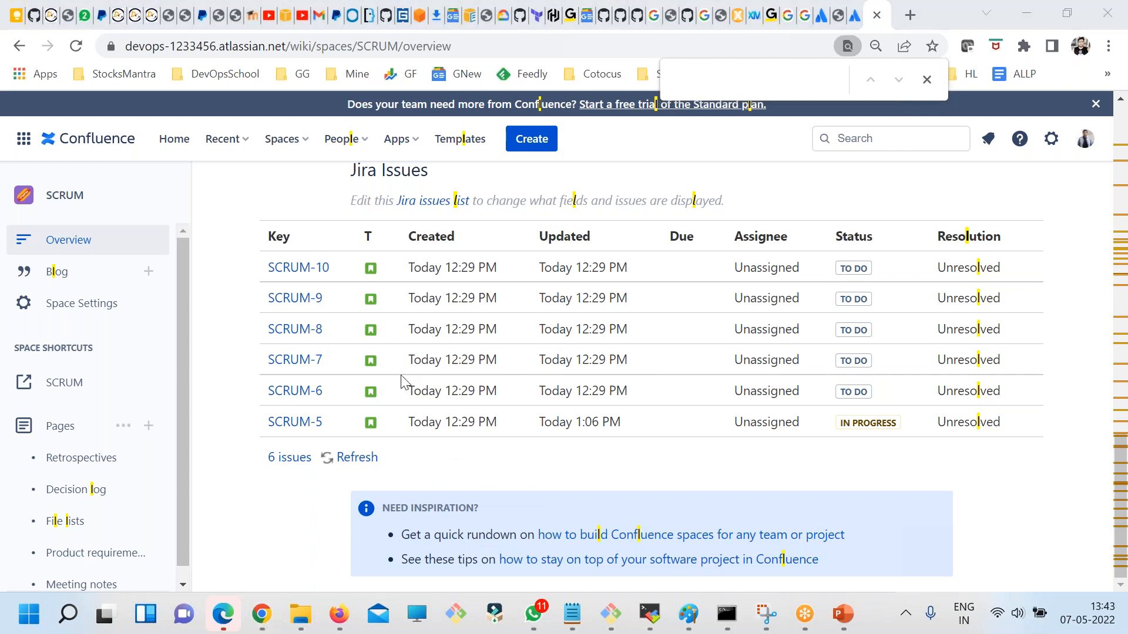
Switch from the SCRUM space to the overview of the starred DevOps1 space
{"action": "left_click", "coordinate": [277, 140]}
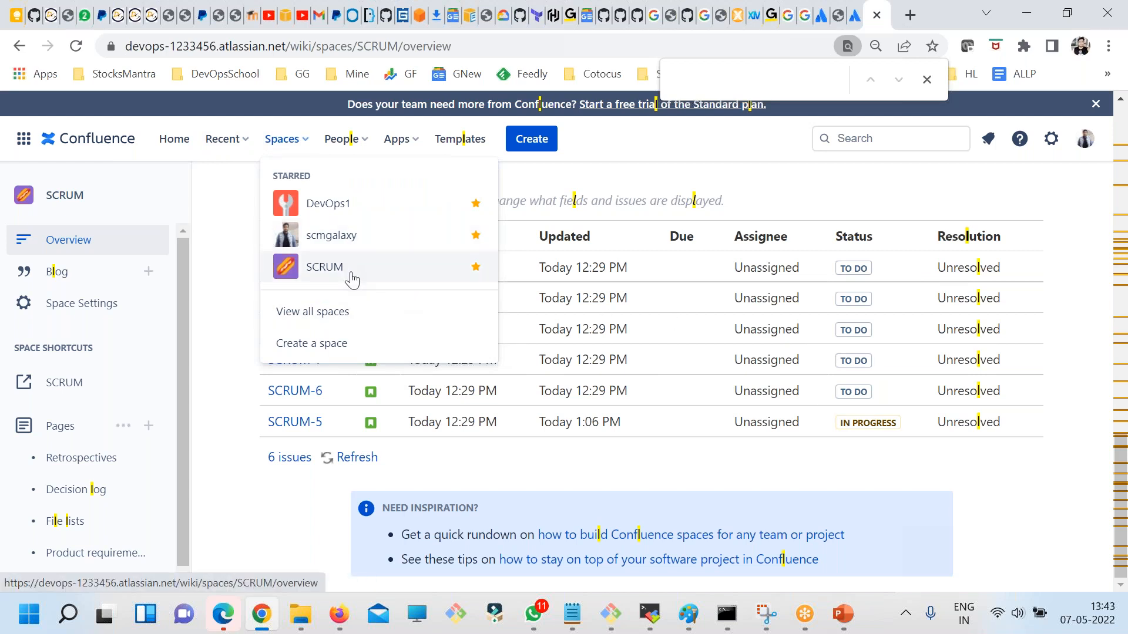
{"action": "left_click", "coordinate": [324, 205]}
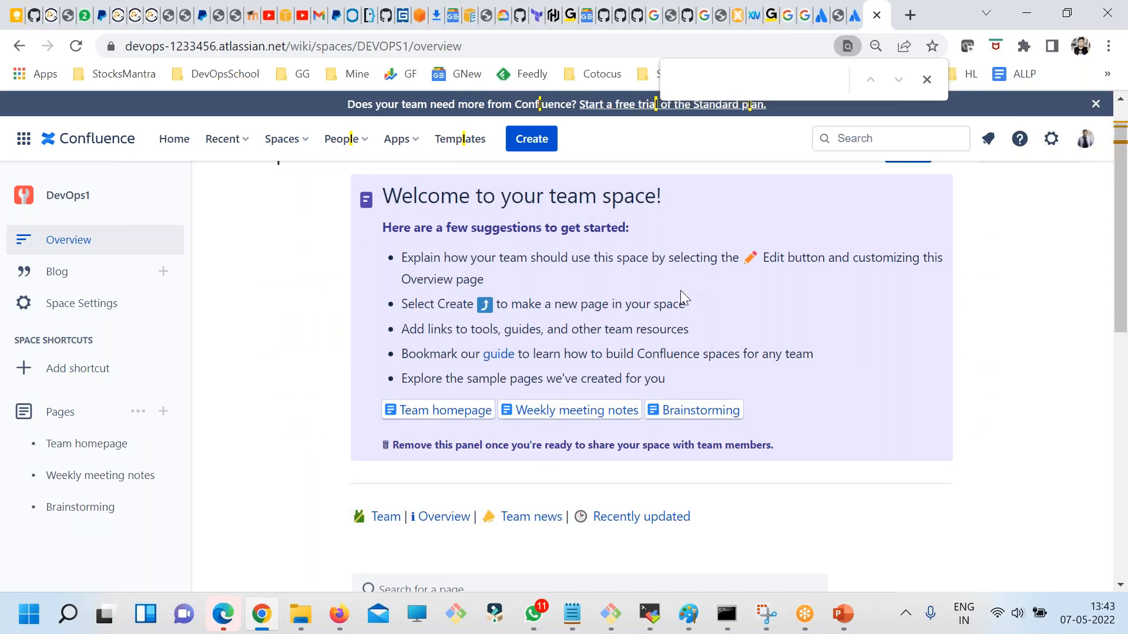
{"action": "scroll", "coordinate": [594, 287], "scroll_direction": "up", "scroll_amount": 1}
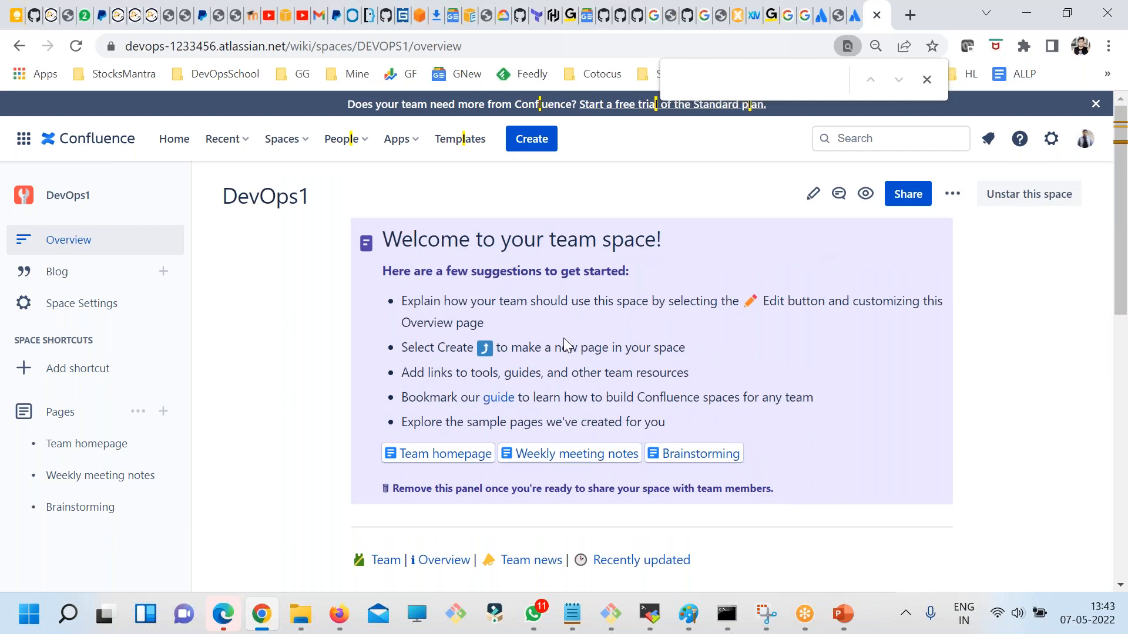
Create a page titled "DevOpsSchool TO DO" in the DevOps1 space, copy its title and publish it
{"action": "left_click", "coordinate": [163, 412]}
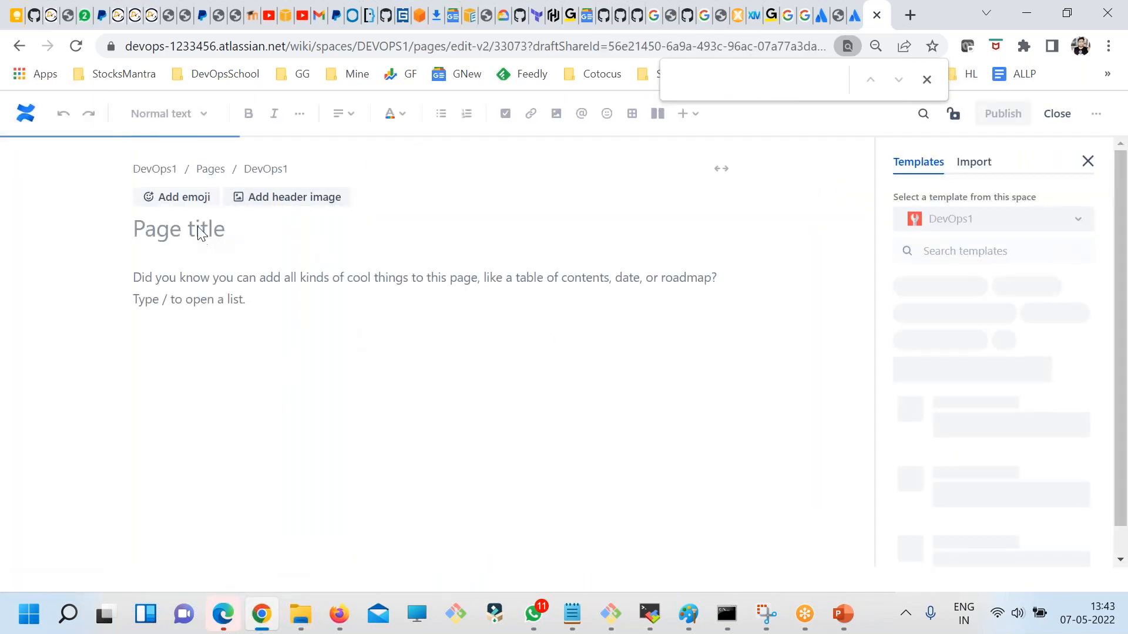
{"action": "type", "text": "D"}
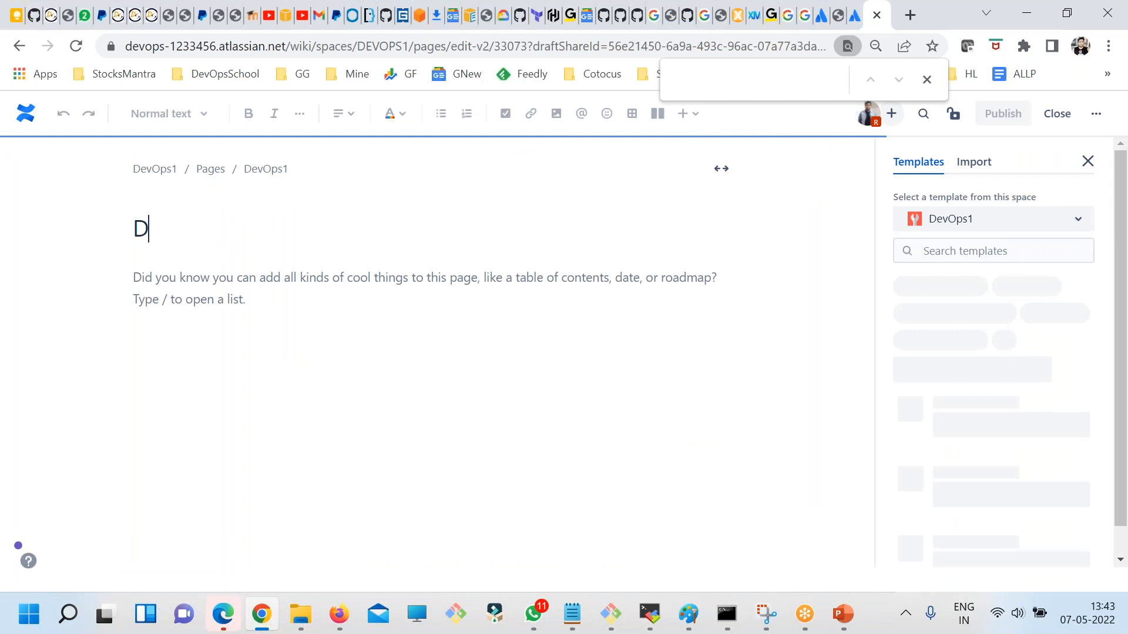
{"action": "type", "text": "evOpsSchool "}
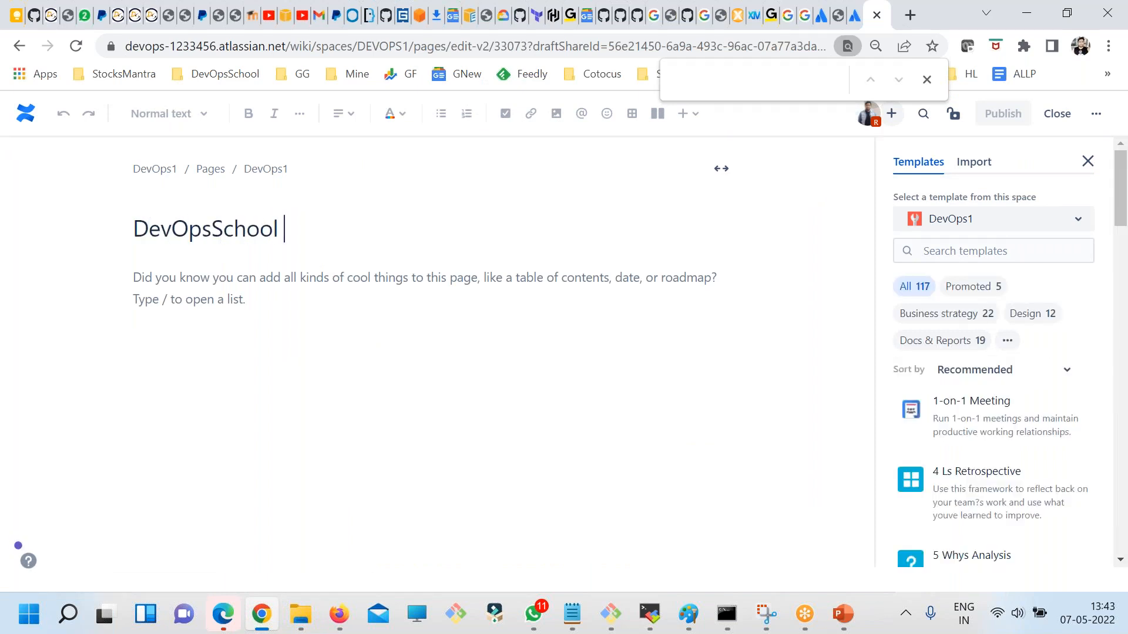
{"action": "type", "text": "TO DO"}
{"action": "key", "text": "ctrl+a"}
{"action": "key", "text": "ctrl+c"}
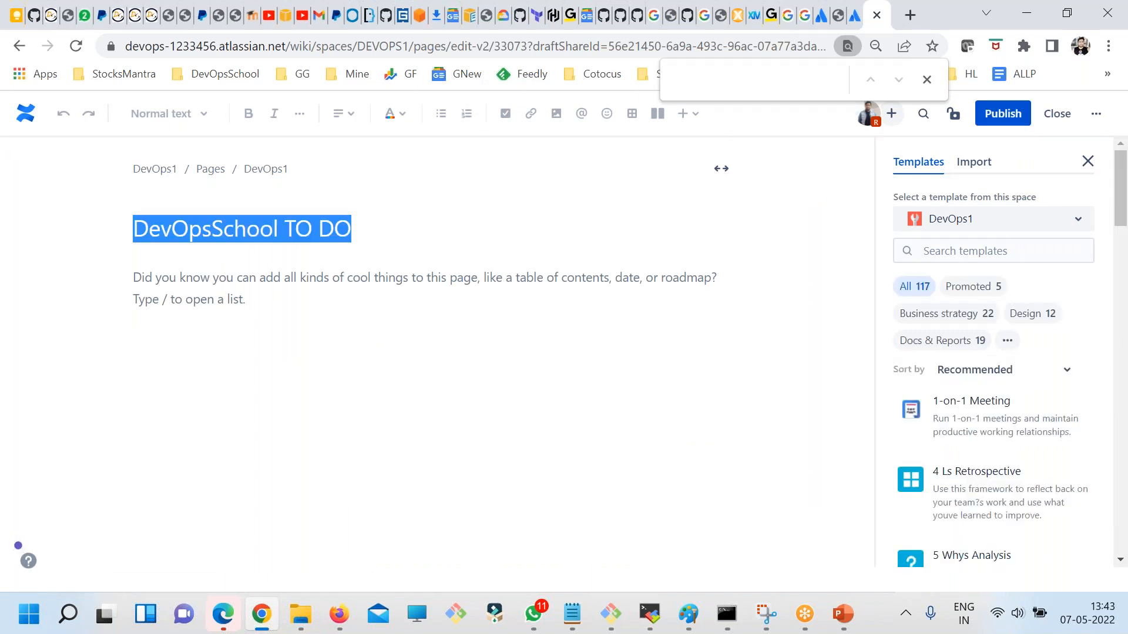
{"action": "left_click", "coordinate": [1001, 114]}
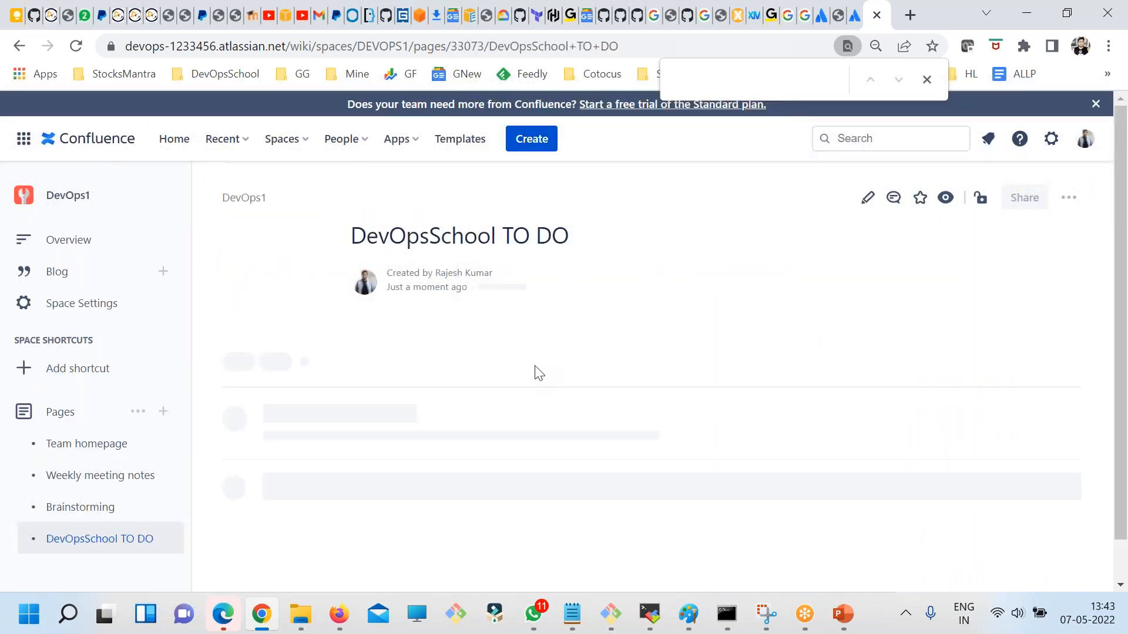
{"action": "scroll", "coordinate": [144, 470], "scroll_direction": "down", "scroll_amount": 1}
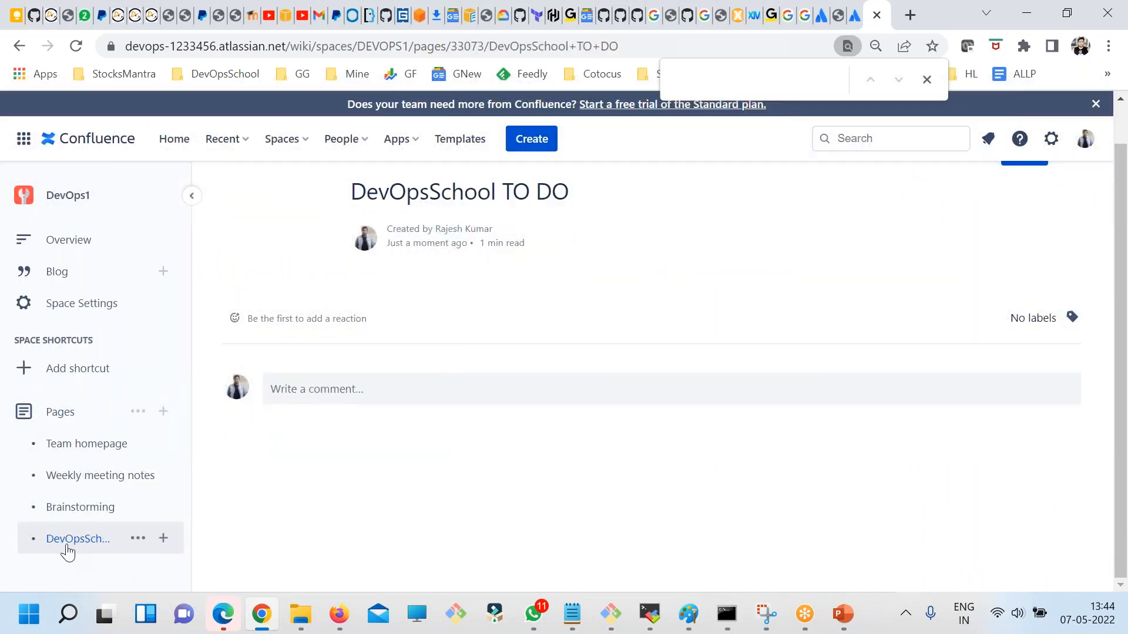
Create another DevOps1 page from the copied title, change it to "DevOpsSchool Arch", copy the new title and publish the page
{"action": "mouse_move", "coordinate": [134, 558]}
{"action": "left_click", "coordinate": [165, 412]}
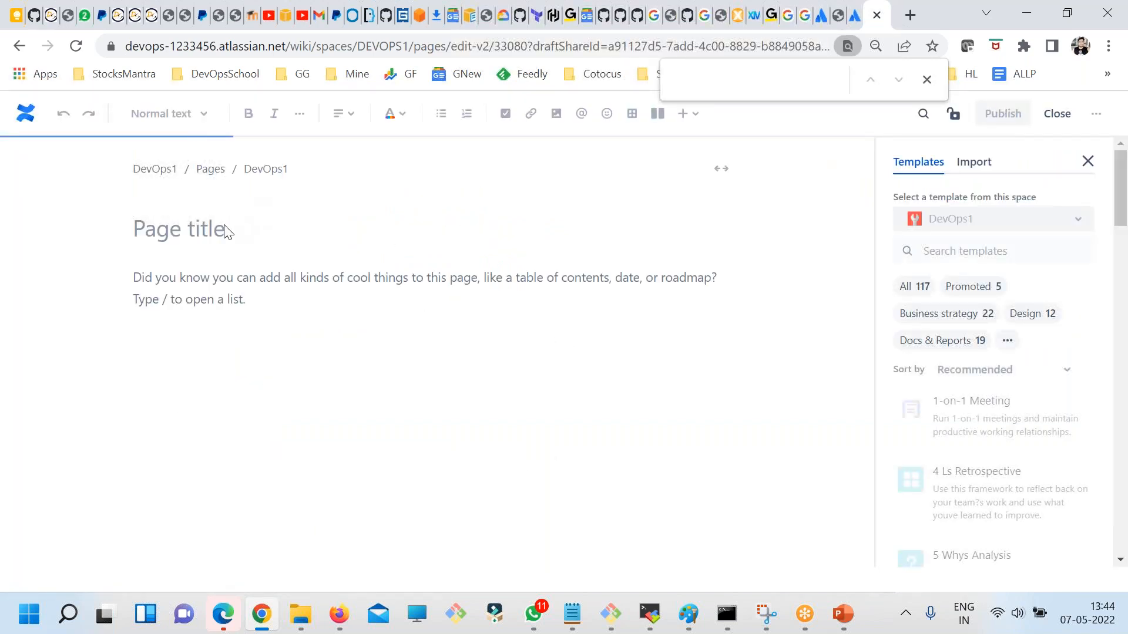
{"action": "key", "text": "ctrl+v"}
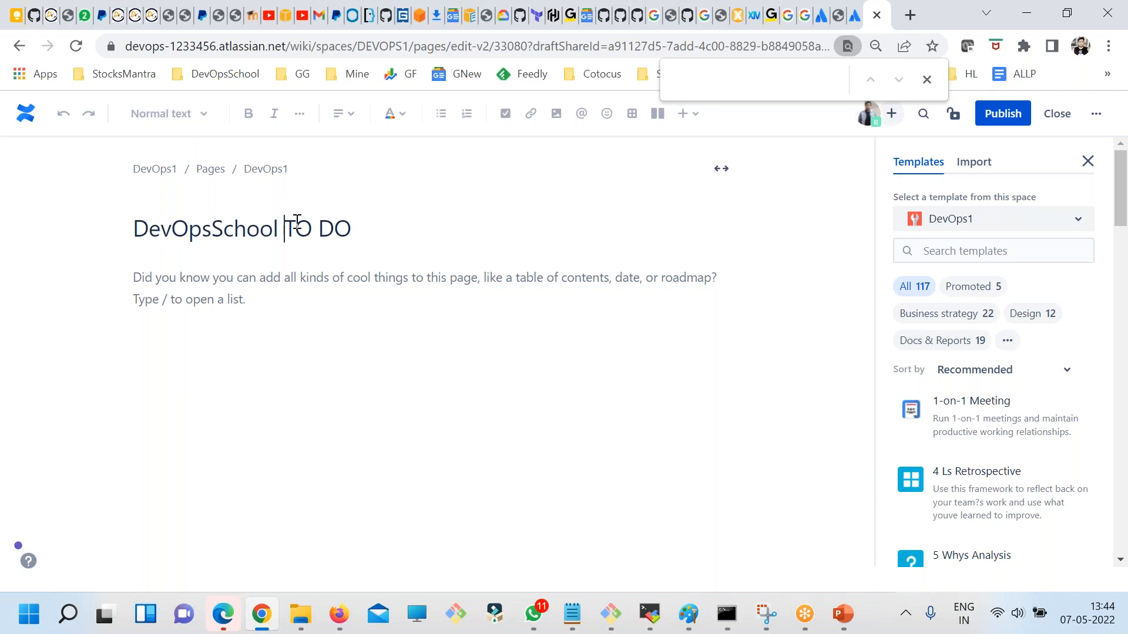
{"action": "left_click_drag", "start_coordinate": [297, 221], "coordinate": [609, 215]}
{"action": "type", "text": "Arch"}
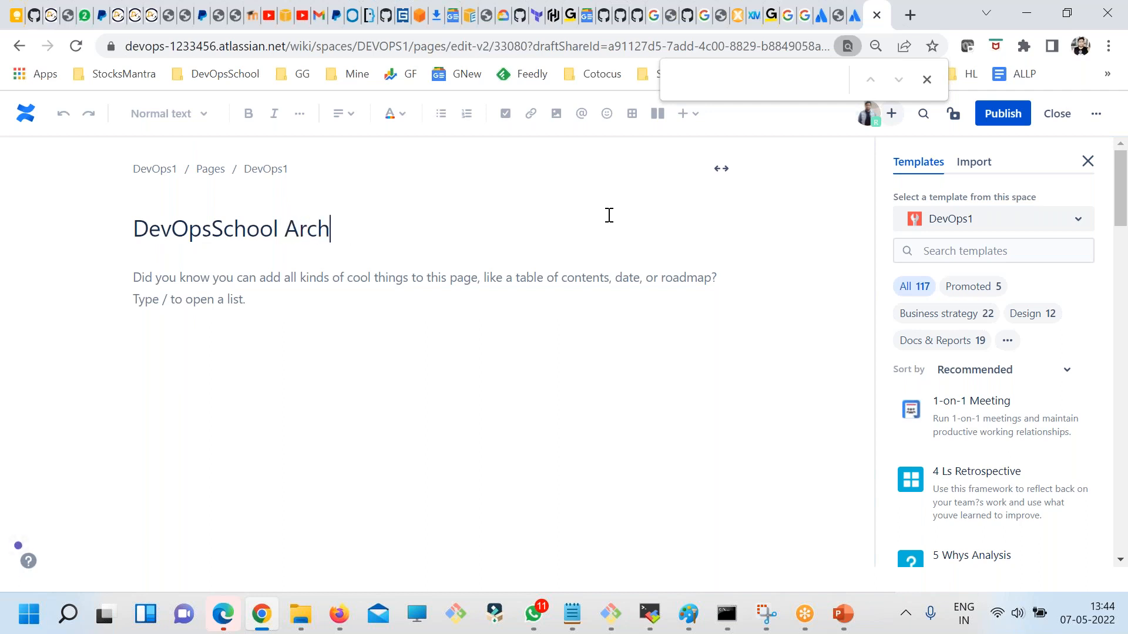
{"action": "key", "text": "ctrl+a"}
{"action": "key", "text": "ctrl+c"}
{"action": "left_click", "coordinate": [1003, 113]}
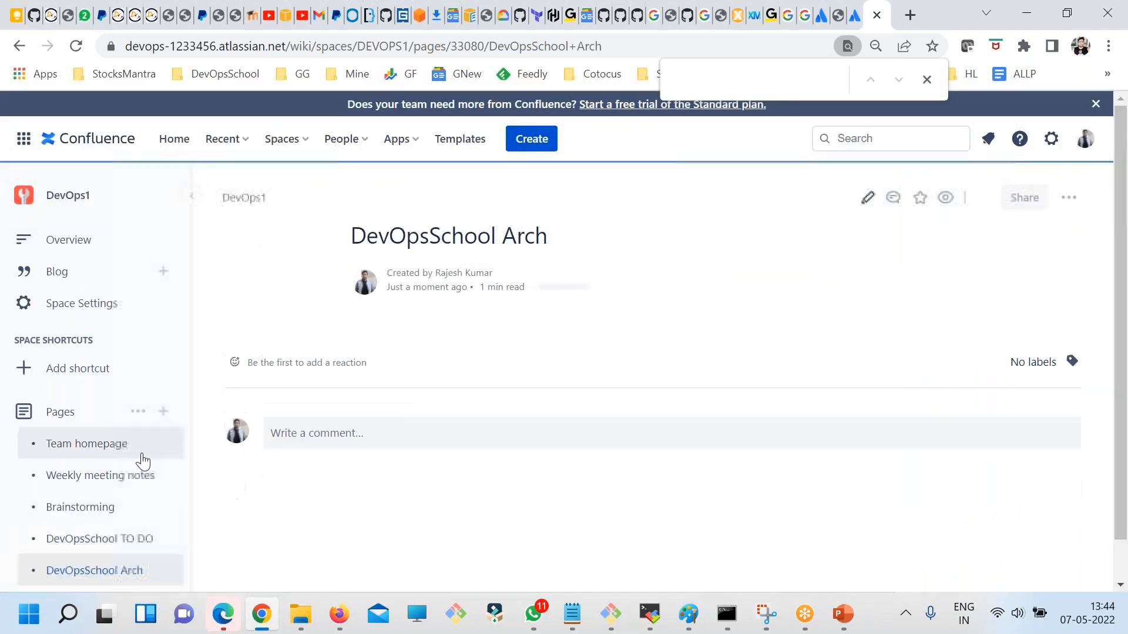
Create and publish a third DevOps1 page titled "DevOpsSchool Troubleshooting", reusing the copied title
{"action": "left_click", "coordinate": [138, 412]}
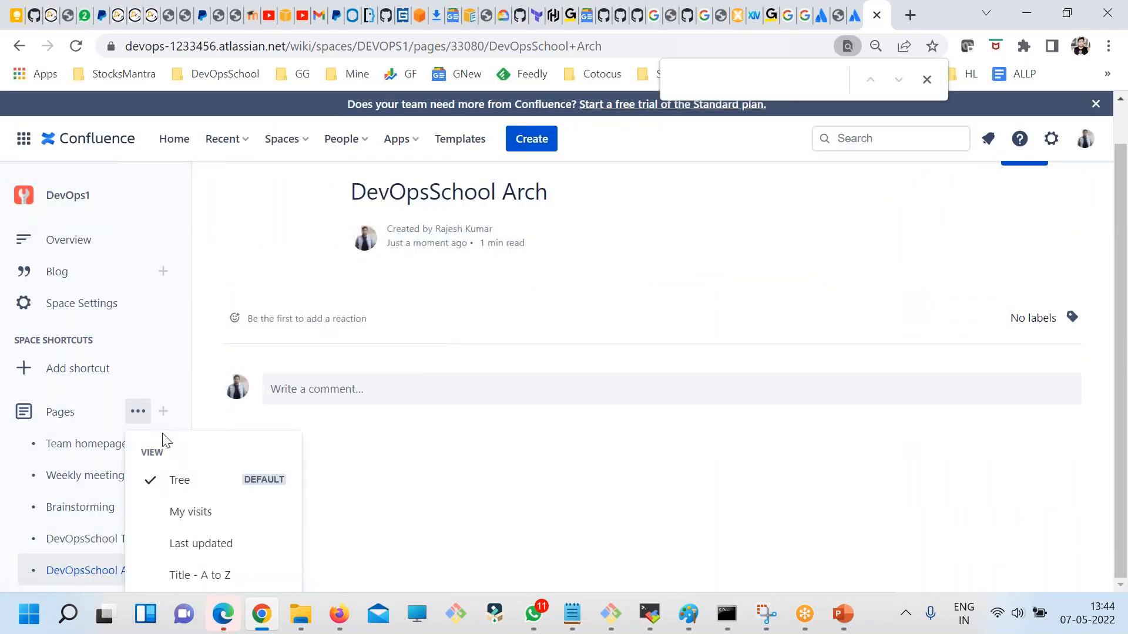
{"action": "left_click", "coordinate": [163, 418]}
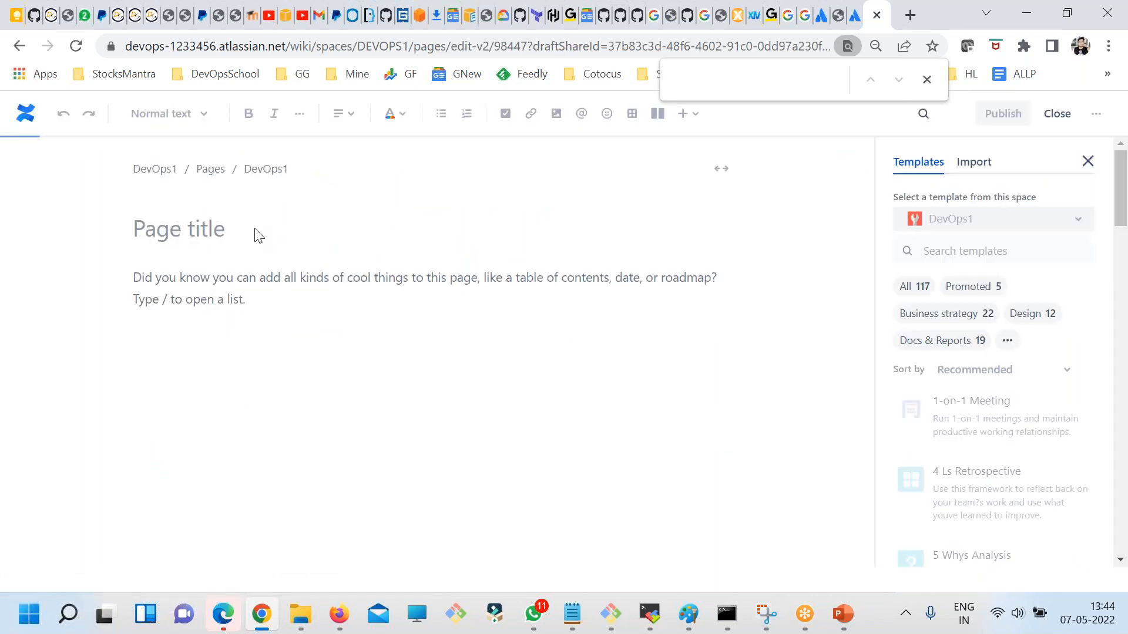
{"action": "key", "text": "ctrl+v"}
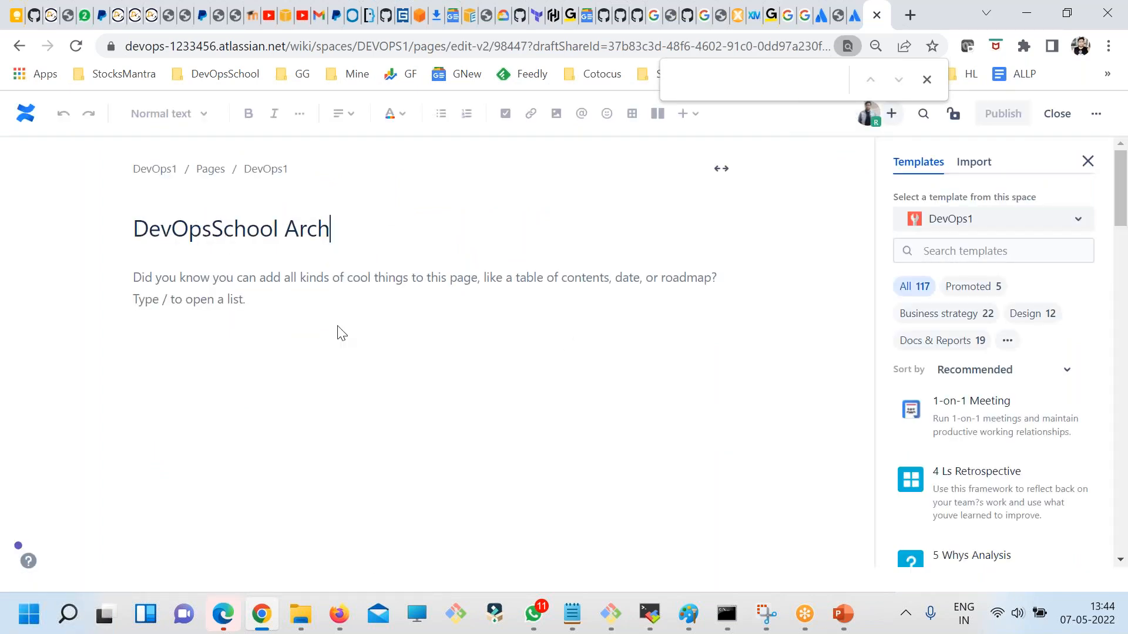
{"action": "key", "text": "BackSpace"}
{"action": "key", "text": "BackSpace"}
{"action": "key", "text": "BackSpace"}
{"action": "key", "text": "BackSpace"}
{"action": "key", "text": "BackSpace"}
{"action": "type", "text": "Trou"}
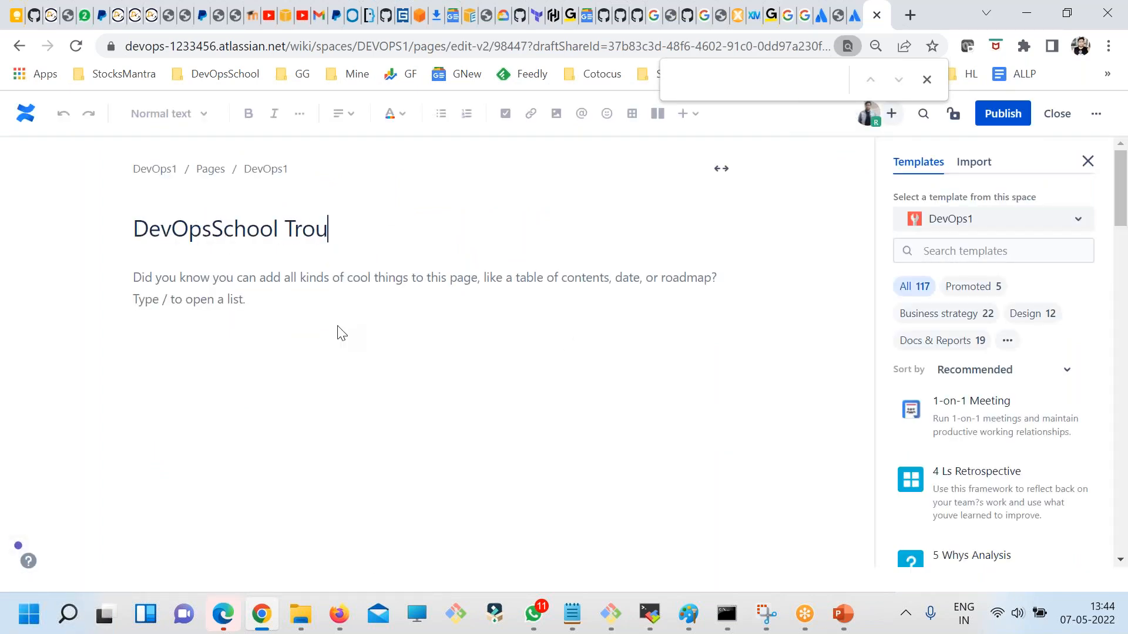
{"action": "type", "text": "bleshooting"}
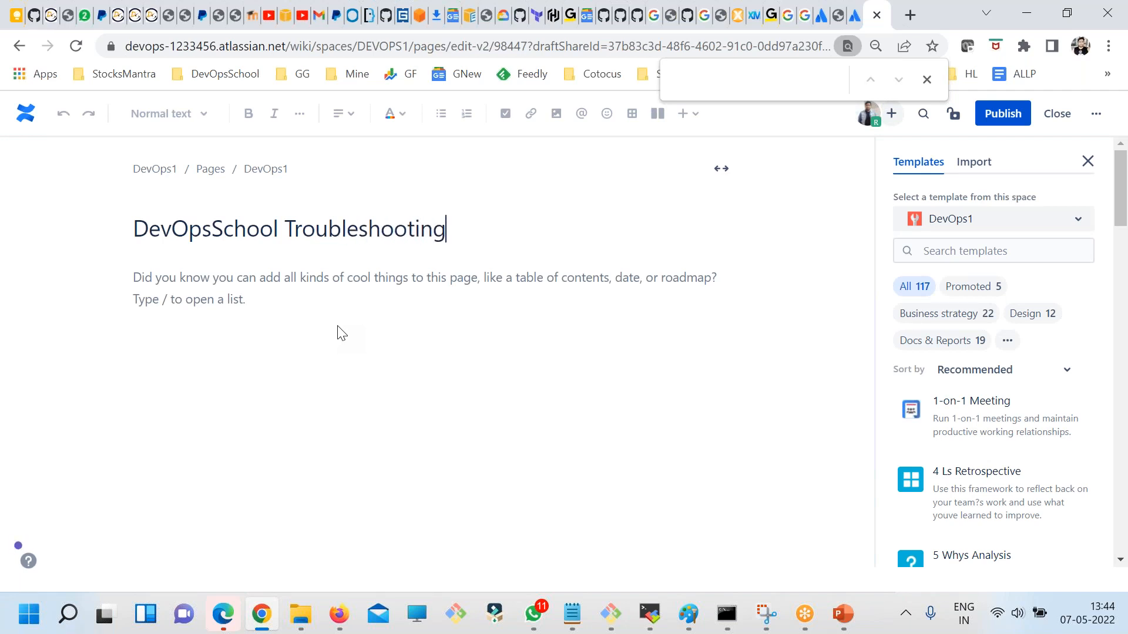
{"action": "key", "text": "ctrl+a"}
{"action": "left_click", "coordinate": [1003, 113]}
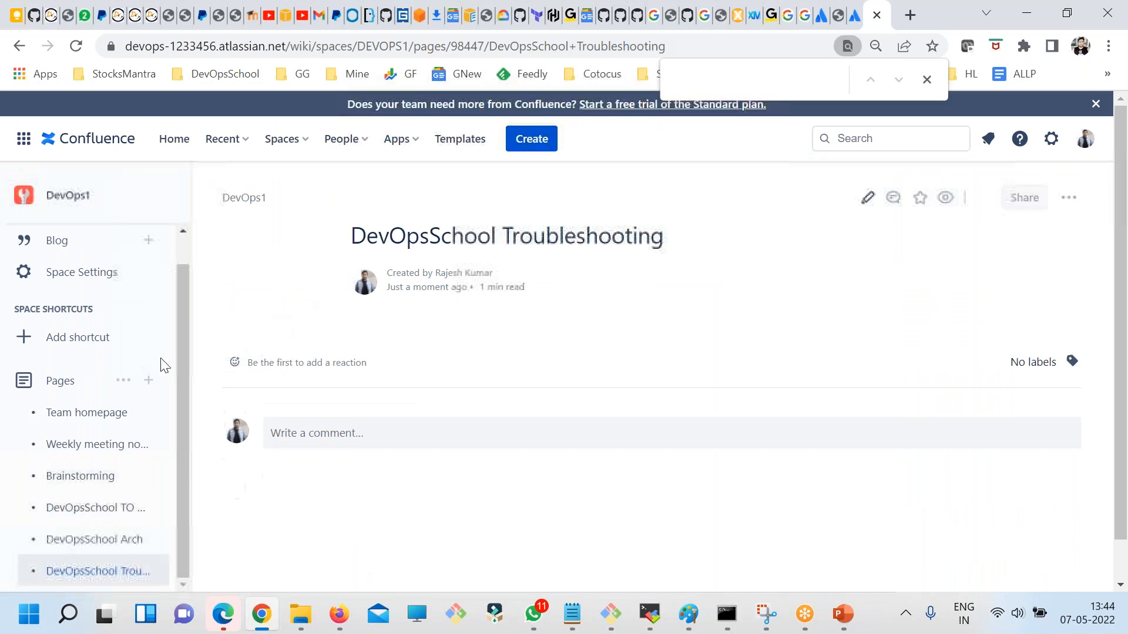
Return to the DevOps1 space overview and examine its sections, the recently updated list and the page tree
{"action": "scroll", "coordinate": [176, 292], "scroll_direction": "up", "scroll_amount": 1}
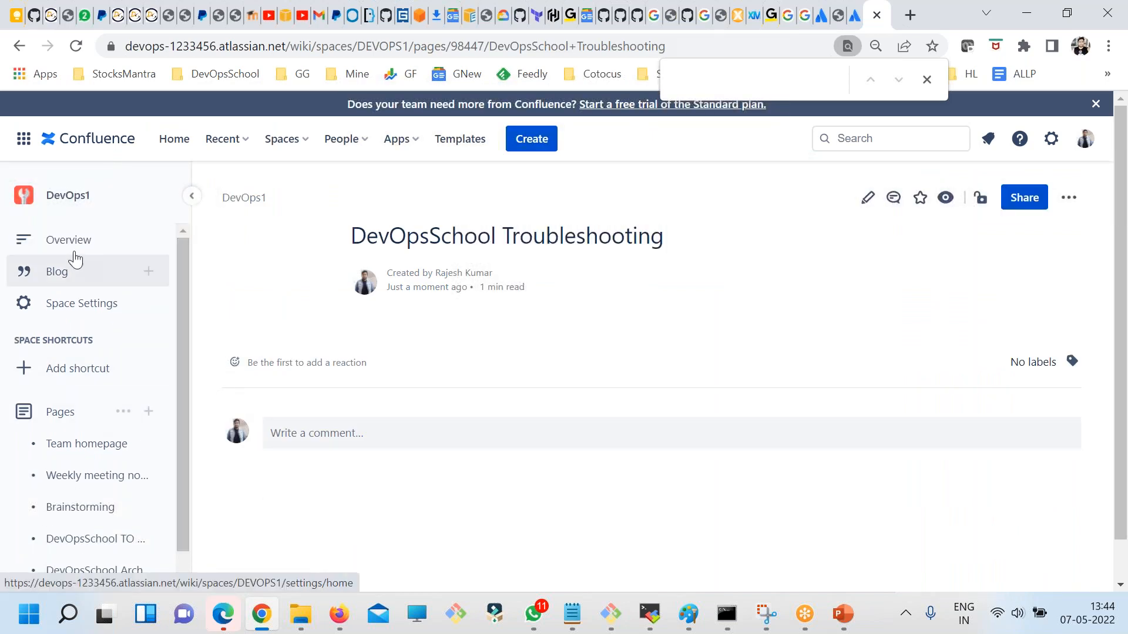
{"action": "left_click", "coordinate": [70, 200]}
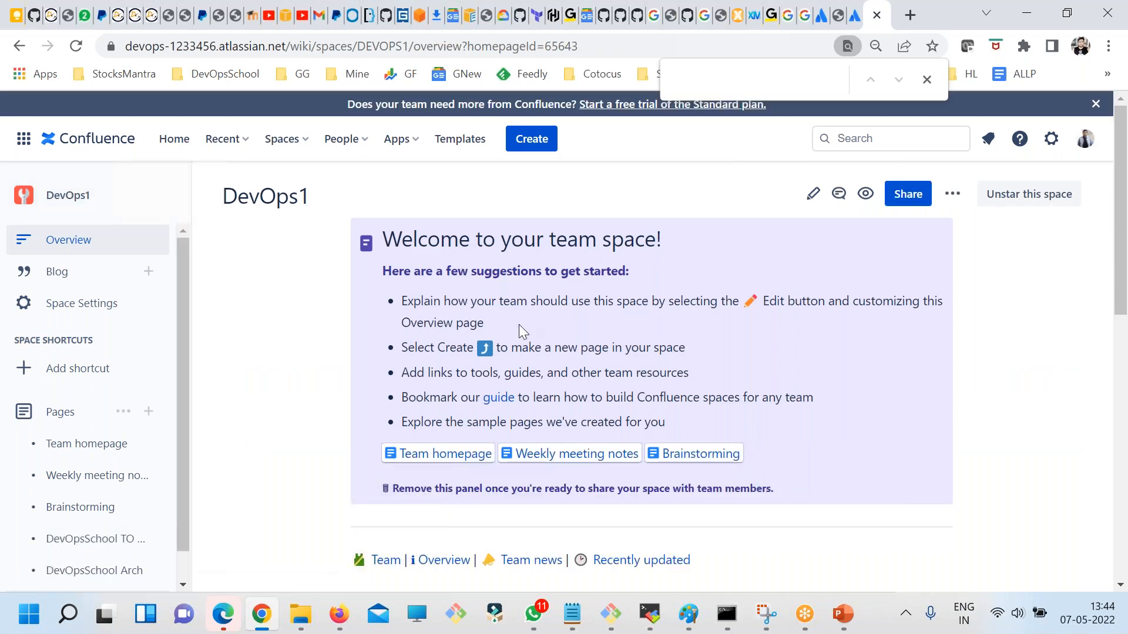
{"action": "scroll", "coordinate": [520, 324], "scroll_direction": "down", "scroll_amount": 10}
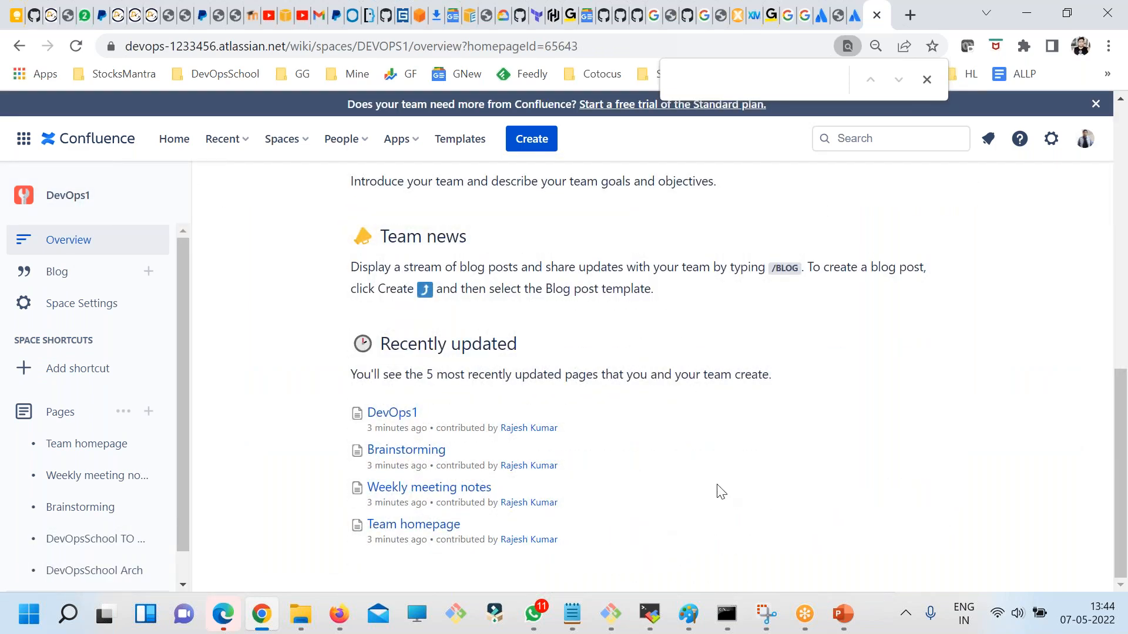
{"action": "scroll", "coordinate": [719, 492], "scroll_direction": "up", "scroll_amount": 8}
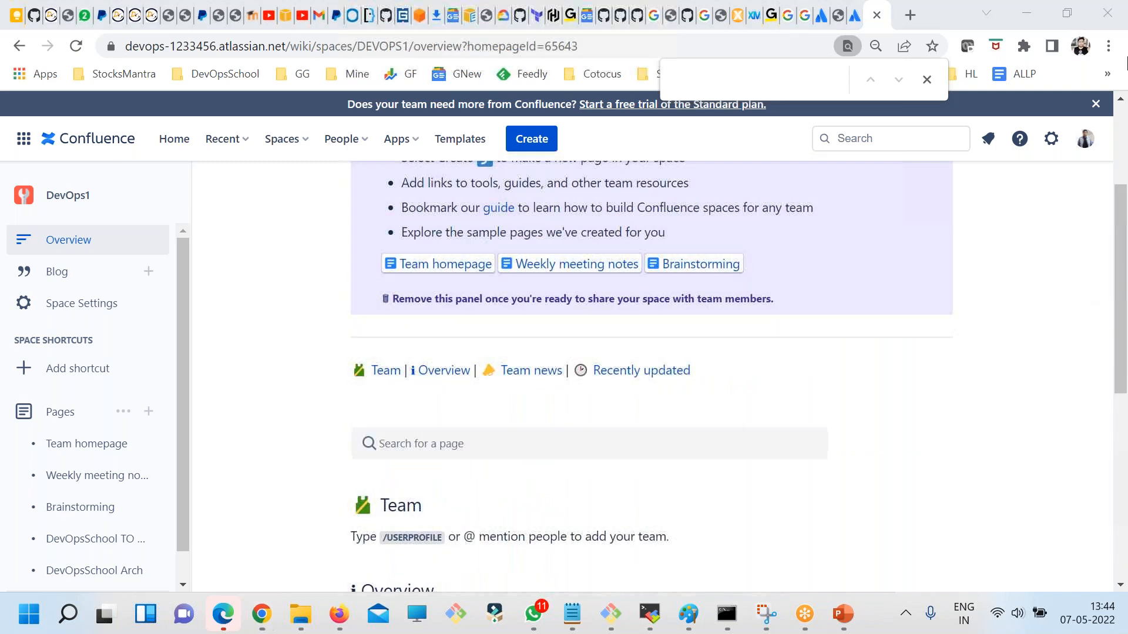
{"action": "scroll", "coordinate": [733, 420], "scroll_direction": "up", "scroll_amount": 4}
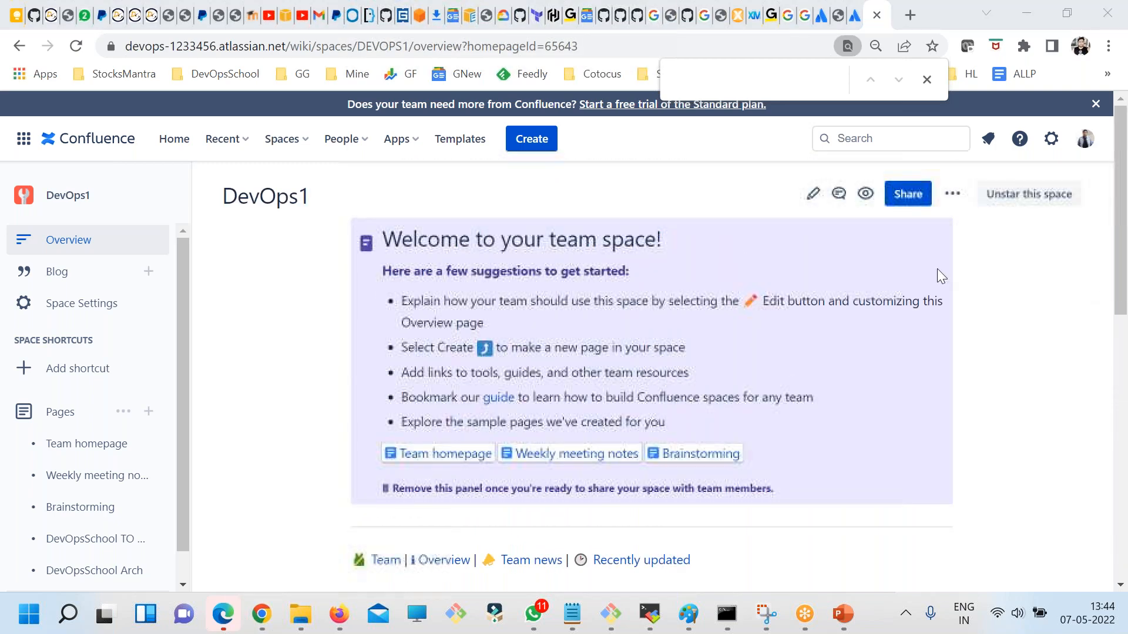
{"action": "scroll", "coordinate": [887, 394], "scroll_direction": "down", "scroll_amount": 2}
{"action": "scroll", "coordinate": [882, 386], "scroll_direction": "down", "scroll_amount": 3}
{"action": "scroll", "coordinate": [188, 450], "scroll_direction": "down", "scroll_amount": 1}
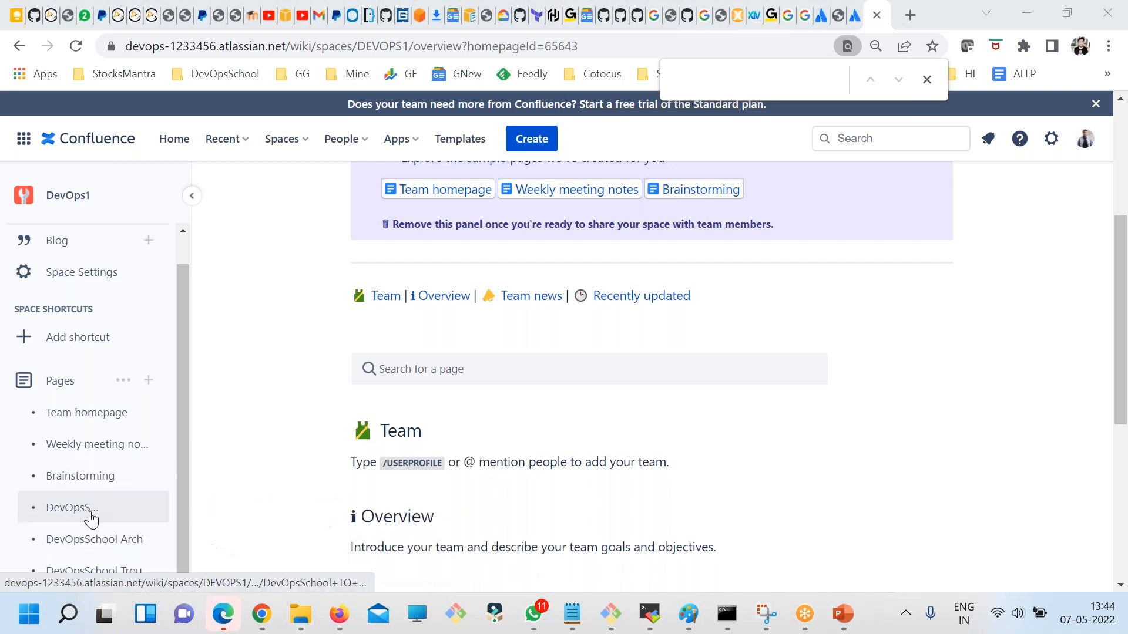
{"action": "mouse_move", "coordinate": [88, 516]}
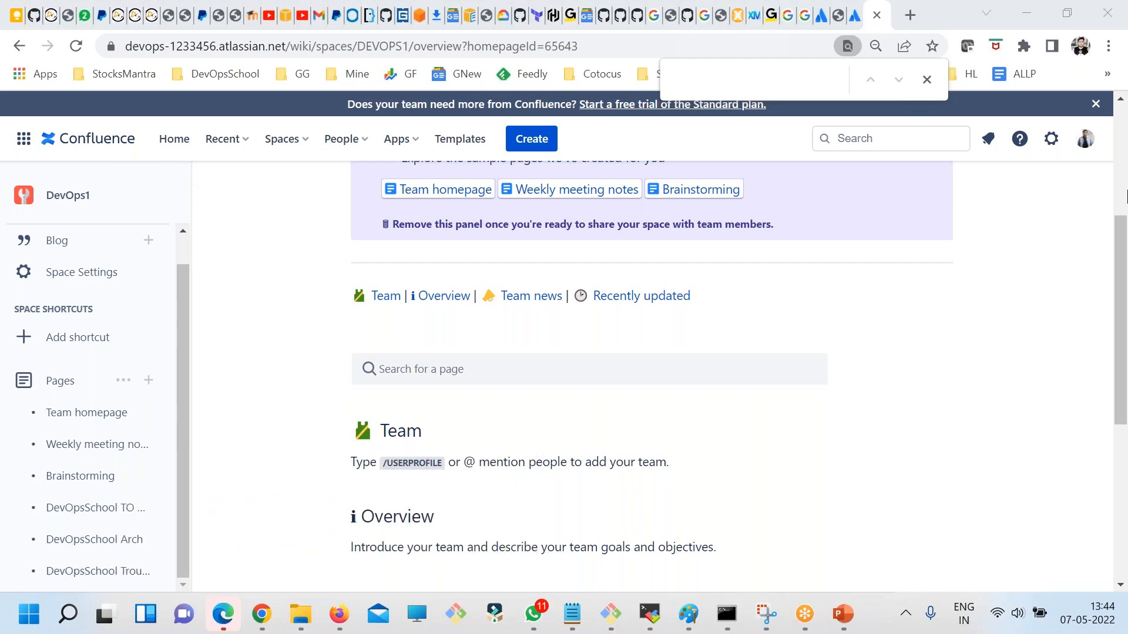
Open the DevOps1 overview page in the editor, dismiss the basics tutorial and close the browser's find bar
{"action": "scroll", "coordinate": [743, 426], "scroll_direction": "up", "scroll_amount": 5}
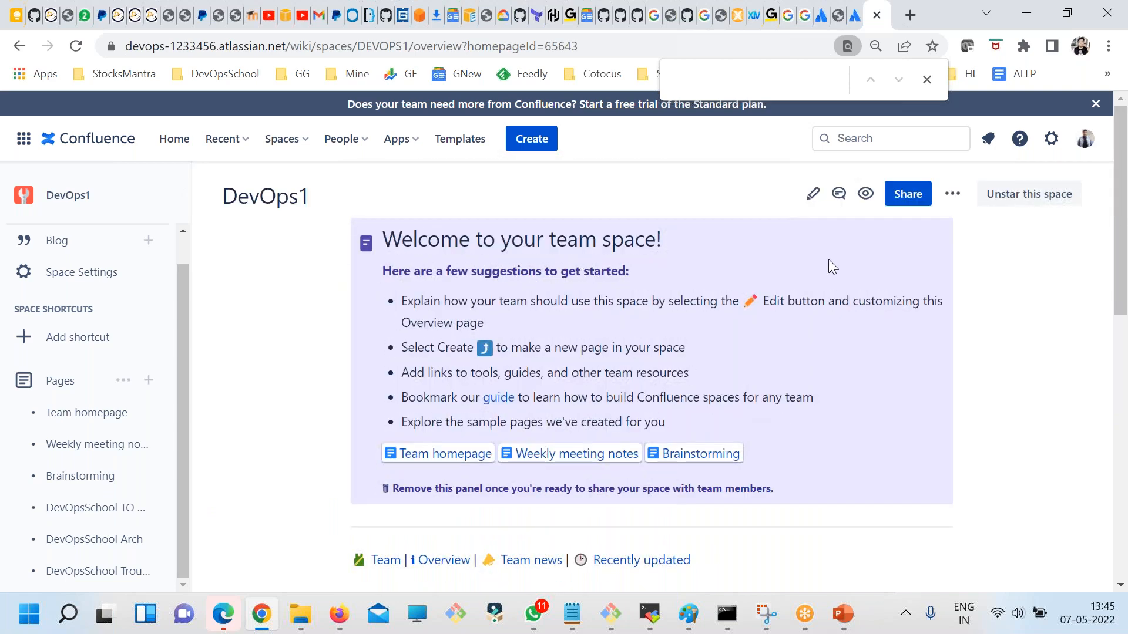
{"action": "left_click", "coordinate": [813, 194]}
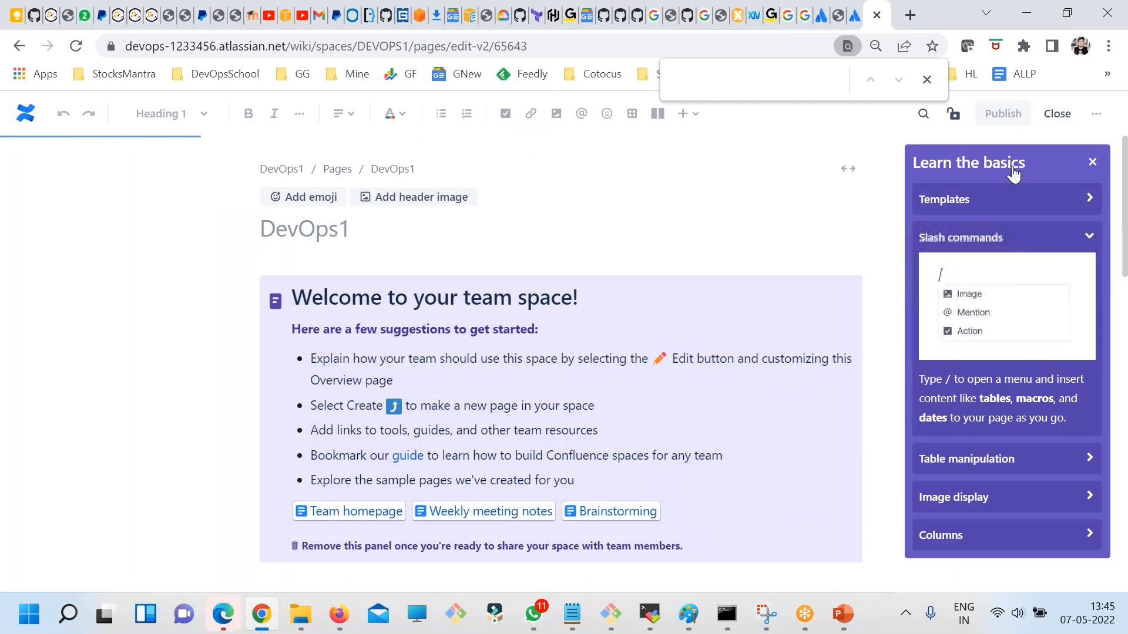
{"action": "left_click", "coordinate": [1092, 162]}
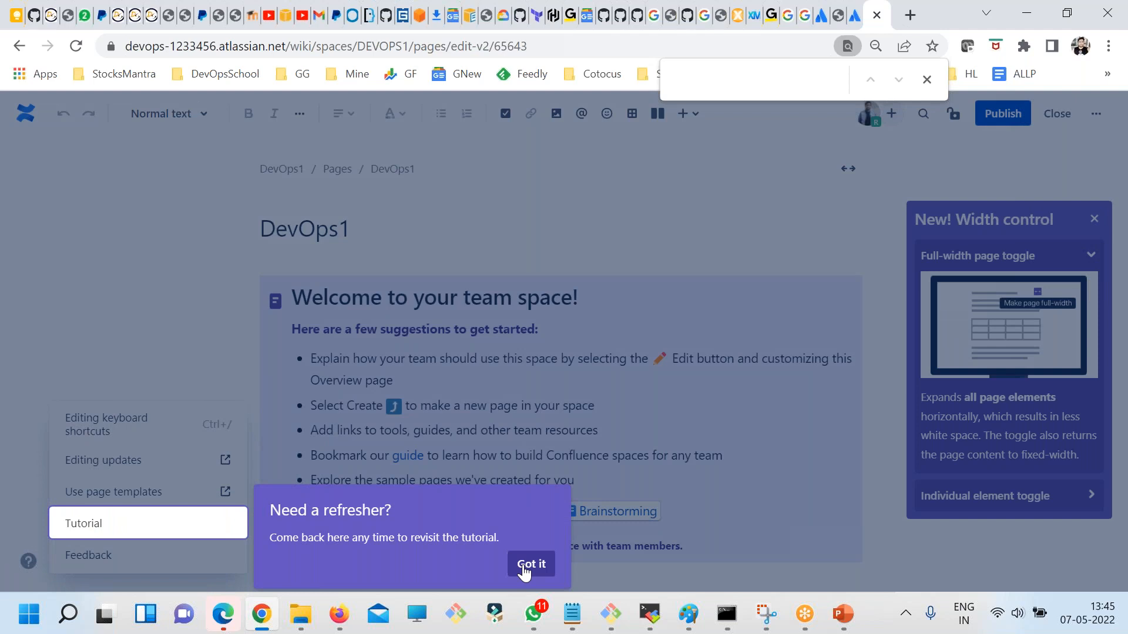
{"action": "left_click", "coordinate": [528, 566]}
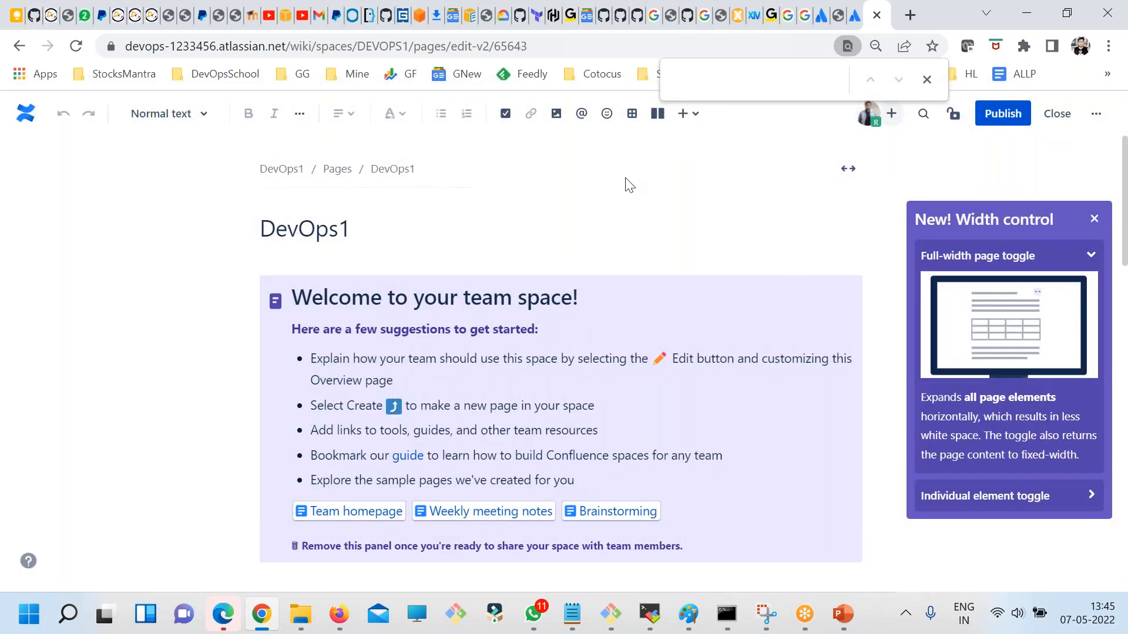
{"action": "left_click", "coordinate": [926, 79]}
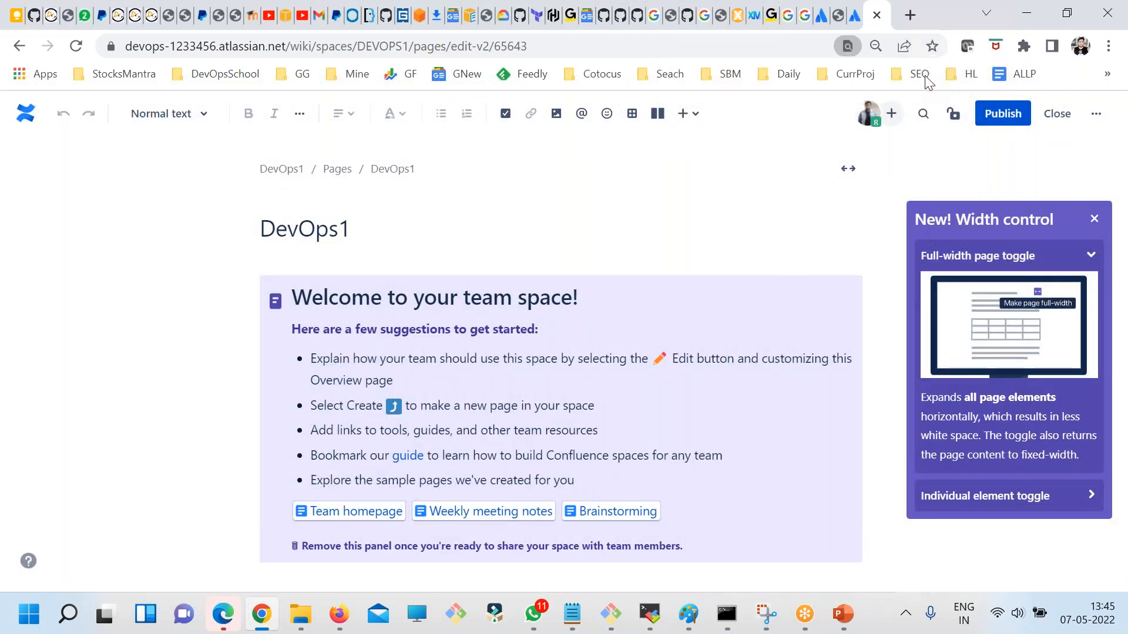
Switch to Snipping Tool, discard the old annotated capture unsaved, and capture the Confluence page editor's toolbar area
{"action": "left_click", "coordinate": [766, 614]}
{"action": "key", "text": "alt+F4"}
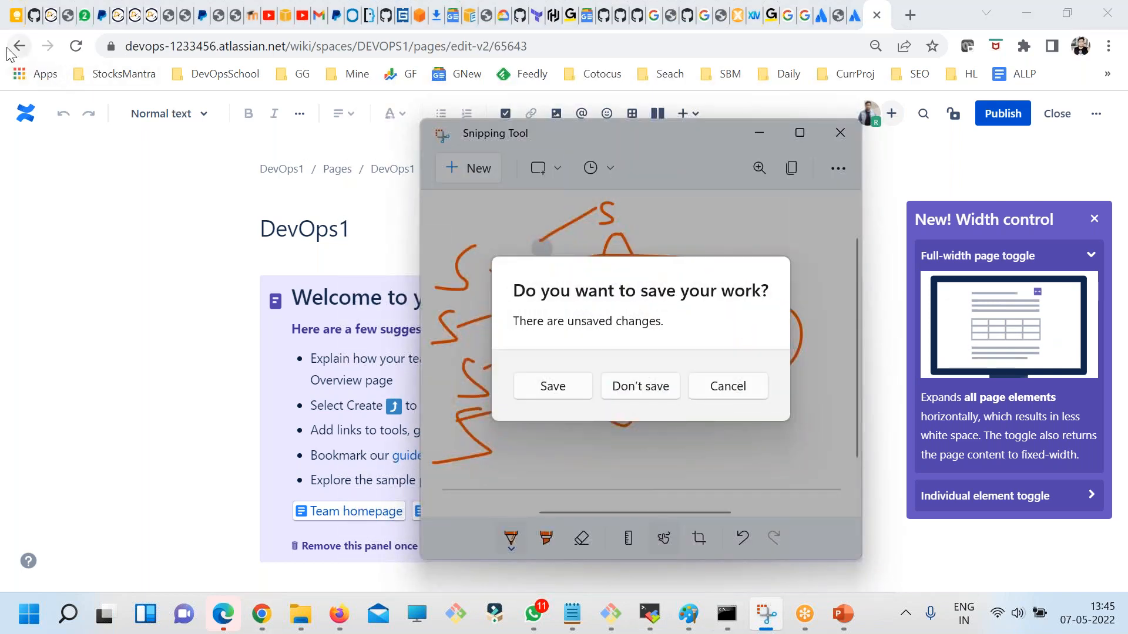
{"action": "left_click", "coordinate": [631, 389]}
{"action": "key", "text": "alt+F4"}
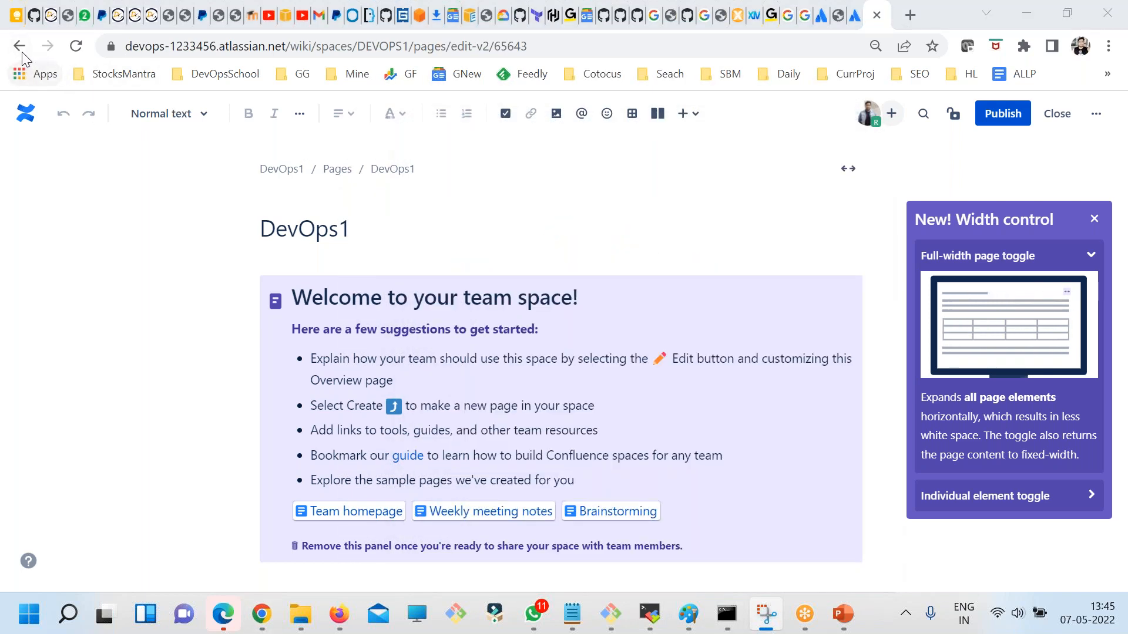
{"action": "key", "text": "super+shift+s"}
{"action": "left_click_drag", "start_coordinate": [4, 38], "coordinate": [955, 218]}
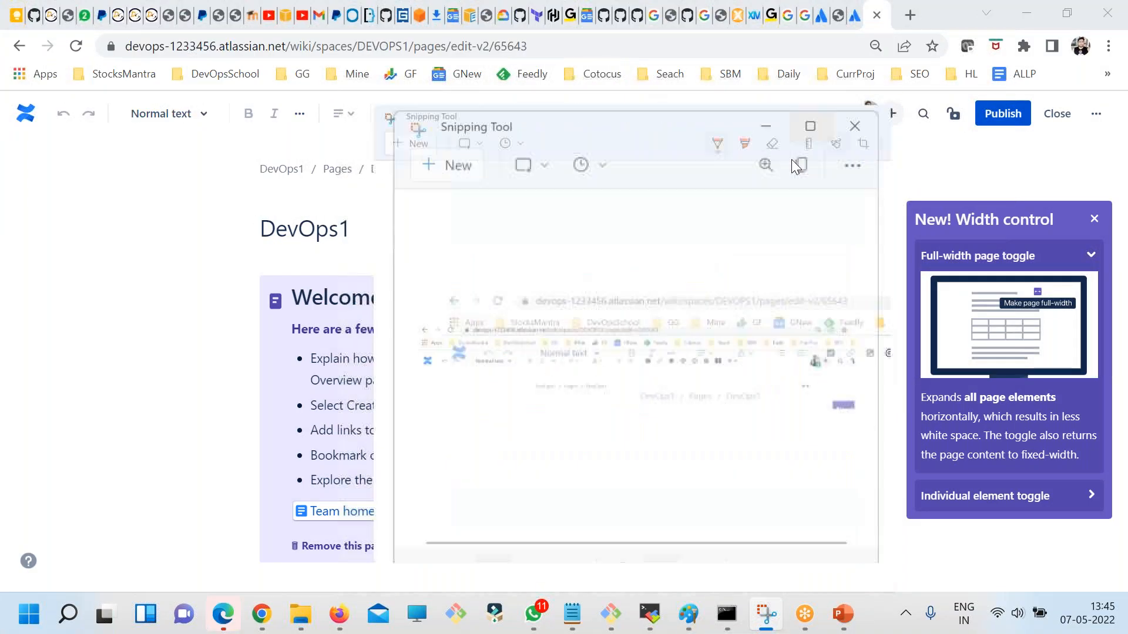
Circle the text-formatting and insert tool groups on the snip, tick the formatting group, and return to the Confluence editor
{"action": "mouse_move", "coordinate": [784, 303]}
{"action": "left_mouse_down"}
{"action": "mouse_move", "coordinate": [737, 292]}
{"action": "mouse_move", "coordinate": [559, 334]}
{"action": "mouse_move", "coordinate": [793, 302]}
{"action": "mouse_move", "coordinate": [788, 292]}
{"action": "left_mouse_up"}
{"action": "mouse_move", "coordinate": [292, 288]}
{"action": "left_mouse_down"}
{"action": "mouse_move", "coordinate": [106, 277]}
{"action": "mouse_move", "coordinate": [490, 371]}
{"action": "mouse_move", "coordinate": [559, 319]}
{"action": "mouse_move", "coordinate": [250, 275]}
{"action": "left_mouse_up"}
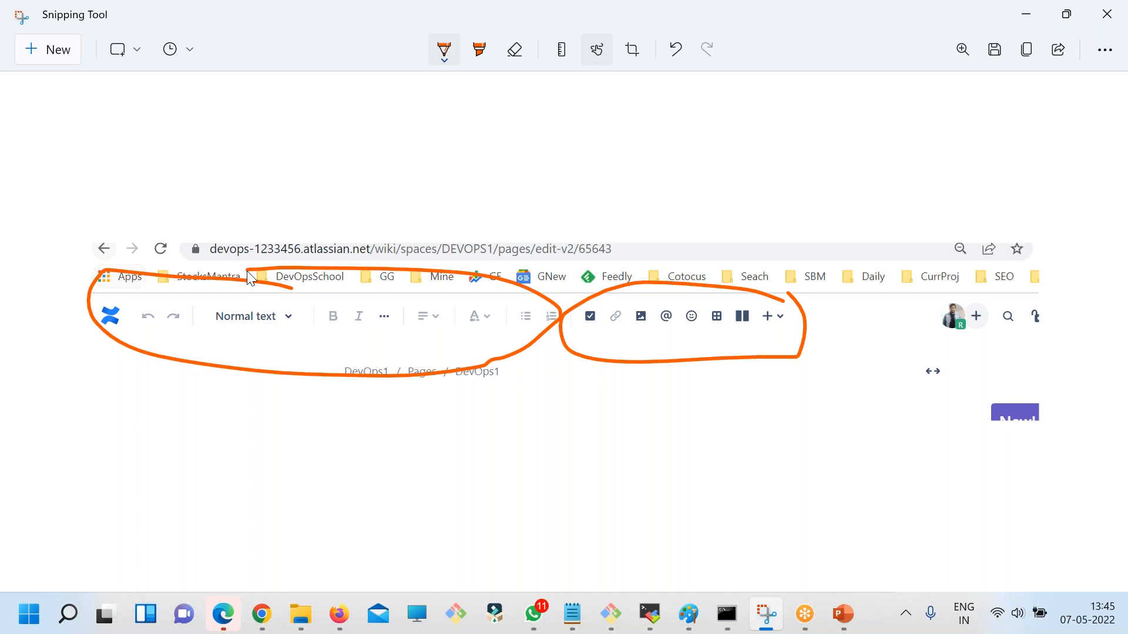
{"action": "left_click_drag", "start_coordinate": [287, 255], "coordinate": [354, 192]}
{"action": "mouse_move", "coordinate": [740, 265]}
{"action": "left_mouse_down"}
{"action": "mouse_move", "coordinate": [631, 289]}
{"action": "mouse_move", "coordinate": [594, 365]}
{"action": "mouse_move", "coordinate": [819, 329]}
{"action": "mouse_move", "coordinate": [608, 296]}
{"action": "left_mouse_up"}
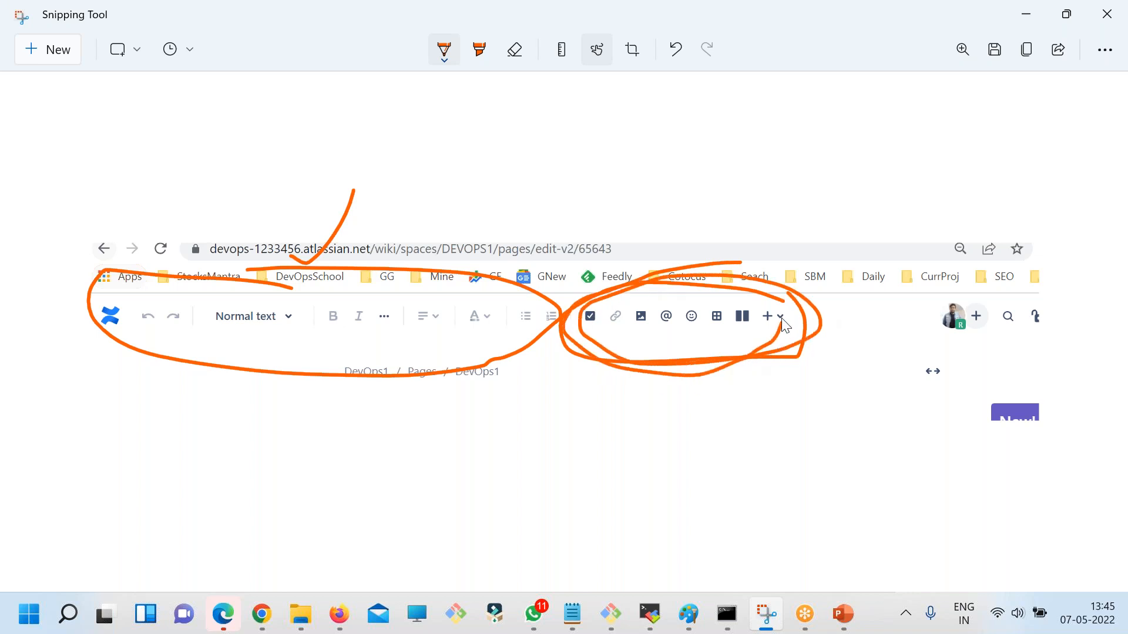
{"action": "left_click", "coordinate": [1026, 14]}
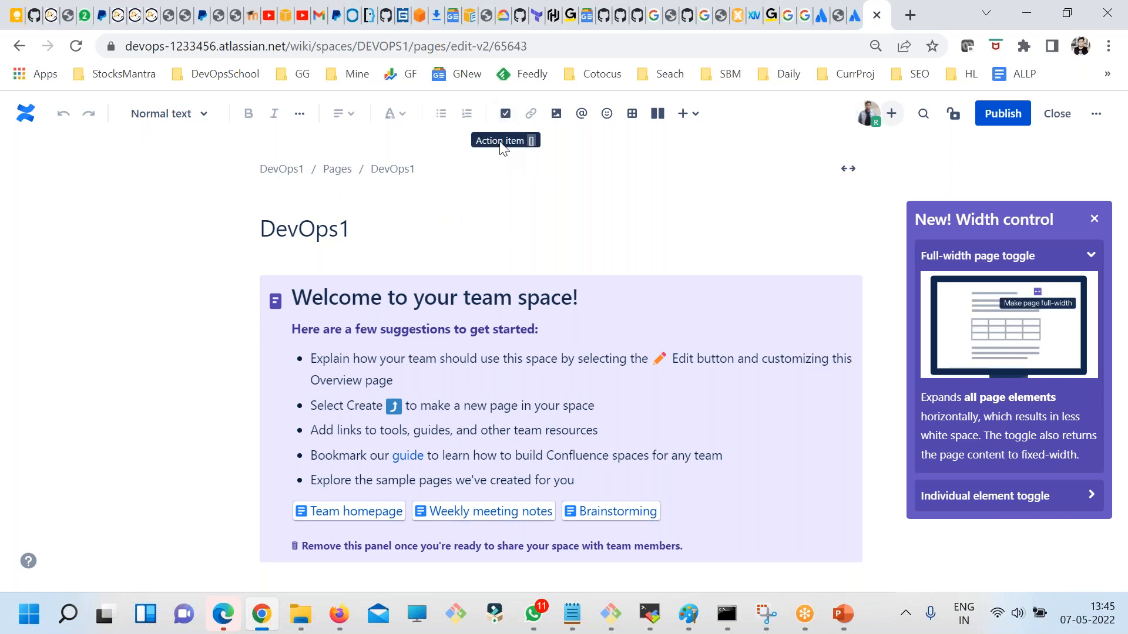
Examine the DevOps1 overview in the editor, from its title and welcome panel to the Table of Contents and Team sections
{"action": "left_click", "coordinate": [365, 227]}
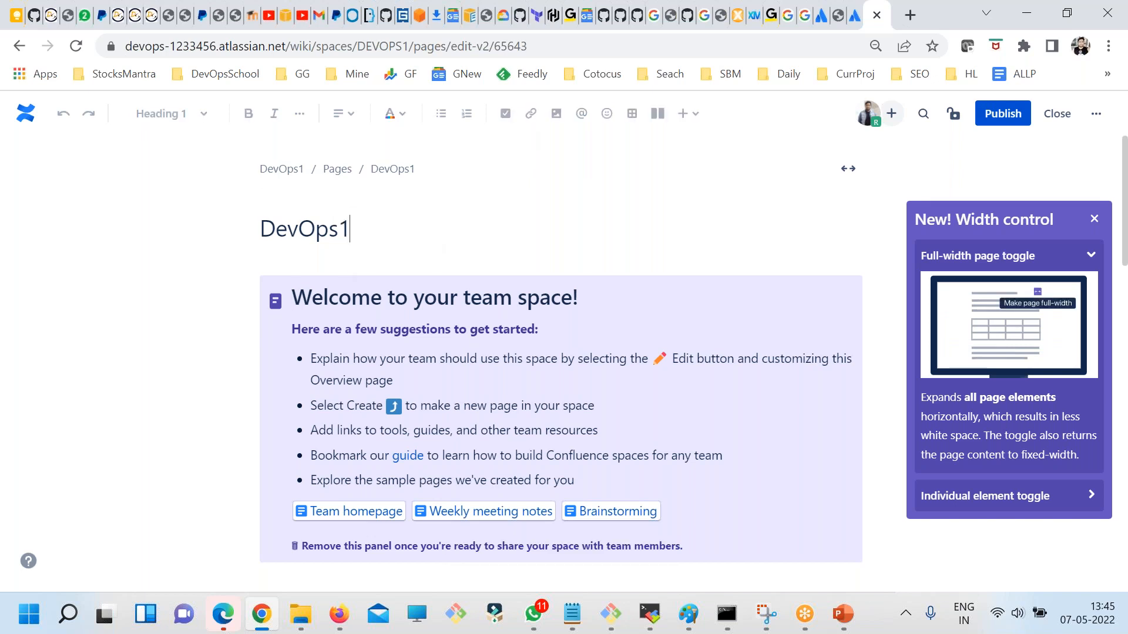
{"action": "scroll", "coordinate": [336, 451], "scroll_direction": "down", "scroll_amount": 3}
{"action": "left_click", "coordinate": [336, 451]}
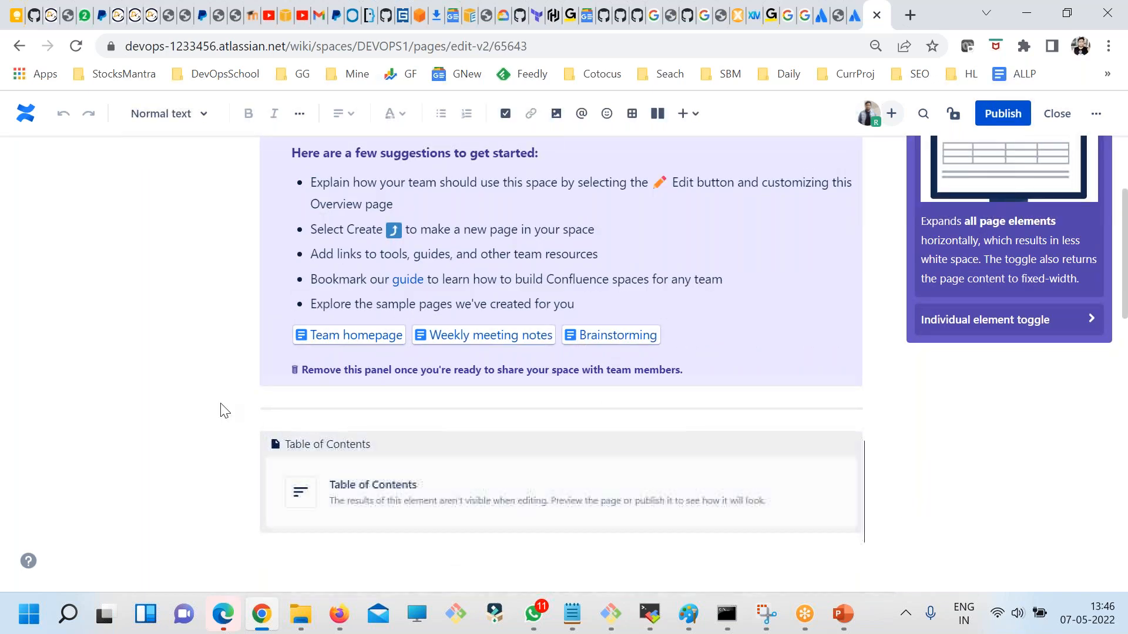
{"action": "scroll", "coordinate": [231, 433], "scroll_direction": "up", "scroll_amount": 3}
{"action": "left_click", "coordinate": [405, 226]}
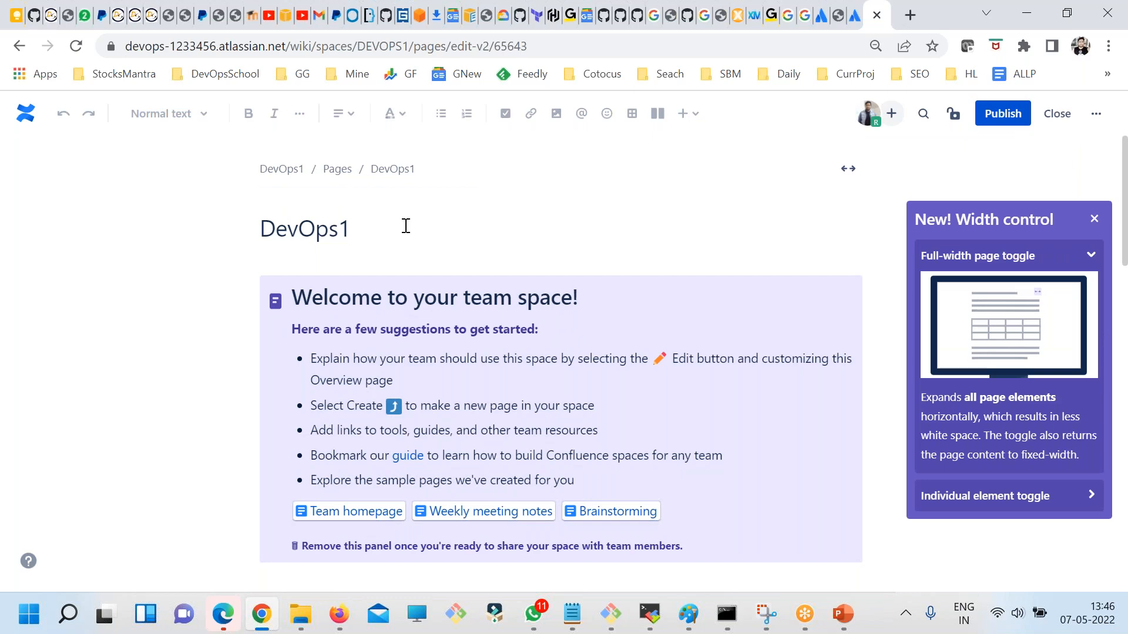
{"action": "scroll", "coordinate": [411, 352], "scroll_direction": "down", "scroll_amount": 5}
{"action": "scroll", "coordinate": [429, 484], "scroll_direction": "up", "scroll_amount": 2}
{"action": "scroll", "coordinate": [386, 491], "scroll_direction": "down", "scroll_amount": 3}
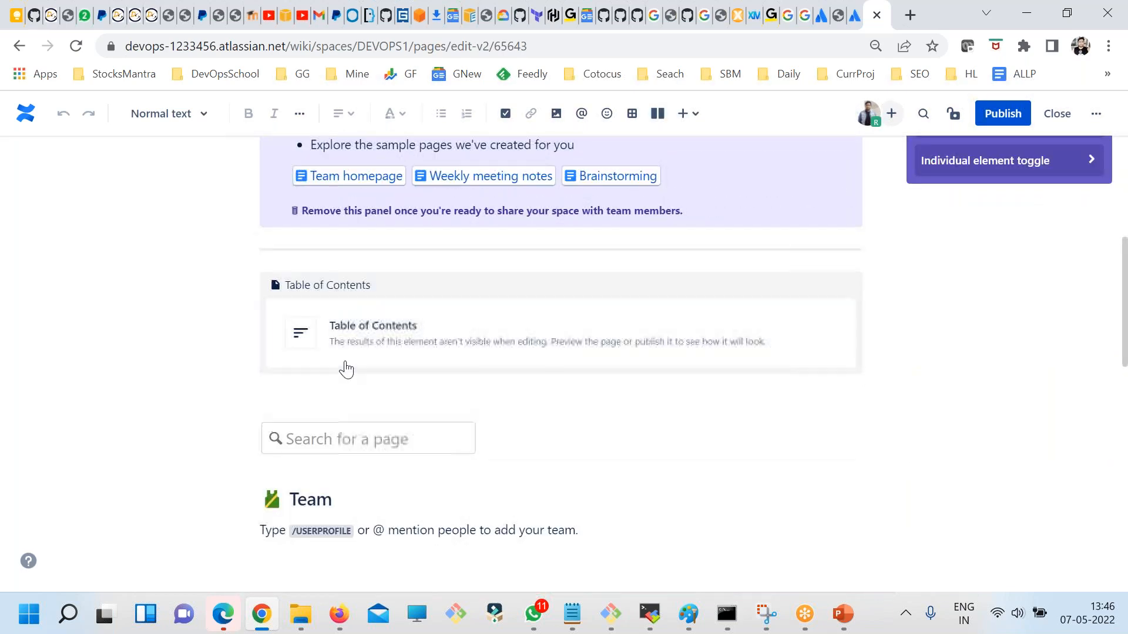
Insert an action item list below the Table of Contents with the items "Task 1", "Task 2", "Task 2" and "Task 4"
{"action": "scroll", "coordinate": [361, 504], "scroll_direction": "down", "scroll_amount": 2}
{"action": "scroll", "coordinate": [478, 360], "scroll_direction": "up", "scroll_amount": 3}
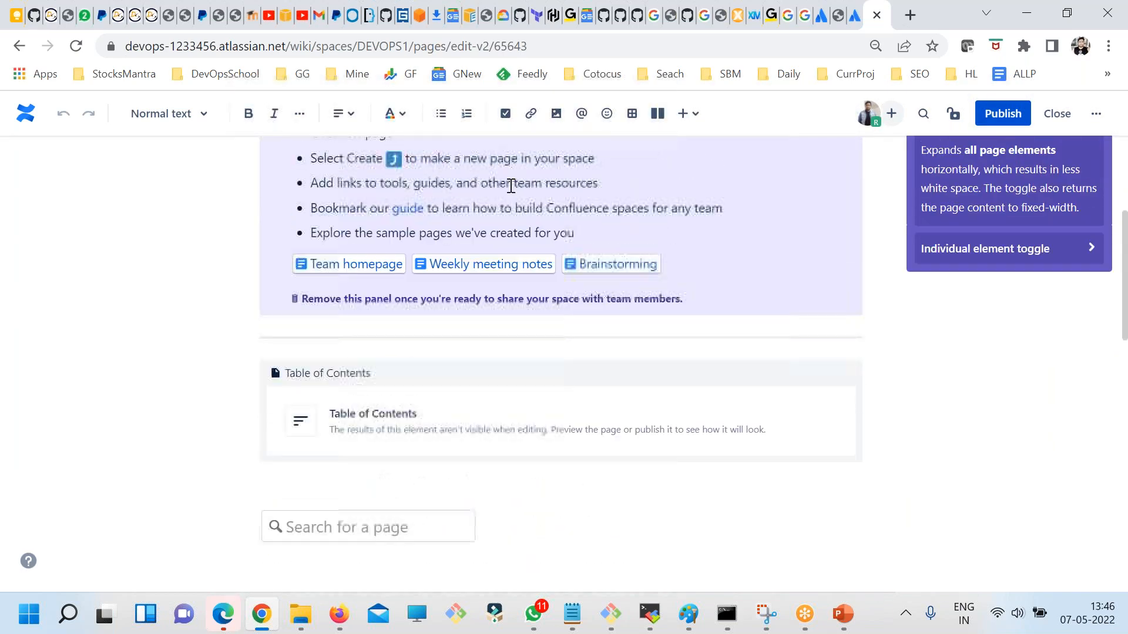
{"action": "left_click", "coordinate": [505, 114]}
{"action": "scroll", "coordinate": [406, 487], "scroll_direction": "down", "scroll_amount": 2}
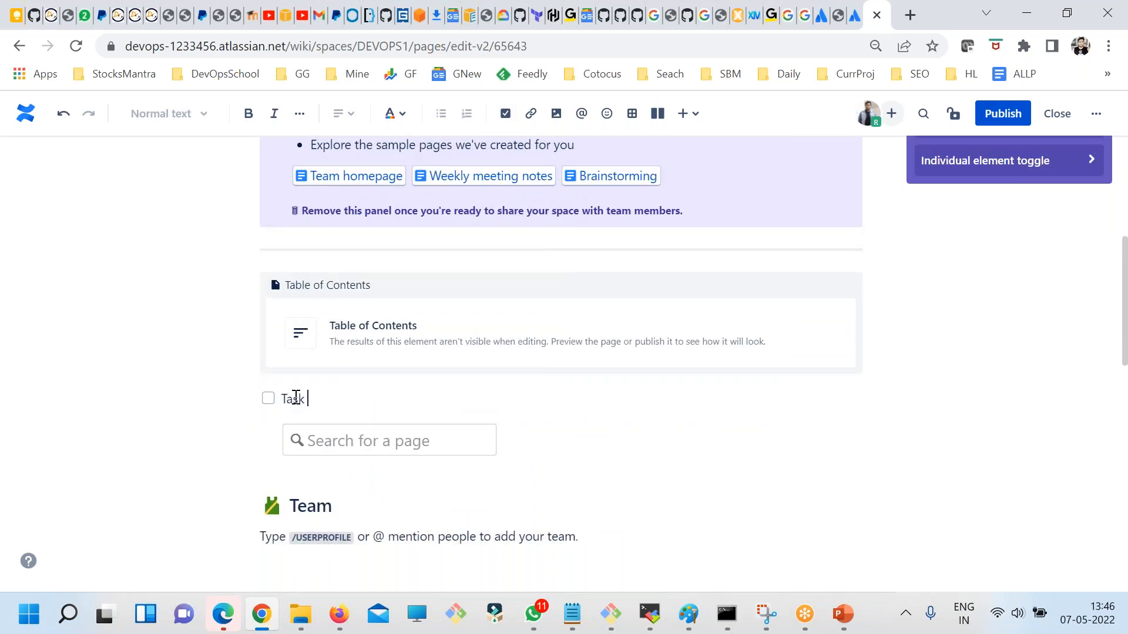
{"action": "type", "text": "Task 1"}
{"action": "key", "text": "Return"}
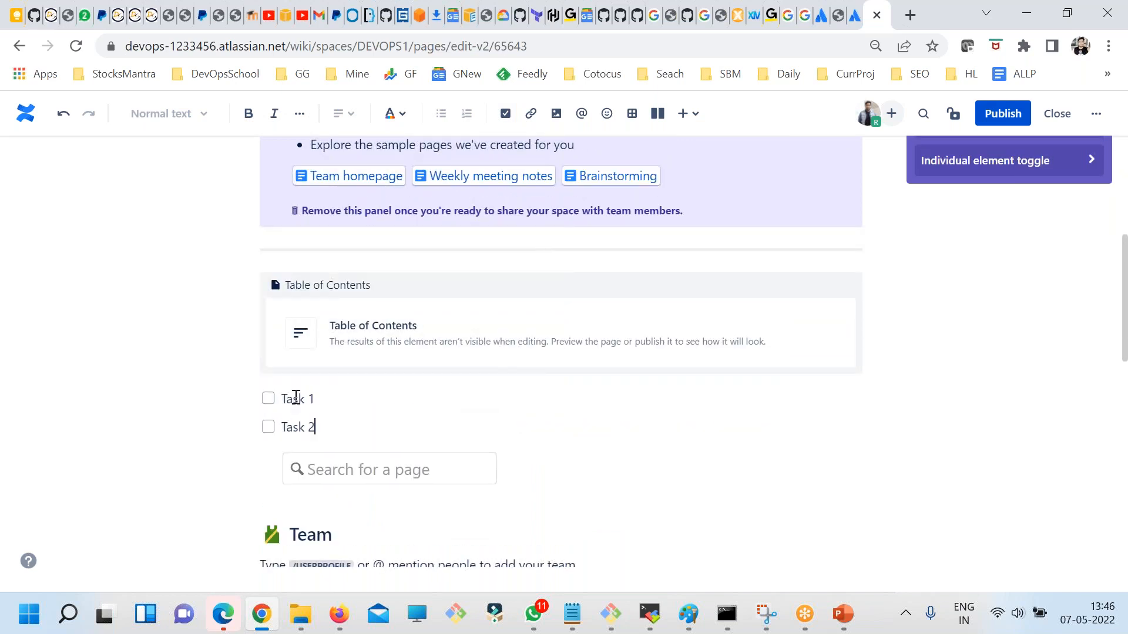
{"action": "key", "text": "Return"}
{"action": "key", "text": "Return"}
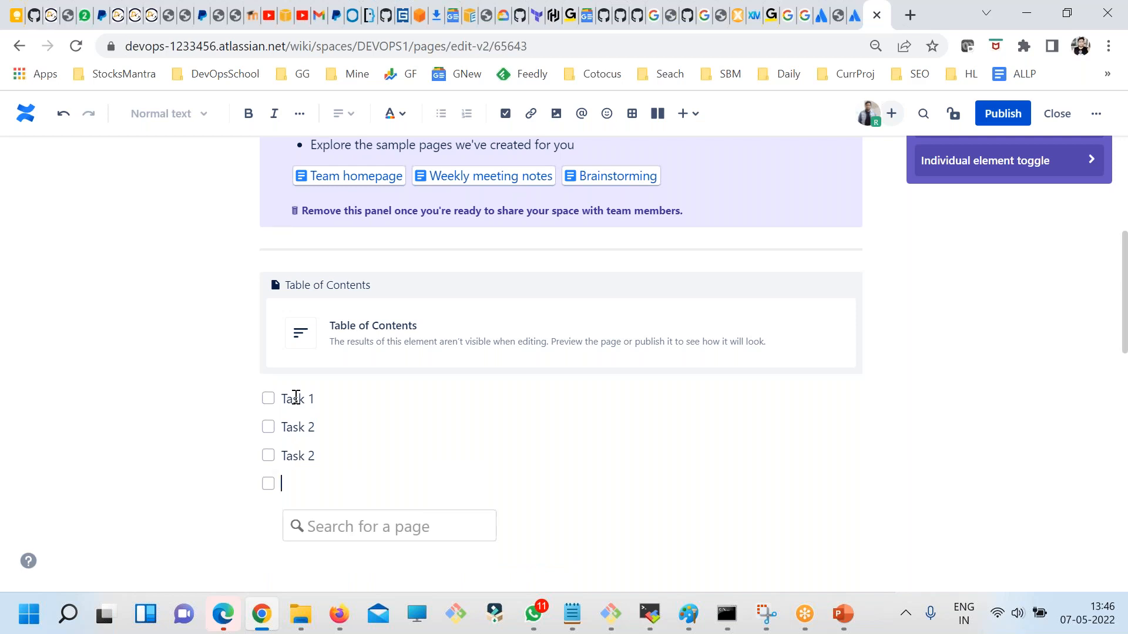
{"action": "type", "text": "Task 4"}
{"action": "key", "text": "Return"}
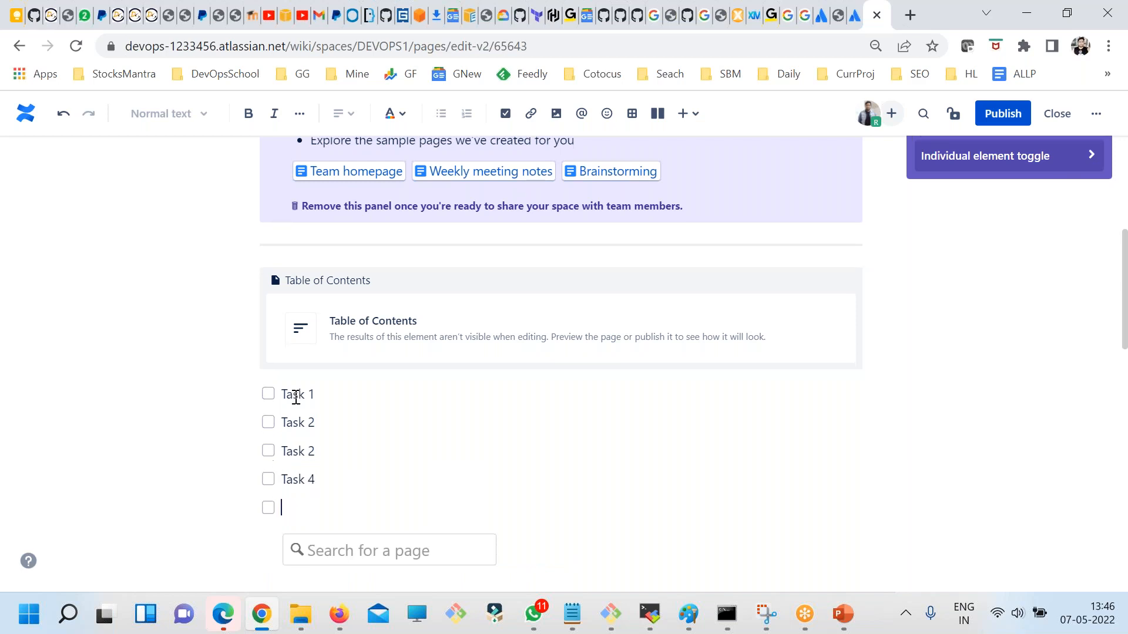
Fill the empty last action item with "Task 5" and end the list
{"action": "scroll", "coordinate": [294, 393], "scroll_direction": "down", "scroll_amount": 1}
{"action": "left_click", "coordinate": [323, 320]}
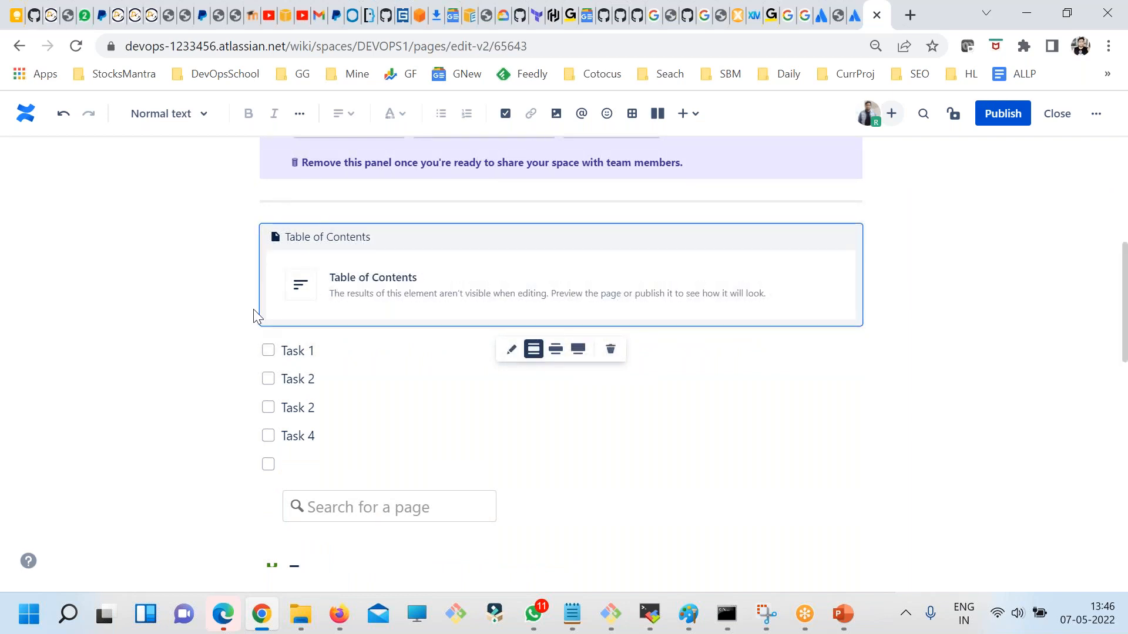
{"action": "left_click", "coordinate": [342, 353]}
{"action": "left_click", "coordinate": [313, 465]}
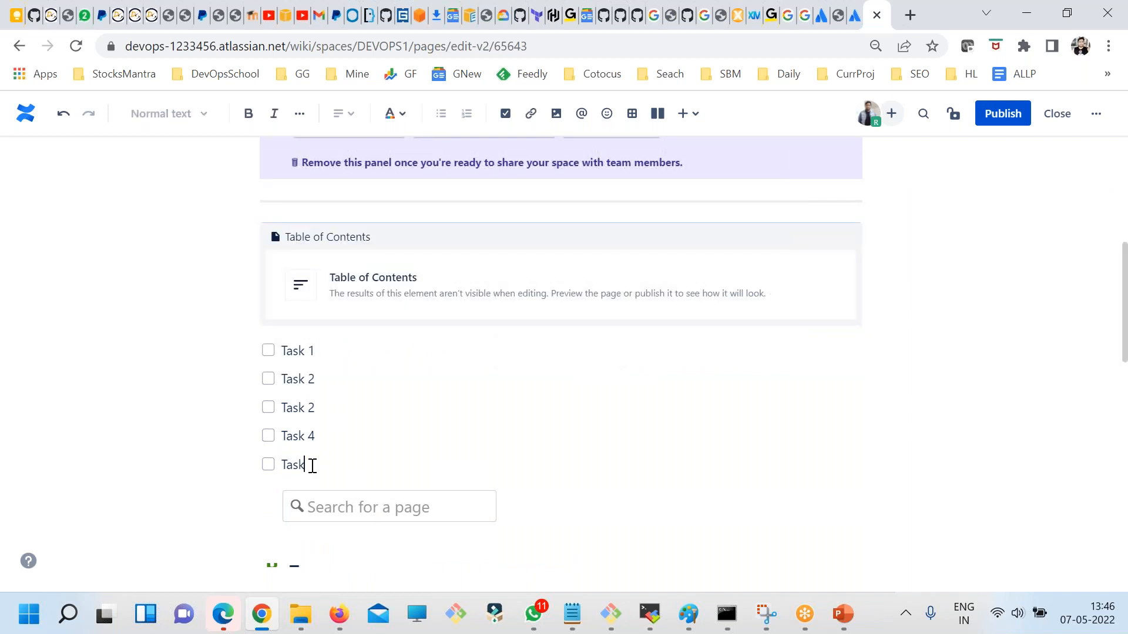
{"action": "key", "text": "Return"}
{"action": "key", "text": "Return"}
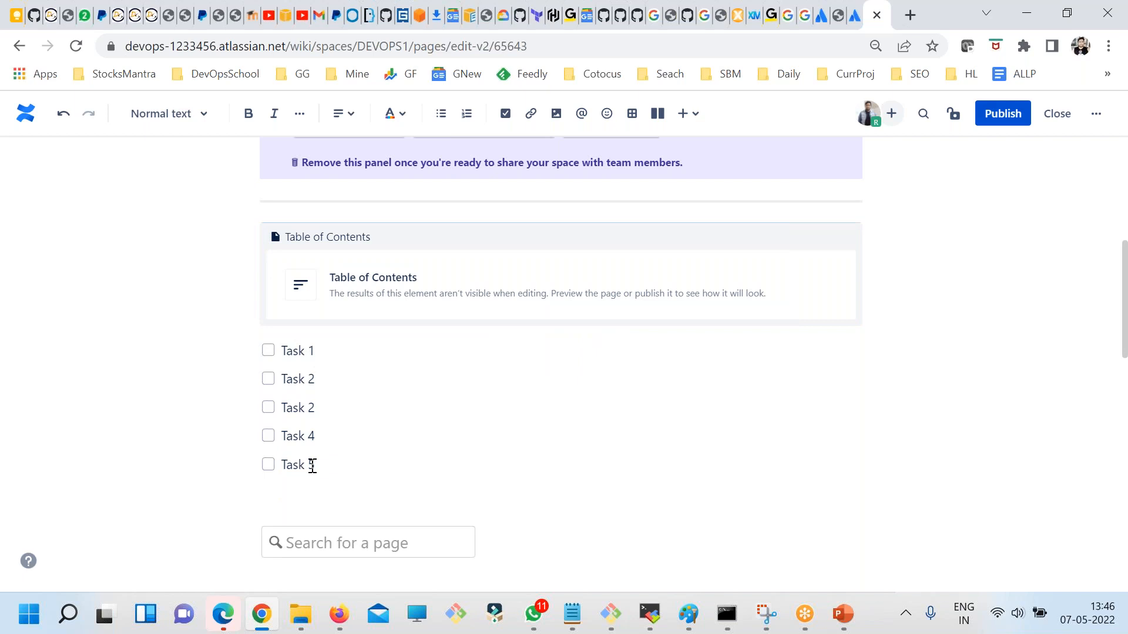
Append "- THIS IS TASK 1" to the first action item and try to copy that description to the second item
{"action": "left_click_drag", "start_coordinate": [328, 463], "coordinate": [330, 347]}
{"action": "left_click", "coordinate": [332, 349]}
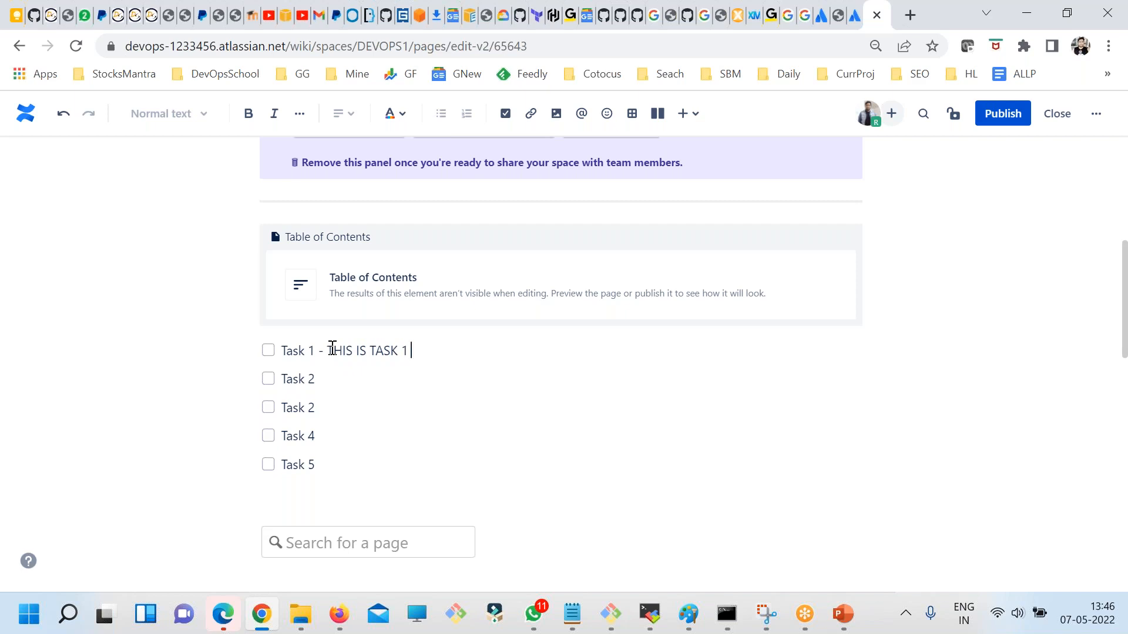
{"action": "left_click", "coordinate": [333, 349], "text": "shift"}
{"action": "type", "text": "c"}
{"action": "left_click", "coordinate": [345, 372]}
{"action": "key", "text": "ctrl+v"}
{"action": "key", "text": "ctrl+z"}
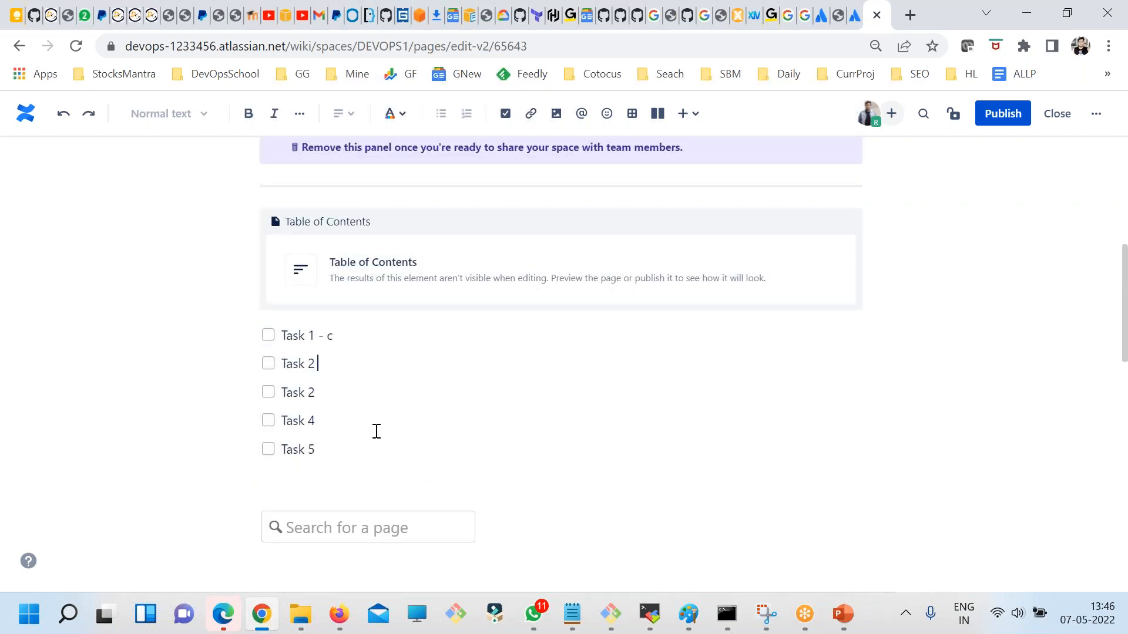
Replace the text after the dash in the first action item with "This is task 1" and copy it
{"action": "left_click_drag", "start_coordinate": [341, 335], "coordinate": [326, 335]}
{"action": "type", "text": "This is task 1"}
{"action": "left_click_drag", "start_coordinate": [400, 335], "coordinate": [324, 329]}
{"action": "key", "text": "ctrl+c"}
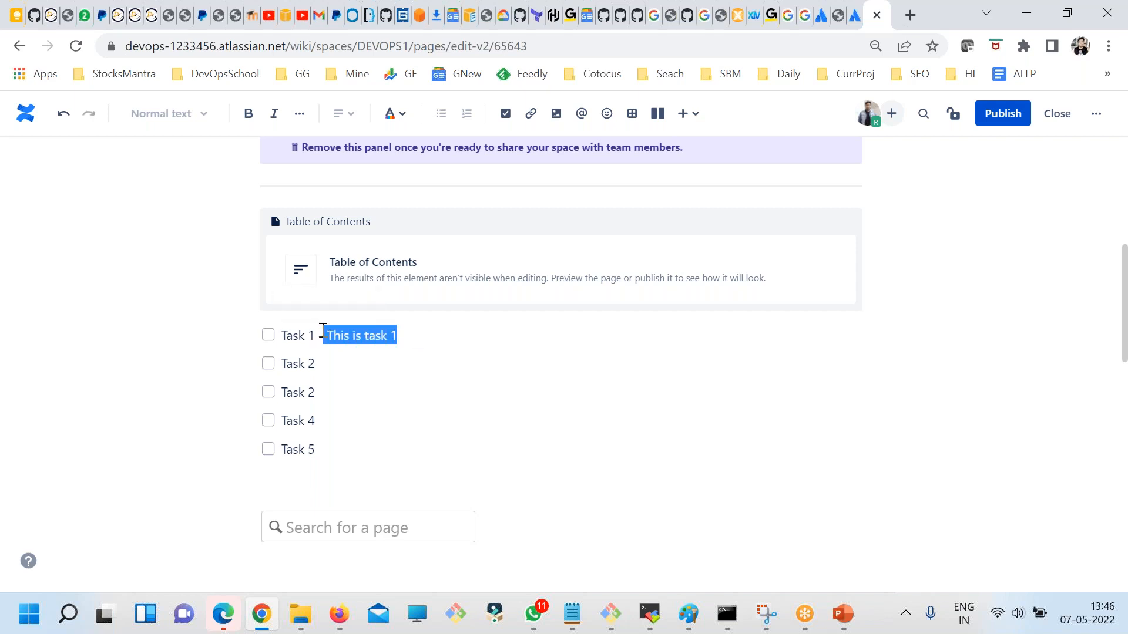
Add the copied description "This is task 1" to the other four action items and publish the overview page
{"action": "left_click", "coordinate": [332, 357]}
{"action": "key", "text": "ctrl+v"}
{"action": "key", "text": "ctrl+v"}
{"action": "left_click", "coordinate": [323, 417]}
{"action": "key", "text": "ctrl+v"}
{"action": "left_click", "coordinate": [392, 456]}
{"action": "key", "text": "ctrl+v"}
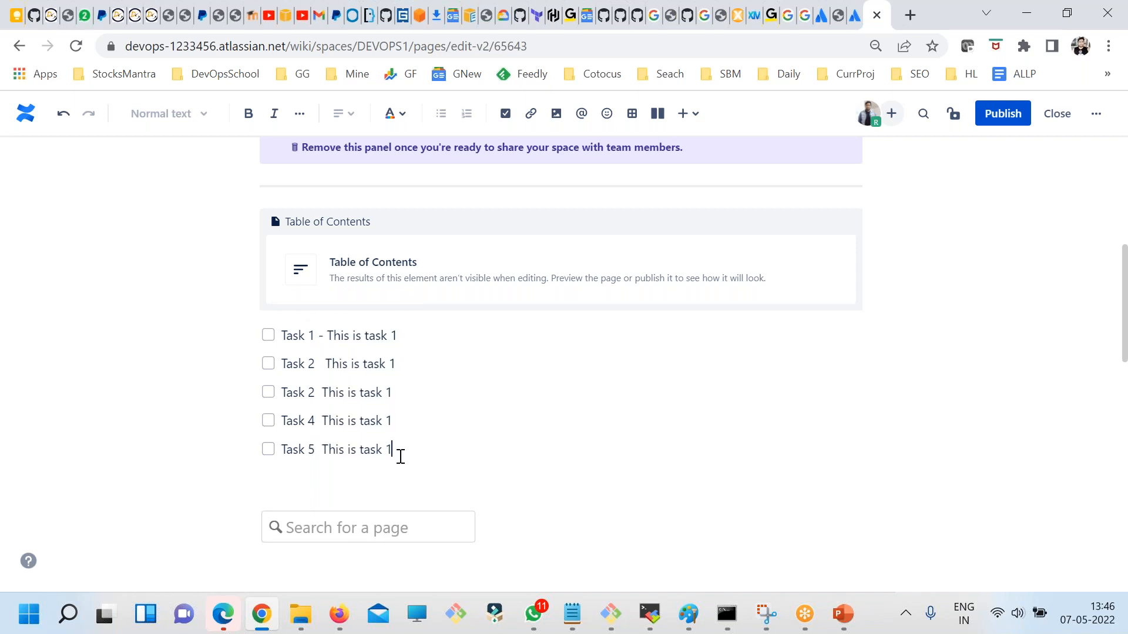
{"action": "left_click", "coordinate": [1005, 116]}
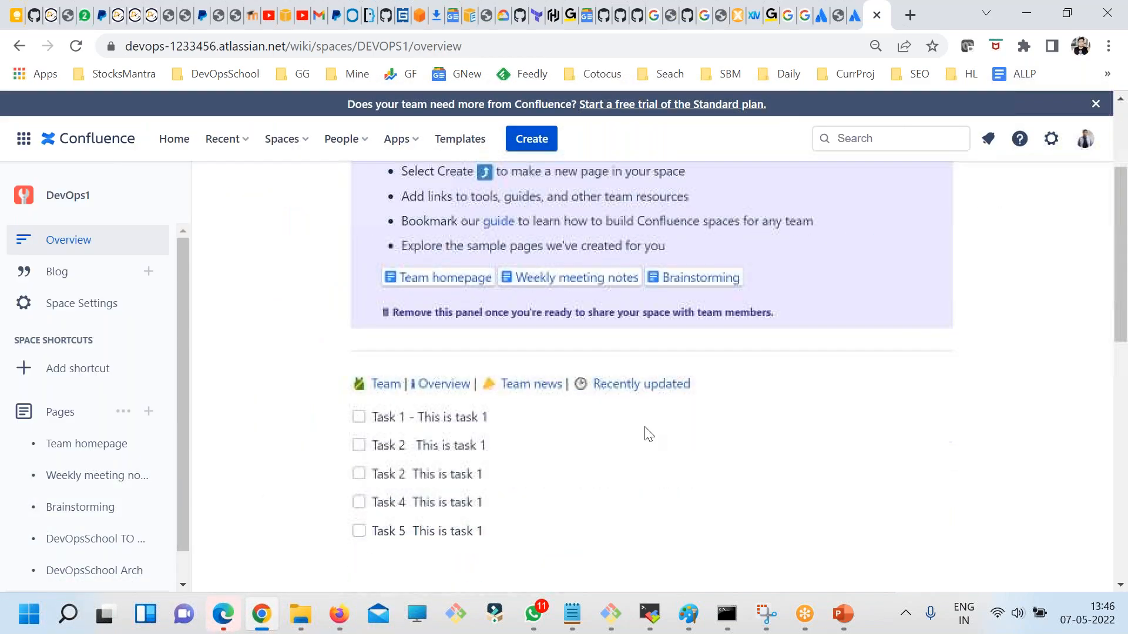
Try ticking and unticking the first four action items on the published overview
{"action": "scroll", "coordinate": [648, 435], "scroll_direction": "down", "scroll_amount": 3}
{"action": "left_click", "coordinate": [358, 241]}
{"action": "left_click", "coordinate": [357, 242]}
{"action": "left_click", "coordinate": [358, 269]}
{"action": "left_click", "coordinate": [357, 299]}
{"action": "left_click", "coordinate": [359, 326]}
{"action": "left_click", "coordinate": [358, 298]}
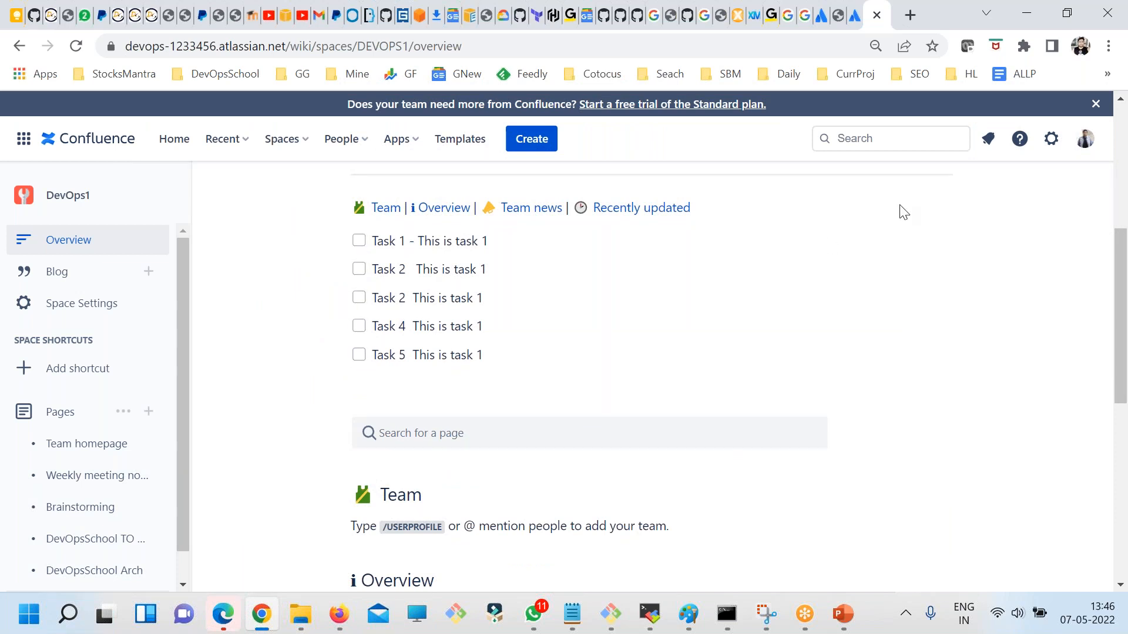
Reopen the overview in the editor and mention the suggested team member at the end of the first two action items
{"action": "scroll", "coordinate": [822, 232], "scroll_direction": "up", "scroll_amount": 6}
{"action": "left_click", "coordinate": [814, 192]}
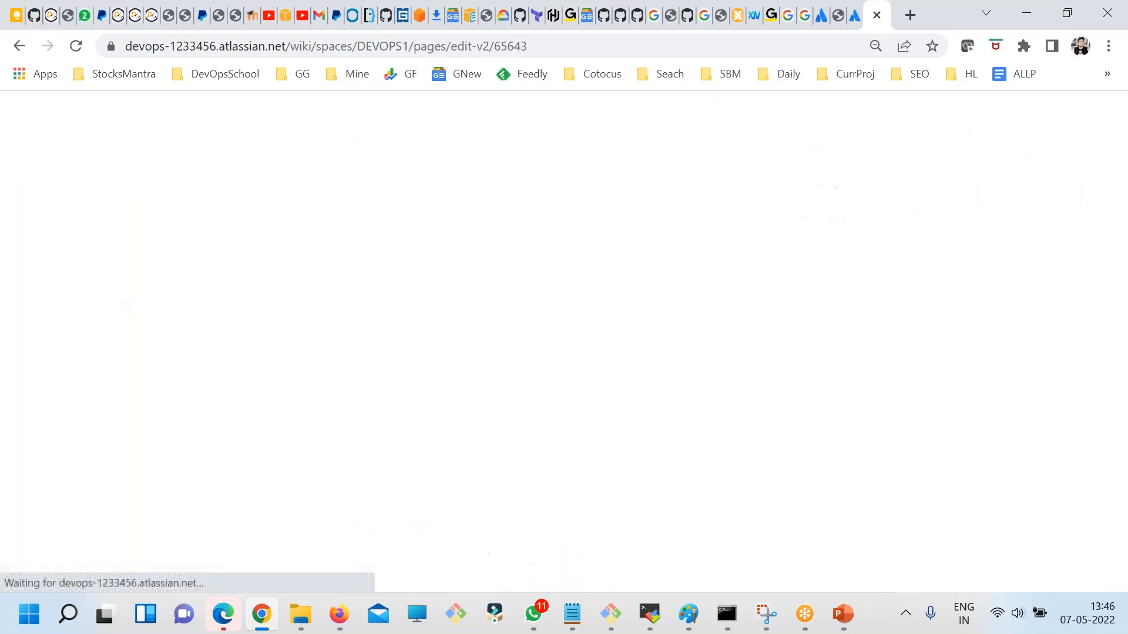
{"action": "scroll", "coordinate": [345, 261], "scroll_direction": "down", "scroll_amount": 5}
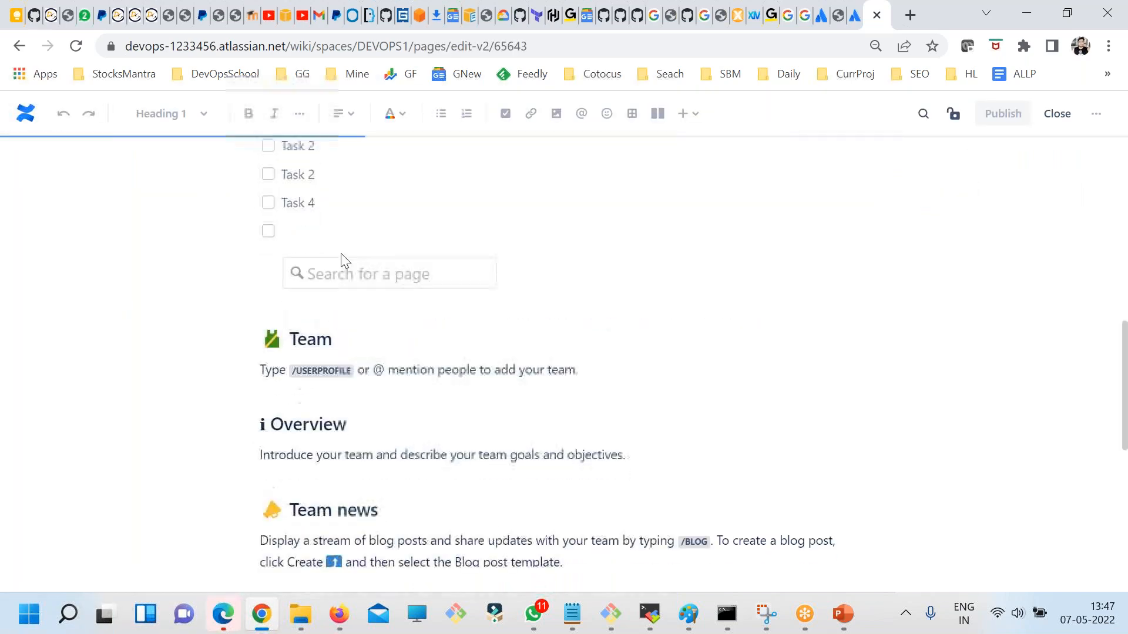
{"action": "left_click", "coordinate": [411, 287]}
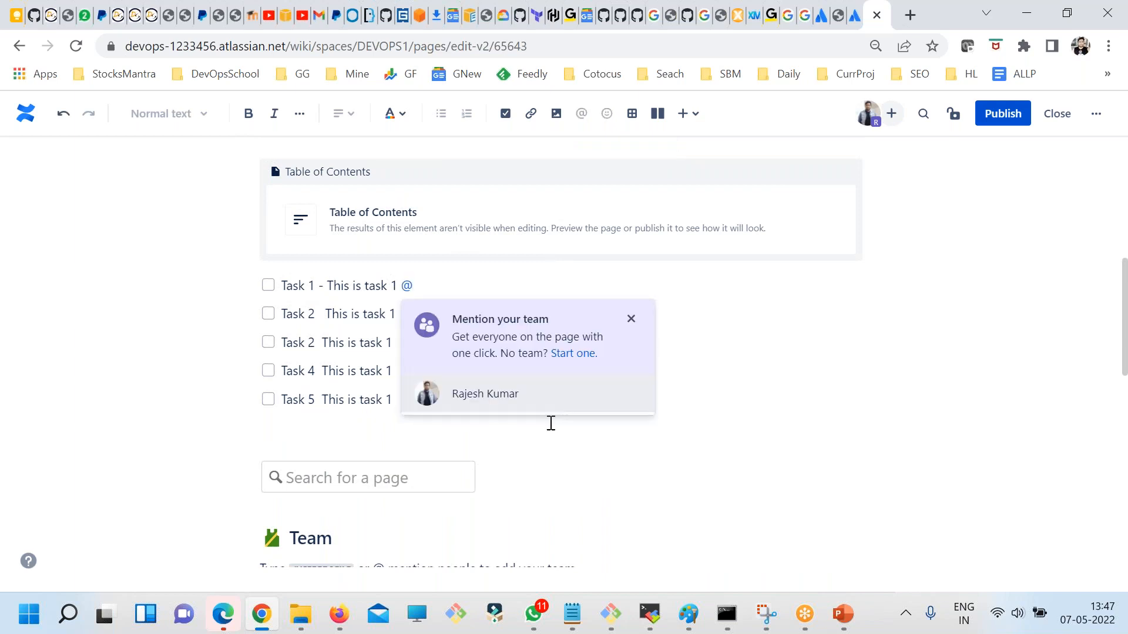
{"action": "left_click", "coordinate": [459, 394]}
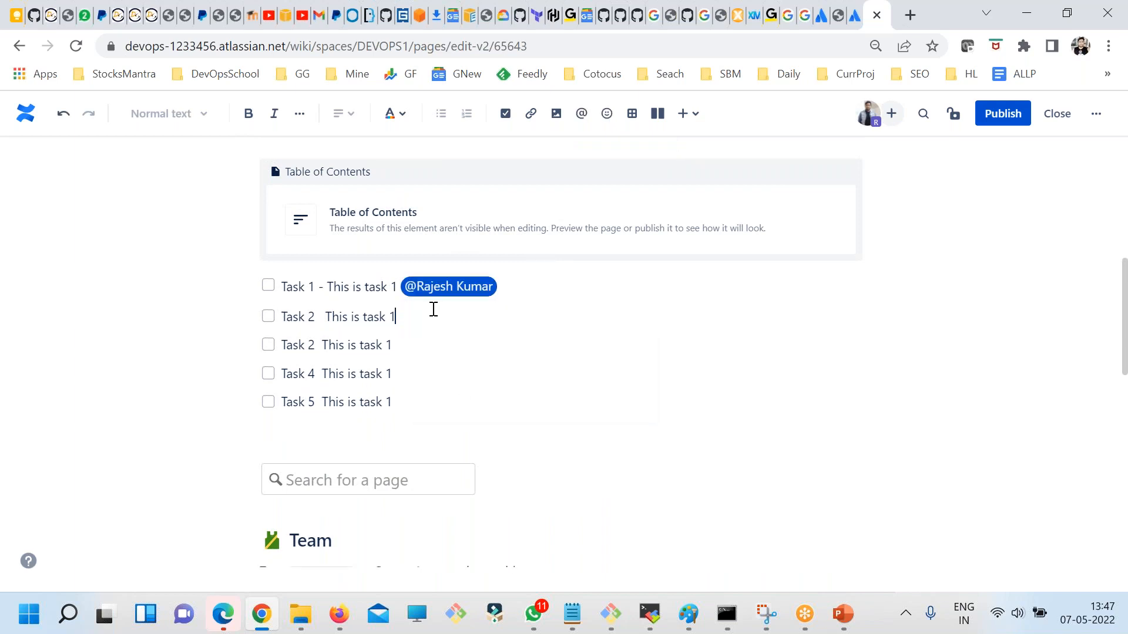
{"action": "type", "text": "@"}
{"action": "key", "text": "Return"}
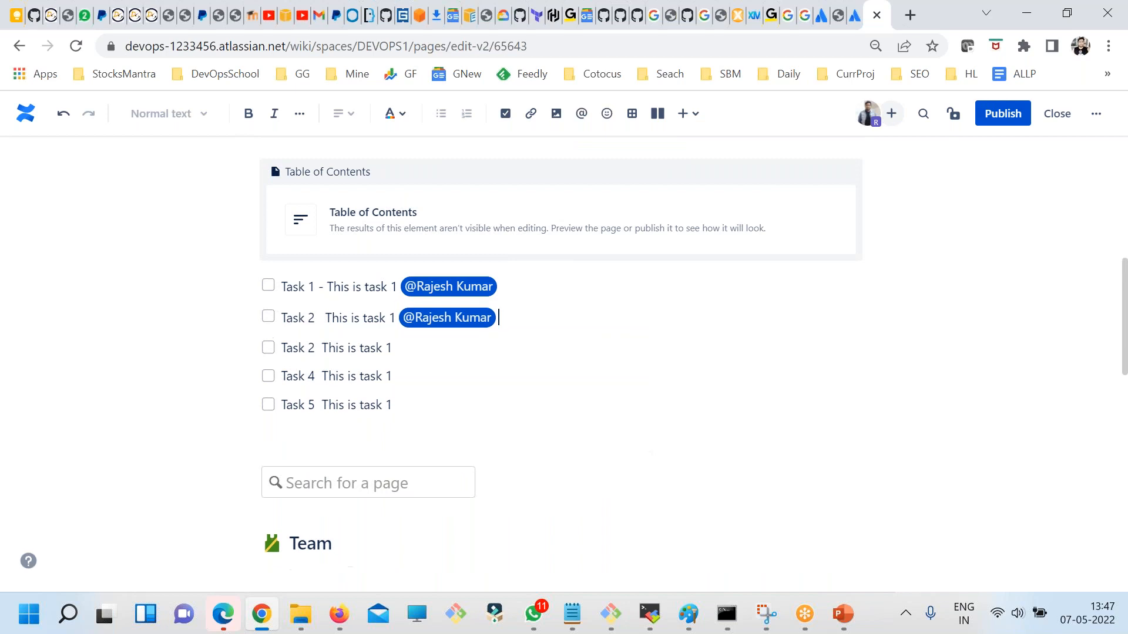
Mention the same team member on the last three action items, publish the page and highlight the published task list
{"action": "type", "text": "@"}
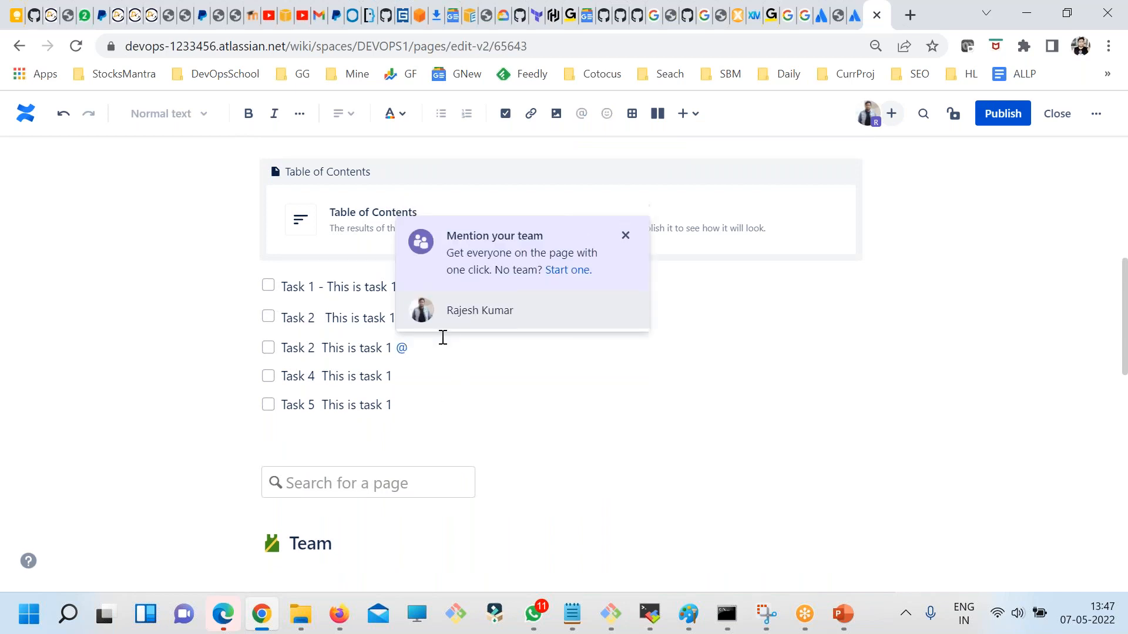
{"action": "key", "text": "Return"}
{"action": "type", "text": "@"}
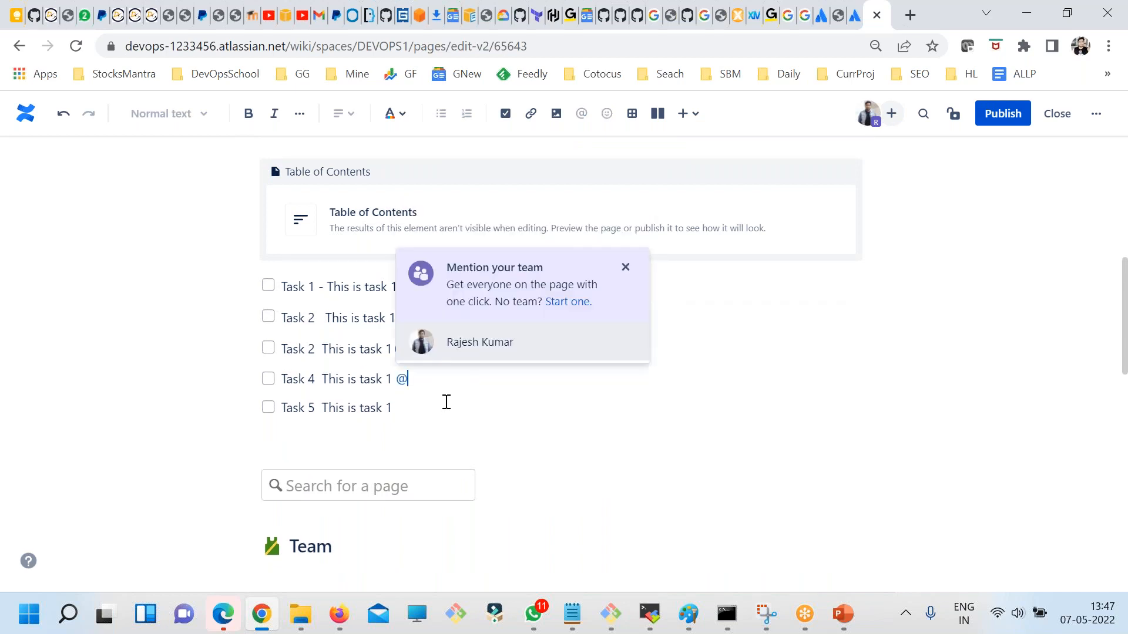
{"action": "key", "text": "Return"}
{"action": "left_click", "coordinate": [426, 404]}
{"action": "type", "text": "@"}
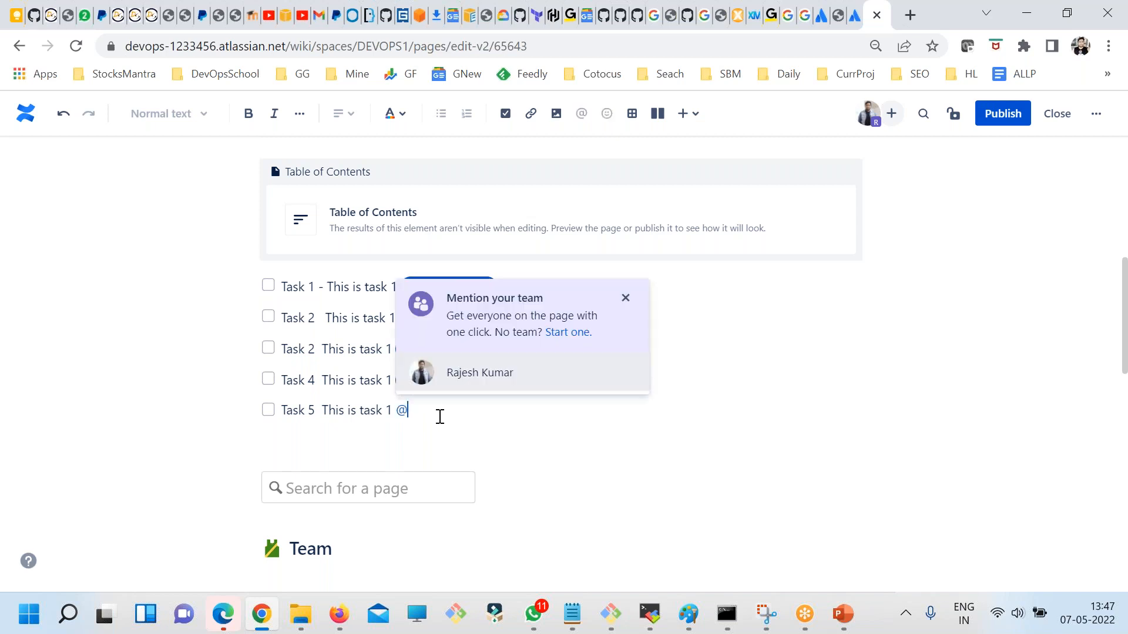
{"action": "left_click", "coordinate": [447, 376]}
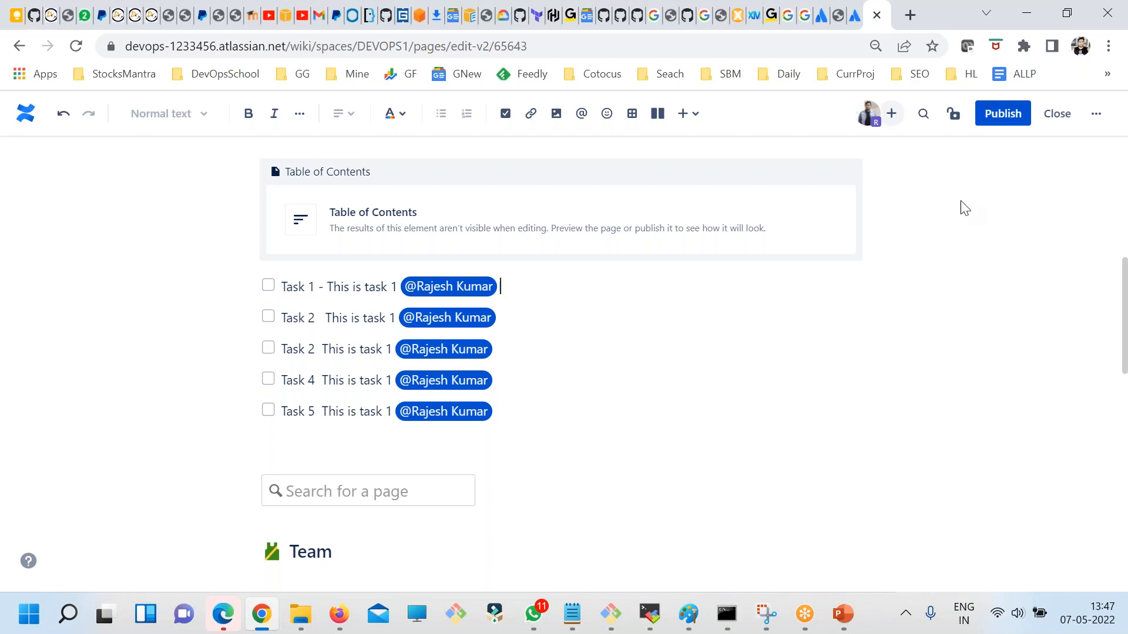
{"action": "left_click", "coordinate": [998, 113]}
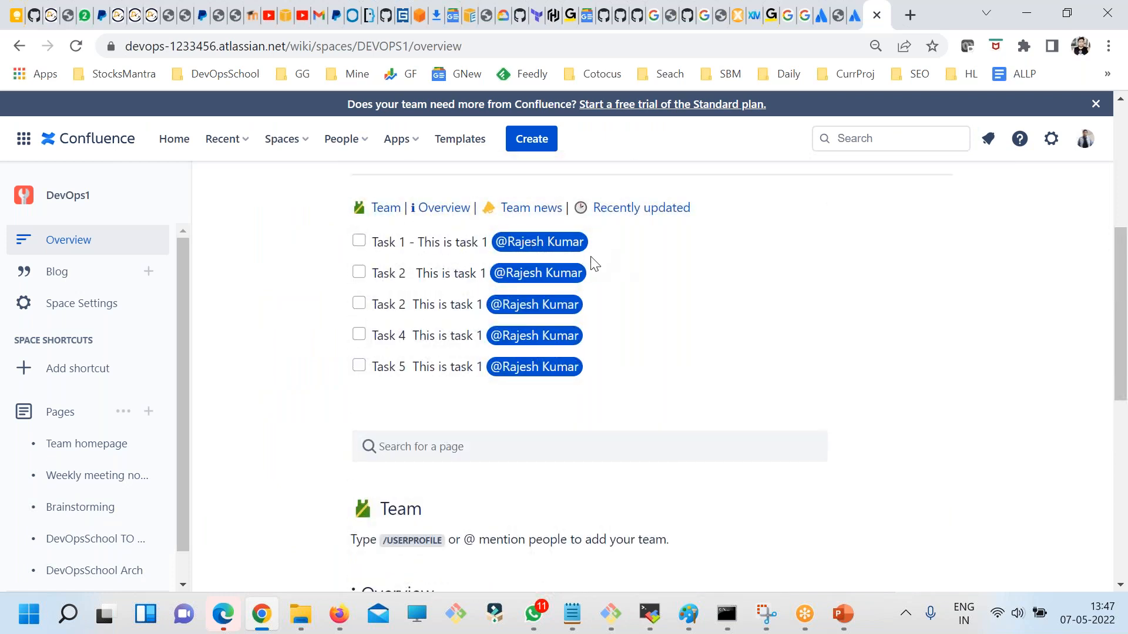
{"action": "left_click_drag", "start_coordinate": [597, 369], "coordinate": [367, 270]}
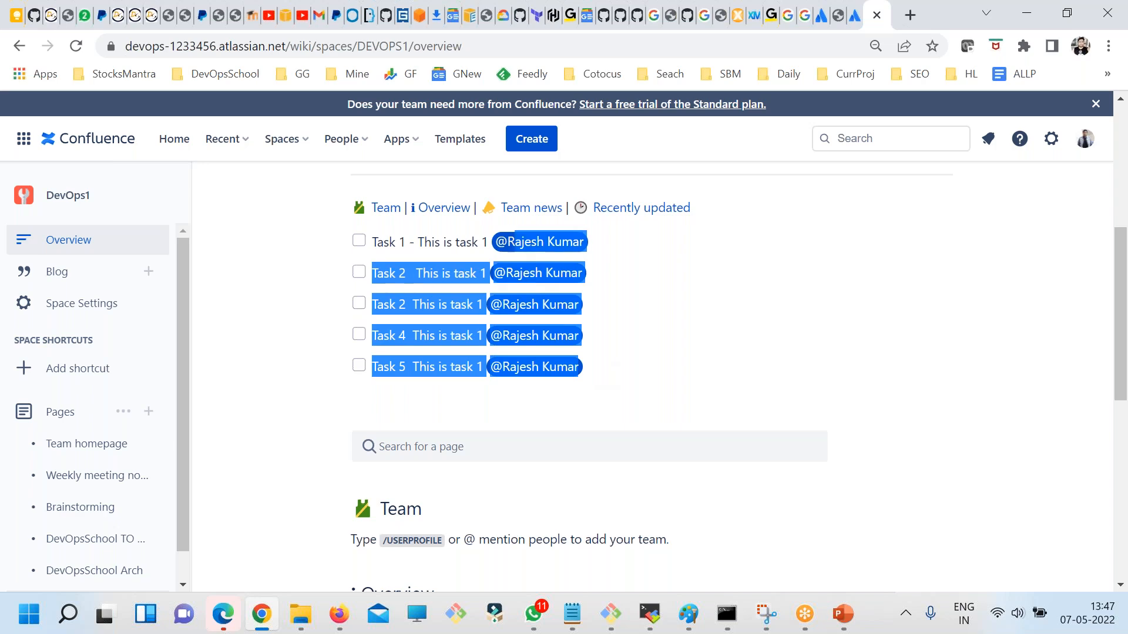
Clear the text highlight on the overview page and open the personal list of assigned tasks
{"action": "left_click", "coordinate": [840, 388]}
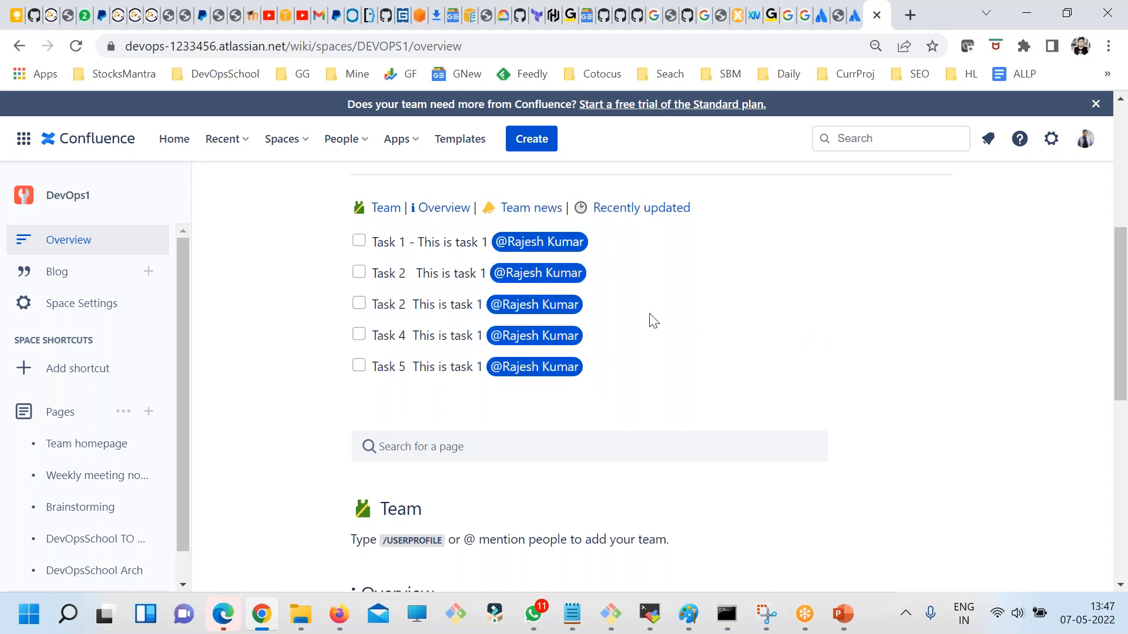
{"action": "scroll", "coordinate": [682, 385], "scroll_direction": "up", "scroll_amount": 6}
{"action": "scroll", "coordinate": [802, 356], "scroll_direction": "down", "scroll_amount": 3}
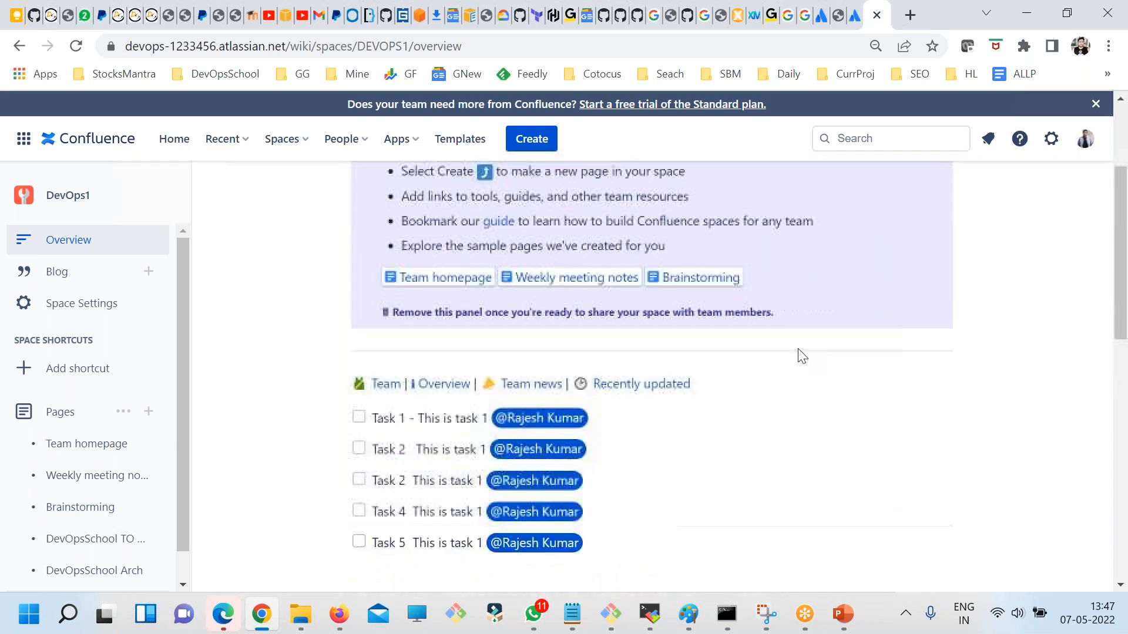
{"action": "left_click", "coordinate": [1083, 141]}
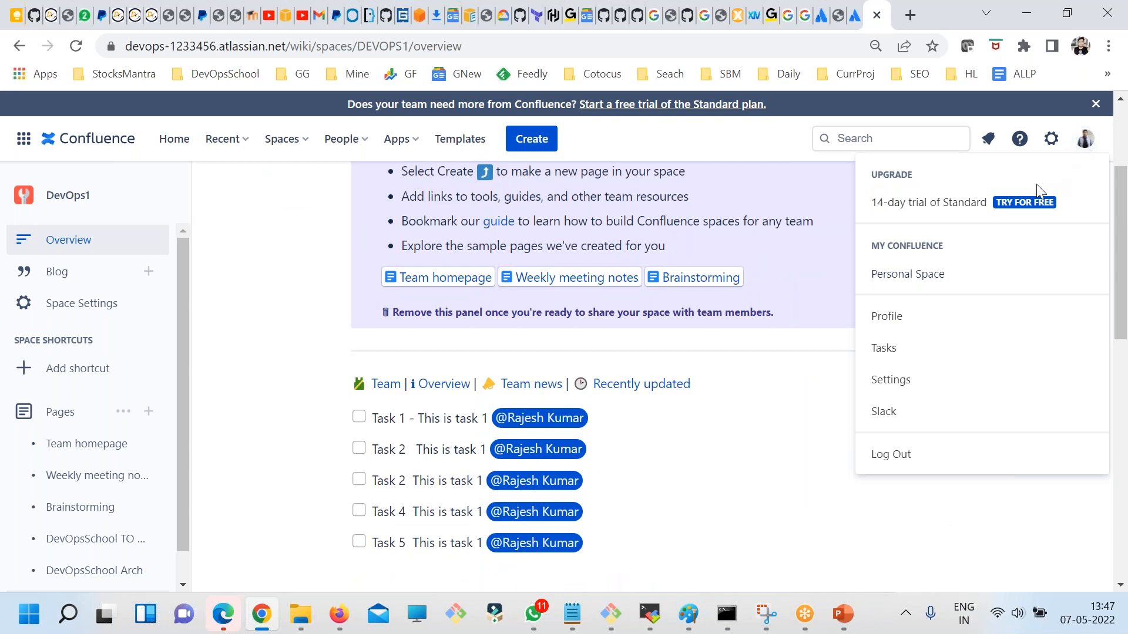
{"action": "left_click", "coordinate": [889, 351]}
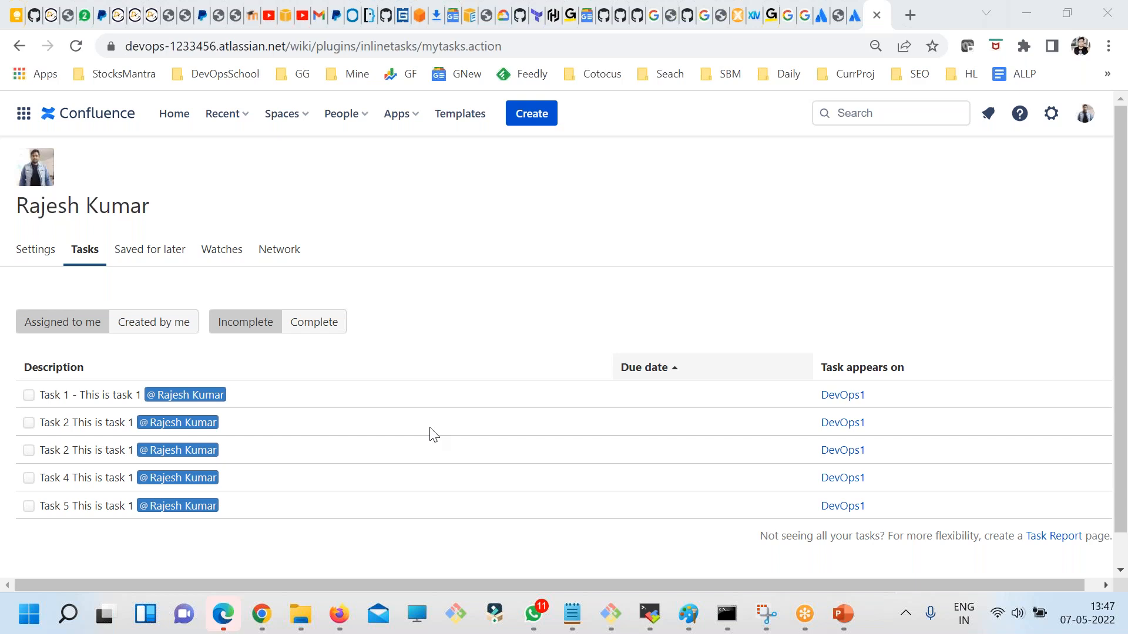
Filter the task list to tasks created by me and view the incomplete and the complete ones
{"action": "scroll", "coordinate": [431, 435], "scroll_direction": "down", "scroll_amount": 1}
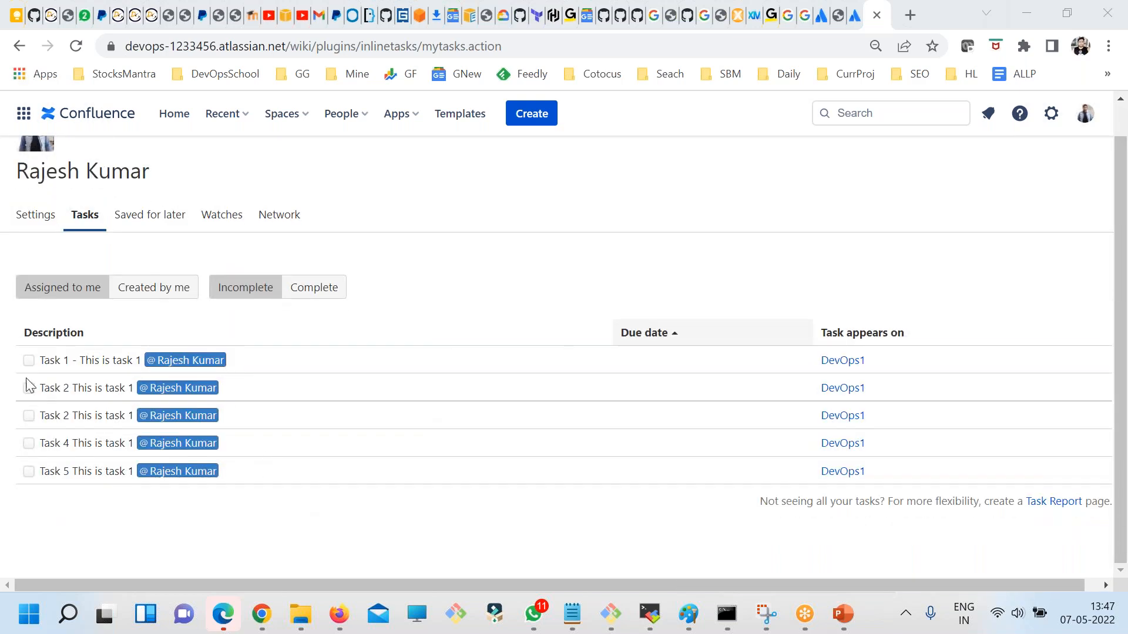
{"action": "left_click", "coordinate": [94, 285]}
{"action": "left_click", "coordinate": [186, 288]}
{"action": "left_click", "coordinate": [261, 291]}
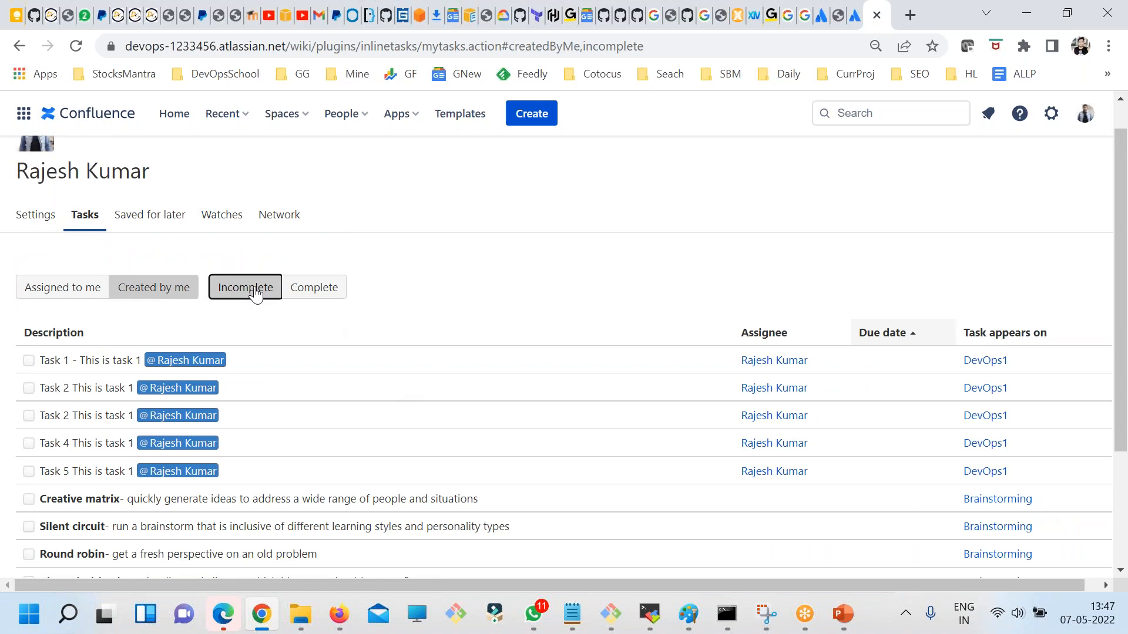
{"action": "left_click", "coordinate": [311, 293]}
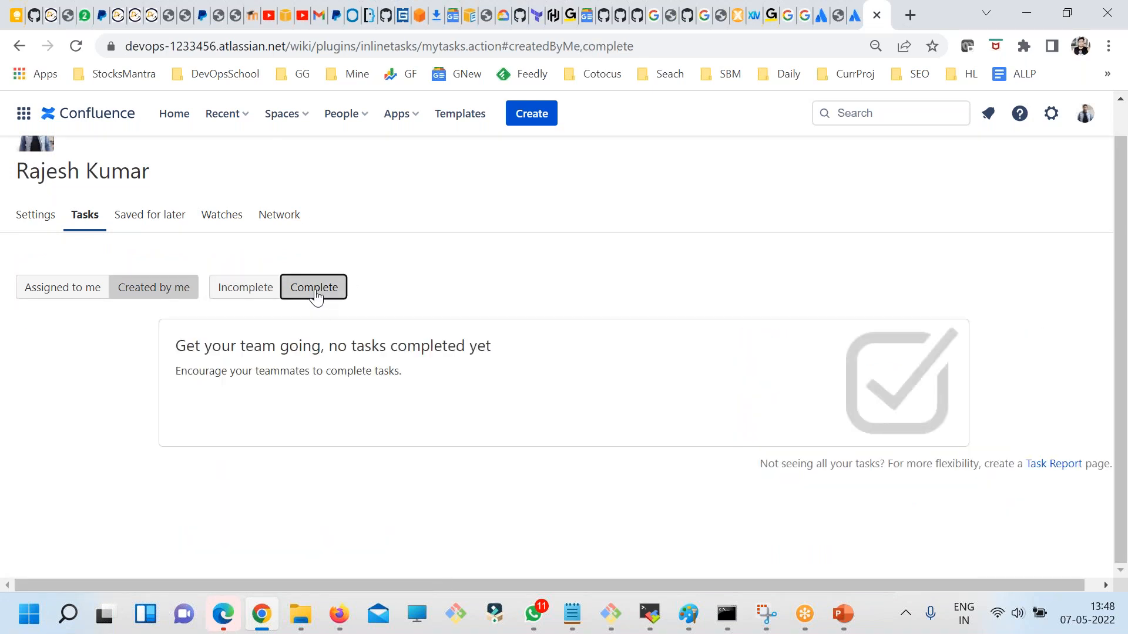
Mark Task 1 and the first Task 2 as done in the incomplete tasks created by me
{"action": "left_click", "coordinate": [214, 293]}
{"action": "left_click", "coordinate": [29, 360]}
{"action": "left_click", "coordinate": [29, 388]}
{"action": "left_click", "coordinate": [324, 291]}
{"action": "left_click", "coordinate": [273, 297]}
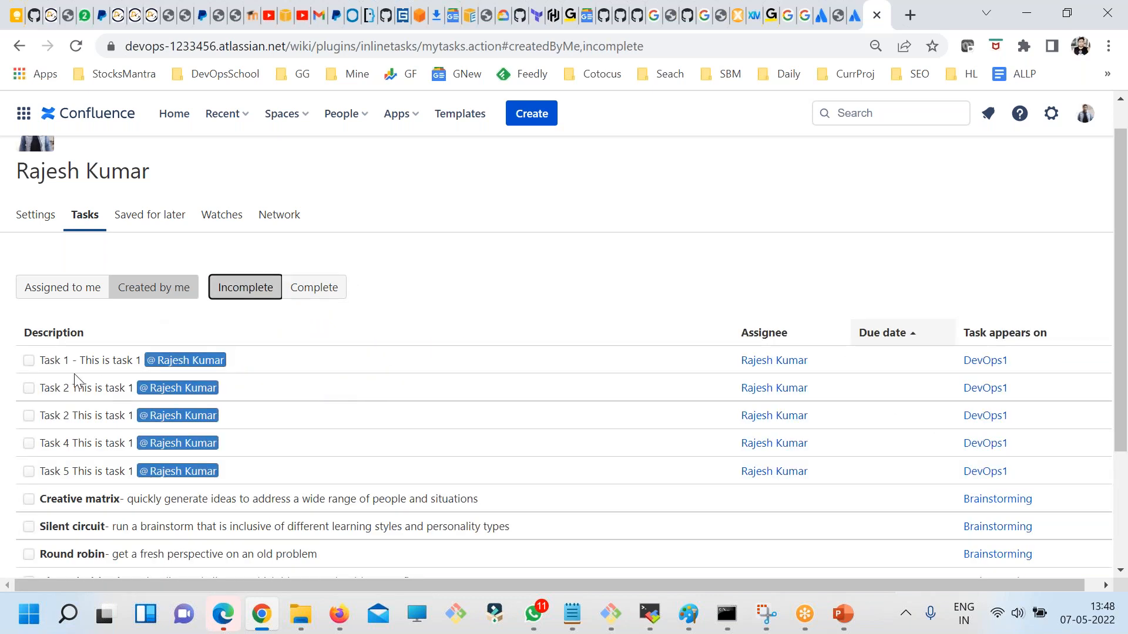
{"action": "left_click", "coordinate": [29, 361]}
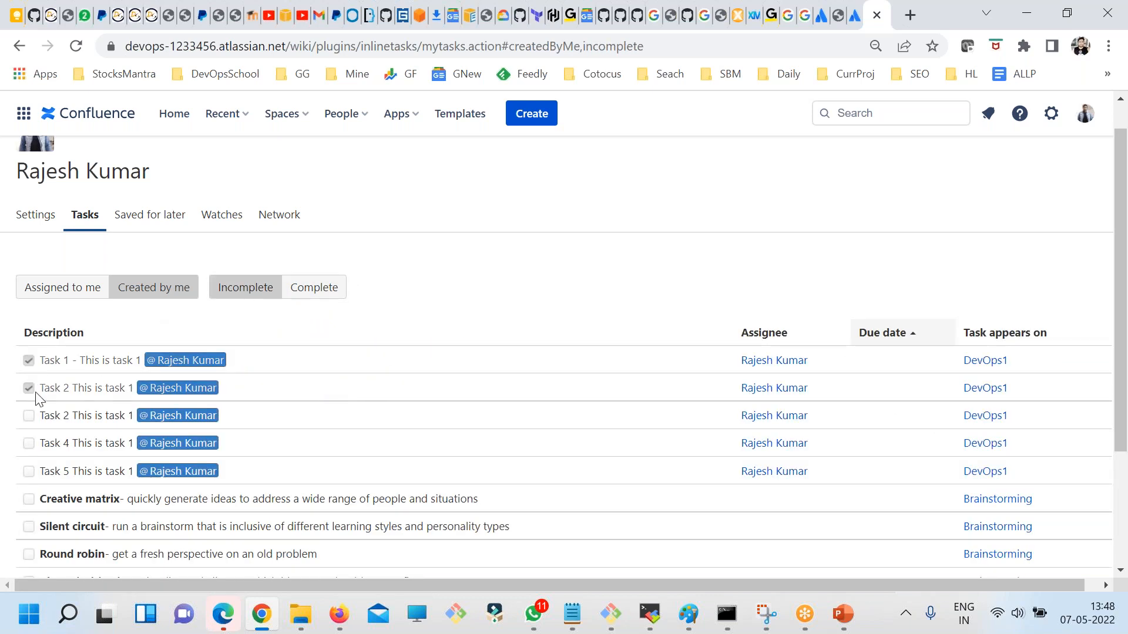
{"action": "scroll", "coordinate": [468, 453], "scroll_direction": "down", "scroll_amount": 3}
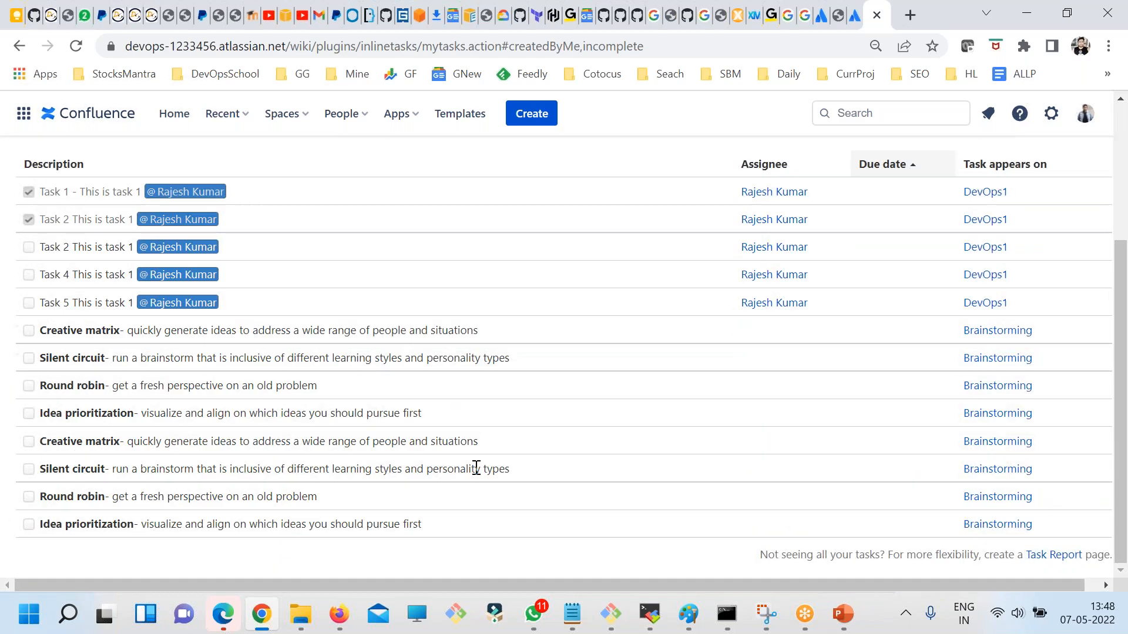
{"action": "scroll", "coordinate": [476, 468], "scroll_direction": "up", "scroll_amount": 4}
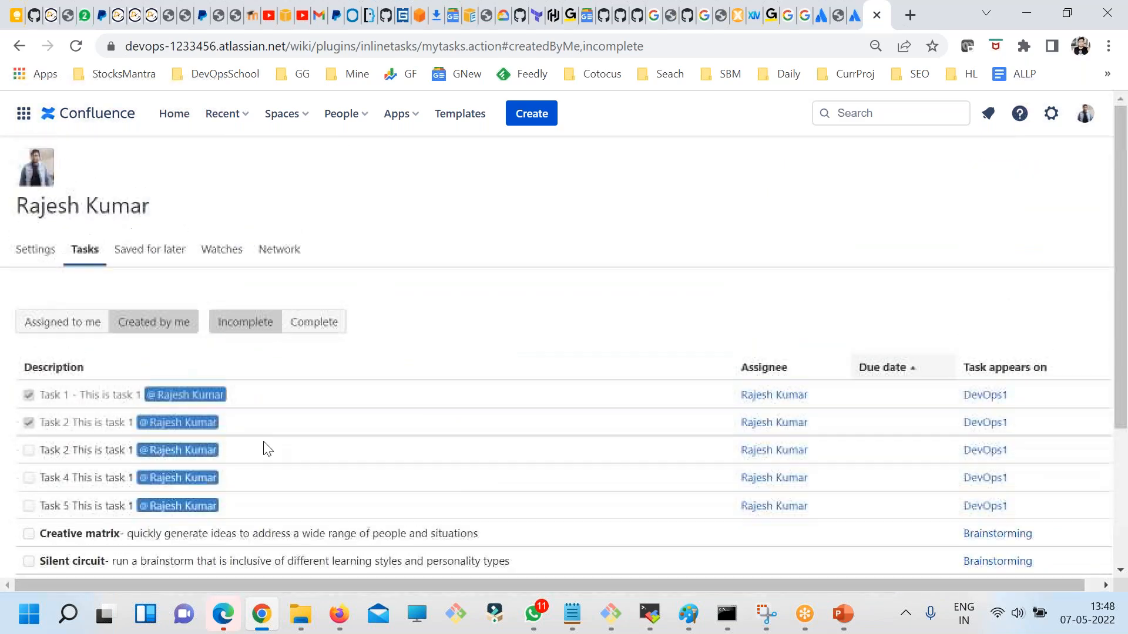
Check the completed tasks, then examine the remaining incomplete ones, including those that come from the Brainstorming page
{"action": "left_click", "coordinate": [303, 323]}
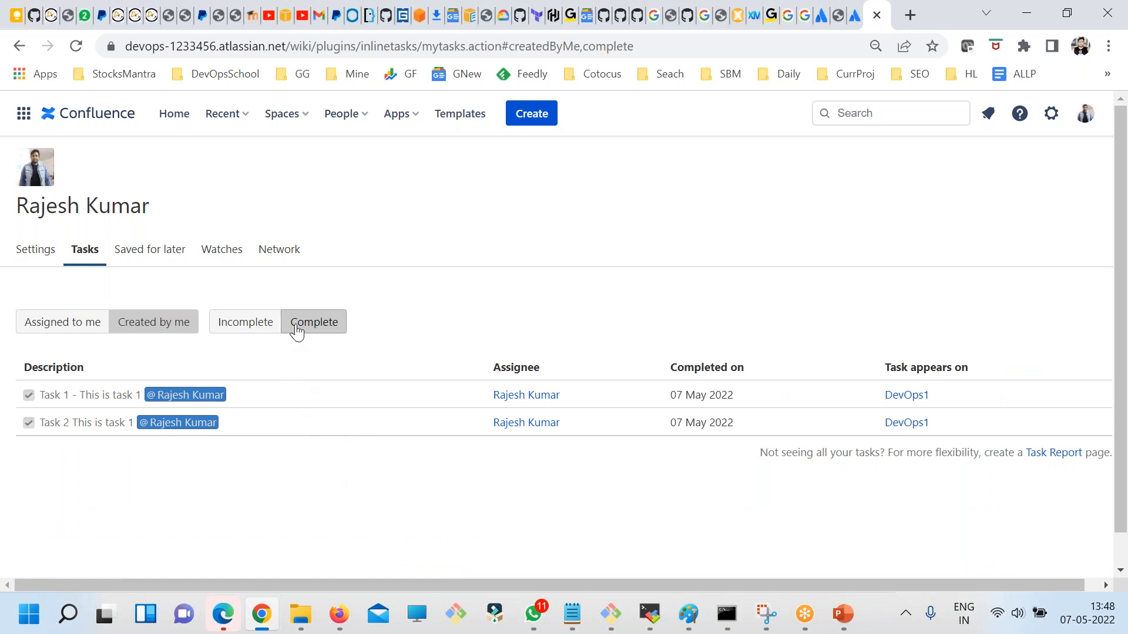
{"action": "left_click", "coordinate": [269, 321]}
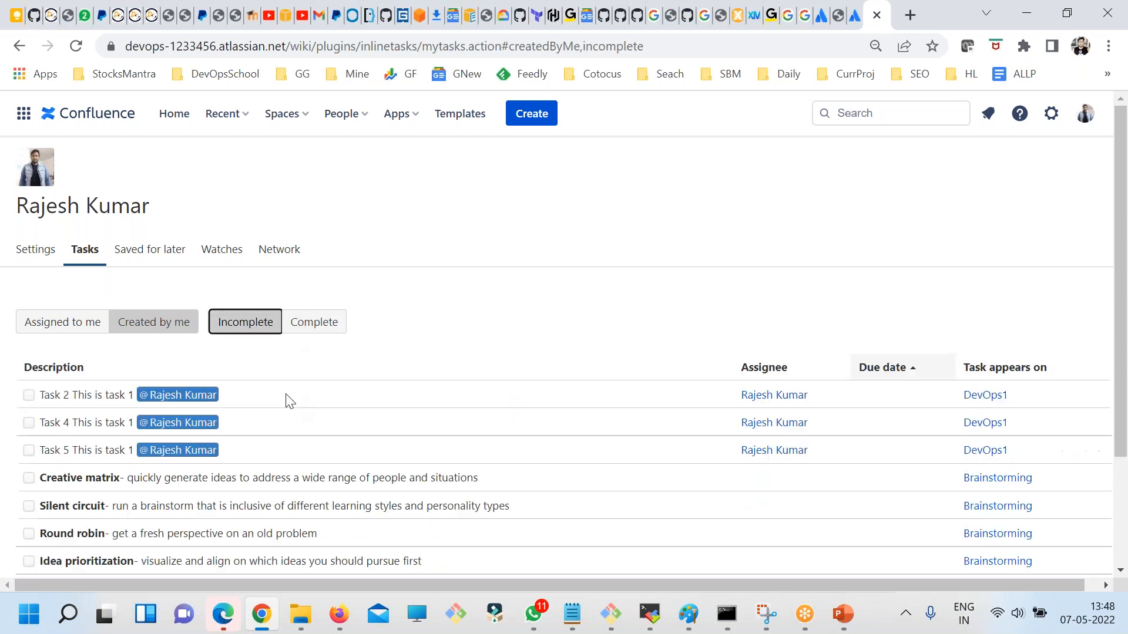
{"action": "scroll", "coordinate": [246, 448], "scroll_direction": "down", "scroll_amount": 2}
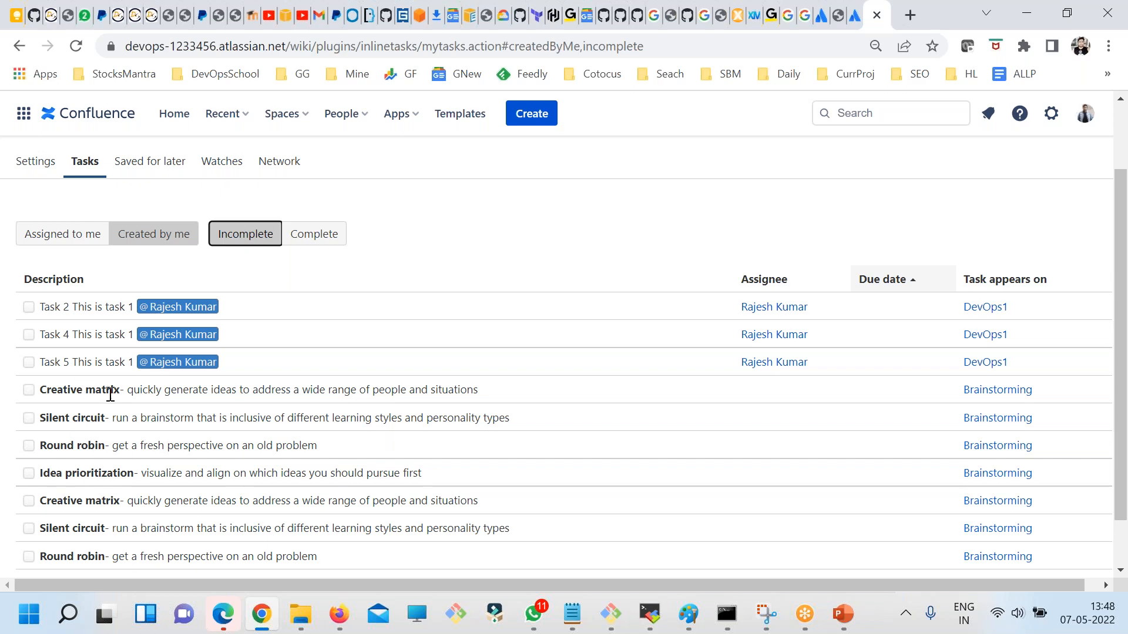
{"action": "scroll", "coordinate": [117, 394], "scroll_direction": "down", "scroll_amount": 1}
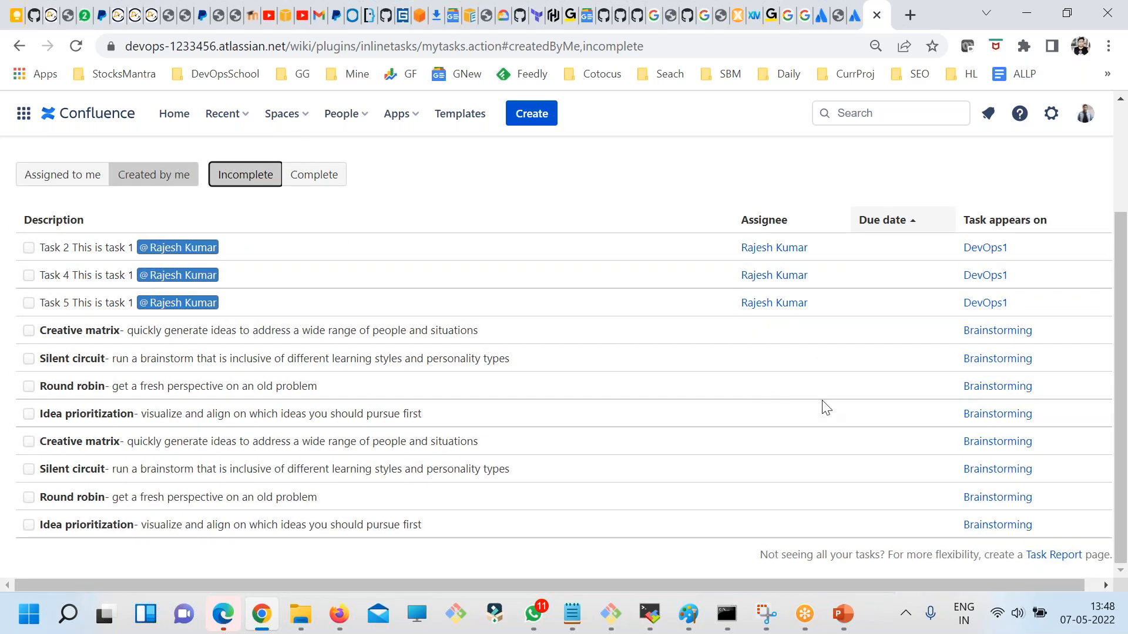
{"action": "left_click_drag", "start_coordinate": [286, 524], "coordinate": [185, 388]}
{"action": "left_click", "coordinate": [239, 438]}
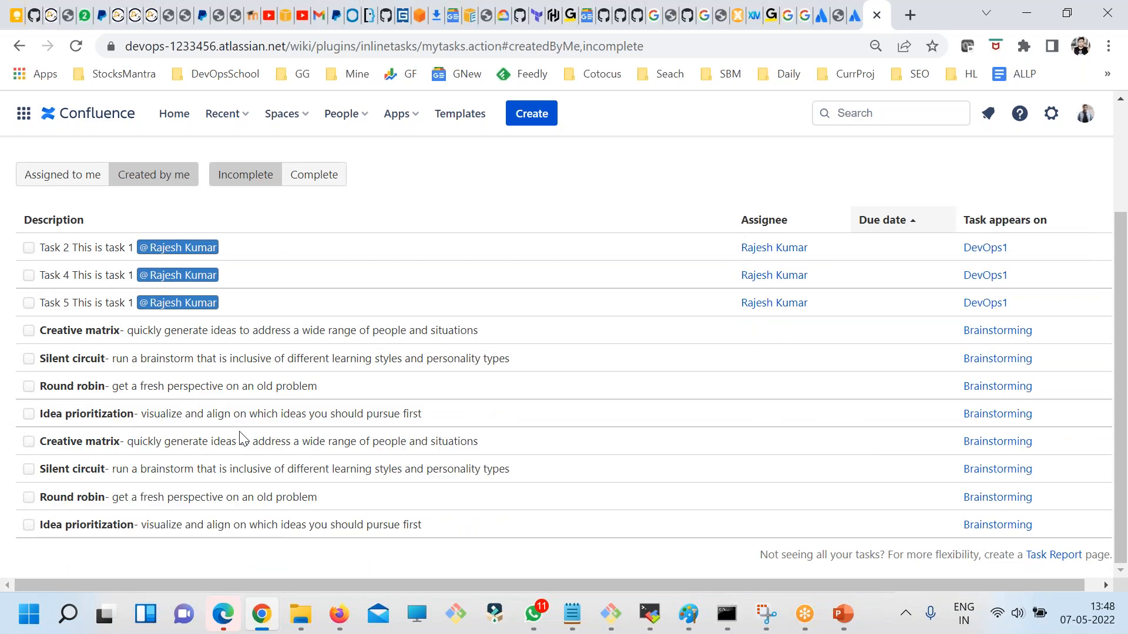
{"action": "scroll", "coordinate": [240, 438], "scroll_direction": "up", "scroll_amount": 2}
{"action": "left_click_drag", "start_coordinate": [165, 446], "coordinate": [272, 529]}
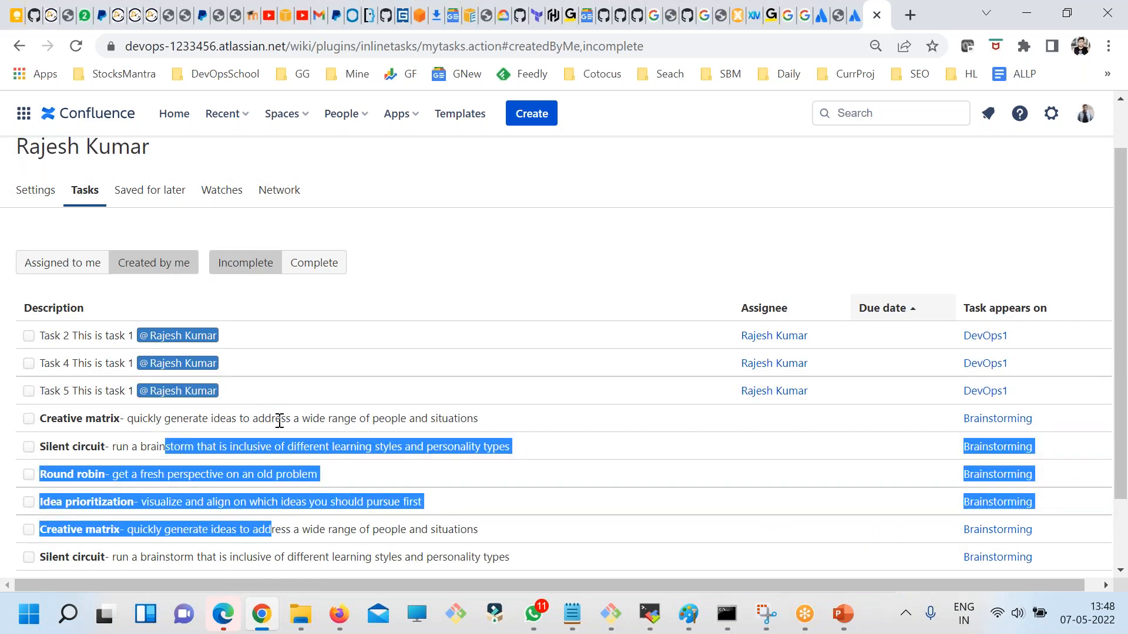
{"action": "scroll", "coordinate": [376, 546], "scroll_direction": "up", "scroll_amount": 1}
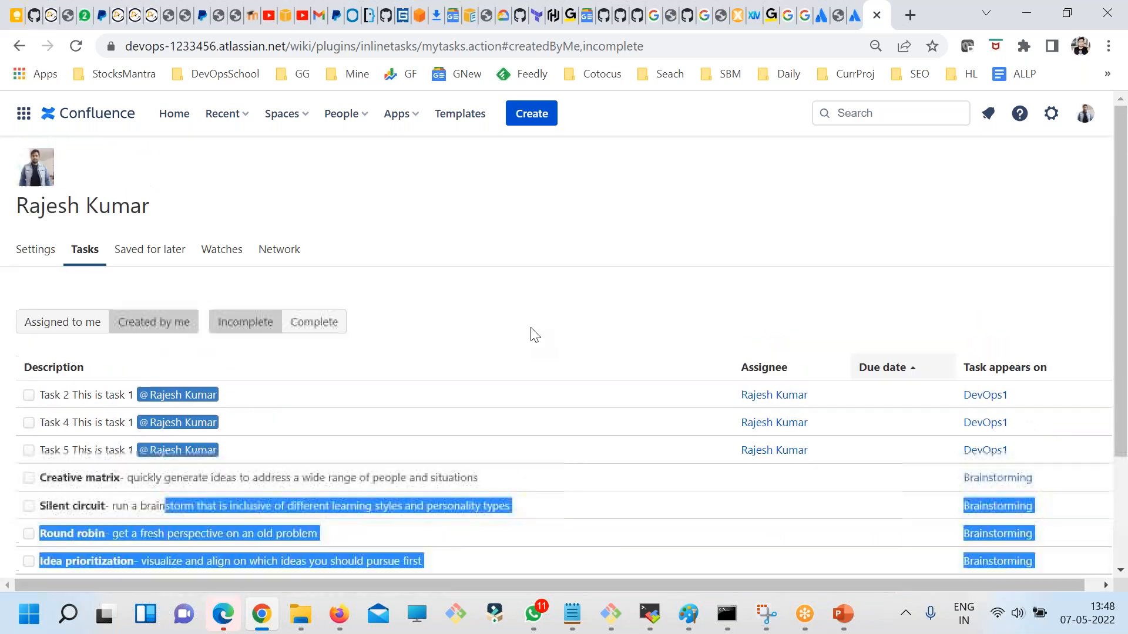
Reopen the recently visited DevOps1 overview, check the action items in its editor and close it without publishing
{"action": "left_click", "coordinate": [223, 114]}
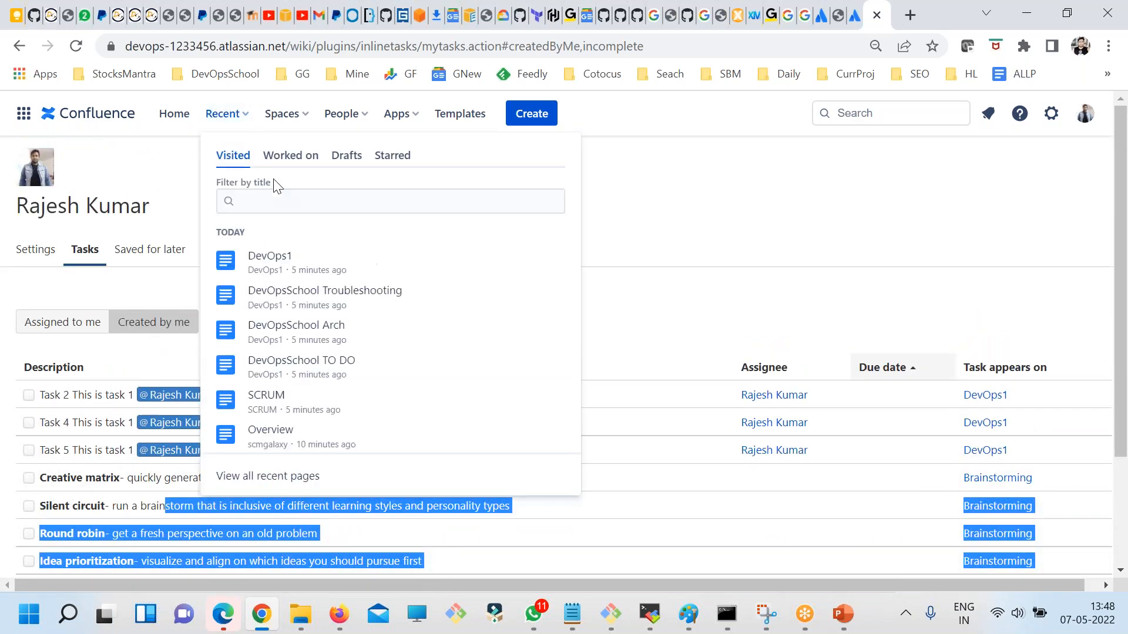
{"action": "left_click", "coordinate": [276, 267]}
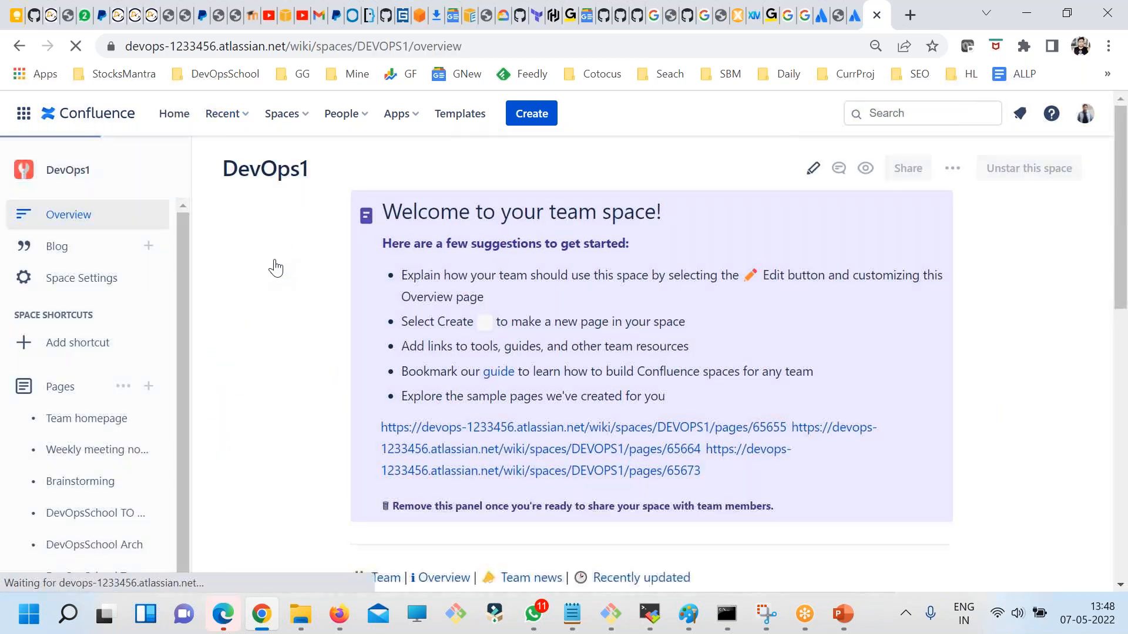
{"action": "left_click", "coordinate": [811, 167]}
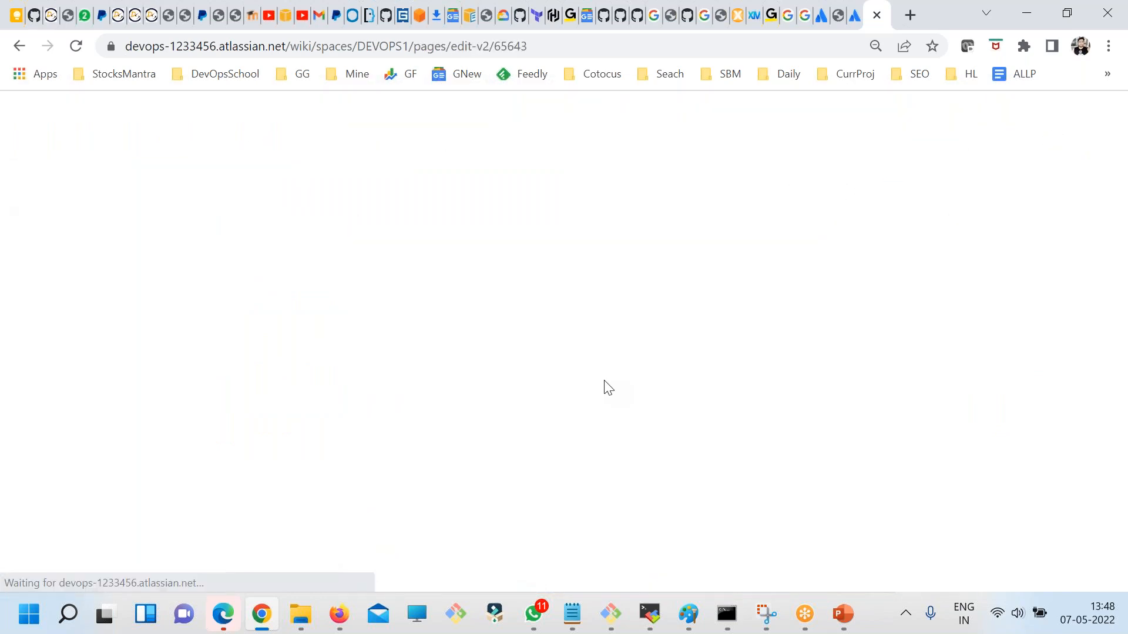
{"action": "scroll", "coordinate": [559, 342], "scroll_direction": "down", "scroll_amount": 9}
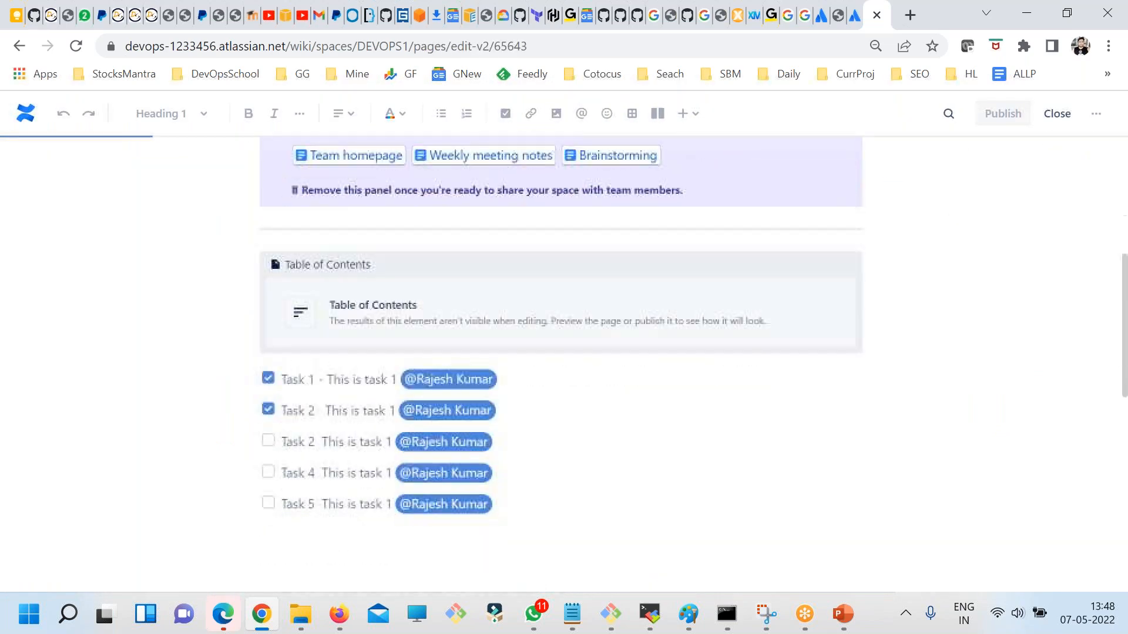
{"action": "scroll", "coordinate": [544, 374], "scroll_direction": "up", "scroll_amount": 10}
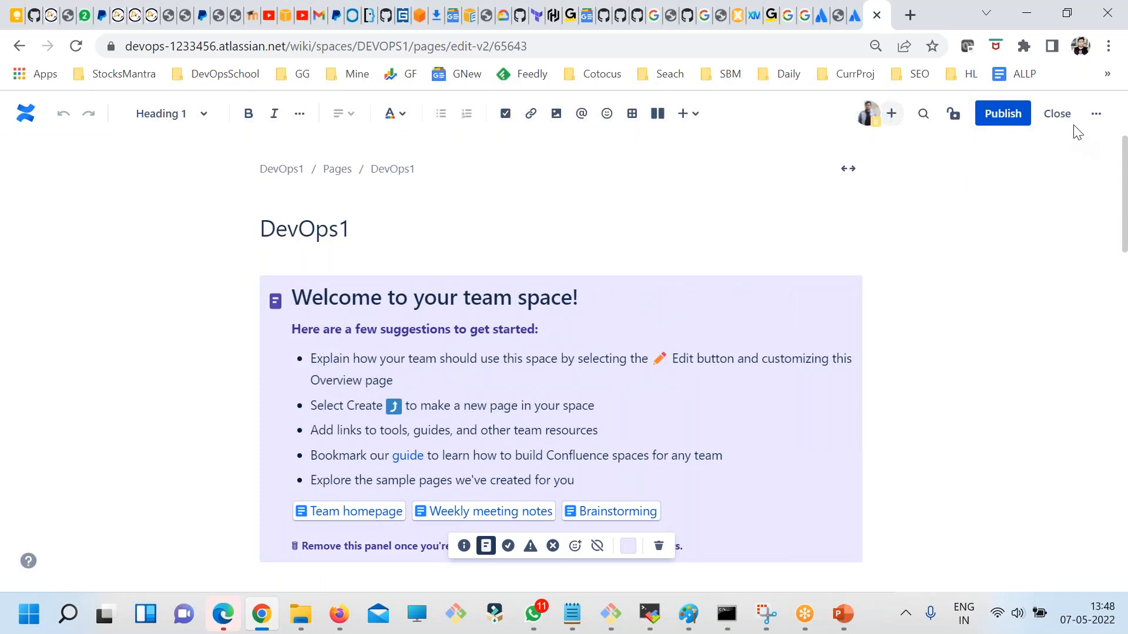
{"action": "left_click", "coordinate": [1057, 114]}
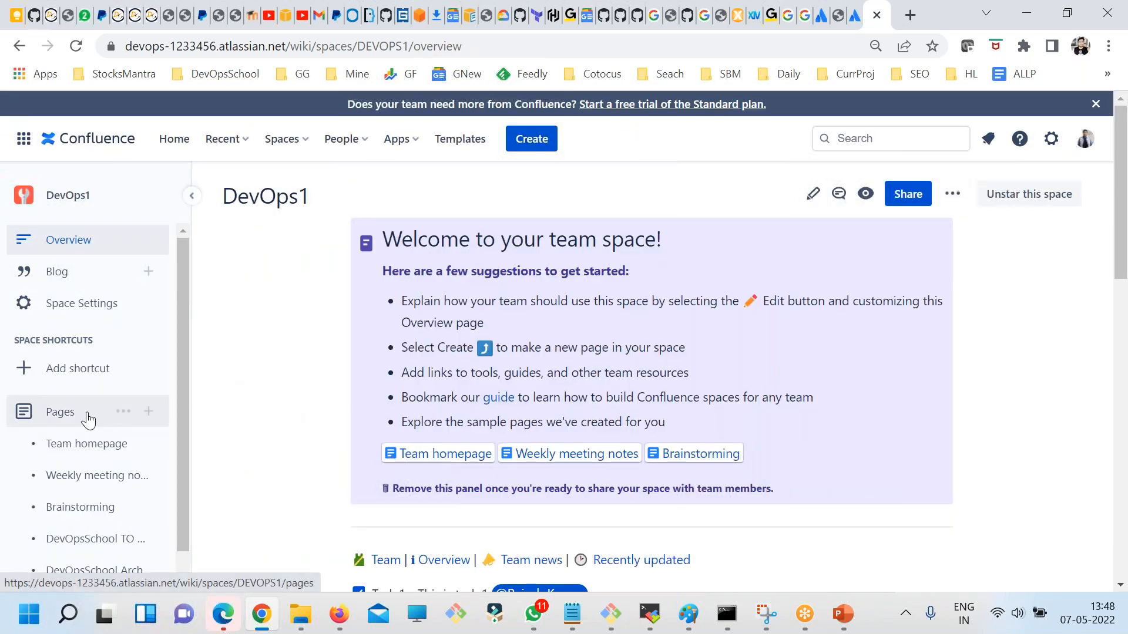
Create a blog post in the DevOps1 space titled "Blog Post 1" with the text "DevOpsSchool CHAT IS Releaaseed"
{"action": "left_click", "coordinate": [63, 279]}
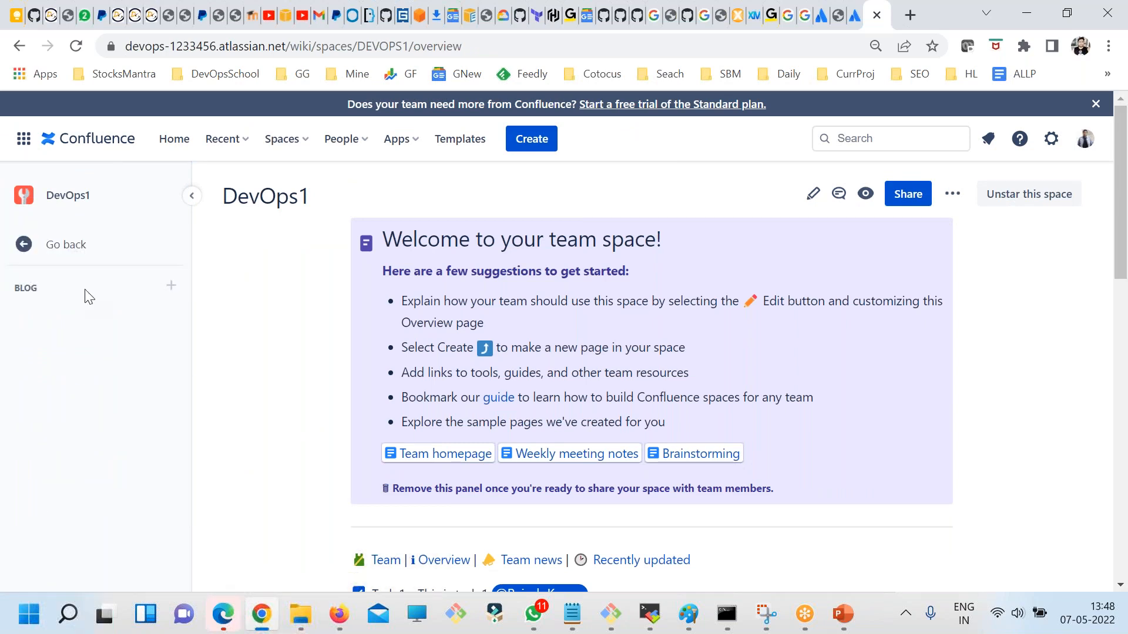
{"action": "left_click", "coordinate": [171, 286]}
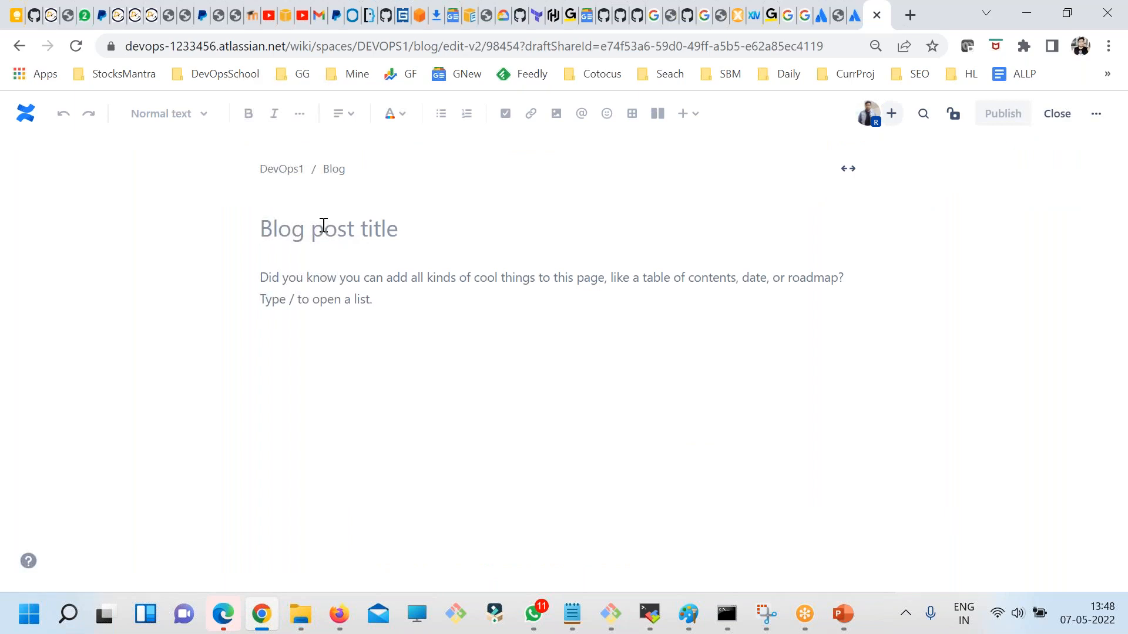
{"action": "type", "text": "Blog Post"}
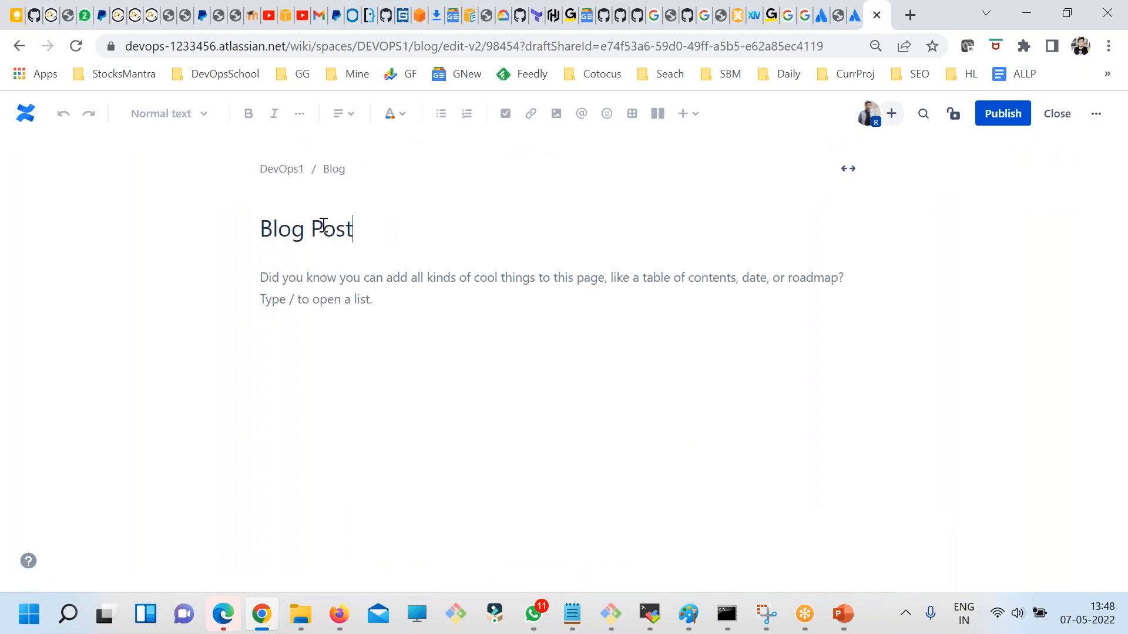
{"action": "type", "text": "  1"}
{"action": "left_click", "coordinate": [363, 276]}
{"action": "type", "text": "DevOpsSchool CHAT IS Releaaseed"}
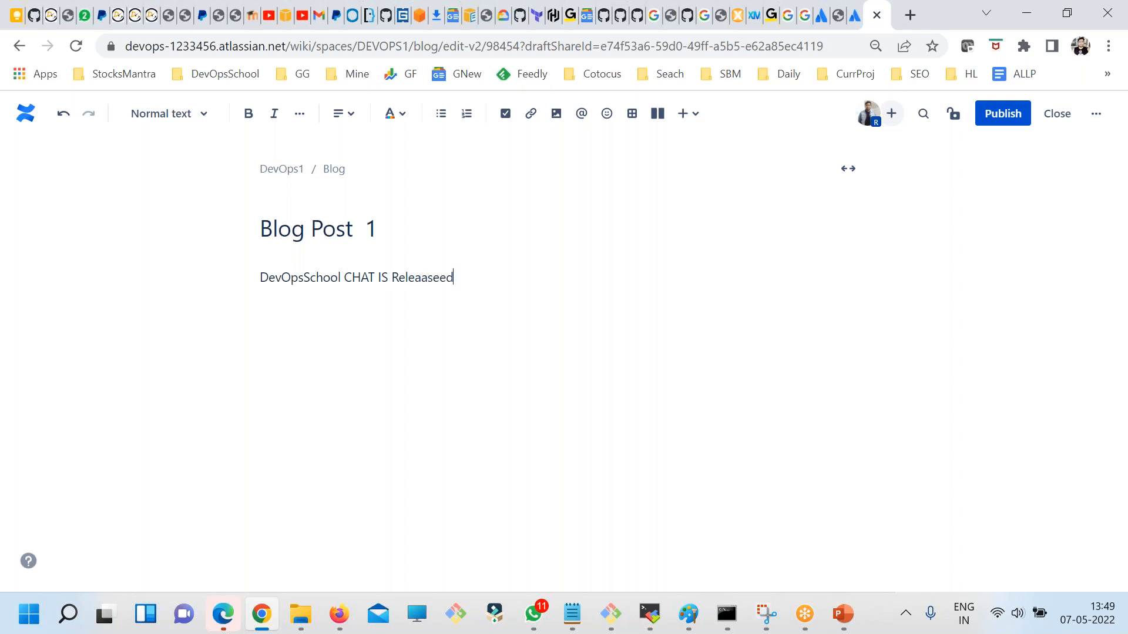
Duplicate the body sentence on a second line of the blog post and publish the post
{"action": "key", "text": "ctrl+a"}
{"action": "key", "text": "ctrl+c"}
{"action": "left_click", "coordinate": [524, 349]}
{"action": "left_click", "coordinate": [485, 284]}
{"action": "key", "text": "Return"}
{"action": "key", "text": "ctrl+v"}
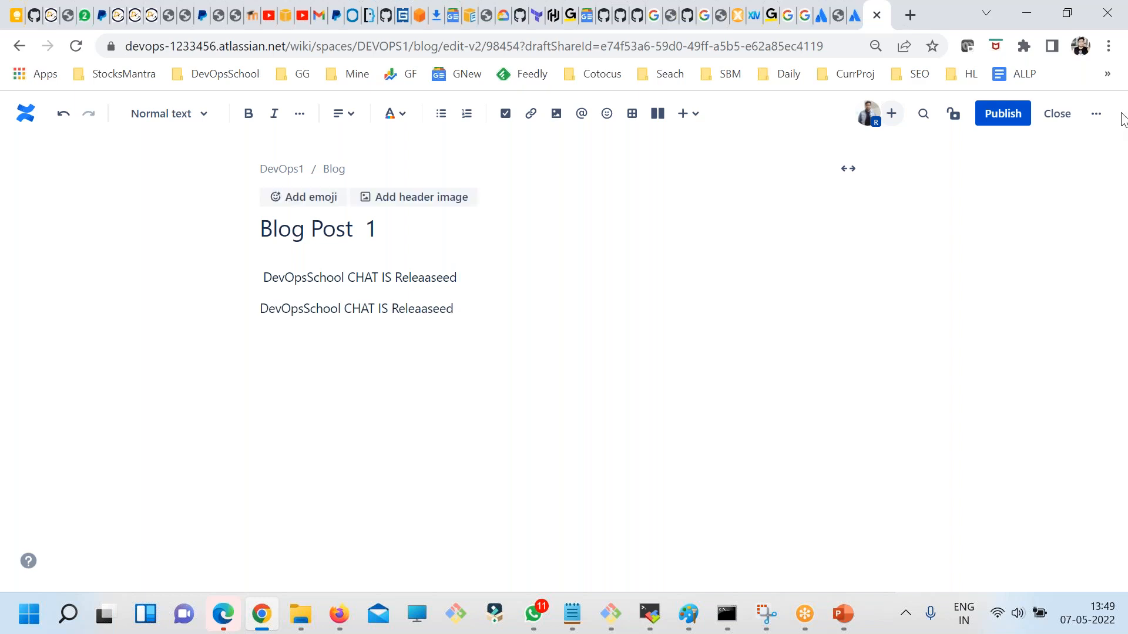
{"action": "left_click", "coordinate": [1013, 113]}
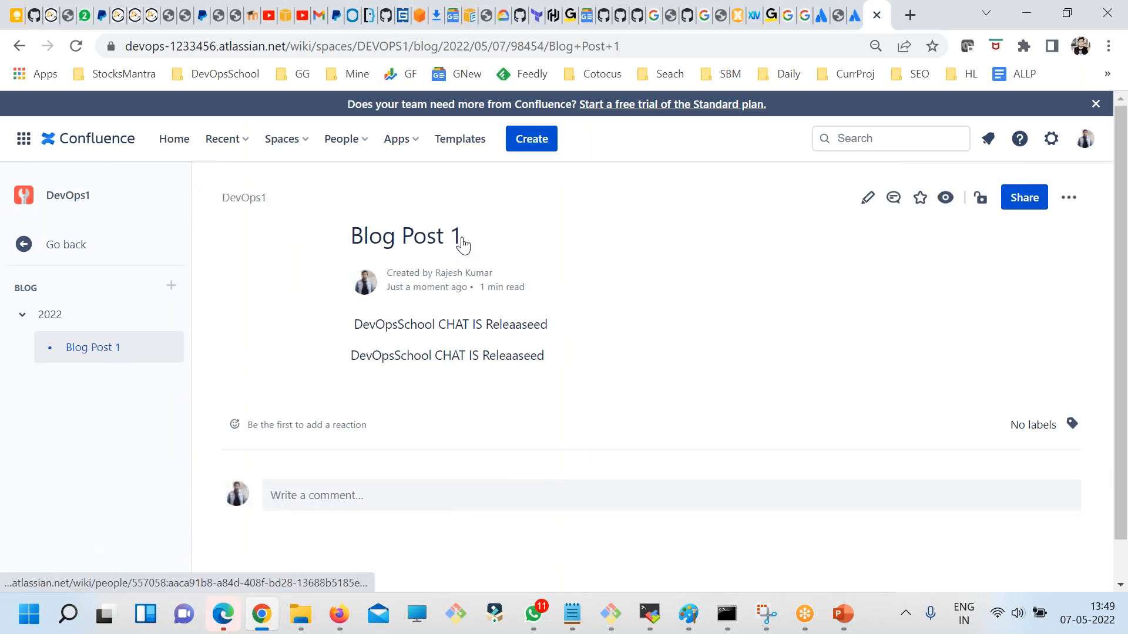
Copy the published post's title and start another DevOps1 blog post titled "Blog Post 2"
{"action": "left_click_drag", "start_coordinate": [460, 238], "coordinate": [353, 233]}
{"action": "key", "text": "ctrl+c"}
{"action": "left_click", "coordinate": [171, 286]}
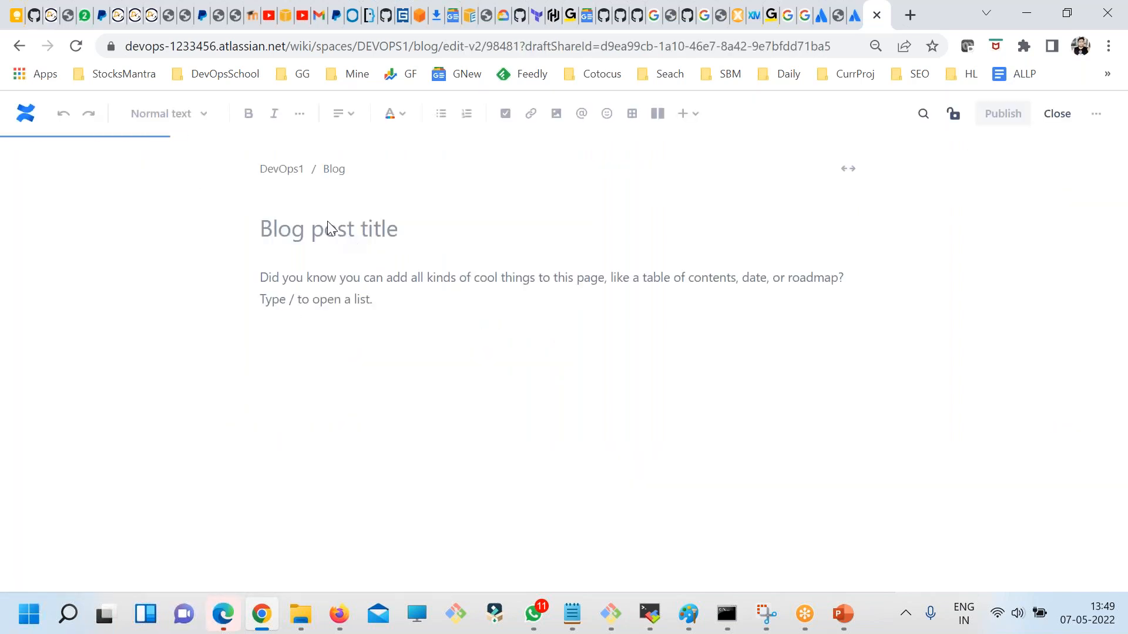
{"action": "left_click", "coordinate": [337, 229]}
{"action": "key", "text": "ctrl+v"}
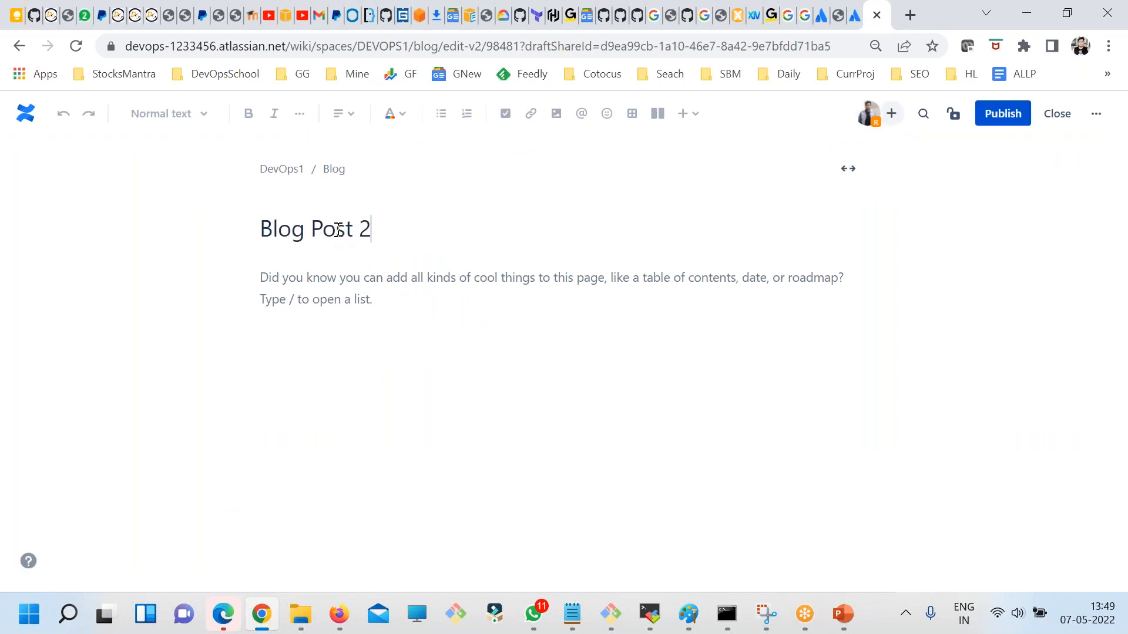
Paste the copied title five times as the second post's body, publish it and return to the space navigation
{"action": "left_click", "coordinate": [401, 325]}
{"action": "key", "text": "ctrl+v"}
{"action": "key", "text": "ctrl+v"}
{"action": "key", "text": "ctrl+v"}
{"action": "key", "text": "ctrl+v"}
{"action": "key", "text": "ctrl+v"}
{"action": "left_click", "coordinate": [1016, 114]}
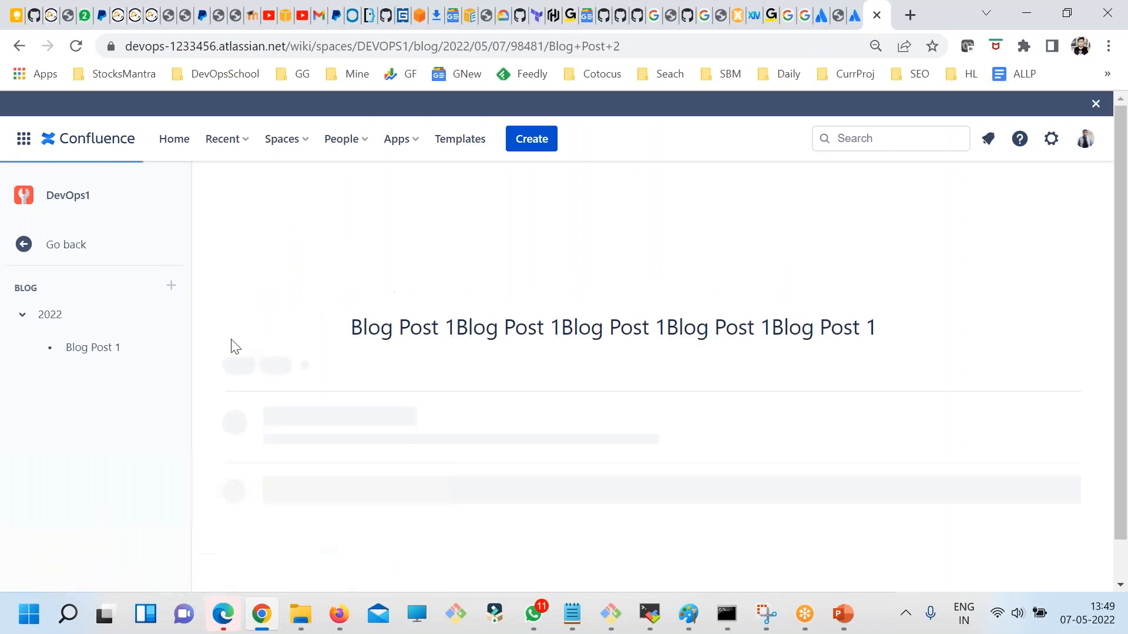
{"action": "left_click", "coordinate": [44, 317]}
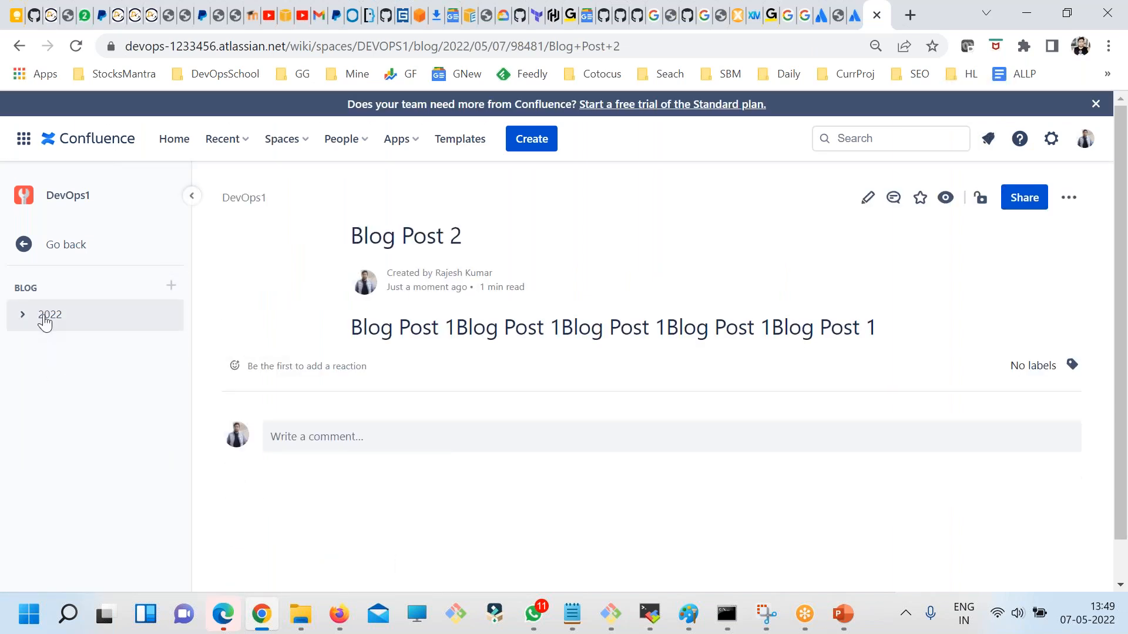
{"action": "left_click", "coordinate": [96, 244]}
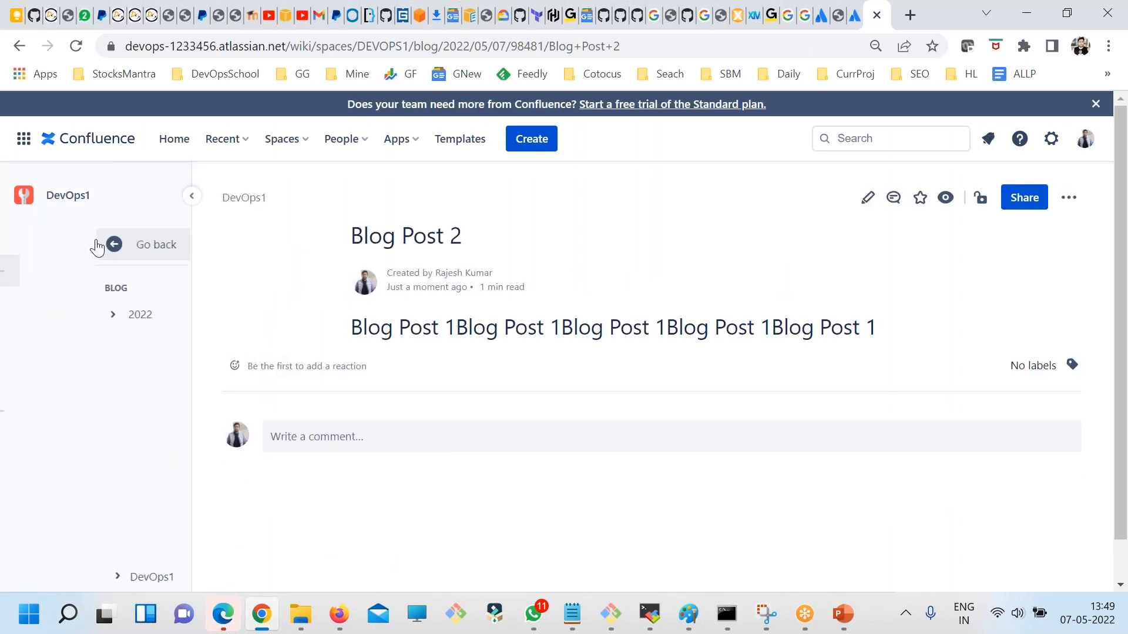
Go to the DevOps1 space overview and expand the 2022 group in the space's blog list
{"action": "left_click", "coordinate": [75, 274]}
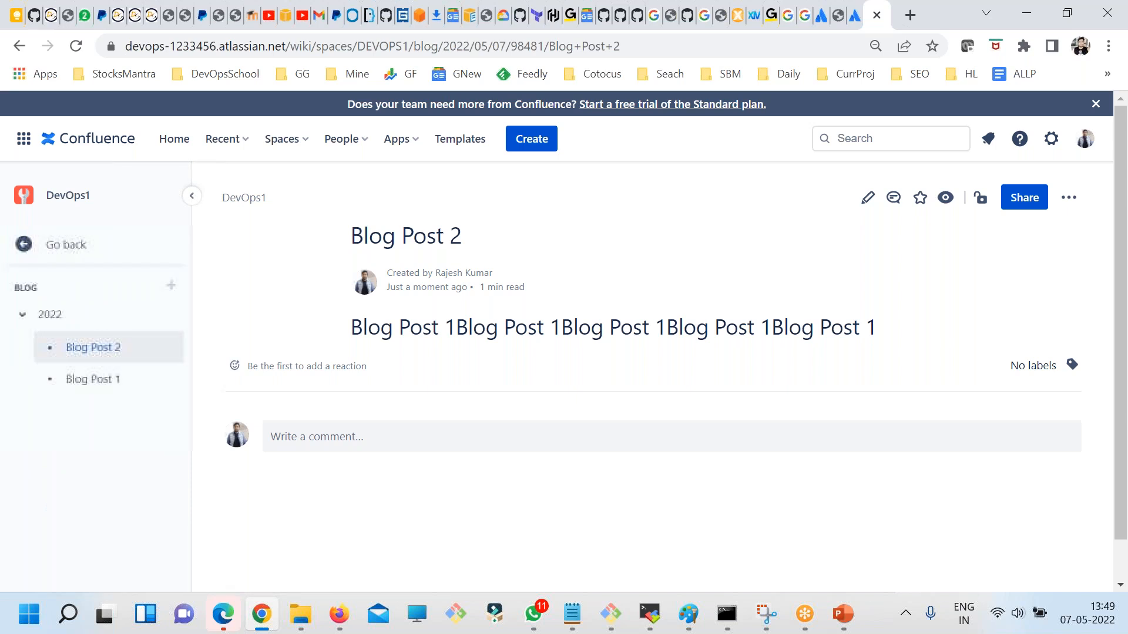
{"action": "left_click", "coordinate": [50, 319]}
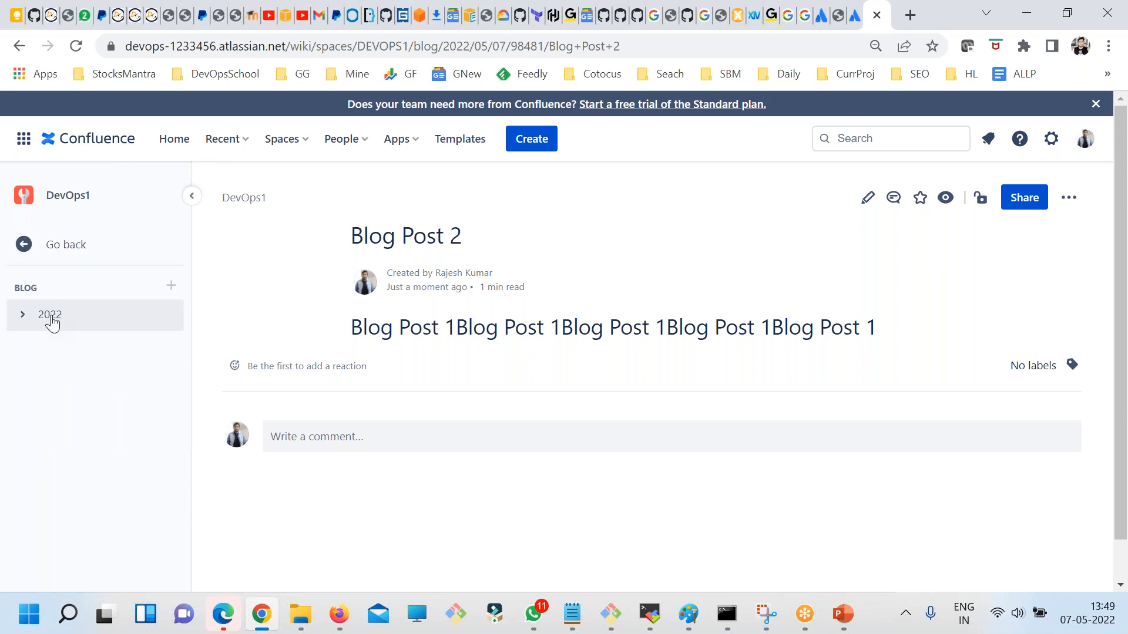
{"action": "left_click", "coordinate": [251, 199]}
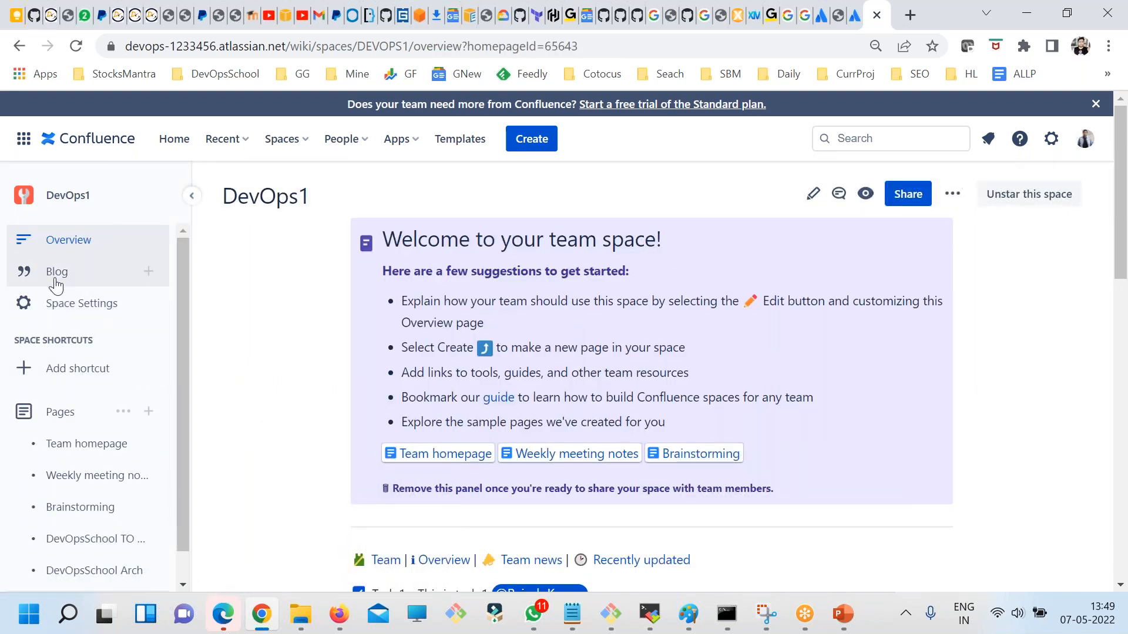
{"action": "left_click", "coordinate": [56, 276]}
{"action": "left_click", "coordinate": [45, 316]}
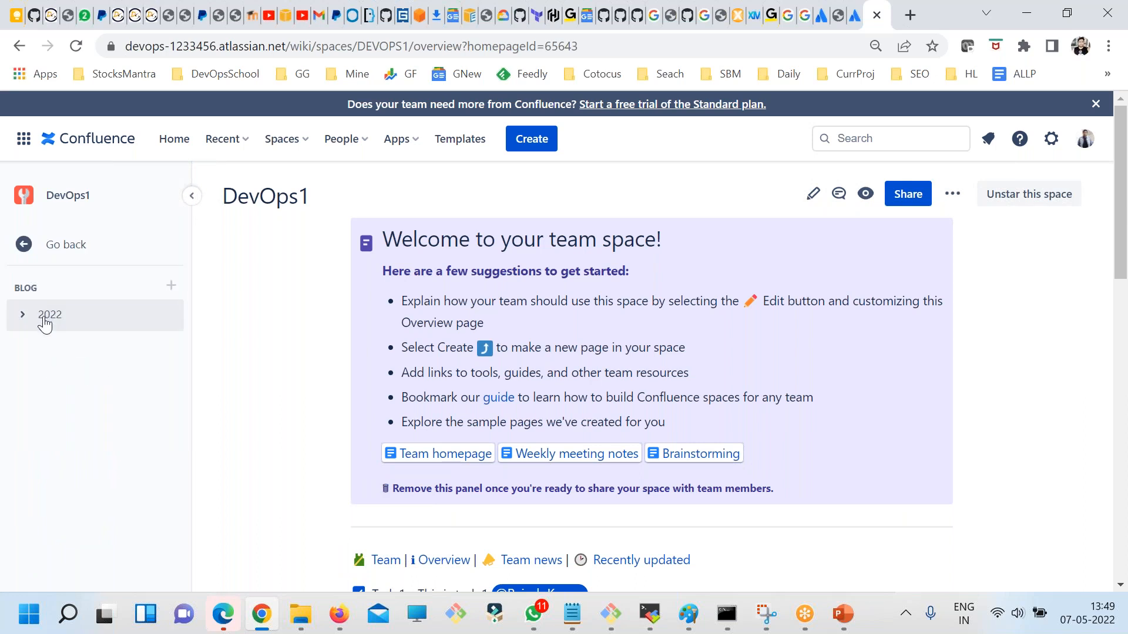
{"action": "left_click", "coordinate": [45, 323]}
View Blog Post 2 and Blog Post 1 alternately from the 2022 blog list, ending on Blog Post 1
{"action": "left_click", "coordinate": [75, 348]}
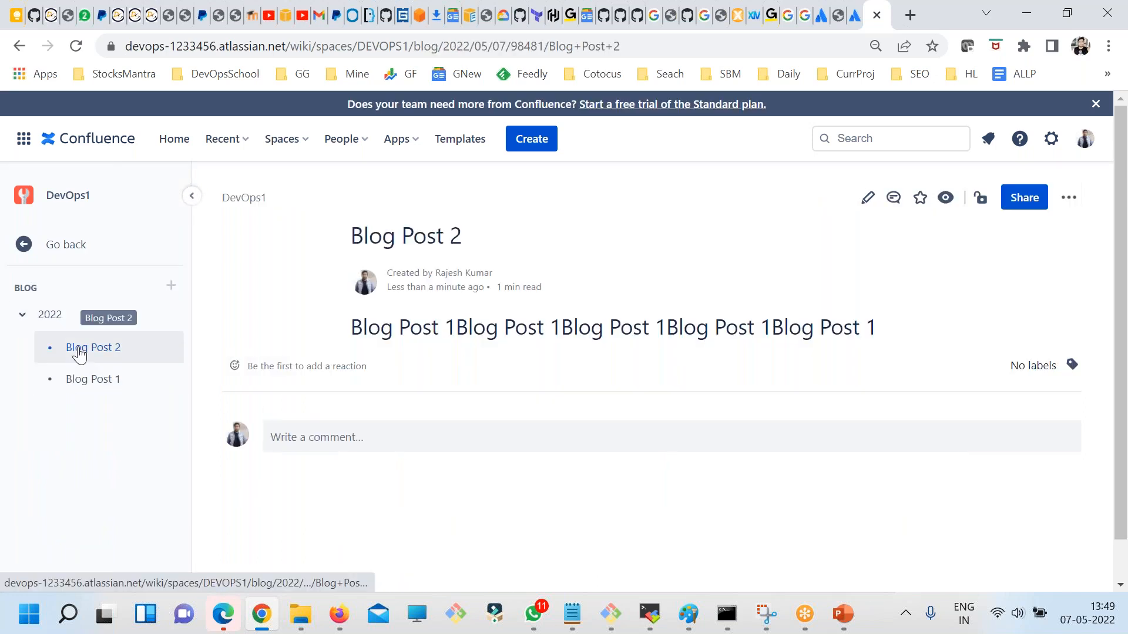
{"action": "left_click", "coordinate": [98, 382]}
{"action": "left_click", "coordinate": [103, 348]}
{"action": "left_click", "coordinate": [99, 378]}
{"action": "left_click", "coordinate": [98, 351]}
{"action": "left_click", "coordinate": [103, 376]}
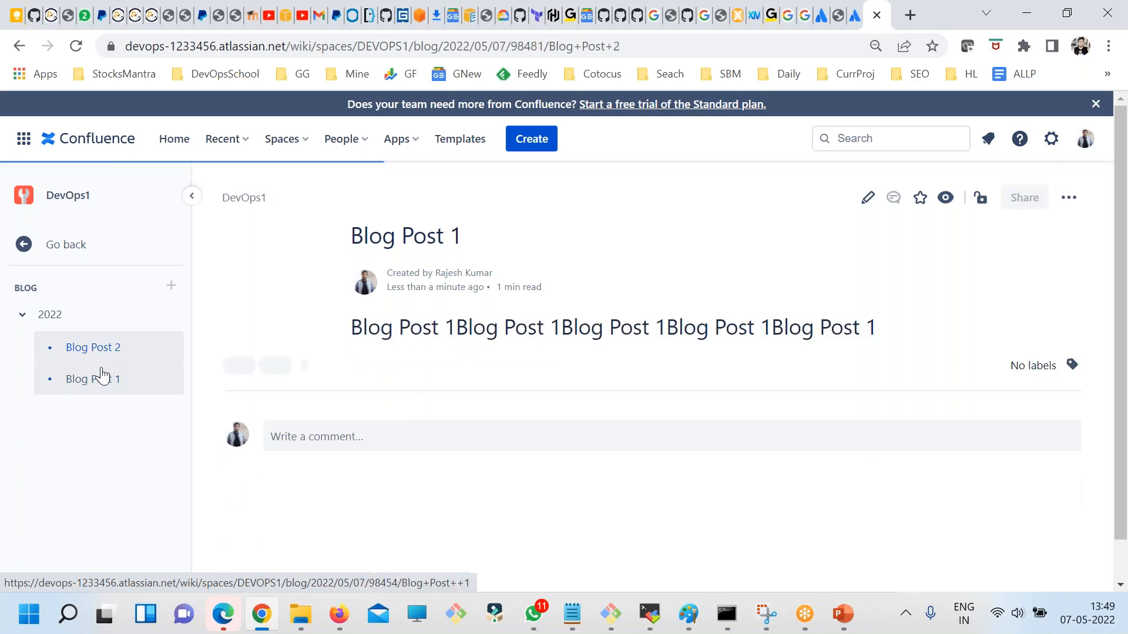
{"action": "left_click", "coordinate": [105, 379]}
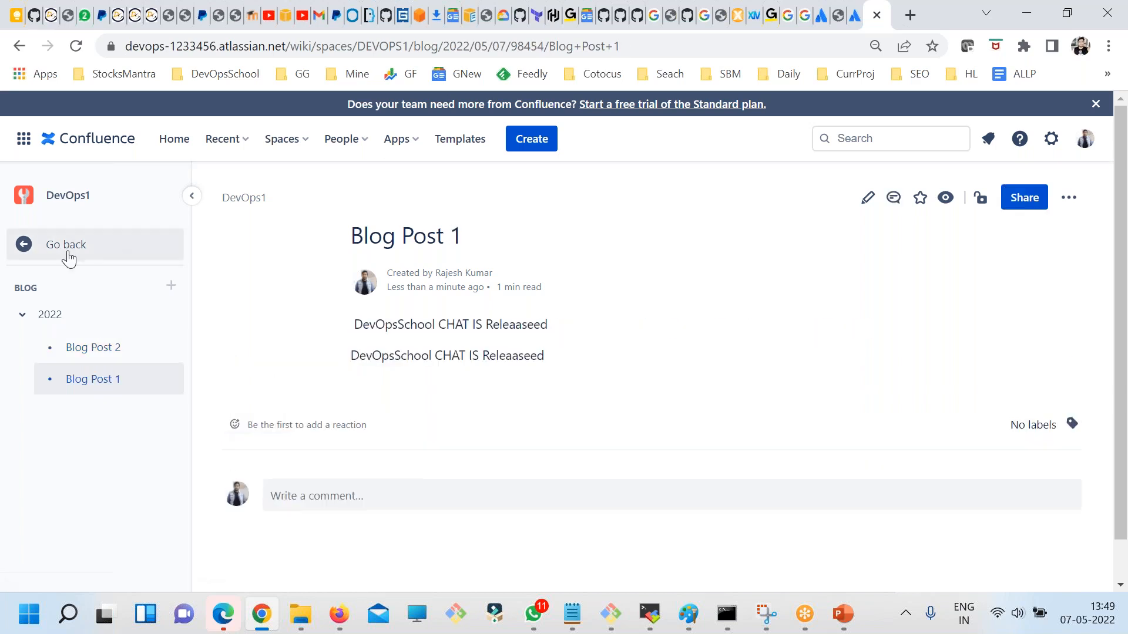
Return to the space navigation, view the space shortcuts editor and close it without adding a shortcut
{"action": "left_click", "coordinate": [69, 259]}
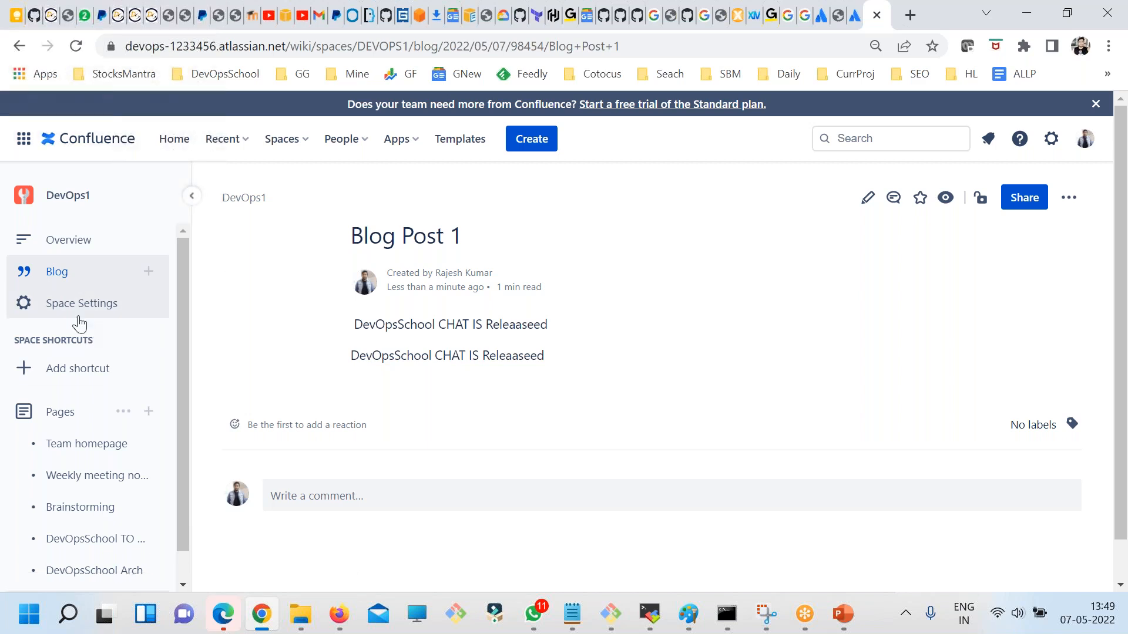
{"action": "scroll", "coordinate": [105, 412], "scroll_direction": "down", "scroll_amount": 2}
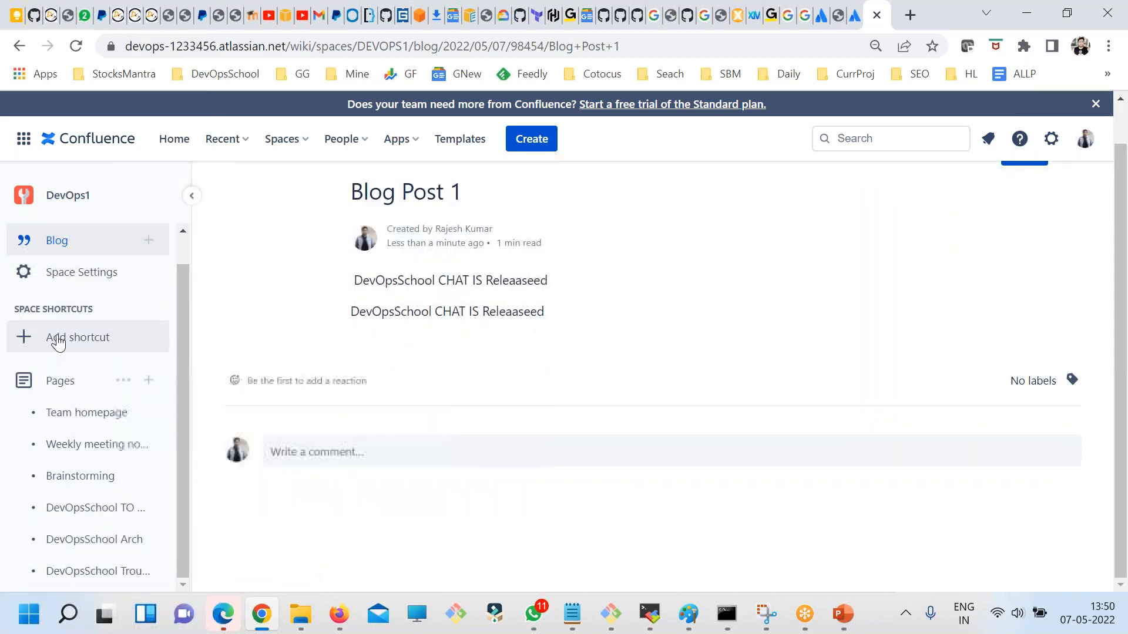
{"action": "left_click", "coordinate": [77, 337]}
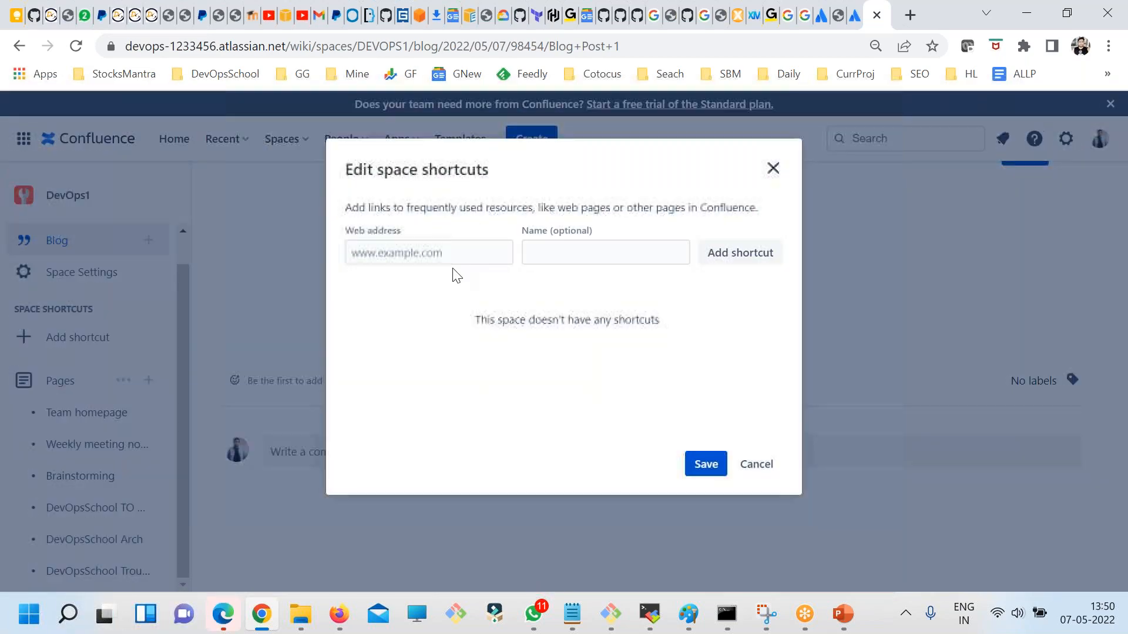
{"action": "left_click", "coordinate": [606, 250]}
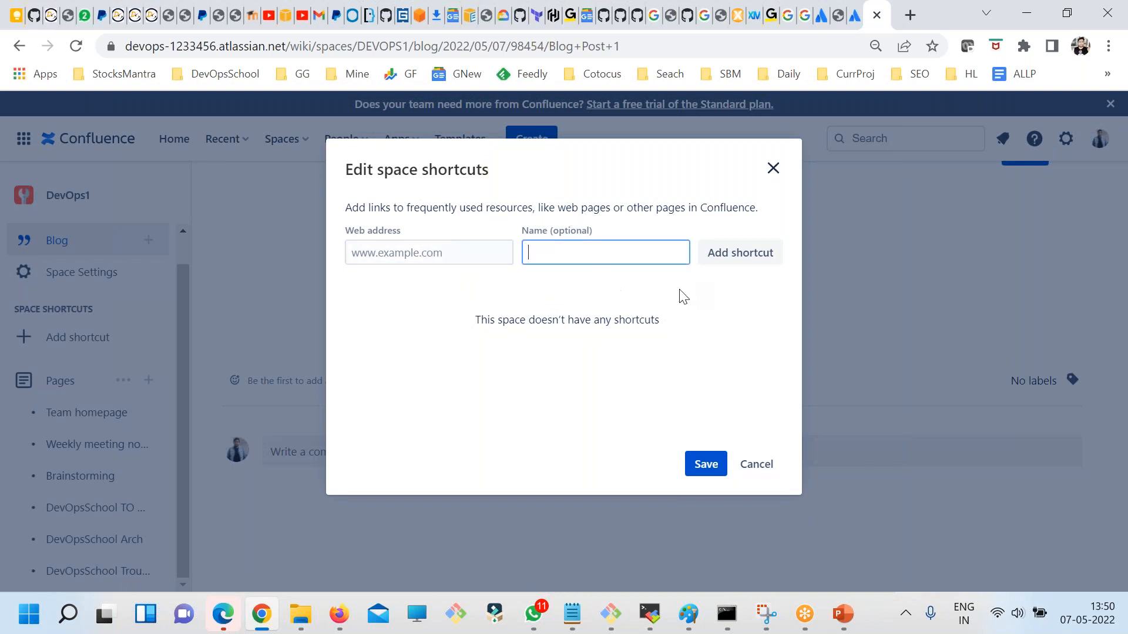
{"action": "left_click", "coordinate": [753, 461]}
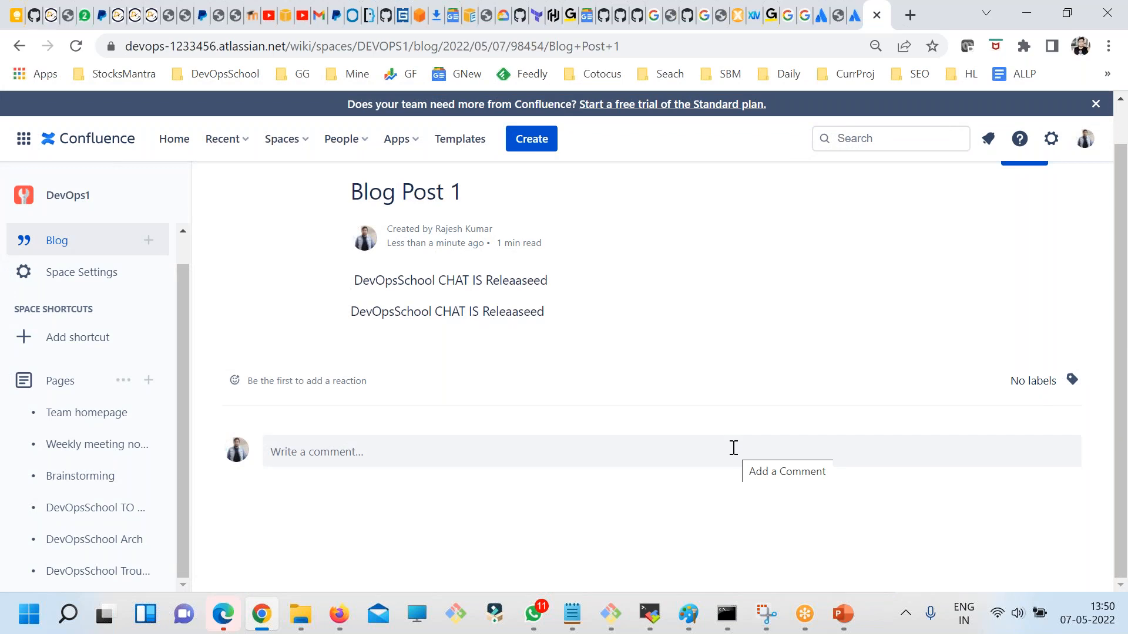
{"action": "scroll", "coordinate": [557, 379], "scroll_direction": "up", "scroll_amount": 1}
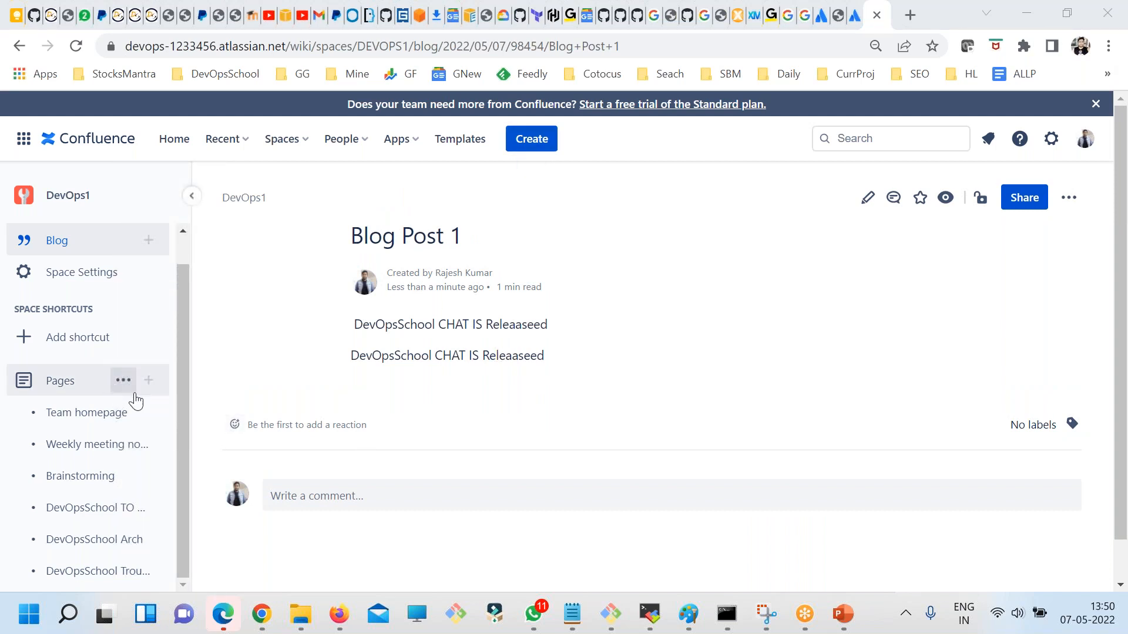
Open the DevOpsSchool TO DO page of the DevOps1 space
{"action": "left_click", "coordinate": [36, 506]}
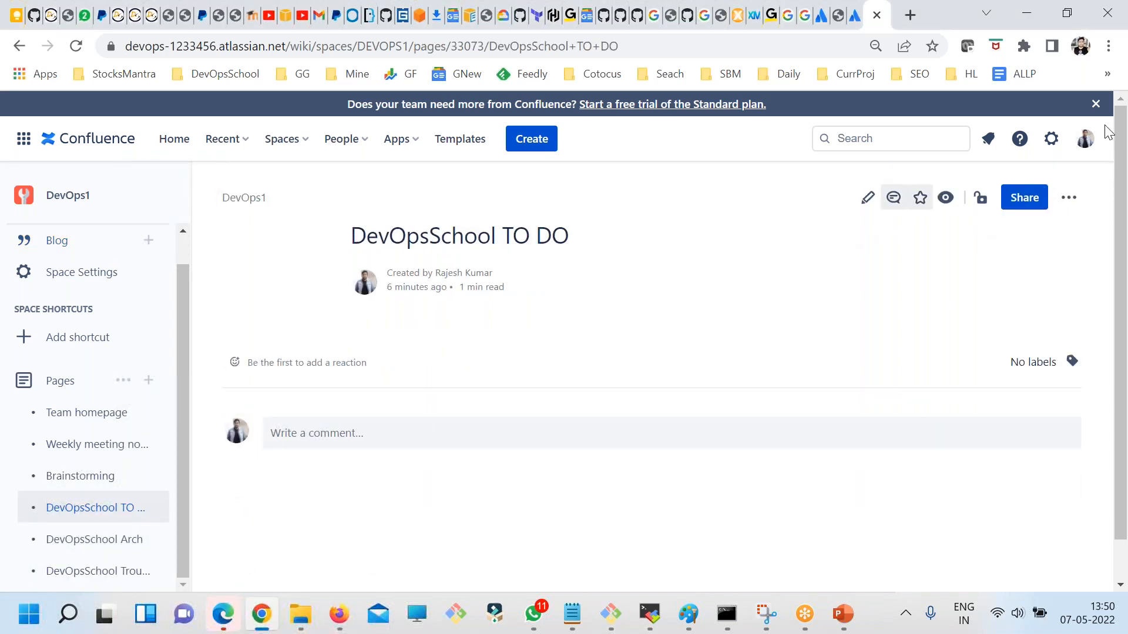
{"action": "left_click", "coordinate": [1127, 124]}
{"action": "left_click_drag", "start_coordinate": [575, 241], "coordinate": [272, 244]}
{"action": "left_click", "coordinate": [408, 410]}
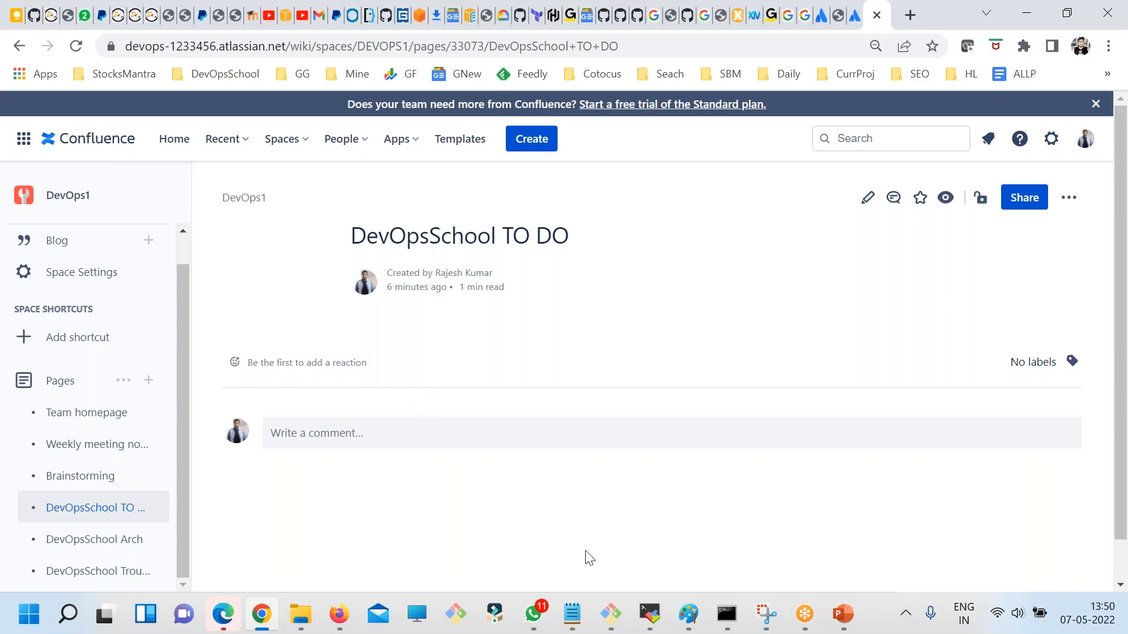
Switch to PowerPoint and look through the getting-started slides on page creation, editing and attachments up to "Mastering the Confluence Editor"
{"action": "left_click", "coordinate": [840, 612]}
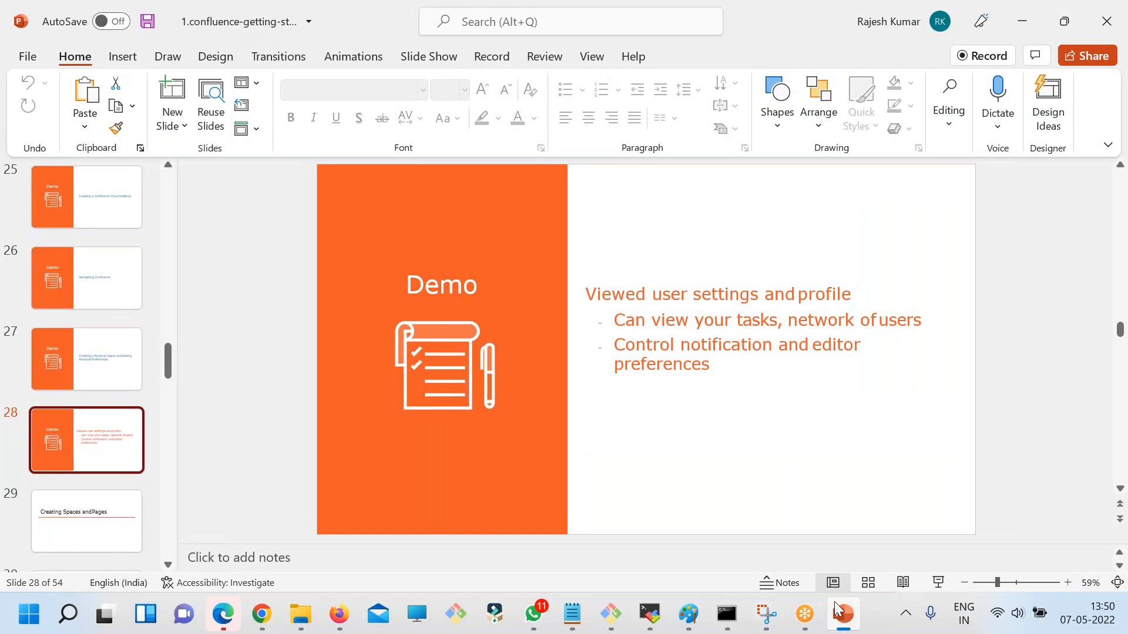
{"action": "scroll", "coordinate": [294, 477], "scroll_direction": "down", "scroll_amount": 2}
{"action": "left_click", "coordinate": [106, 378]}
{"action": "scroll", "coordinate": [94, 431], "scroll_direction": "down", "scroll_amount": 2}
{"action": "left_click", "coordinate": [109, 426]}
{"action": "left_click", "coordinate": [103, 485]}
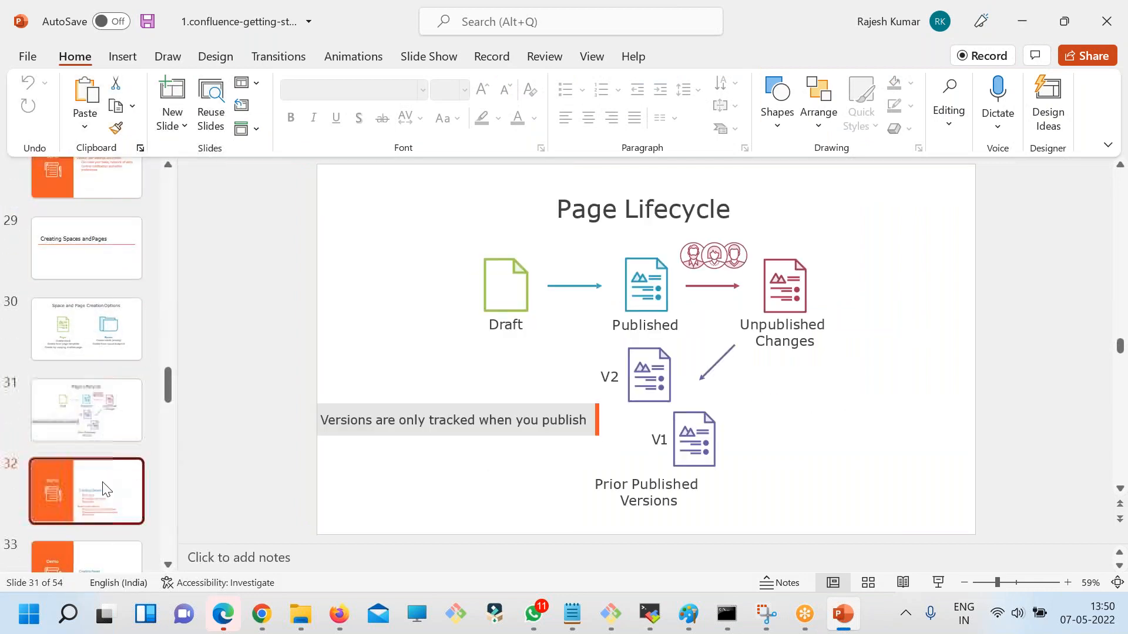
{"action": "scroll", "coordinate": [117, 463], "scroll_direction": "down", "scroll_amount": 4}
{"action": "left_click", "coordinate": [126, 409]}
{"action": "scroll", "coordinate": [118, 488], "scroll_direction": "down", "scroll_amount": 8}
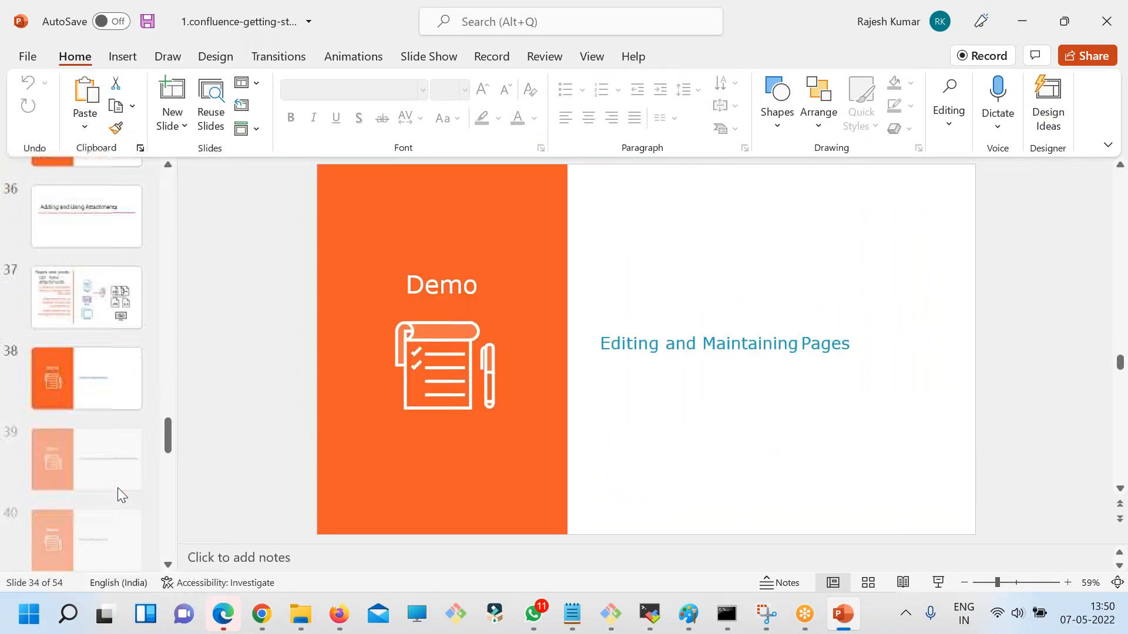
{"action": "left_click", "coordinate": [121, 528]}
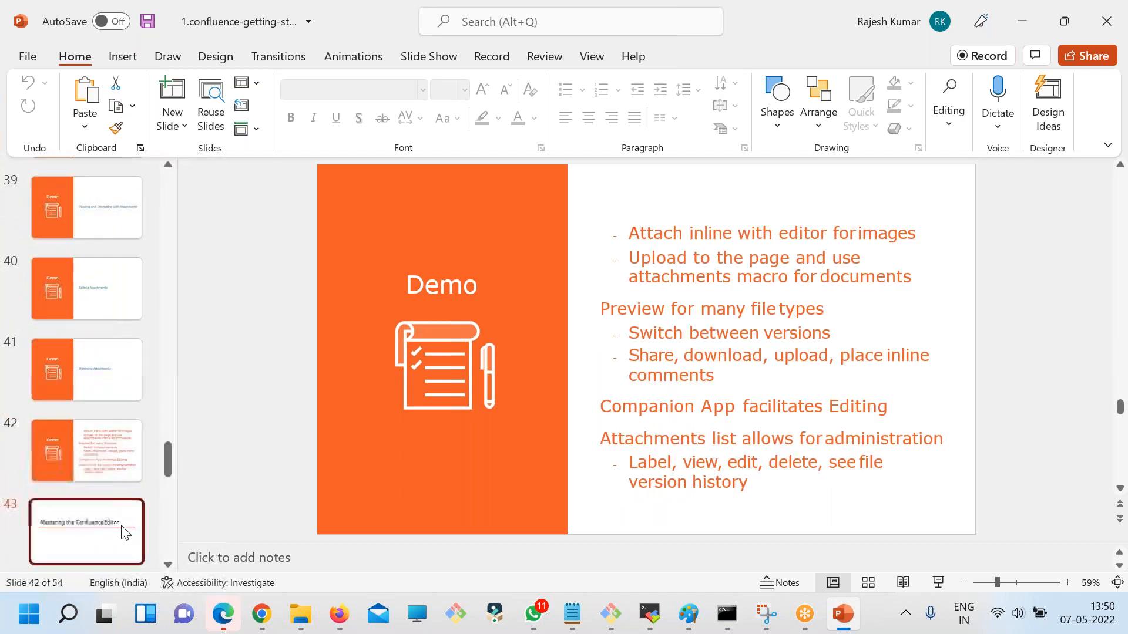
Open the presentation 2.confluence-macros.pptx from the confluence folder in File Explorer
{"action": "mouse_move", "coordinate": [307, 625]}
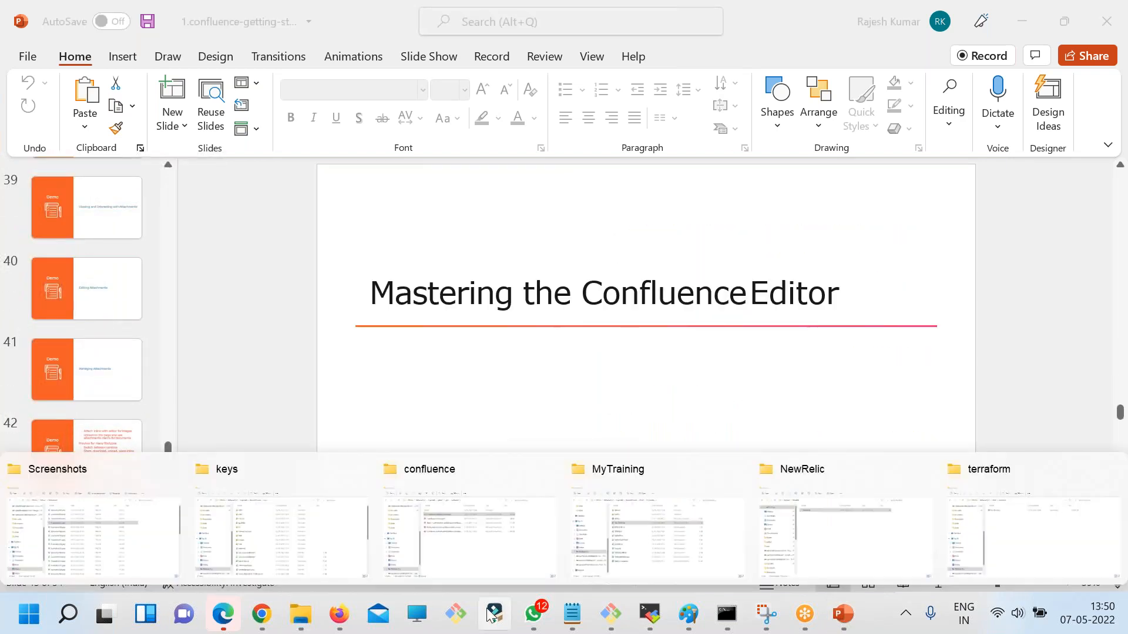
{"action": "left_click", "coordinate": [460, 526]}
{"action": "left_click", "coordinate": [361, 211]}
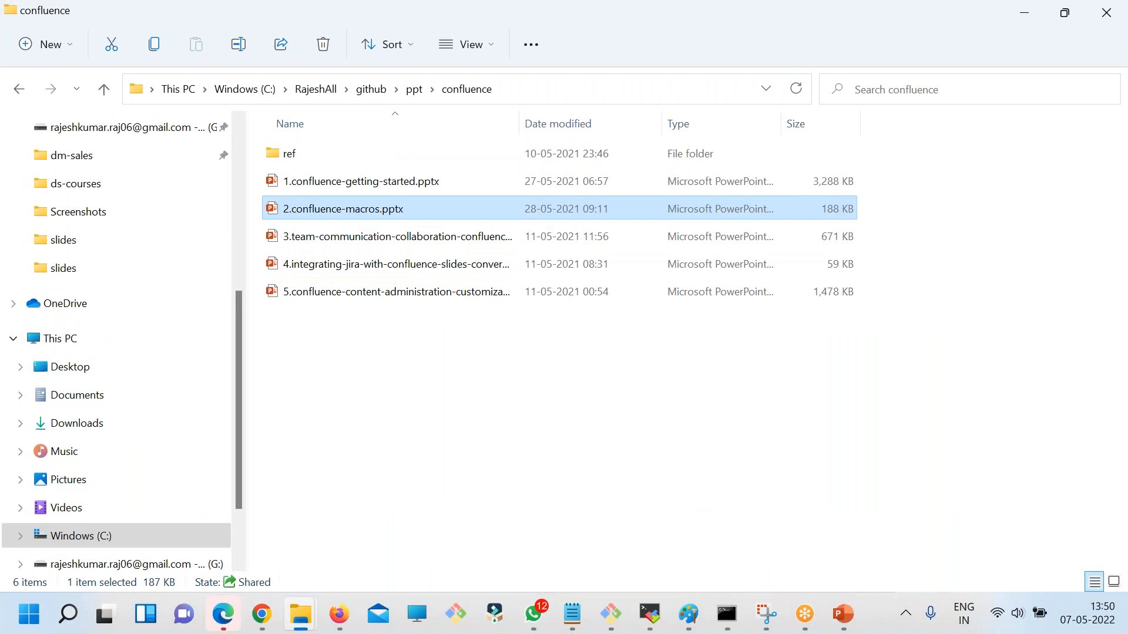
{"action": "double_click", "coordinate": [360, 211]}
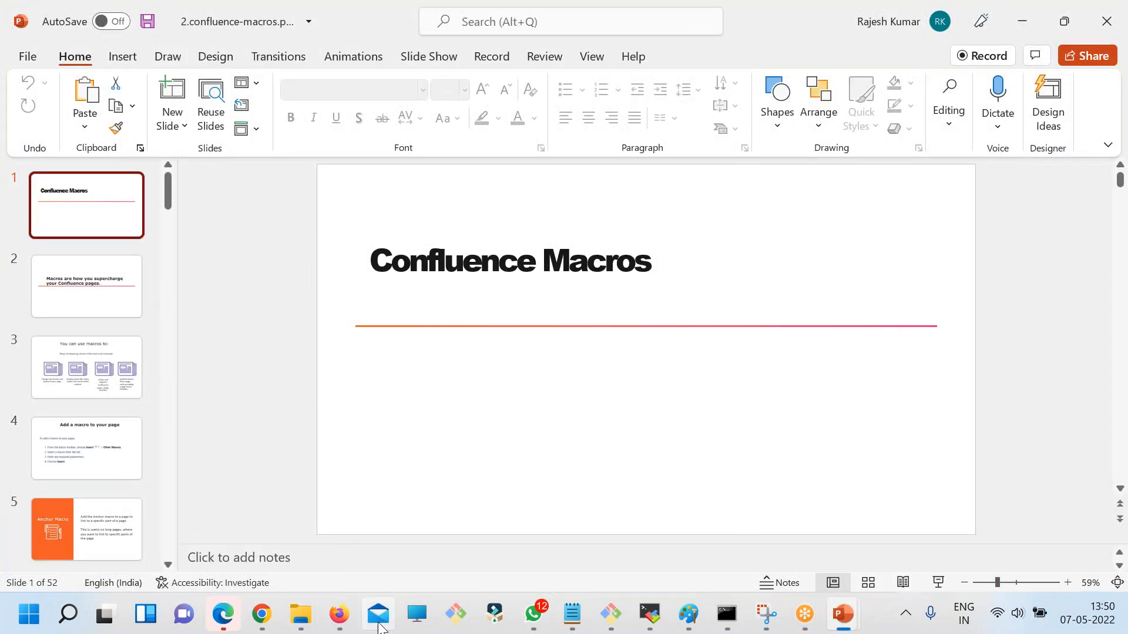
{"action": "mouse_move", "coordinate": [262, 614]}
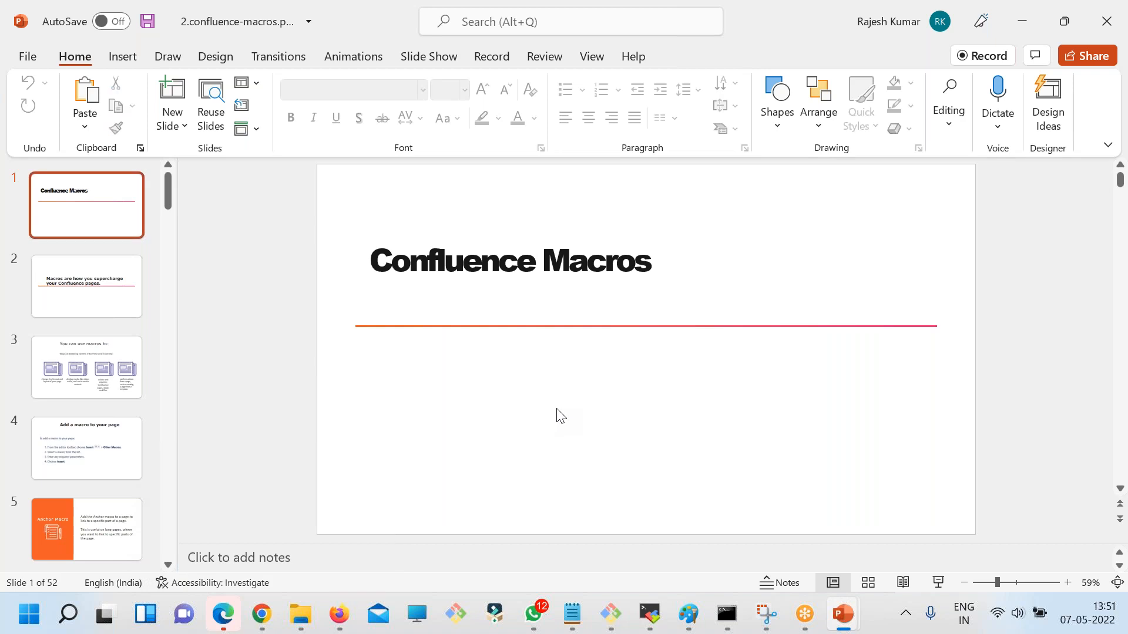
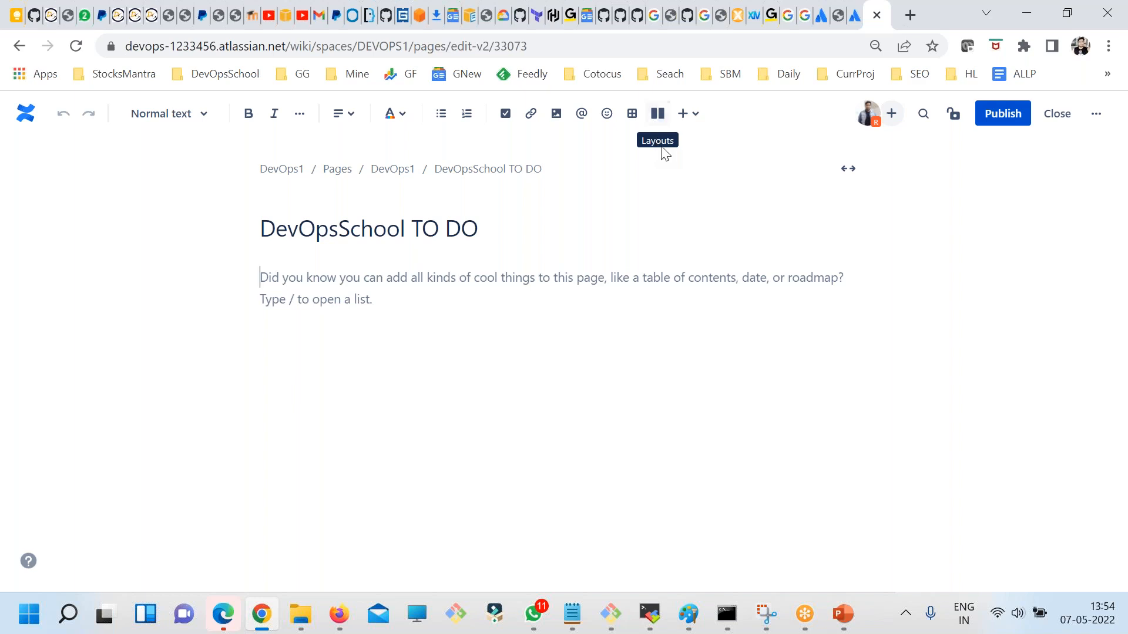
Insert a layout section in the DevOpsSchool TO DO page, try the three-column and sidebar variants, and set it to two equal columns
{"action": "left_click", "coordinate": [657, 115]}
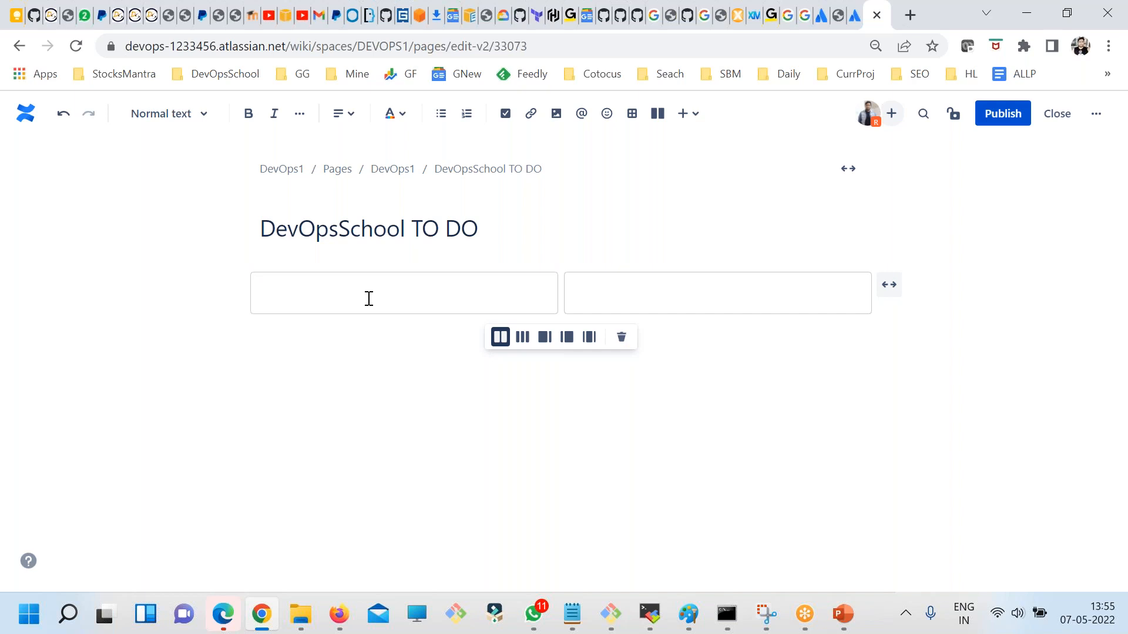
{"action": "left_click", "coordinate": [522, 338]}
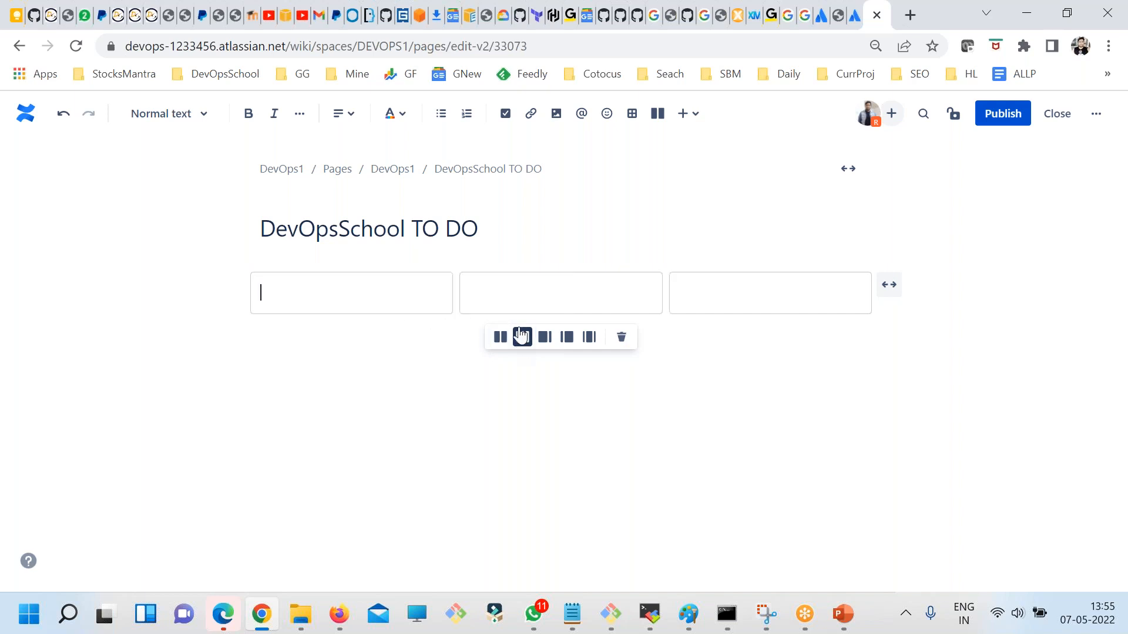
{"action": "left_click", "coordinate": [545, 338]}
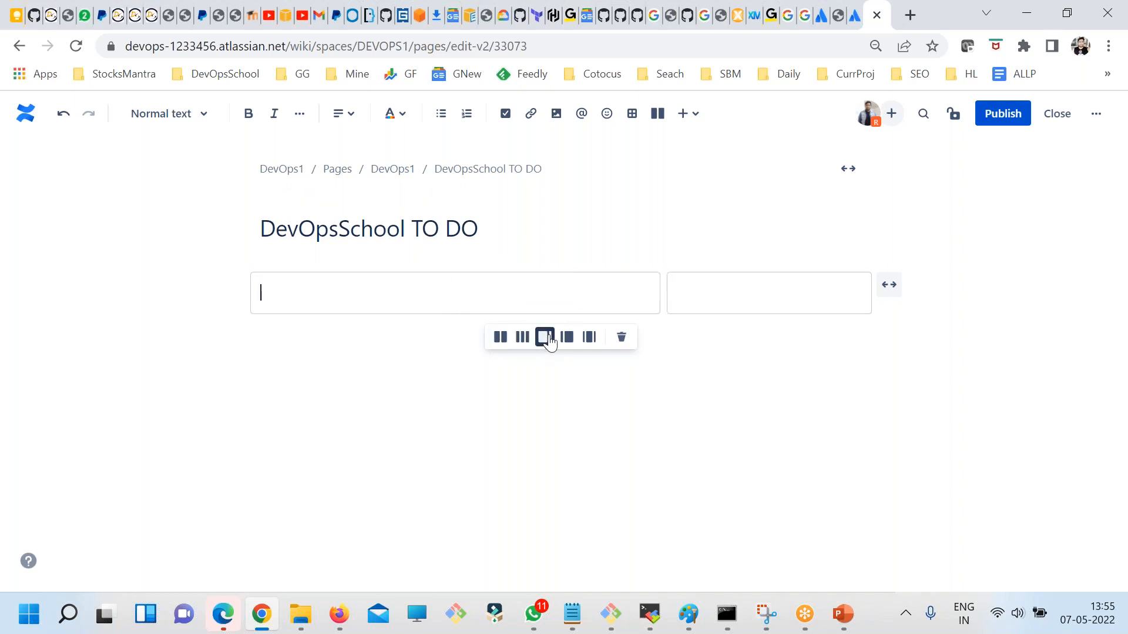
{"action": "left_click", "coordinate": [565, 342]}
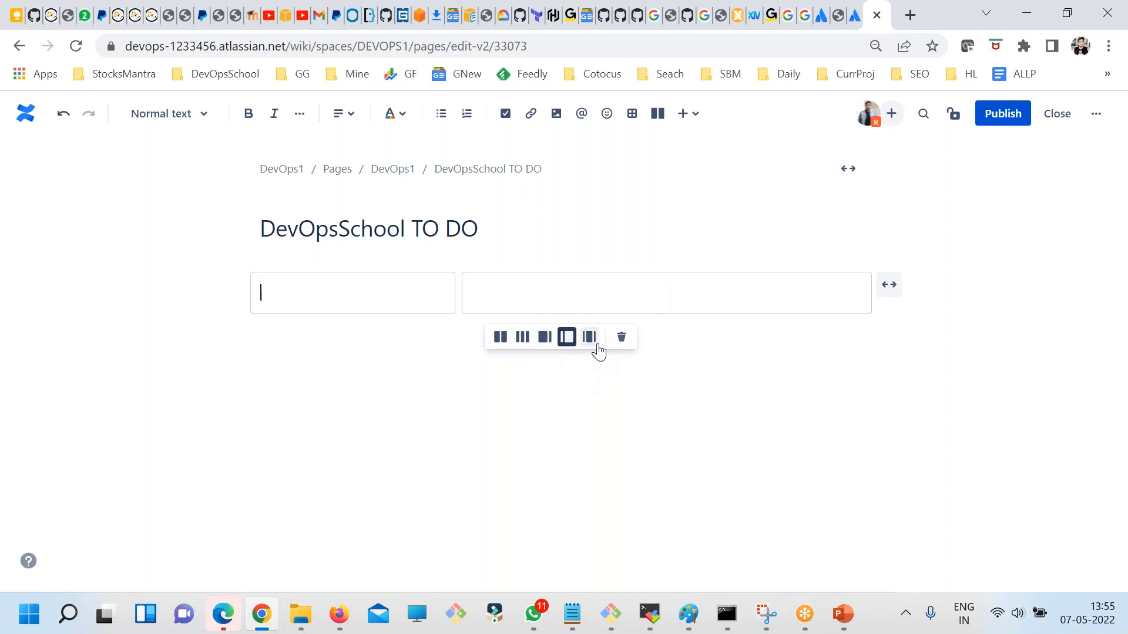
{"action": "left_click", "coordinate": [589, 341]}
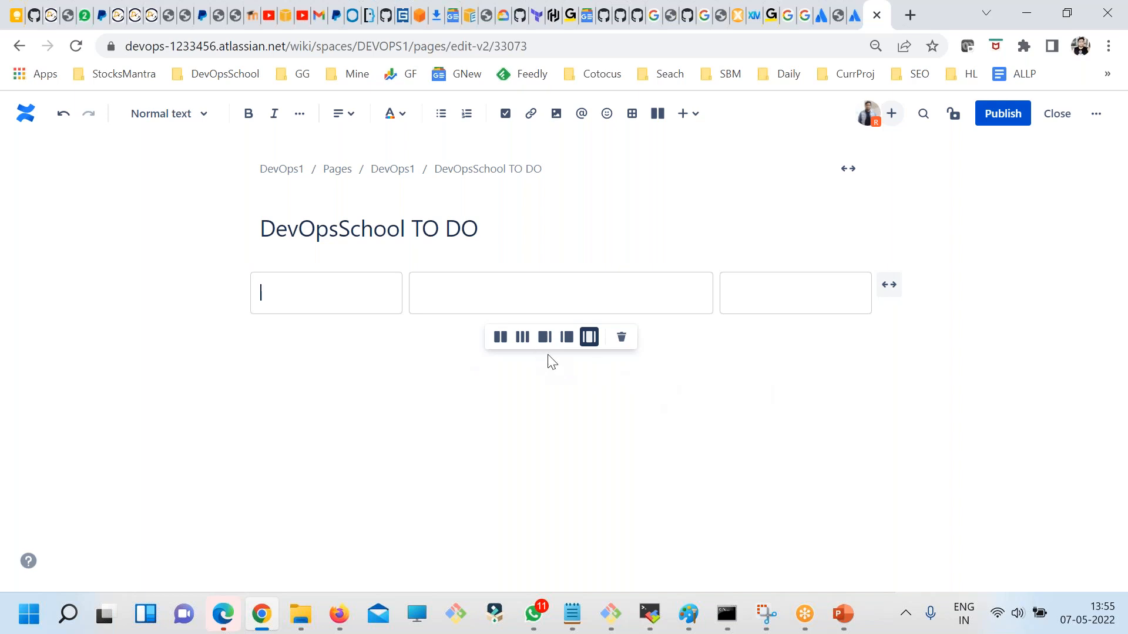
{"action": "left_click", "coordinate": [499, 340]}
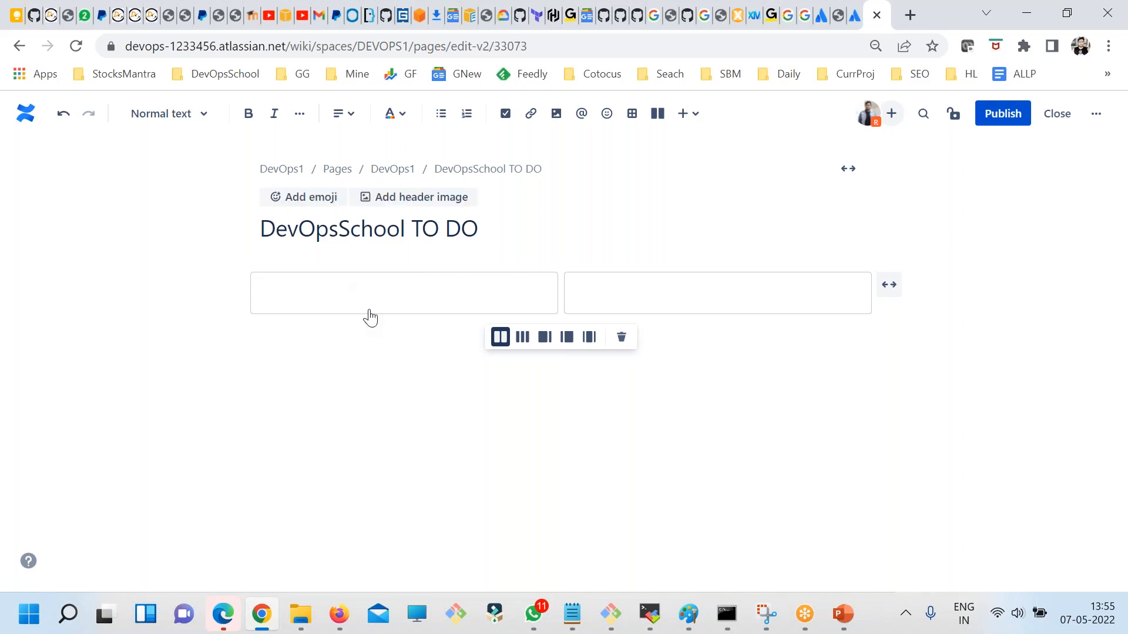
{"action": "left_click", "coordinate": [543, 381]}
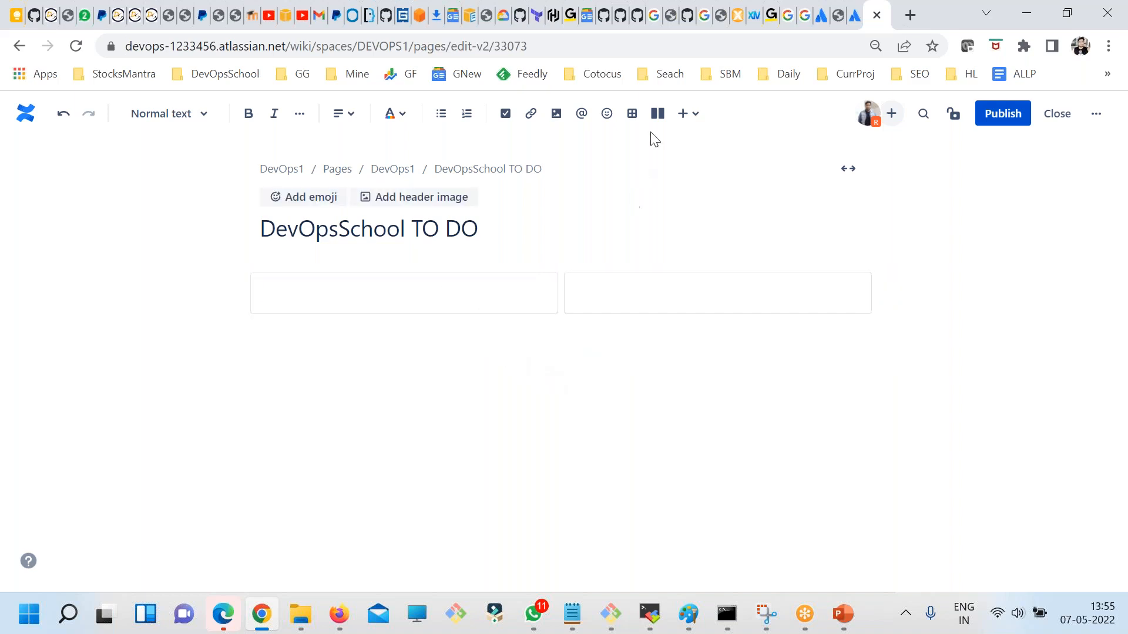
Add two more two-column layout sections below the first one and place the cursor in the sections' cells
{"action": "left_click", "coordinate": [659, 117]}
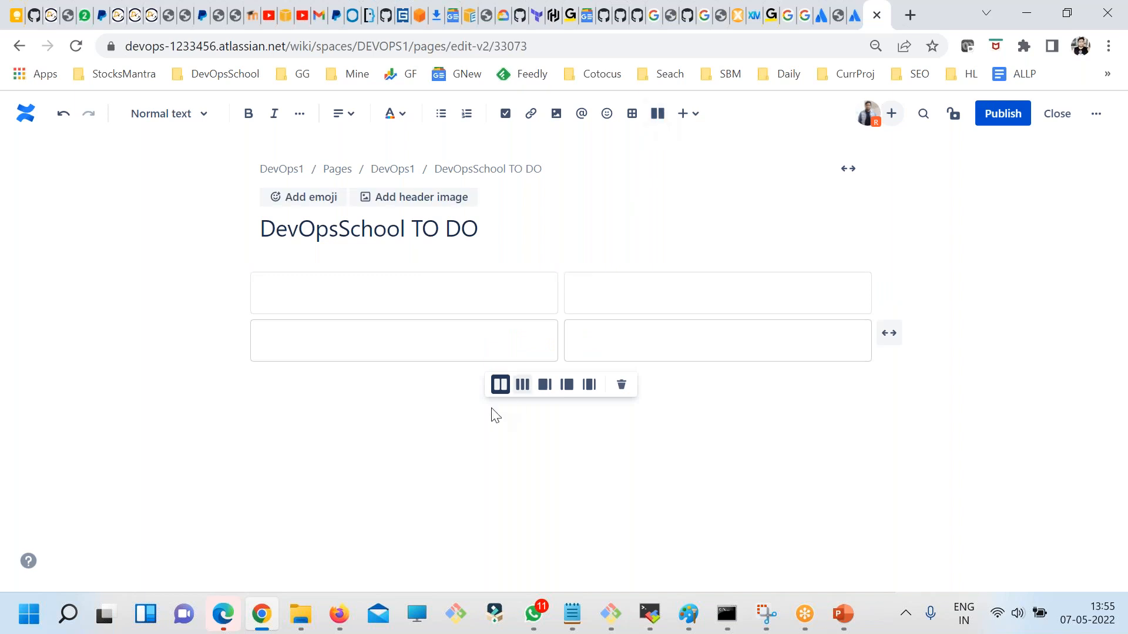
{"action": "left_click", "coordinate": [422, 417]}
{"action": "left_click", "coordinate": [658, 115]}
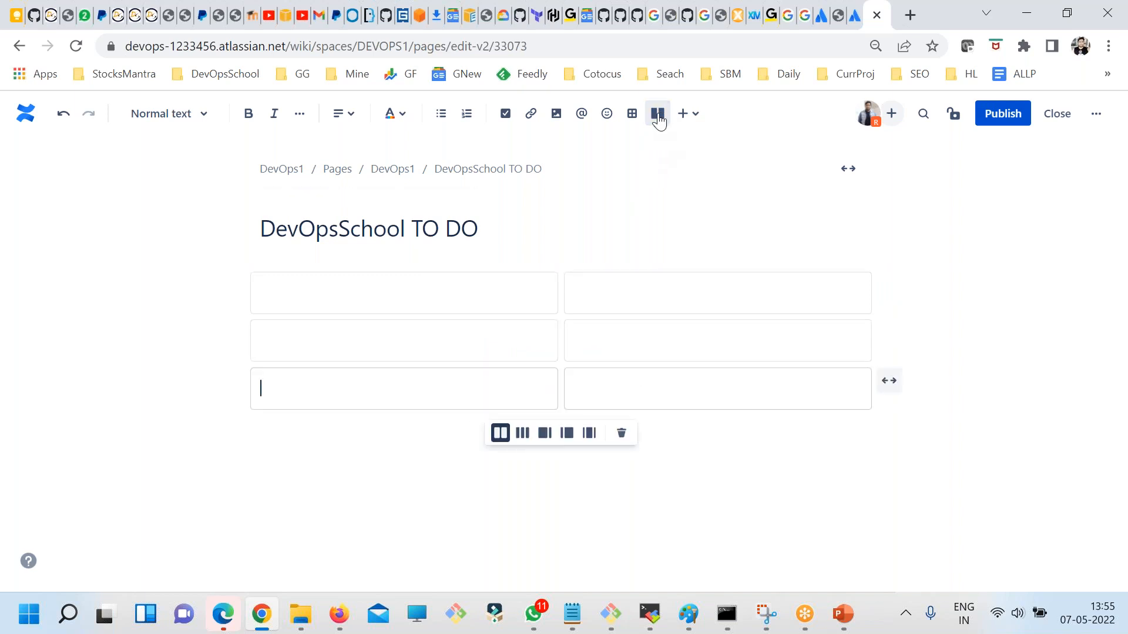
{"action": "left_click", "coordinate": [395, 450]}
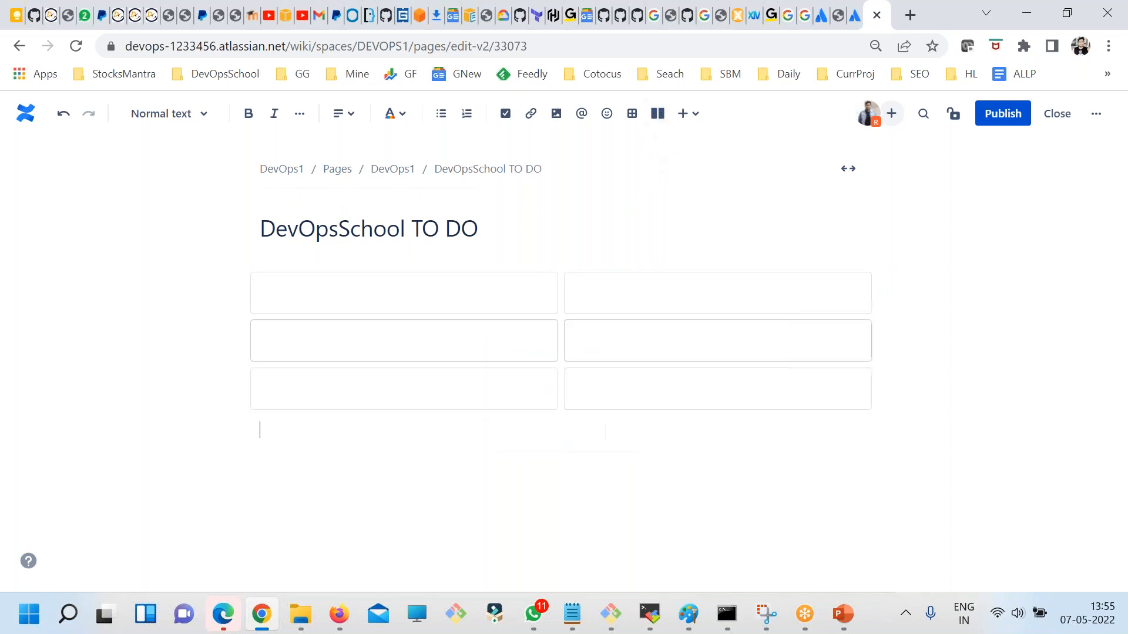
{"action": "left_click", "coordinate": [505, 287]}
{"action": "left_click", "coordinate": [458, 328]}
{"action": "left_click", "coordinate": [624, 332]}
{"action": "left_click", "coordinate": [388, 396]}
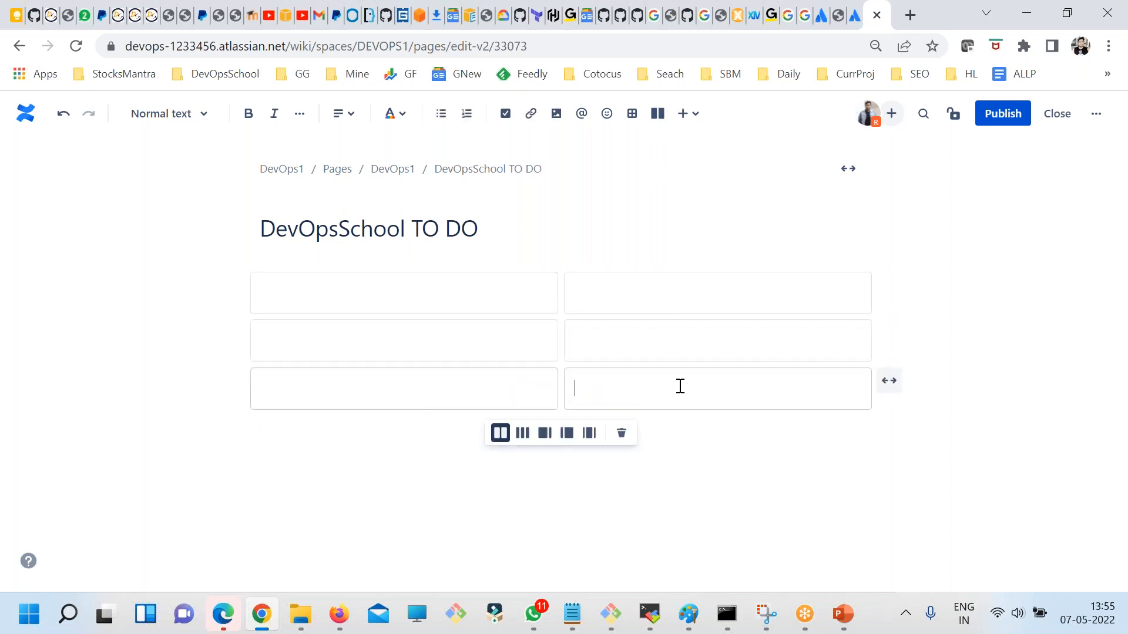
{"action": "left_click", "coordinate": [453, 335]}
{"action": "left_click", "coordinate": [431, 296]}
{"action": "left_click", "coordinate": [406, 362]}
{"action": "left_click", "coordinate": [390, 384]}
{"action": "left_click", "coordinate": [437, 482]}
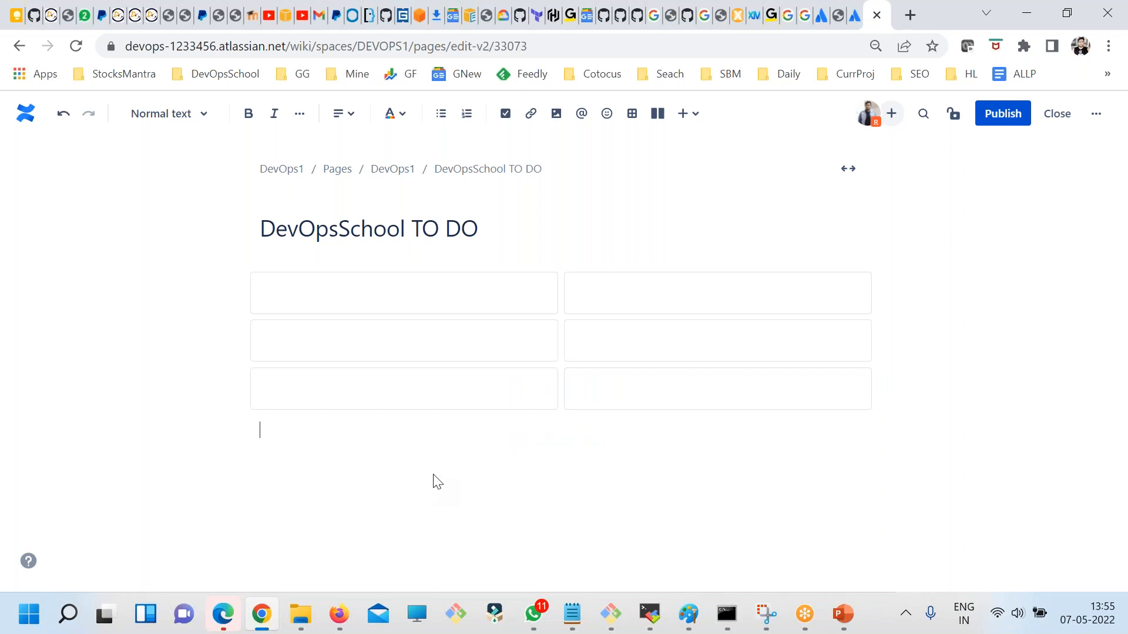
Add the text "Welcome to COL 1" in Heading 1 style to the left cell of the first layout section
{"action": "left_click", "coordinate": [328, 293]}
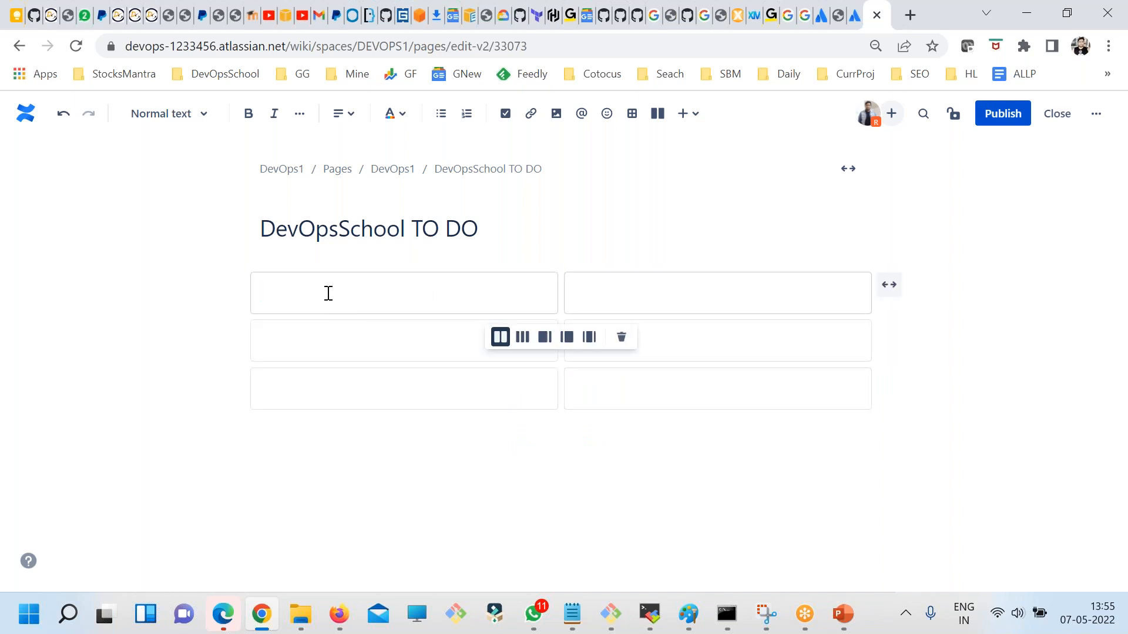
{"action": "left_click", "coordinate": [180, 114]}
{"action": "left_click", "coordinate": [170, 184]}
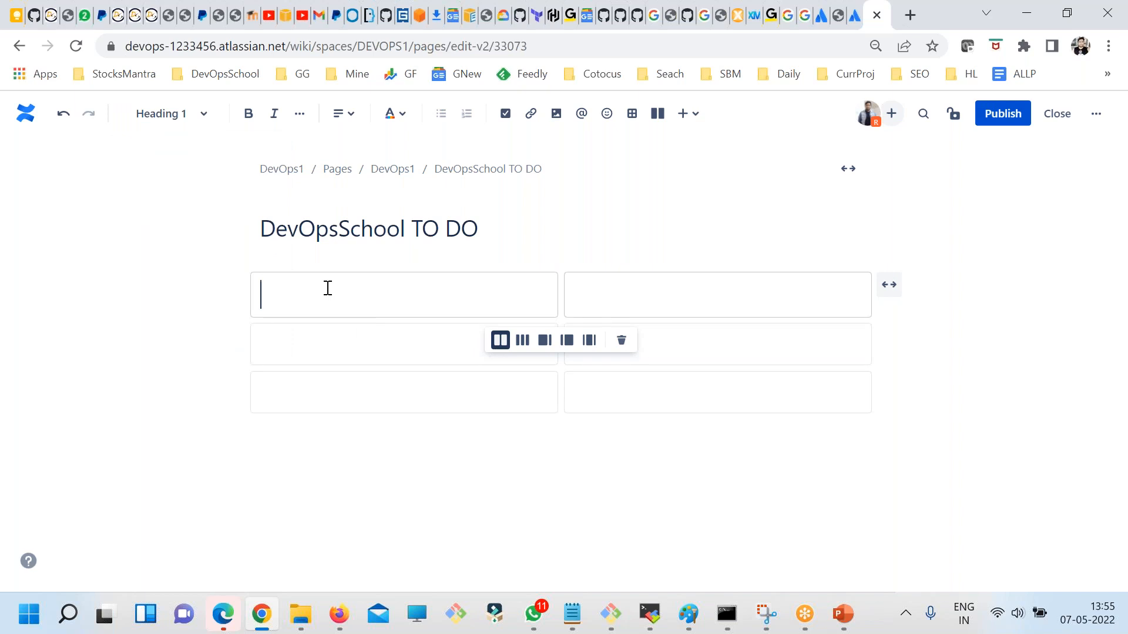
{"action": "type", "text": "Welcome to OLC"}
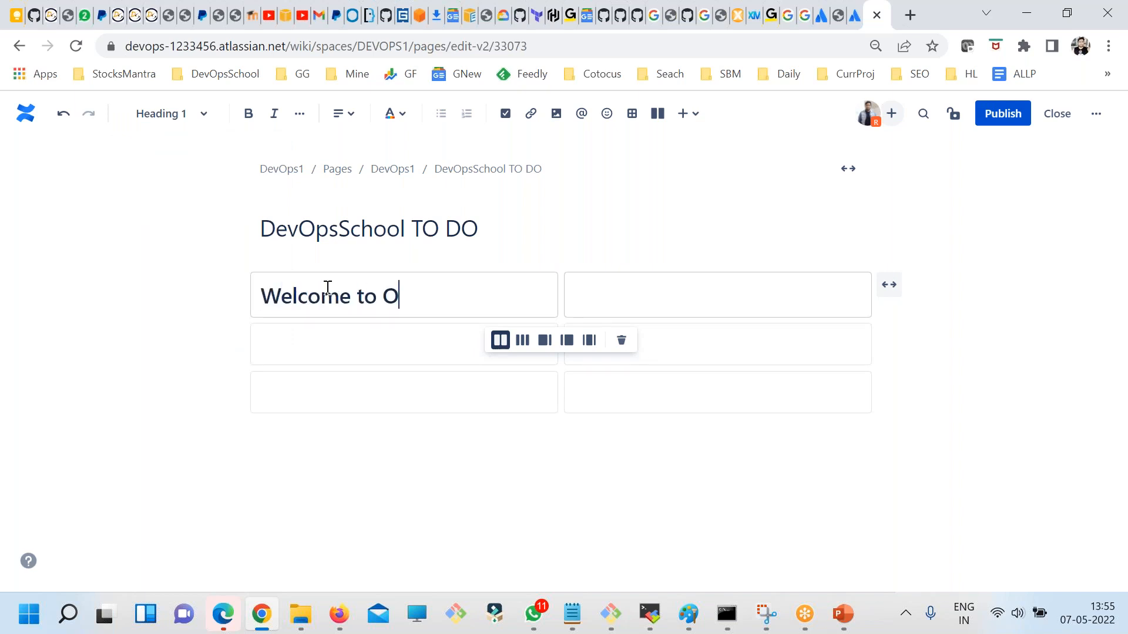
{"action": "key", "text": "BackSpace"}
{"action": "key", "text": "BackSpace"}
{"action": "key", "text": "BackSpace"}
{"action": "type", "text": "COlu"}
{"action": "key", "text": "BackSpace"}
{"action": "key", "text": "BackSpace"}
{"action": "type", "text": "L 1"}
Add the text "Welcome to Col 2" in Heading 1 style to the right cell of the first layout section
{"action": "left_click_drag", "start_coordinate": [327, 287], "coordinate": [614, 285]}
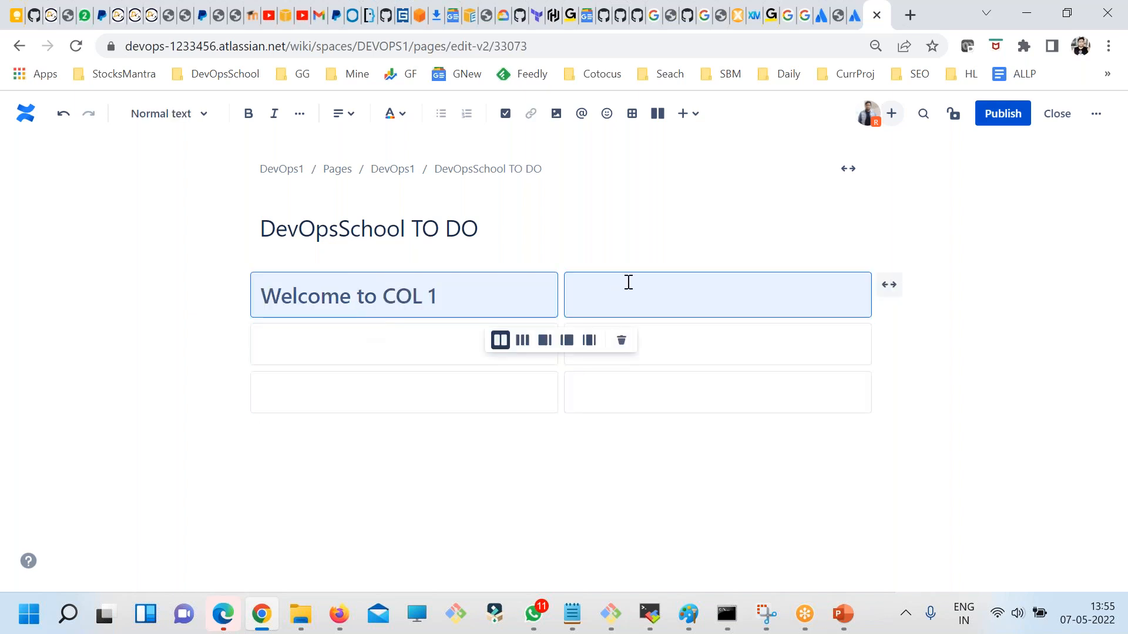
{"action": "left_click", "coordinate": [628, 282]}
{"action": "left_click", "coordinate": [188, 116]}
{"action": "left_click", "coordinate": [203, 193]}
{"action": "left_click", "coordinate": [640, 312]}
{"action": "type", "text": "Weclo"}
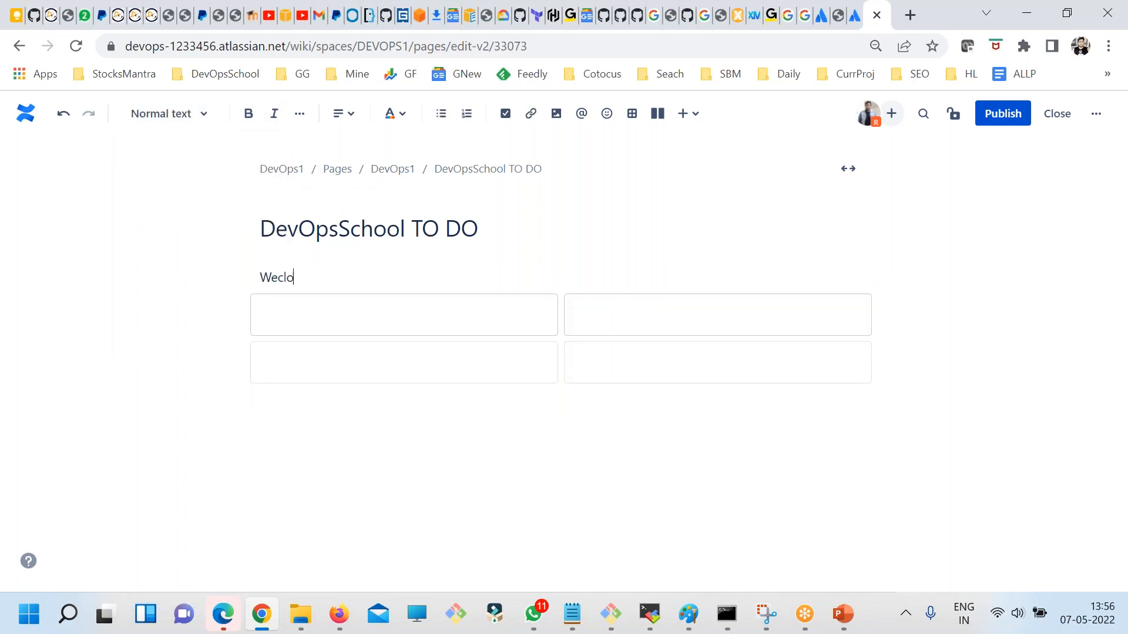
{"action": "key", "text": "ctrl+z"}
{"action": "left_click", "coordinate": [634, 290]}
{"action": "type", "text": "Welcome to Col 2"}
Below the "Welcome to COL 1" heading, add a sentence that gives the author's name and ends "and I am designing this page"
{"action": "left_click", "coordinate": [222, 408]}
{"action": "left_click", "coordinate": [481, 294]}
{"action": "key", "text": "Return"}
{"action": "type", "text": "My Name is R"}
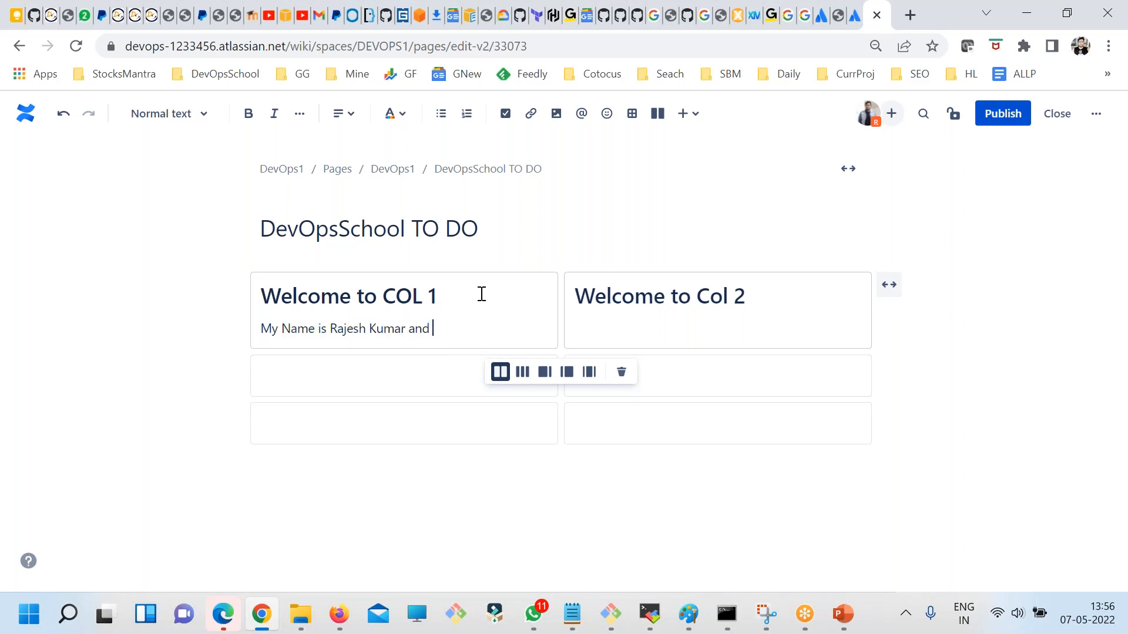
{"action": "type", "text": "ajesh Kumar and I am designing this page"}
Add a "Blog Post 1" heading below the "Welcome to Col 2" heading
{"action": "left_click", "coordinate": [606, 343]}
{"action": "left_click", "coordinate": [837, 305]}
{"action": "key", "text": "Return"}
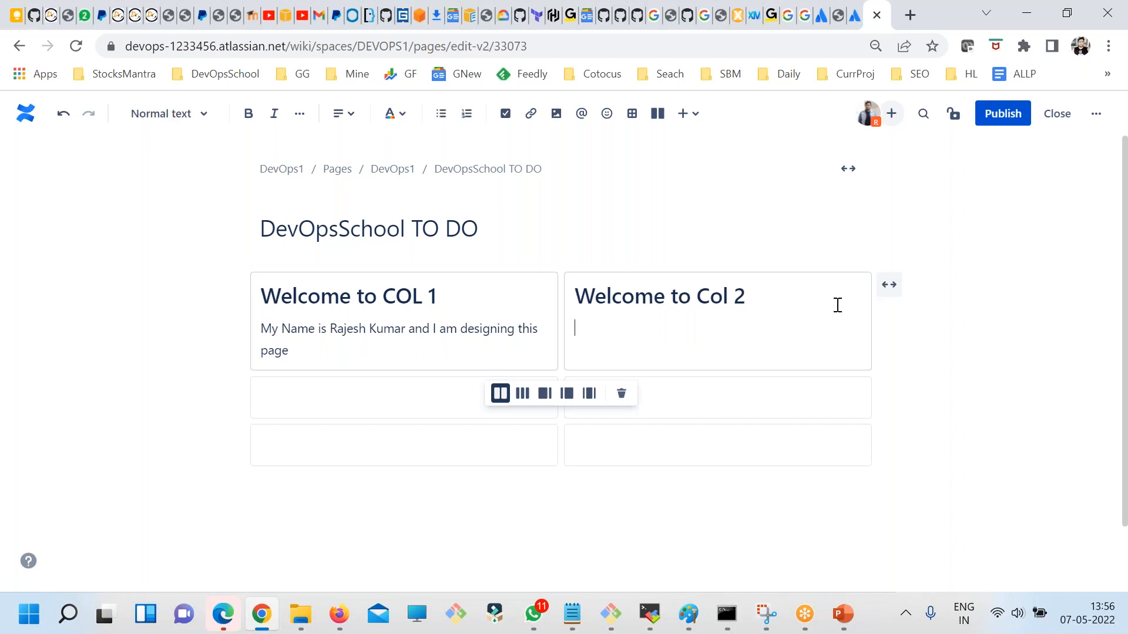
{"action": "type", "text": "# Blog Post 1"}
Replace the "Blog Post 1" heading under "Welcome to Col 2" with a copy of the sentence from the COL 1 cell
{"action": "left_click", "coordinate": [330, 341]}
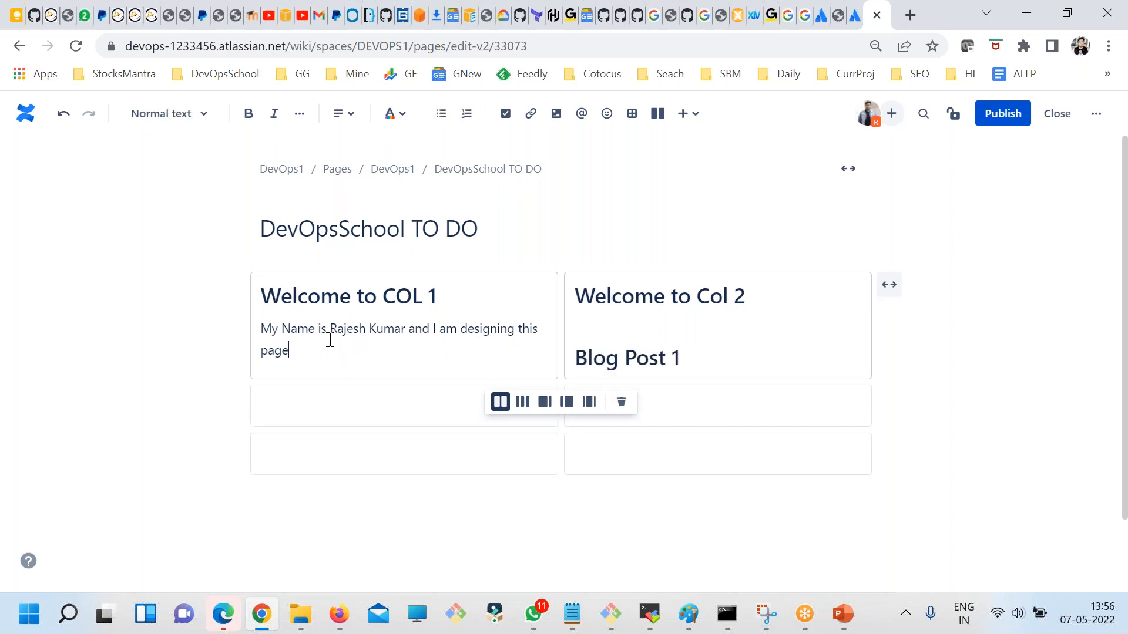
{"action": "left_click_drag", "start_coordinate": [330, 340], "coordinate": [262, 315]}
{"action": "key", "text": "ctrl+c"}
{"action": "left_click_drag", "start_coordinate": [685, 357], "coordinate": [574, 320]}
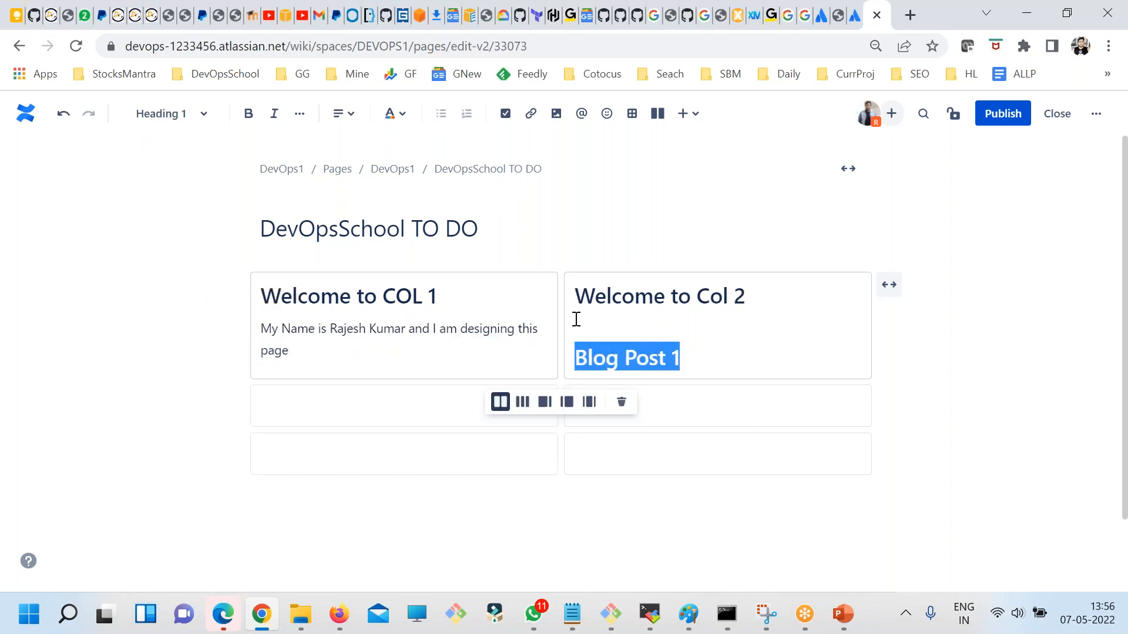
{"action": "key", "text": "BackSpace"}
{"action": "key", "text": "BackSpace"}
{"action": "key", "text": "BackSpace"}
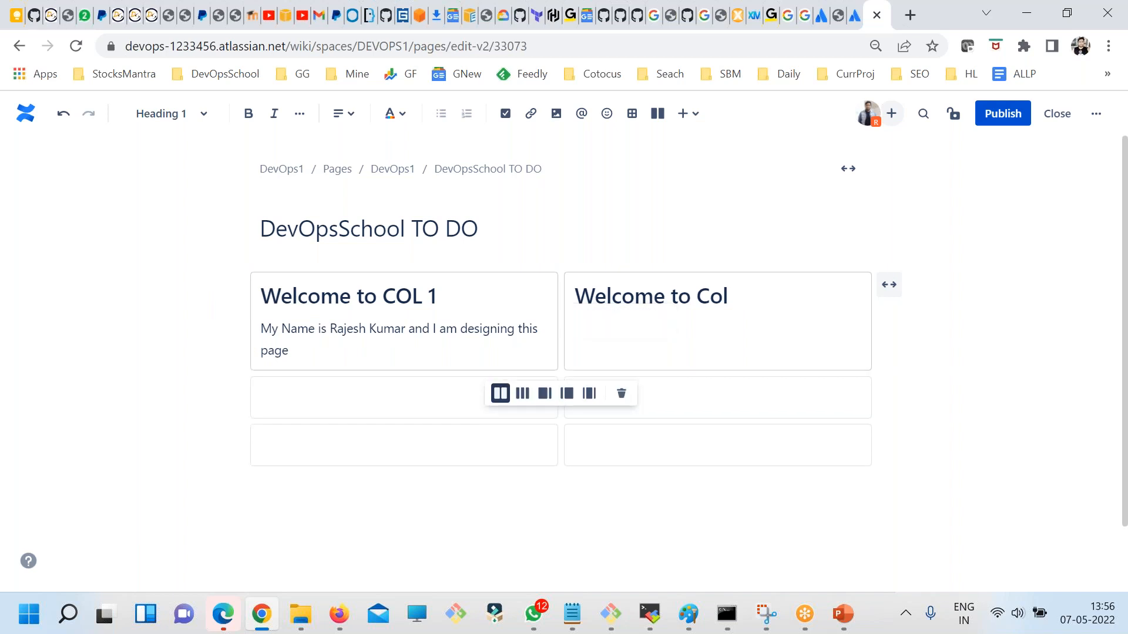
{"action": "key", "text": "ctrl+z"}
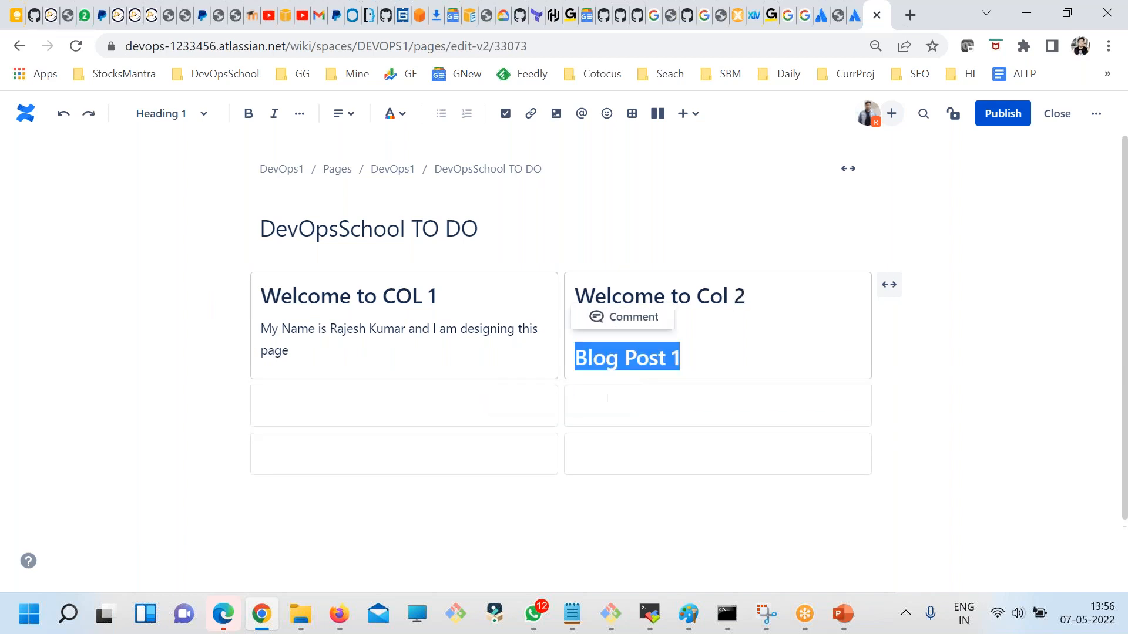
{"action": "left_click", "coordinate": [747, 349]}
{"action": "key", "text": "BackSpace"}
{"action": "key", "text": "BackSpace"}
{"action": "key", "text": "BackSpace"}
{"action": "key", "text": "BackSpace"}
{"action": "key", "text": "BackSpace"}
{"action": "key", "text": "BackSpace"}
{"action": "key", "text": "BackSpace"}
{"action": "key", "text": "BackSpace"}
{"action": "key", "text": "BackSpace"}
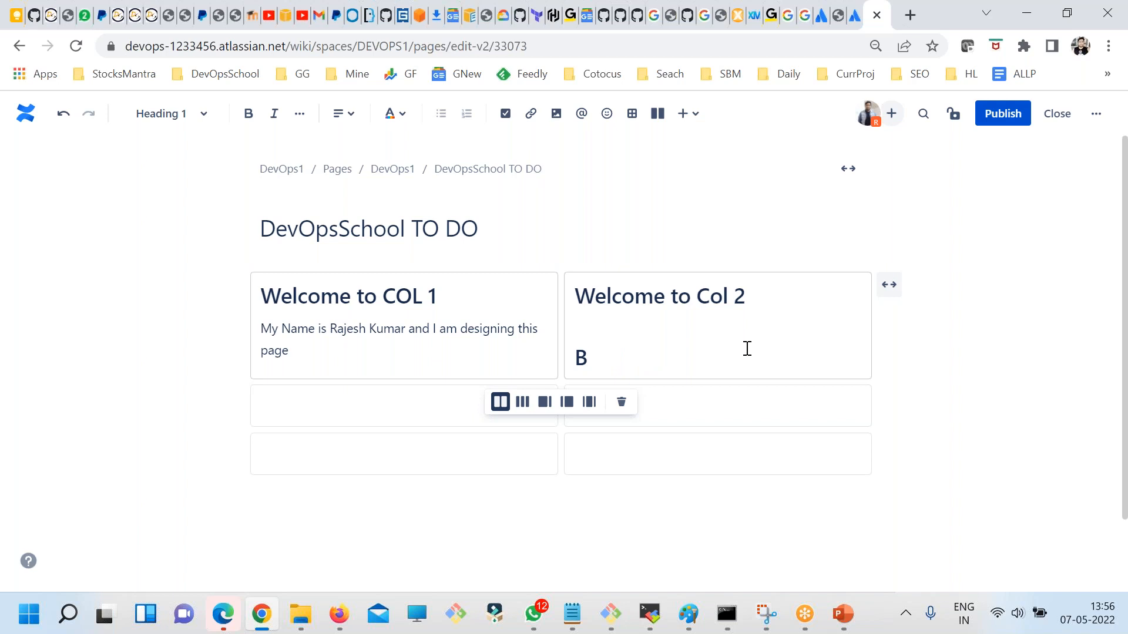
{"action": "key", "text": "BackSpace"}
{"action": "key", "text": "BackSpace"}
{"action": "key", "text": "BackSpace"}
{"action": "key", "text": "Return"}
{"action": "key", "text": "ctrl+v"}
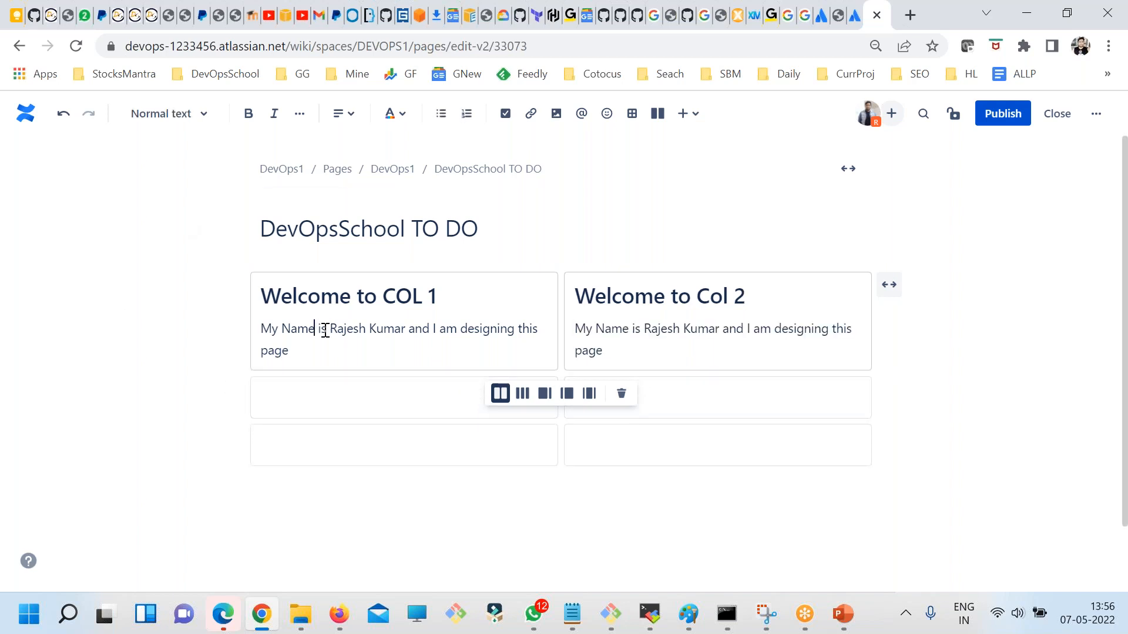
Insert a table below the sentence in the COL 1 cell and look through the cell options of its first header cell
{"action": "key", "text": "Return"}
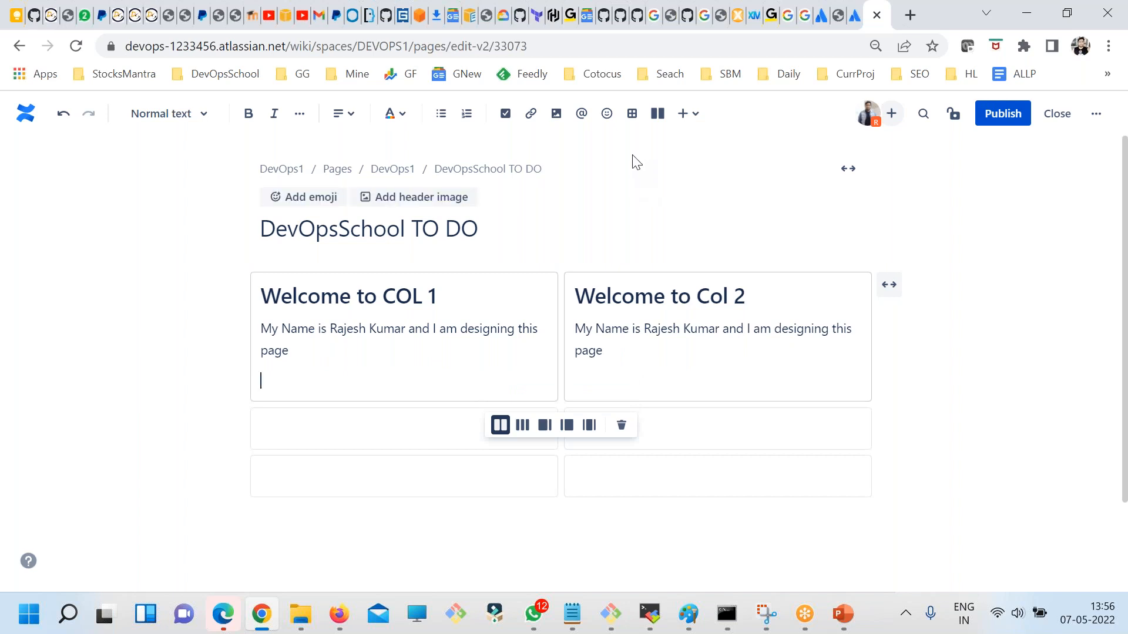
{"action": "left_click", "coordinate": [632, 114]}
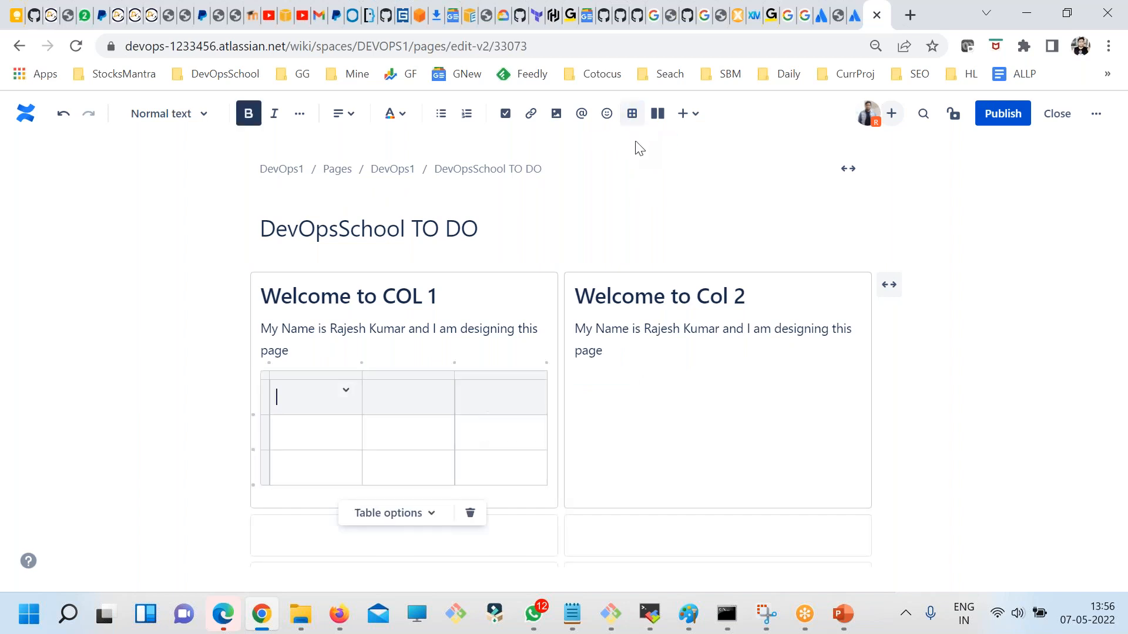
{"action": "left_click", "coordinate": [348, 392]}
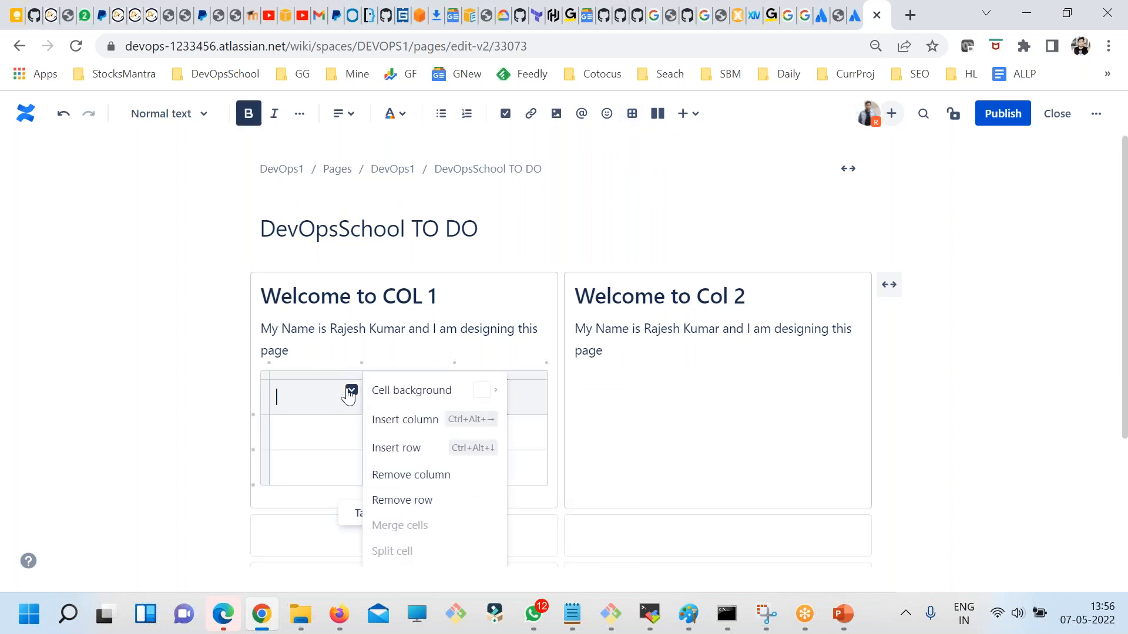
{"action": "left_click", "coordinate": [297, 440]}
{"action": "left_click", "coordinate": [410, 441]}
{"action": "left_click", "coordinate": [340, 399]}
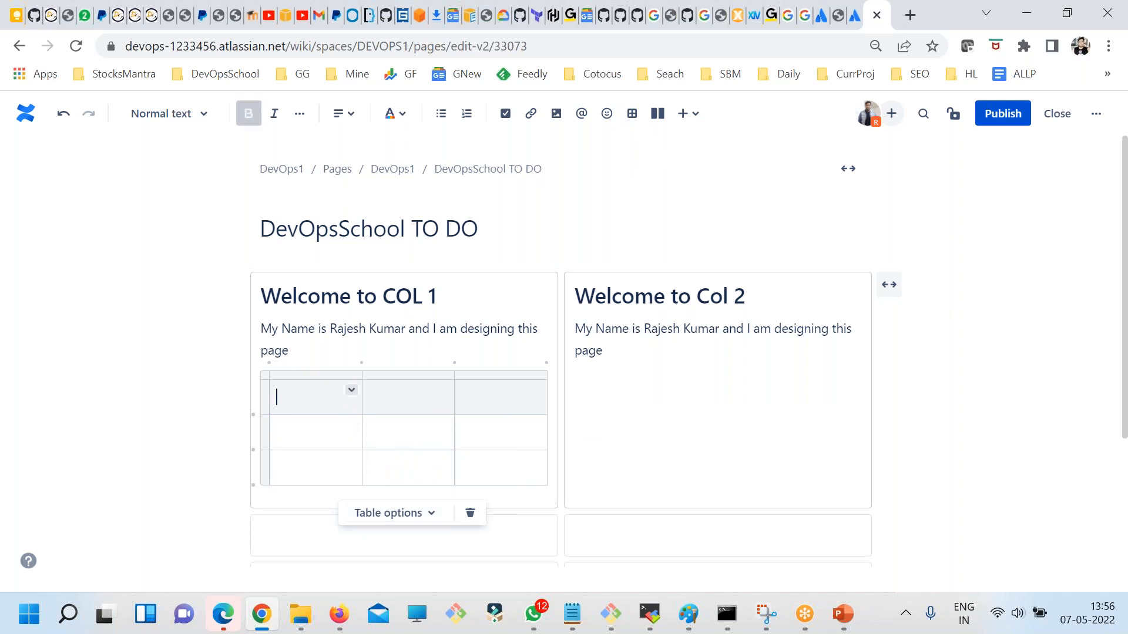
{"action": "left_click", "coordinate": [352, 390]}
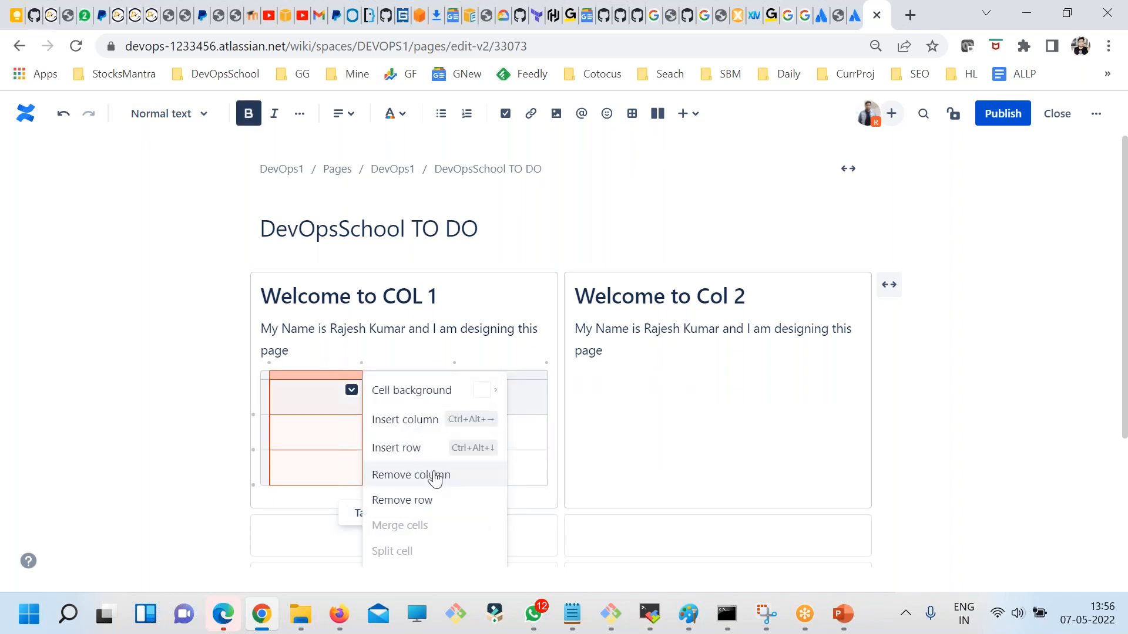
{"action": "left_click", "coordinate": [345, 425]}
{"action": "left_click", "coordinate": [382, 398]}
Fill the table's header row with Name, age and City, and the first data row with a first name, 18 and Bangalore
{"action": "left_click", "coordinate": [294, 404]}
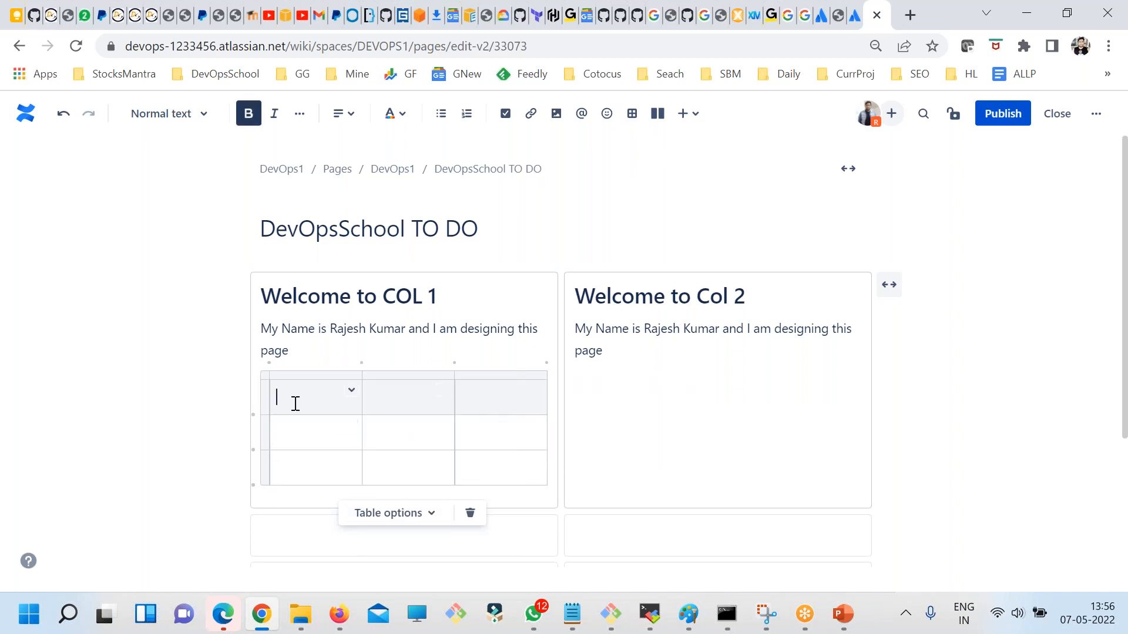
{"action": "type", "text": "Name"}
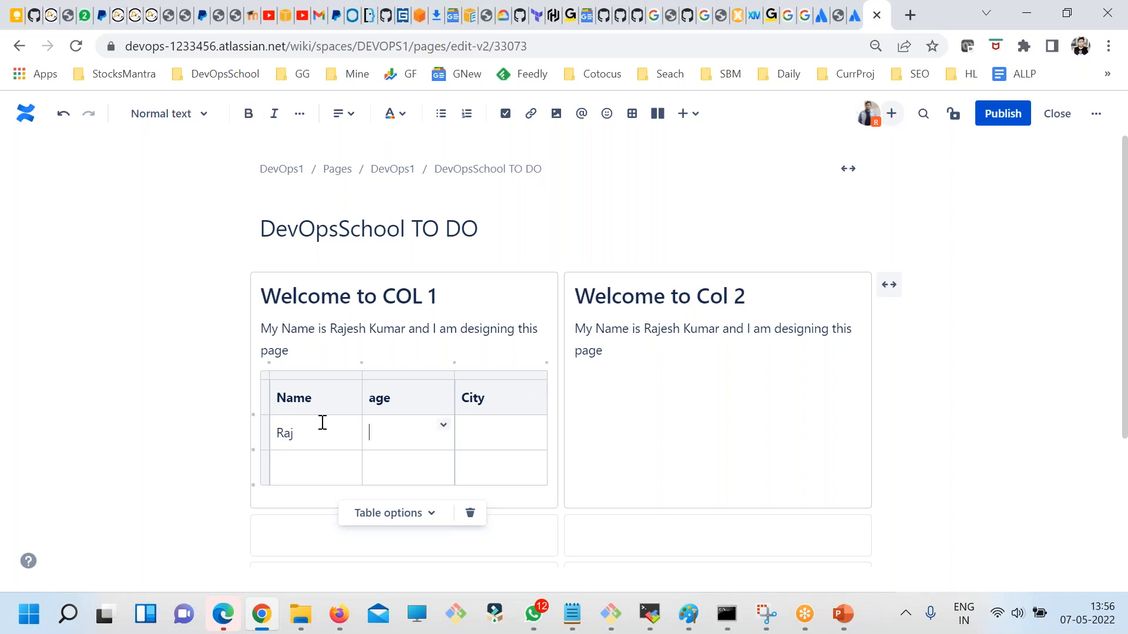
{"action": "key", "text": "Tab"}
{"action": "type", "text": "Bangalore"}
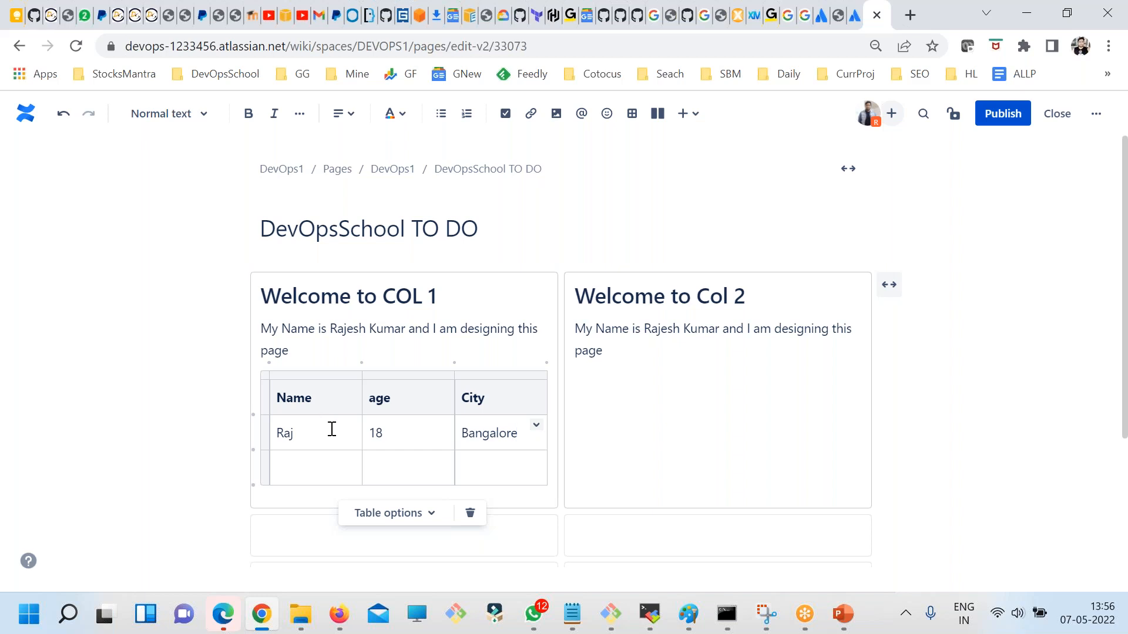
{"action": "left_click", "coordinate": [653, 431]}
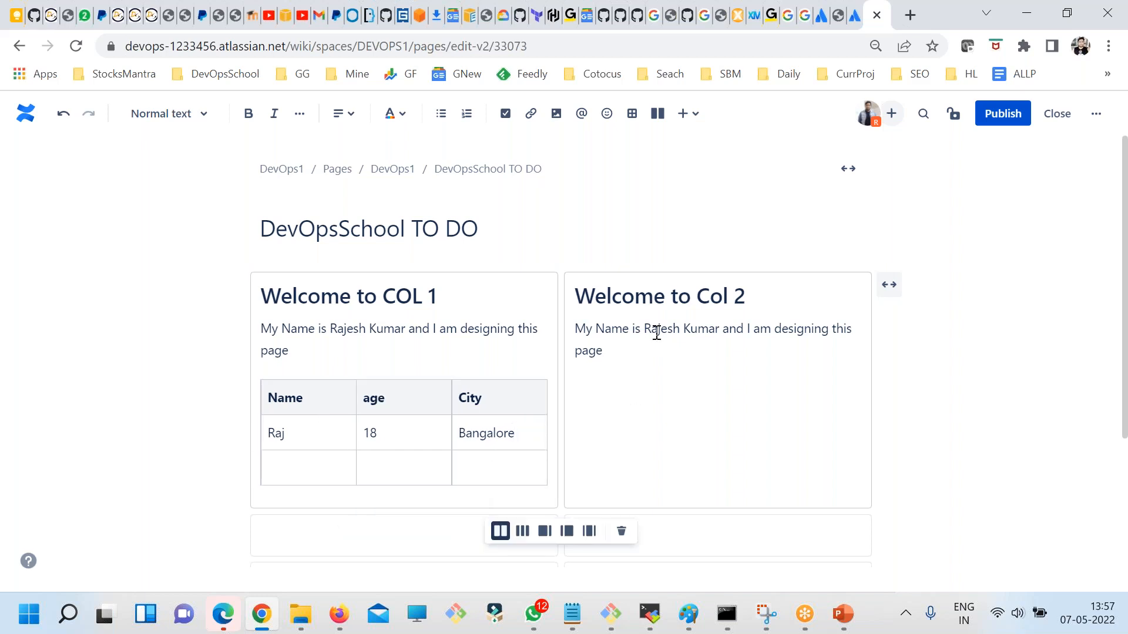
{"action": "left_click", "coordinate": [685, 115]}
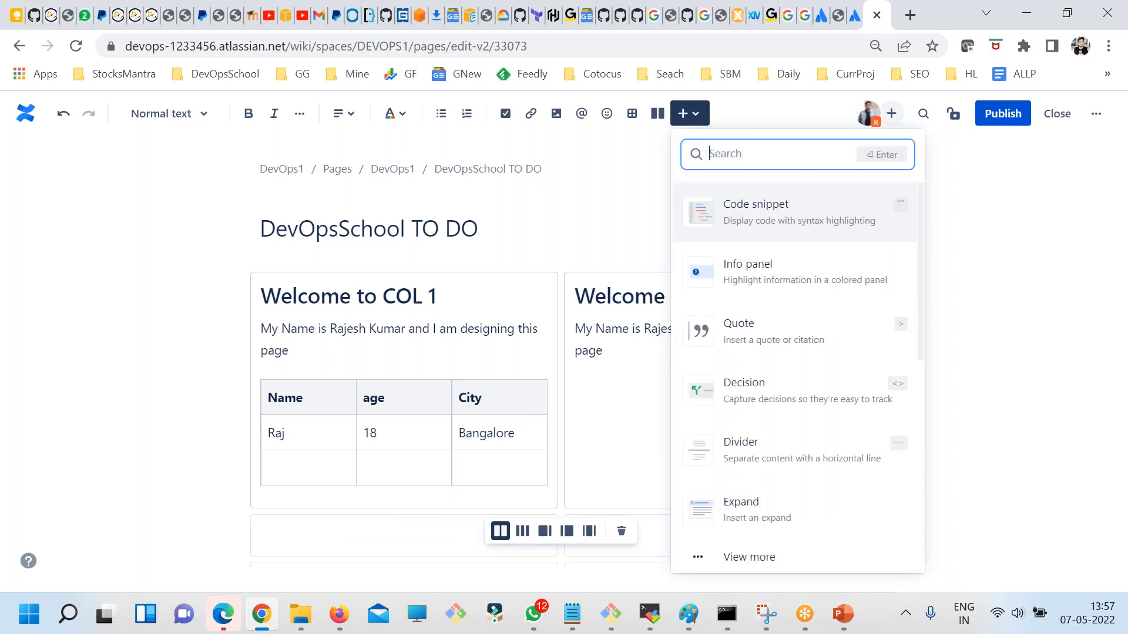
{"action": "left_click", "coordinate": [744, 218]}
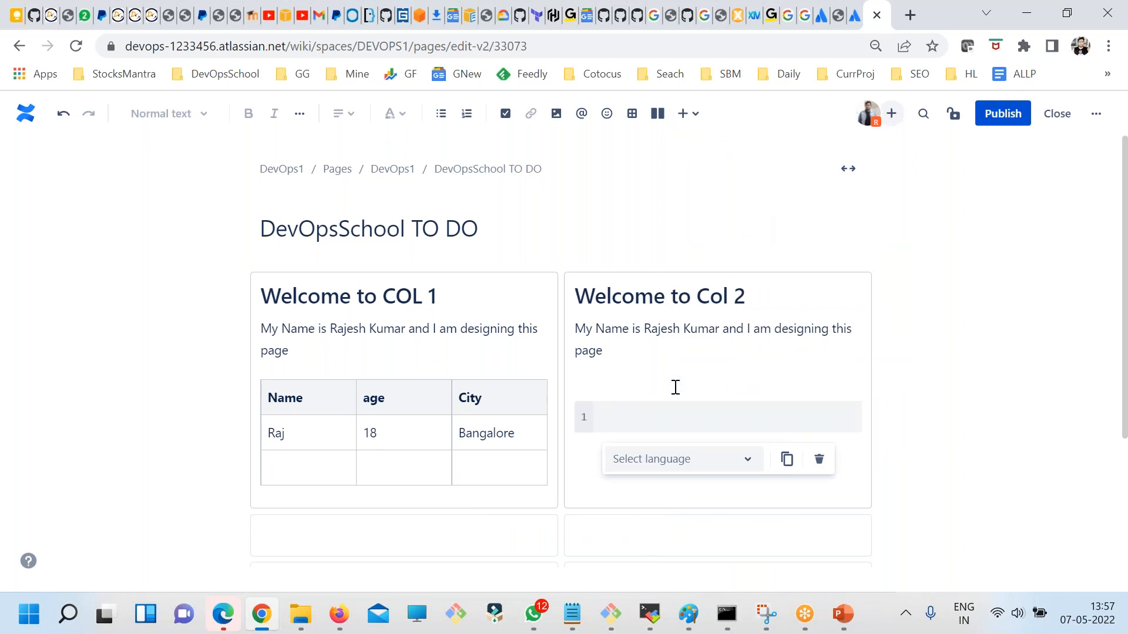
{"action": "key", "text": "ctrl+z"}
Insert a code snippet block in the left cell of the second layout section
{"action": "scroll", "coordinate": [435, 488], "scroll_direction": "down", "scroll_amount": 2}
{"action": "left_click", "coordinate": [363, 451]}
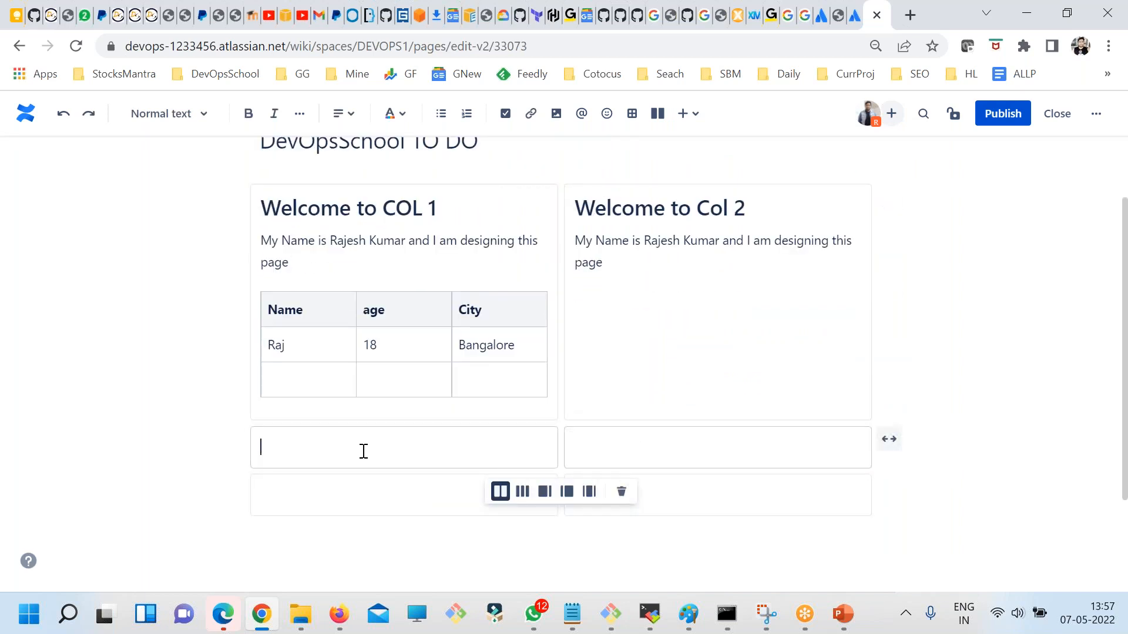
{"action": "left_click", "coordinate": [689, 114]}
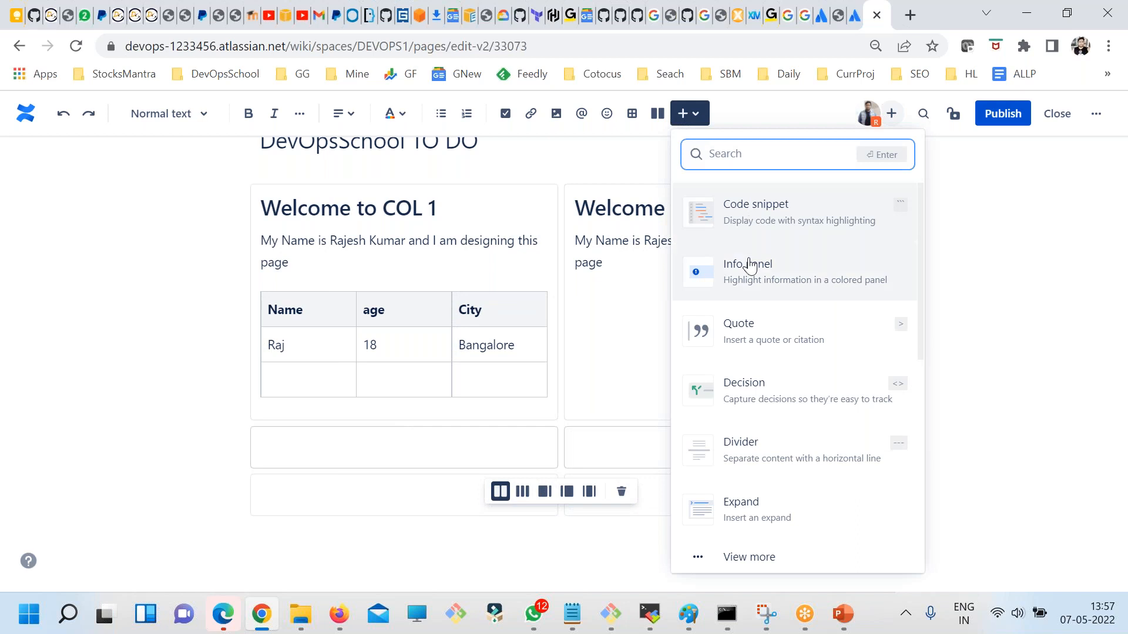
{"action": "left_click", "coordinate": [746, 221]}
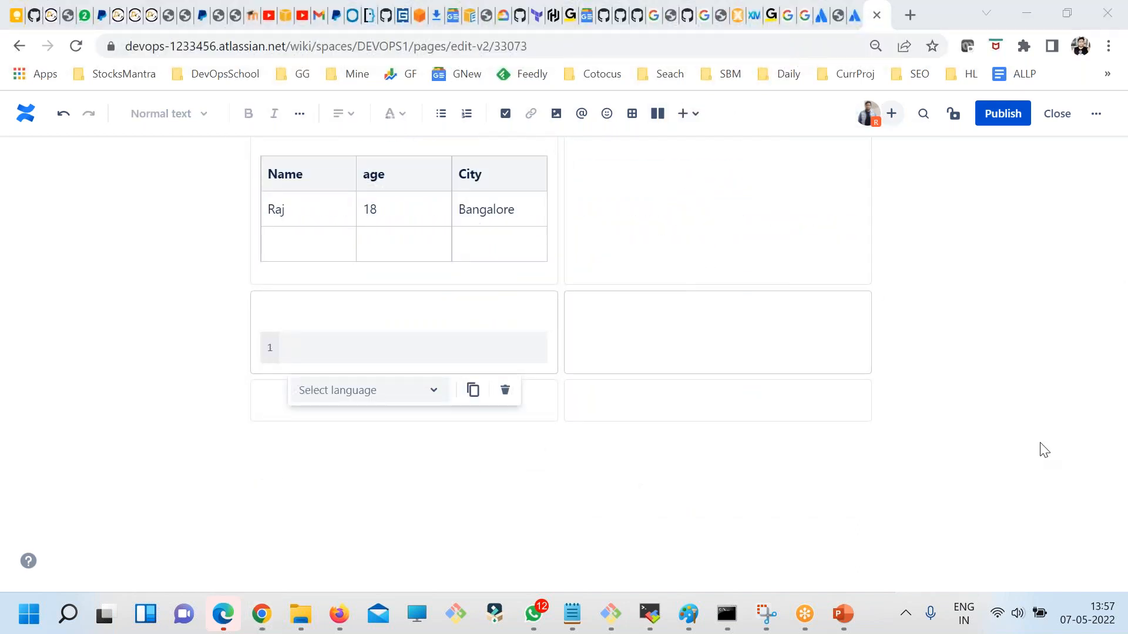
Search Google for "html example program" in a new browser tab and open the W3Schools HTML Examples page
{"action": "left_click", "coordinate": [911, 15]}
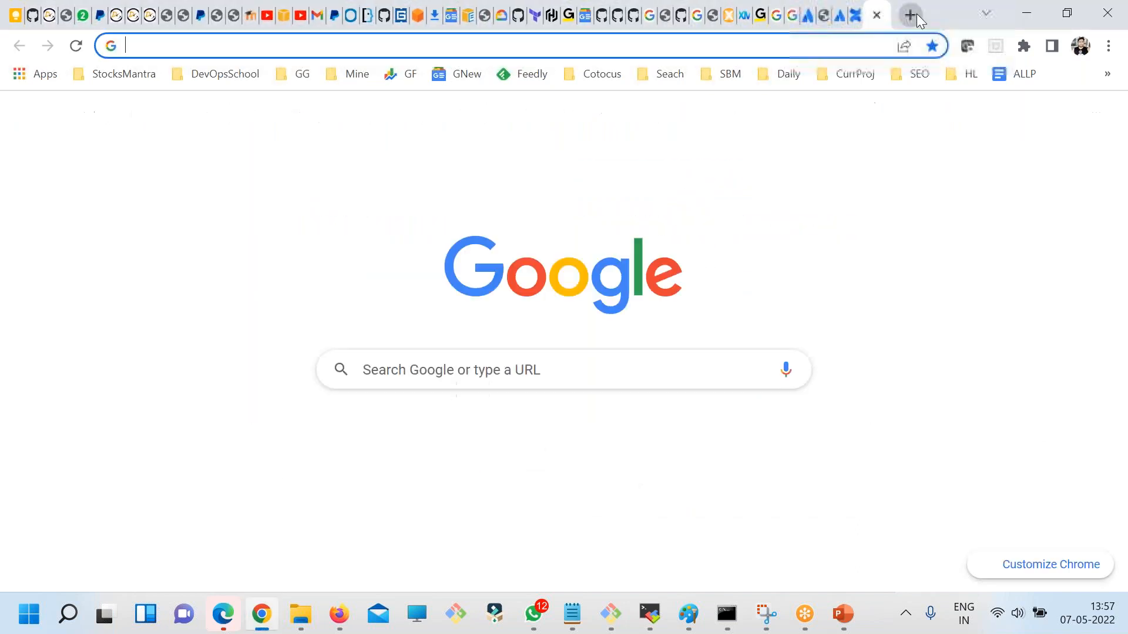
{"action": "type", "text": "HTML exaple"}
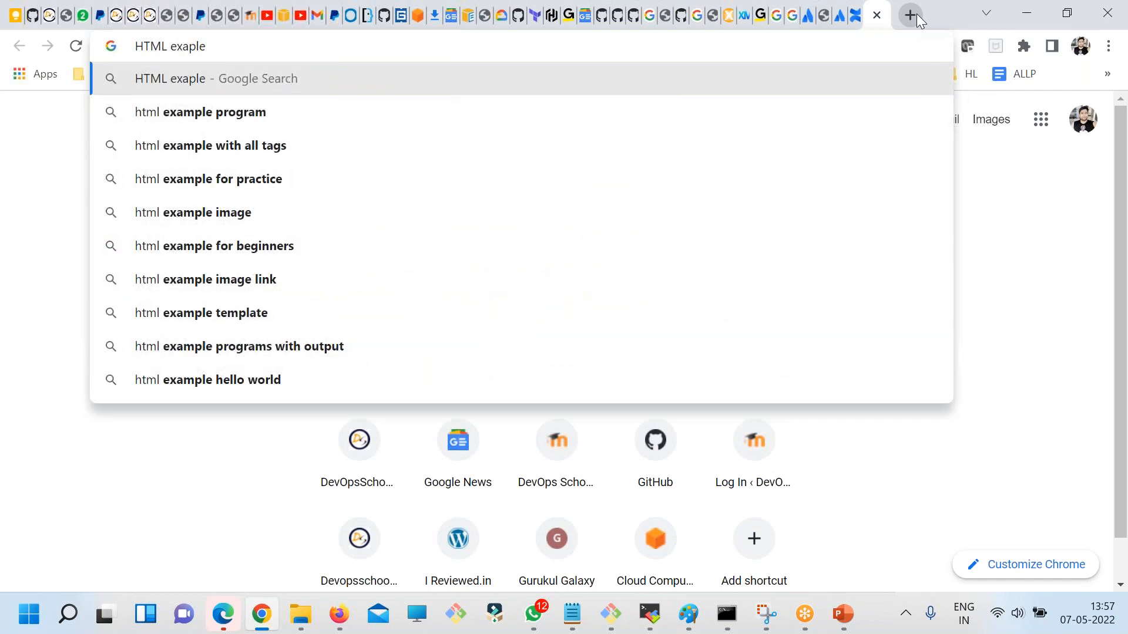
{"action": "key", "text": "Down"}
{"action": "key", "text": "Return"}
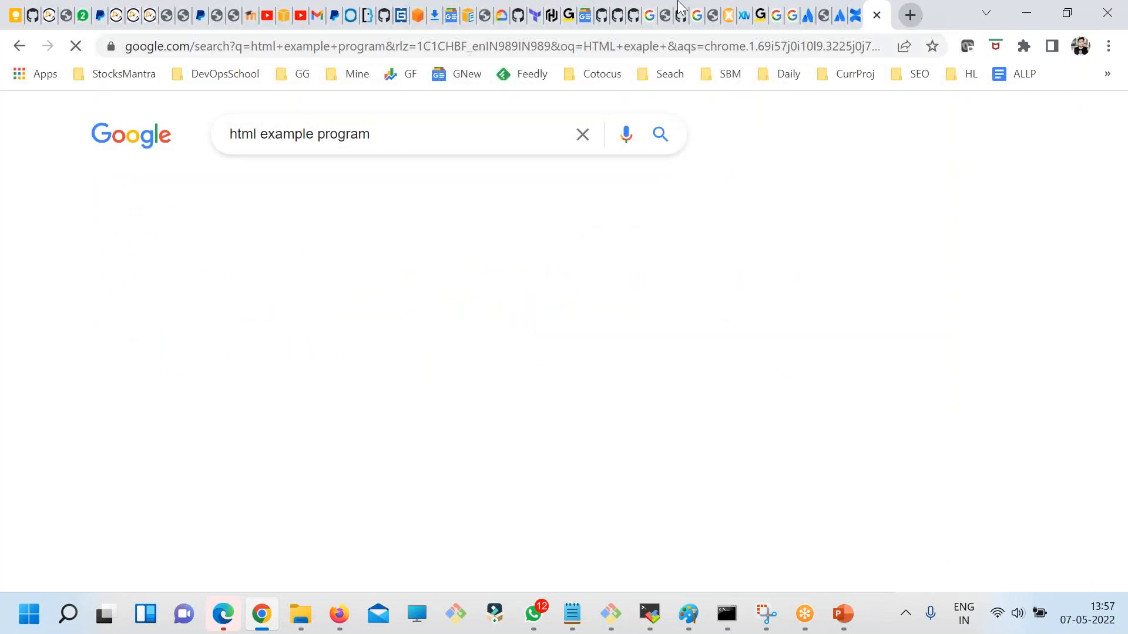
{"action": "left_click", "coordinate": [260, 294]}
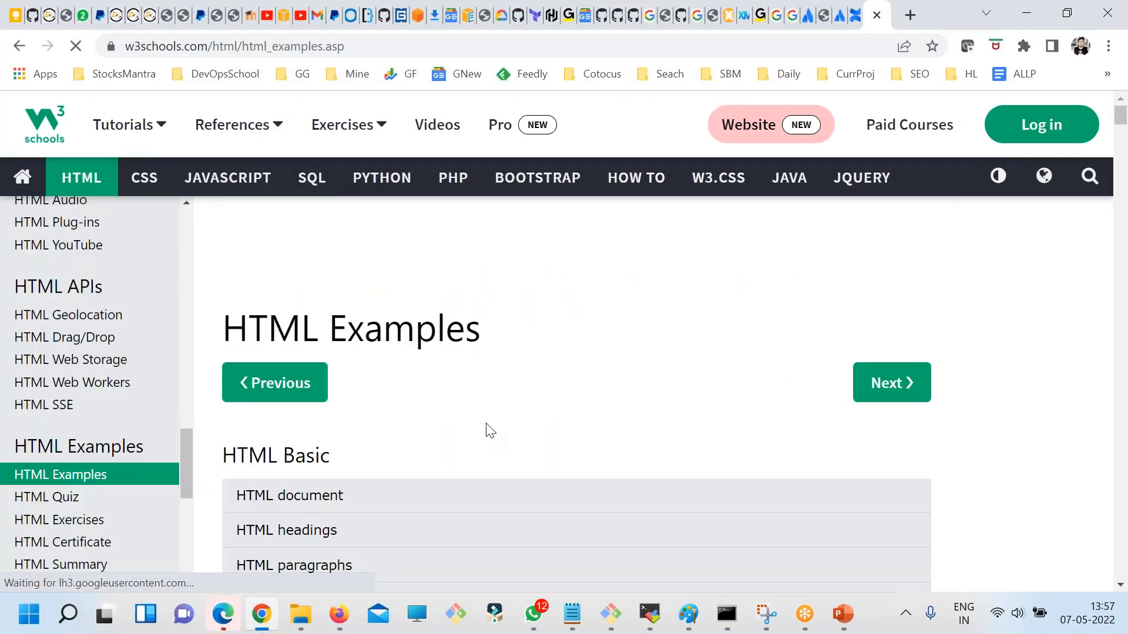
Open the explained examples for HTML Styles from the examples list and view the first example on that page
{"action": "scroll", "coordinate": [459, 405], "scroll_direction": "down", "scroll_amount": 5}
{"action": "scroll", "coordinate": [263, 455], "scroll_direction": "down", "scroll_amount": 10}
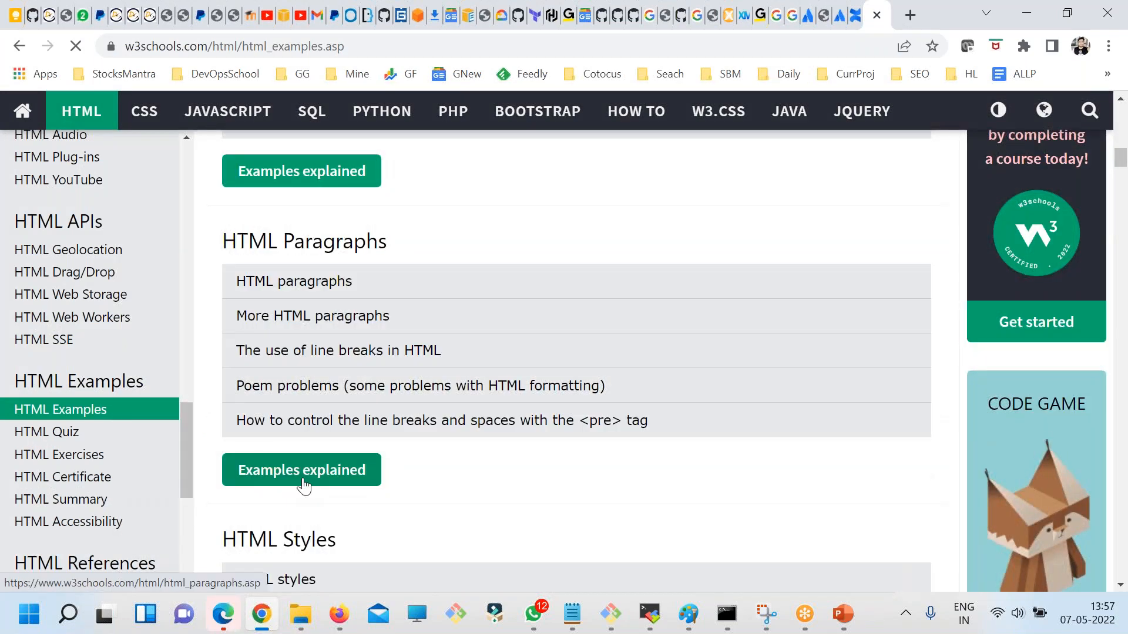
{"action": "scroll", "coordinate": [304, 487], "scroll_direction": "down", "scroll_amount": 5}
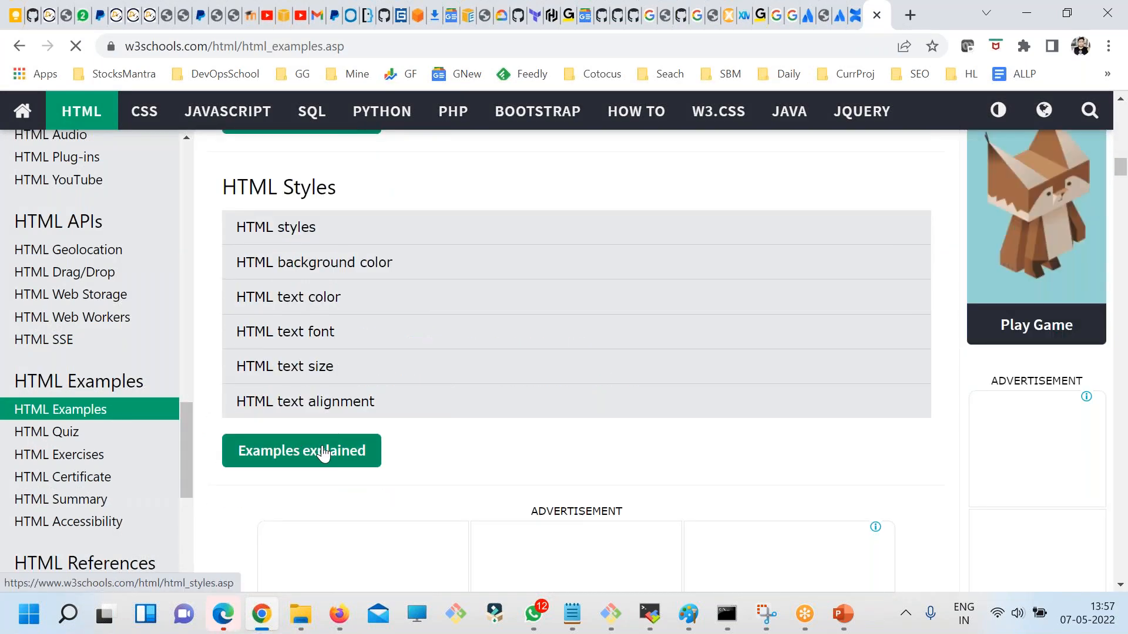
{"action": "left_click", "coordinate": [323, 450]}
{"action": "scroll", "coordinate": [415, 454], "scroll_direction": "down", "scroll_amount": 5}
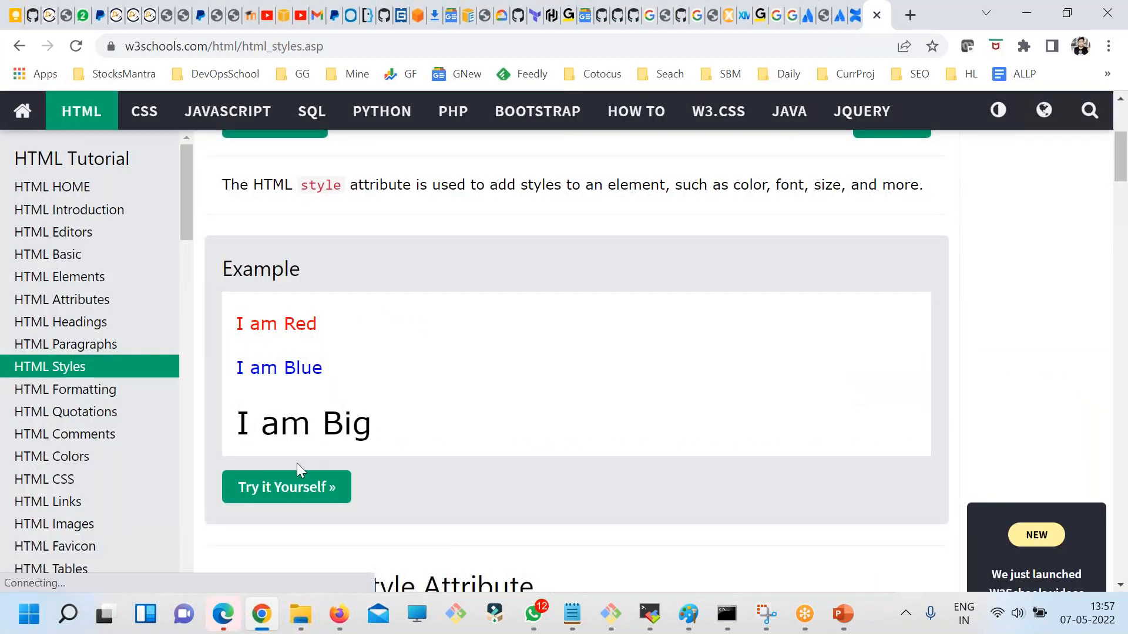
Open the HTML Styles example in the W3Schools Tryit editor, copy its entire code and paste it into the Confluence page's code snippet
{"action": "left_click", "coordinate": [286, 485]}
{"action": "left_click_drag", "start_coordinate": [167, 432], "coordinate": [5, 264]}
{"action": "key", "text": "ctrl+c"}
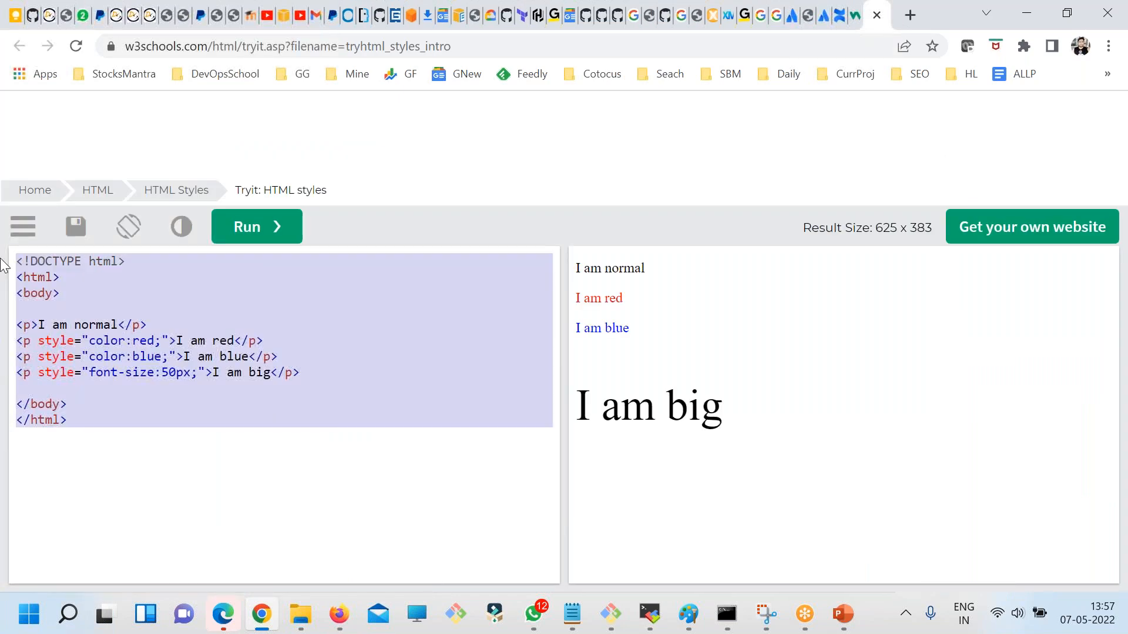
{"action": "left_click", "coordinate": [853, 16]}
{"action": "left_click", "coordinate": [837, 16]}
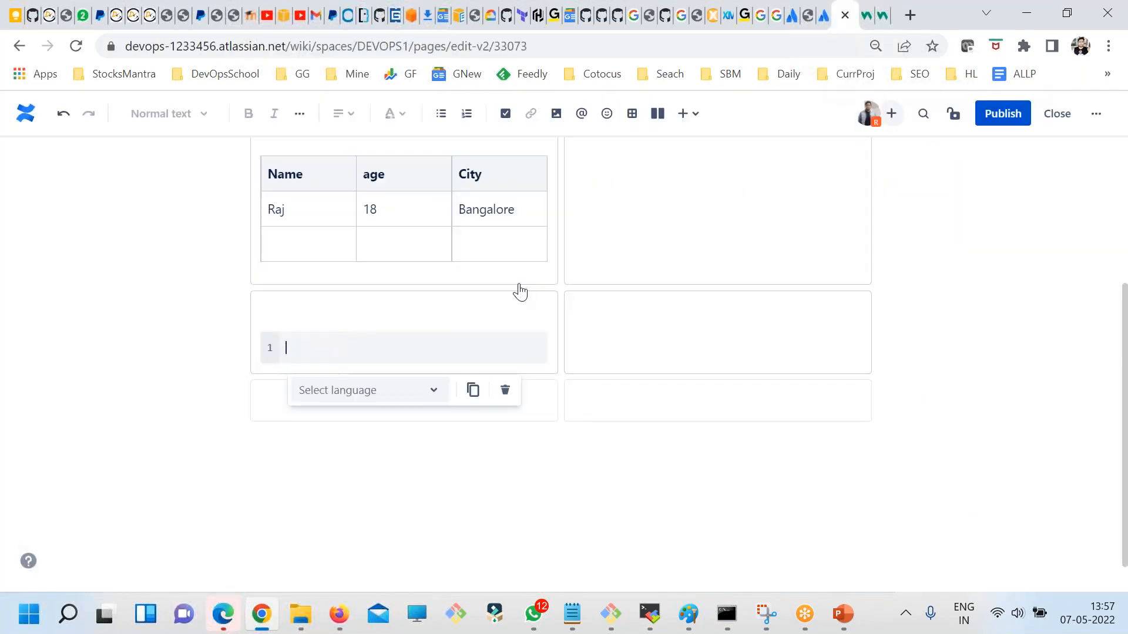
{"action": "key", "text": "ctrl+v"}
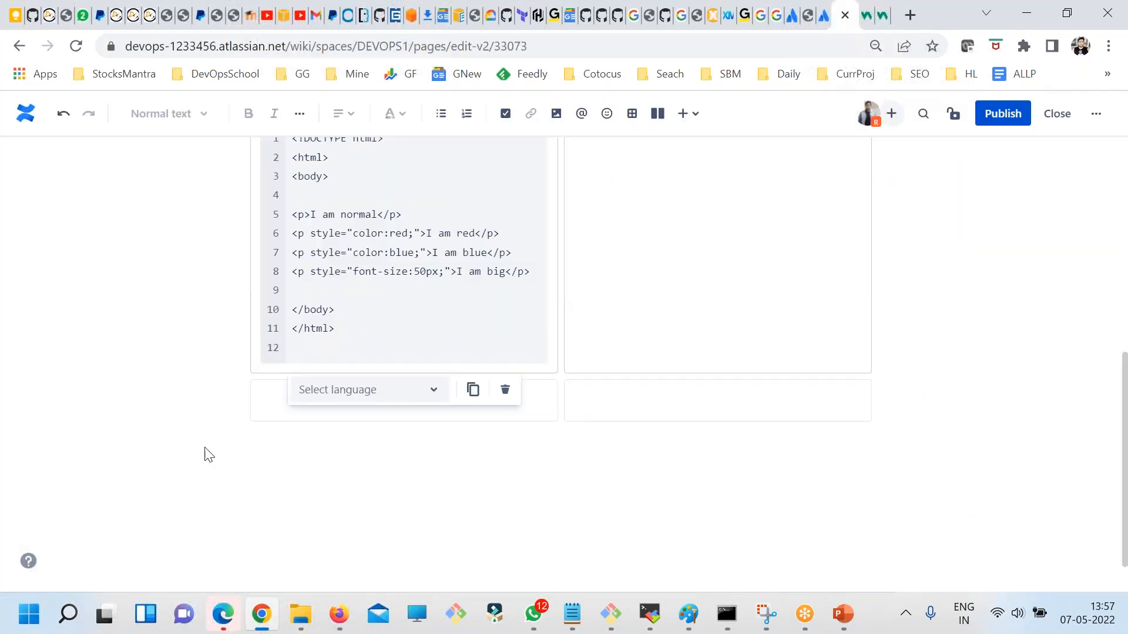
{"action": "scroll", "coordinate": [194, 447], "scroll_direction": "up", "scroll_amount": 4}
{"action": "scroll", "coordinate": [664, 498], "scroll_direction": "down", "scroll_amount": 3}
{"action": "left_click", "coordinate": [607, 272]}
{"action": "scroll", "coordinate": [674, 364], "scroll_direction": "up", "scroll_amount": 3}
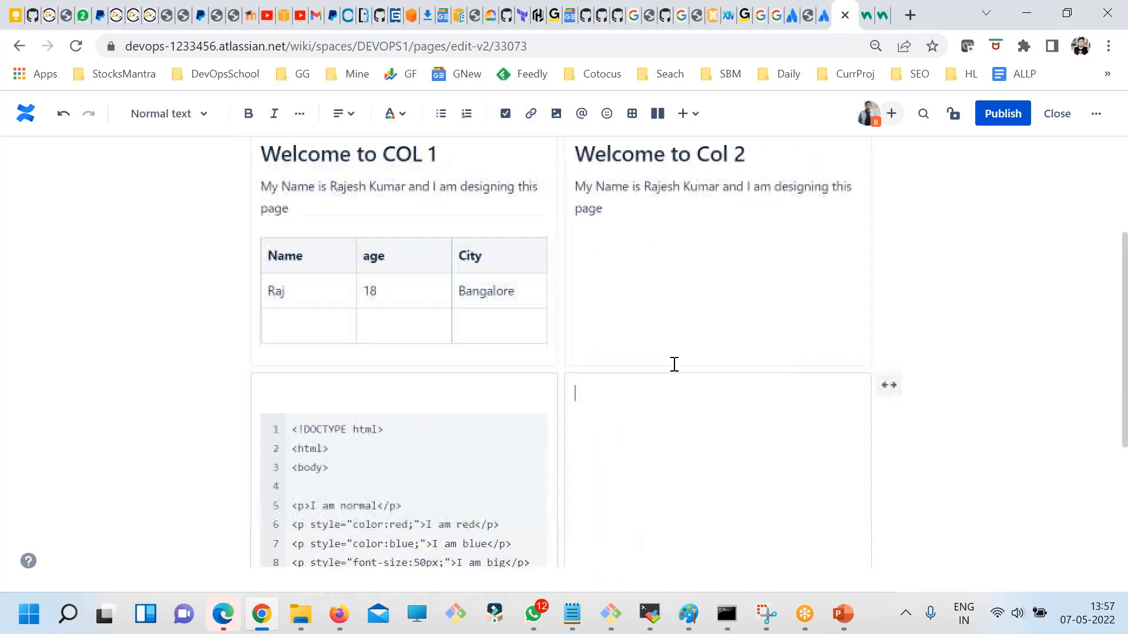
{"action": "scroll", "coordinate": [681, 323], "scroll_direction": "up", "scroll_amount": 1}
{"action": "left_click", "coordinate": [678, 114]}
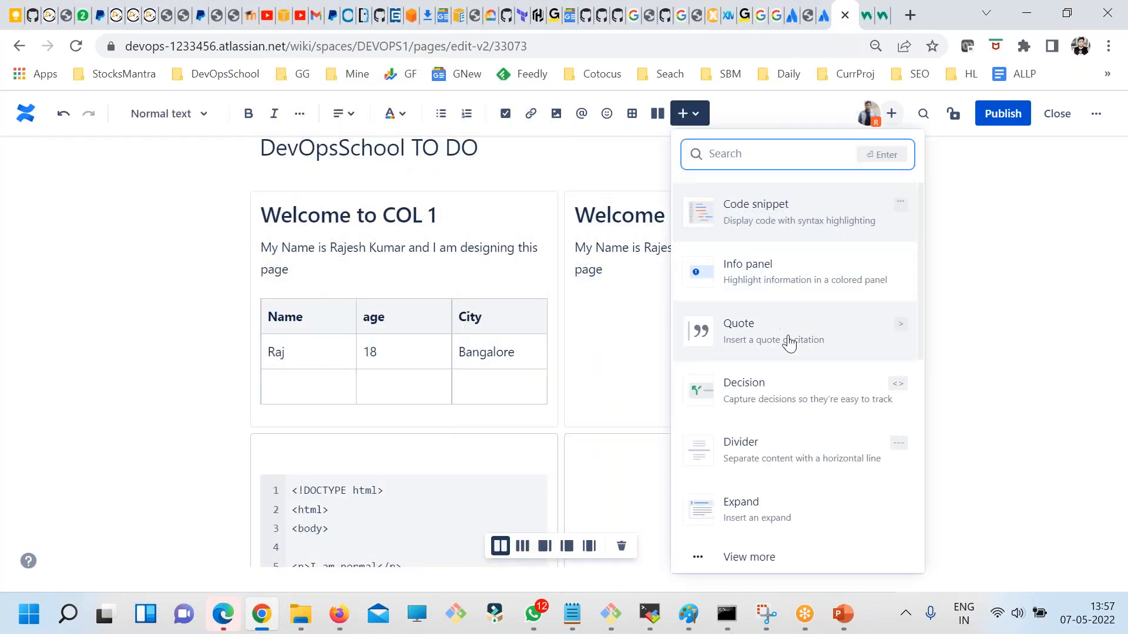
Add a success-style panel reading "HEY We Release 1.0" below the paragraph in the "Welcome to Col 2" cell
{"action": "left_click", "coordinate": [627, 290]}
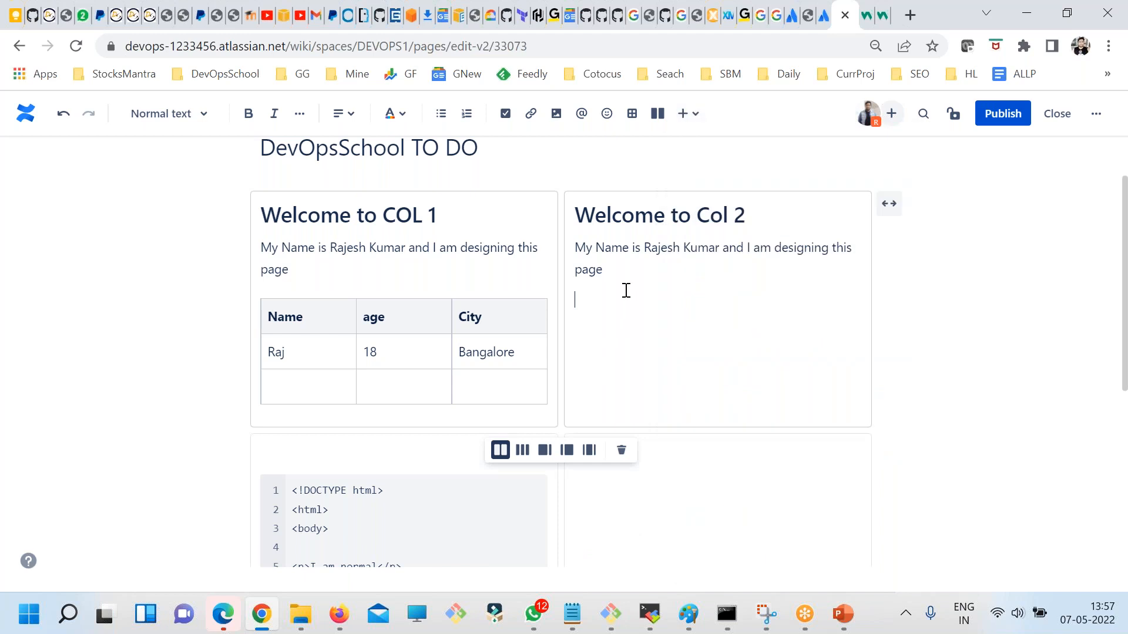
{"action": "left_click", "coordinate": [688, 115]}
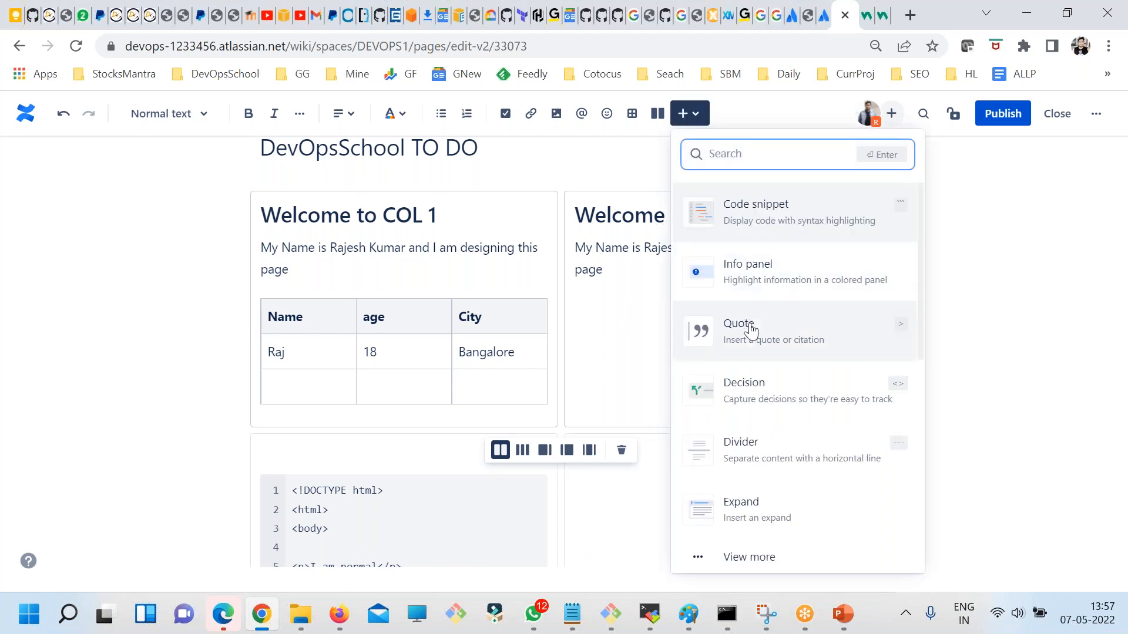
{"action": "left_click", "coordinate": [744, 283]}
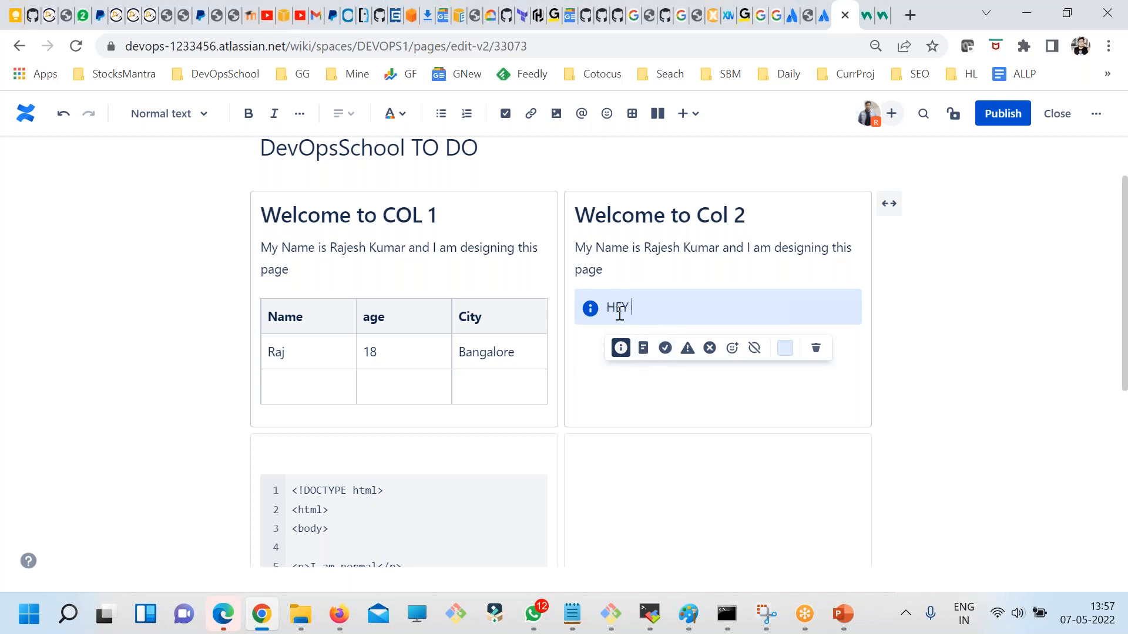
{"action": "type", "text": "lease 1.0"}
{"action": "left_click", "coordinate": [665, 348]}
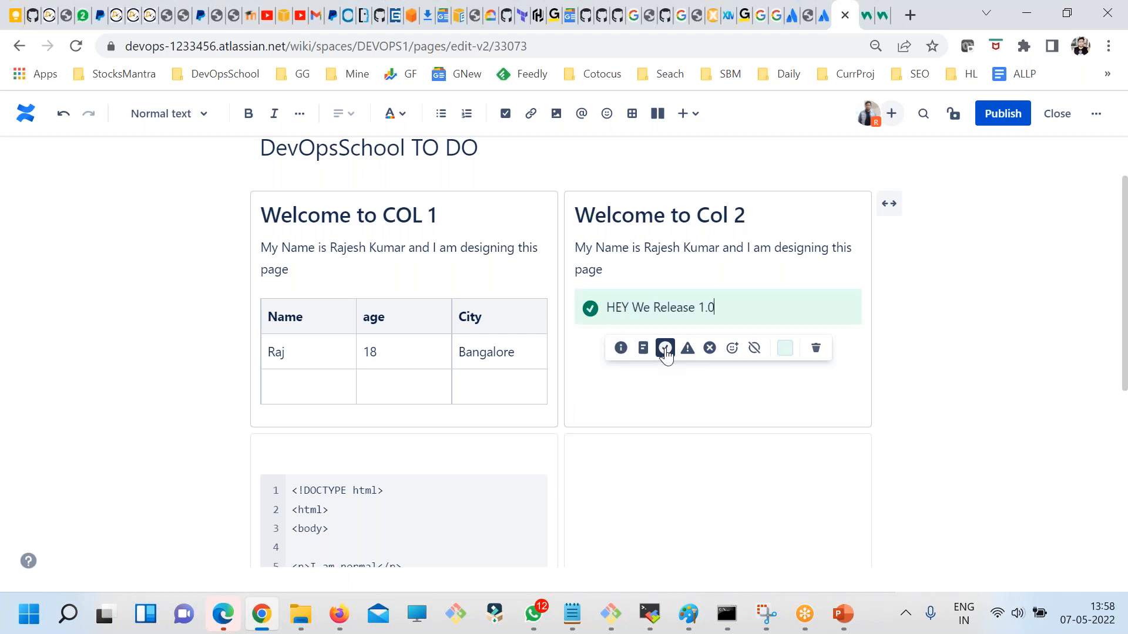
{"action": "key", "text": "Return"}
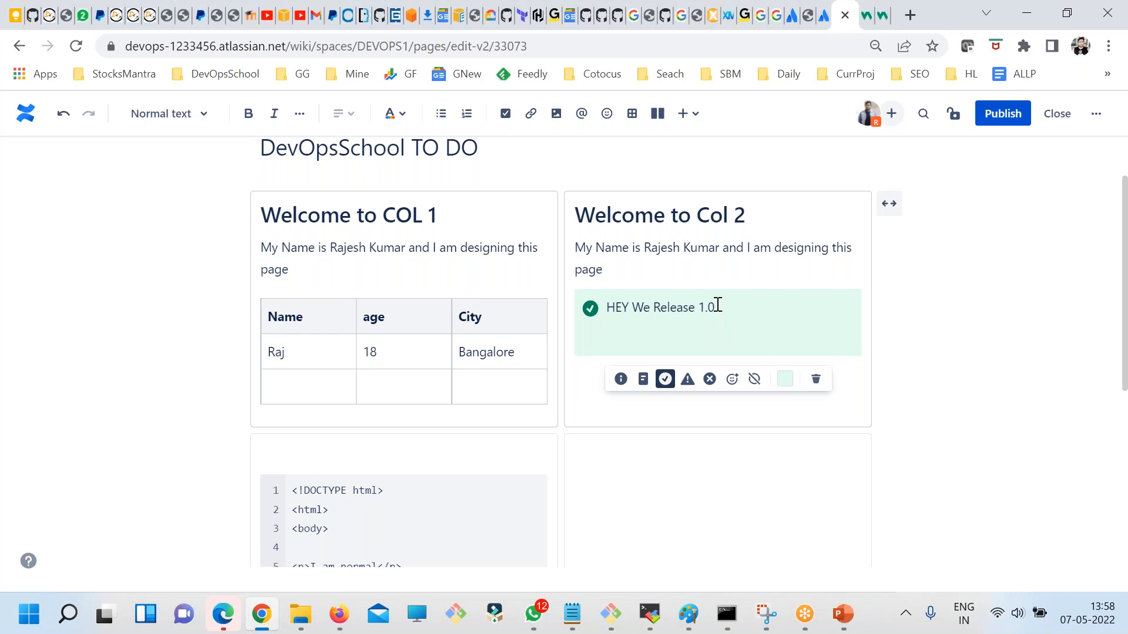
{"action": "key", "text": "BackSpace"}
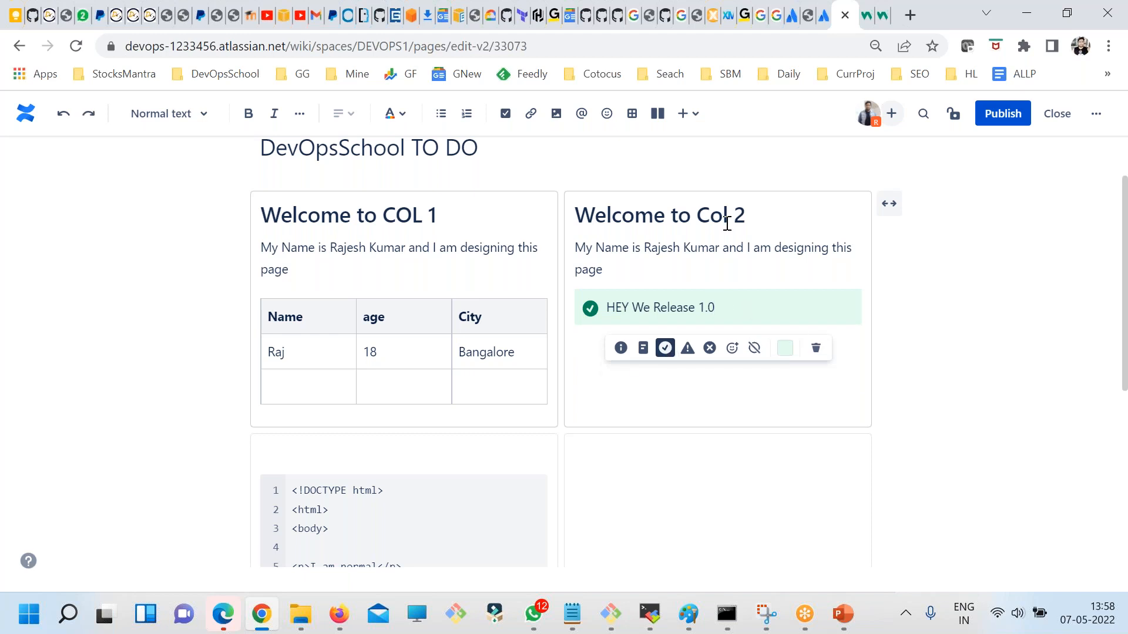
Add a warning-style panel reading "DO NOT EDIT THIS PAGE" below the release panel
{"action": "left_click", "coordinate": [685, 116]}
{"action": "left_click", "coordinate": [740, 275]}
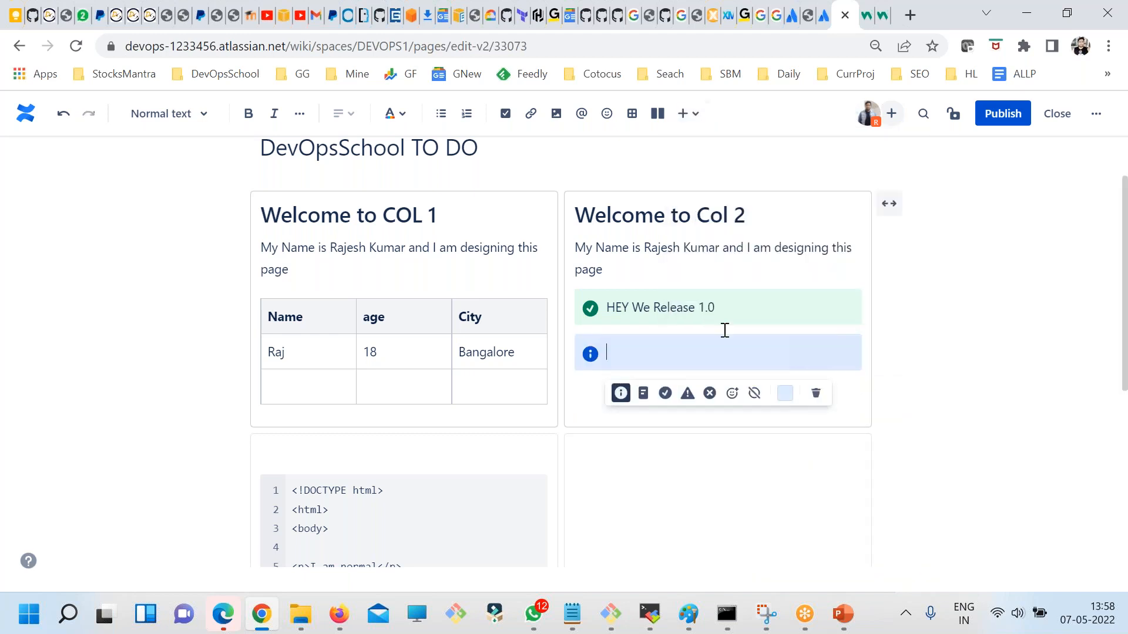
{"action": "left_click", "coordinate": [687, 393]}
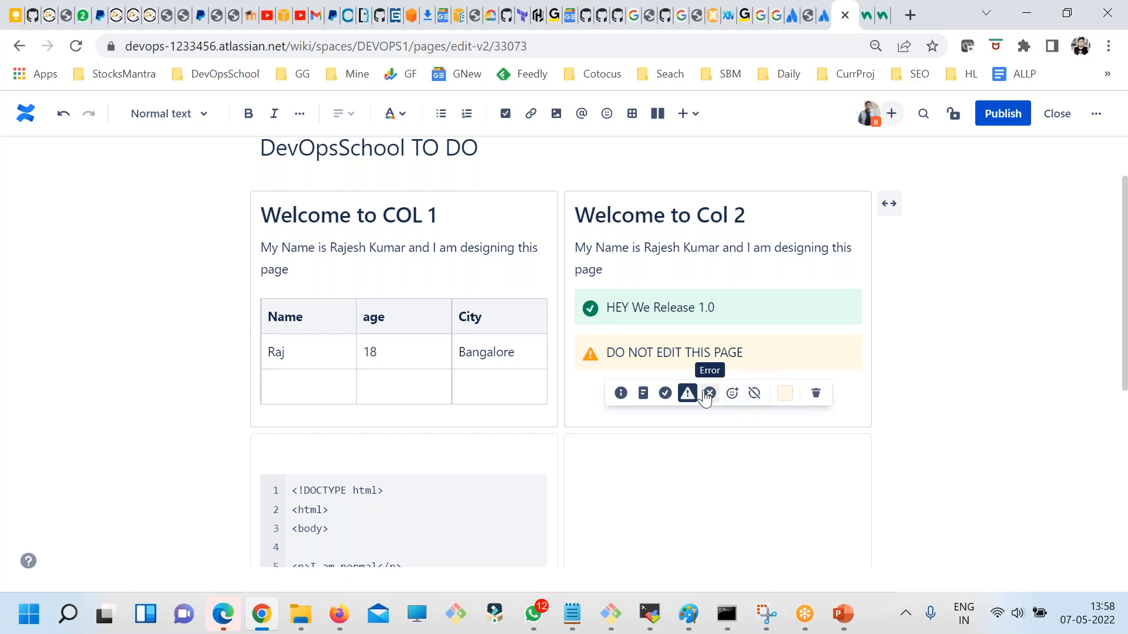
{"action": "left_click", "coordinate": [906, 353]}
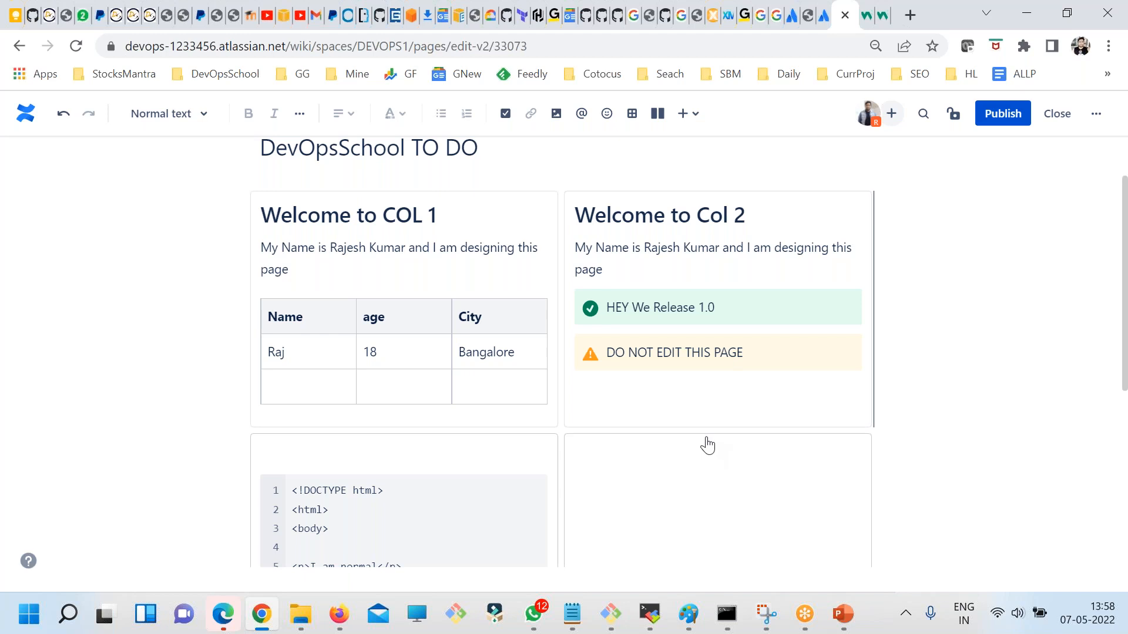
Insert a quote reading "Lets learn DevOps Asp" in the right cell of the second layout section
{"action": "scroll", "coordinate": [707, 444], "scroll_direction": "down", "scroll_amount": 2}
{"action": "left_click", "coordinate": [624, 397]}
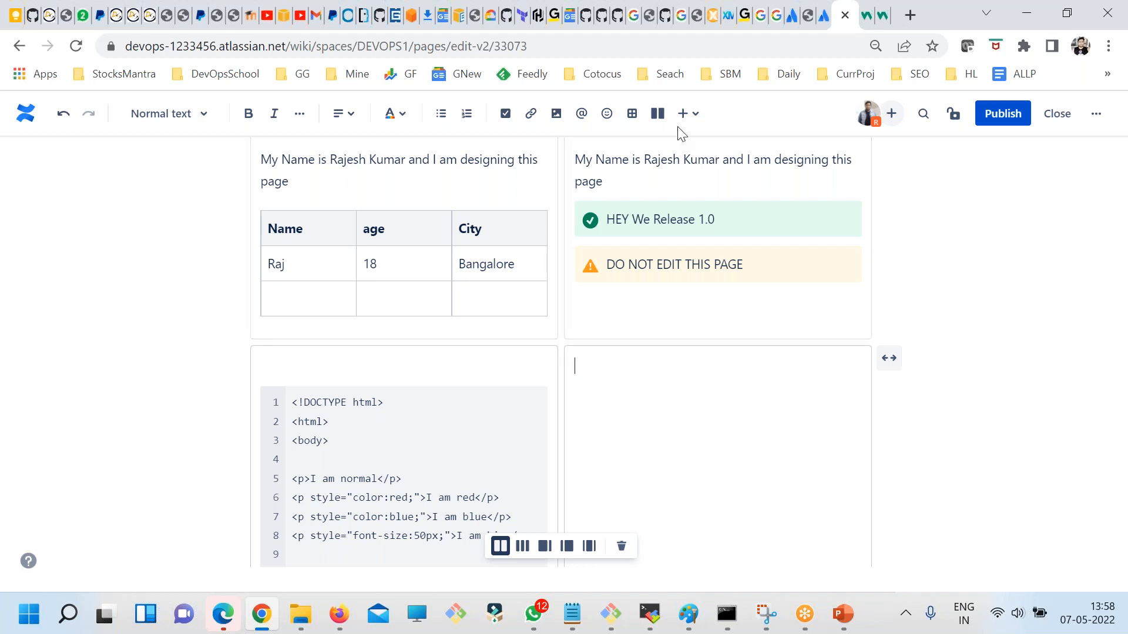
{"action": "left_click", "coordinate": [684, 113]}
{"action": "scroll", "coordinate": [864, 353], "scroll_direction": "down", "scroll_amount": 2}
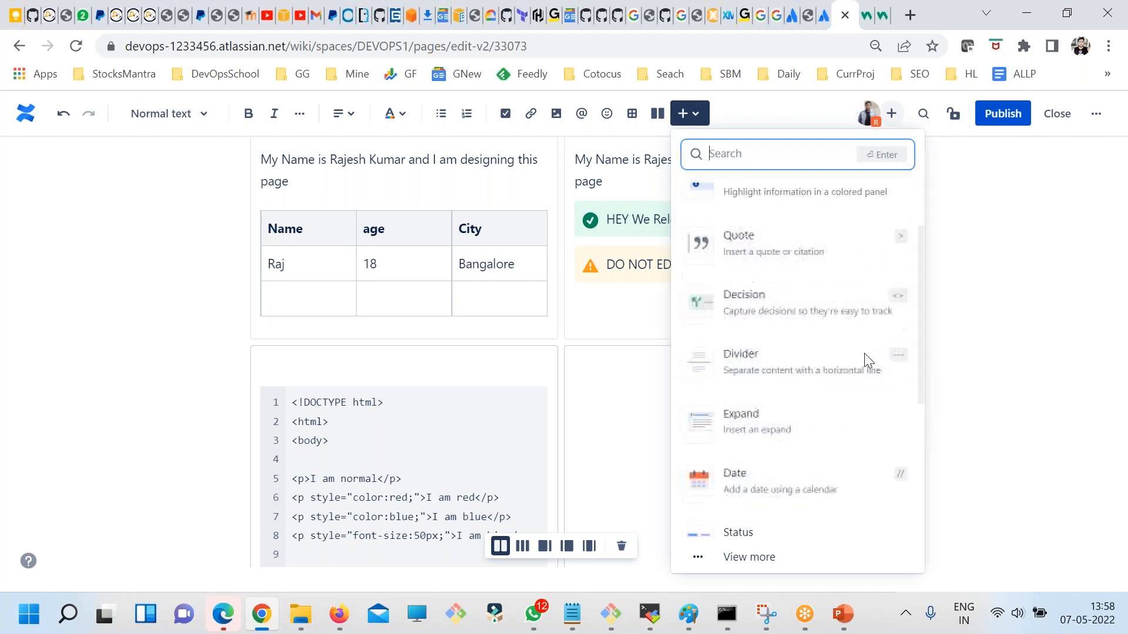
{"action": "left_click", "coordinate": [692, 416]}
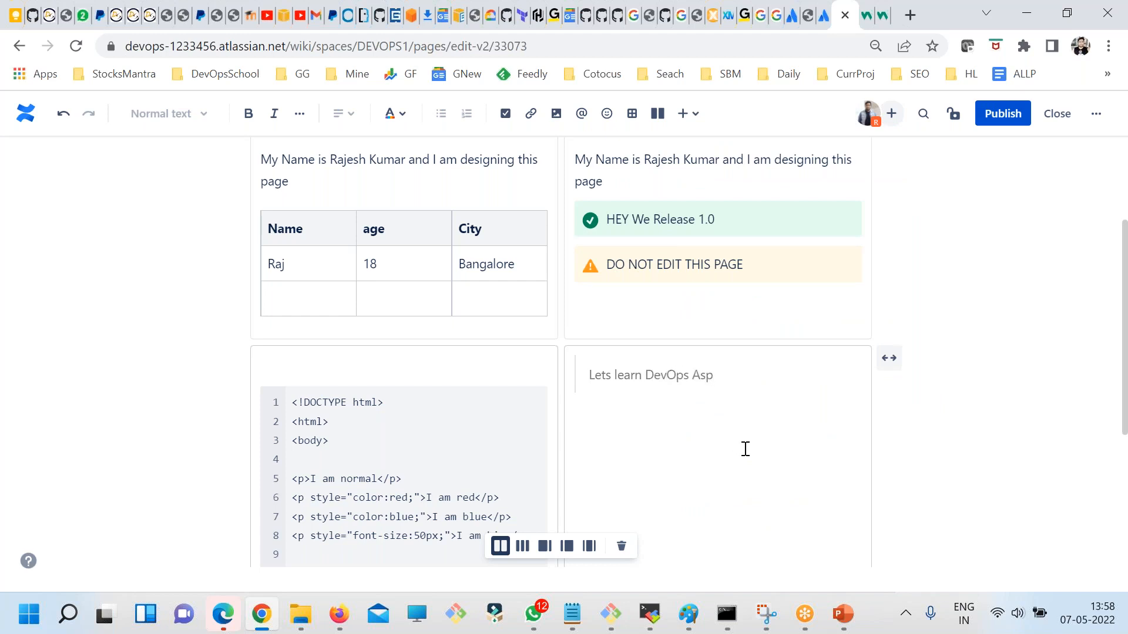
Insert the date May 7, 2022 on a new line under the quote text
{"action": "left_click", "coordinate": [688, 113]}
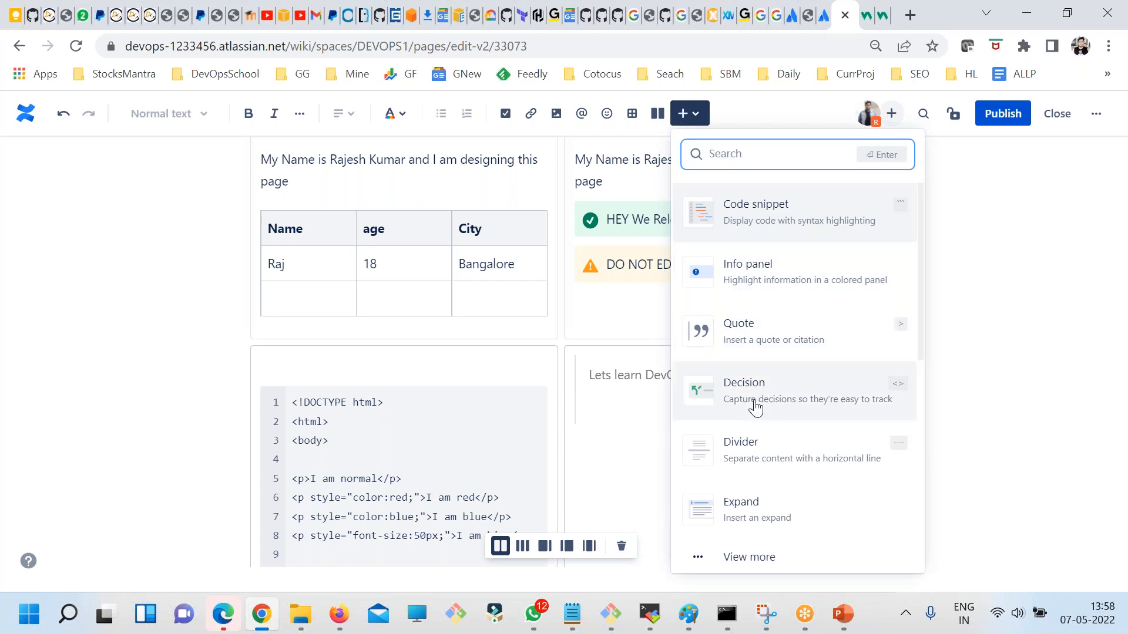
{"action": "scroll", "coordinate": [770, 447], "scroll_direction": "down", "scroll_amount": 1}
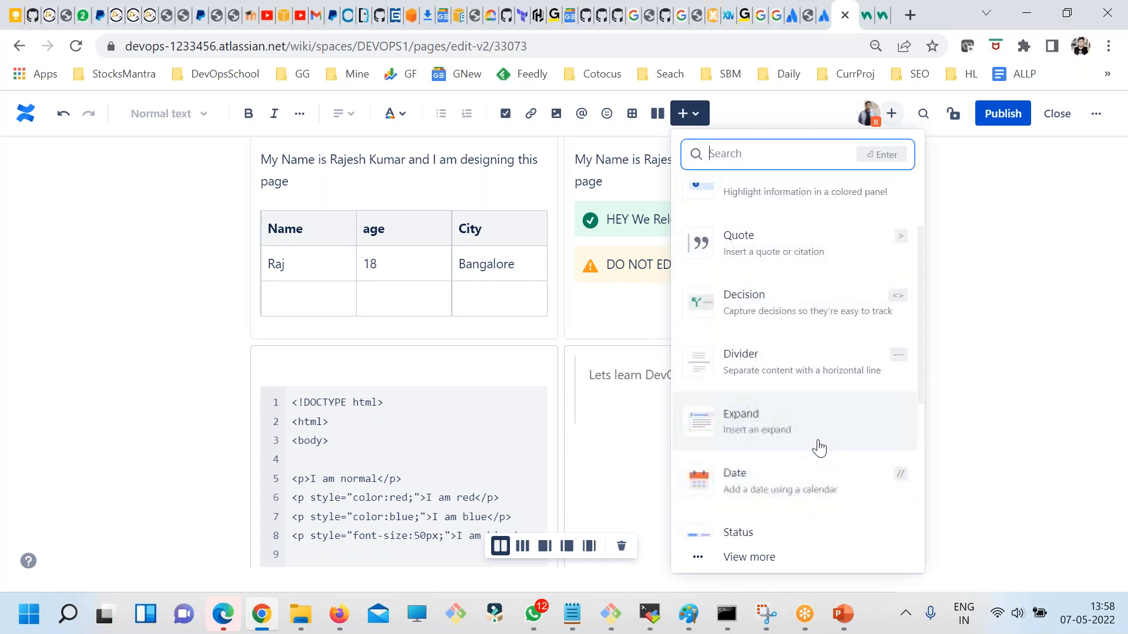
{"action": "scroll", "coordinate": [811, 447], "scroll_direction": "down", "scroll_amount": 2}
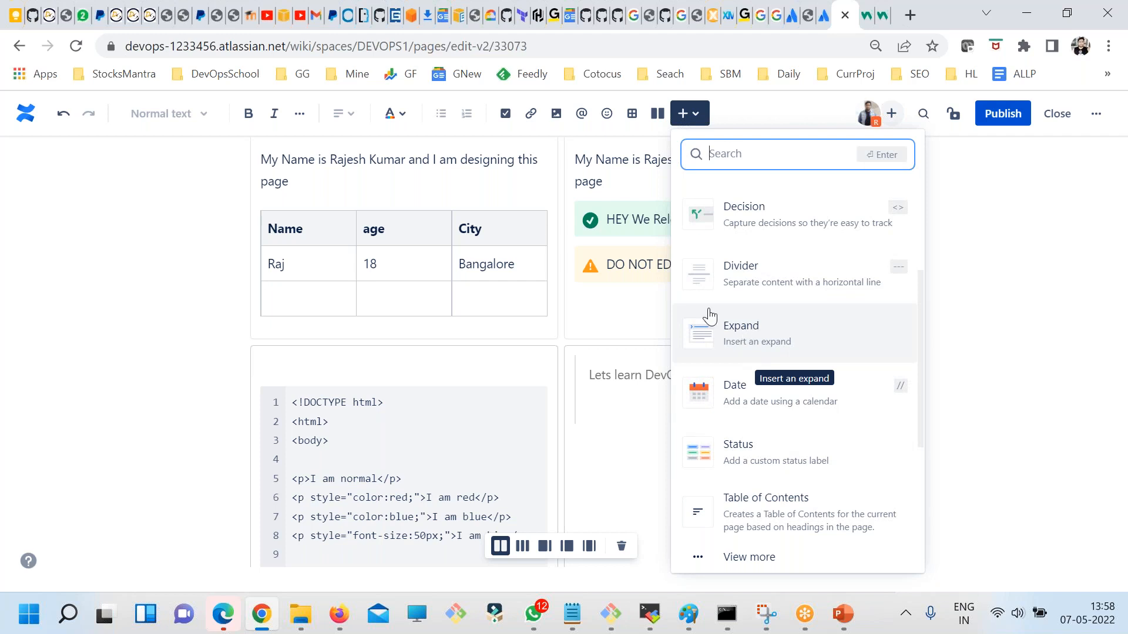
{"action": "left_click", "coordinate": [730, 398]}
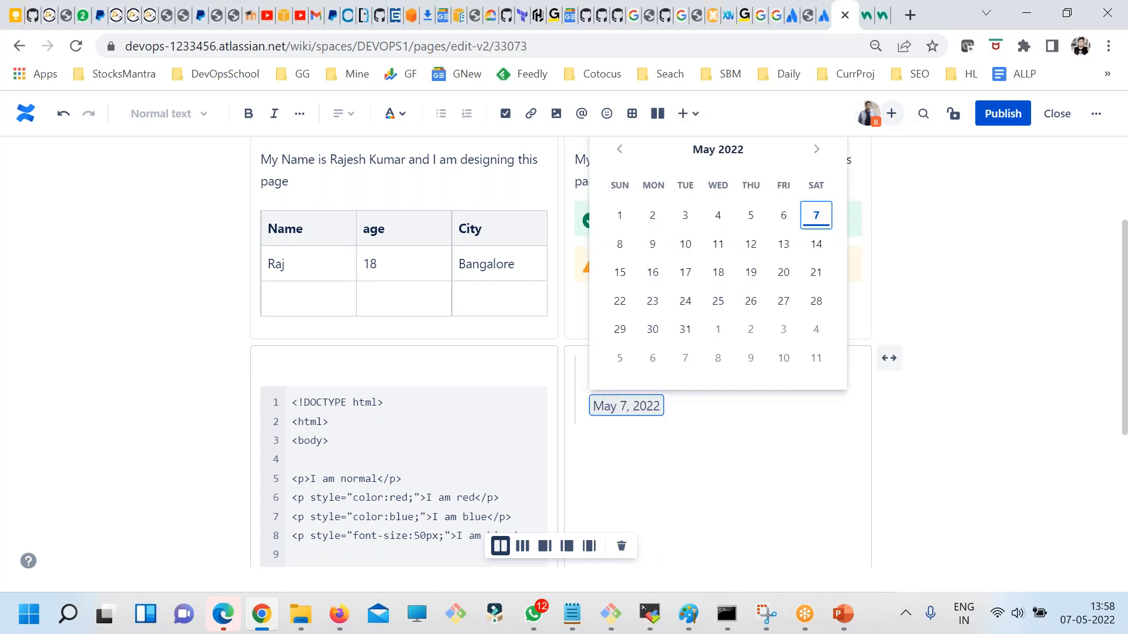
{"action": "left_click", "coordinate": [674, 433]}
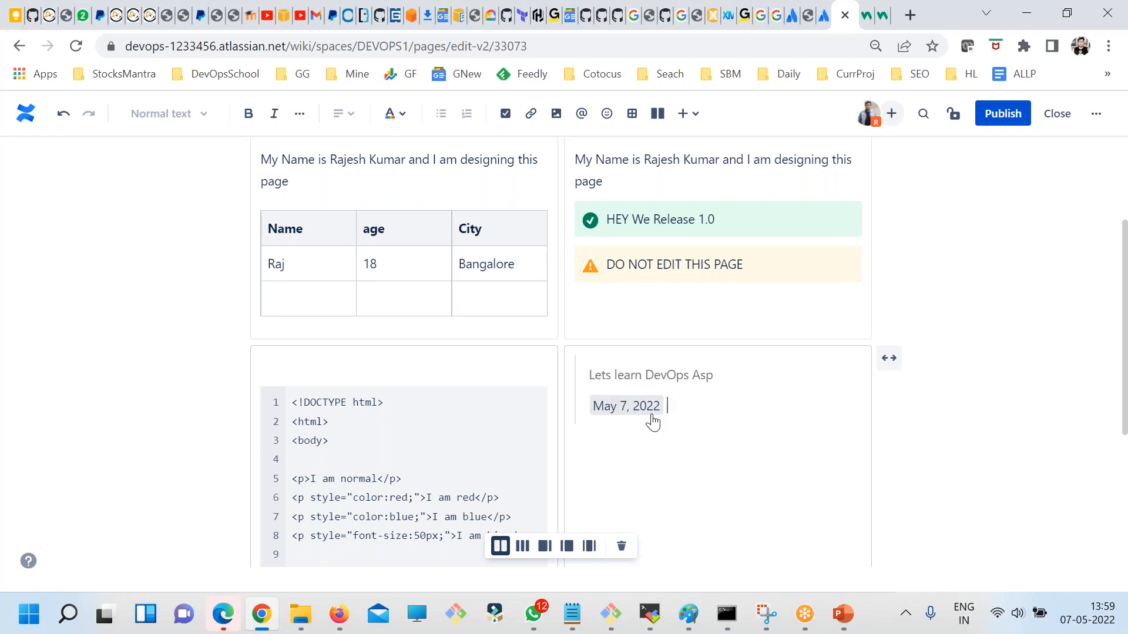
{"action": "left_click", "coordinate": [684, 113]}
{"action": "scroll", "coordinate": [807, 432], "scroll_direction": "down", "scroll_amount": 1}
{"action": "scroll", "coordinate": [807, 432], "scroll_direction": "down", "scroll_amount": 4}
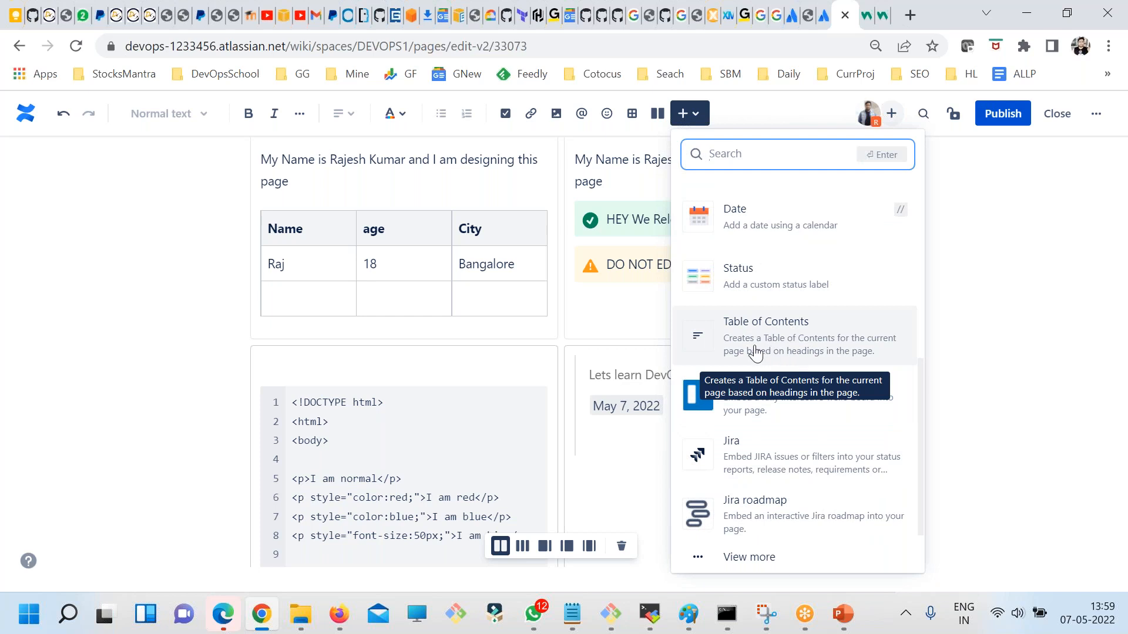
{"action": "left_click", "coordinate": [187, 345]}
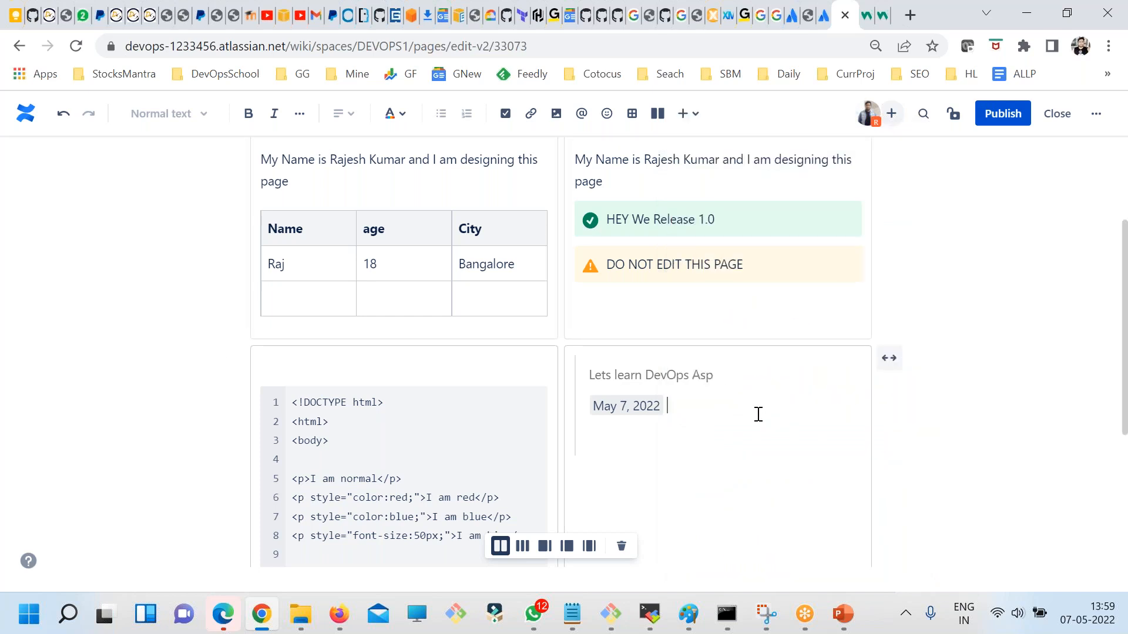
{"action": "scroll", "coordinate": [821, 459], "scroll_direction": "up", "scroll_amount": 3}
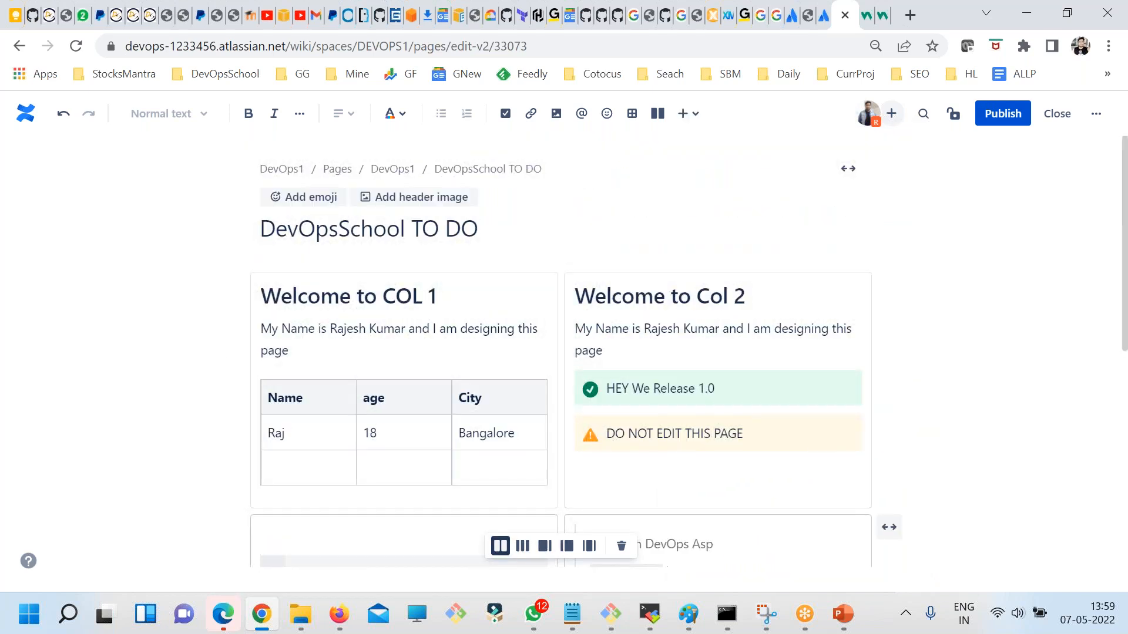
{"action": "scroll", "coordinate": [626, 300], "scroll_direction": "down", "scroll_amount": 2}
{"action": "scroll", "coordinate": [626, 300], "scroll_direction": "up", "scroll_amount": 2}
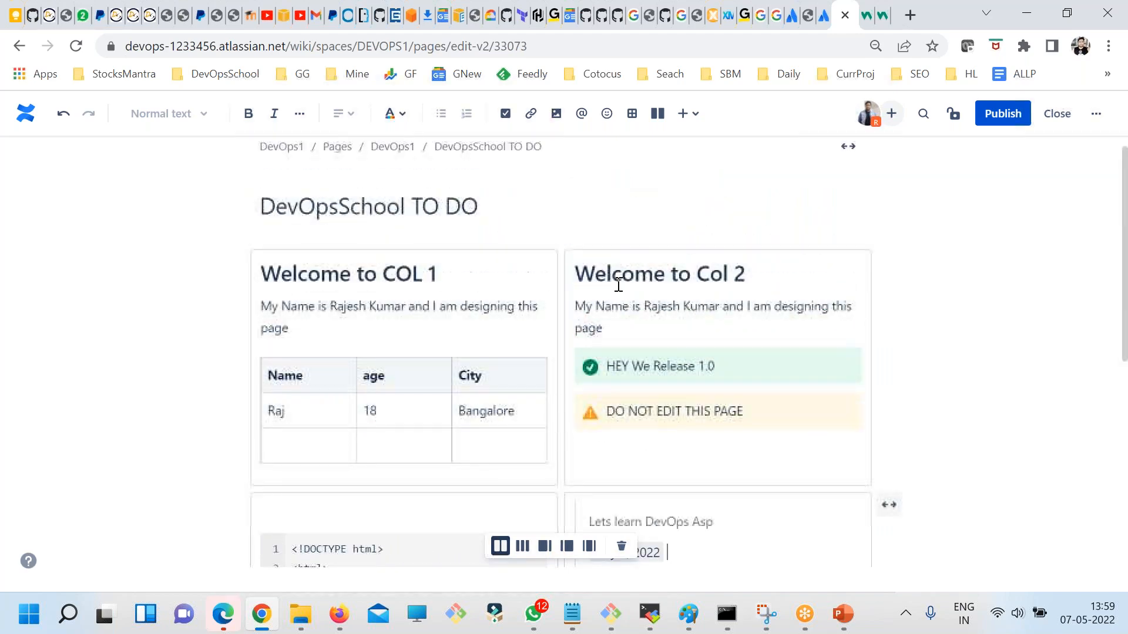
Insert a Table of Contents element in the left cell of the third layout section
{"action": "scroll", "coordinate": [537, 204], "scroll_direction": "down", "scroll_amount": 2}
{"action": "scroll", "coordinate": [661, 435], "scroll_direction": "down", "scroll_amount": 5}
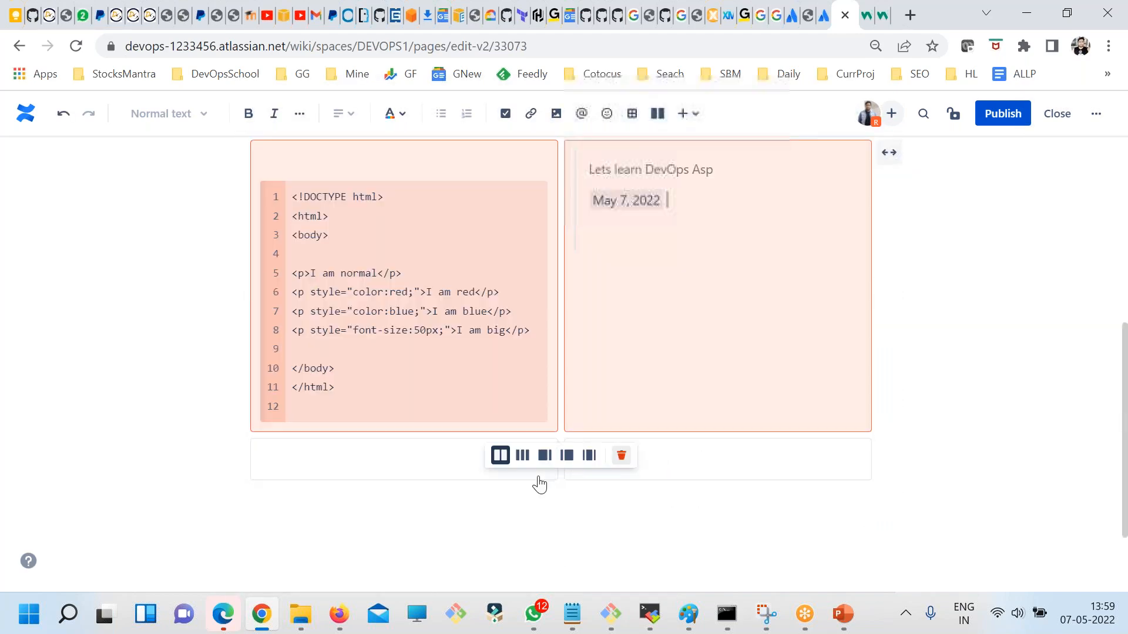
{"action": "left_click", "coordinate": [315, 458]}
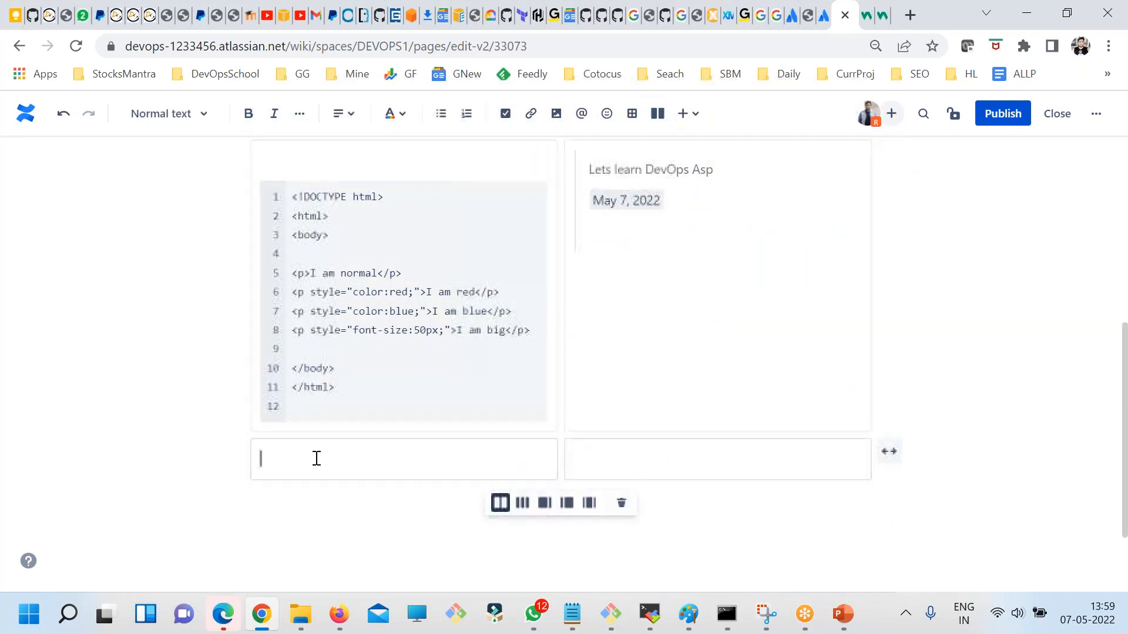
{"action": "left_click", "coordinate": [687, 113]}
{"action": "left_click", "coordinate": [352, 458]}
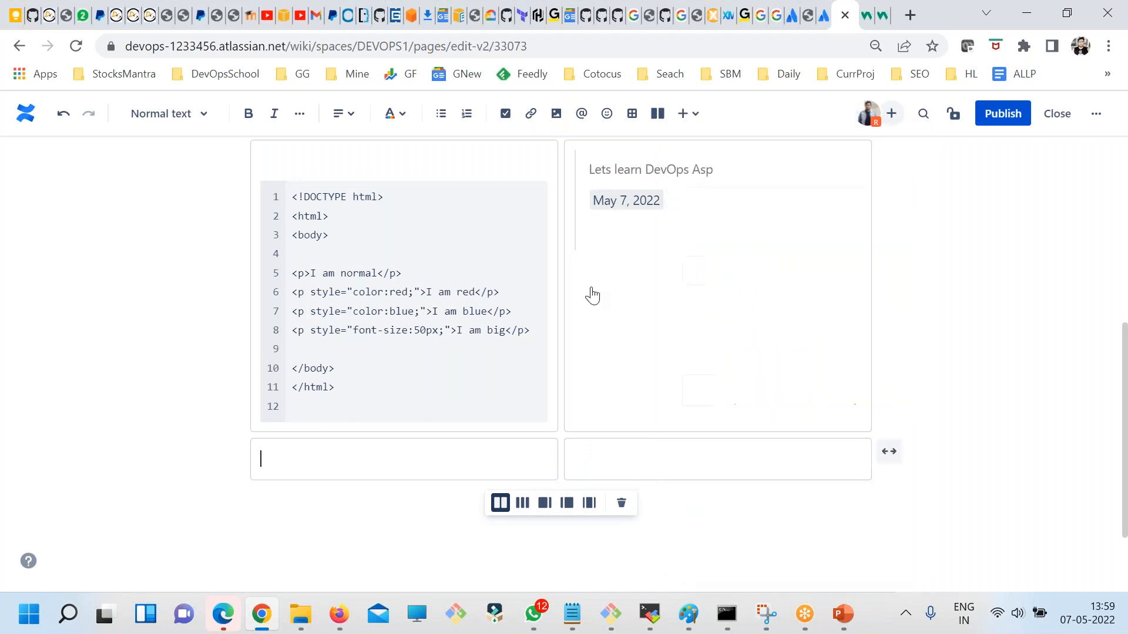
{"action": "left_click", "coordinate": [687, 115]}
{"action": "scroll", "coordinate": [776, 435], "scroll_direction": "down", "scroll_amount": 5}
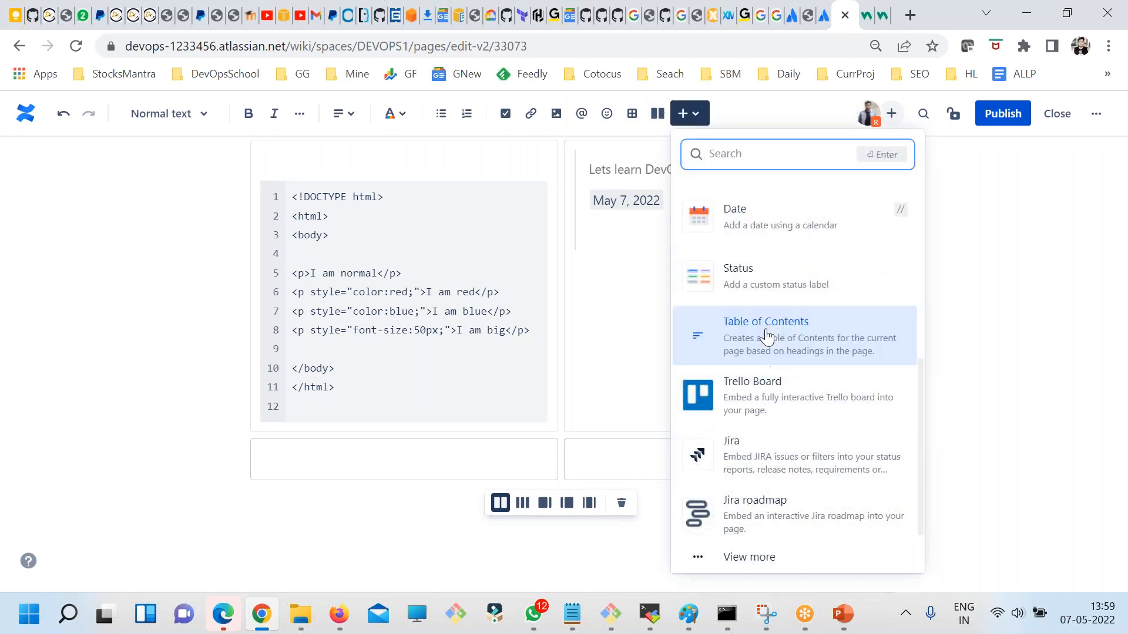
{"action": "left_click", "coordinate": [727, 335]}
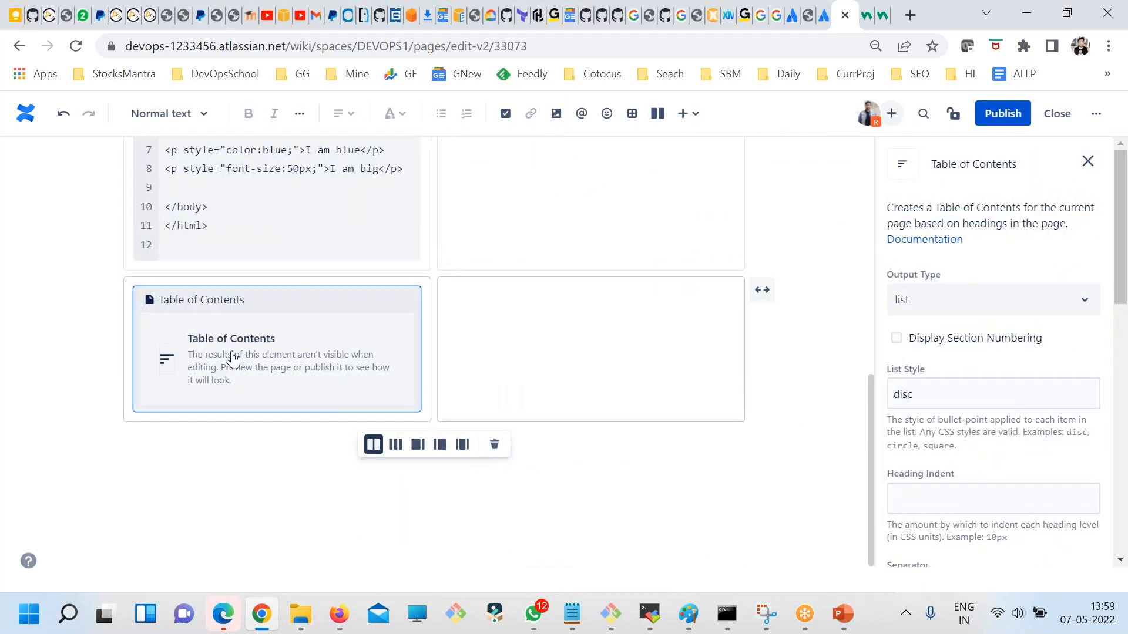
Examine the Table of Contents settings, including the Output Type choices, heading levels and heading filters
{"action": "left_click", "coordinate": [1098, 122]}
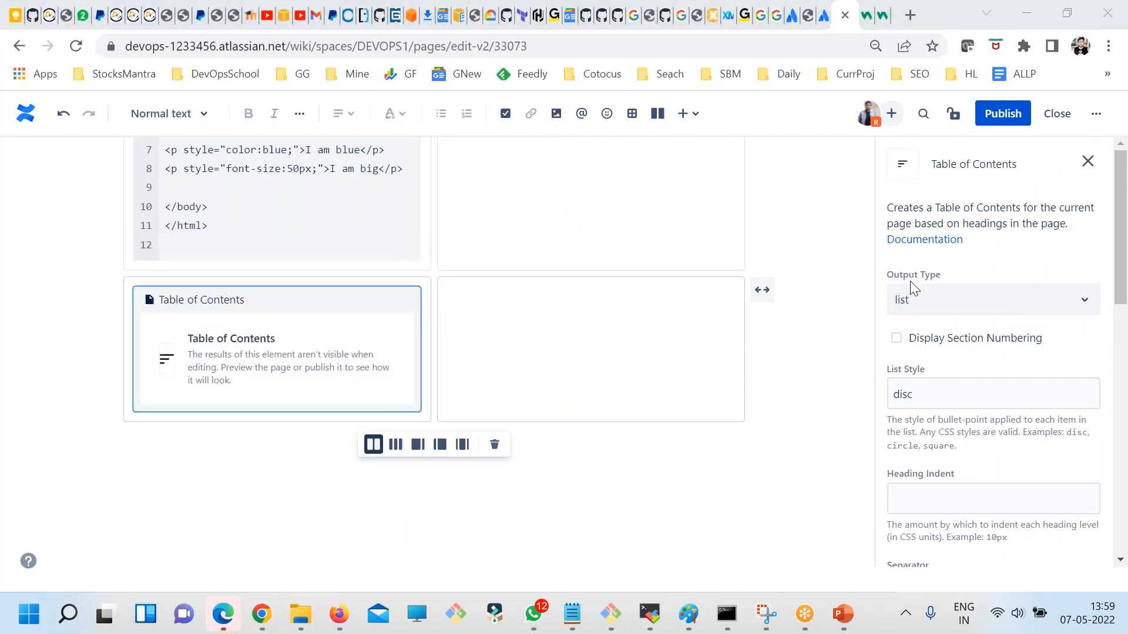
{"action": "left_click", "coordinate": [989, 302]}
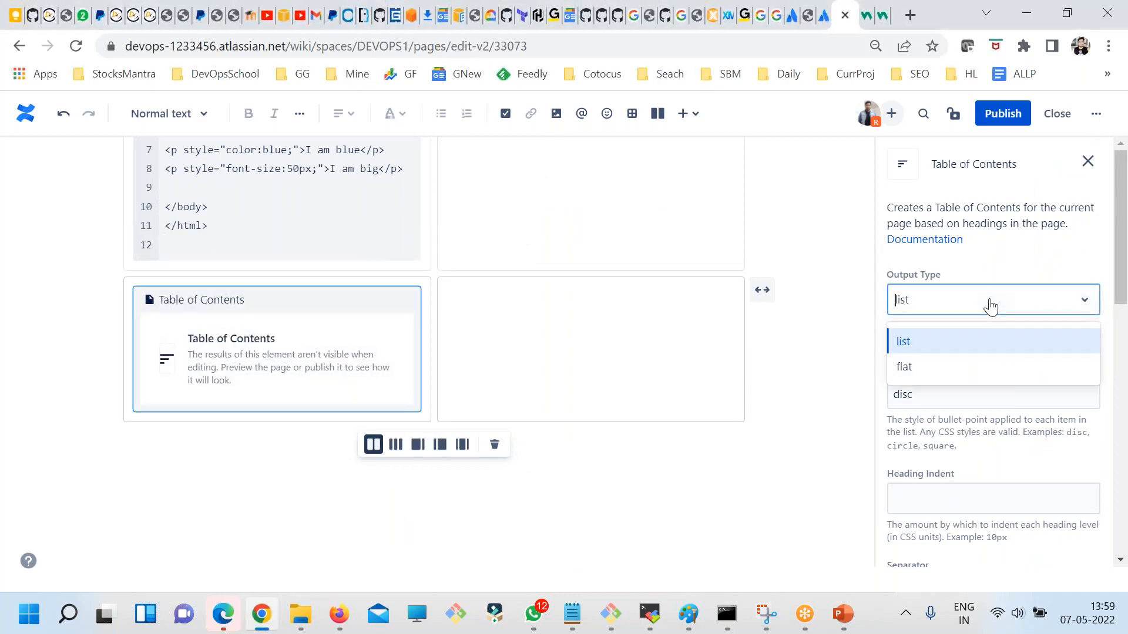
{"action": "left_click", "coordinate": [908, 392]}
{"action": "scroll", "coordinate": [1028, 435], "scroll_direction": "down", "scroll_amount": 5}
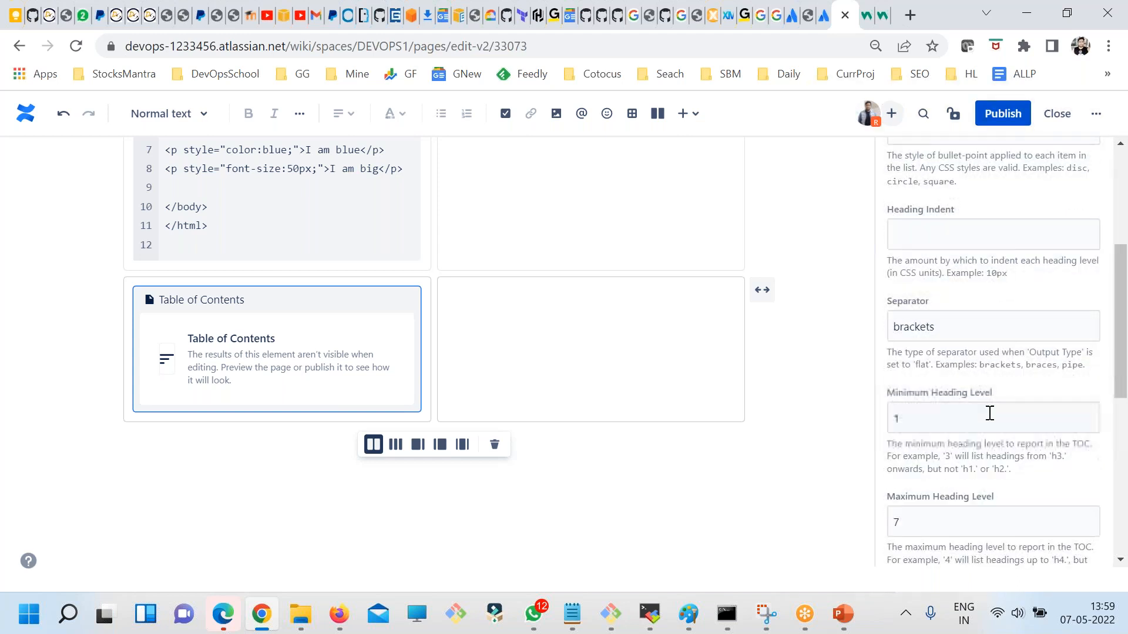
{"action": "scroll", "coordinate": [1008, 428], "scroll_direction": "down", "scroll_amount": 6}
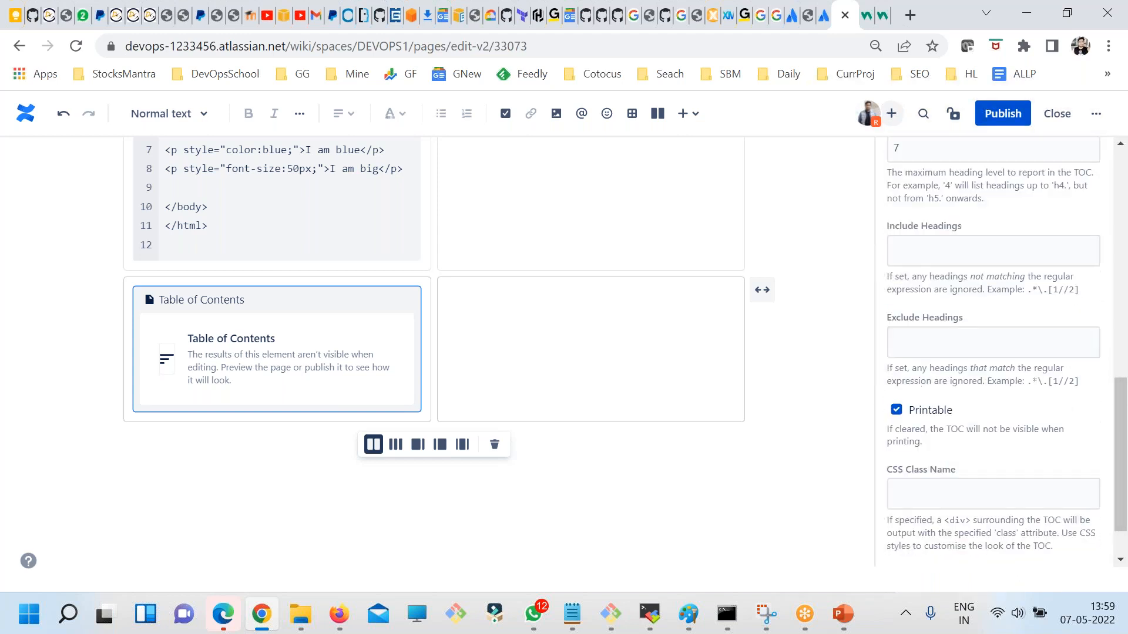
Start inserting a Jira issue in the empty right cell of the third layout section and list the recently viewed issues
{"action": "scroll", "coordinate": [992, 353], "scroll_direction": "up", "scroll_amount": 10}
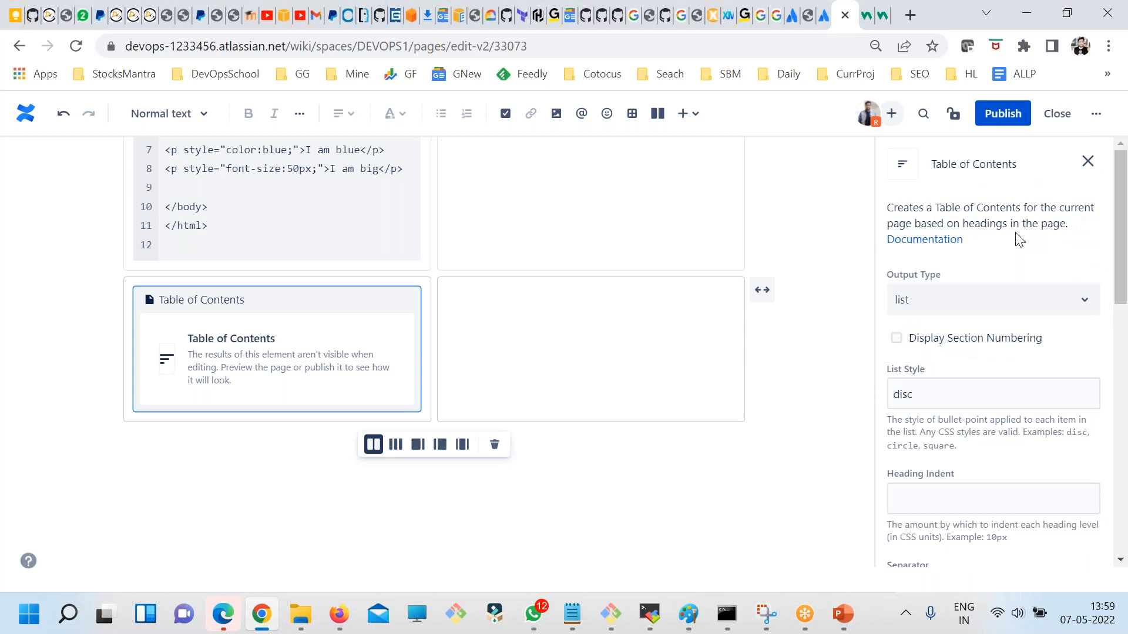
{"action": "left_click", "coordinate": [746, 516]}
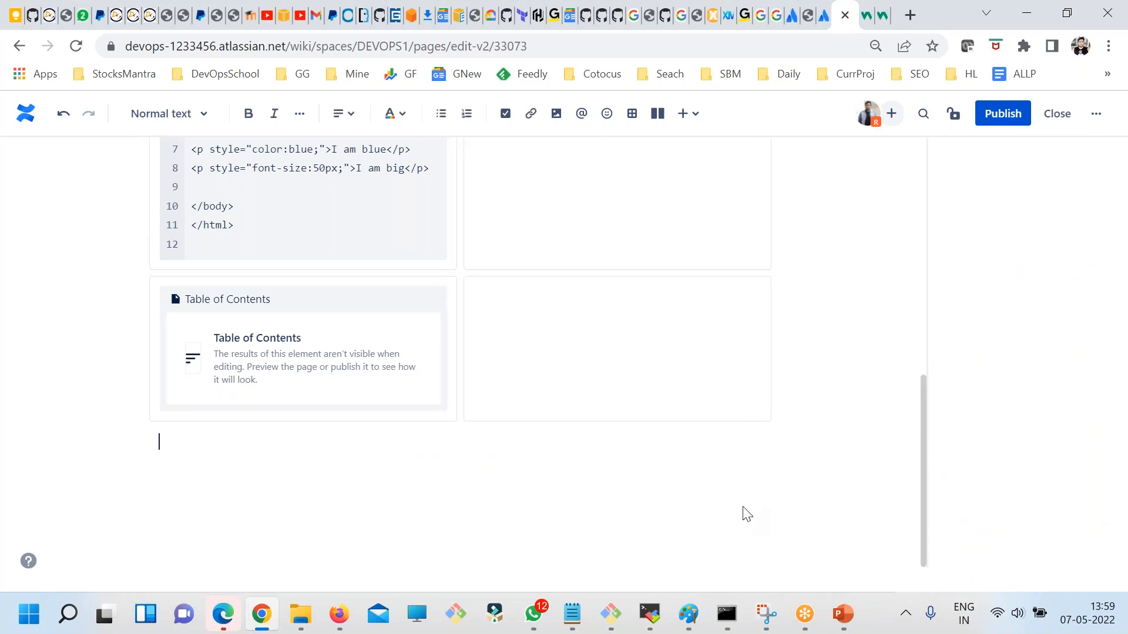
{"action": "left_click", "coordinate": [687, 336]}
{"action": "left_click", "coordinate": [687, 114]}
{"action": "scroll", "coordinate": [859, 439], "scroll_direction": "down", "scroll_amount": 3}
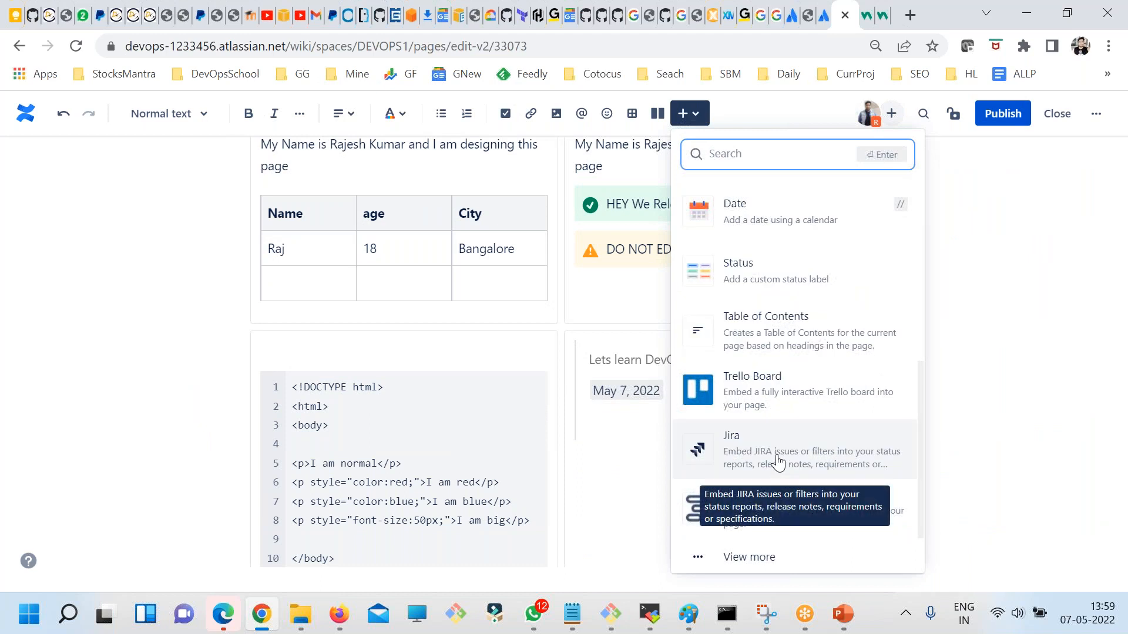
{"action": "left_click", "coordinate": [778, 461]}
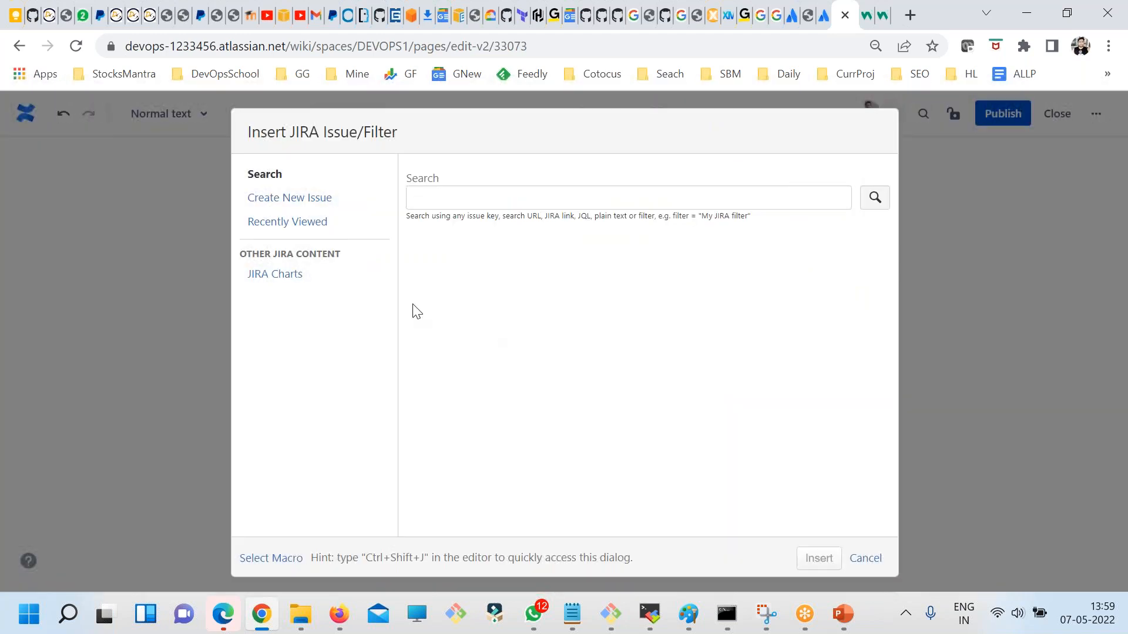
{"action": "left_click", "coordinate": [278, 224]}
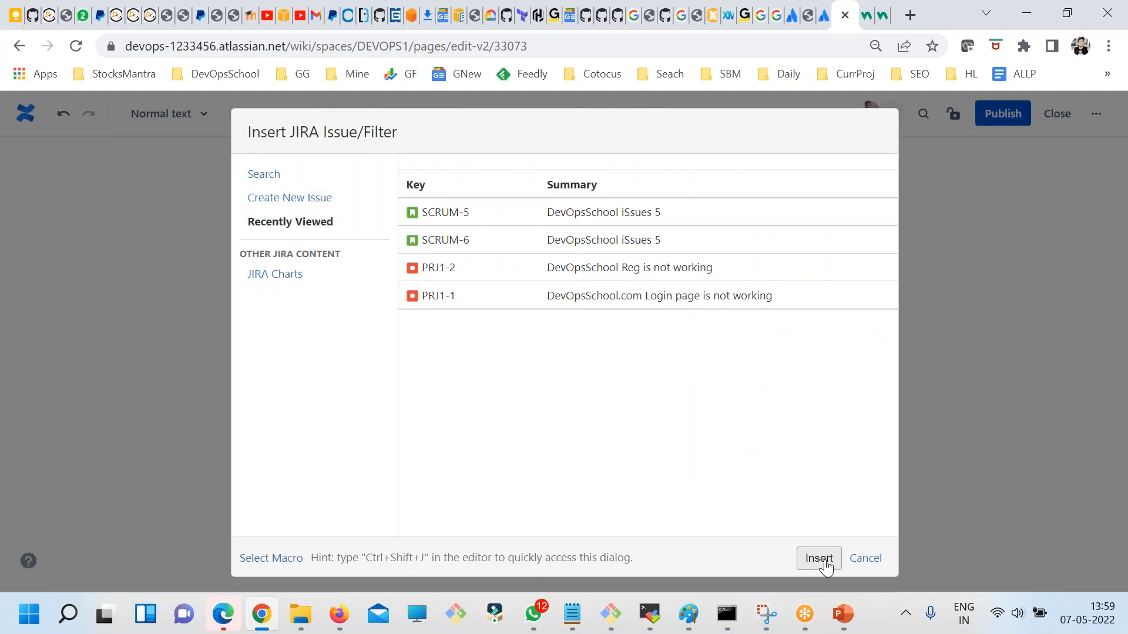
Examine the form for creating a new Jira issue, including its project choices and the issue types of PRJ1
{"action": "left_click", "coordinate": [287, 203]}
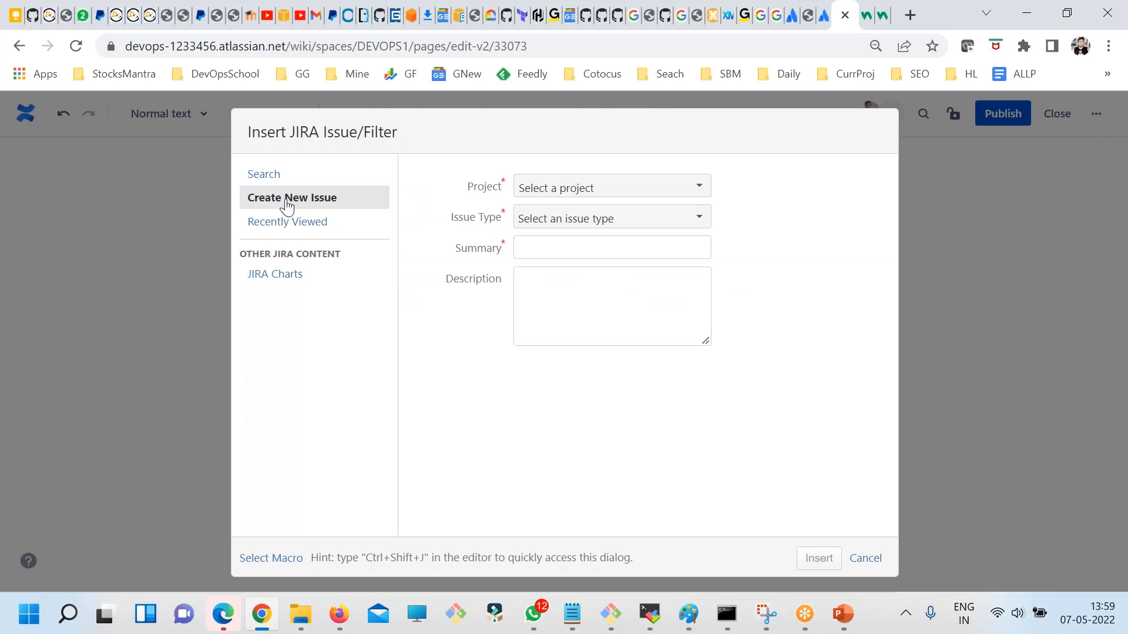
{"action": "left_click", "coordinate": [564, 189]}
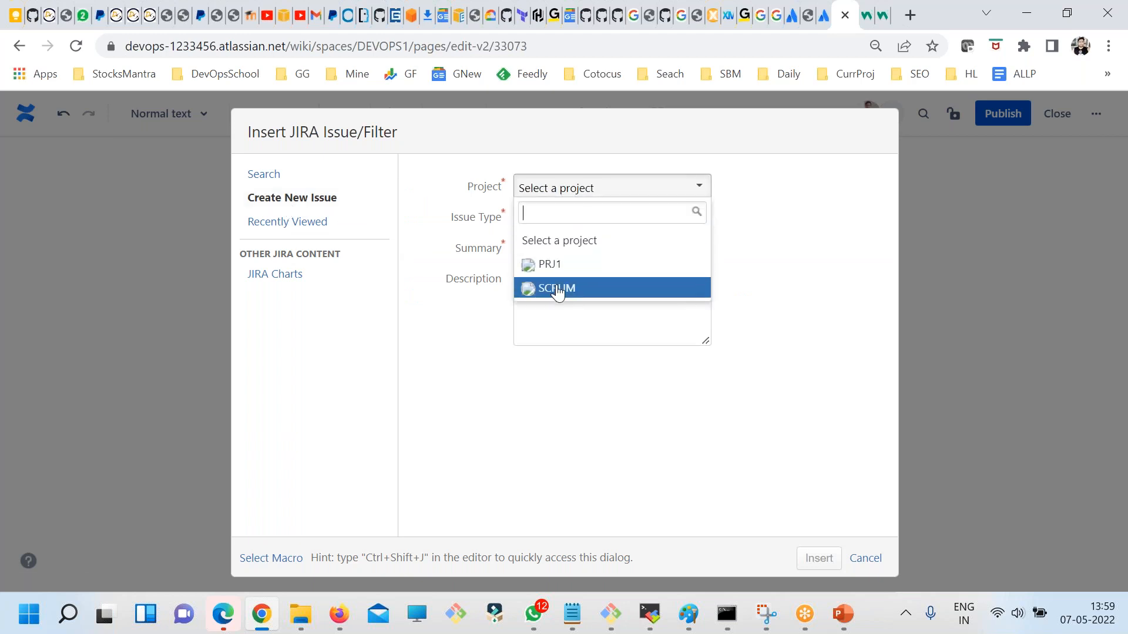
{"action": "left_click", "coordinate": [262, 177]}
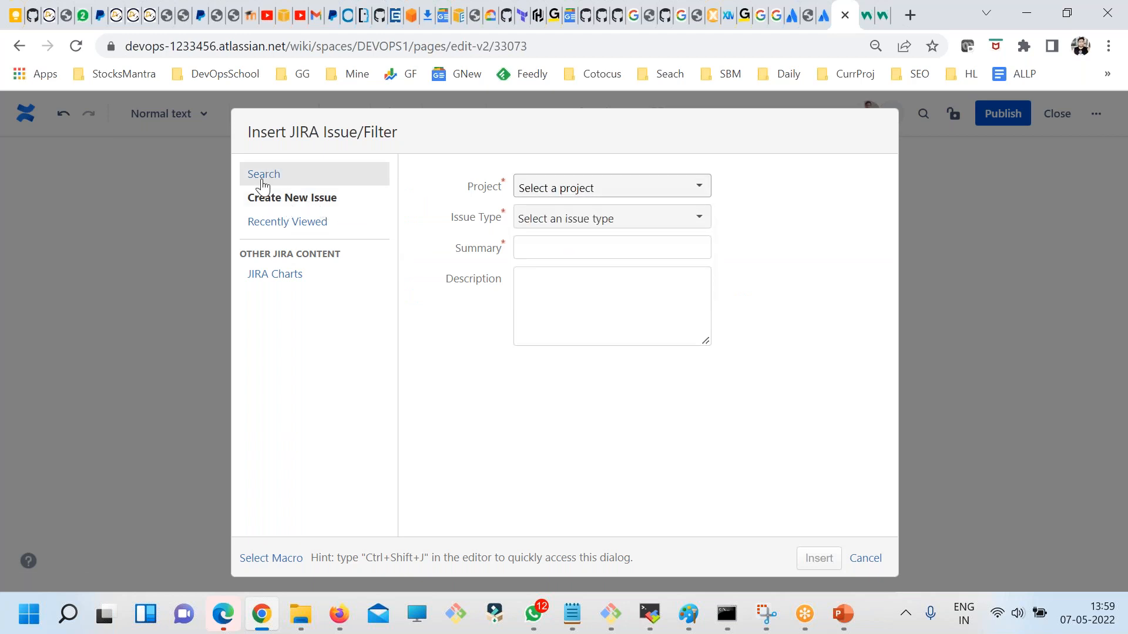
{"action": "left_click", "coordinate": [297, 223]}
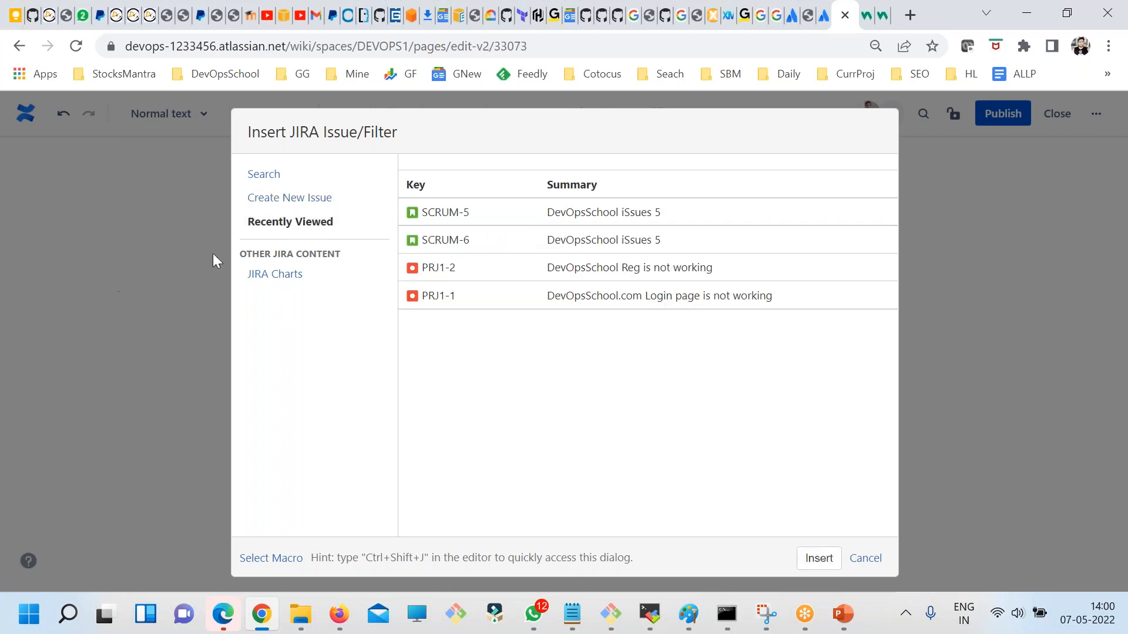
{"action": "left_click", "coordinate": [289, 197]}
{"action": "left_click", "coordinate": [597, 187]}
{"action": "left_click", "coordinate": [552, 262]}
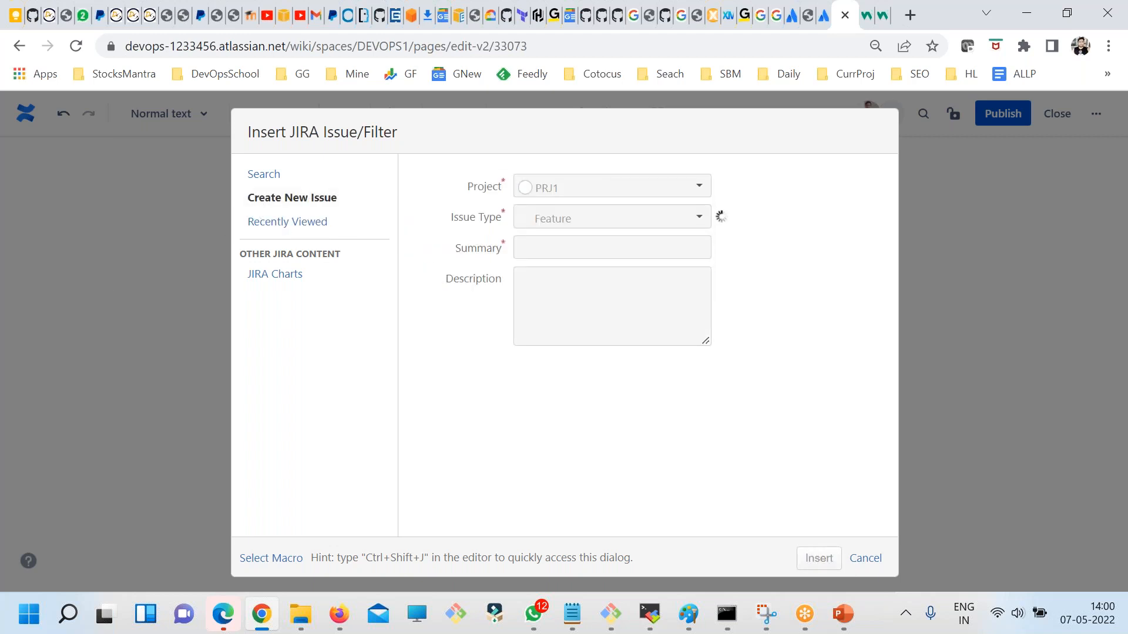
{"action": "left_click", "coordinate": [597, 220]}
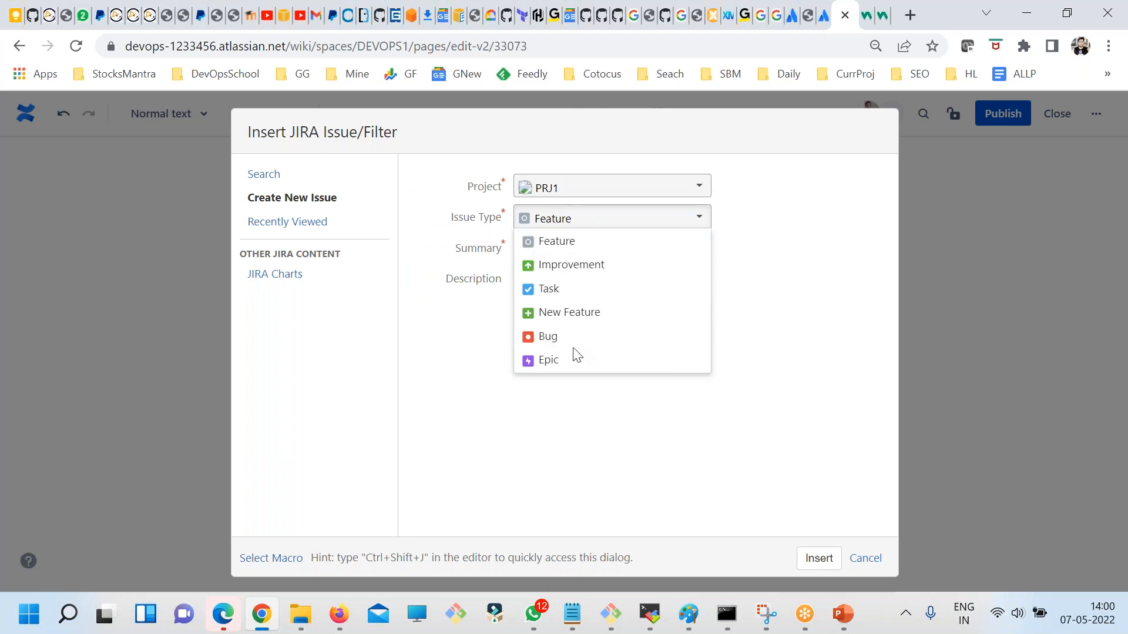
{"action": "left_click", "coordinate": [563, 336]}
{"action": "left_click", "coordinate": [590, 222]}
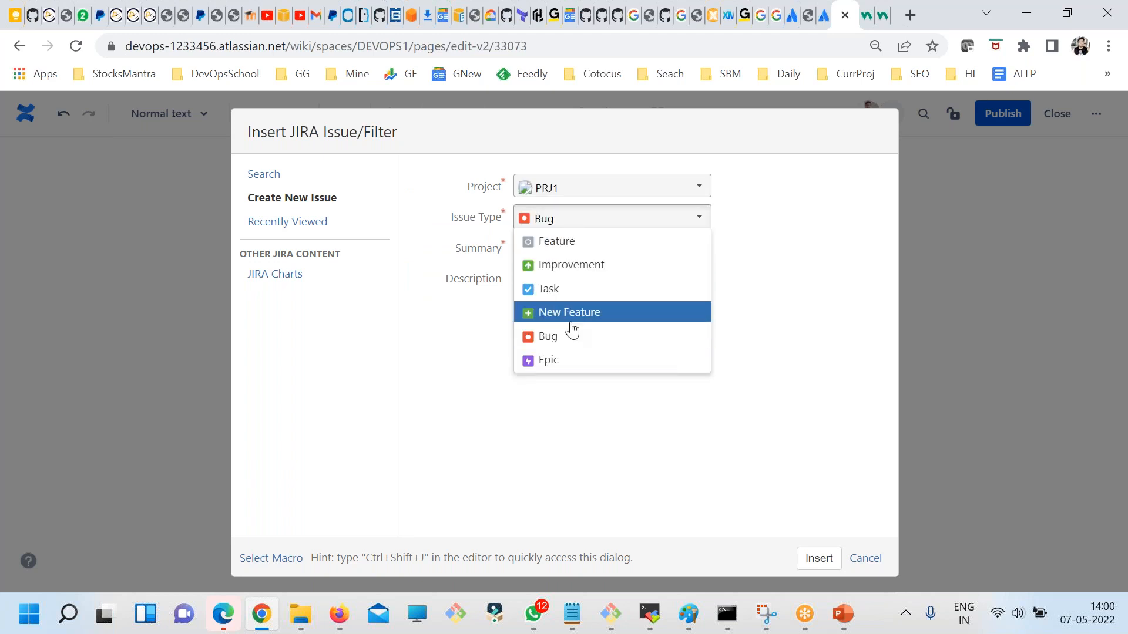
{"action": "left_click", "coordinate": [561, 359]}
{"action": "left_click", "coordinate": [536, 223]}
{"action": "left_click", "coordinate": [555, 241]}
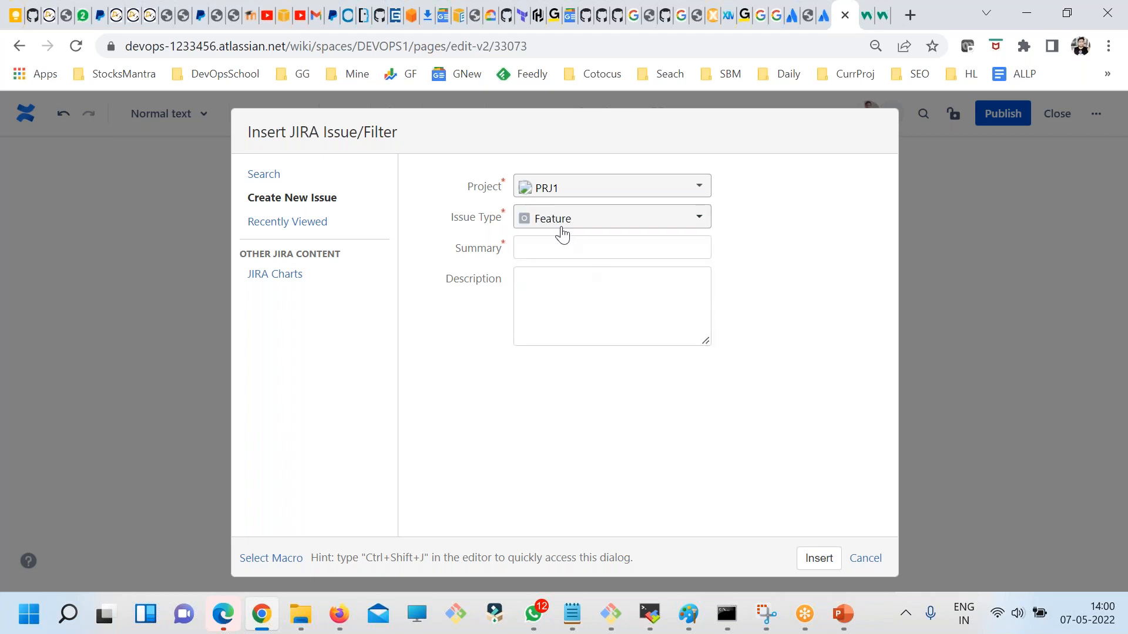
{"action": "left_click", "coordinate": [562, 234]}
{"action": "left_click", "coordinate": [460, 259]}
Insert the recently viewed Jira issue SCRUM-5 into the right cell of the third layout section
{"action": "left_click", "coordinate": [282, 223]}
{"action": "left_click", "coordinate": [865, 558]}
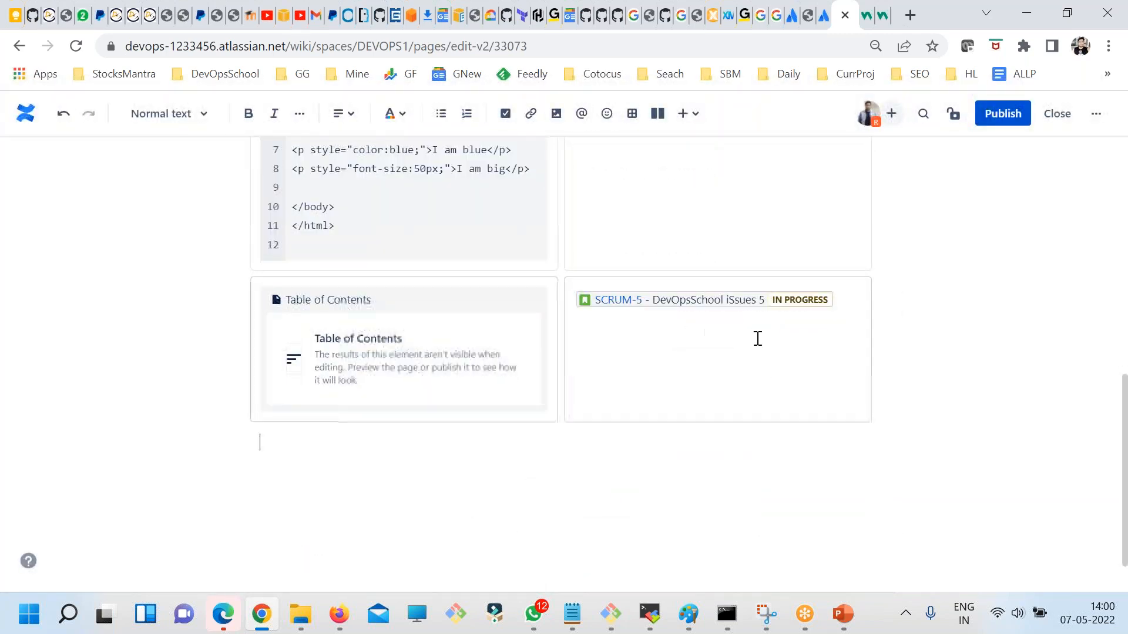
Browse the Formatting and Confluence content elements and insert an Include Page element under the SCRUM-5 issue
{"action": "left_click", "coordinate": [839, 306]}
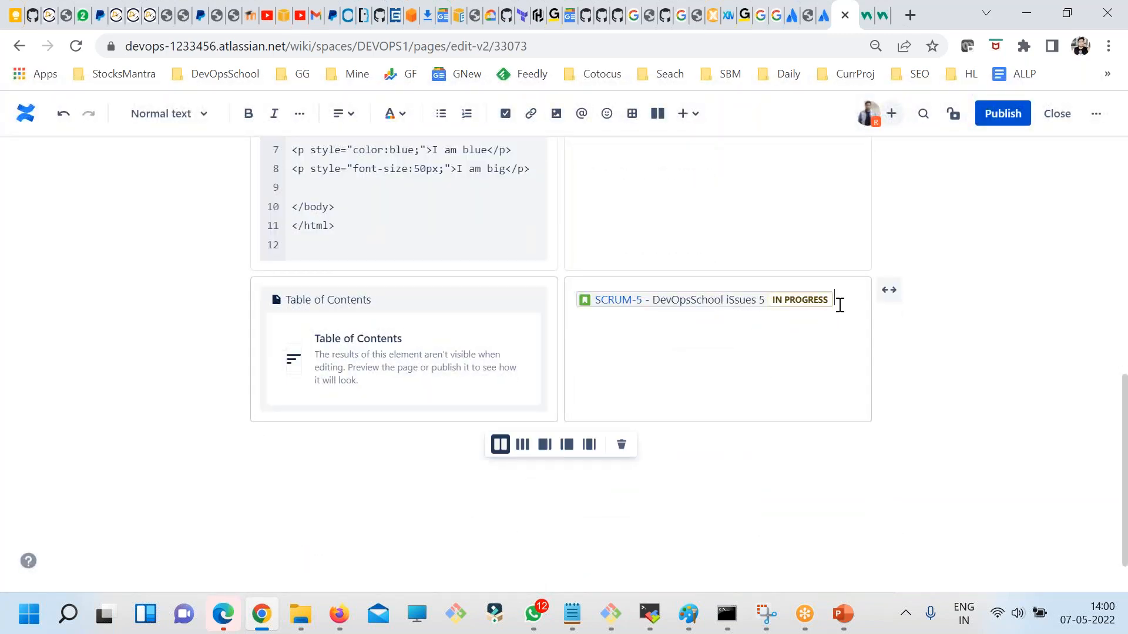
{"action": "left_click", "coordinate": [685, 114]}
{"action": "scroll", "coordinate": [889, 395], "scroll_direction": "down", "scroll_amount": 5}
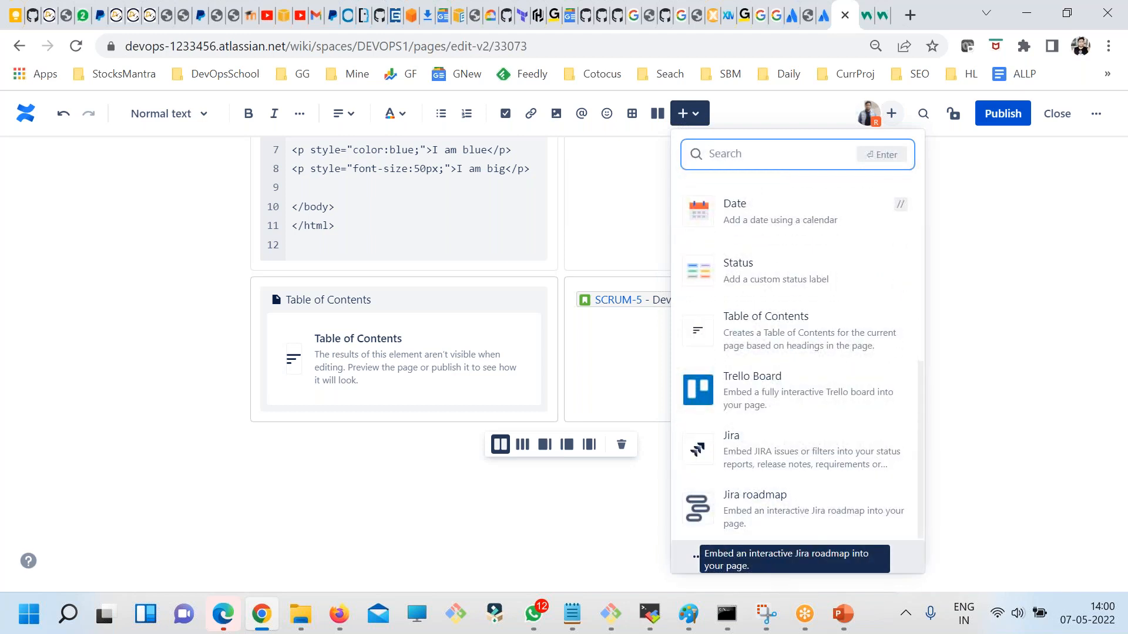
{"action": "left_click", "coordinate": [696, 558]}
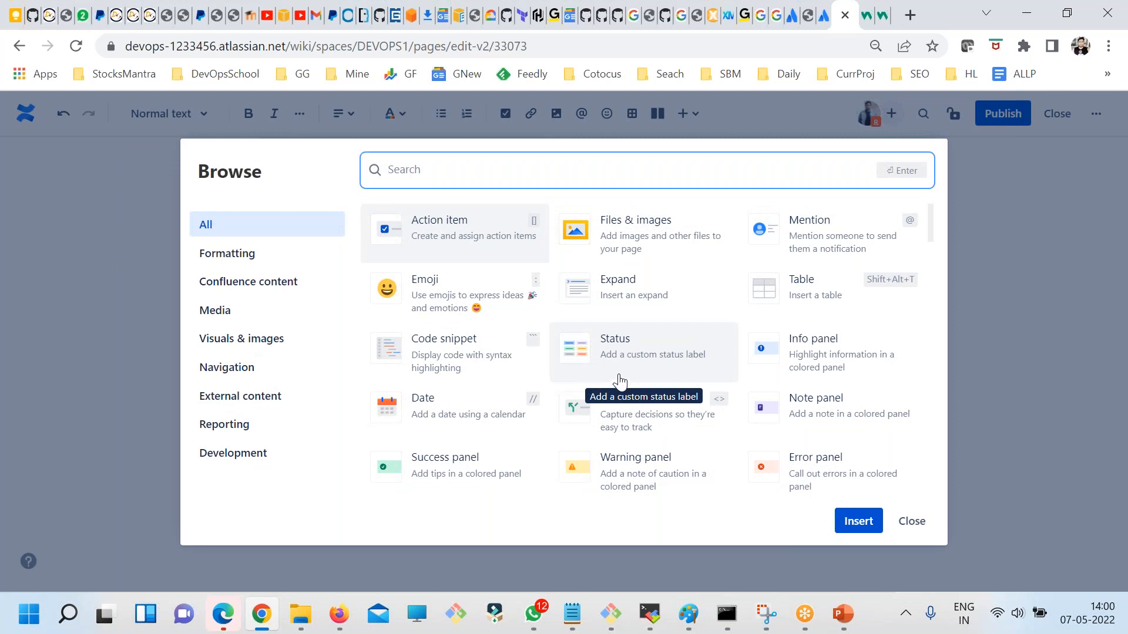
{"action": "left_click", "coordinate": [210, 256]}
{"action": "left_click", "coordinate": [211, 257]}
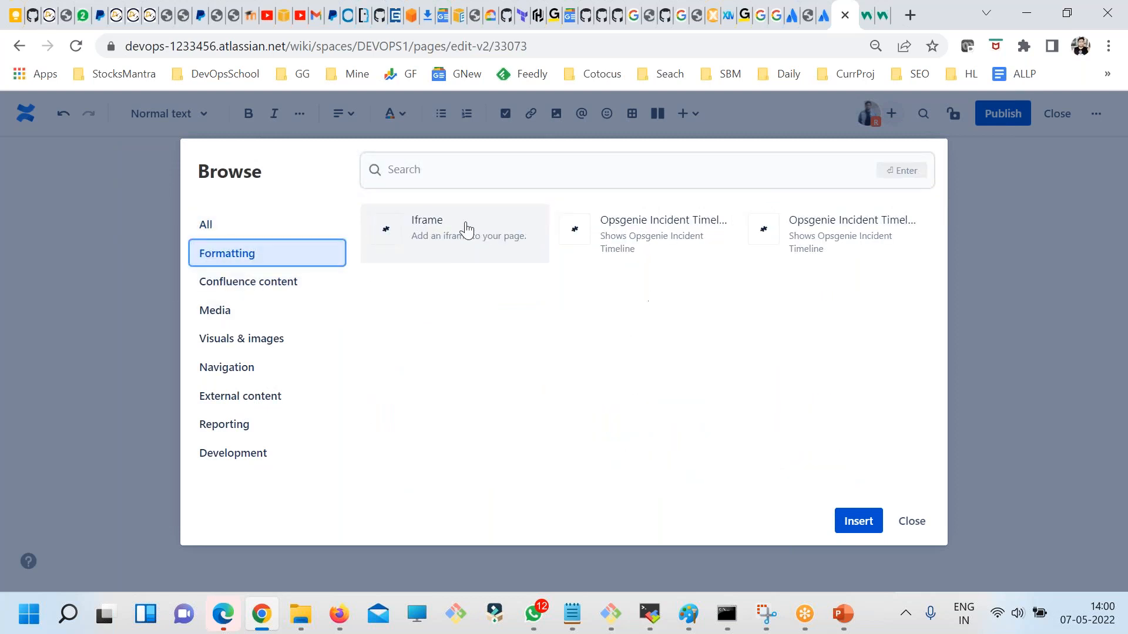
{"action": "left_click", "coordinate": [287, 281]}
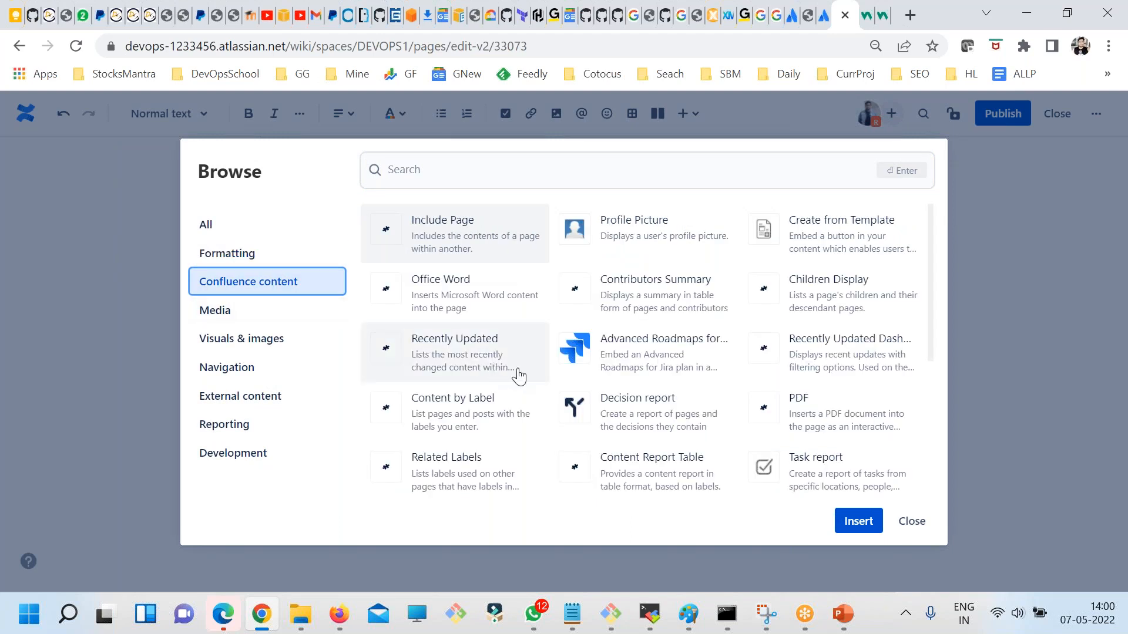
{"action": "left_click", "coordinate": [448, 233]}
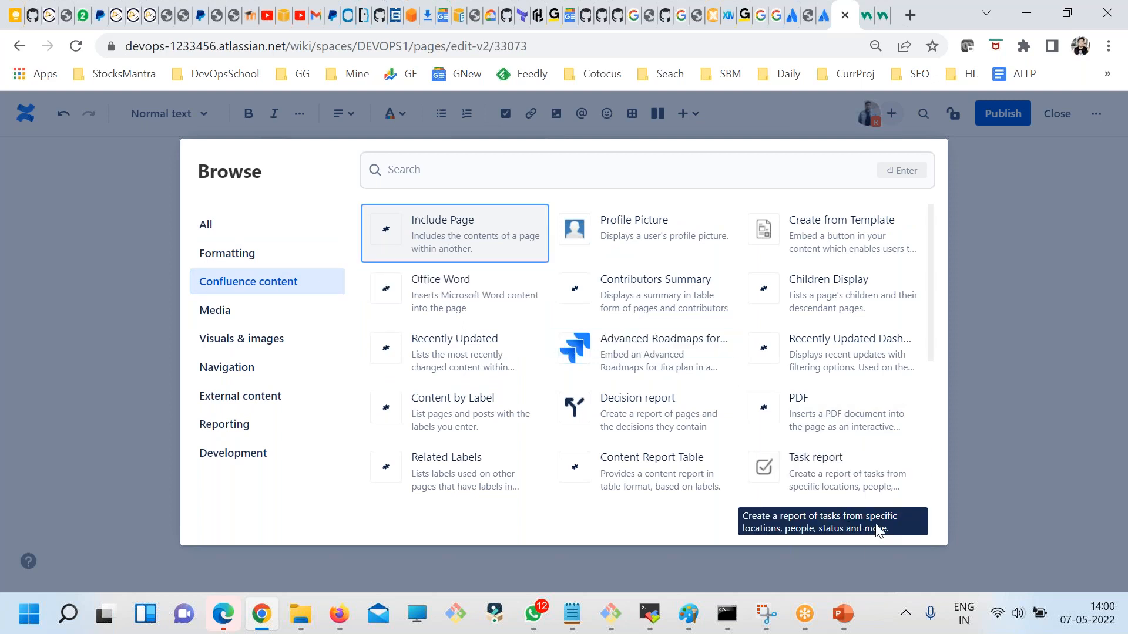
{"action": "left_click", "coordinate": [859, 522]}
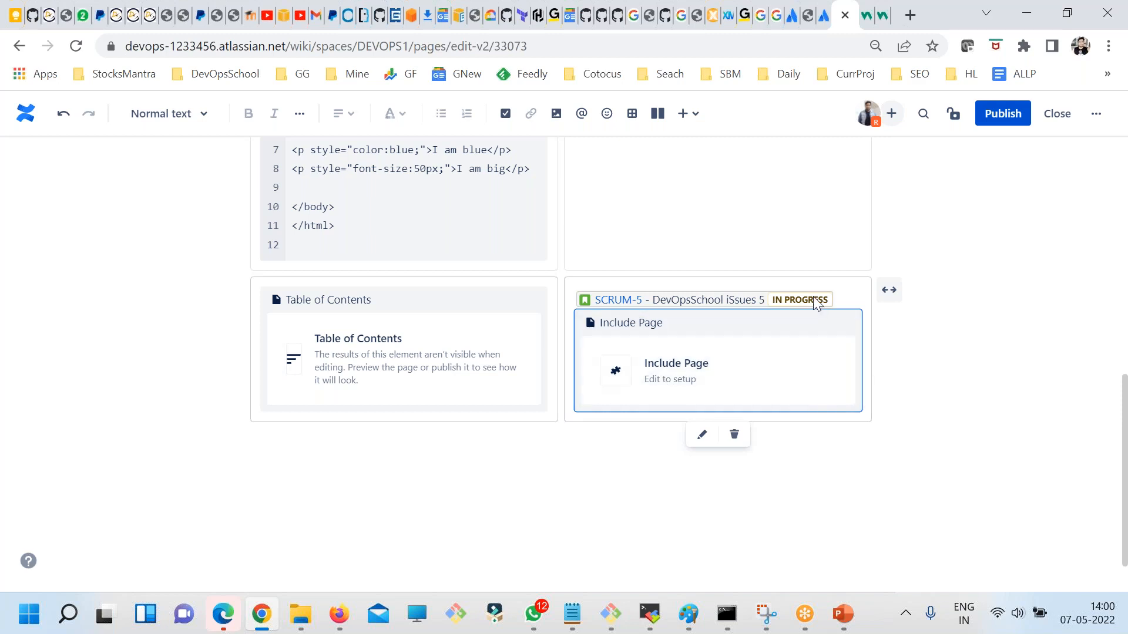
Set the Include Page element's page to include to DevOpsSchool Troubleshooting and close its settings
{"action": "left_click", "coordinate": [702, 434]}
{"action": "left_click", "coordinate": [1075, 286]}
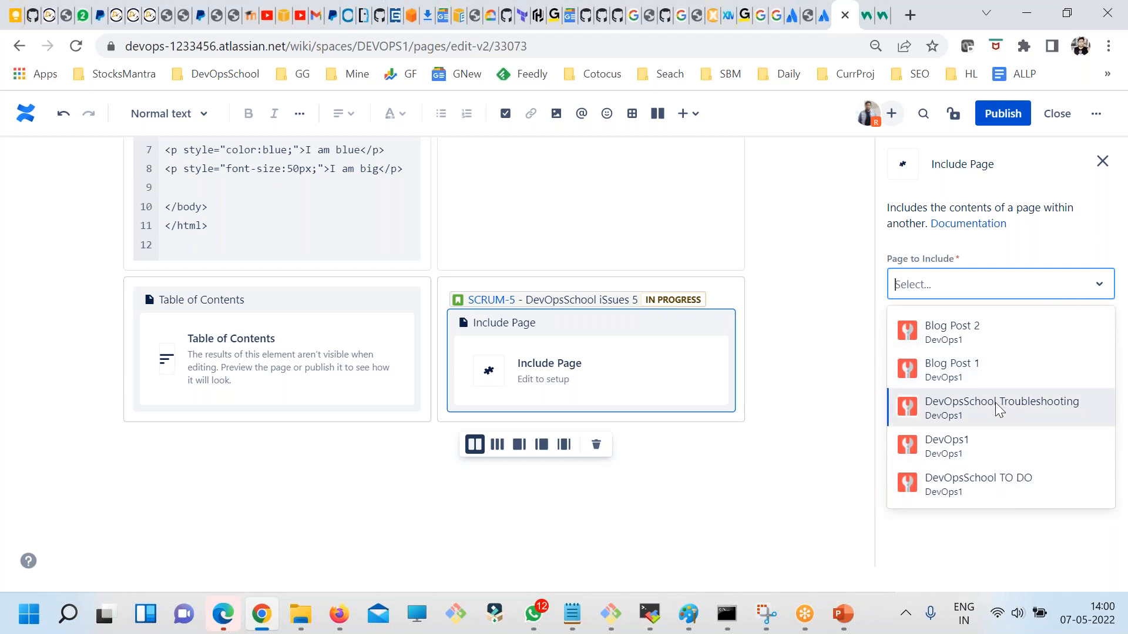
{"action": "left_click", "coordinate": [1017, 411]}
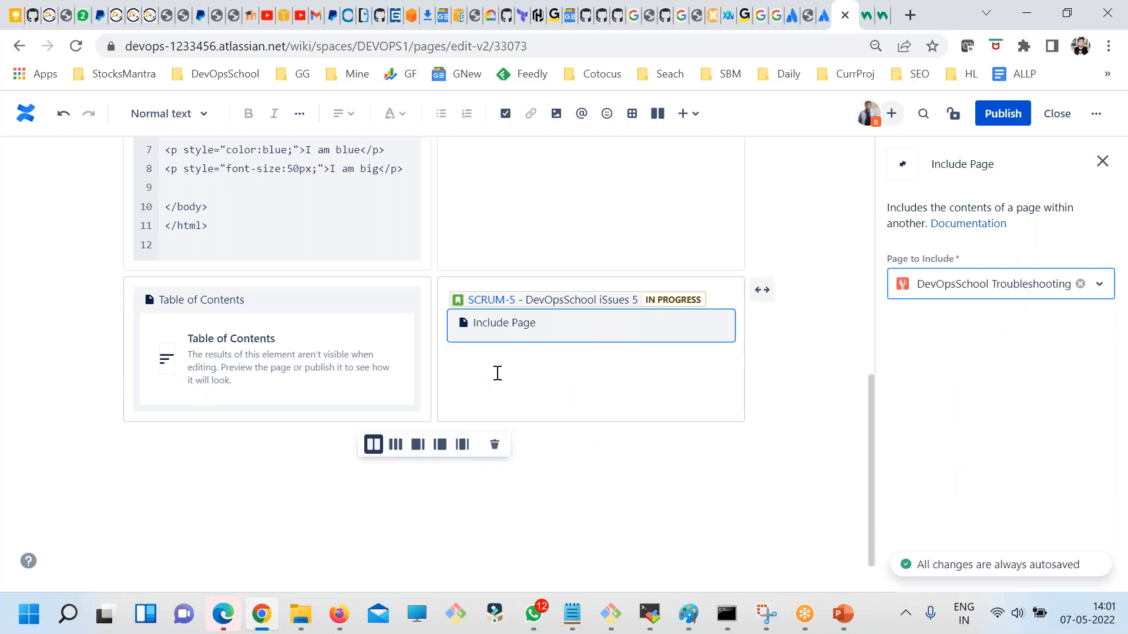
{"action": "left_click", "coordinate": [689, 351]}
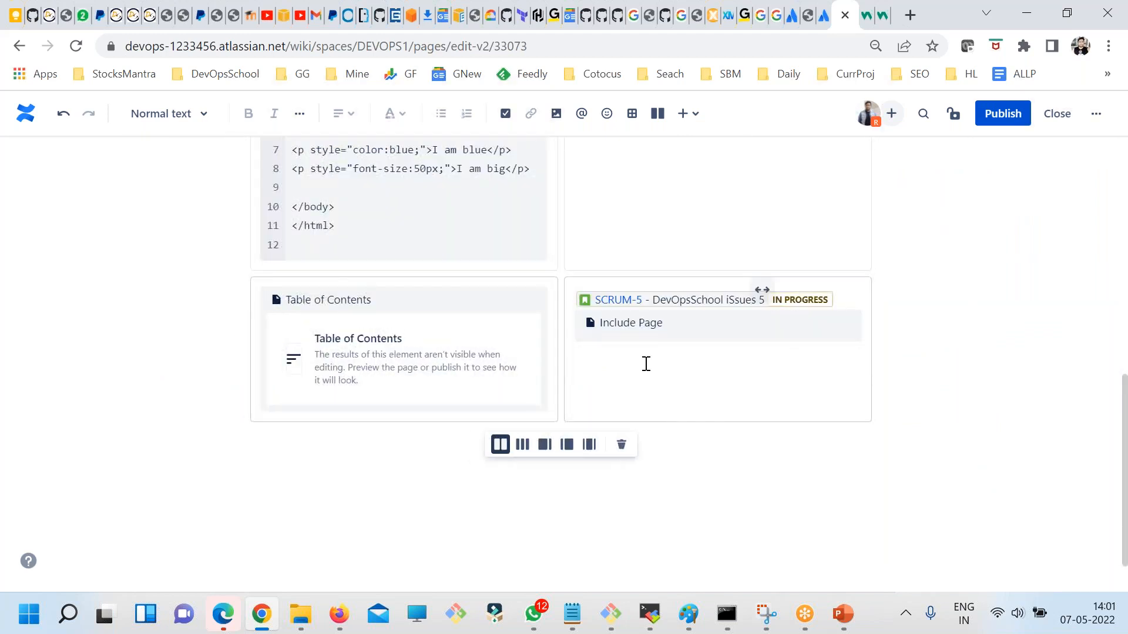
Review the settings of the Include Page element and of the SCRUM-5 Jira issue
{"action": "left_click", "coordinate": [637, 343]}
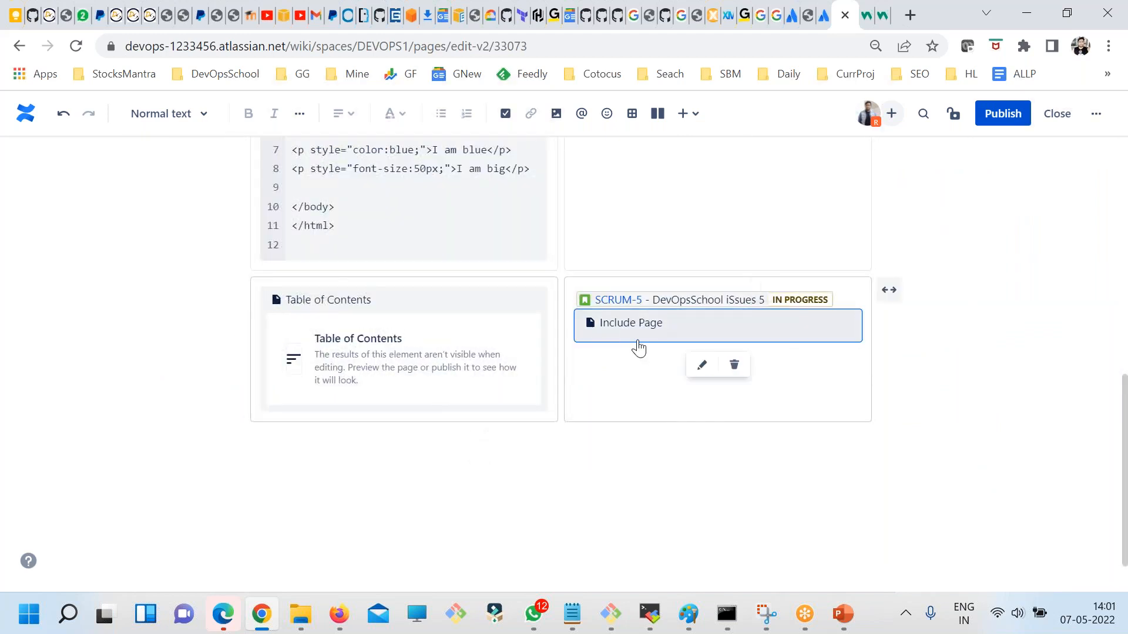
{"action": "left_click", "coordinate": [702, 365]}
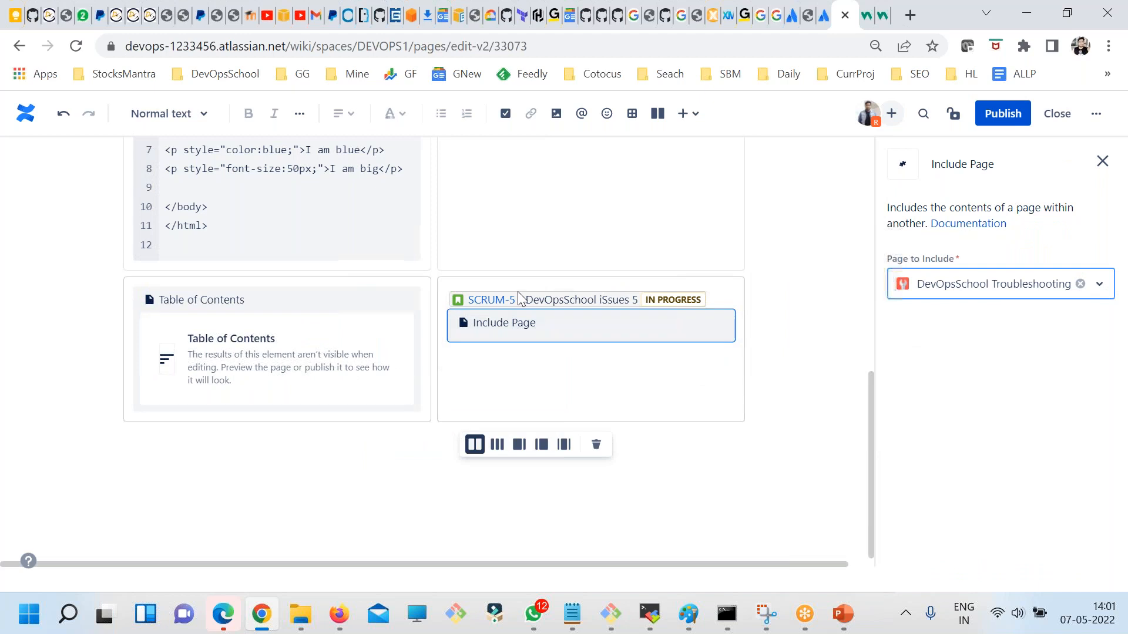
{"action": "left_click", "coordinate": [492, 300]}
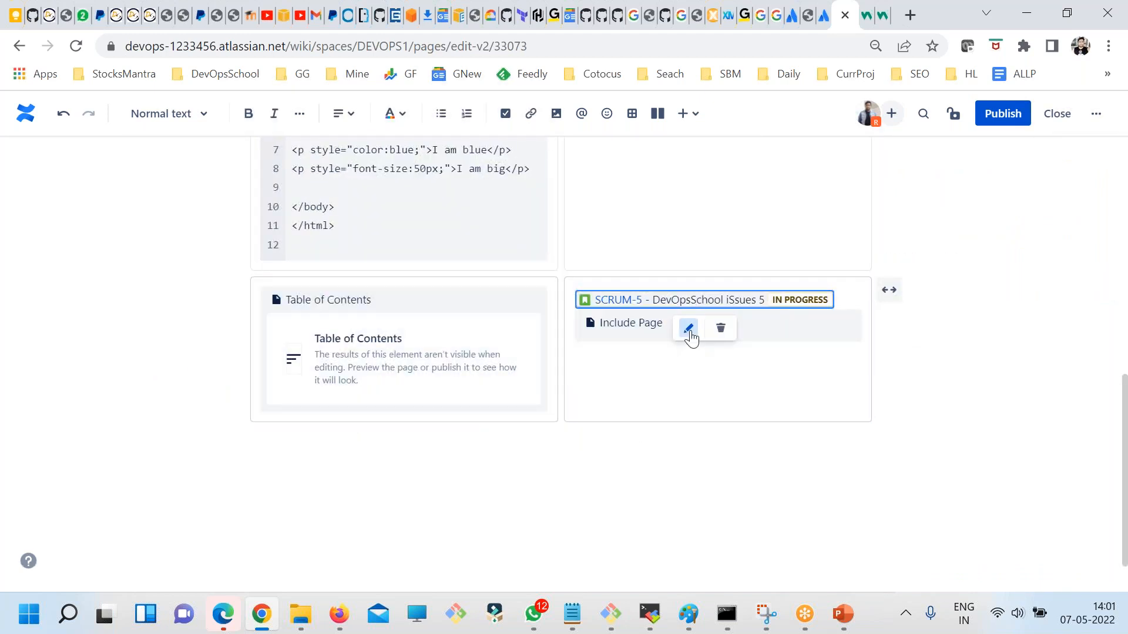
{"action": "left_click", "coordinate": [688, 328]}
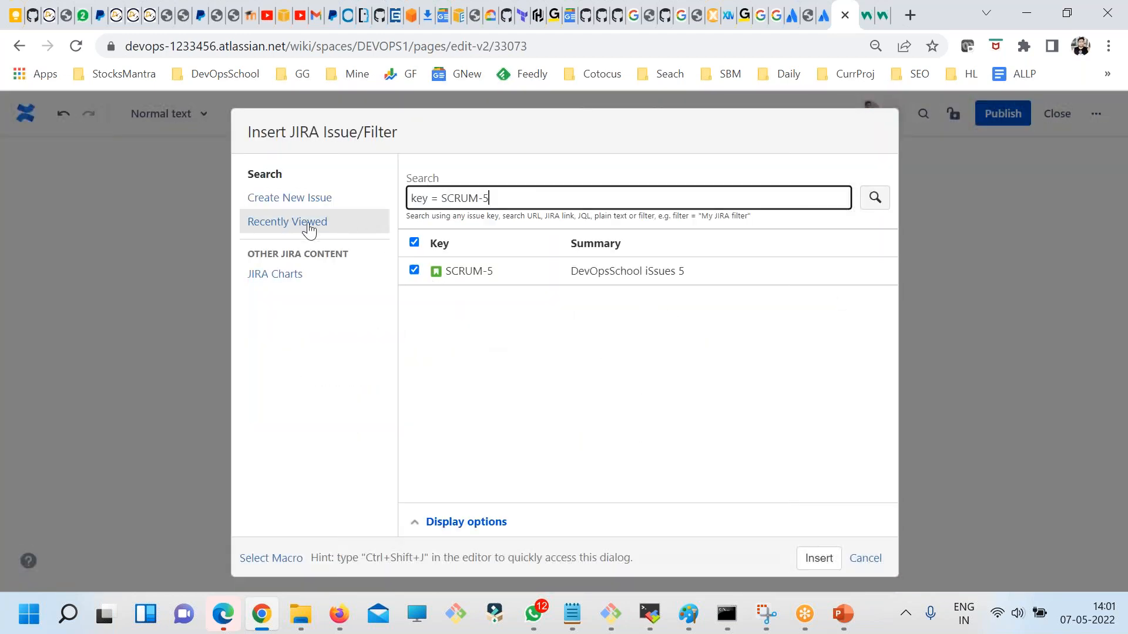
{"action": "left_click", "coordinate": [857, 558]}
Clear the Include Page element's page to include and choose DevOpsSchool Troubleshooting again
{"action": "left_click", "coordinate": [632, 327]}
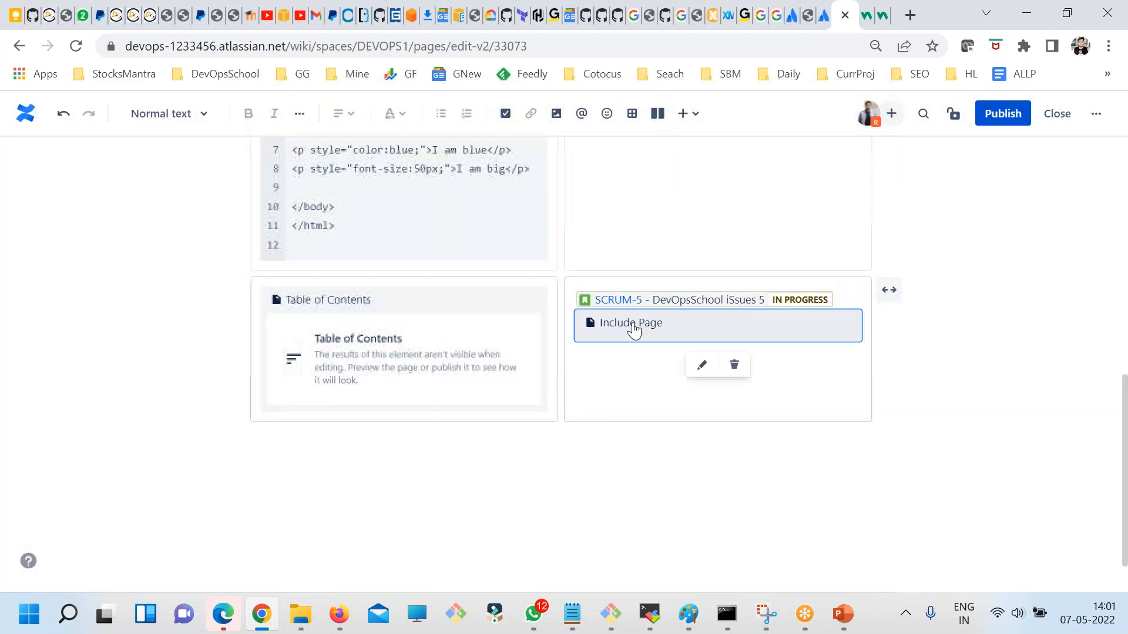
{"action": "left_click", "coordinate": [702, 367]}
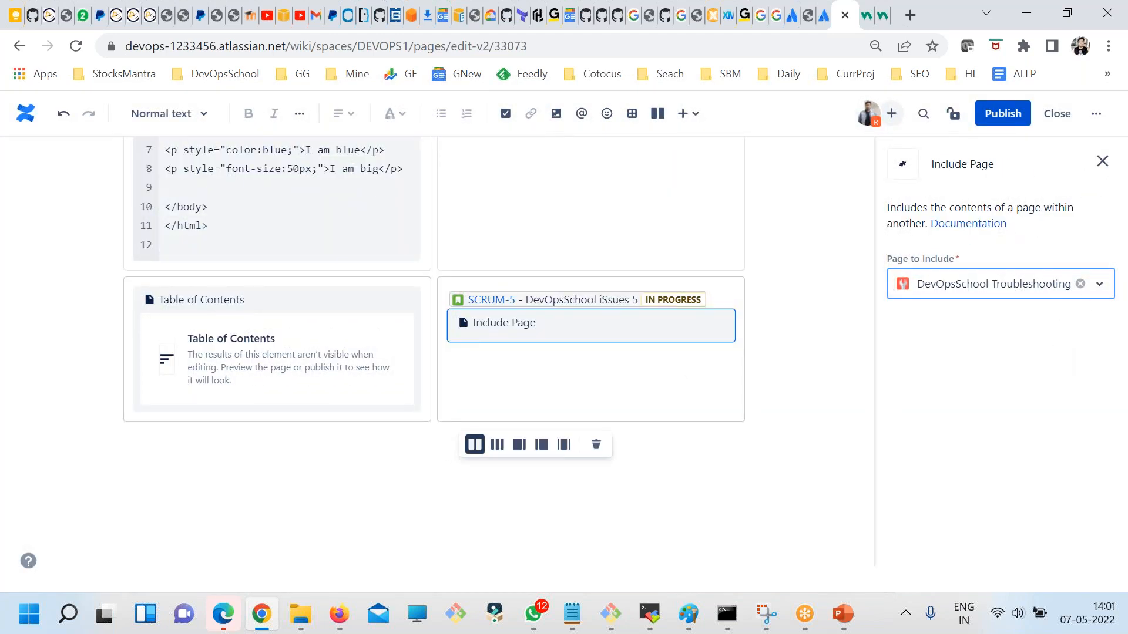
{"action": "left_click", "coordinate": [1079, 283]}
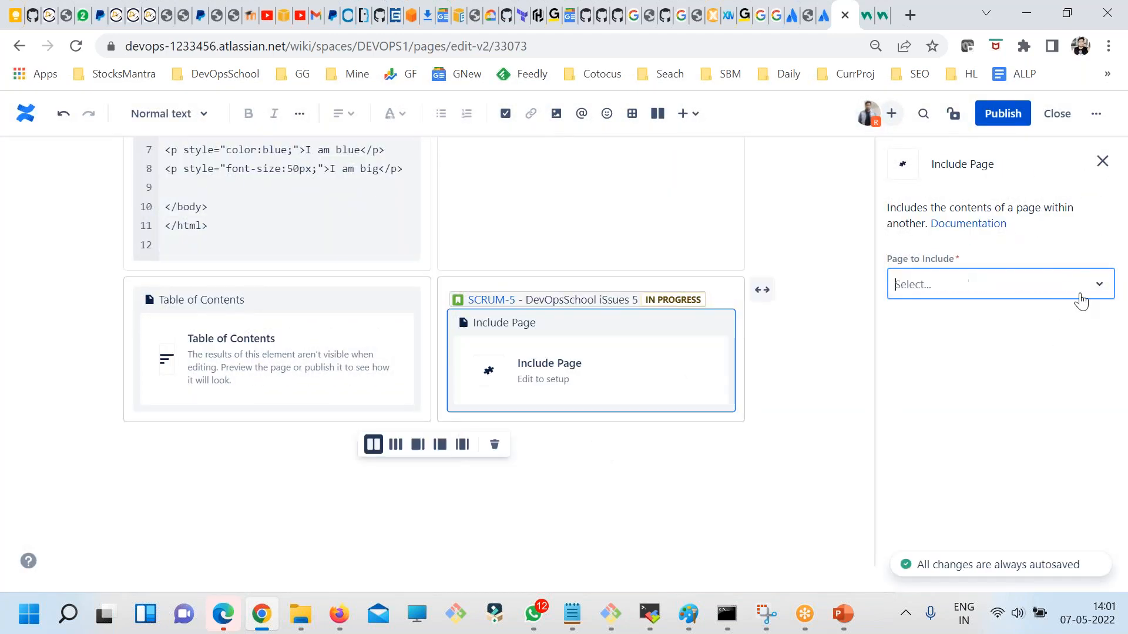
{"action": "left_click", "coordinate": [1033, 302]}
{"action": "left_click", "coordinate": [1008, 409]}
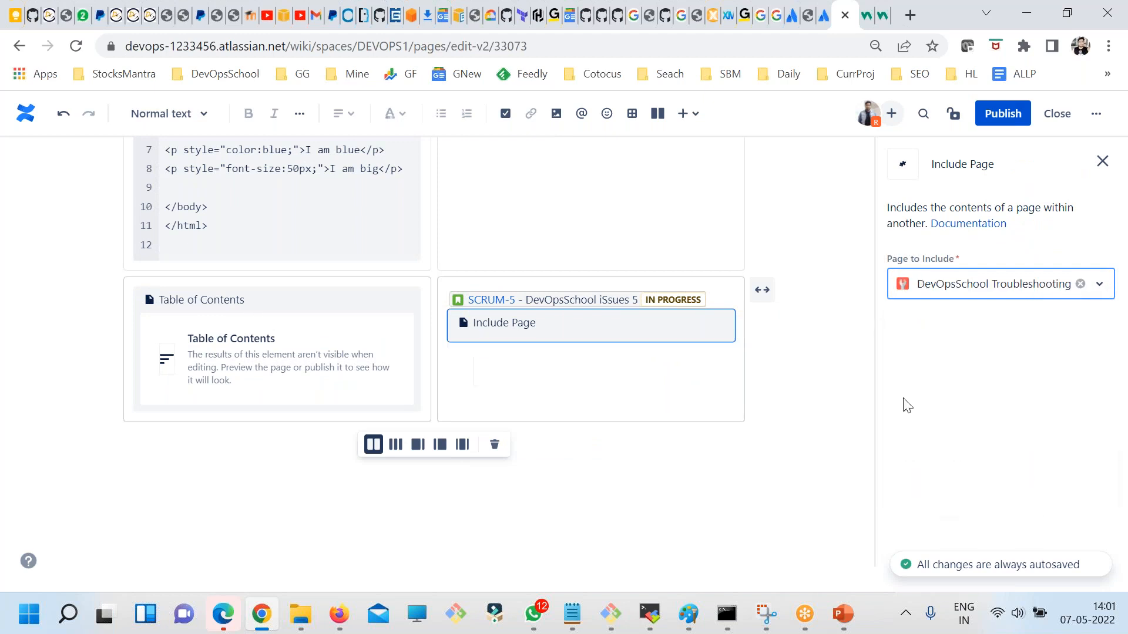
Insert a second Include Page element below the first one and set its page to include to DevOpsSchool TO DO
{"action": "left_click", "coordinate": [566, 383]}
{"action": "left_click", "coordinate": [697, 114]}
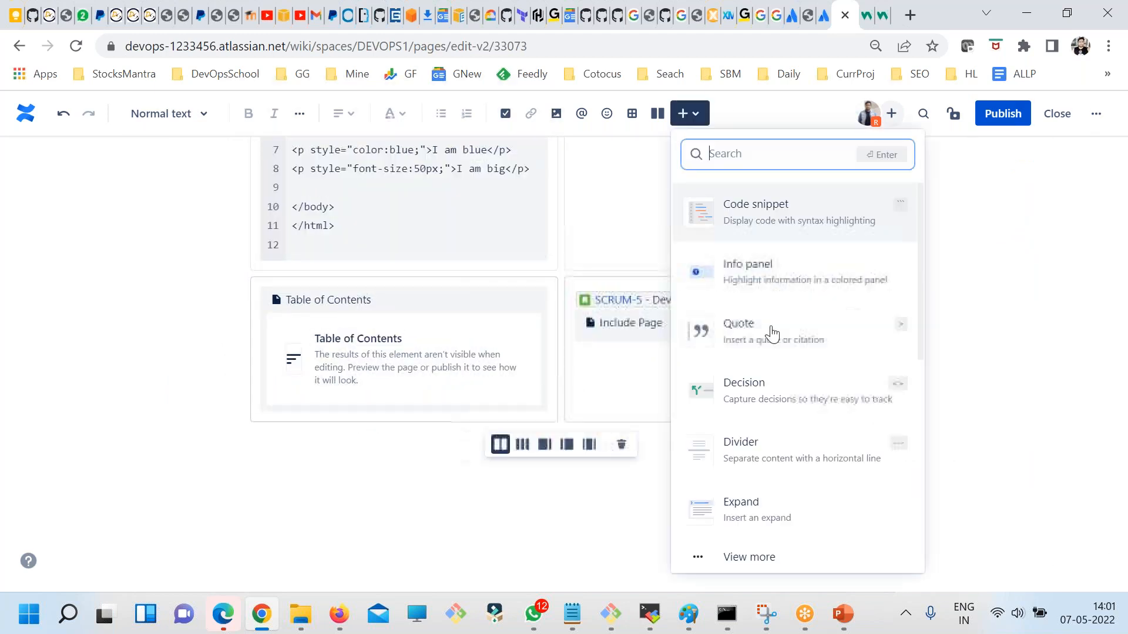
{"action": "type", "text": "page"}
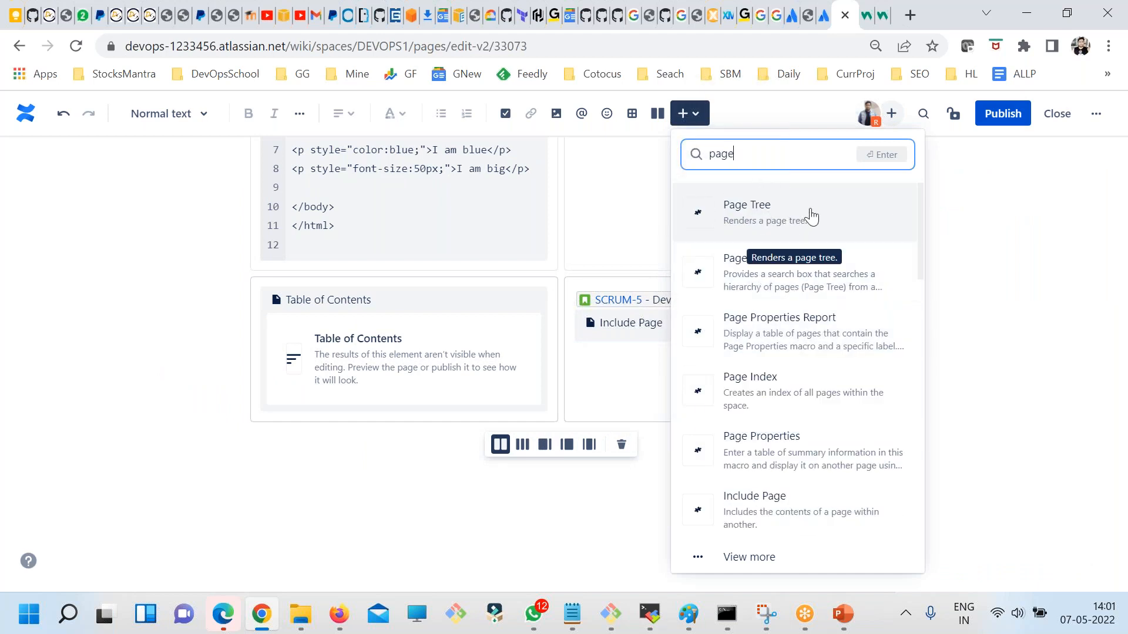
{"action": "left_click", "coordinate": [772, 504]}
{"action": "left_click", "coordinate": [1014, 283]}
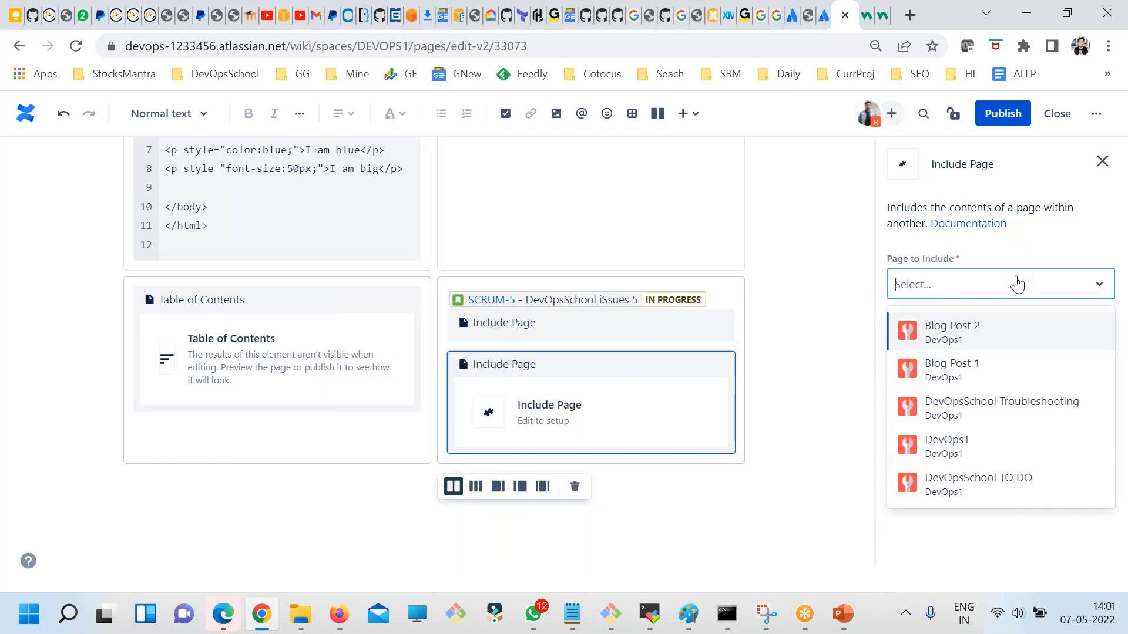
{"action": "left_click", "coordinate": [991, 481]}
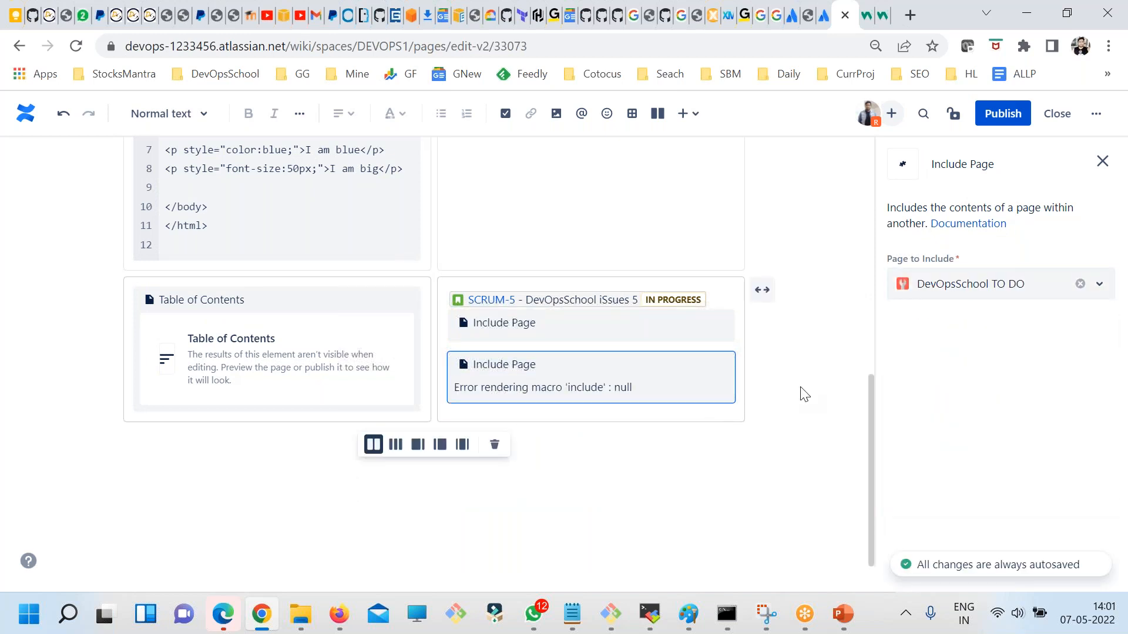
Add a two-column layout below the existing sections and insert a Task report element in its first column
{"action": "left_click", "coordinate": [605, 438]}
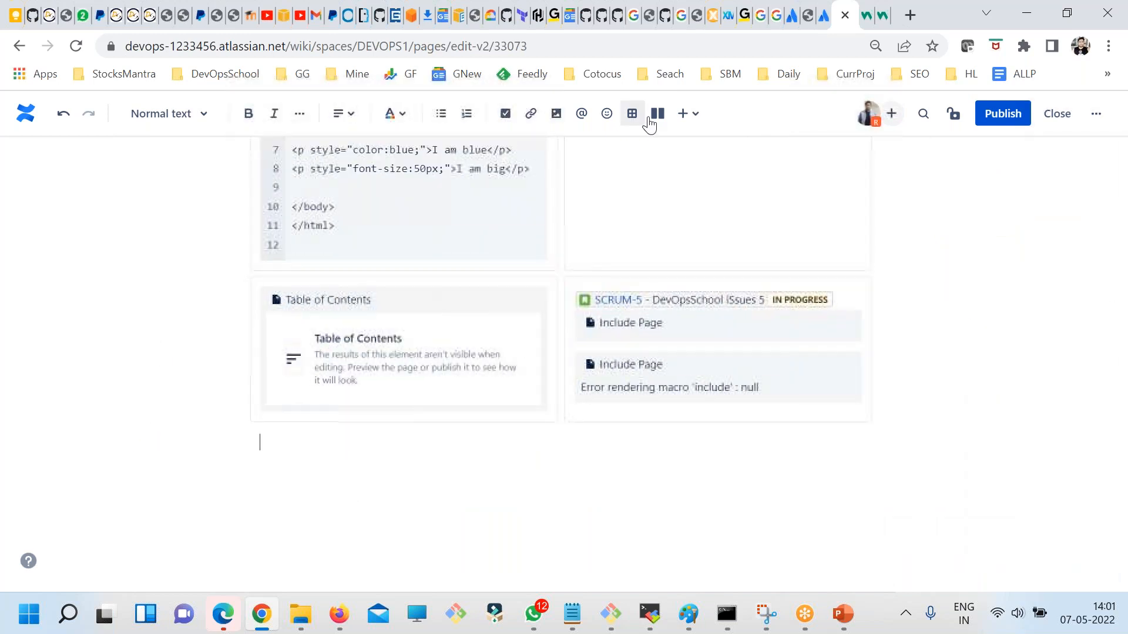
{"action": "left_click", "coordinate": [656, 115]}
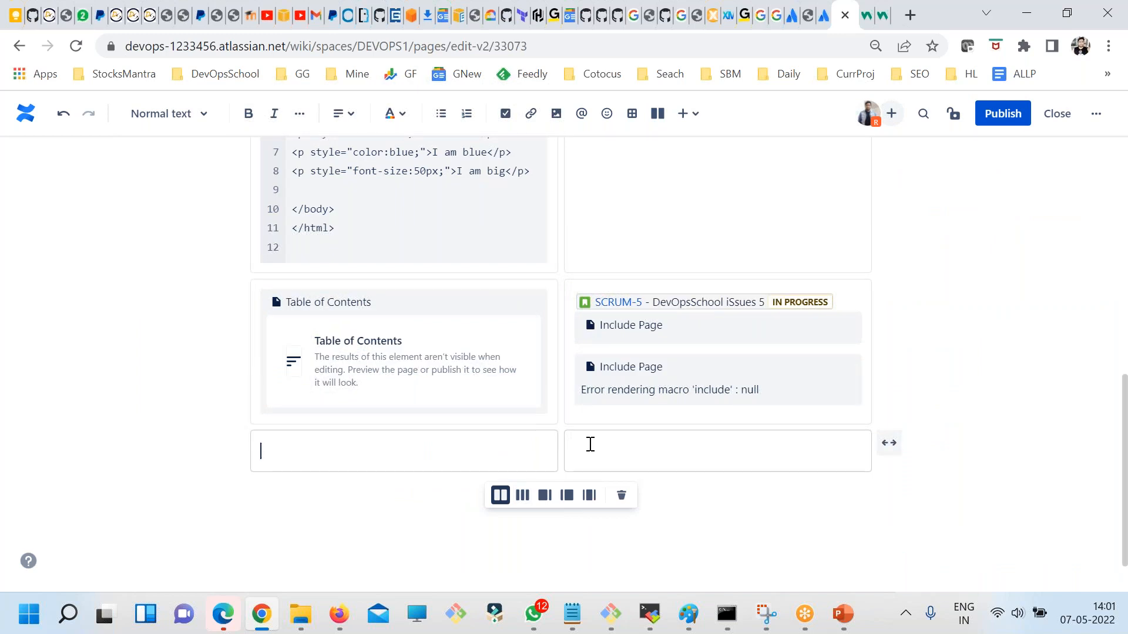
{"action": "left_click", "coordinate": [693, 113]}
{"action": "scroll", "coordinate": [728, 323], "scroll_direction": "down", "scroll_amount": 6}
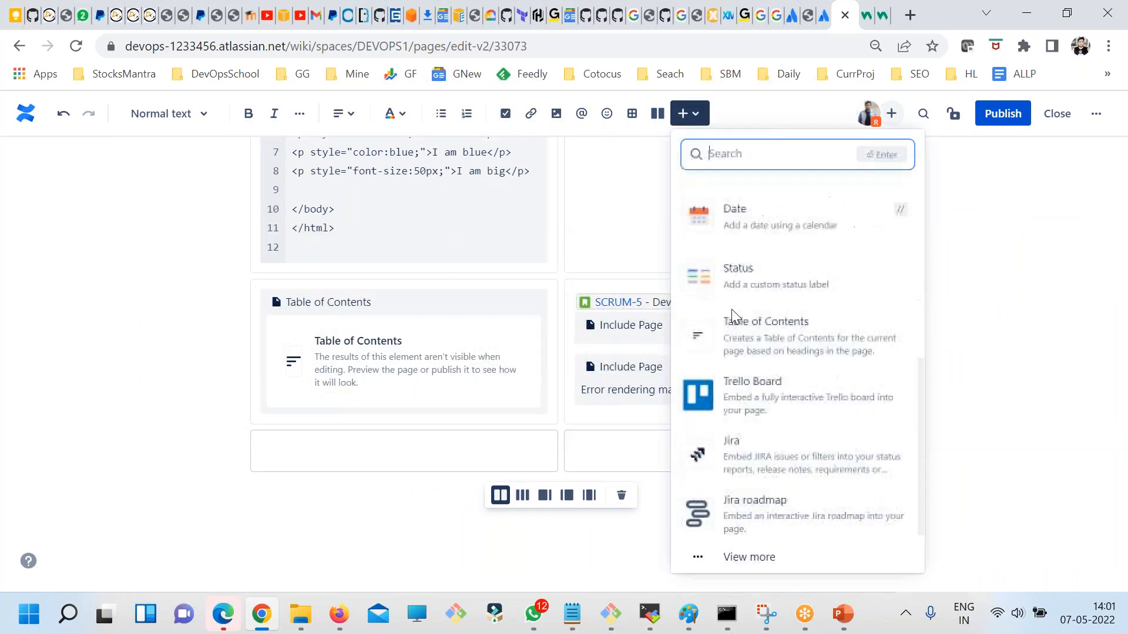
{"action": "left_click", "coordinate": [734, 559]}
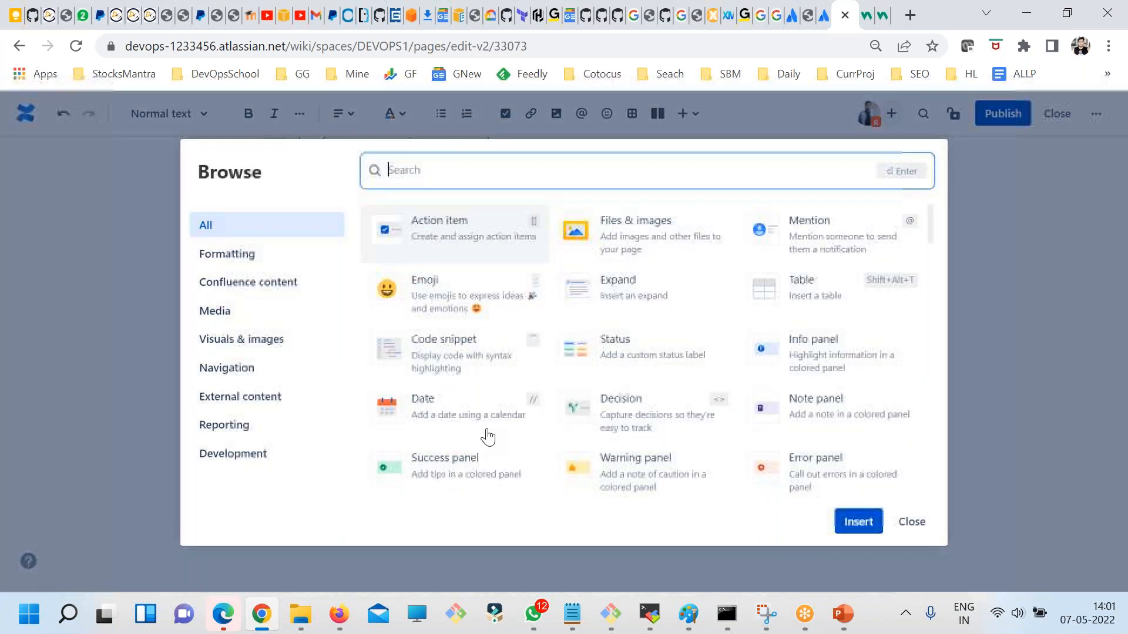
{"action": "left_click", "coordinate": [219, 308]}
{"action": "left_click", "coordinate": [221, 287]}
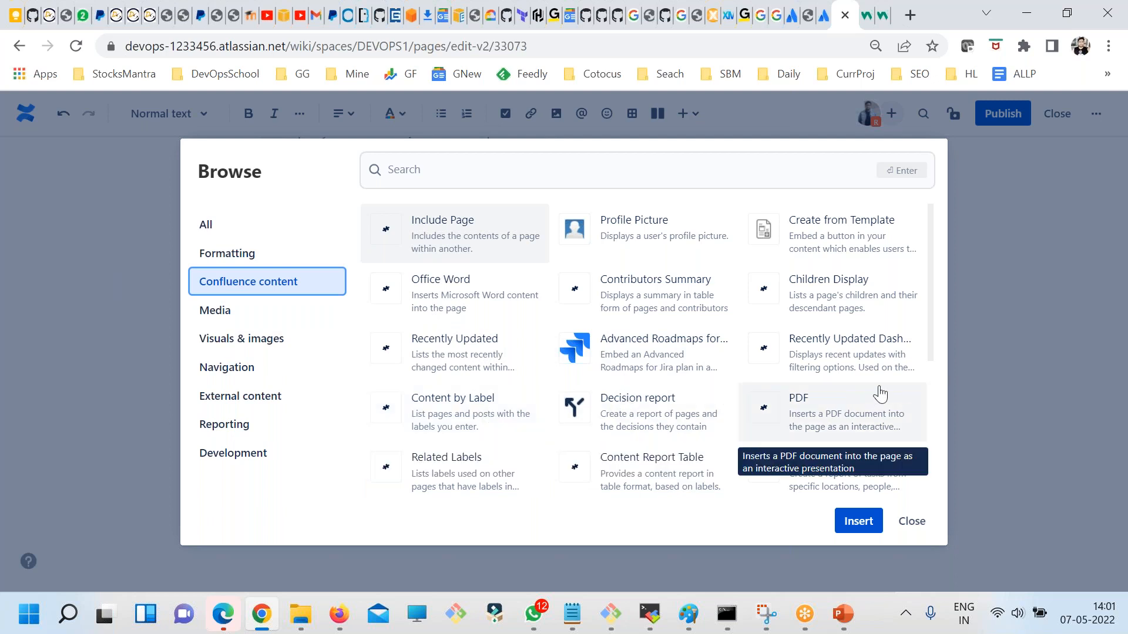
{"action": "scroll", "coordinate": [805, 373], "scroll_direction": "down", "scroll_amount": 2}
{"action": "left_click", "coordinate": [809, 381]}
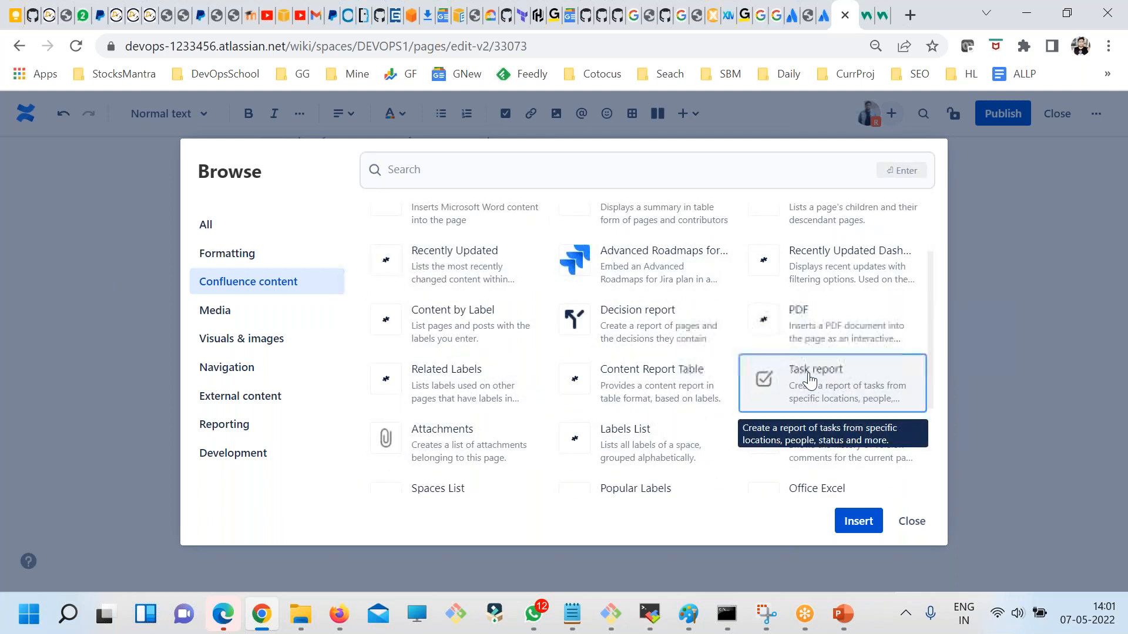
{"action": "left_click", "coordinate": [858, 521]}
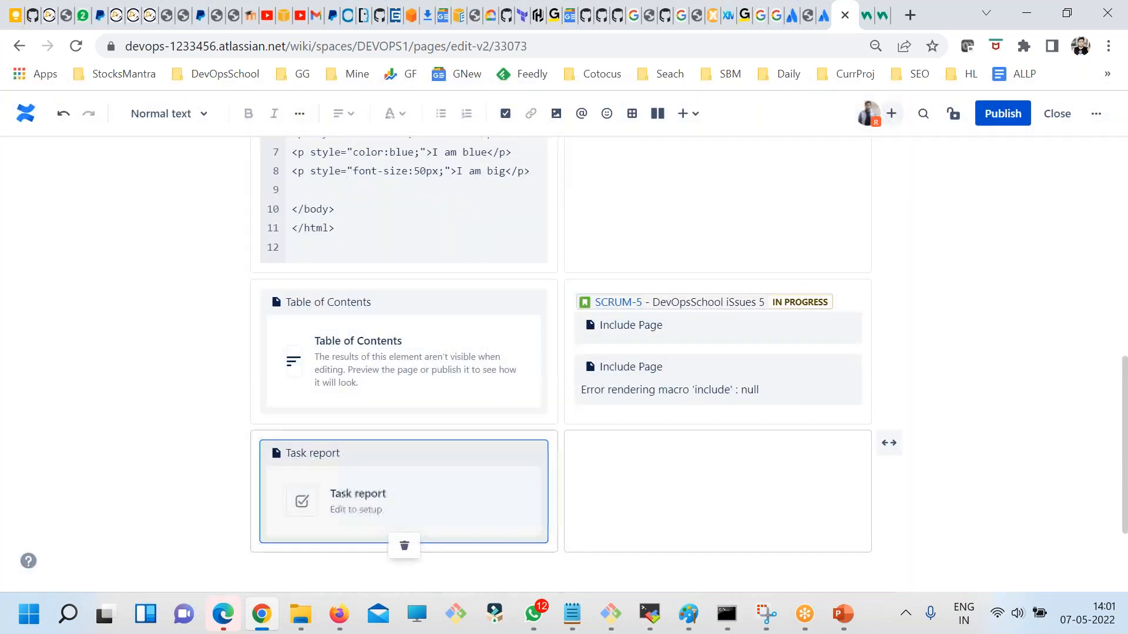
Browse the Media, Visuals & images, Navigation, External content, Reporting, Development and Confluence content elements for the empty second column beside the Task report
{"action": "left_click", "coordinate": [682, 478]}
{"action": "left_click", "coordinate": [690, 113]}
{"action": "scroll", "coordinate": [799, 482], "scroll_direction": "down", "scroll_amount": 5}
{"action": "left_click", "coordinate": [751, 555]}
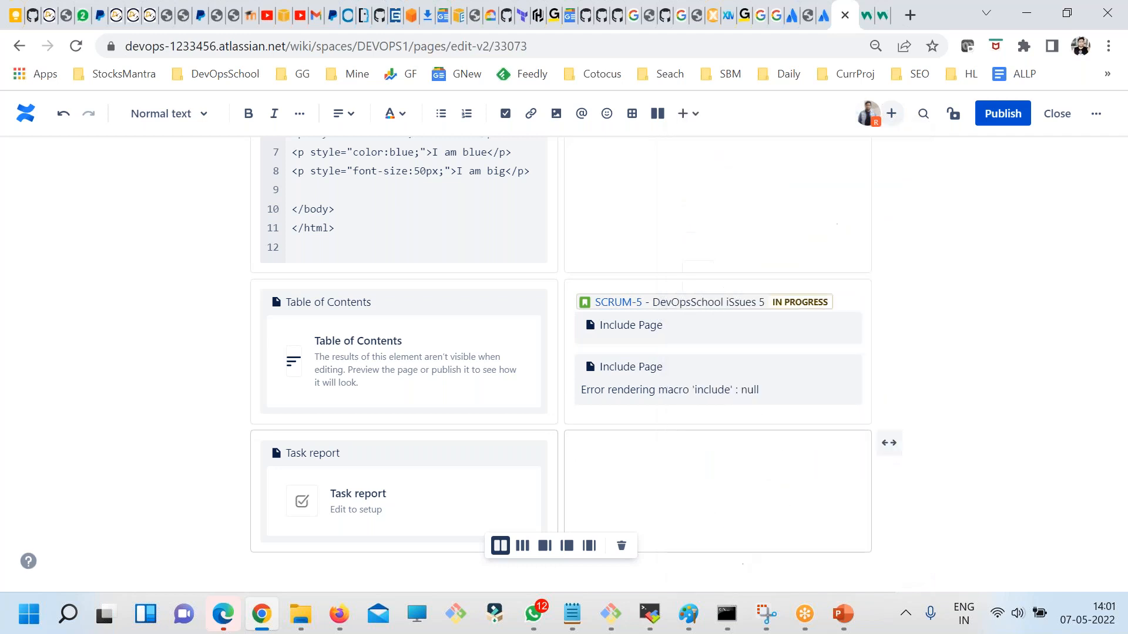
{"action": "left_click", "coordinate": [214, 312]}
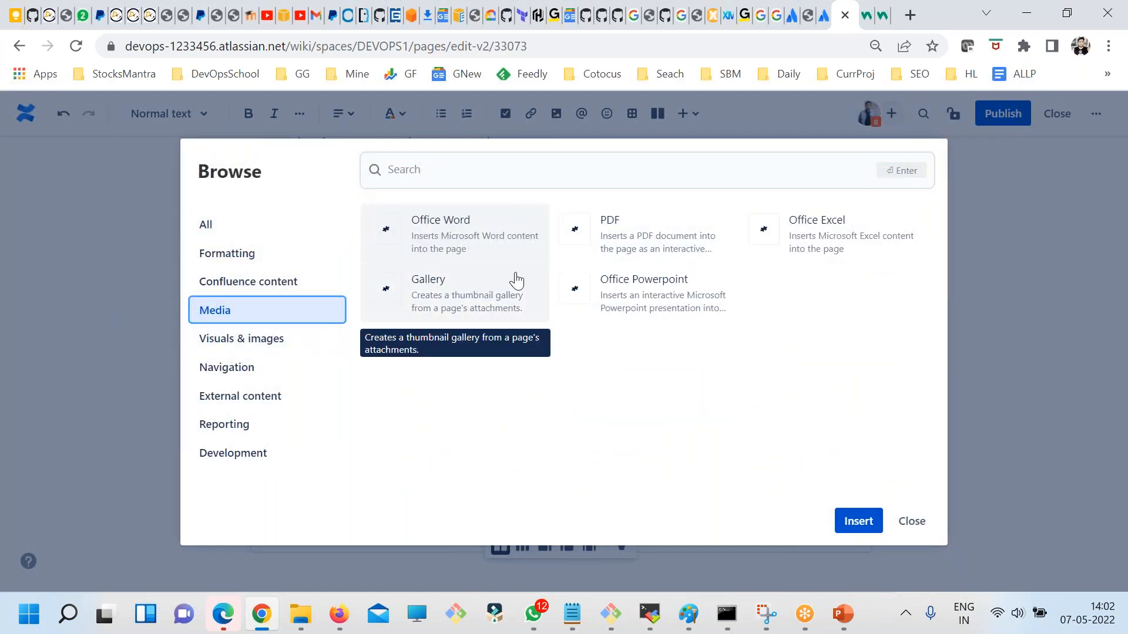
{"action": "left_click", "coordinate": [221, 340]}
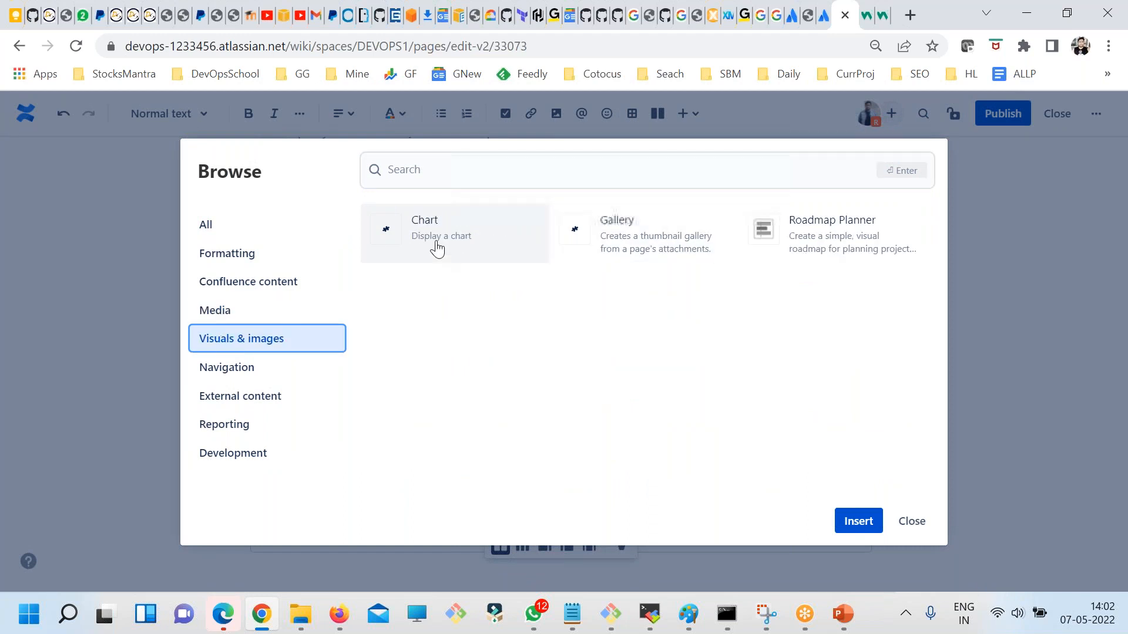
{"action": "left_click", "coordinate": [252, 365]}
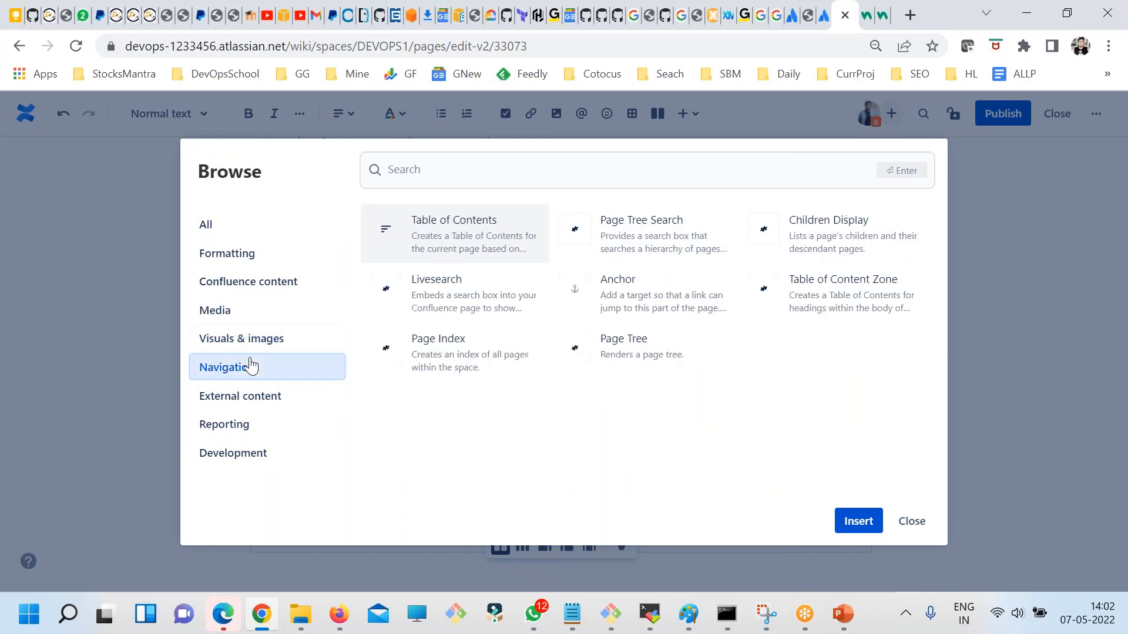
{"action": "left_click", "coordinate": [267, 397]}
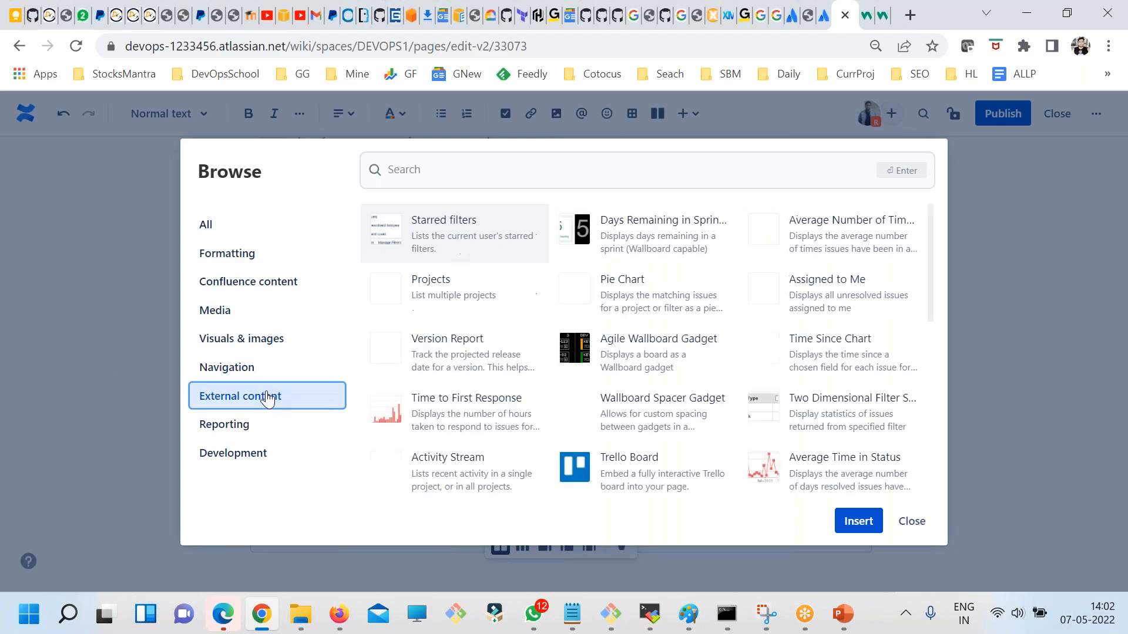
{"action": "scroll", "coordinate": [700, 401], "scroll_direction": "down", "scroll_amount": 3}
{"action": "scroll", "coordinate": [702, 417], "scroll_direction": "down", "scroll_amount": 5}
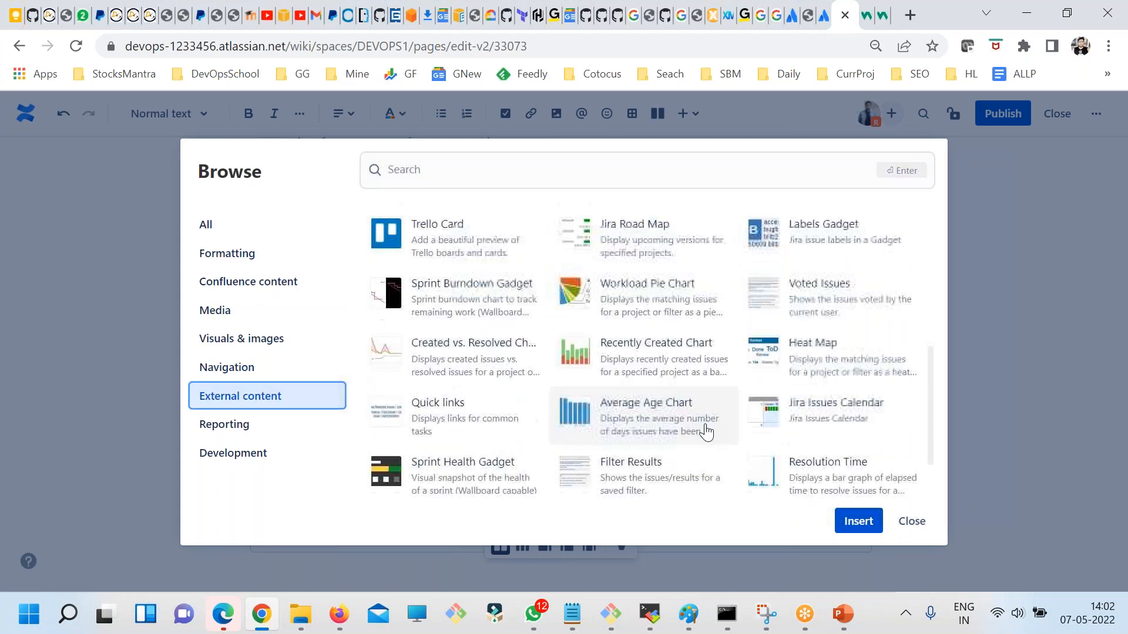
{"action": "left_click", "coordinate": [270, 429]}
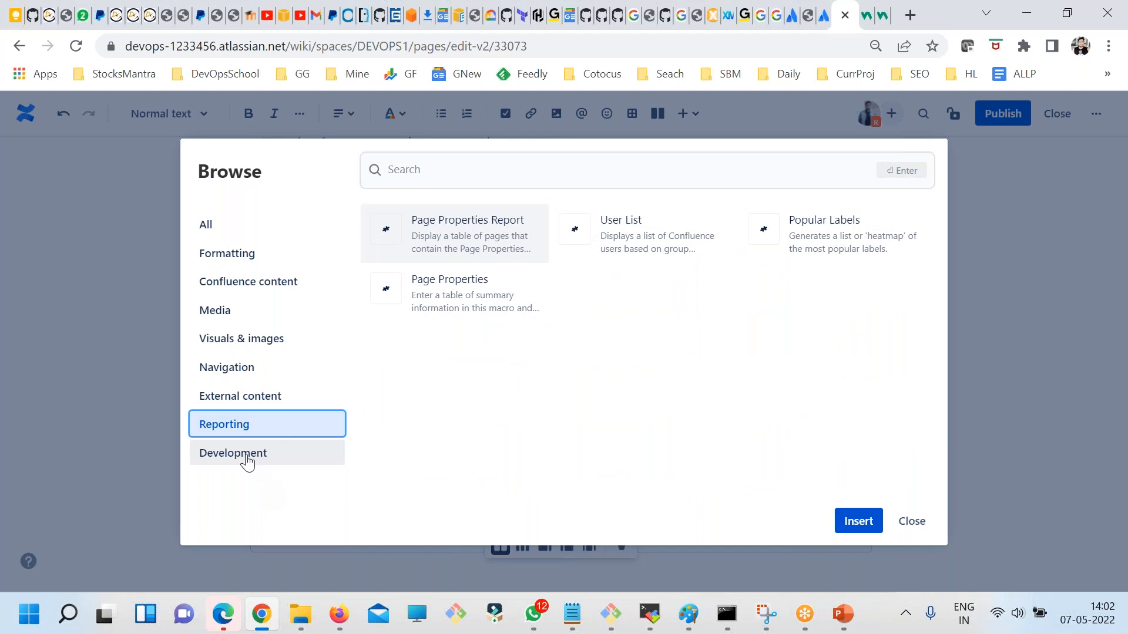
{"action": "left_click", "coordinate": [248, 463]}
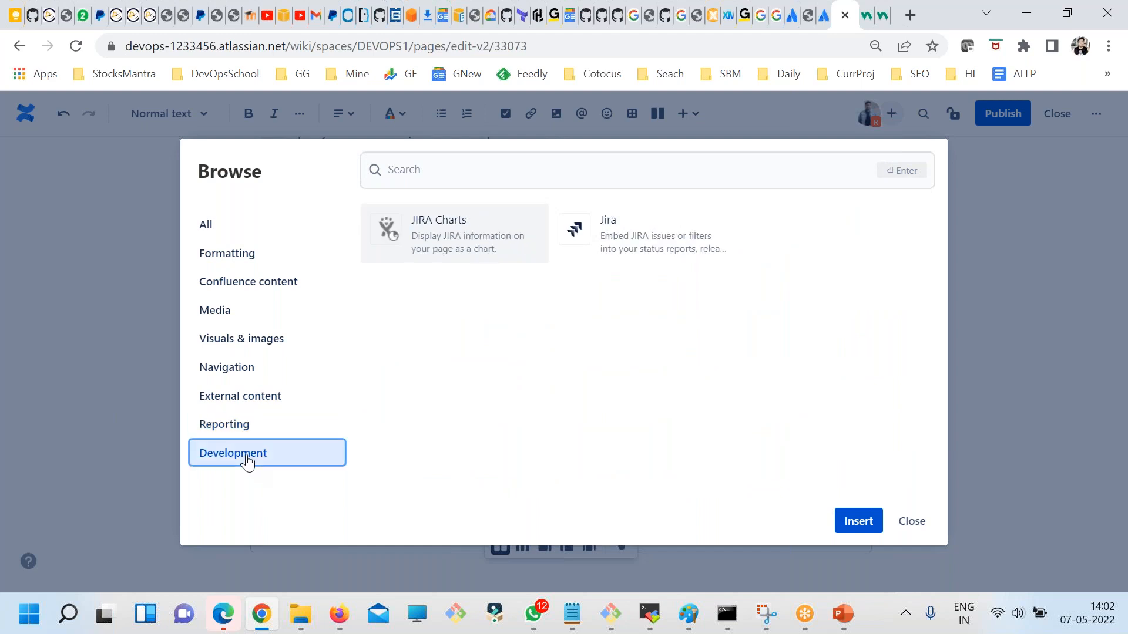
{"action": "left_click", "coordinate": [222, 312]}
{"action": "left_click", "coordinate": [225, 289]}
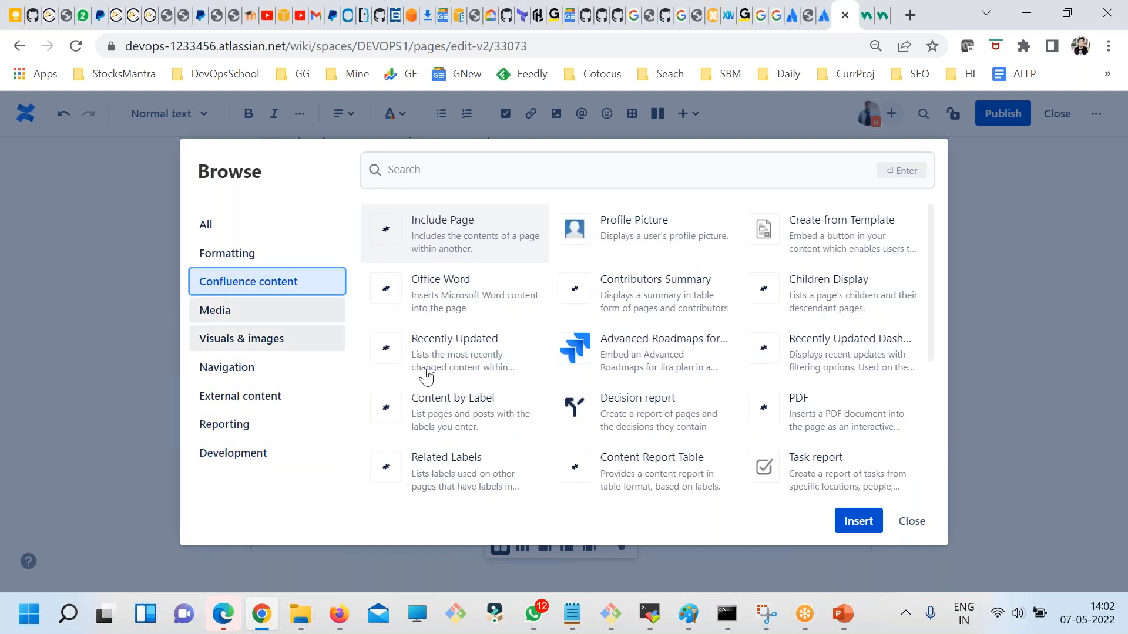
Look through the Confluence content elements and search the element browser for "add" and "new"
{"action": "scroll", "coordinate": [559, 418], "scroll_direction": "down", "scroll_amount": 4}
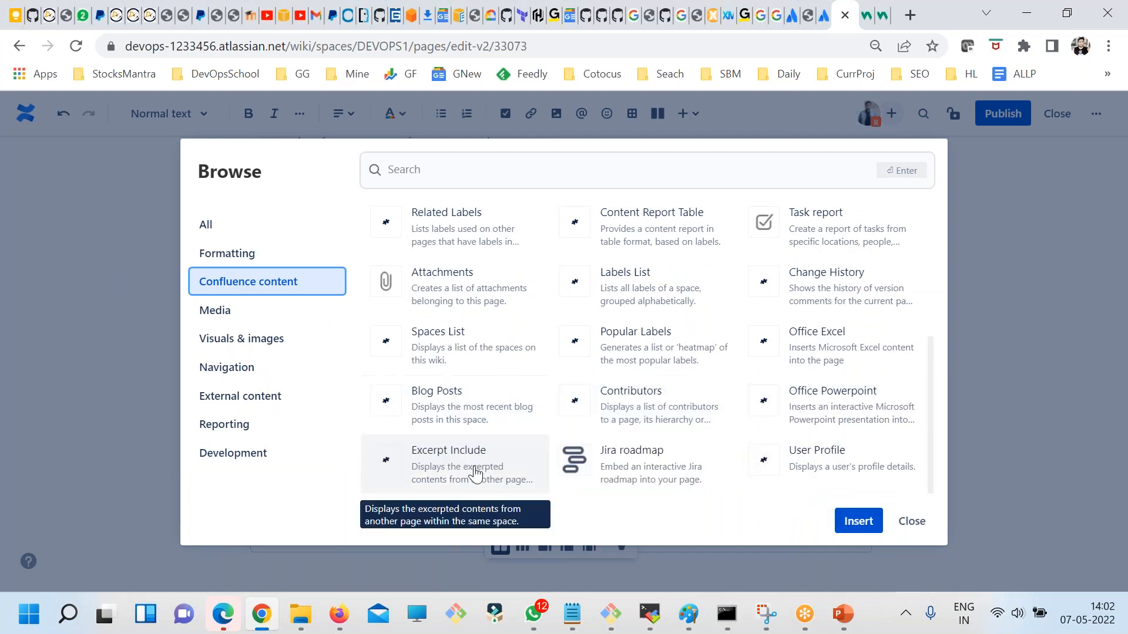
{"action": "scroll", "coordinate": [699, 395], "scroll_direction": "up", "scroll_amount": 3}
{"action": "scroll", "coordinate": [646, 411], "scroll_direction": "up", "scroll_amount": 1}
{"action": "left_click", "coordinate": [457, 160]}
{"action": "type", "text": "add"}
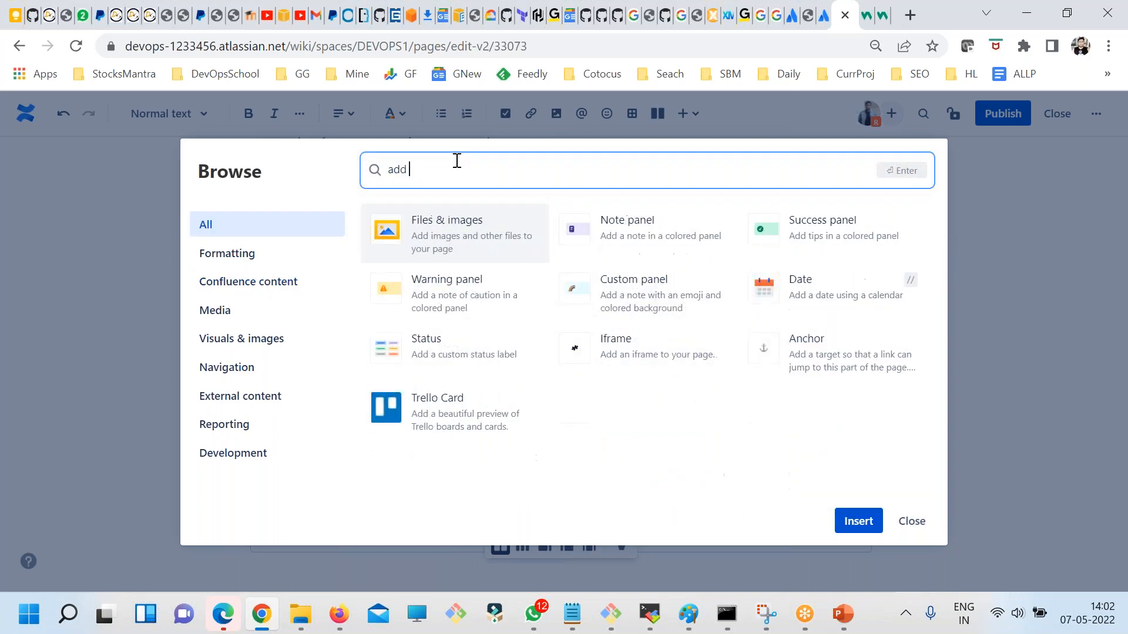
{"action": "left_click", "coordinate": [217, 225]}
{"action": "left_click", "coordinate": [539, 180]}
{"action": "type", "text": "new"}
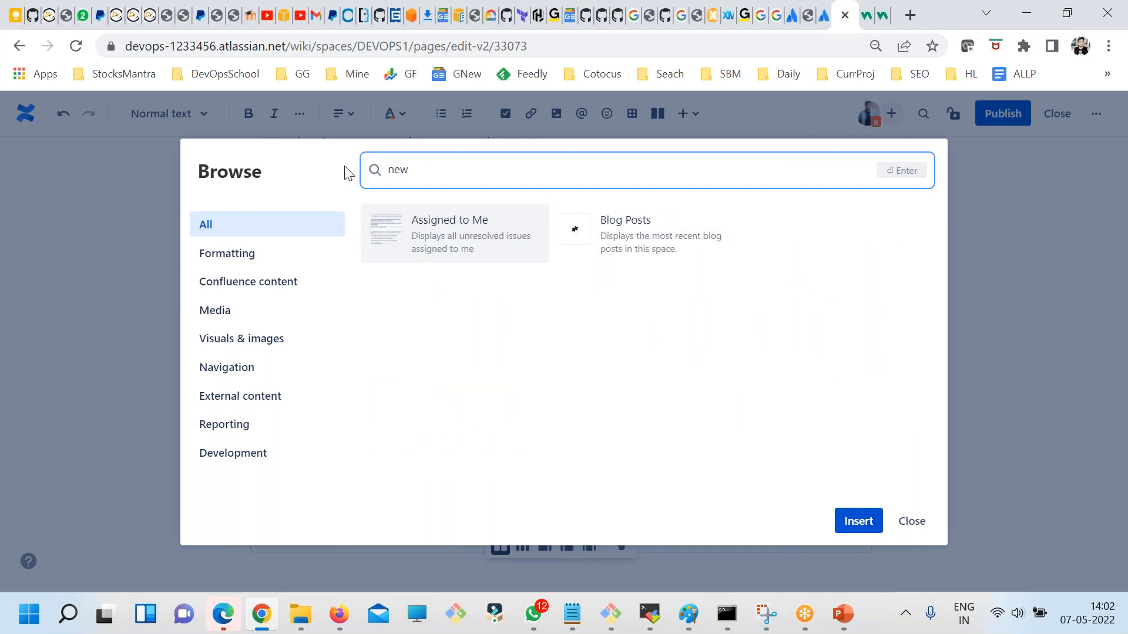
Search all elements for "post" and insert the Blog Posts macro
{"action": "key", "text": "BackSpace"}
{"action": "key", "text": "BackSpace"}
{"action": "key", "text": "BackSpace"}
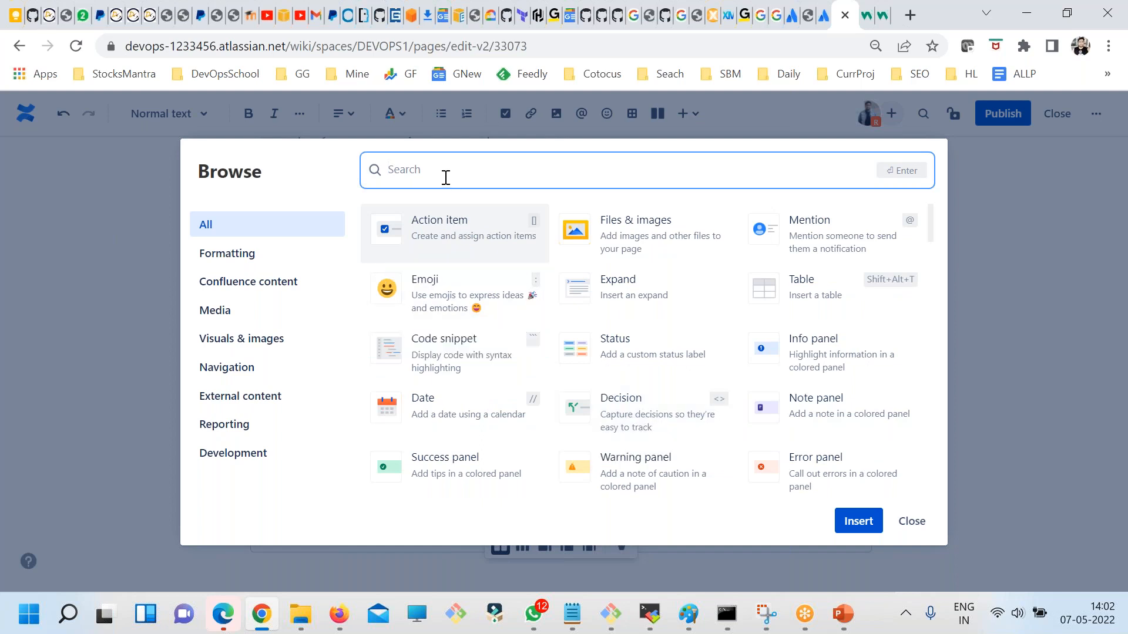
{"action": "type", "text": "pots"}
{"action": "key", "text": "BackSpace"}
{"action": "key", "text": "BackSpace"}
{"action": "type", "text": "st"}
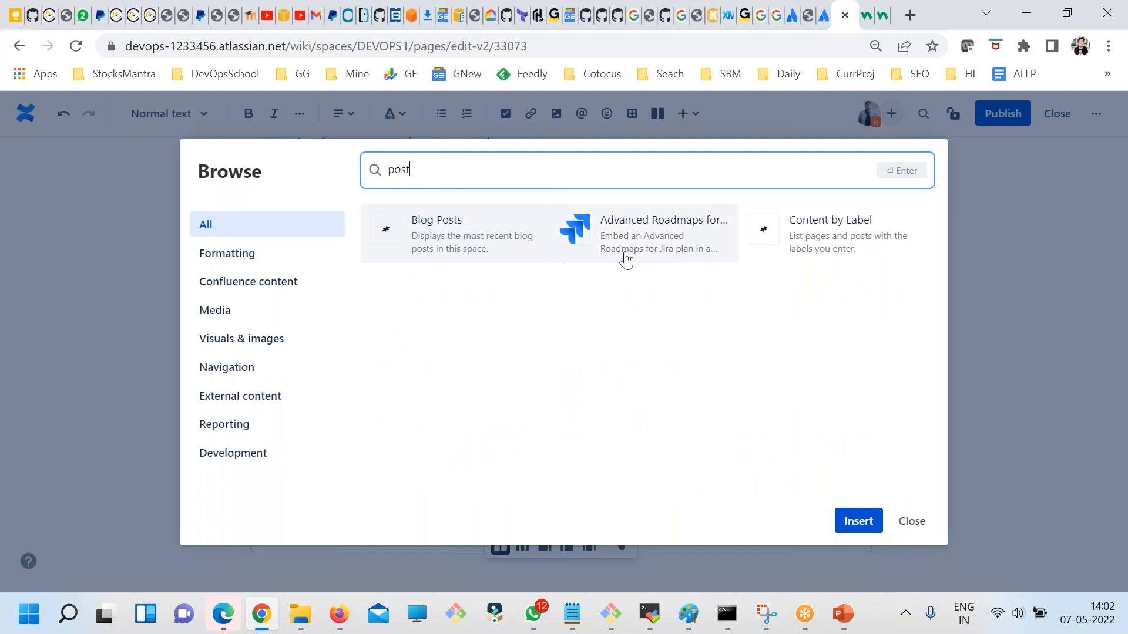
{"action": "left_click", "coordinate": [433, 238]}
{"action": "left_click", "coordinate": [858, 521]}
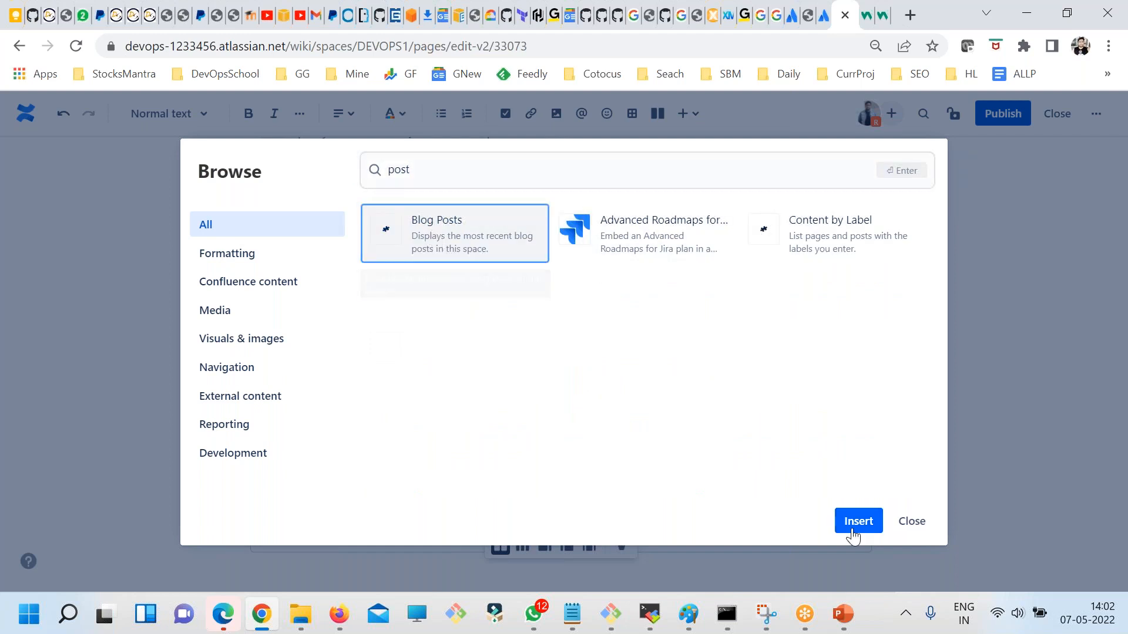
Add a new two-column layout section below the section with the blog posts
{"action": "scroll", "coordinate": [646, 492], "scroll_direction": "down", "scroll_amount": 2}
{"action": "left_click", "coordinate": [426, 488]}
{"action": "scroll", "coordinate": [428, 489], "scroll_direction": "down", "scroll_amount": 1}
{"action": "left_click", "coordinate": [658, 114]}
{"action": "left_click", "coordinate": [604, 453]}
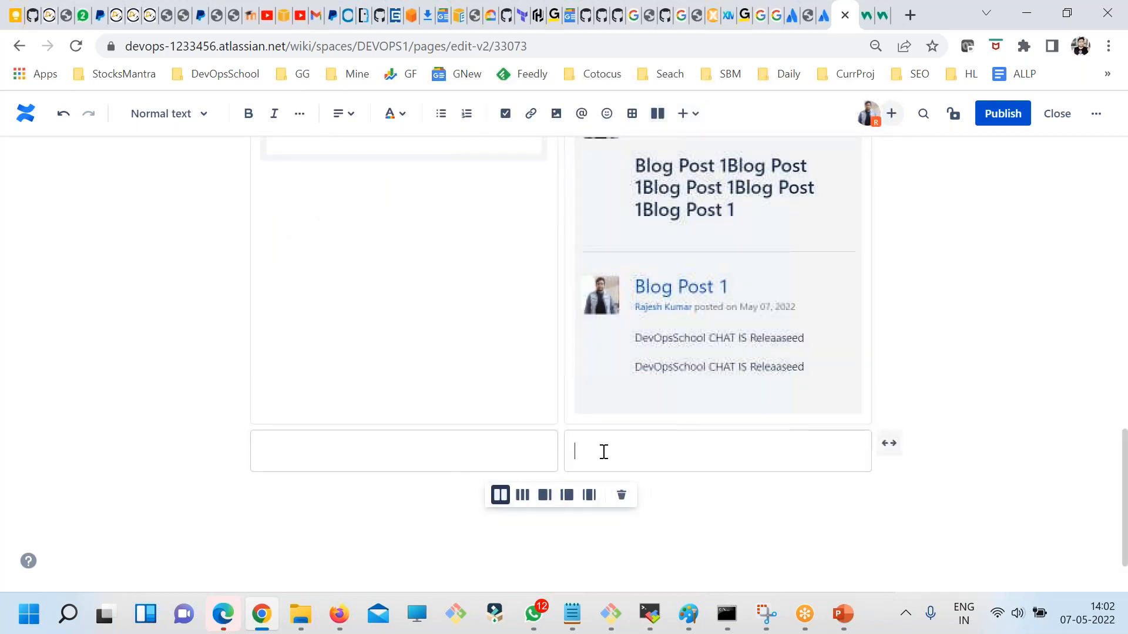
{"action": "key", "text": "Right"}
From the new section's first column, examine the Development, Reporting and External content elements available for insertion
{"action": "left_click", "coordinate": [360, 450]}
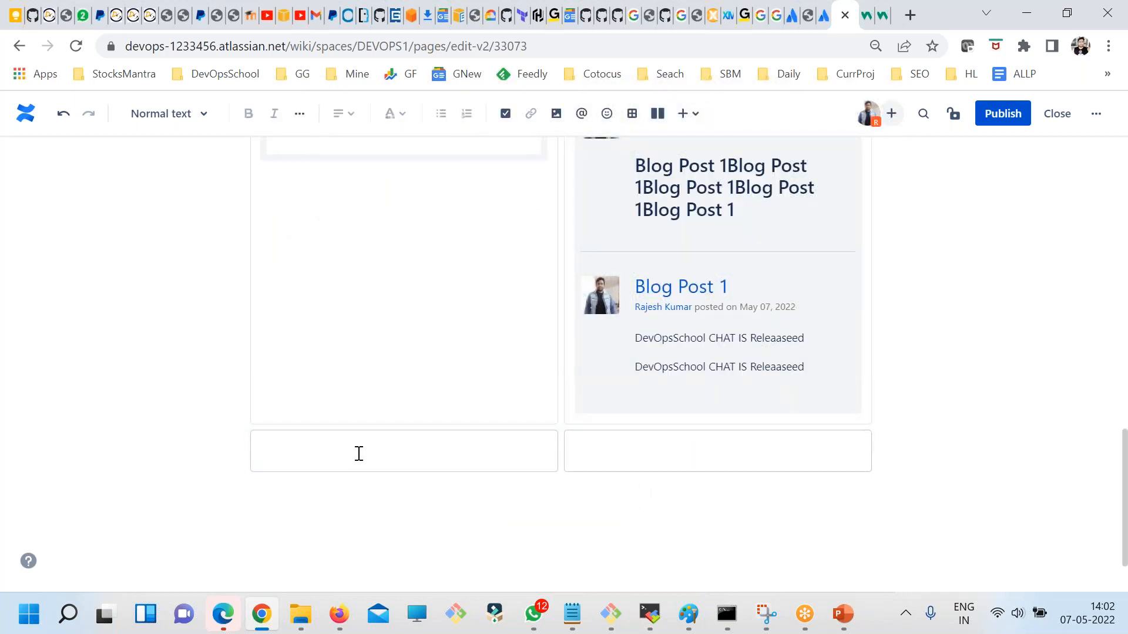
{"action": "left_click", "coordinate": [690, 113]}
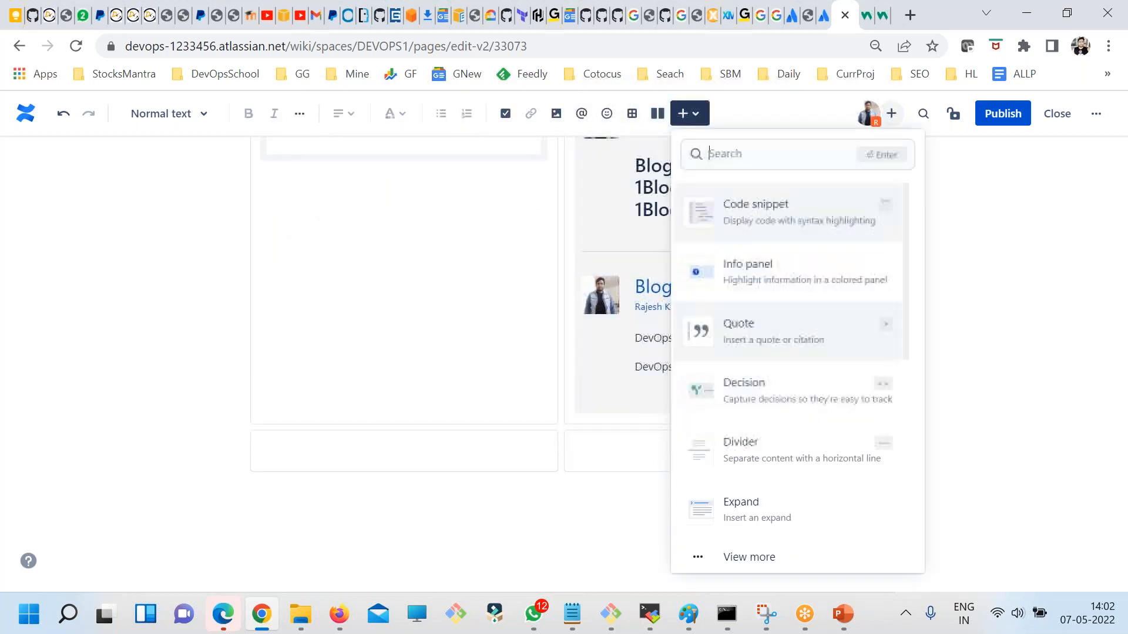
{"action": "left_click", "coordinate": [752, 555]}
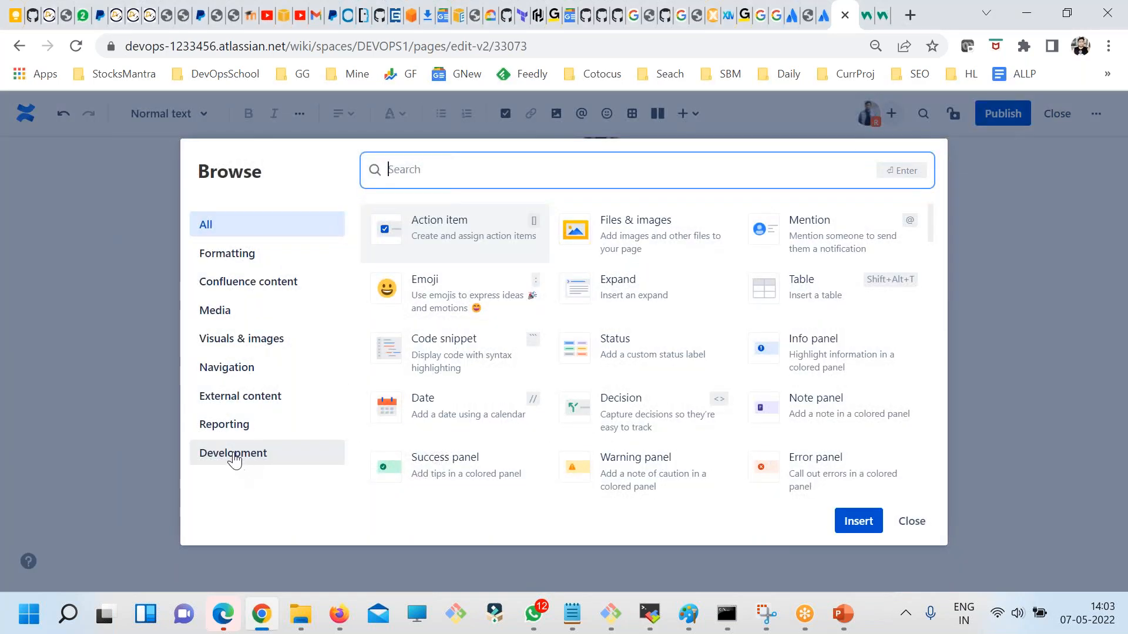
{"action": "left_click", "coordinate": [235, 460]}
{"action": "left_click", "coordinate": [227, 427]}
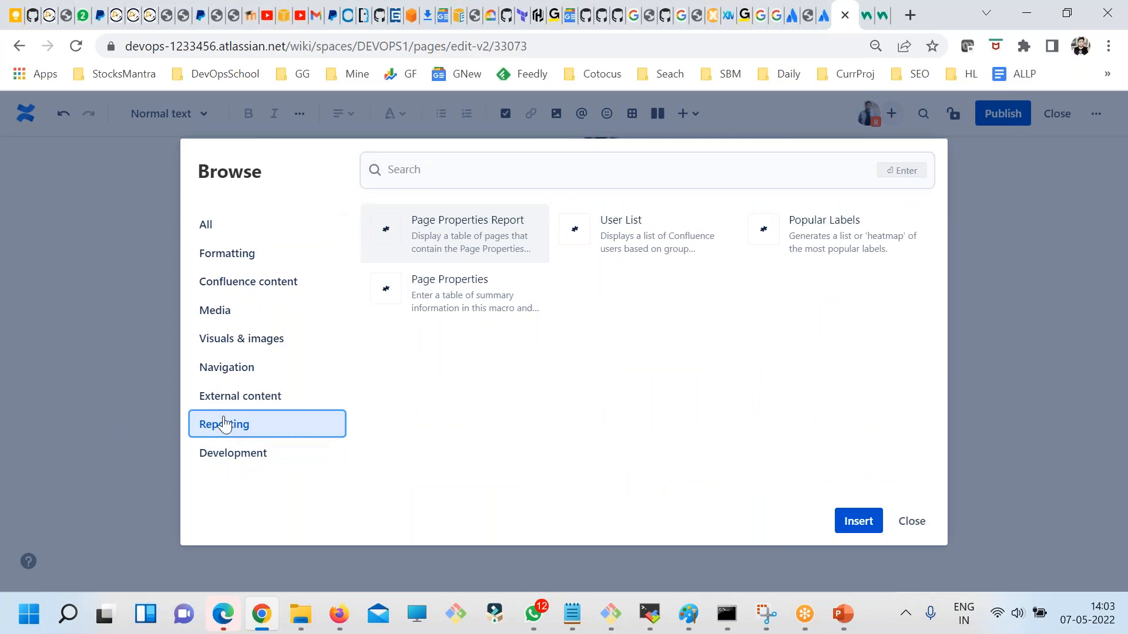
{"action": "left_click", "coordinate": [224, 397]}
{"action": "scroll", "coordinate": [643, 444], "scroll_direction": "down", "scroll_amount": 5}
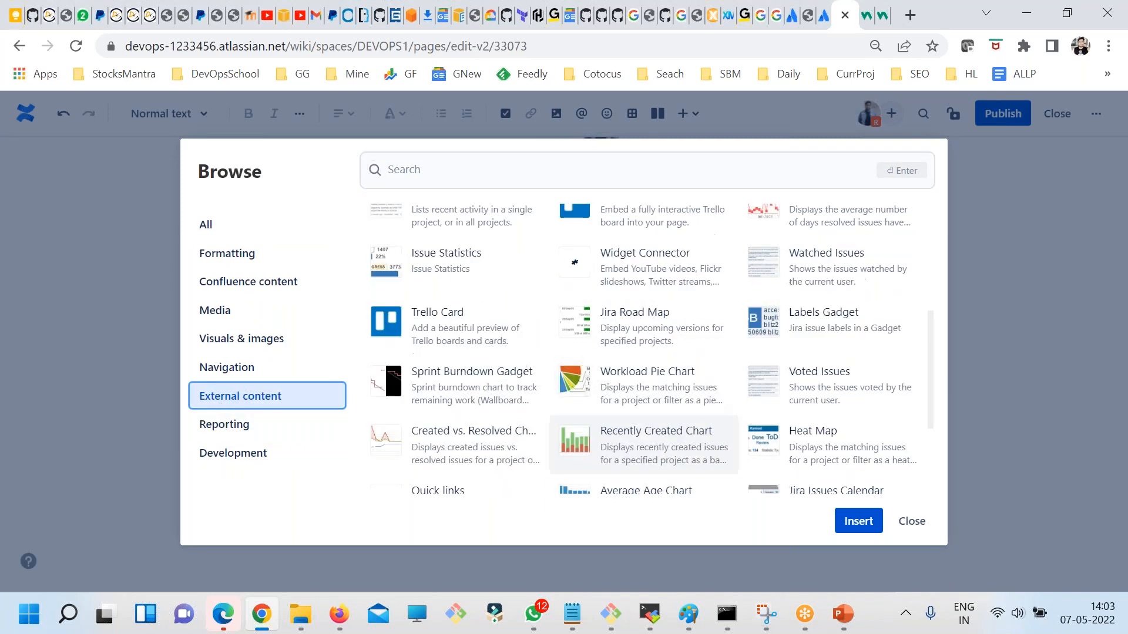
{"action": "scroll", "coordinate": [676, 473], "scroll_direction": "down", "scroll_amount": 3}
{"action": "scroll", "coordinate": [558, 473], "scroll_direction": "up", "scroll_amount": 3}
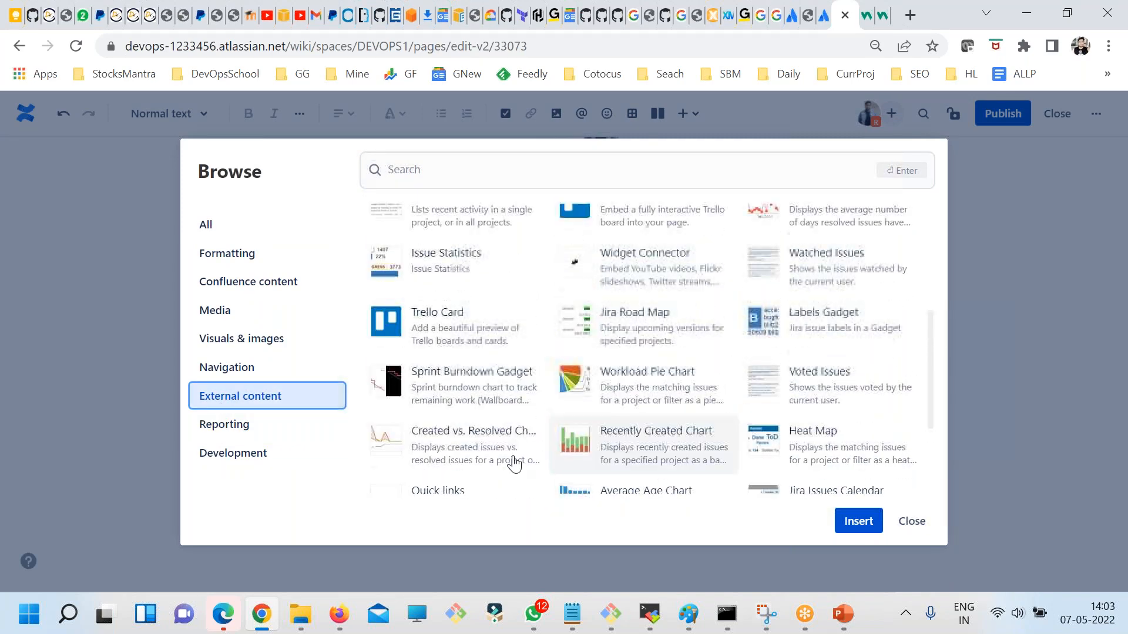
{"action": "scroll", "coordinate": [433, 403], "scroll_direction": "down", "scroll_amount": 3}
{"action": "scroll", "coordinate": [466, 415], "scroll_direction": "up", "scroll_amount": 5}
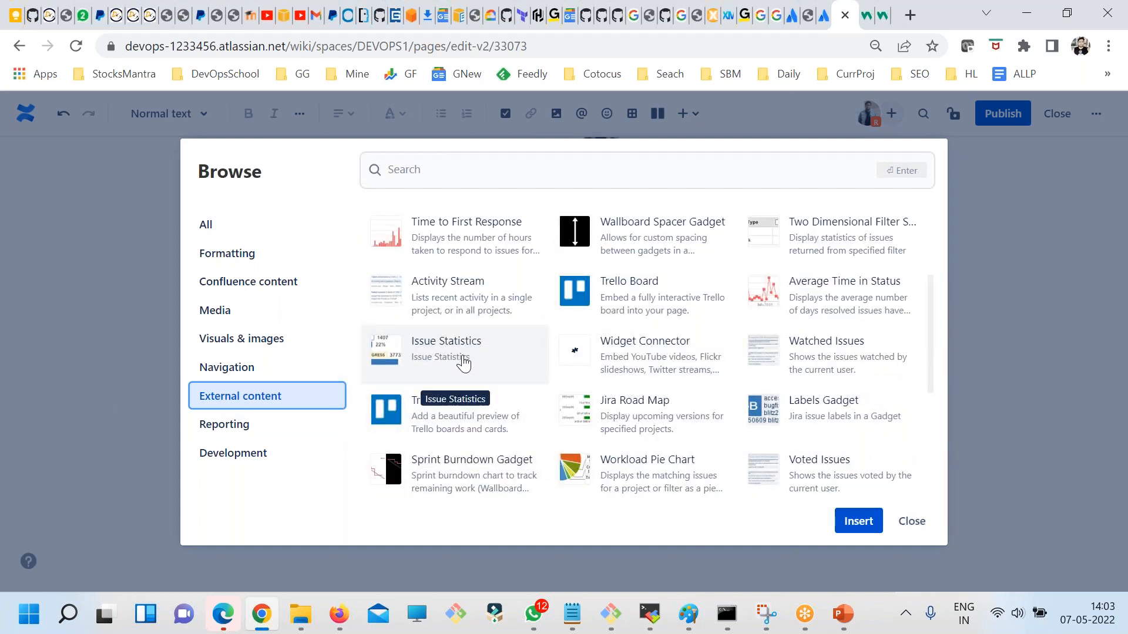
{"action": "scroll", "coordinate": [524, 378], "scroll_direction": "up", "scroll_amount": 5}
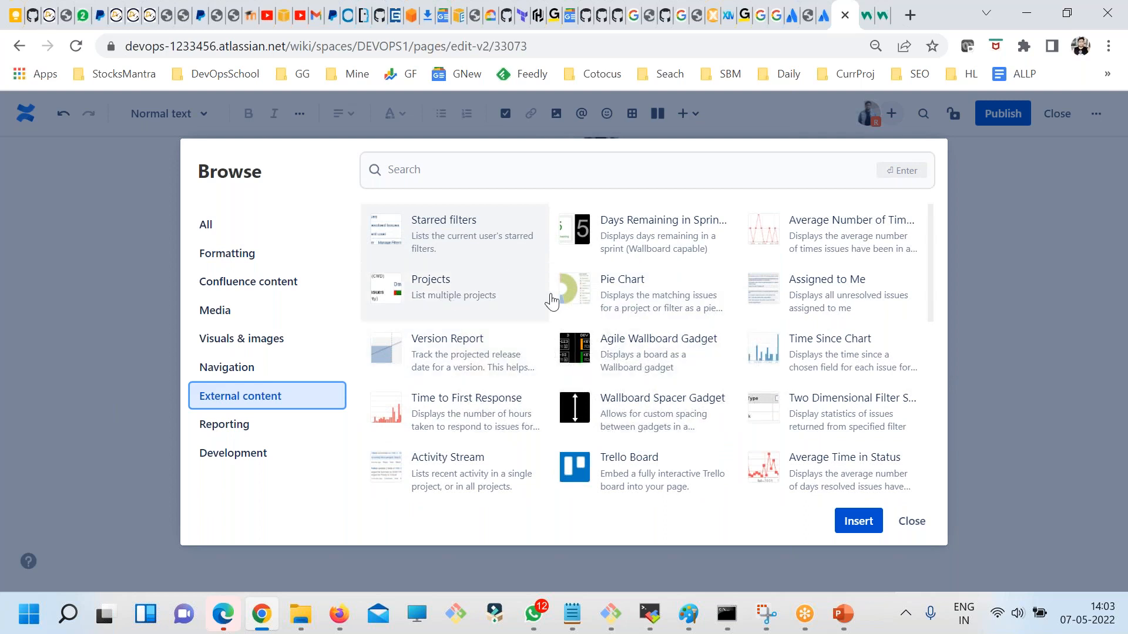
Insert the Assigned to Me macro with its author field set to the author's first name
{"action": "left_click", "coordinate": [855, 289]}
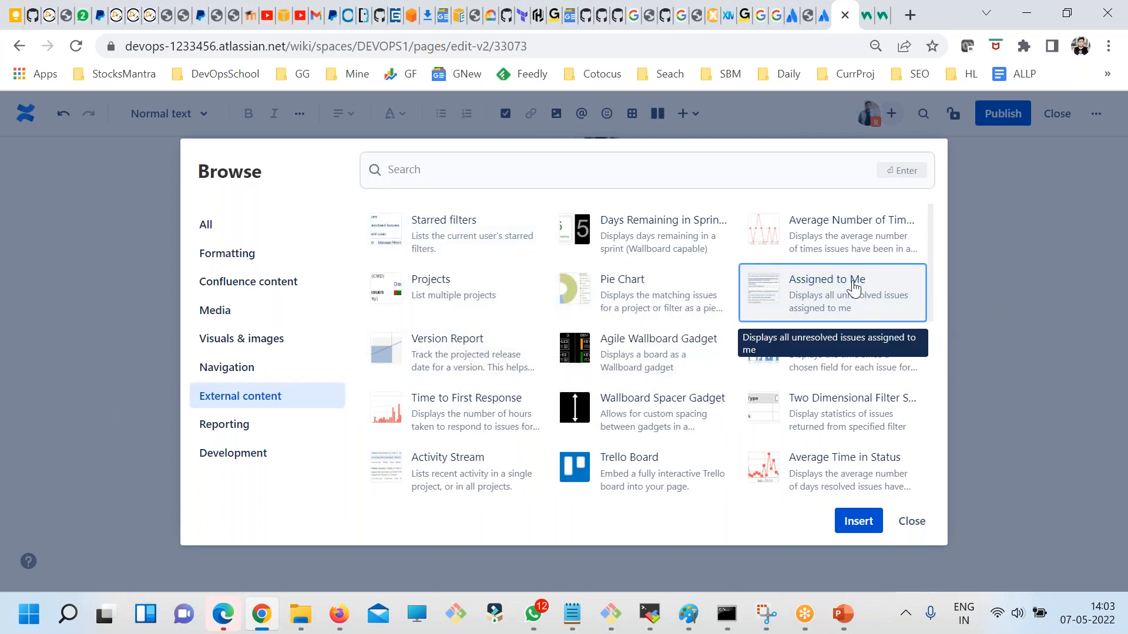
{"action": "left_click", "coordinate": [857, 524]}
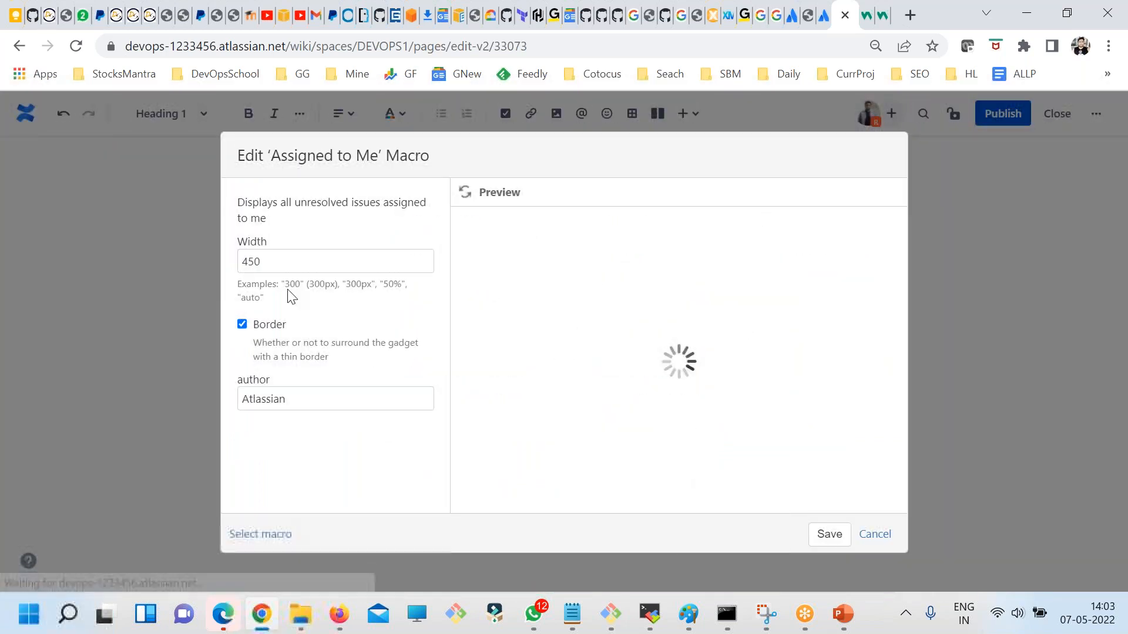
{"action": "left_click", "coordinate": [331, 401]}
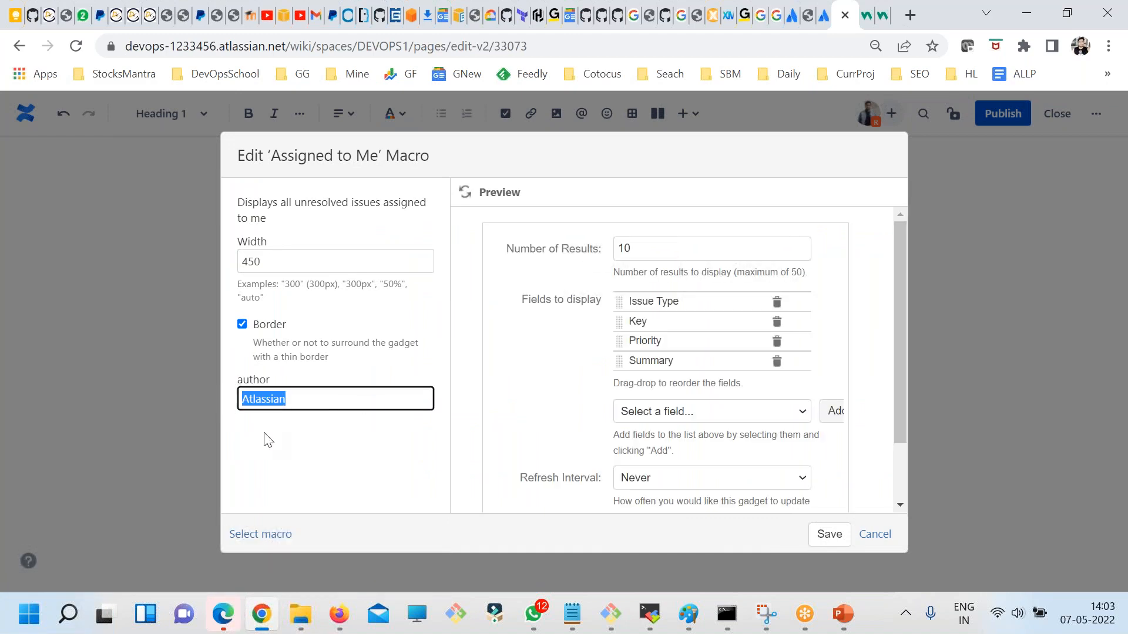
{"action": "type", "text": "rajesh"}
{"action": "key", "text": "Return"}
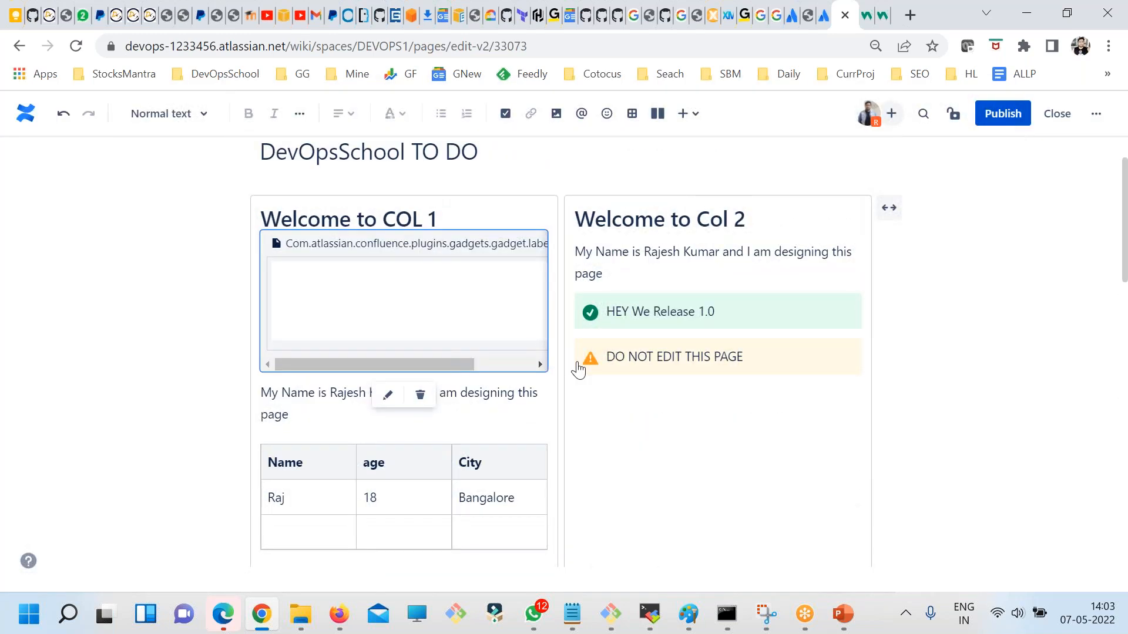
From the empty bottom section's first column, look through the full list of insertable elements
{"action": "scroll", "coordinate": [579, 369], "scroll_direction": "down", "scroll_amount": 15}
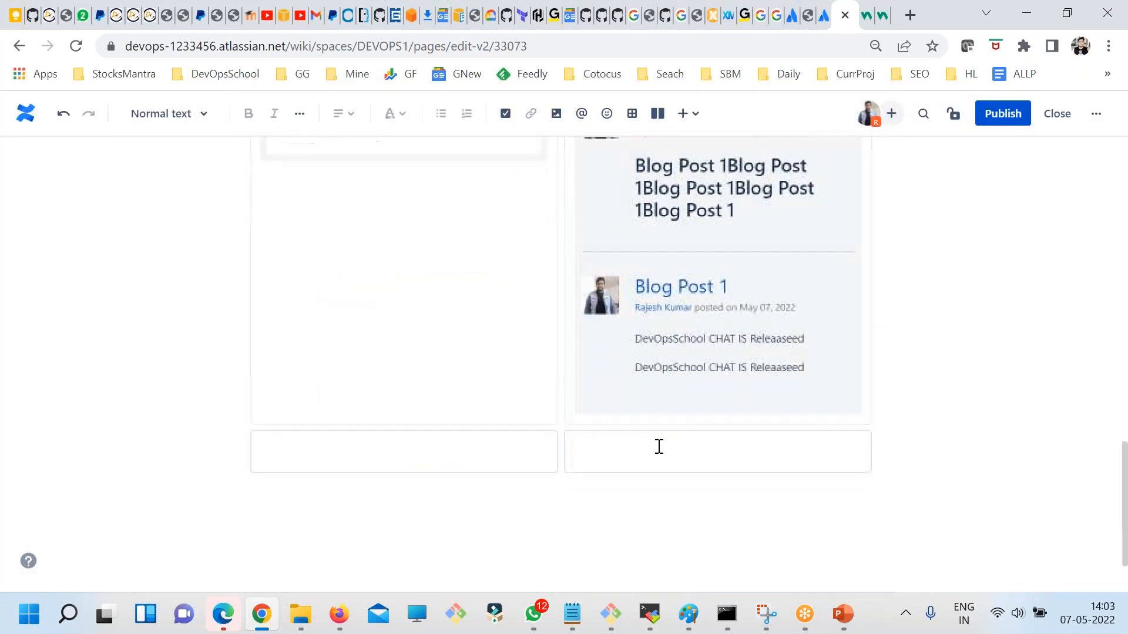
{"action": "left_click", "coordinate": [440, 445]}
{"action": "left_click", "coordinate": [688, 113]}
{"action": "scroll", "coordinate": [835, 444], "scroll_direction": "down", "scroll_amount": 3}
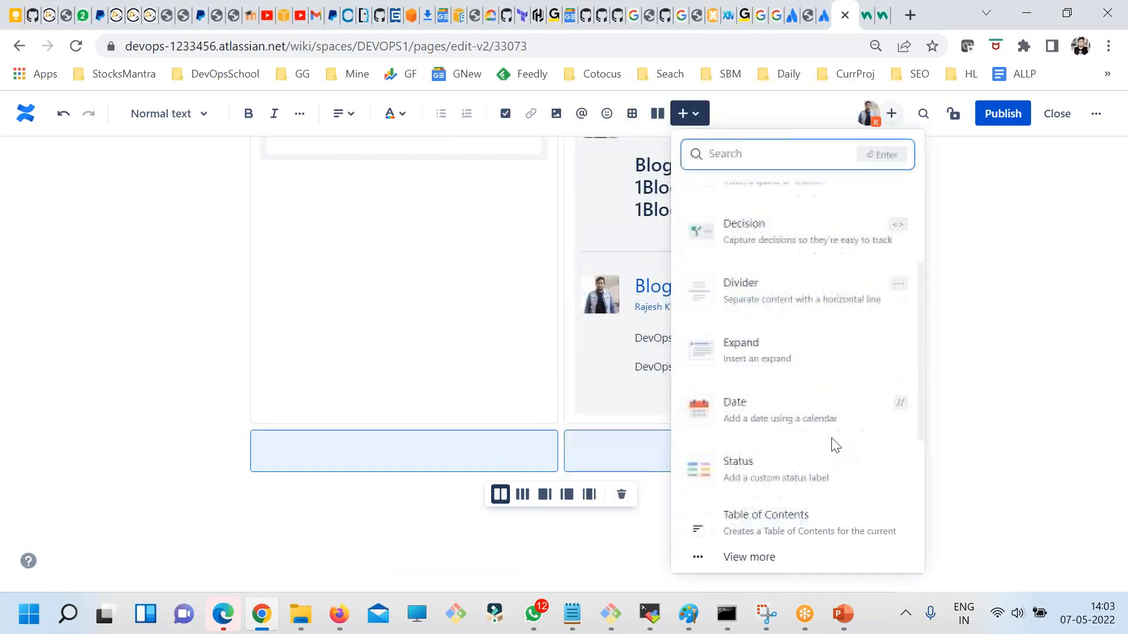
{"action": "left_click", "coordinate": [764, 556]}
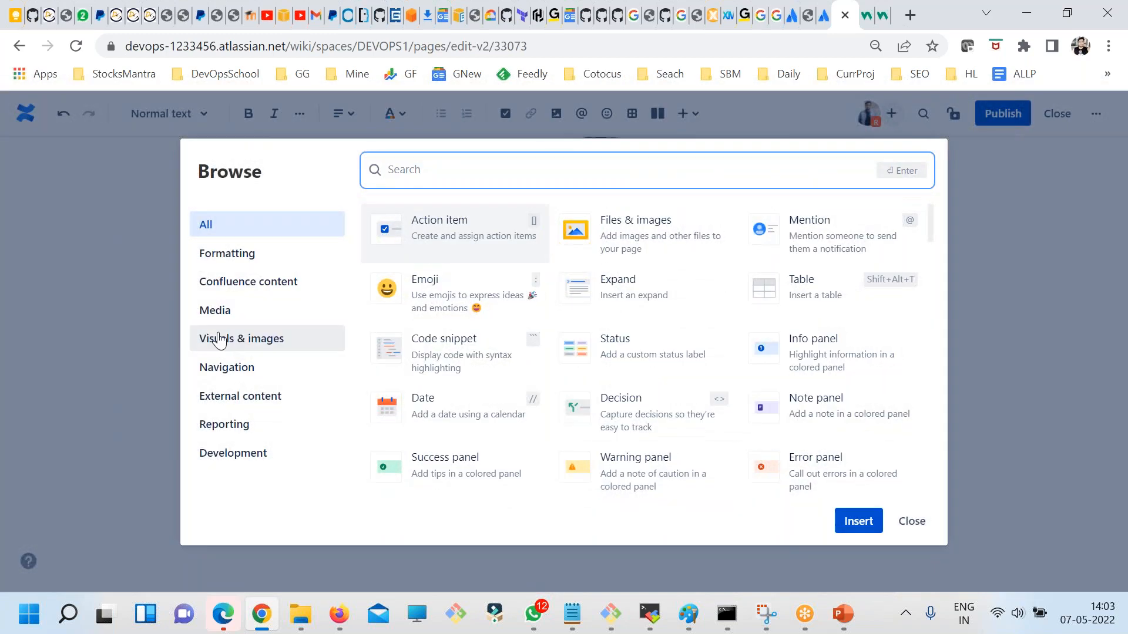
{"action": "scroll", "coordinate": [528, 347], "scroll_direction": "down", "scroll_amount": 3}
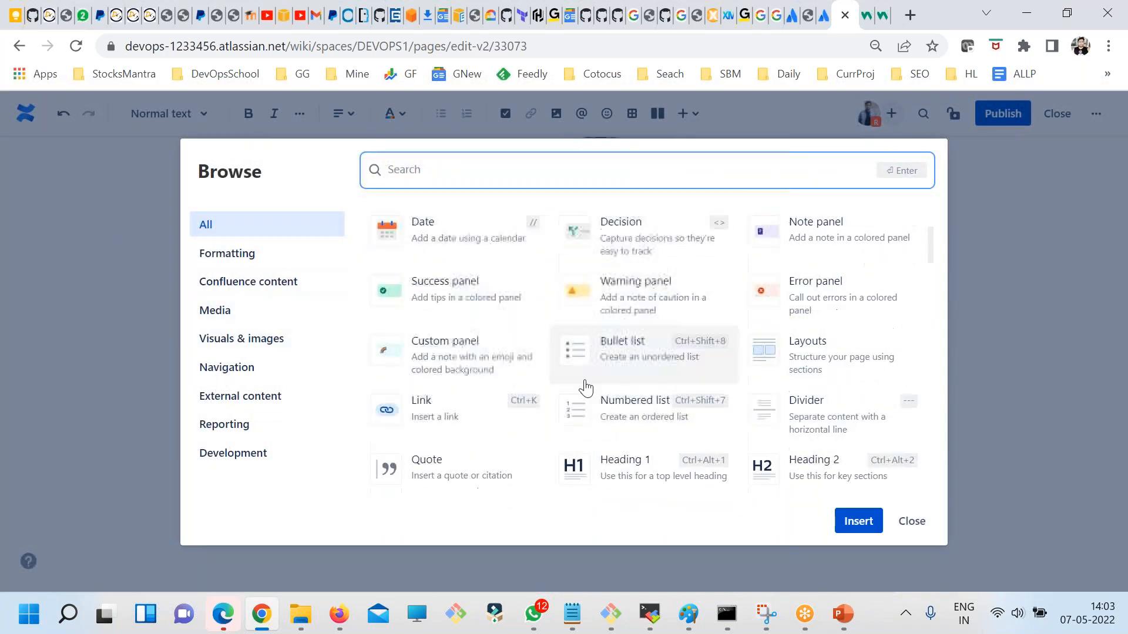
{"action": "scroll", "coordinate": [600, 320], "scroll_direction": "down", "scroll_amount": 3}
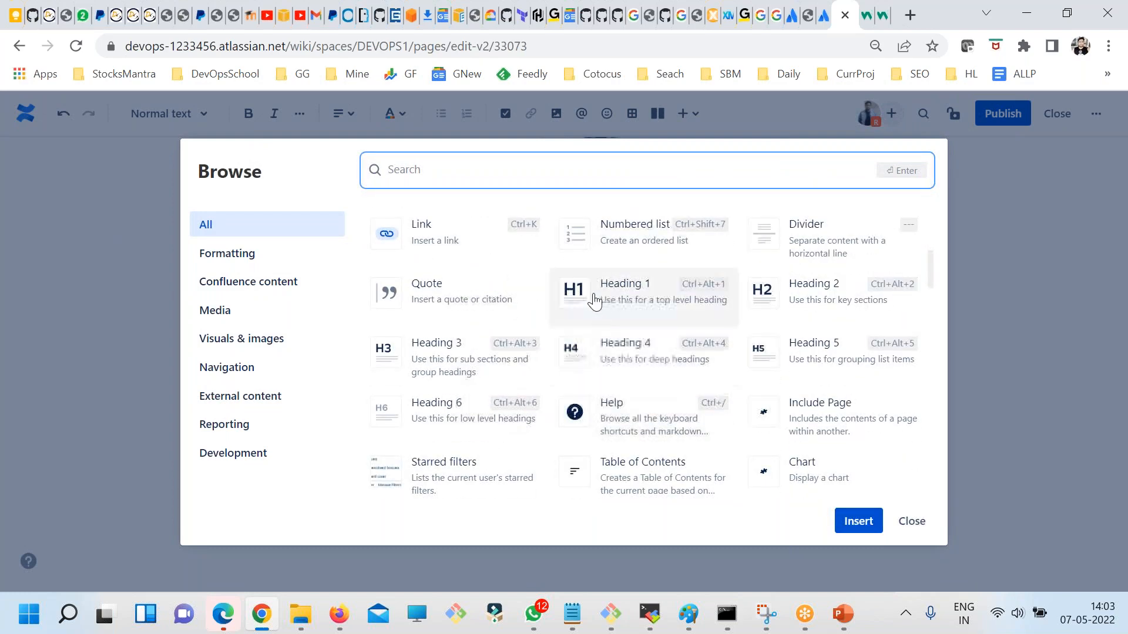
{"action": "scroll", "coordinate": [745, 322], "scroll_direction": "down", "scroll_amount": 2}
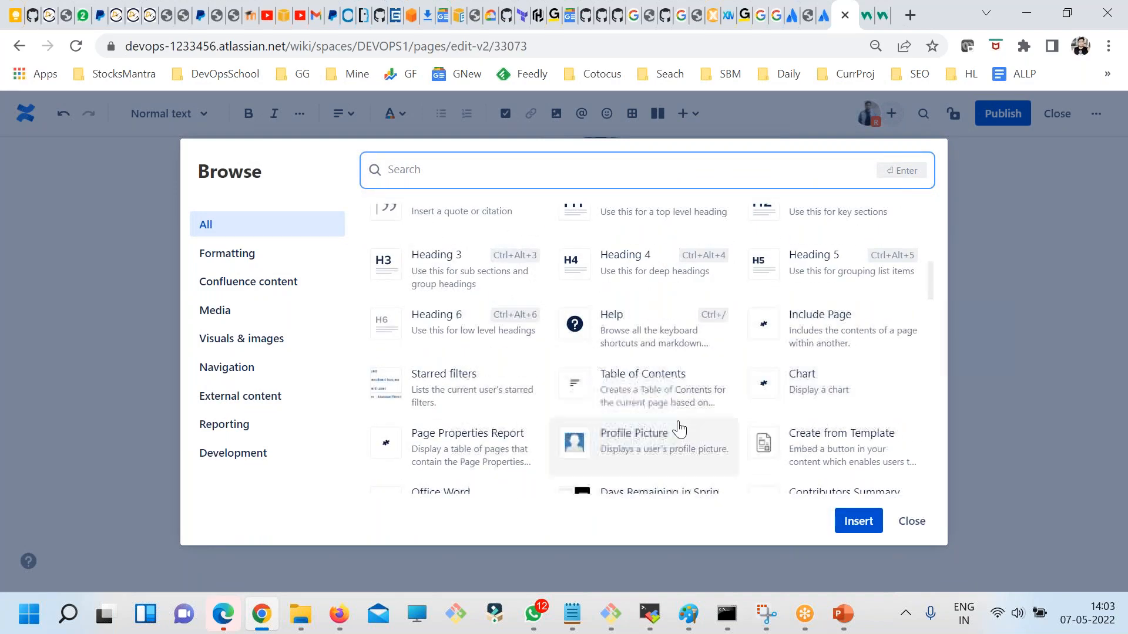
{"action": "scroll", "coordinate": [679, 429], "scroll_direction": "down", "scroll_amount": 2}
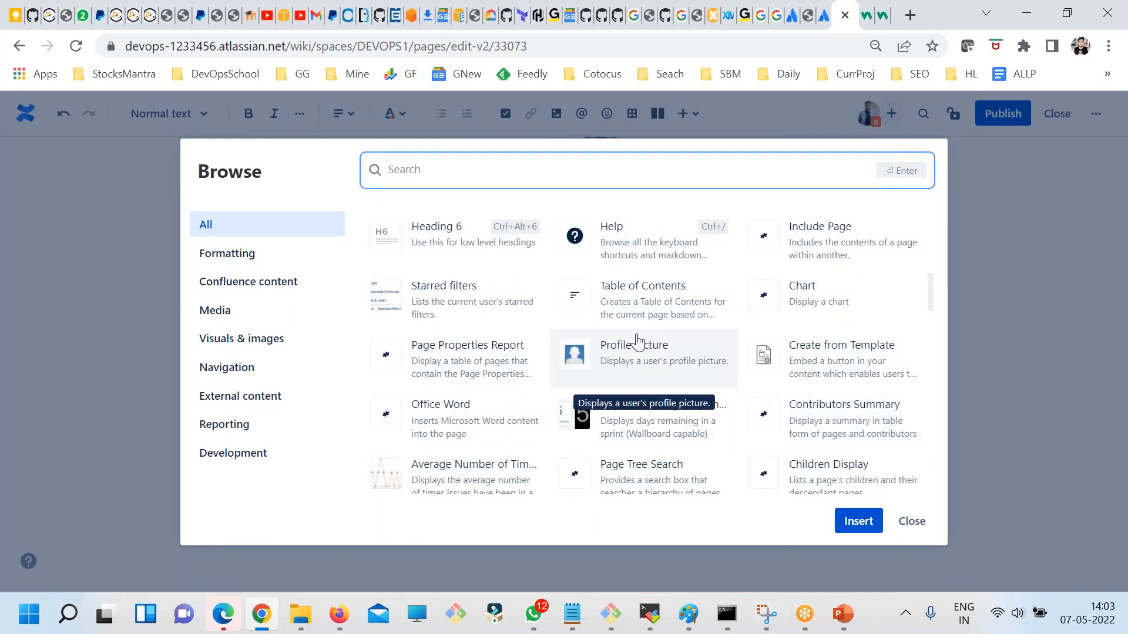
{"action": "scroll", "coordinate": [817, 390], "scroll_direction": "down", "scroll_amount": 2}
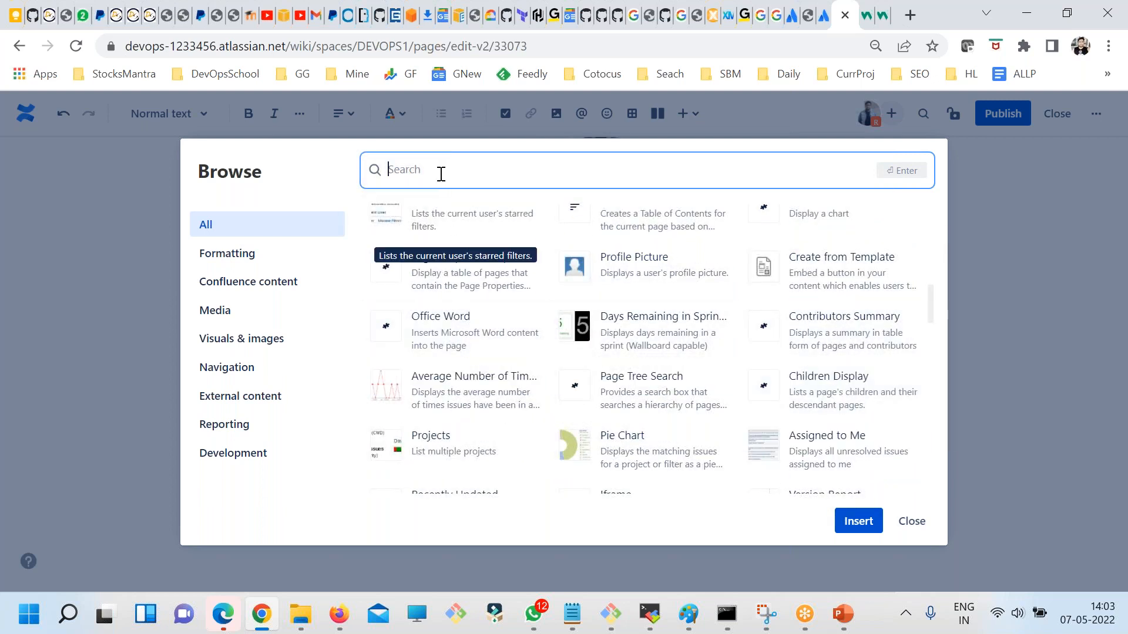
Search the elements for "create" and insert the Create from Template macro using the DACI: Decision documentation template and space key DEVOPS1
{"action": "type", "text": "create"}
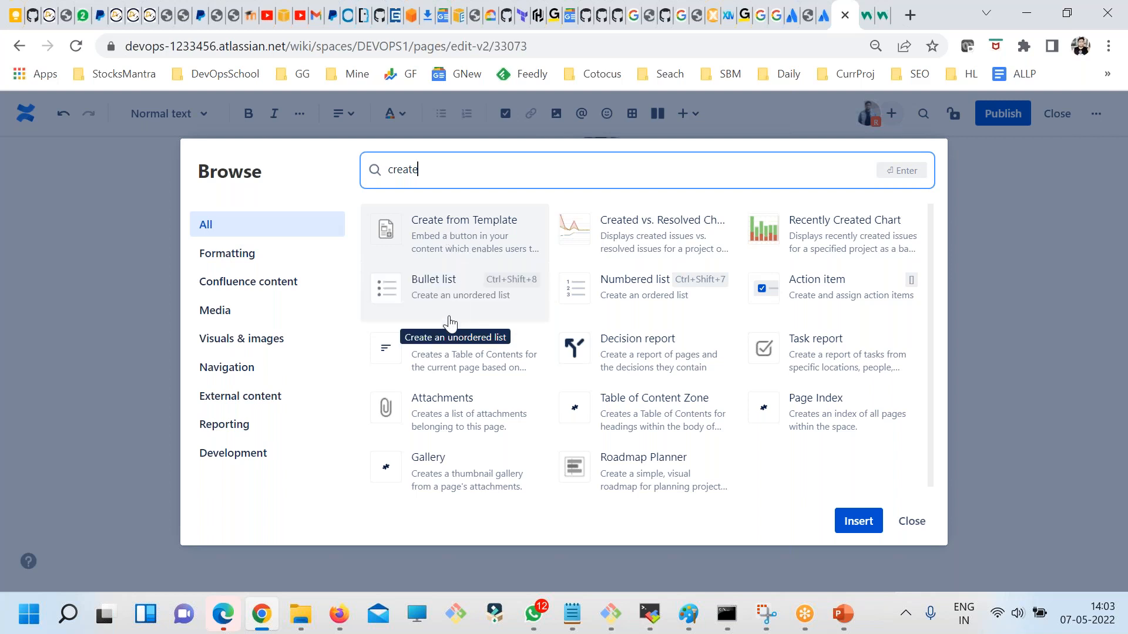
{"action": "left_click", "coordinate": [438, 240]}
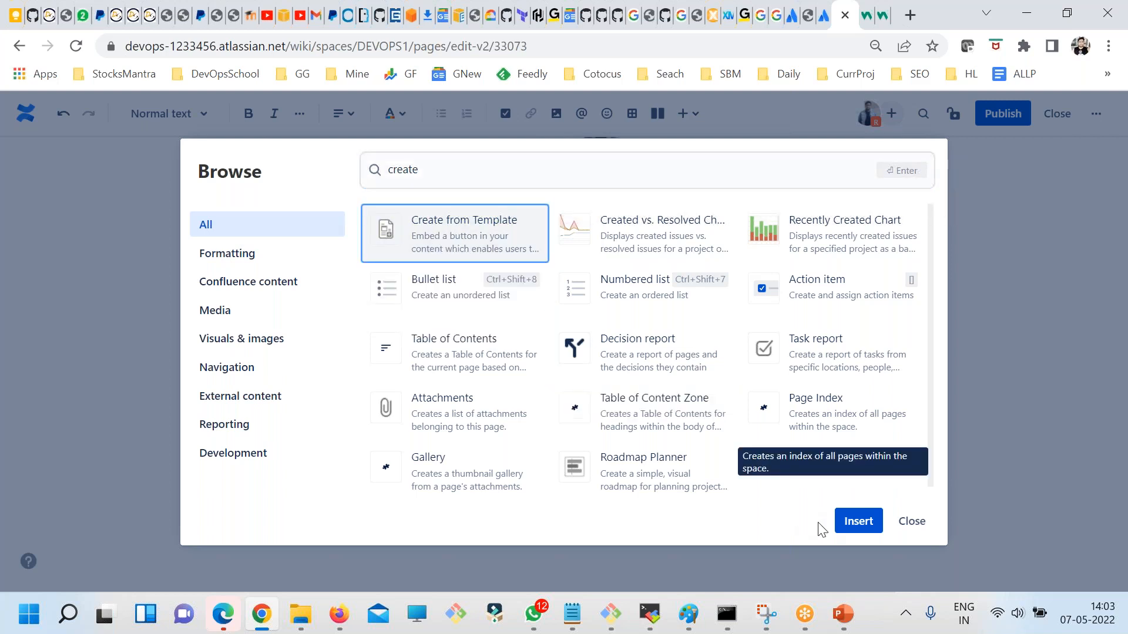
{"action": "left_click", "coordinate": [859, 522]}
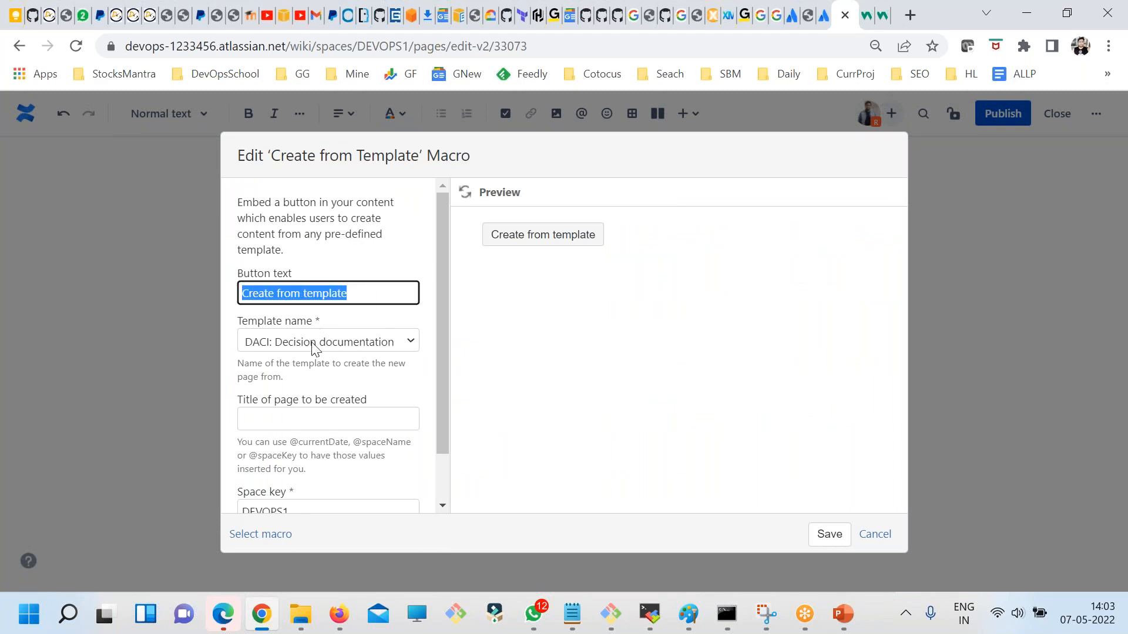
{"action": "left_click", "coordinate": [332, 347]}
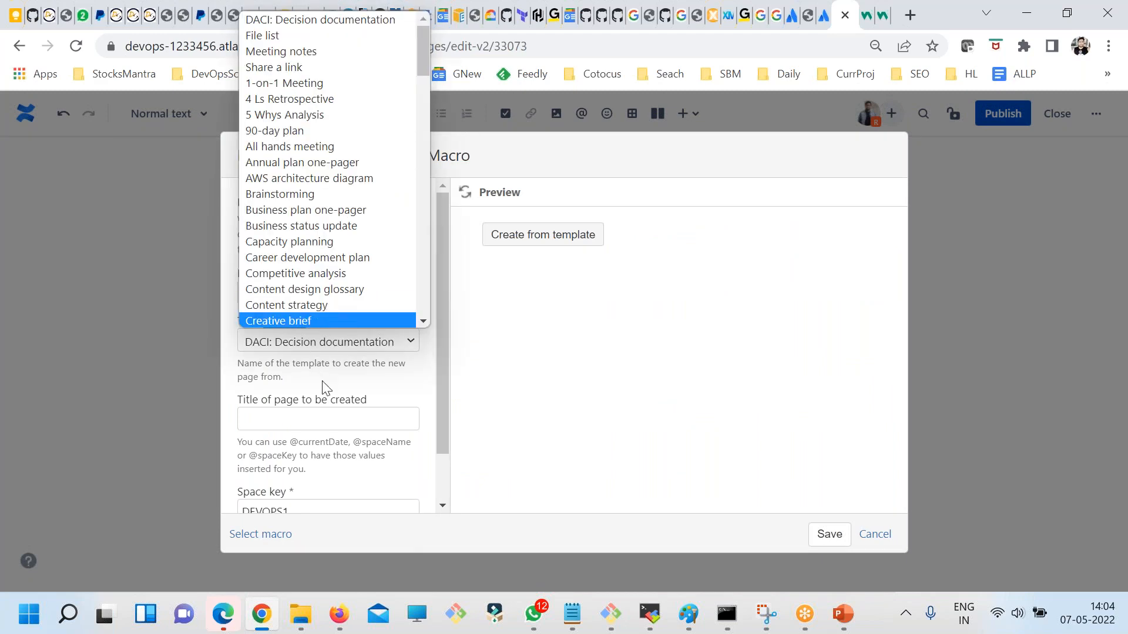
{"action": "left_click", "coordinate": [352, 371]}
{"action": "scroll", "coordinate": [342, 418], "scroll_direction": "down", "scroll_amount": 1}
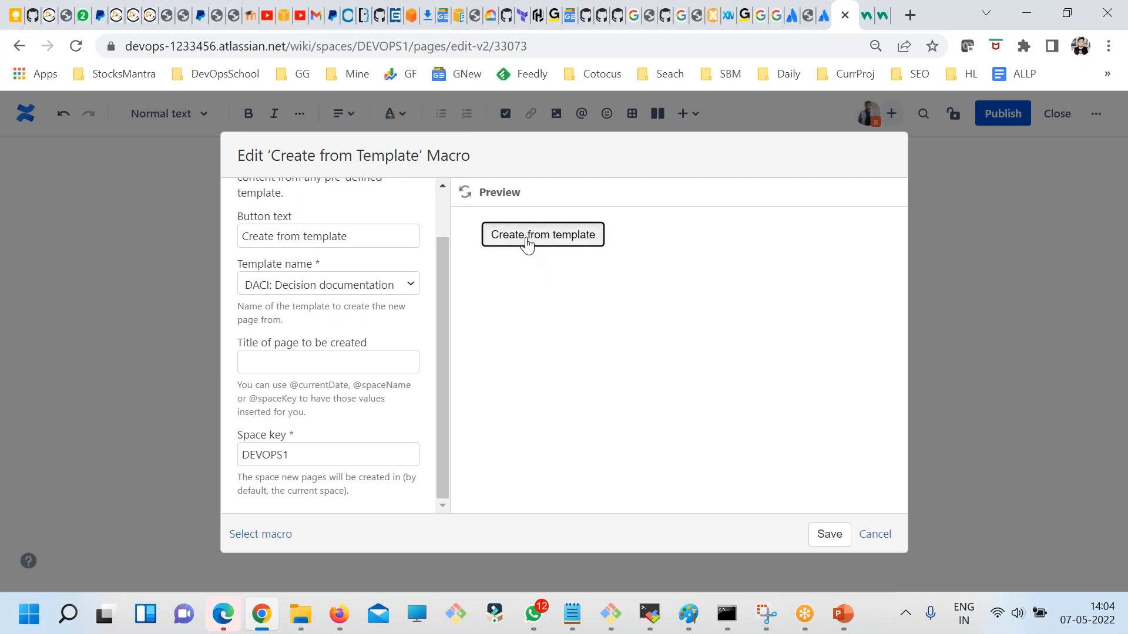
{"action": "left_click", "coordinate": [825, 534]}
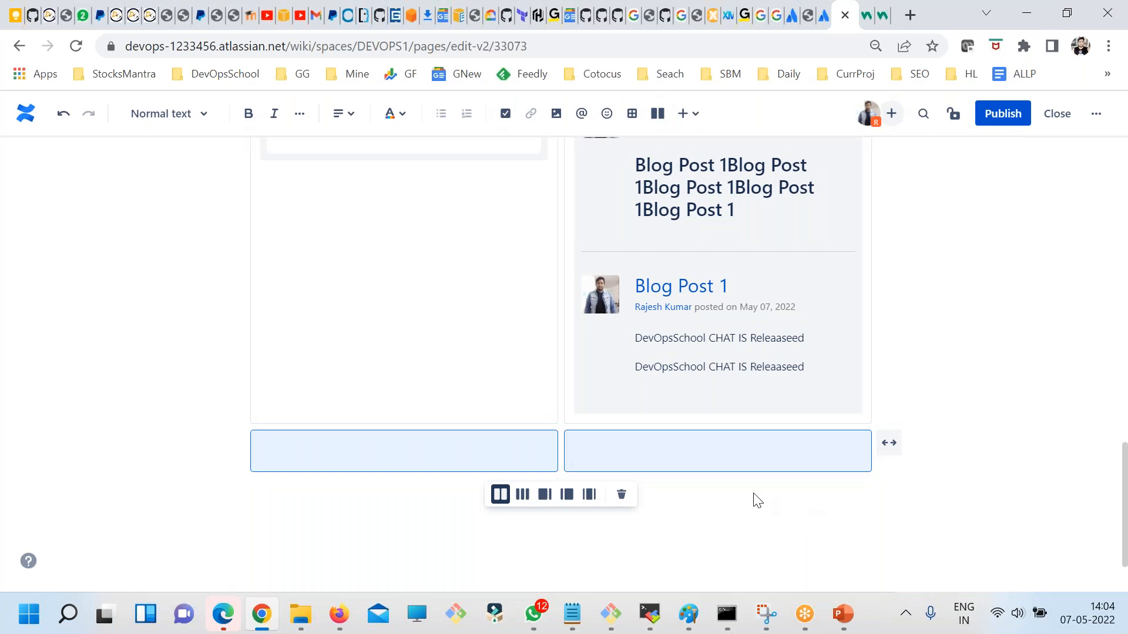
Publish the DevOpsSchool TO DO page and review its published content
{"action": "left_click", "coordinate": [704, 450]}
{"action": "scroll", "coordinate": [911, 446], "scroll_direction": "up", "scroll_amount": 5}
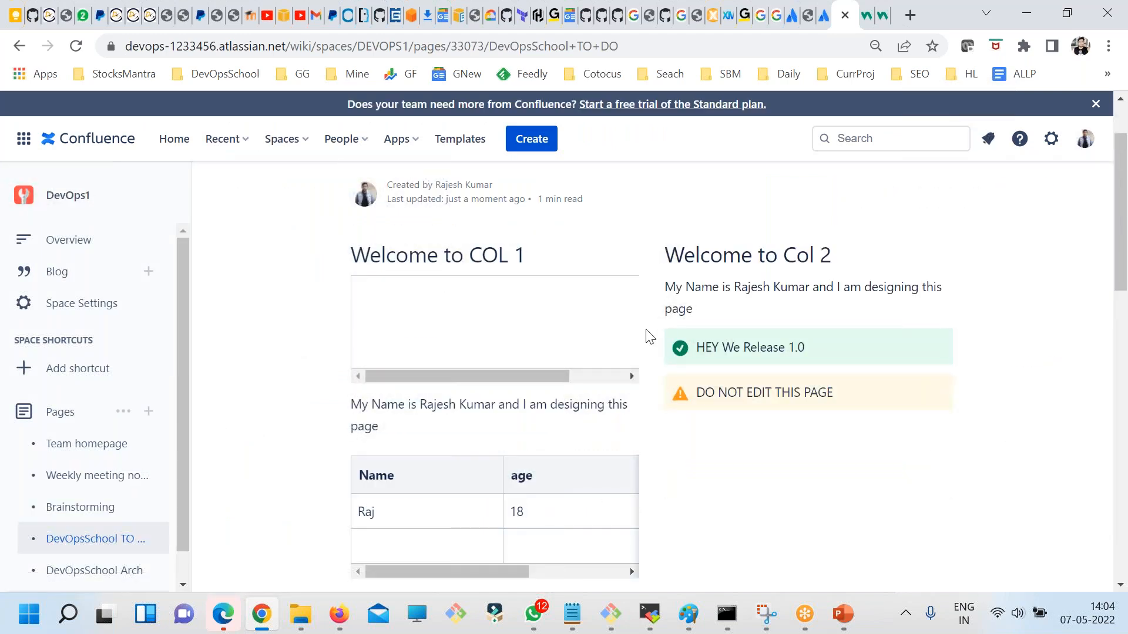
{"action": "scroll", "coordinate": [650, 336], "scroll_direction": "down", "scroll_amount": 5}
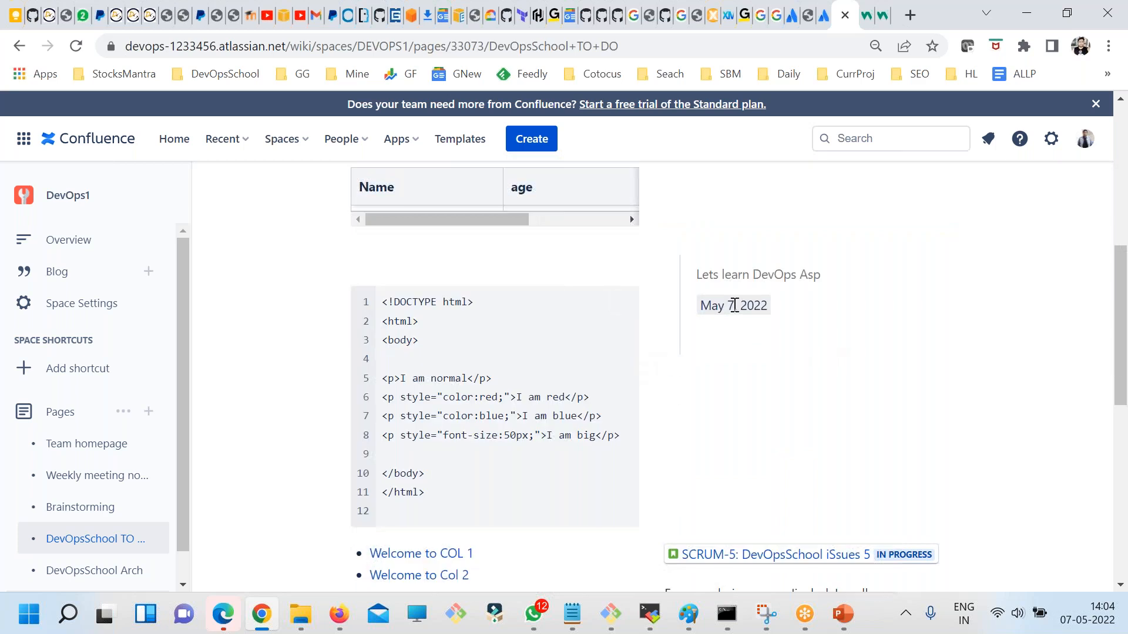
Review the published DevOpsSchool TO DO page's lower sections, including the Jira issue link, the blog posts and the Task report
{"action": "scroll", "coordinate": [821, 370], "scroll_direction": "down", "scroll_amount": 3}
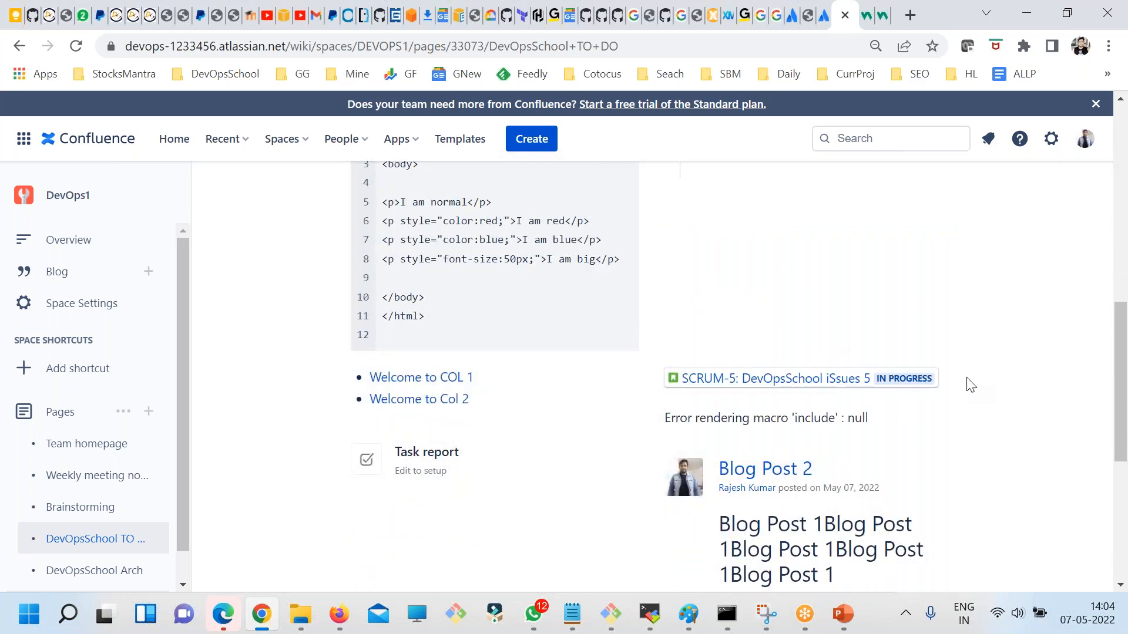
{"action": "left_click_drag", "start_coordinate": [970, 385], "coordinate": [670, 379]}
{"action": "scroll", "coordinate": [841, 423], "scroll_direction": "down", "scroll_amount": 3}
{"action": "left_click_drag", "start_coordinate": [840, 411], "coordinate": [711, 297]}
{"action": "scroll", "coordinate": [851, 473], "scroll_direction": "down", "scroll_amount": 3}
{"action": "scroll", "coordinate": [644, 398], "scroll_direction": "up", "scroll_amount": 3}
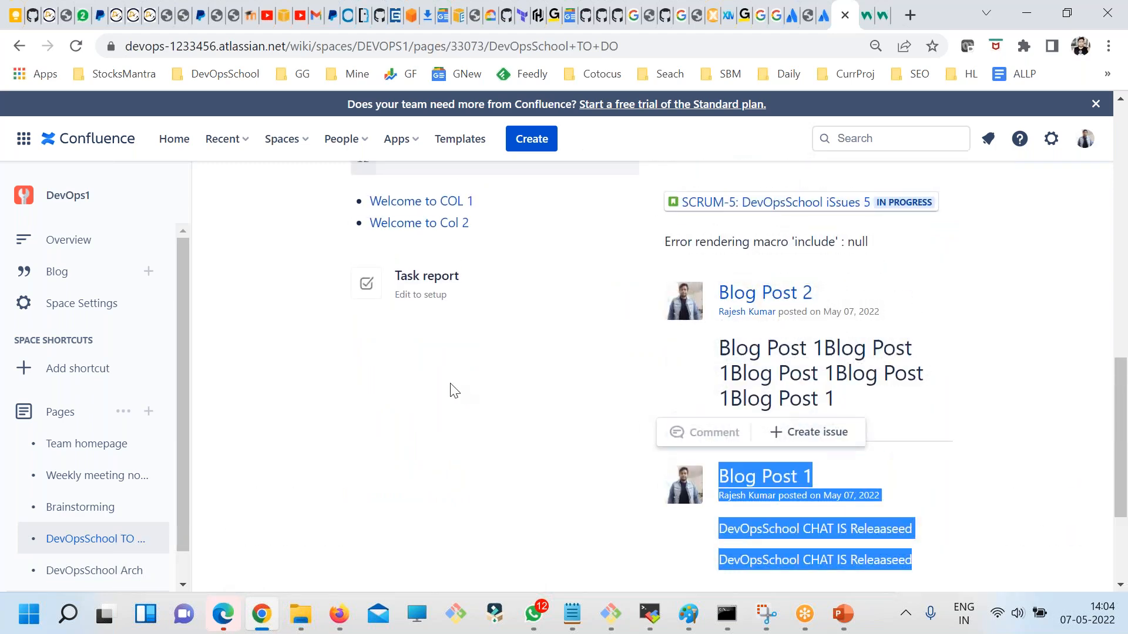
{"action": "scroll", "coordinate": [454, 391], "scroll_direction": "up", "scroll_amount": 2}
{"action": "scroll", "coordinate": [449, 417], "scroll_direction": "up", "scroll_amount": 1}
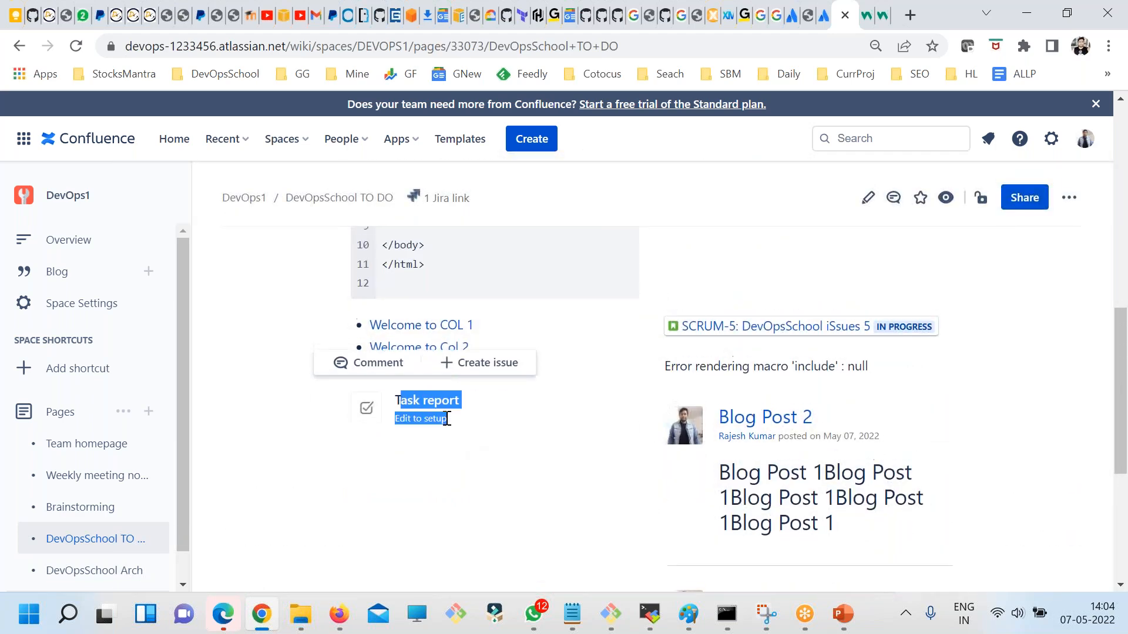
{"action": "left_click_drag", "start_coordinate": [503, 433], "coordinate": [564, 478]}
{"action": "scroll", "coordinate": [452, 432], "scroll_direction": "up", "scroll_amount": 6}
{"action": "scroll", "coordinate": [458, 420], "scroll_direction": "up", "scroll_amount": 2}
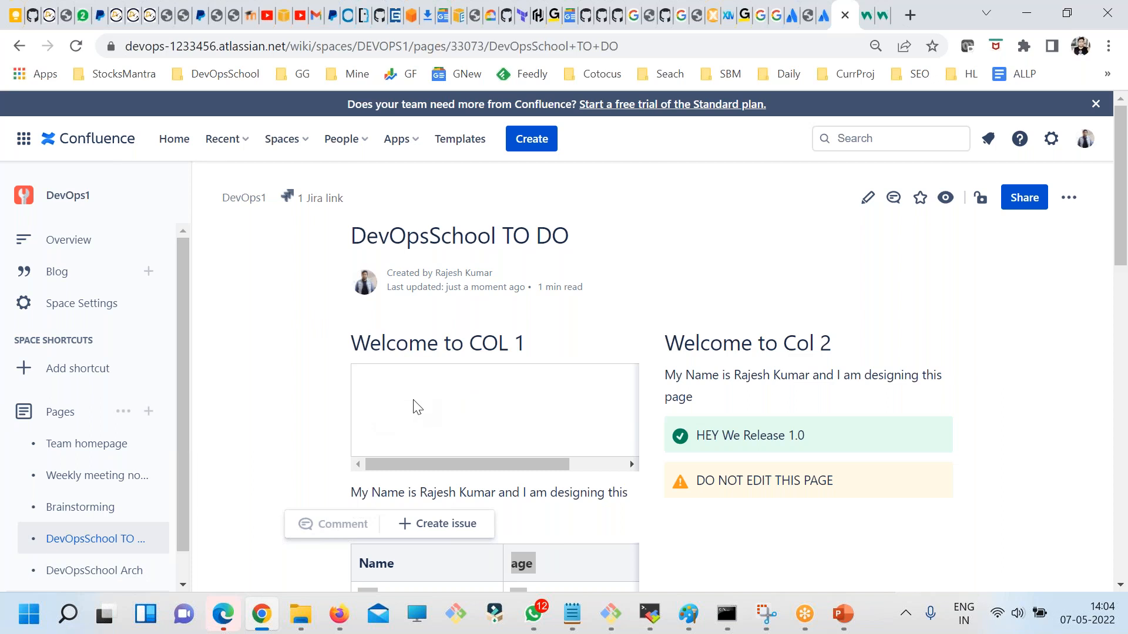
Examine the HTML code block on the published page, highlighting its full contents
{"action": "scroll", "coordinate": [416, 405], "scroll_direction": "down", "scroll_amount": 5}
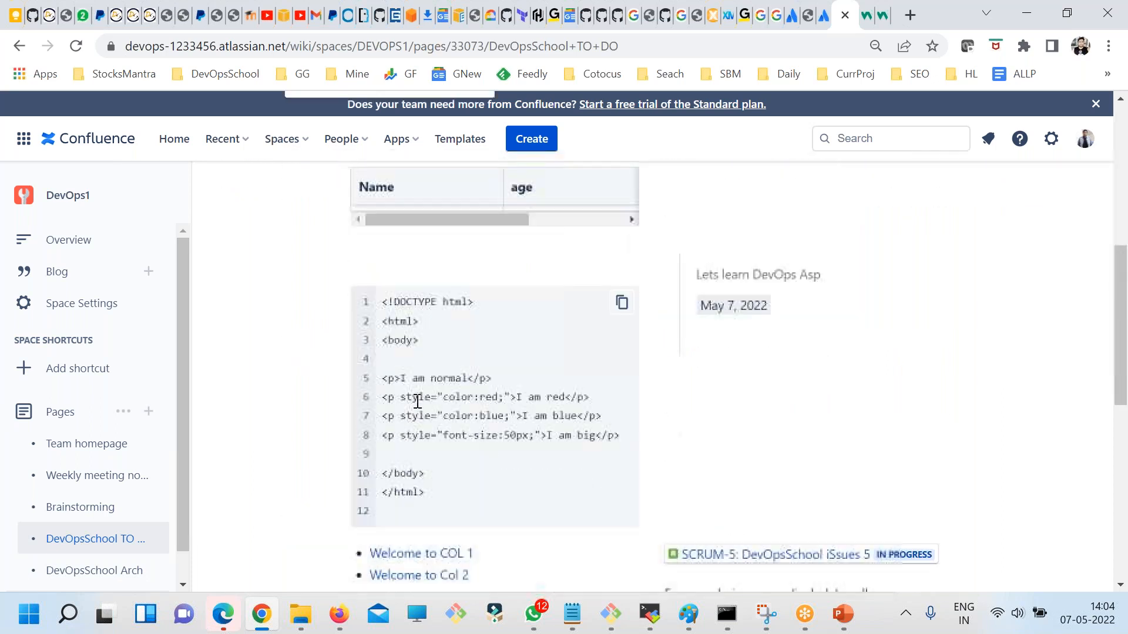
{"action": "left_click_drag", "start_coordinate": [423, 507], "coordinate": [365, 301]}
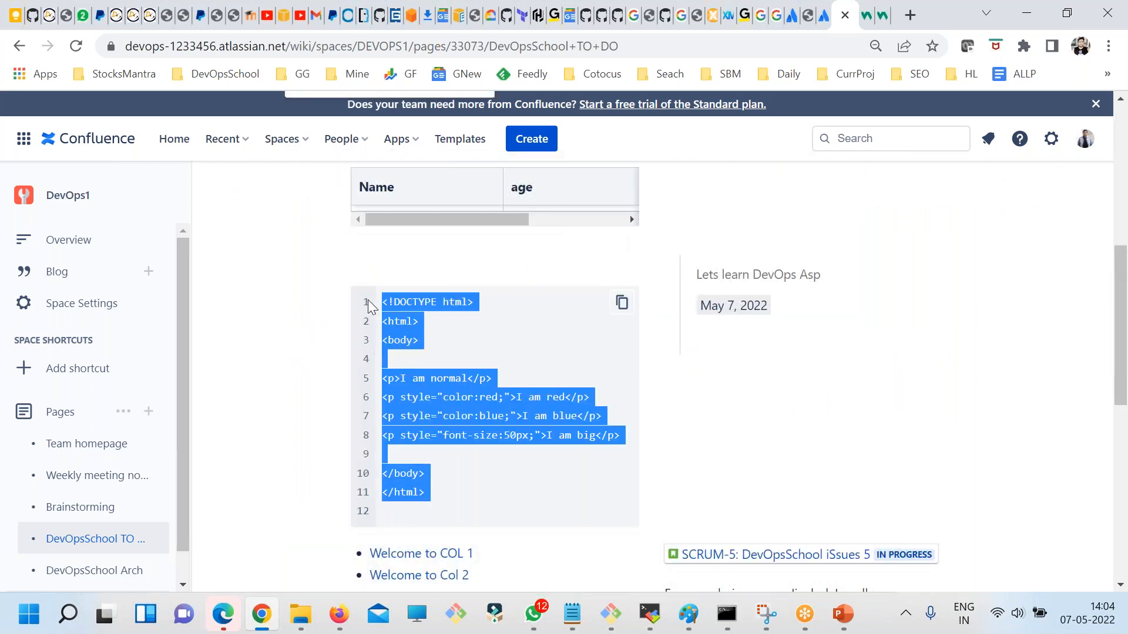
{"action": "left_click", "coordinate": [445, 371]}
{"action": "left_click_drag", "start_coordinate": [438, 503], "coordinate": [313, 318]}
{"action": "left_click", "coordinate": [873, 228]}
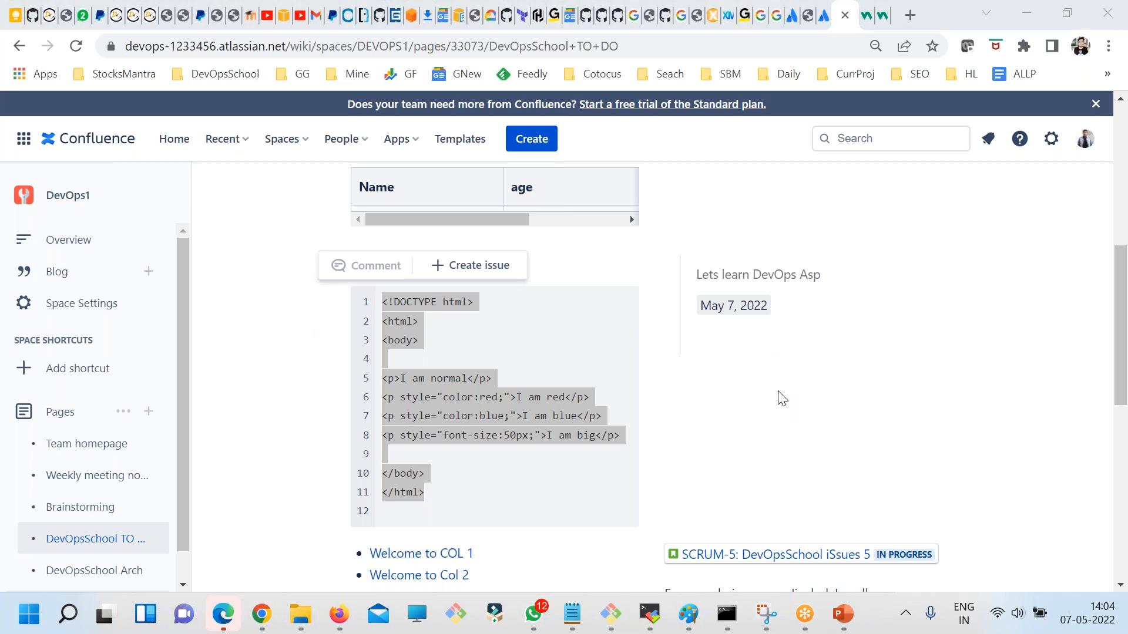
{"action": "left_click_drag", "start_coordinate": [516, 481], "coordinate": [380, 300]}
{"action": "left_click", "coordinate": [450, 504]}
{"action": "left_click_drag", "start_coordinate": [450, 504], "coordinate": [365, 299]}
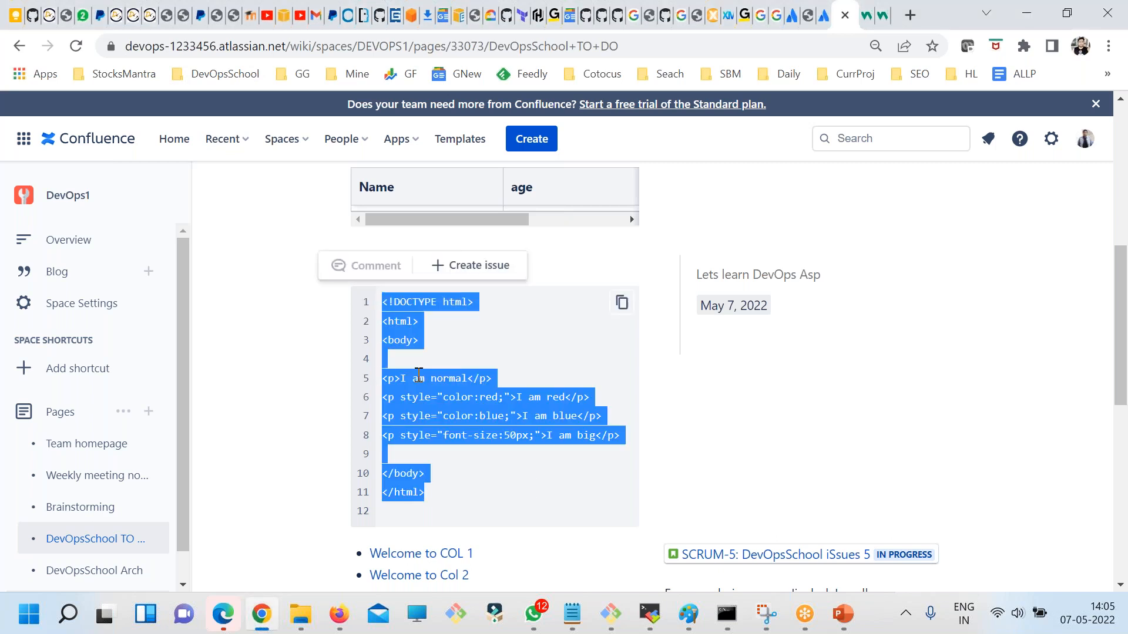
{"action": "left_click", "coordinate": [416, 395]}
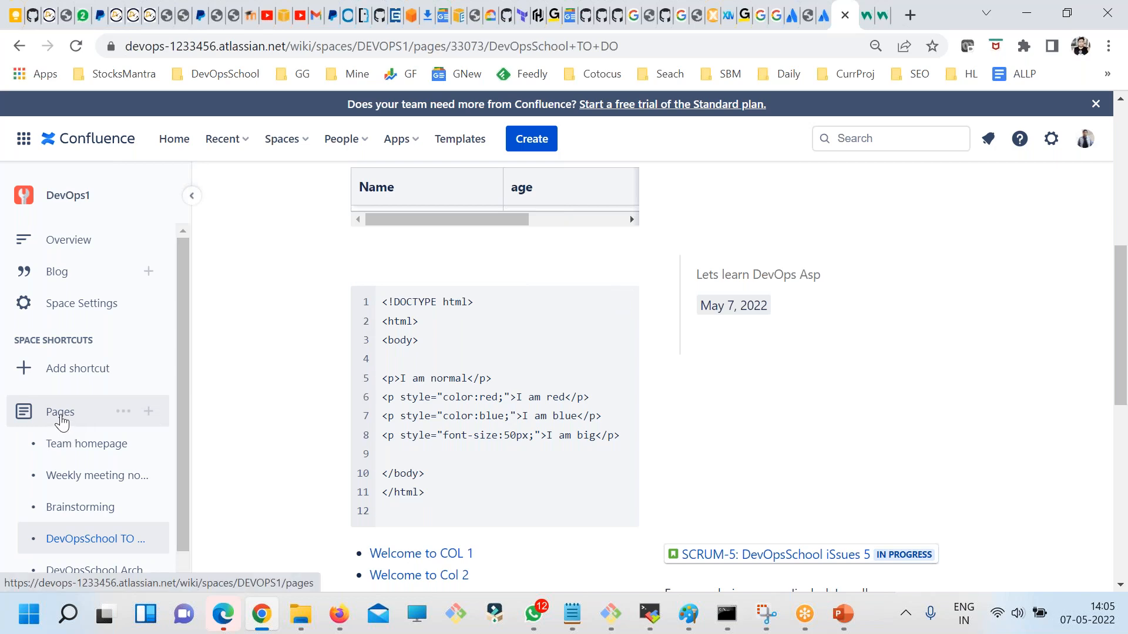
{"action": "left_click", "coordinate": [73, 242]}
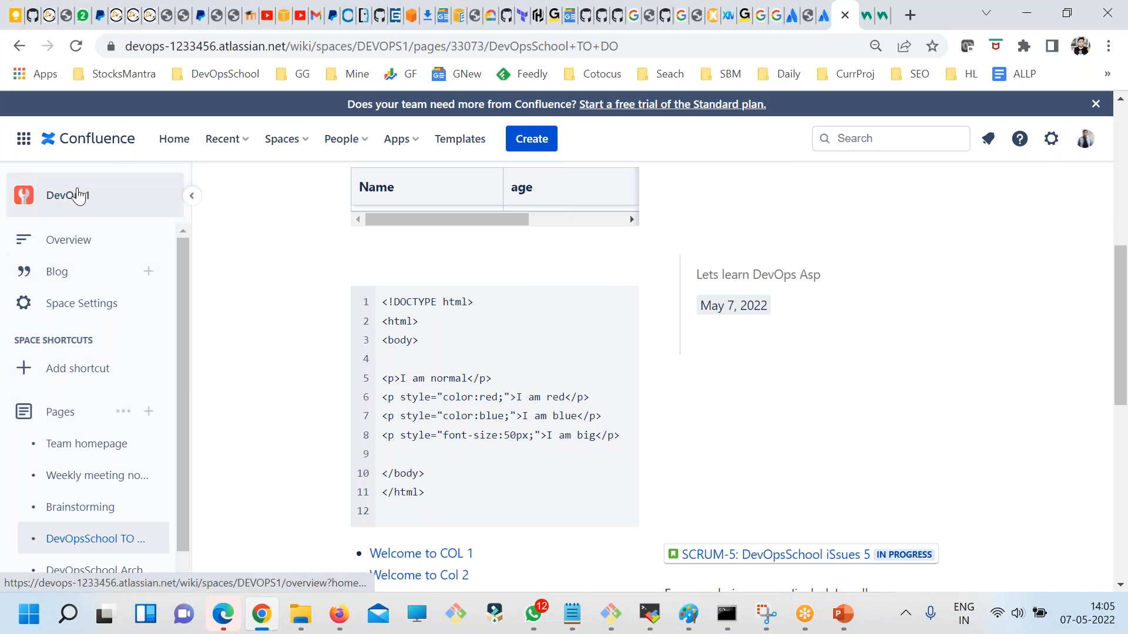
{"action": "scroll", "coordinate": [834, 418], "scroll_direction": "up", "scroll_amount": 7}
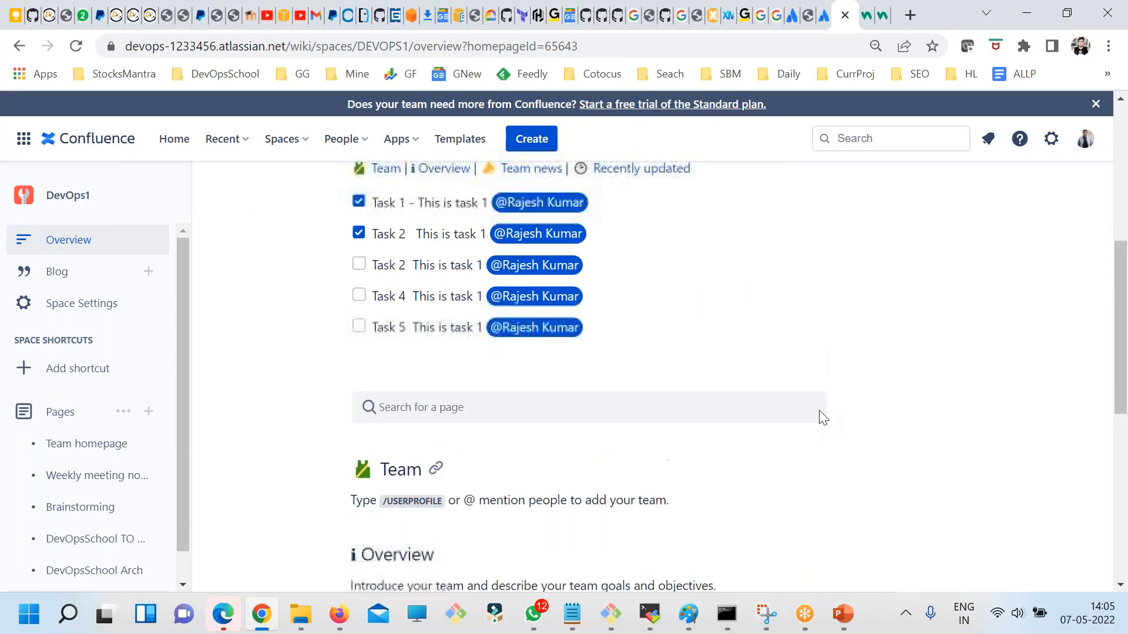
{"action": "left_click", "coordinate": [952, 194]}
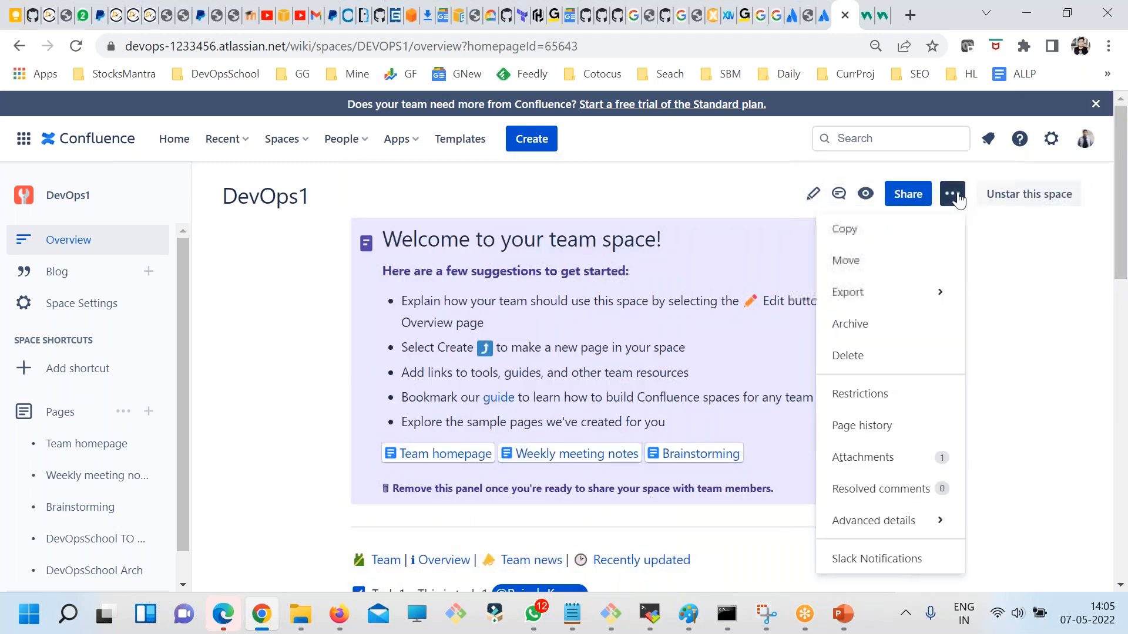
{"action": "left_click", "coordinate": [813, 195]}
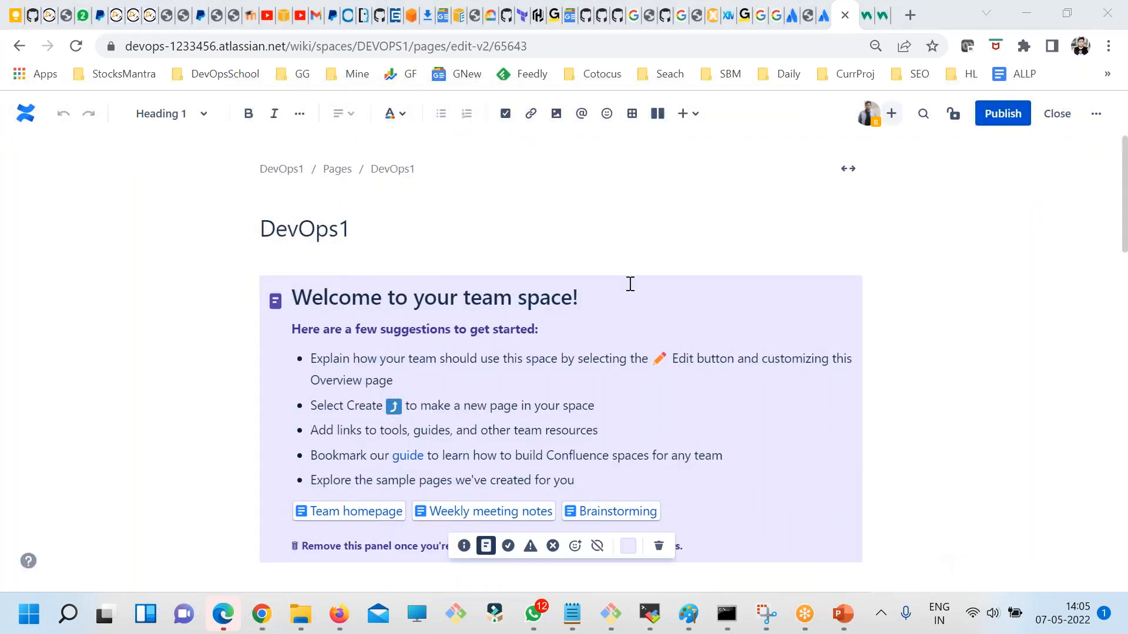
{"action": "left_click", "coordinate": [681, 115]}
{"action": "type", "text": "atta"}
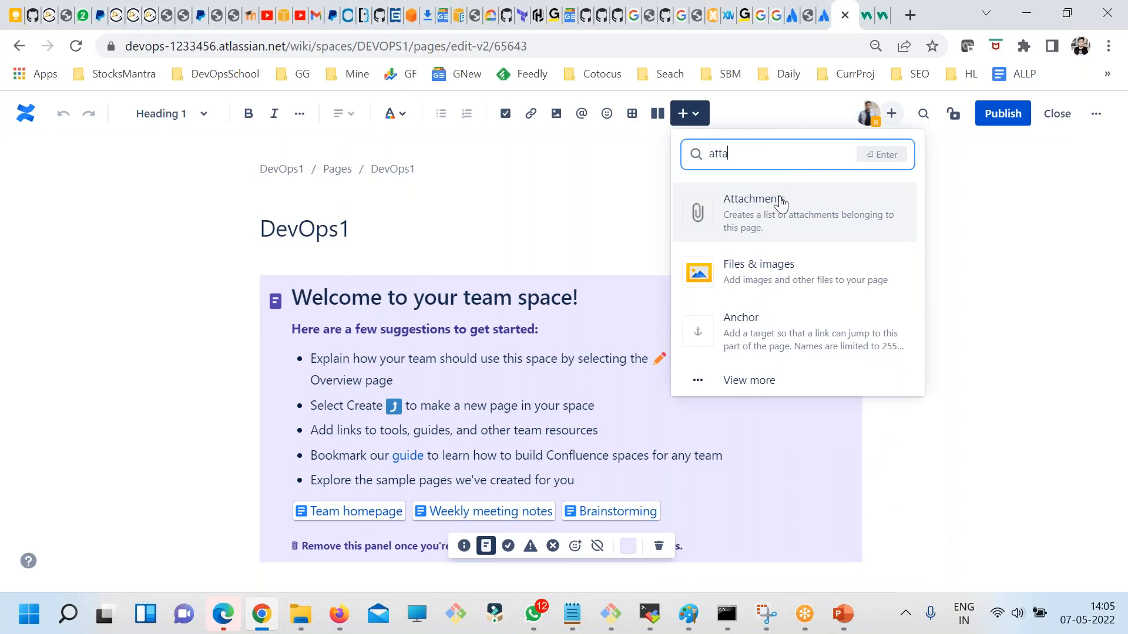
{"action": "left_click", "coordinate": [415, 276]}
{"action": "scroll", "coordinate": [415, 276], "scroll_direction": "down", "scroll_amount": 15}
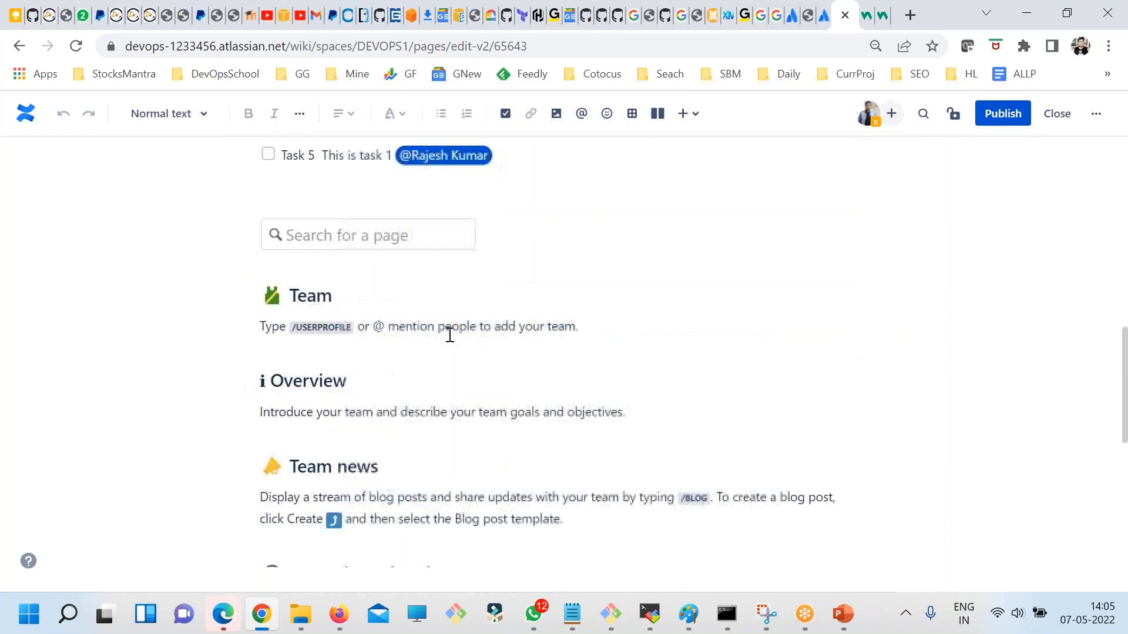
{"action": "scroll", "coordinate": [471, 436], "scroll_direction": "down", "scroll_amount": 3}
{"action": "scroll", "coordinate": [201, 223], "scroll_direction": "up", "scroll_amount": 10}
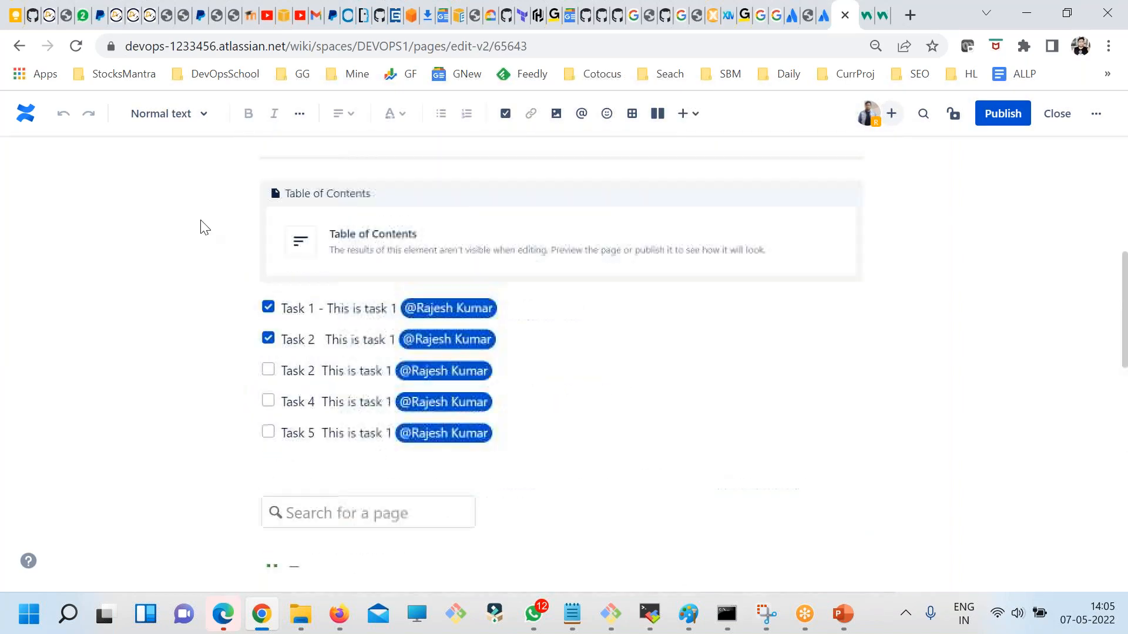
{"action": "left_click", "coordinate": [10, 45]}
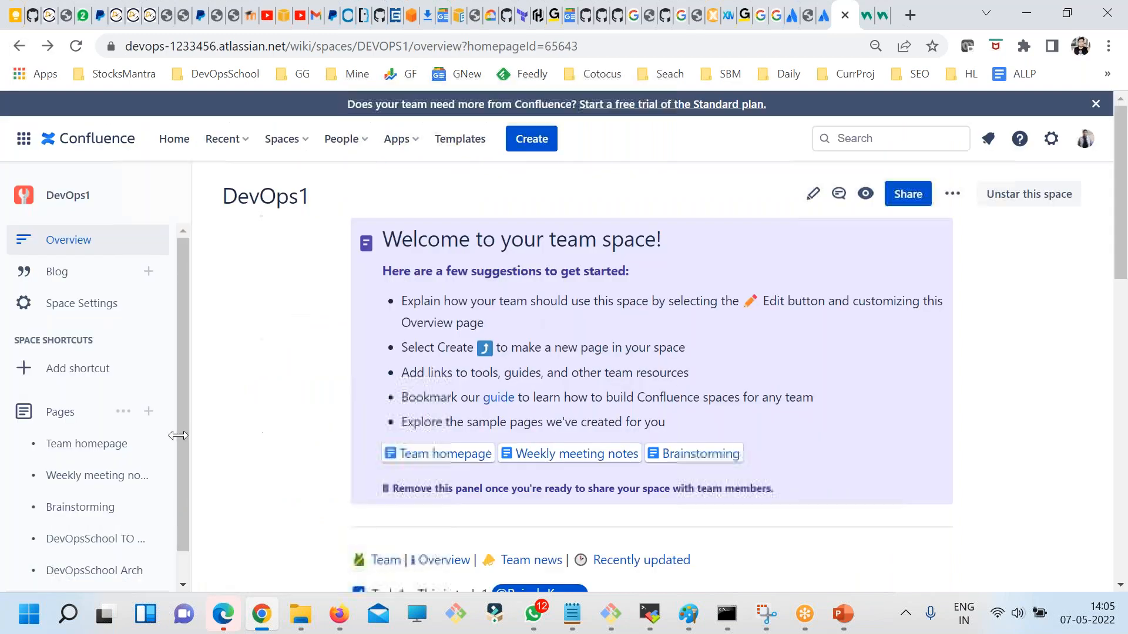
Open the DevOpsSchool Arch page from the space's page list and start editing it
{"action": "left_click", "coordinate": [87, 508]}
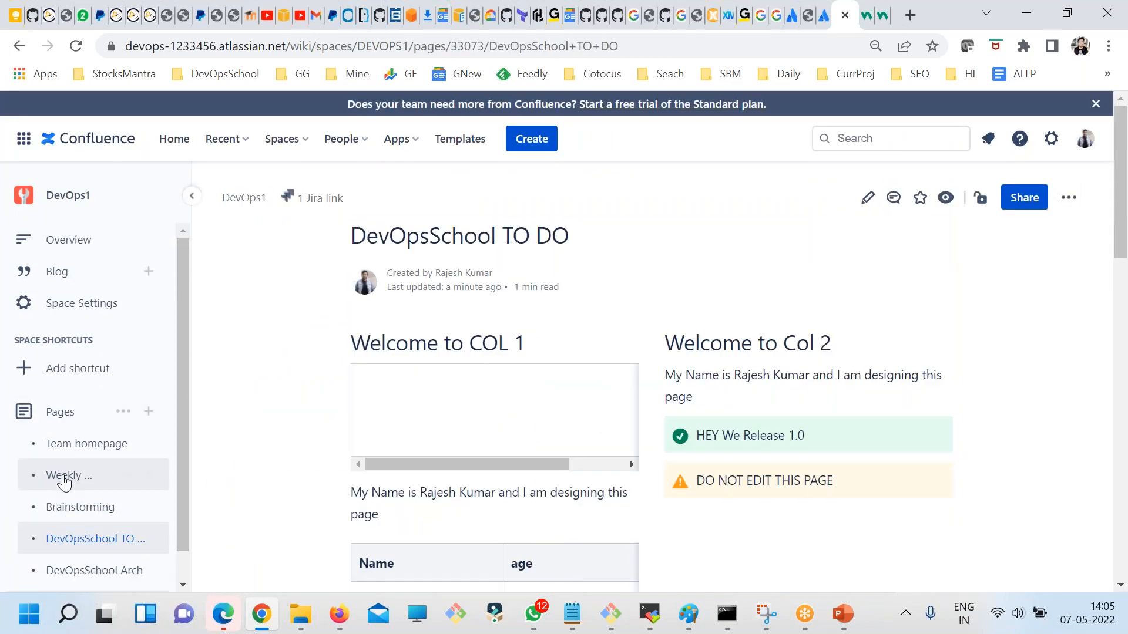
{"action": "scroll", "coordinate": [68, 506], "scroll_direction": "down", "scroll_amount": 1}
{"action": "left_click", "coordinate": [75, 537]}
{"action": "left_click", "coordinate": [867, 198]}
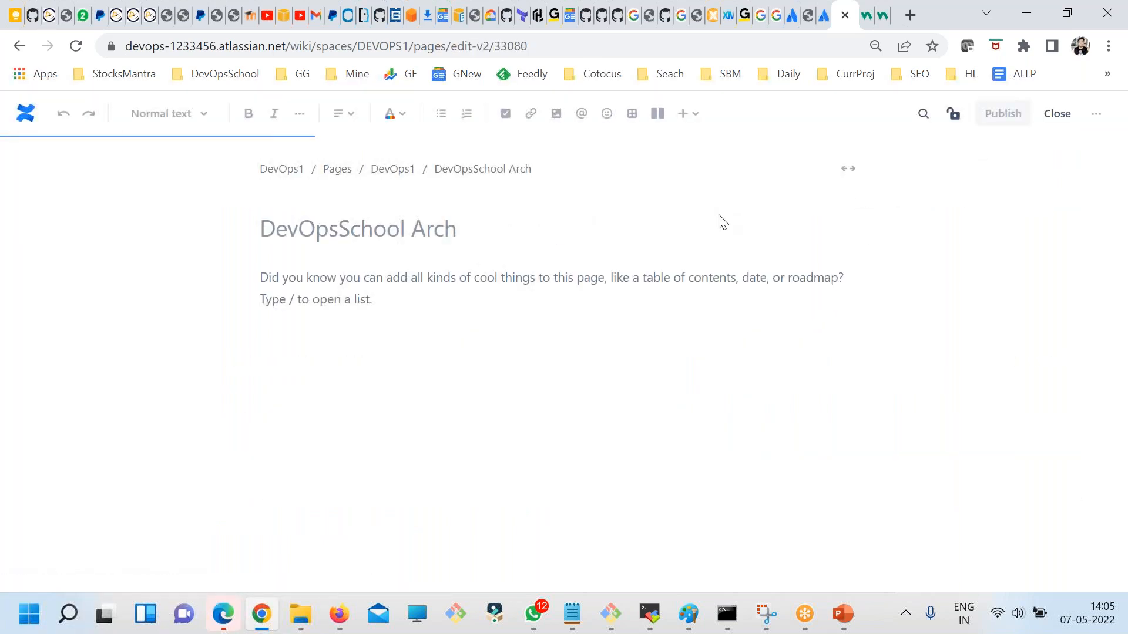
Search the elements for "atta", insert the Attachments macro and publish the DevOpsSchool Arch page
{"action": "left_click", "coordinate": [682, 114]}
{"action": "type", "text": "a"}
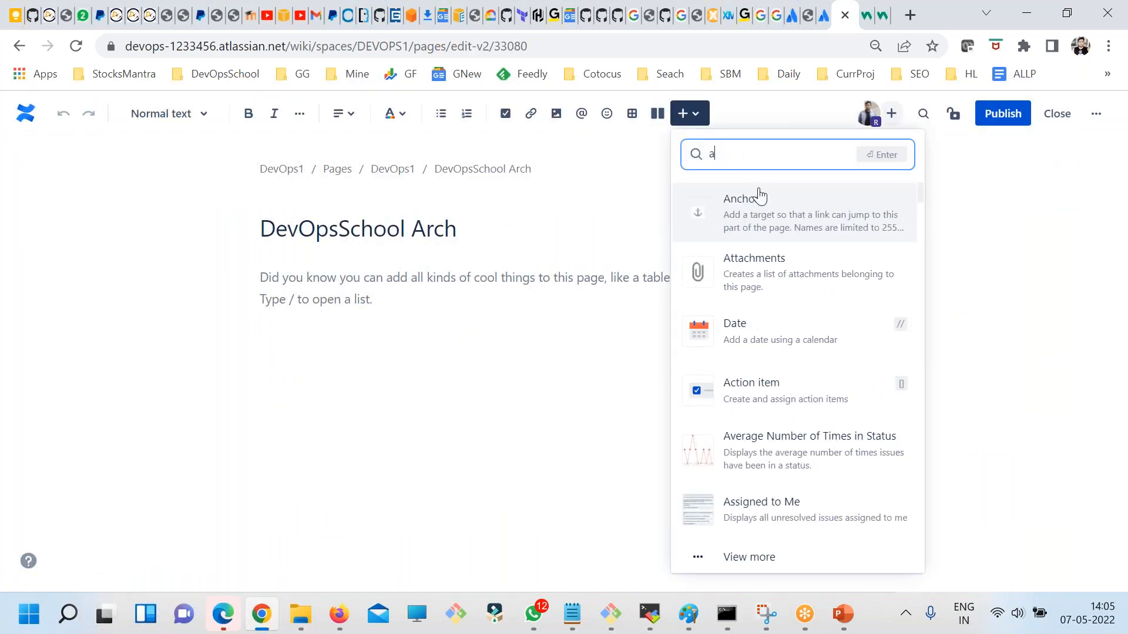
{"action": "type", "text": "tta"}
{"action": "left_click", "coordinate": [760, 197]}
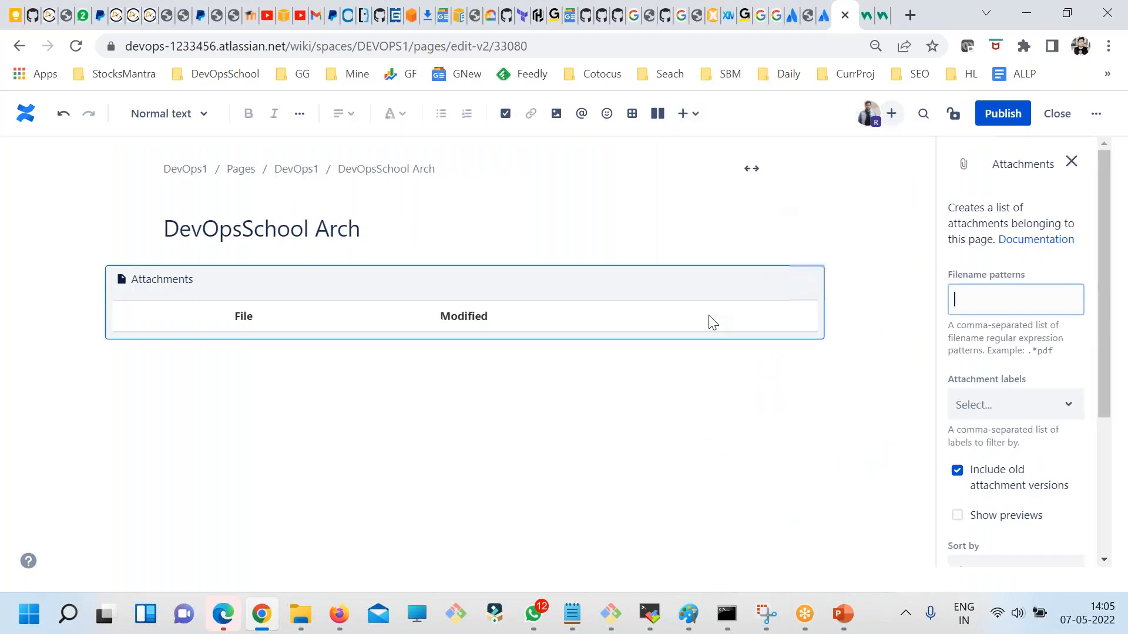
{"action": "left_click", "coordinate": [428, 385]}
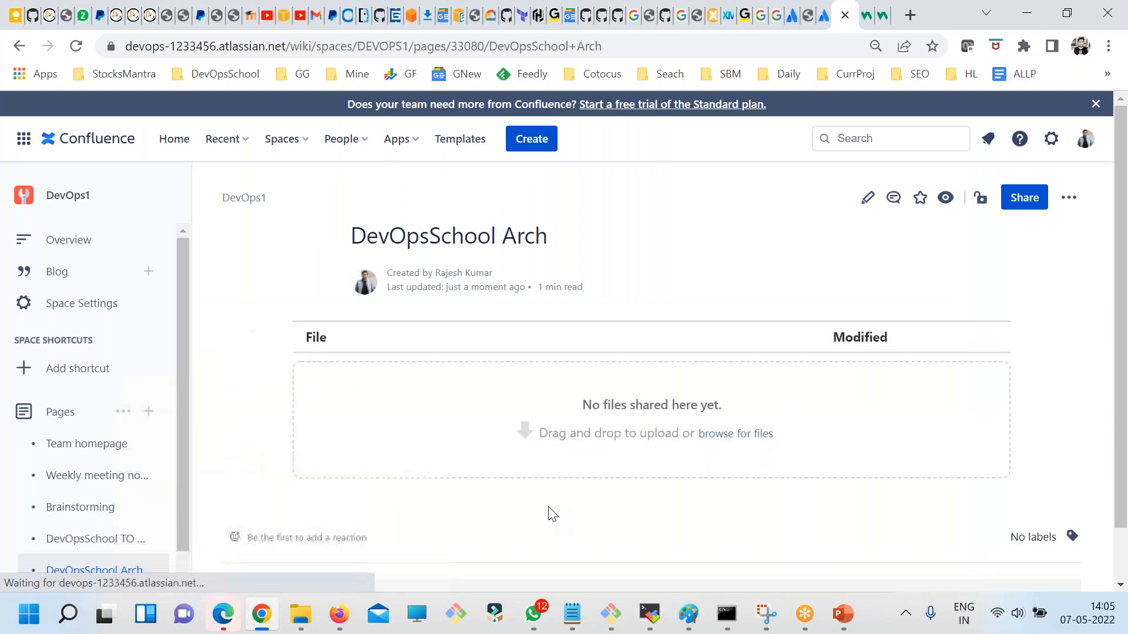
Upload download.png from the Desktop folder to the page's attachments list and expand the file's details
{"action": "left_click", "coordinate": [1076, 2]}
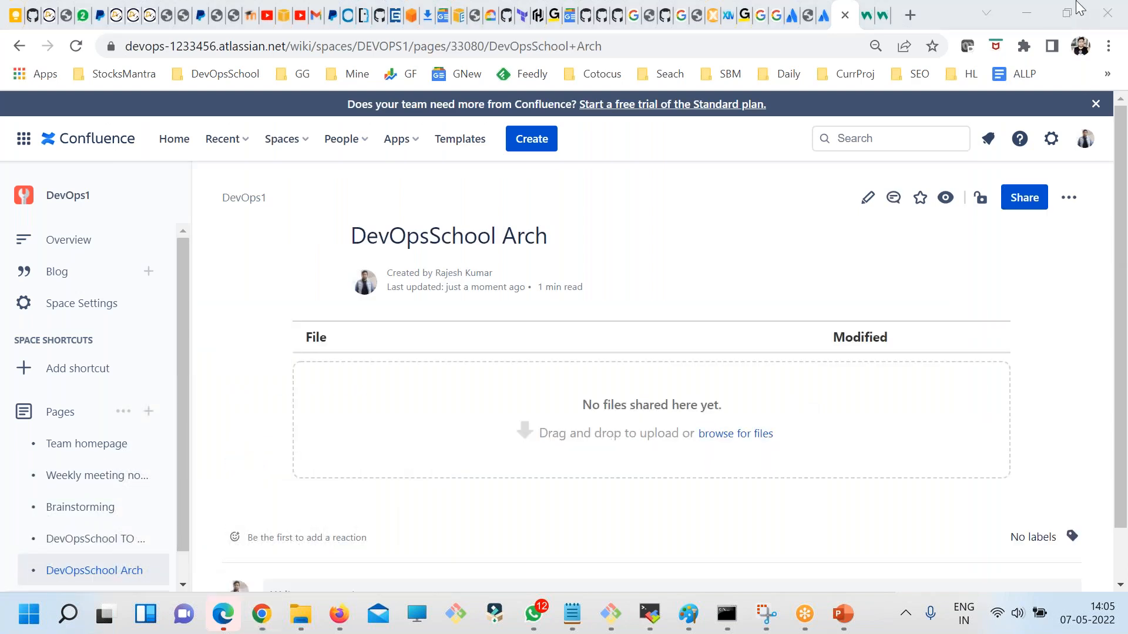
{"action": "left_click", "coordinate": [712, 435]}
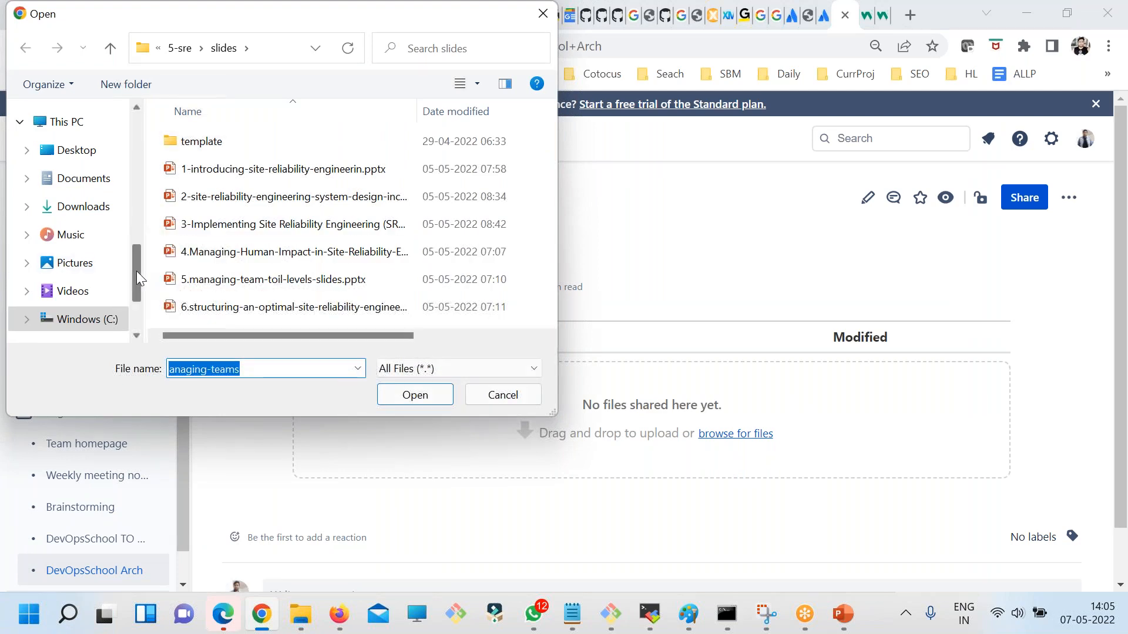
{"action": "scroll", "coordinate": [71, 306], "scroll_direction": "up", "scroll_amount": 5}
{"action": "left_click", "coordinate": [86, 182]}
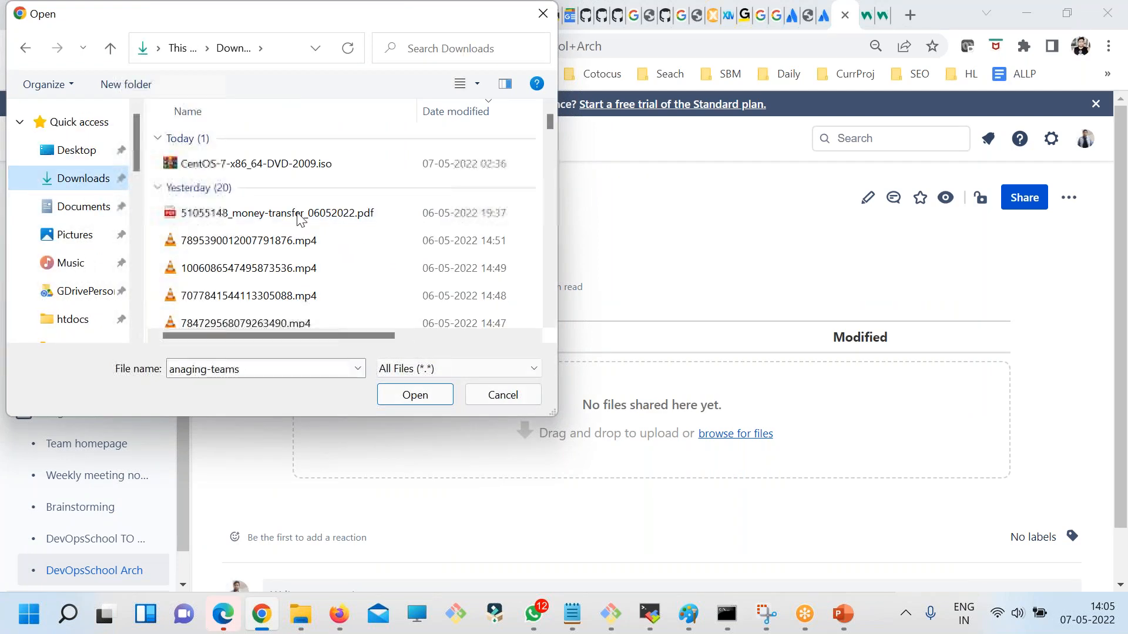
{"action": "scroll", "coordinate": [294, 247], "scroll_direction": "down", "scroll_amount": 5}
{"action": "scroll", "coordinate": [301, 259], "scroll_direction": "down", "scroll_amount": 10}
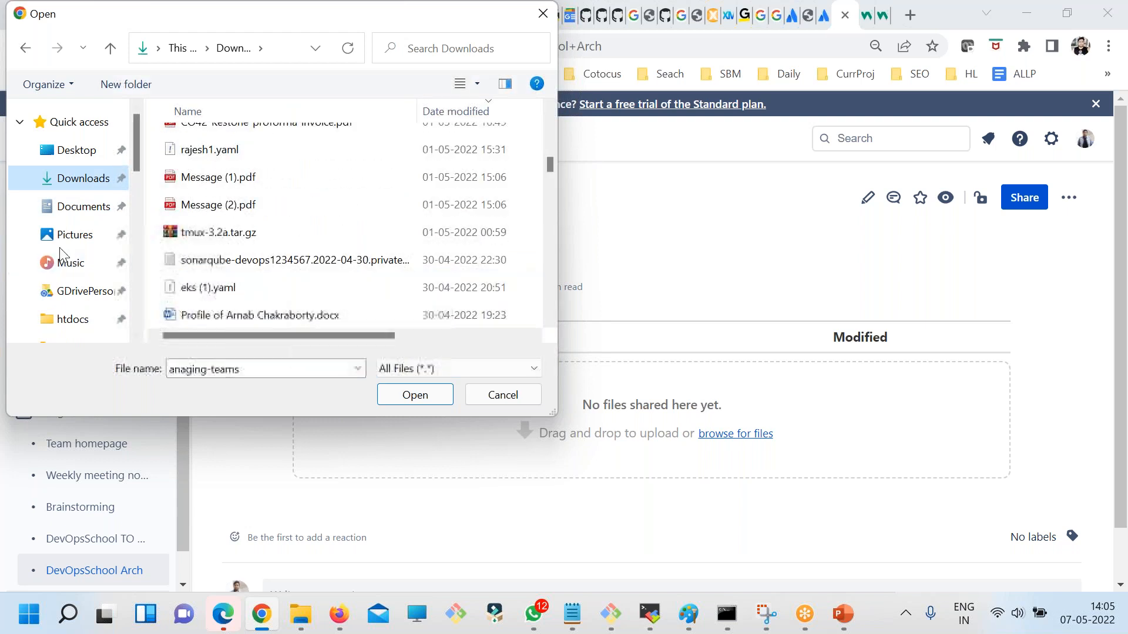
{"action": "left_click", "coordinate": [77, 151]}
{"action": "left_click", "coordinate": [470, 271]}
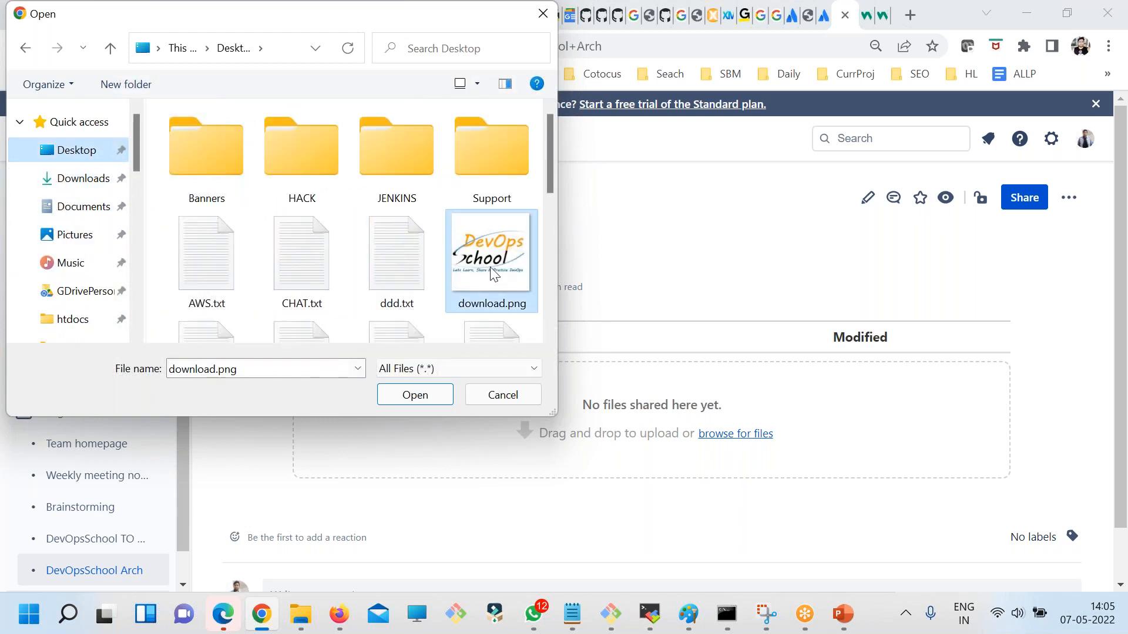
{"action": "left_click", "coordinate": [415, 395]}
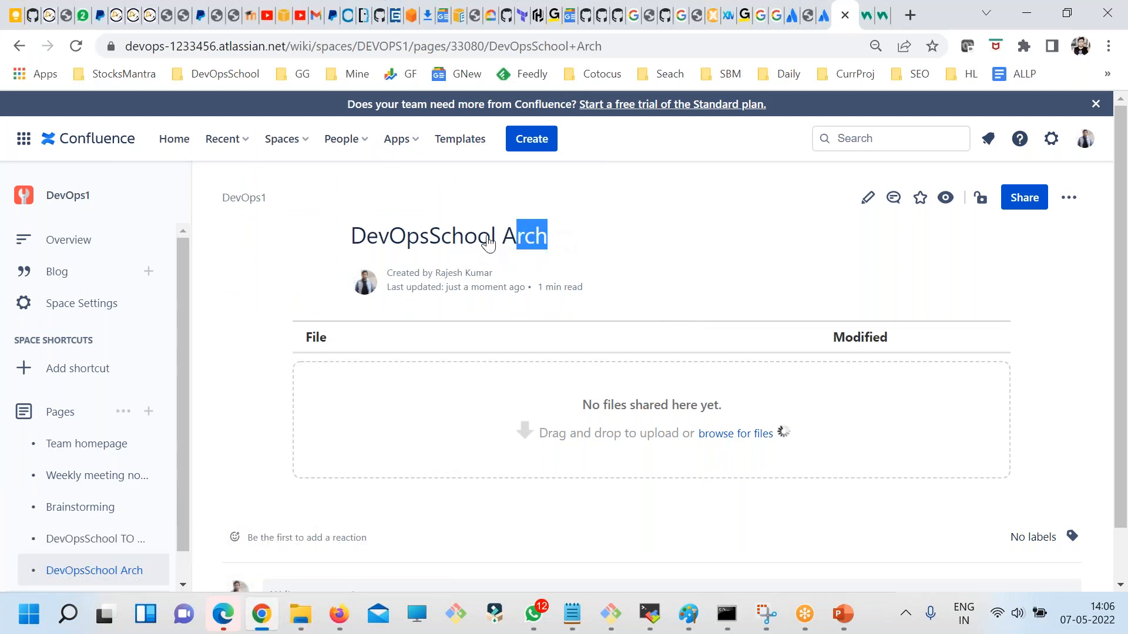
{"action": "left_click_drag", "start_coordinate": [488, 243], "coordinate": [349, 238]}
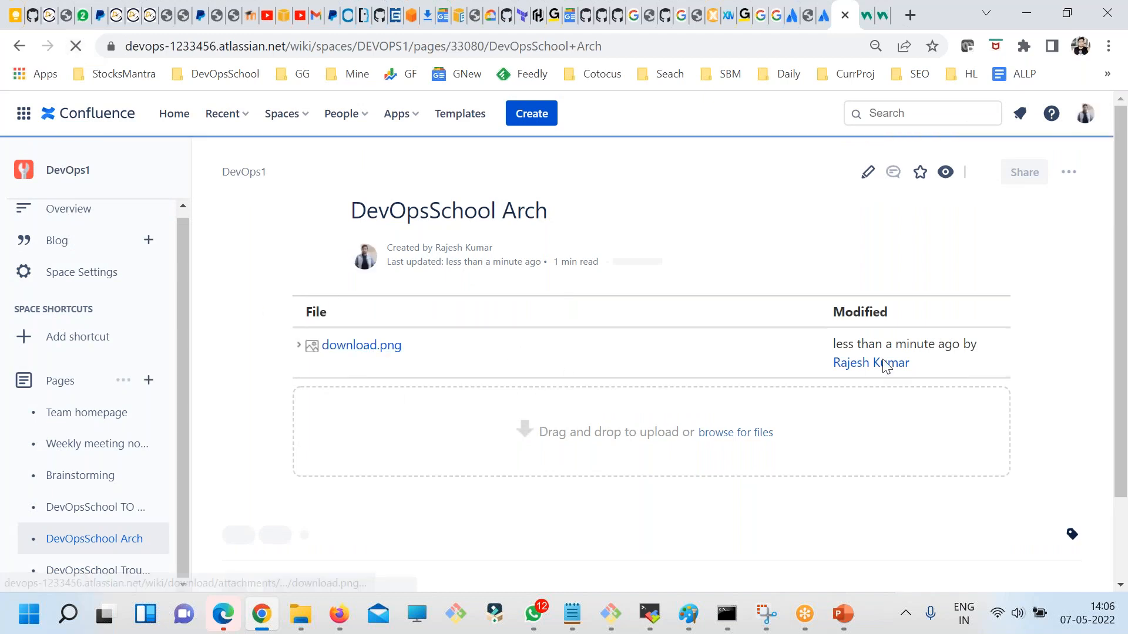
{"action": "left_click_drag", "start_coordinate": [924, 345], "coordinate": [925, 345]}
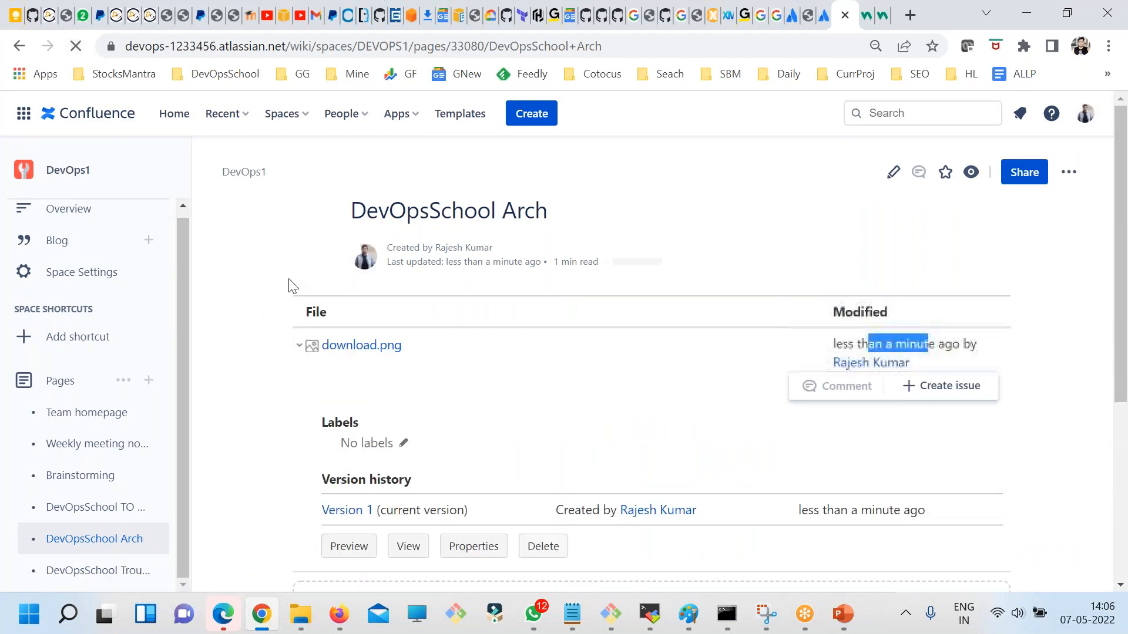
{"action": "left_click", "coordinate": [275, 262]}
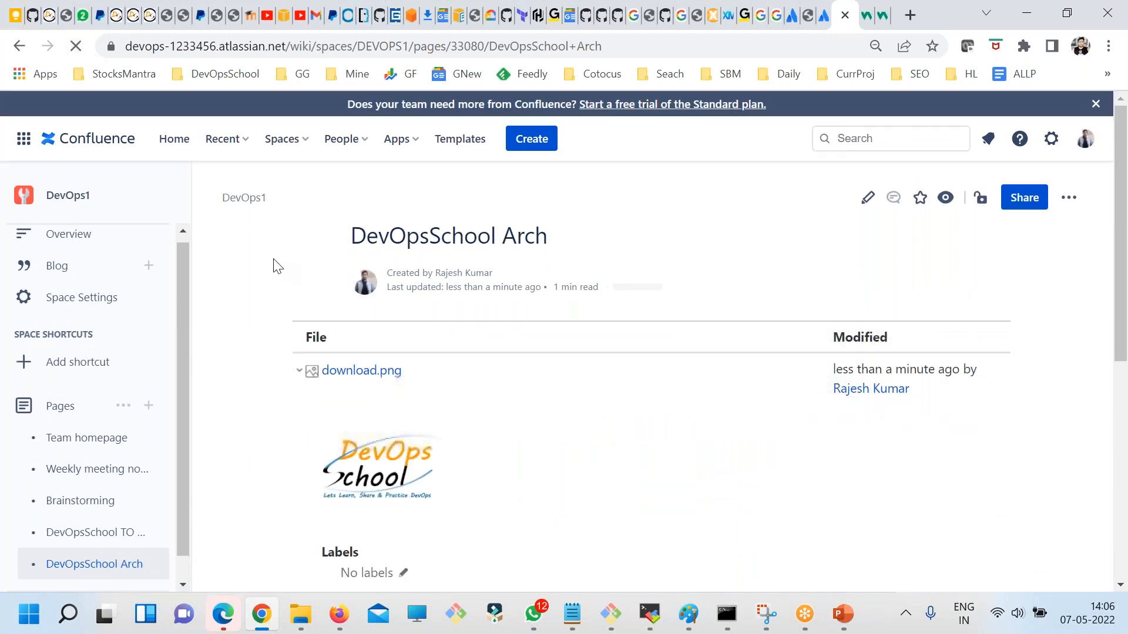
Start editing the DevOpsSchool Arch page, search the elements for "vers" and try to insert the Version Report macro
{"action": "left_click", "coordinate": [869, 197]}
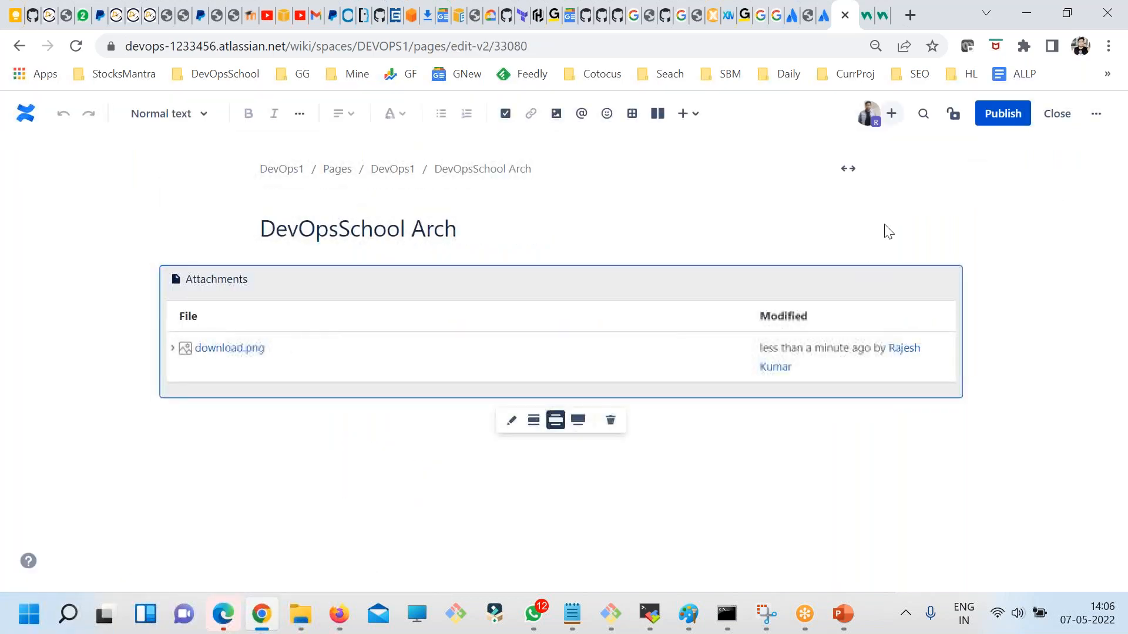
{"action": "left_click", "coordinate": [698, 117]}
{"action": "type", "text": "vers"}
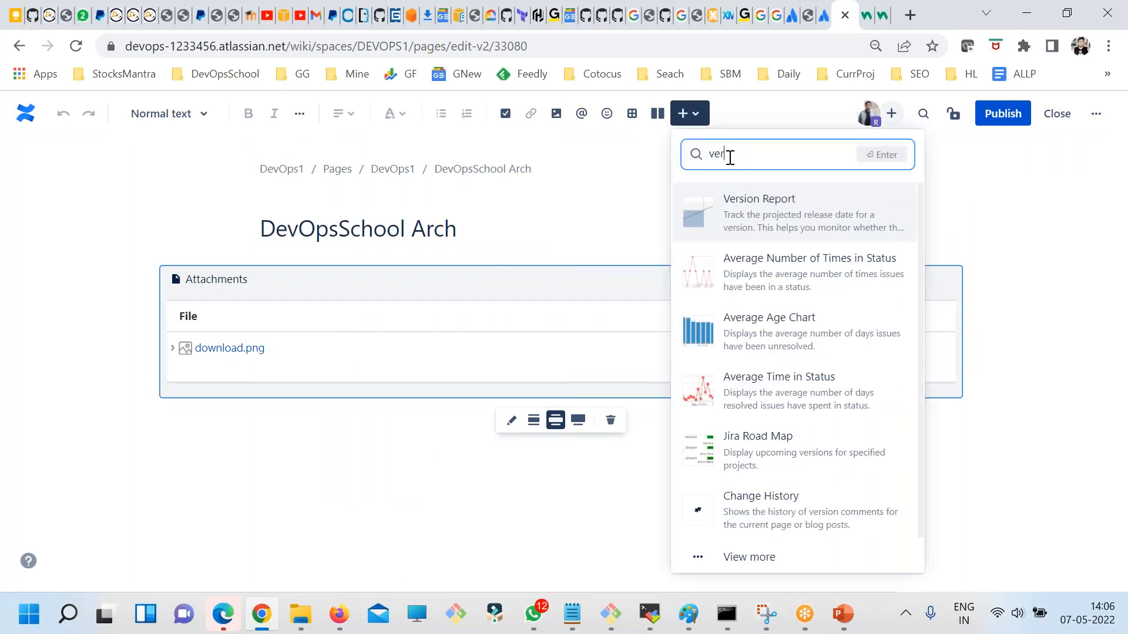
{"action": "left_click", "coordinate": [769, 216]}
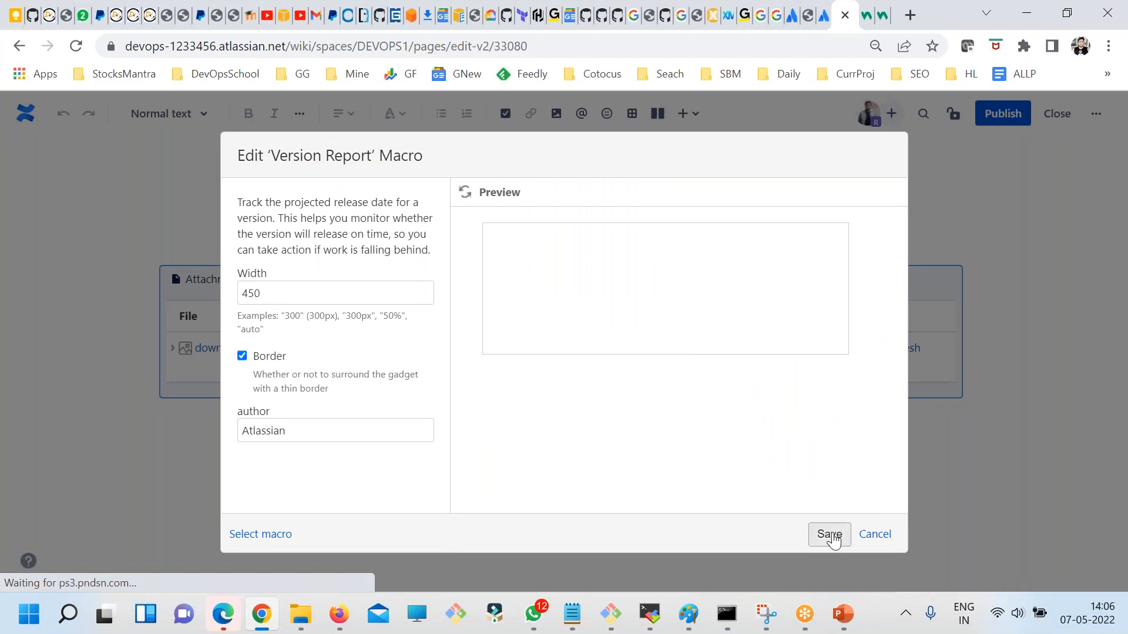
{"action": "left_click_drag", "start_coordinate": [323, 439], "coordinate": [212, 436]}
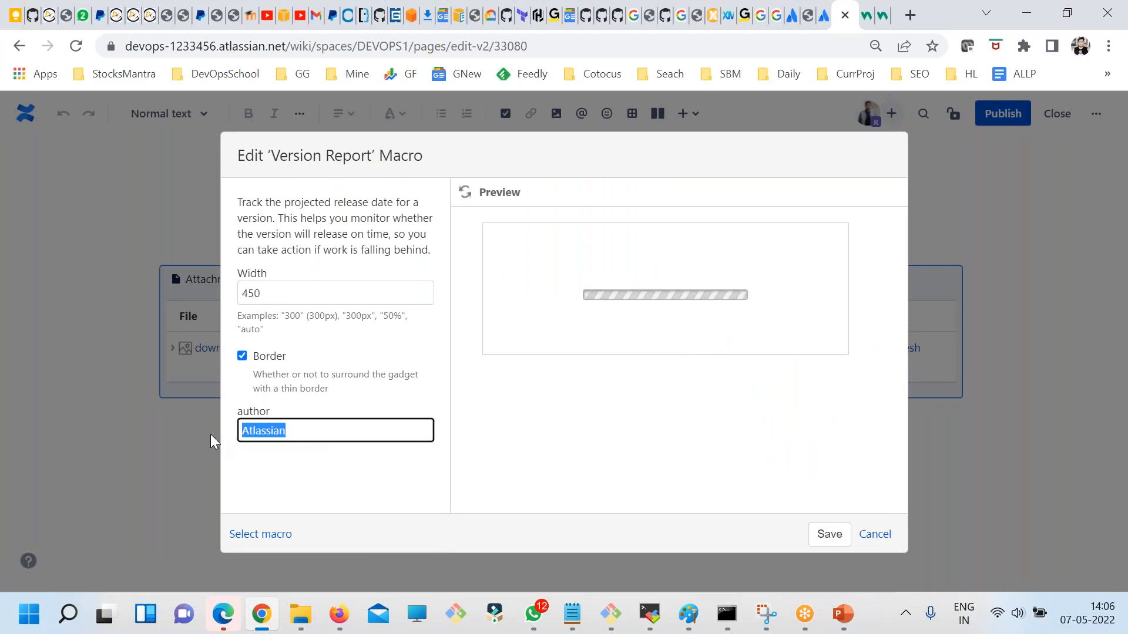
{"action": "left_click", "coordinate": [828, 542]}
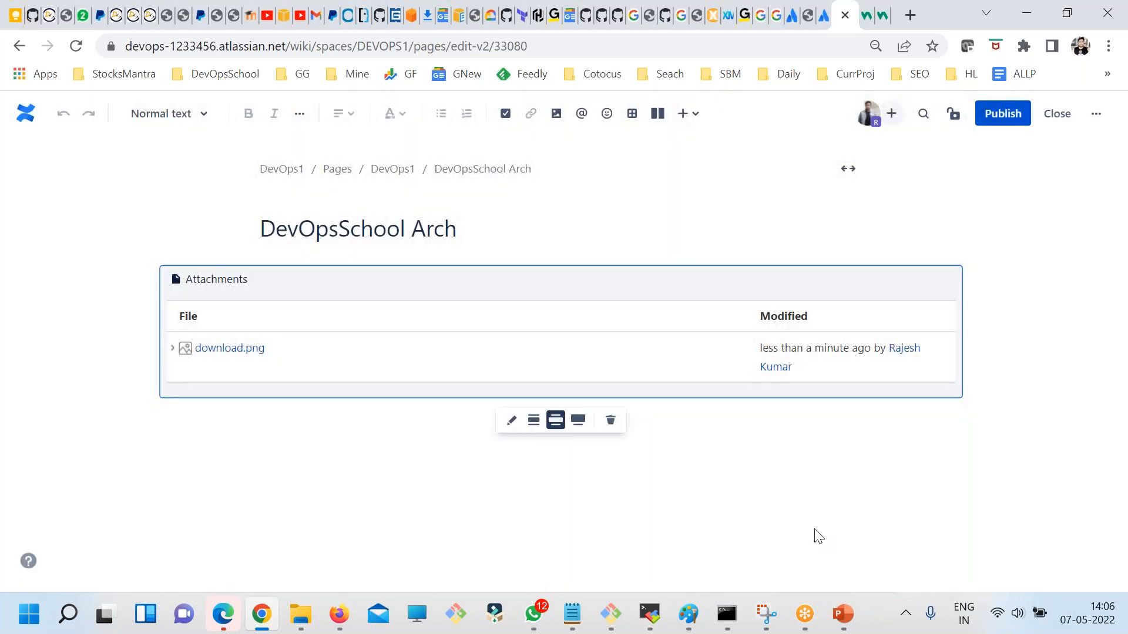
Search the elements for "versi", insert the Change History macro below the attachments and publish the page
{"action": "left_click", "coordinate": [669, 440]}
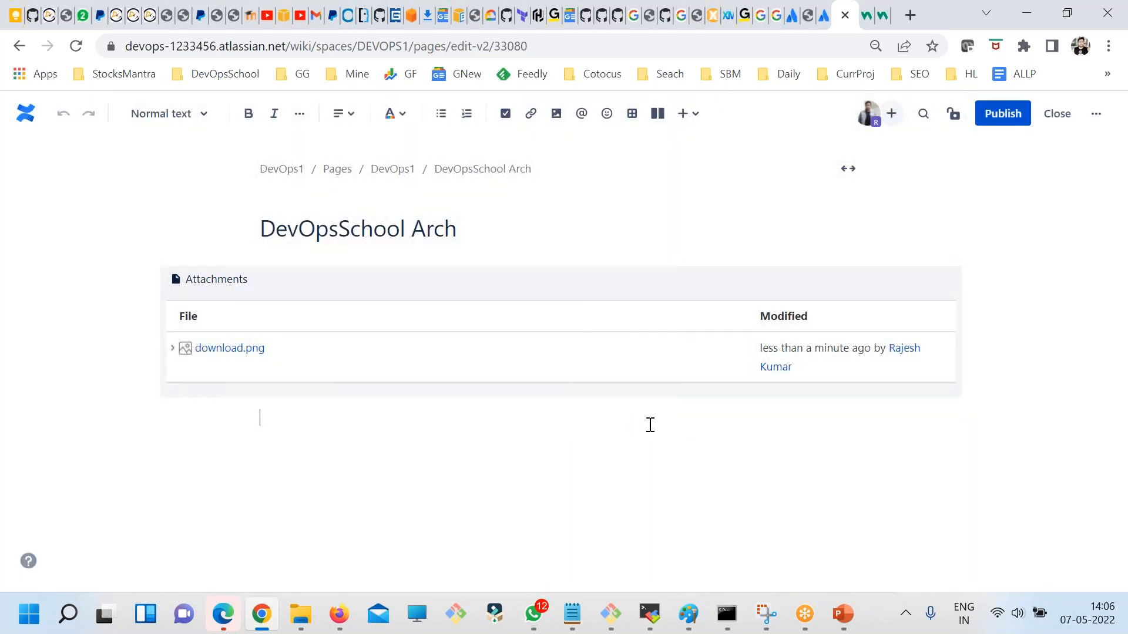
{"action": "left_click", "coordinate": [692, 114]}
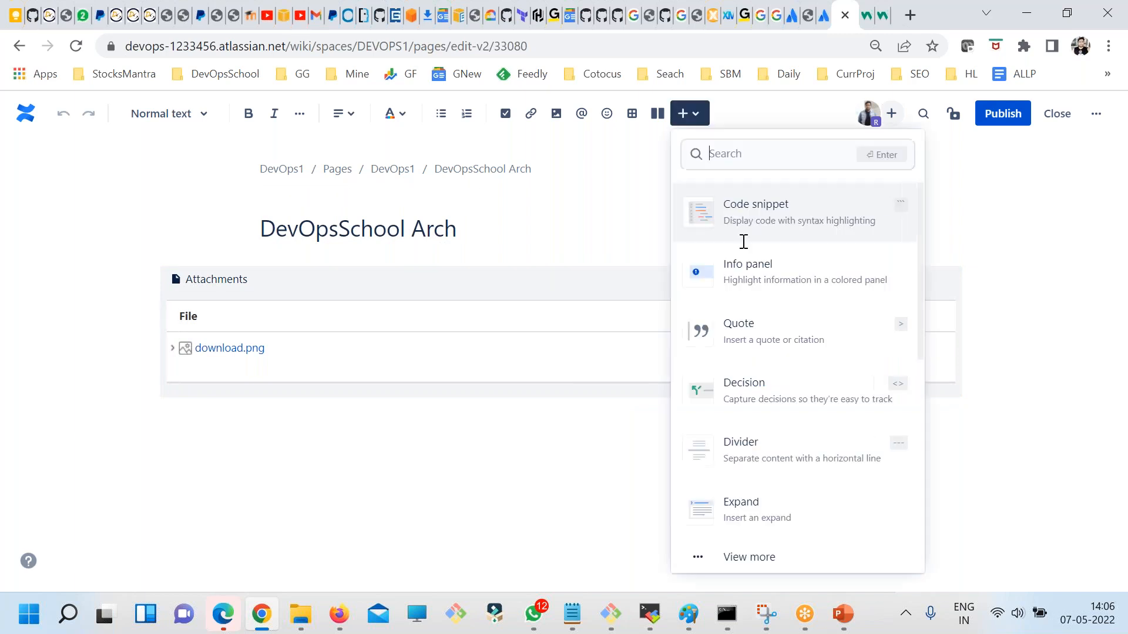
{"action": "type", "text": "versi"}
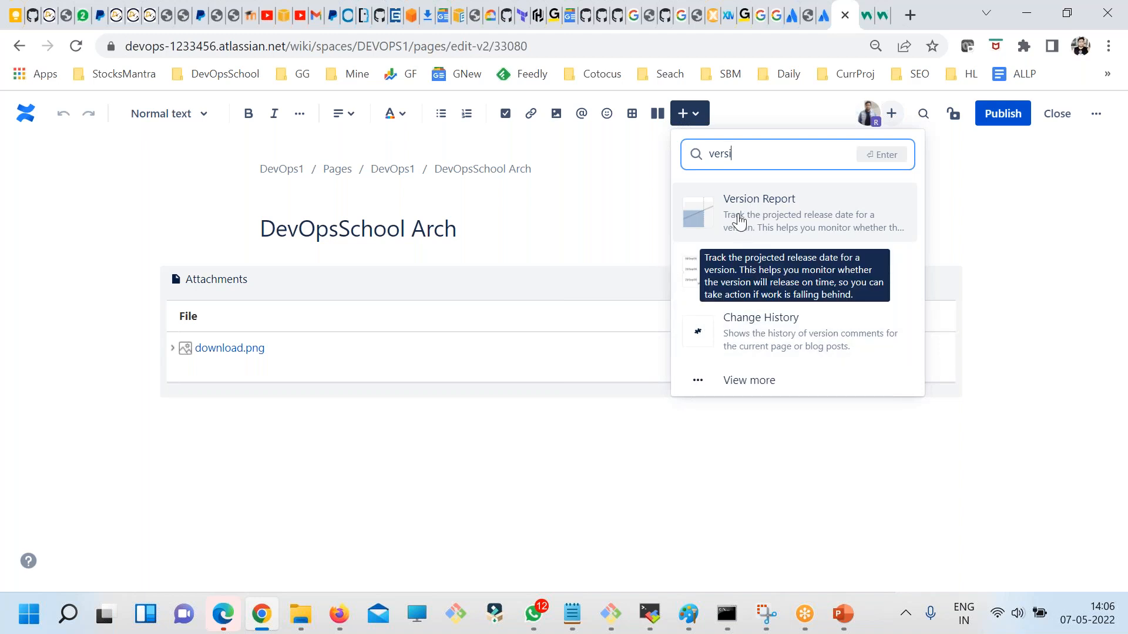
{"action": "left_click", "coordinate": [759, 330]}
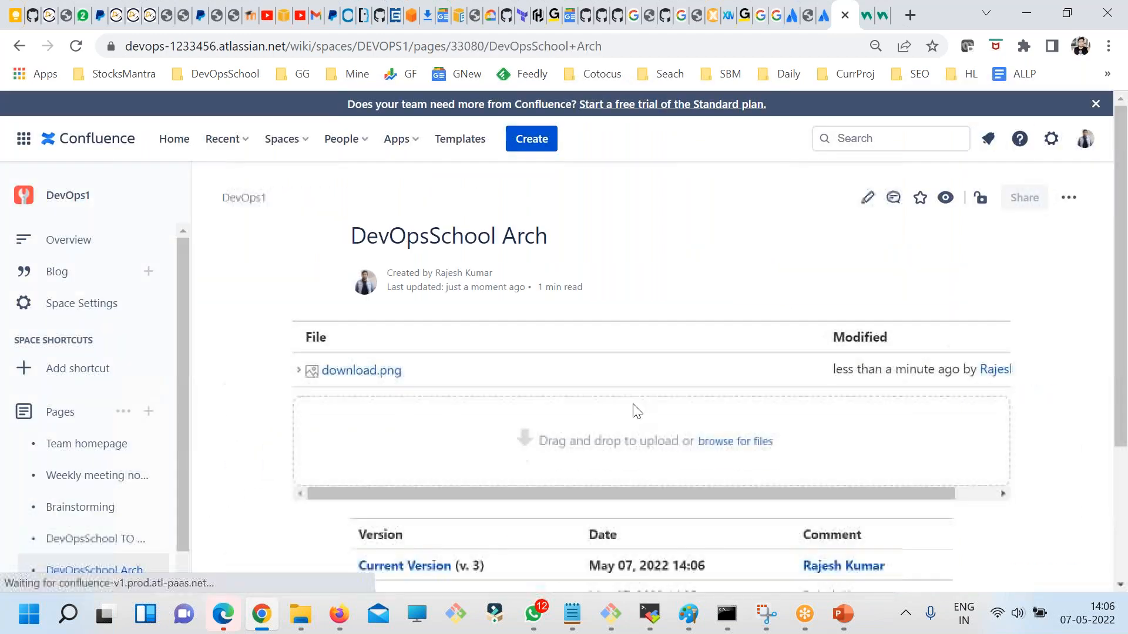
{"action": "scroll", "coordinate": [637, 412], "scroll_direction": "down", "scroll_amount": 3}
{"action": "left_click_drag", "start_coordinate": [635, 436], "coordinate": [603, 436]}
{"action": "left_click_drag", "start_coordinate": [697, 410], "coordinate": [654, 375]}
{"action": "left_click", "coordinate": [644, 526]}
{"action": "scroll", "coordinate": [481, 348], "scroll_direction": "up", "scroll_amount": 3}
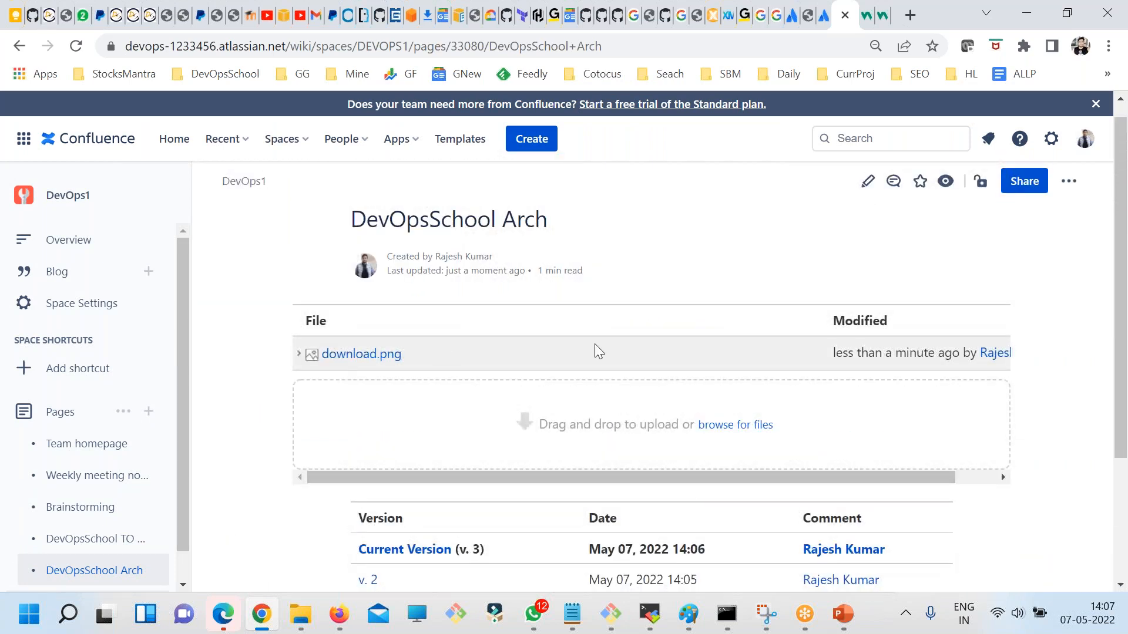
Edit the page to add a two-column layout below Change History, with the Spaces List macro in its second column
{"action": "left_click", "coordinate": [867, 181]}
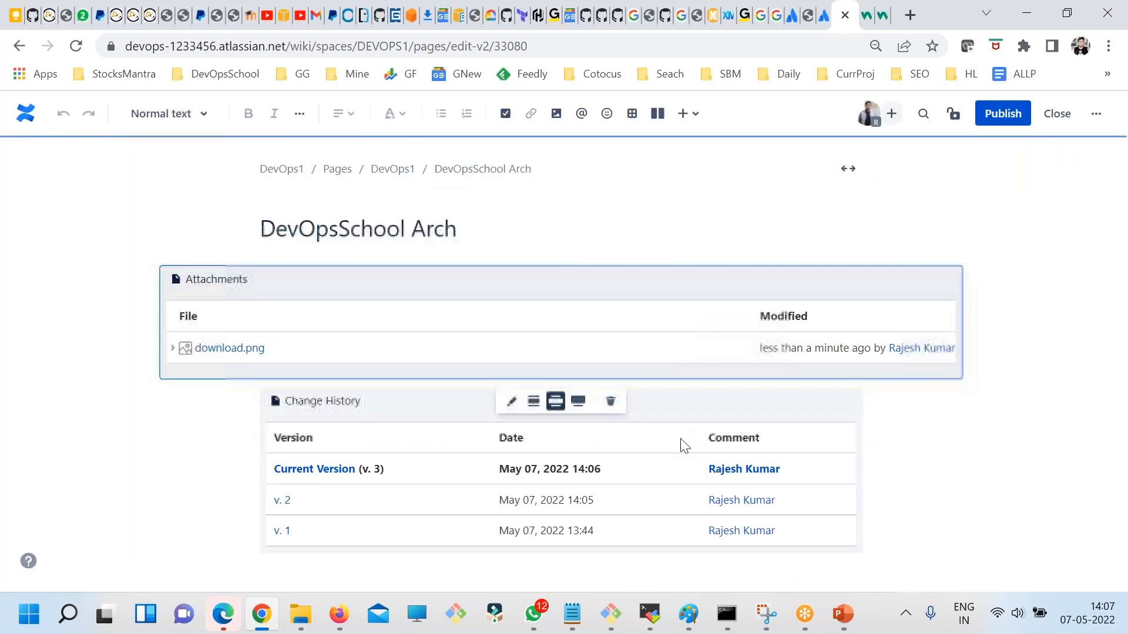
{"action": "scroll", "coordinate": [488, 529], "scroll_direction": "down", "scroll_amount": 2}
{"action": "left_click", "coordinate": [657, 113]}
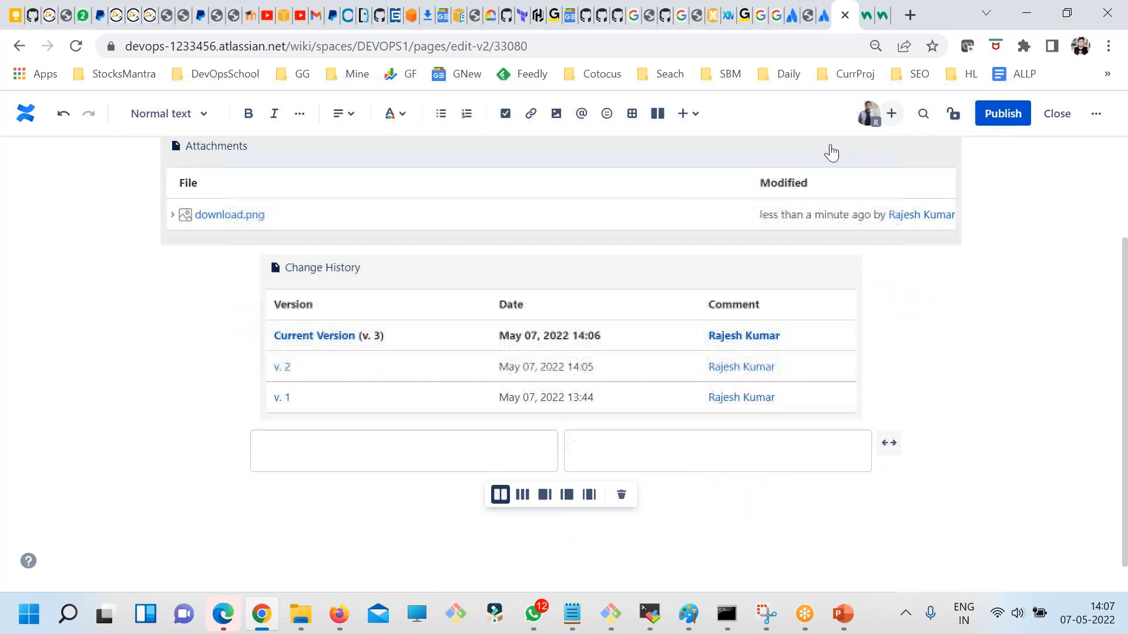
{"action": "left_click", "coordinate": [693, 115]}
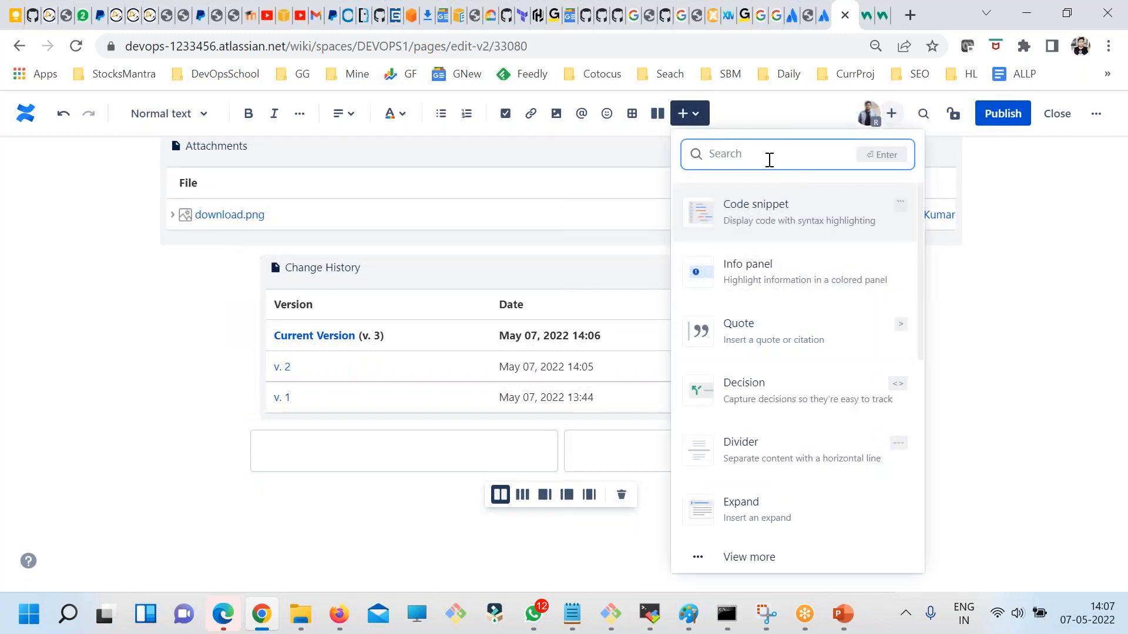
{"action": "type", "text": "lis"}
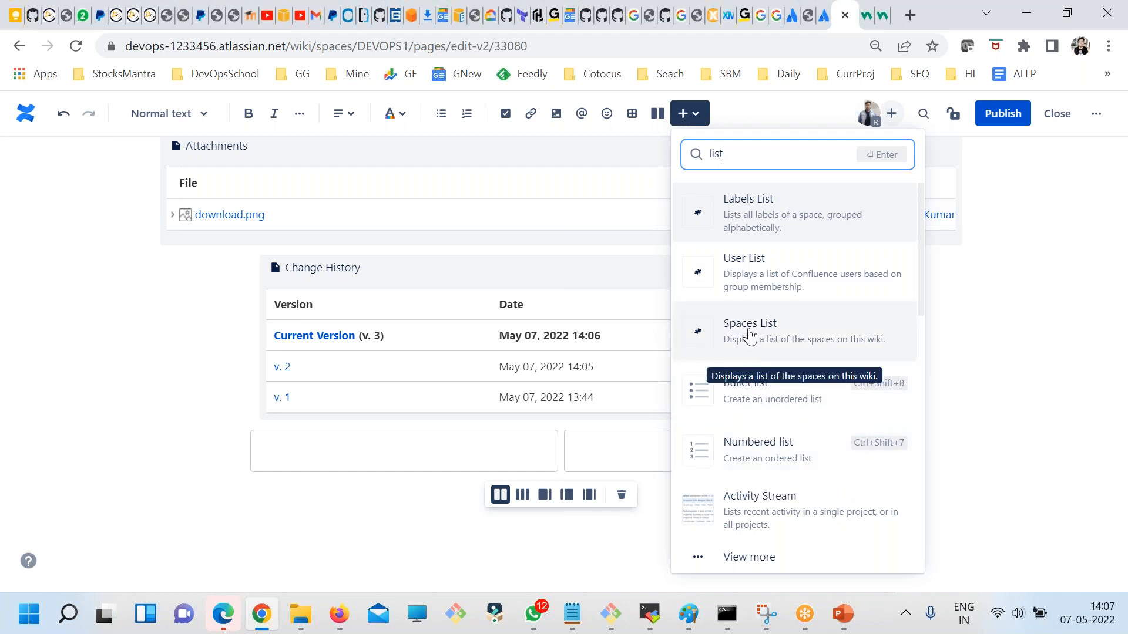
{"action": "type", "text": "t"}
{"action": "left_click", "coordinate": [762, 345]}
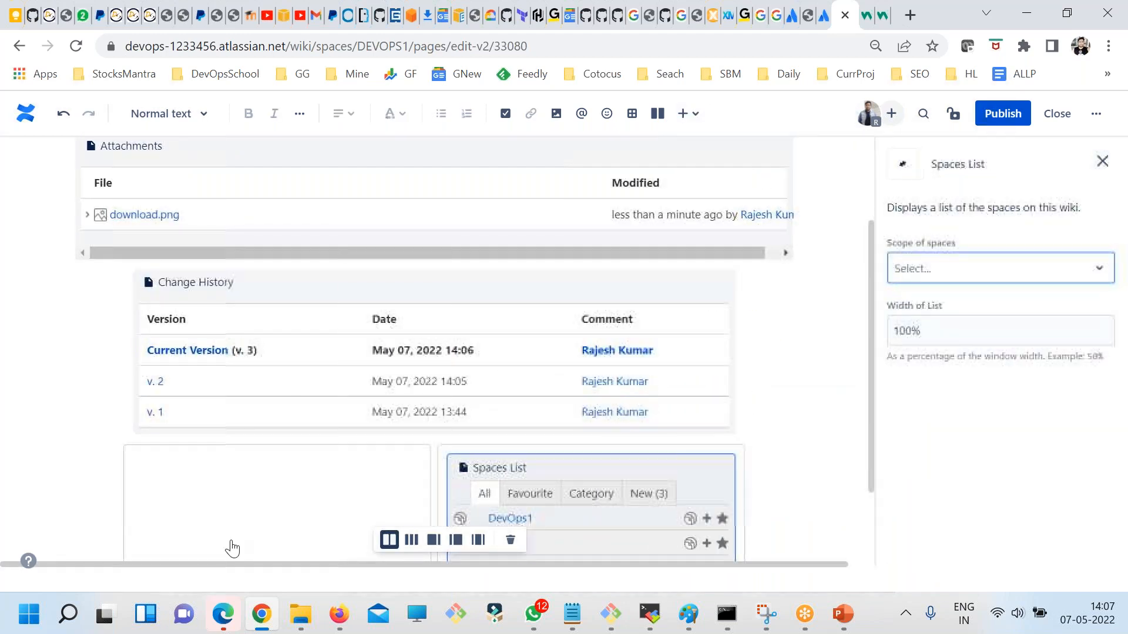
Search the elements for "list" and insert the User List macro in the layout's empty first column
{"action": "left_click", "coordinate": [689, 114]}
{"action": "type", "text": "li"}
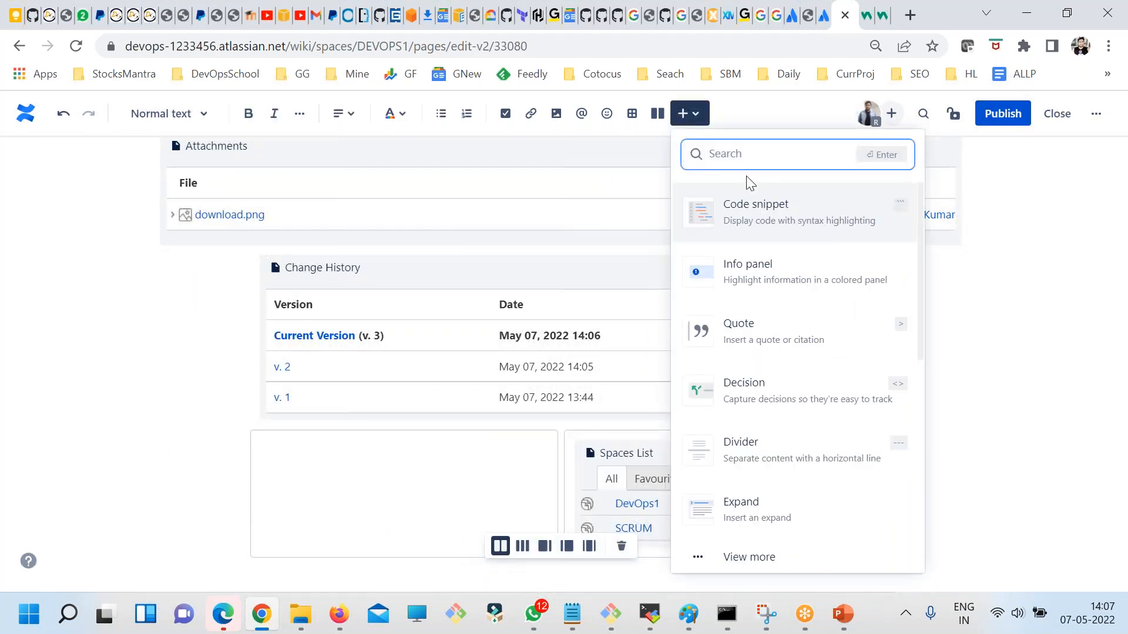
{"action": "type", "text": "st"}
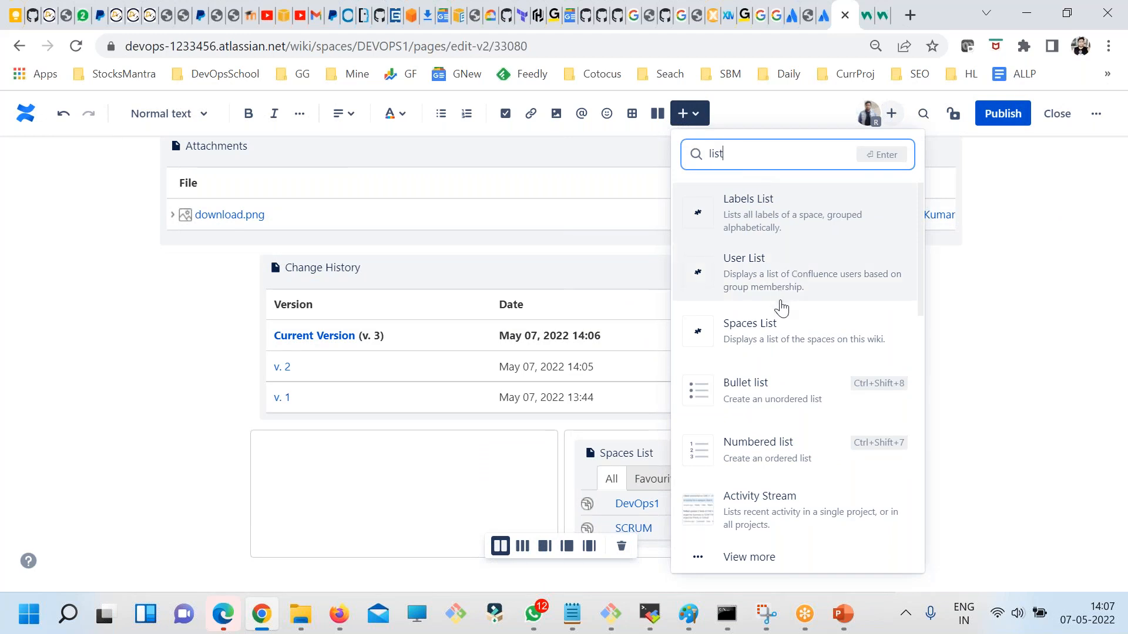
{"action": "left_click", "coordinate": [765, 295]}
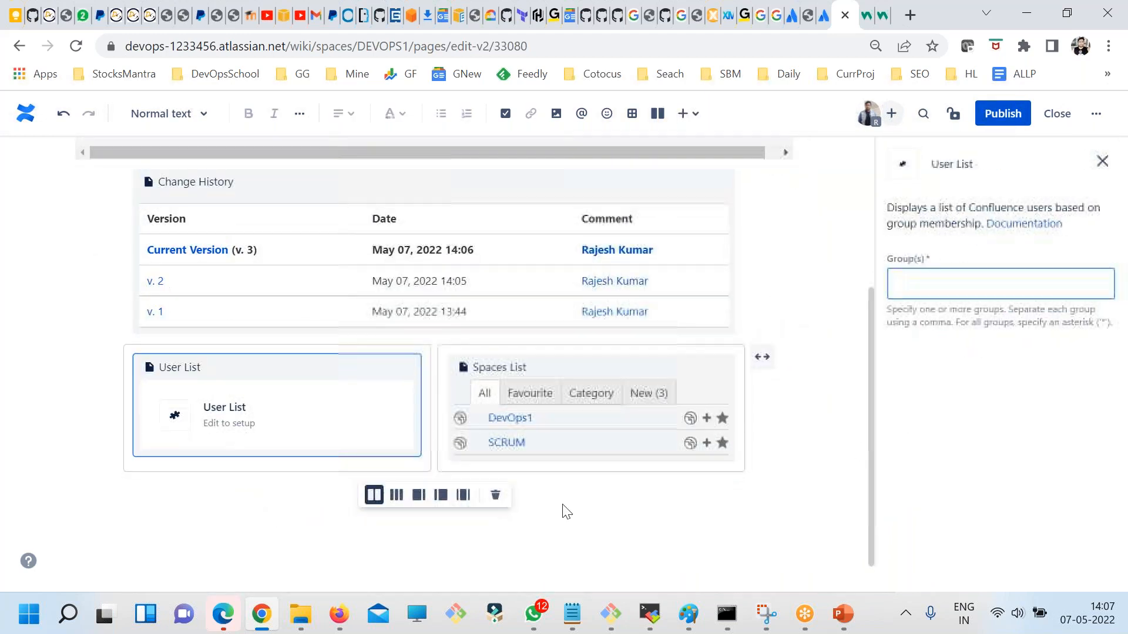
Add another two-column layout below with the Labels List macro in its first column, and publish the page
{"action": "left_click", "coordinate": [496, 511]}
{"action": "left_click", "coordinate": [656, 118]}
{"action": "left_click", "coordinate": [683, 113]}
{"action": "left_click", "coordinate": [373, 450]}
{"action": "left_click", "coordinate": [696, 109]}
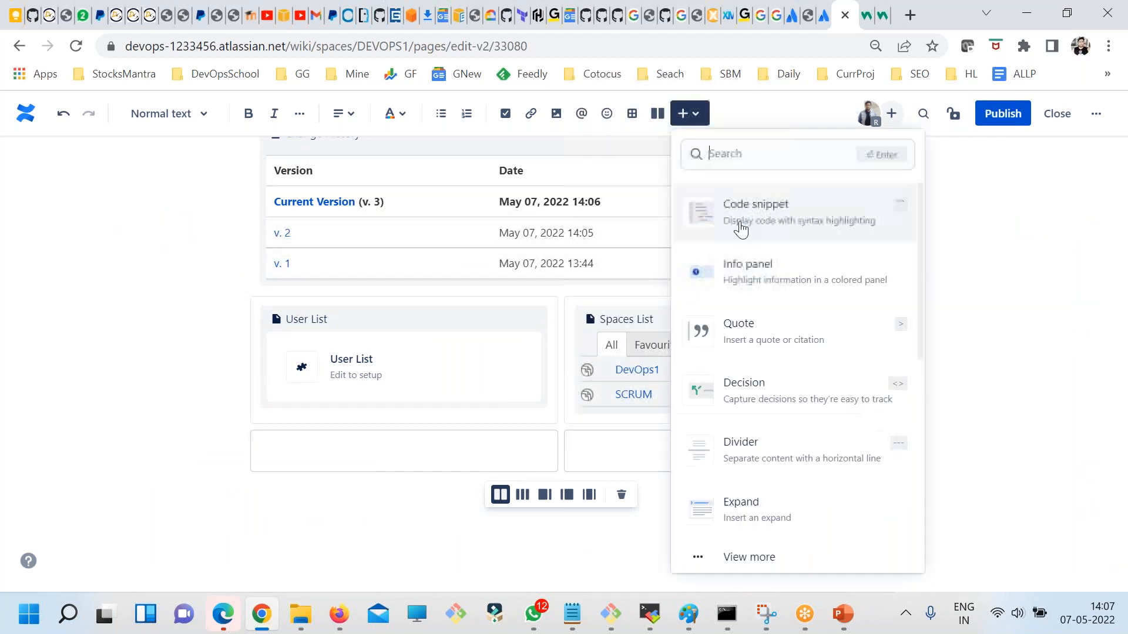
{"action": "type", "text": "list"}
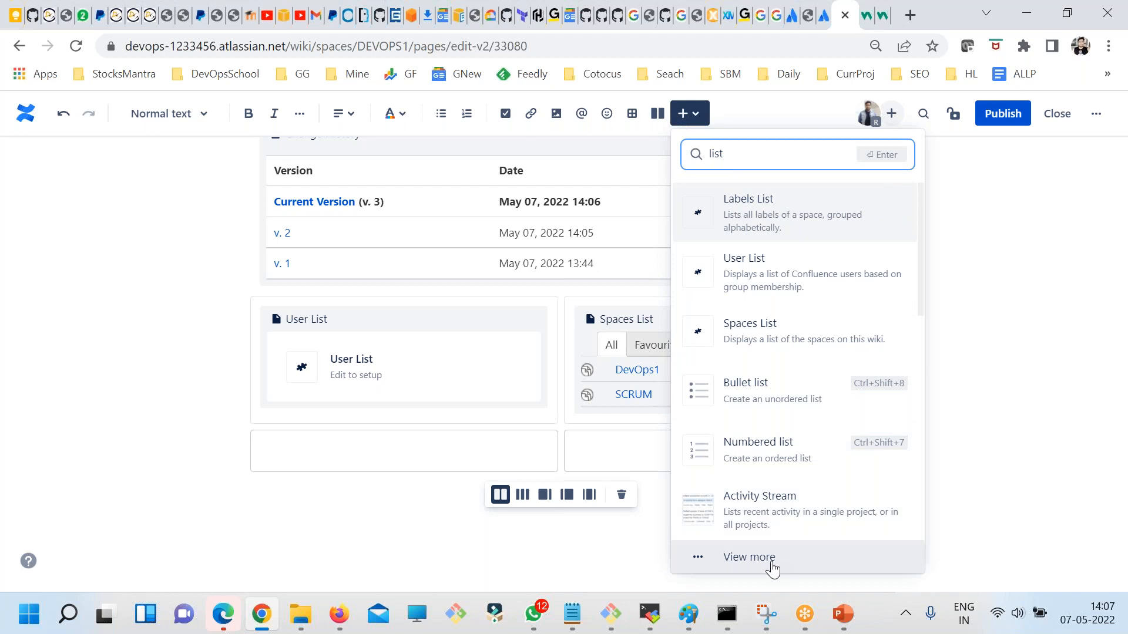
{"action": "left_click", "coordinate": [746, 220]}
{"action": "scroll", "coordinate": [60, 403], "scroll_direction": "down", "scroll_amount": 3}
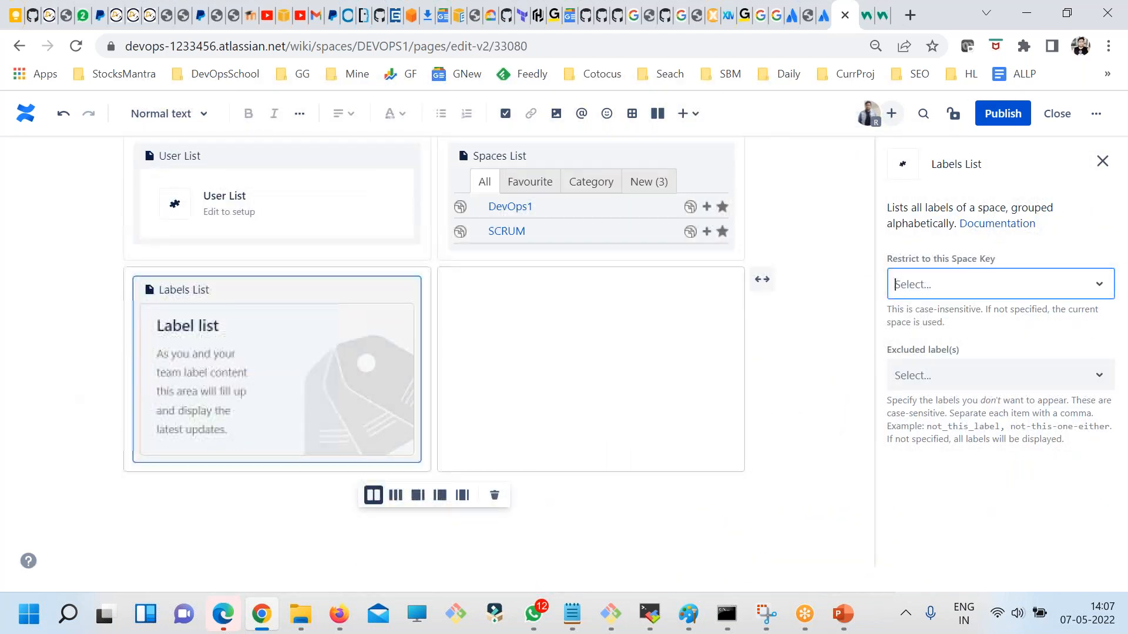
{"action": "left_click", "coordinate": [1097, 163]}
{"action": "left_click", "coordinate": [1001, 115]}
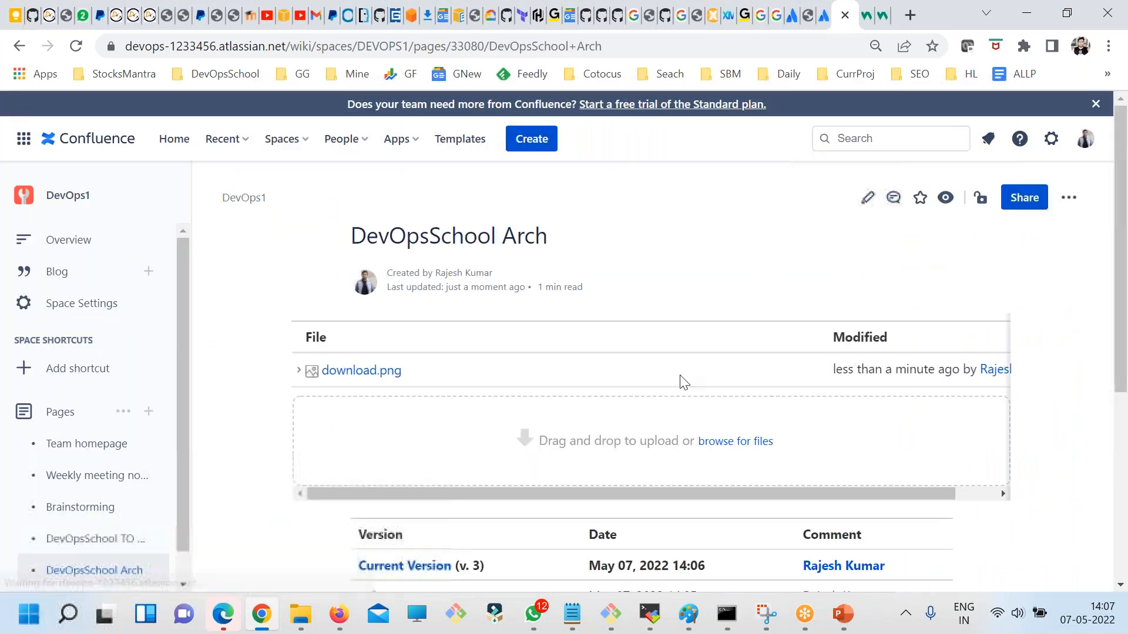
Examine the User List, Spaces List and Label list blocks on the published page and its labels area
{"action": "scroll", "coordinate": [735, 350], "scroll_direction": "down", "scroll_amount": 7}
{"action": "scroll", "coordinate": [637, 410], "scroll_direction": "up", "scroll_amount": 3}
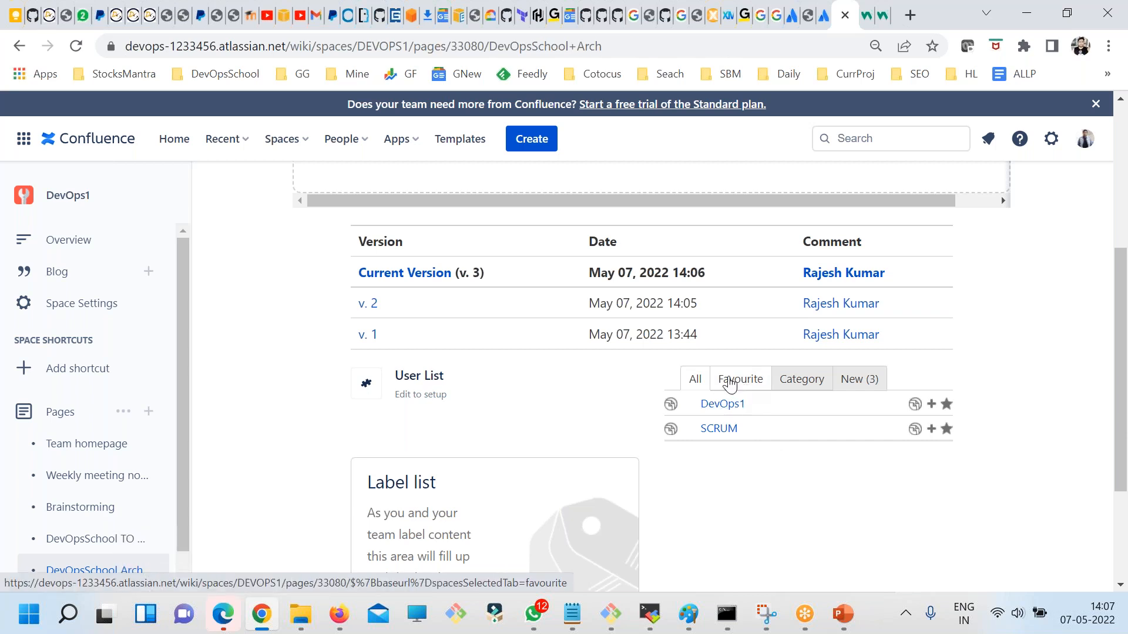
{"action": "left_click", "coordinate": [409, 420]}
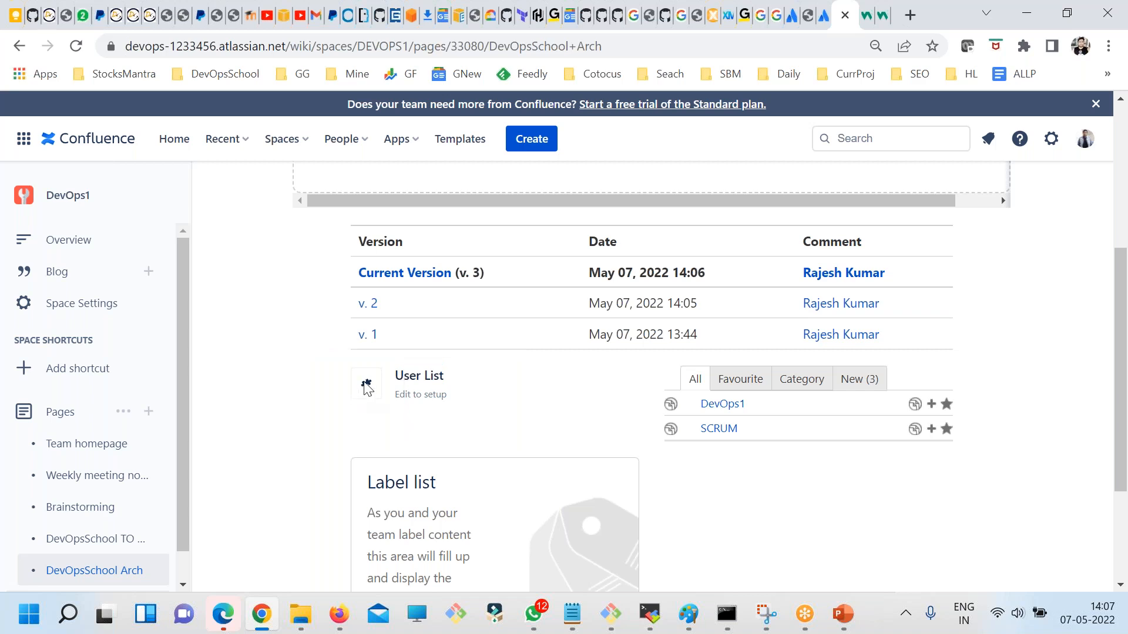
{"action": "scroll", "coordinate": [526, 426], "scroll_direction": "down", "scroll_amount": 3}
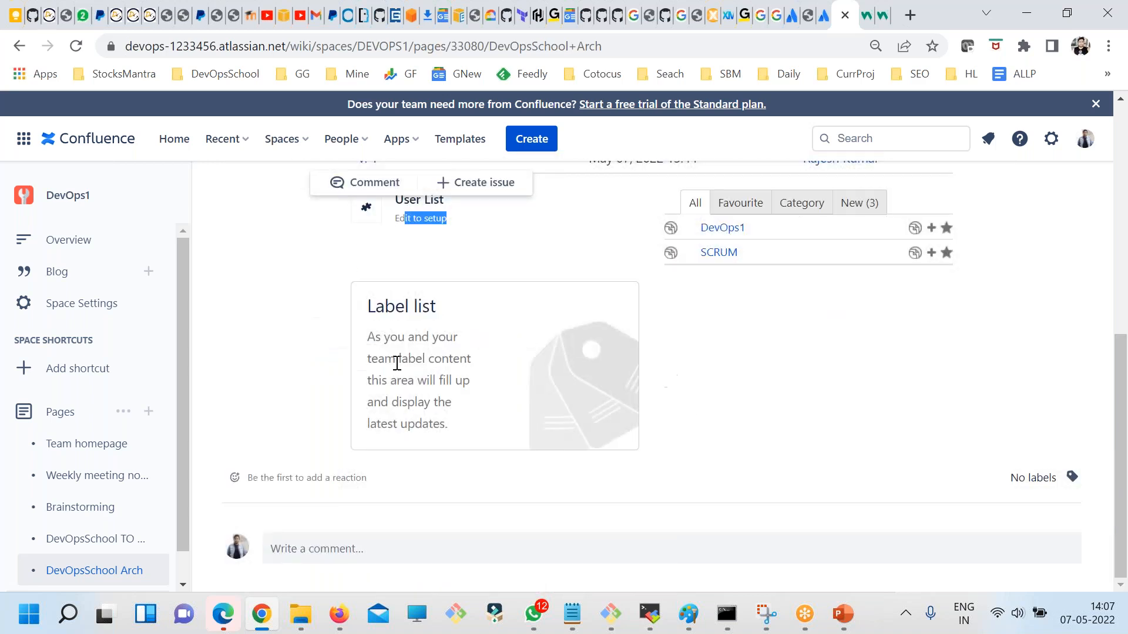
{"action": "left_click_drag", "start_coordinate": [431, 313], "coordinate": [515, 434]}
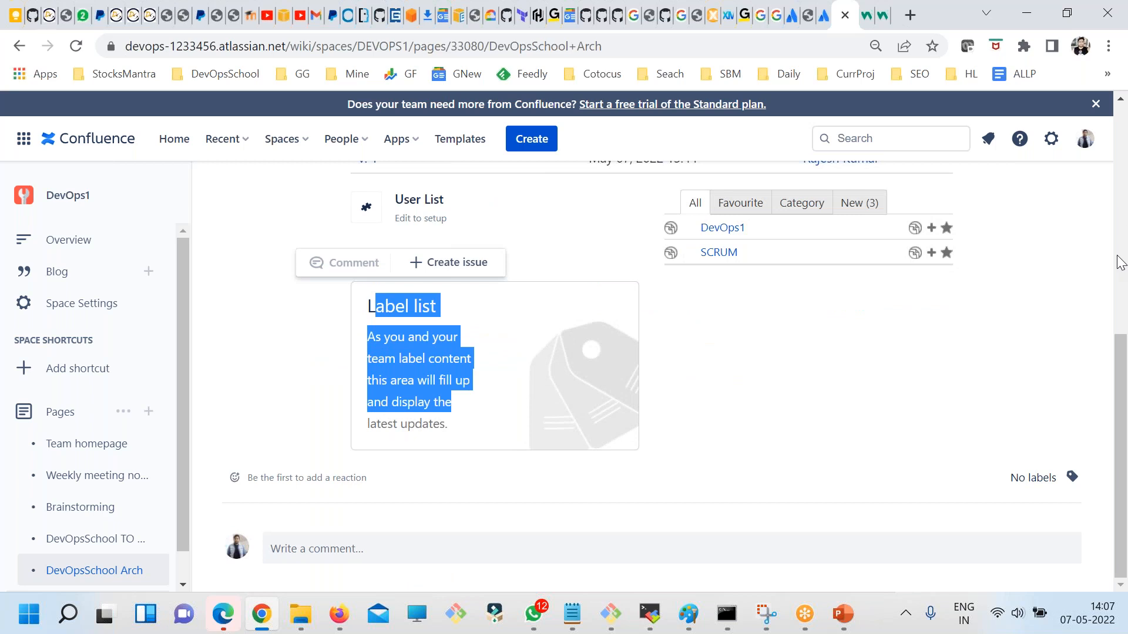
{"action": "left_click", "coordinate": [1107, 225]}
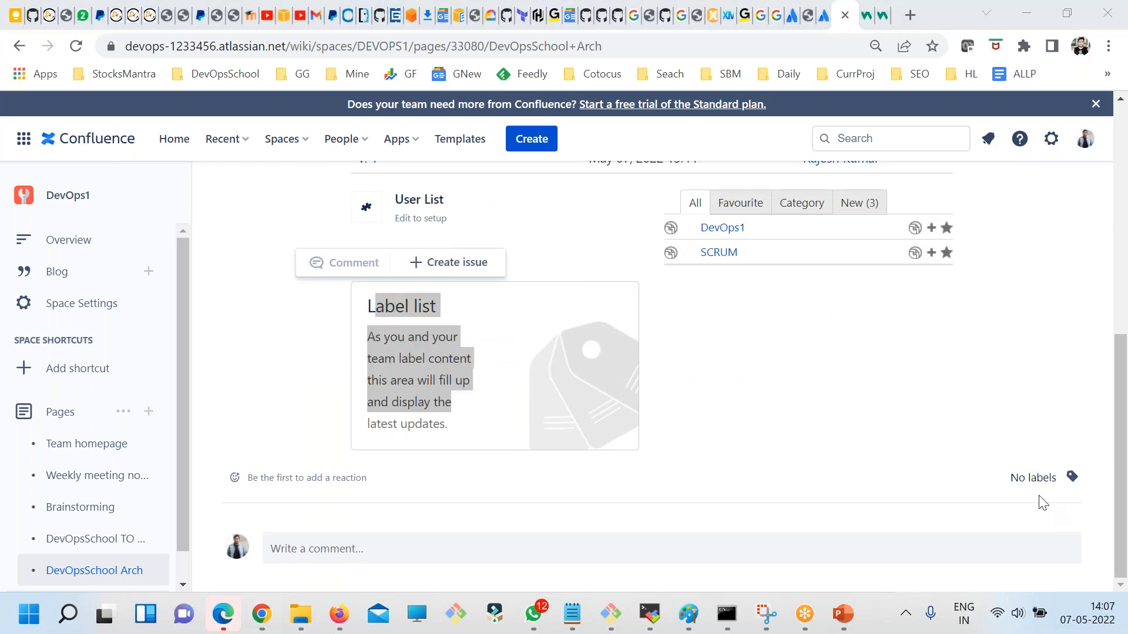
{"action": "left_click", "coordinate": [1098, 492]}
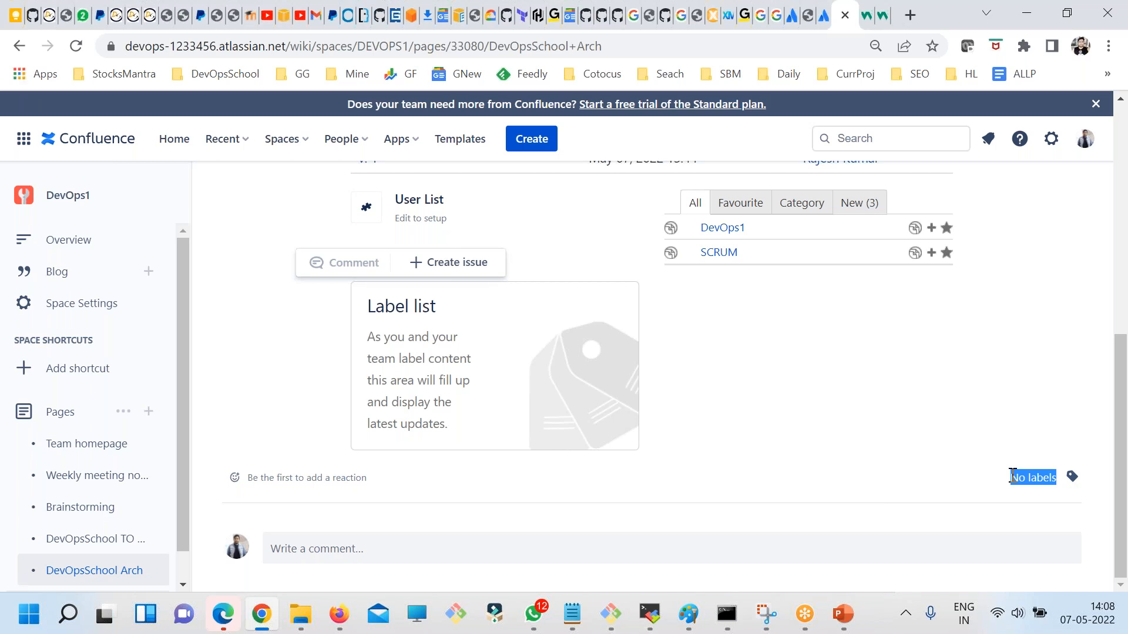
Try to add a label starting with devops to the page, and close the Labels dialog
{"action": "left_click", "coordinate": [1072, 477]}
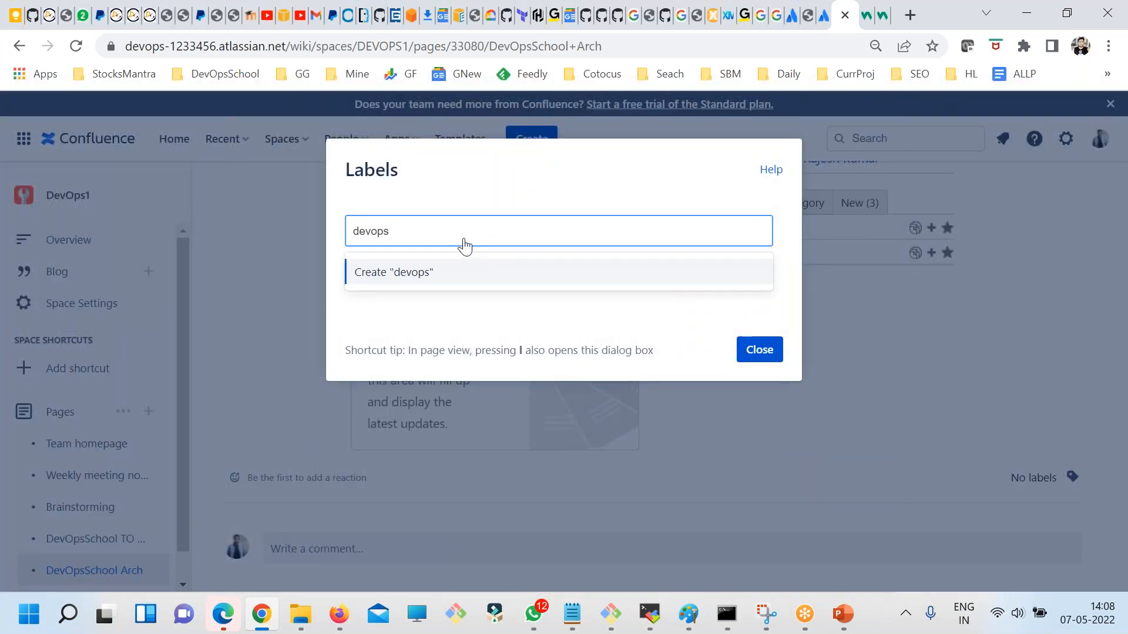
{"action": "key", "text": "BackSpace"}
{"action": "type", "text": "sec"}
{"action": "left_click", "coordinate": [761, 349]}
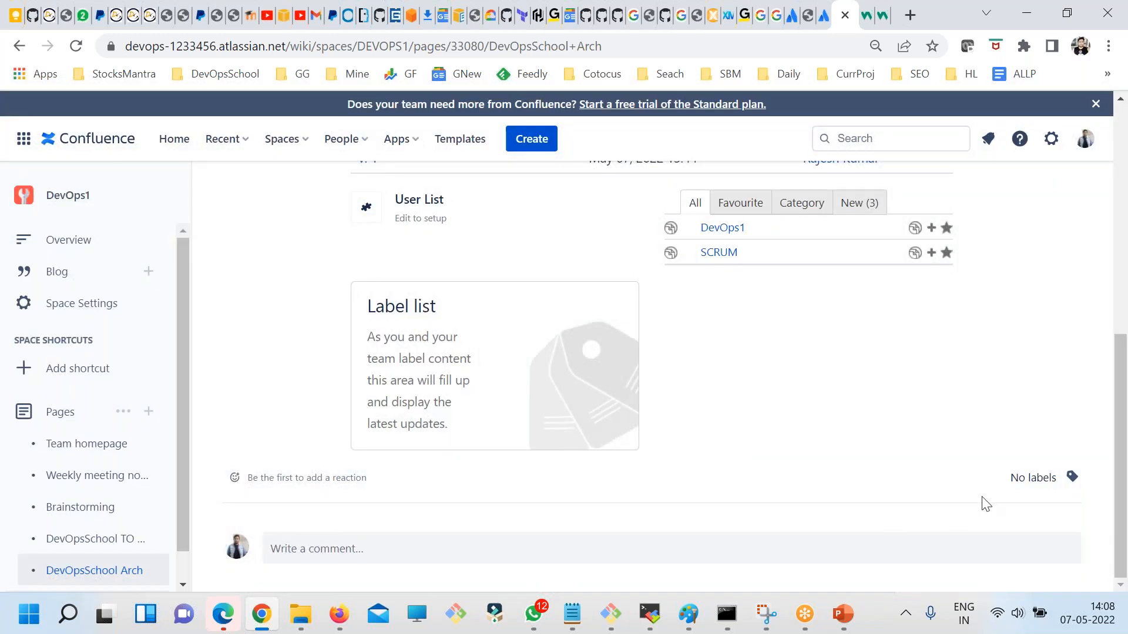
Reopen the page's Labels dialog and create the label devops
{"action": "left_click", "coordinate": [1065, 483]}
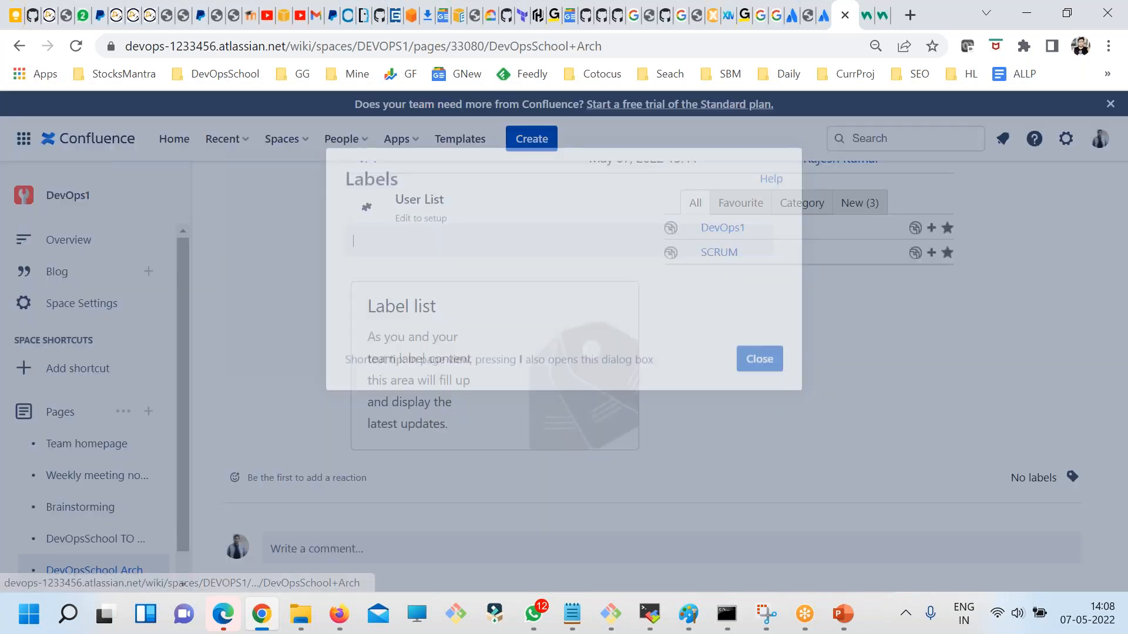
{"action": "type", "text": "devops"}
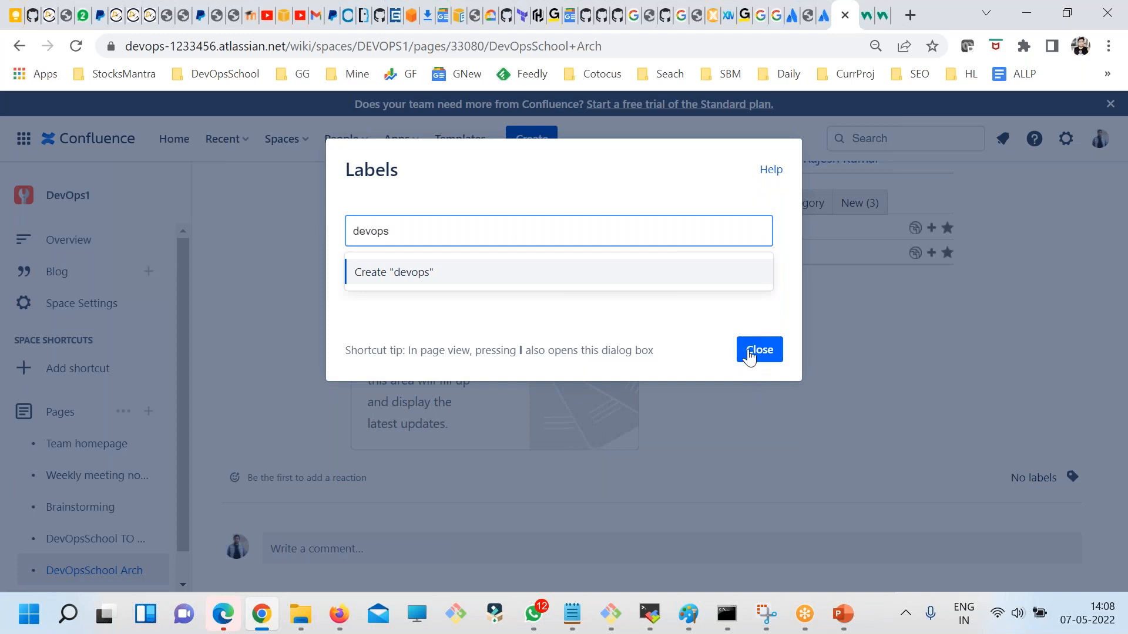
{"action": "left_click", "coordinate": [365, 270]}
Create a second label devsecops on the page and close the Labels dialog
{"action": "type", "text": "devsec"}
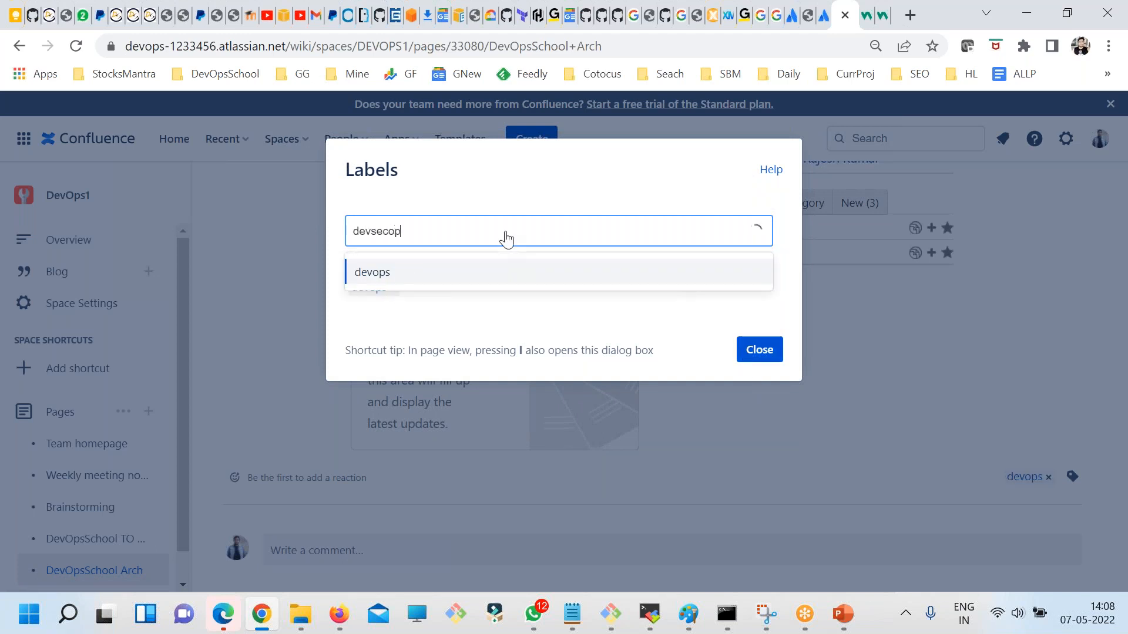
{"action": "type", "text": "pop"}
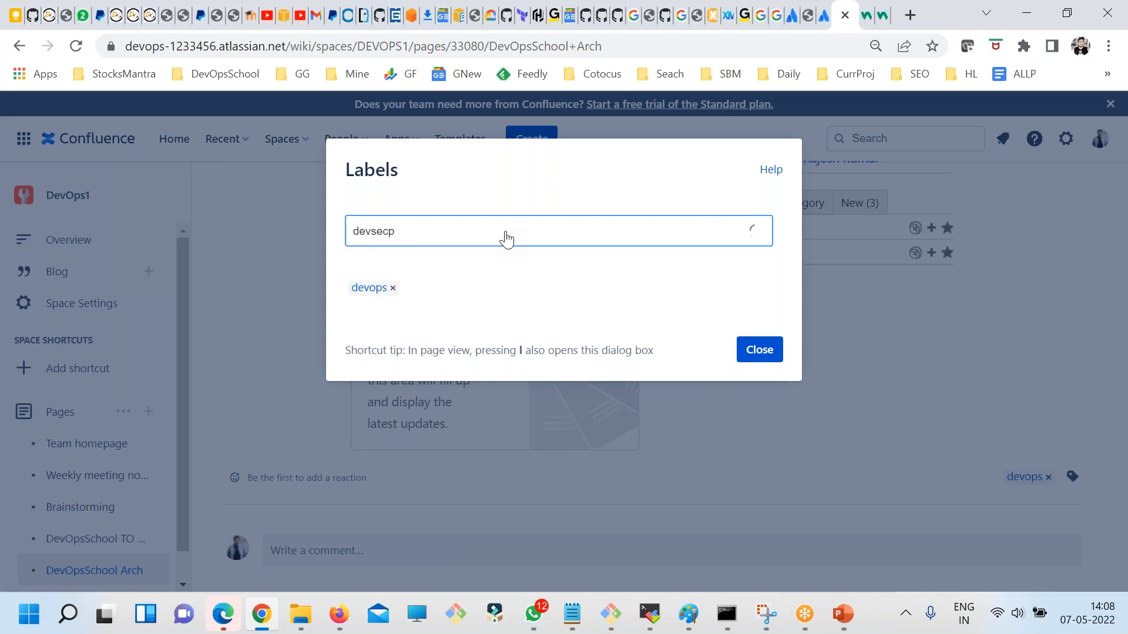
{"action": "key", "text": "BackSpace"}
{"action": "type", "text": "ops"}
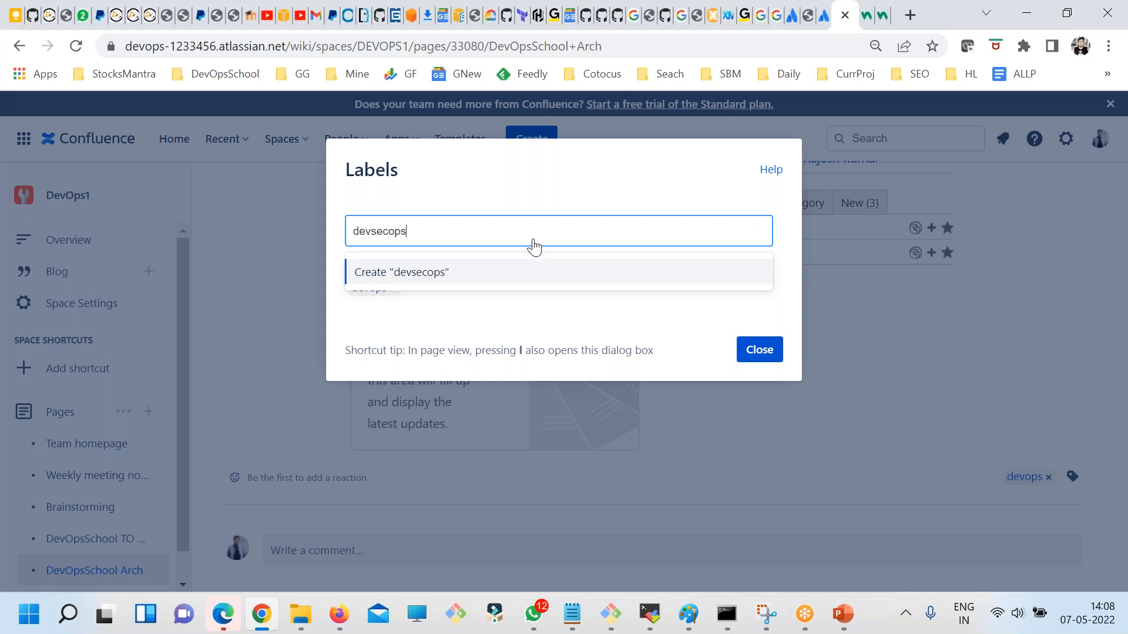
{"action": "left_click", "coordinate": [504, 275]}
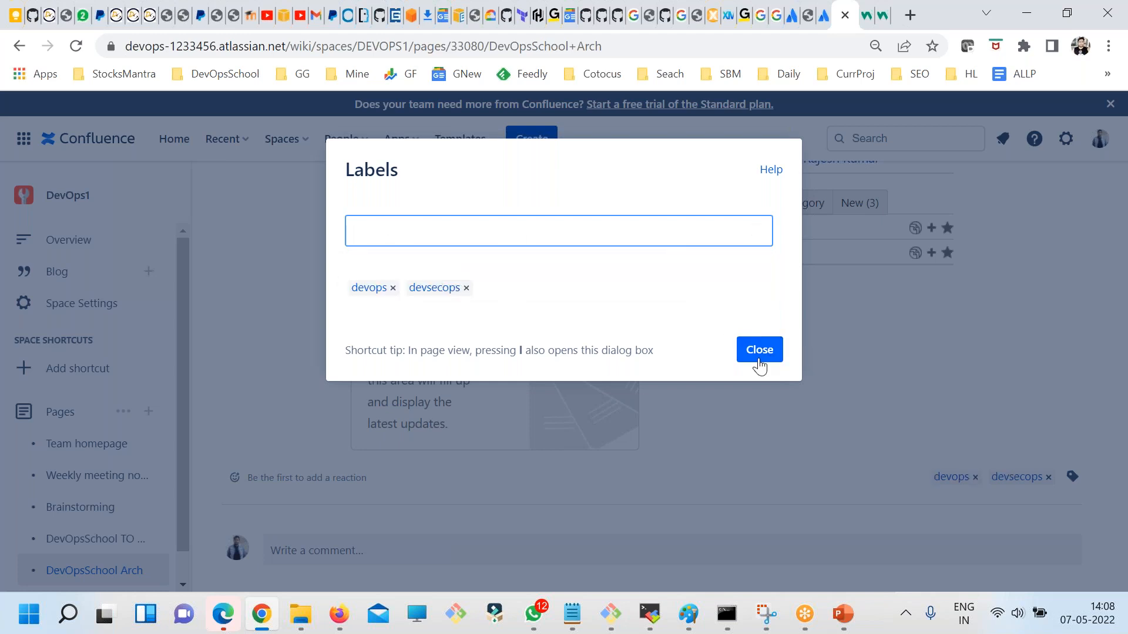
{"action": "left_click", "coordinate": [761, 356]}
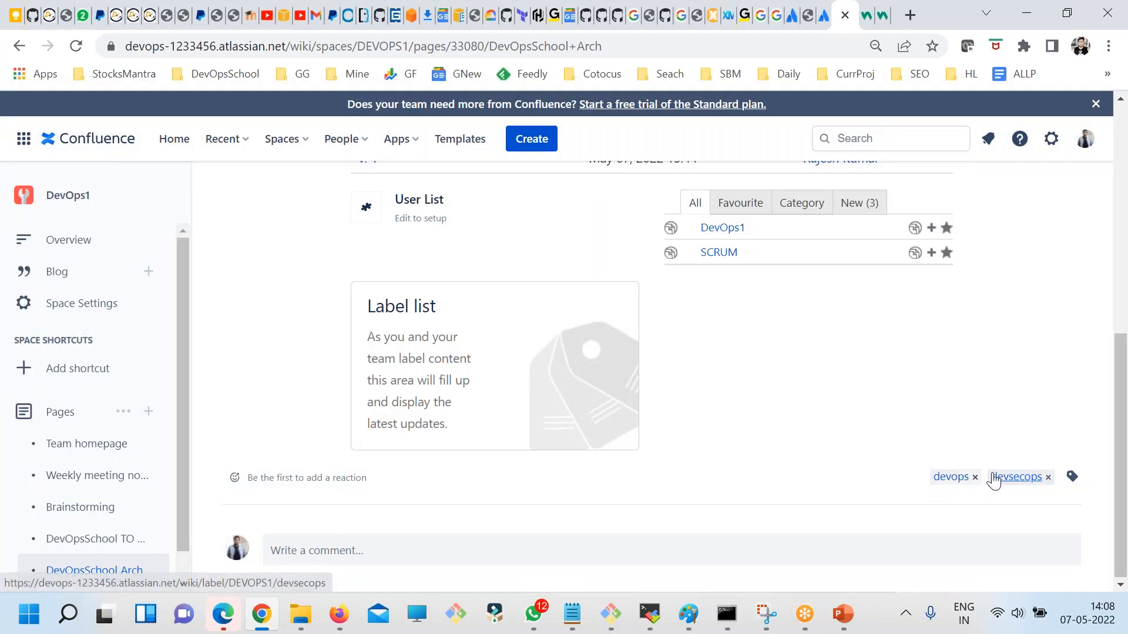
Reload the page, examine its label list and the content labelled devops, and return to the page
{"action": "left_click", "coordinate": [76, 46]}
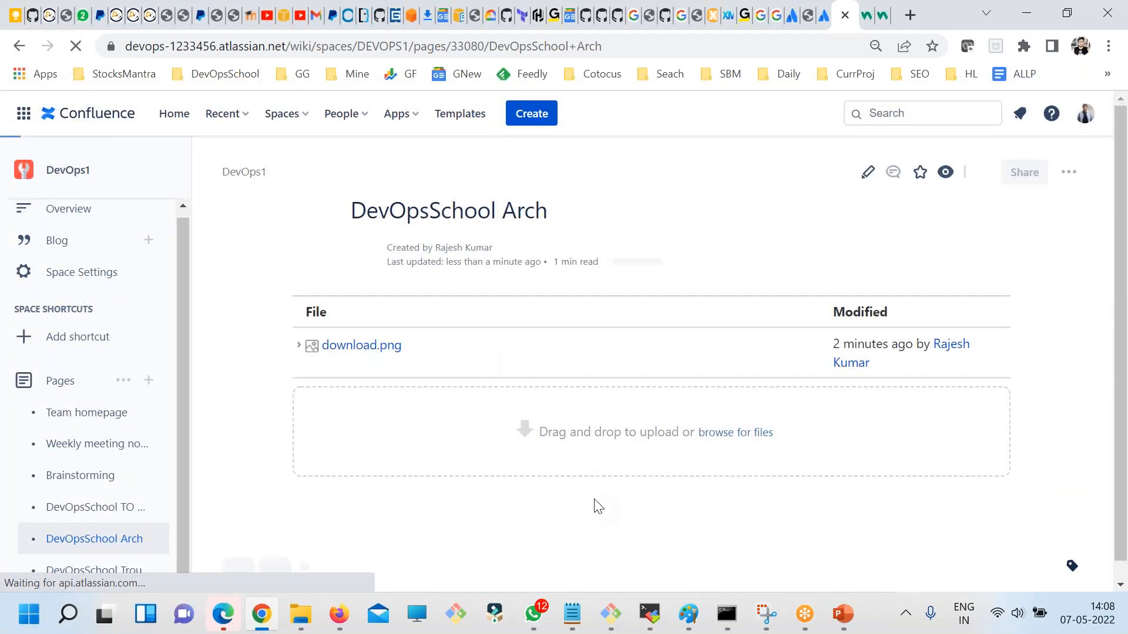
{"action": "scroll", "coordinate": [658, 452], "scroll_direction": "down", "scroll_amount": 5}
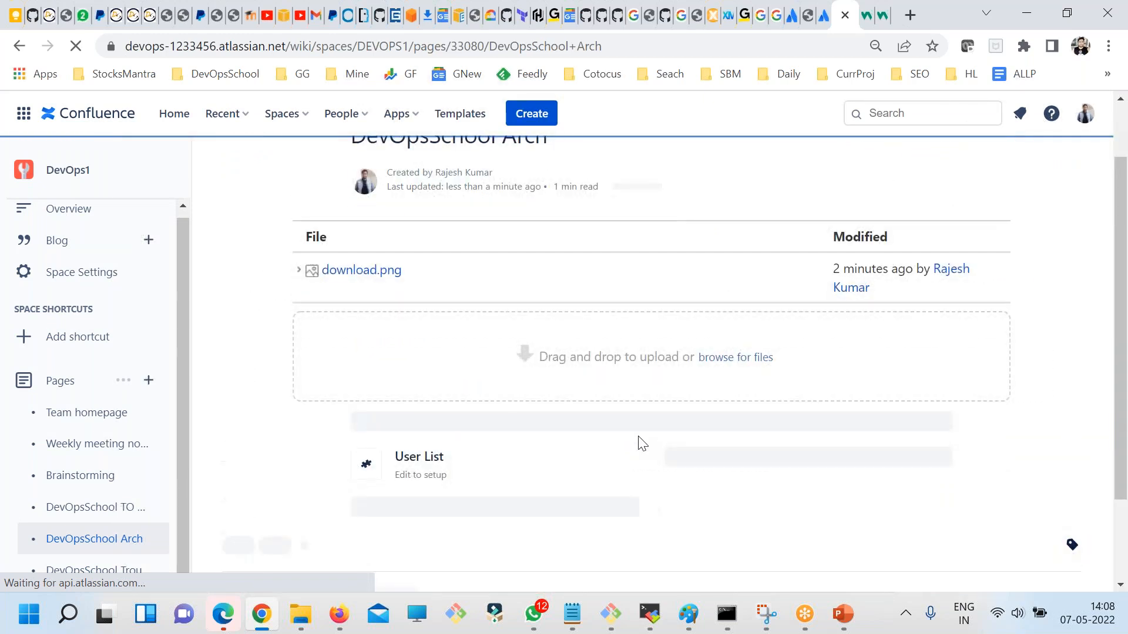
{"action": "scroll", "coordinate": [642, 453], "scroll_direction": "down", "scroll_amount": 3}
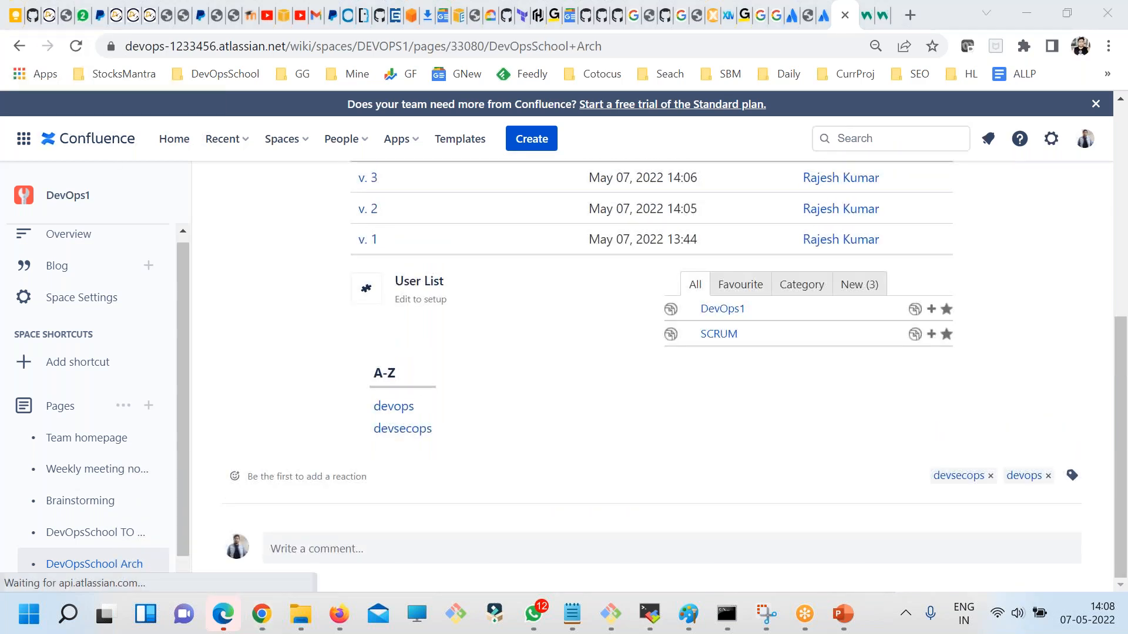
{"action": "left_click", "coordinate": [394, 406]}
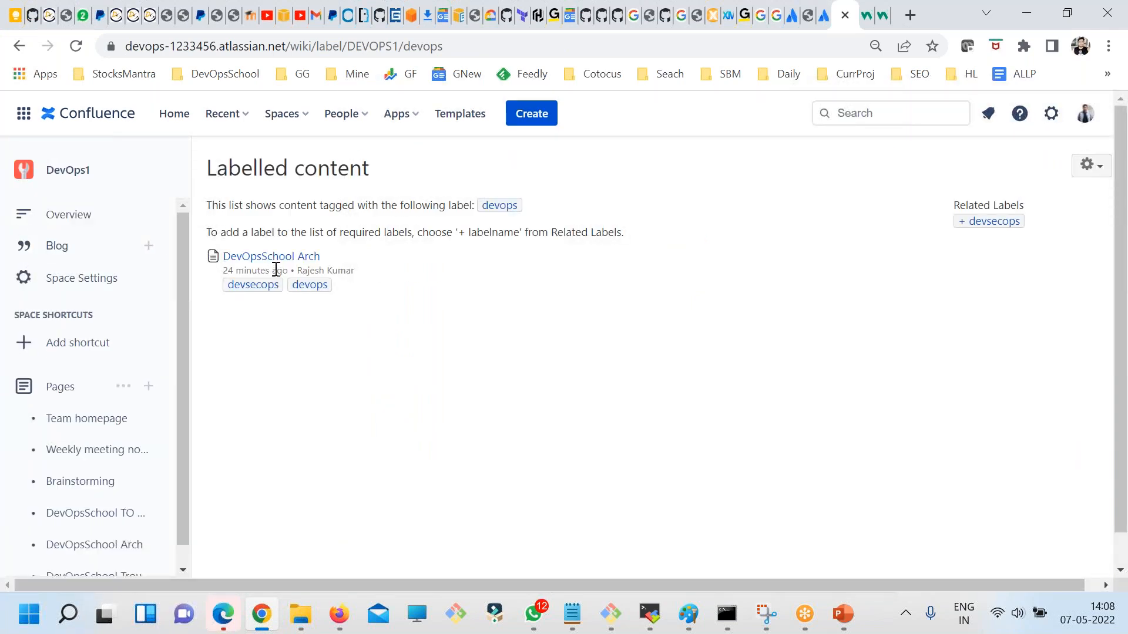
{"action": "left_click", "coordinate": [19, 46]}
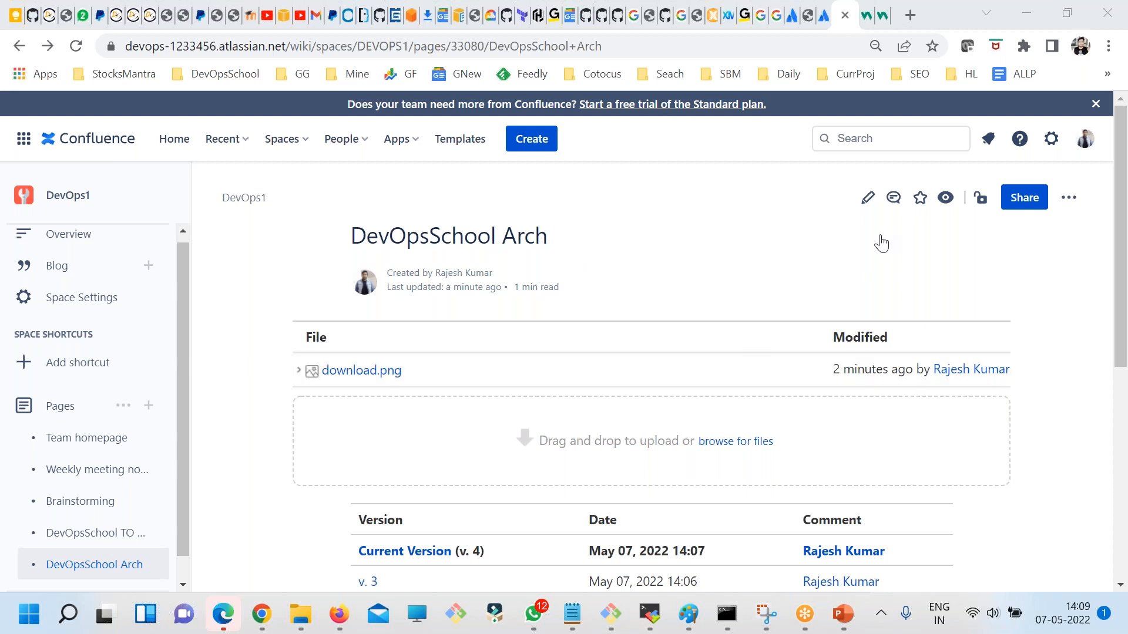
Open the DevOpsSchool Troubleshooting page for editing and insert a two-column layout
{"action": "scroll", "coordinate": [71, 501], "scroll_direction": "down", "scroll_amount": 1}
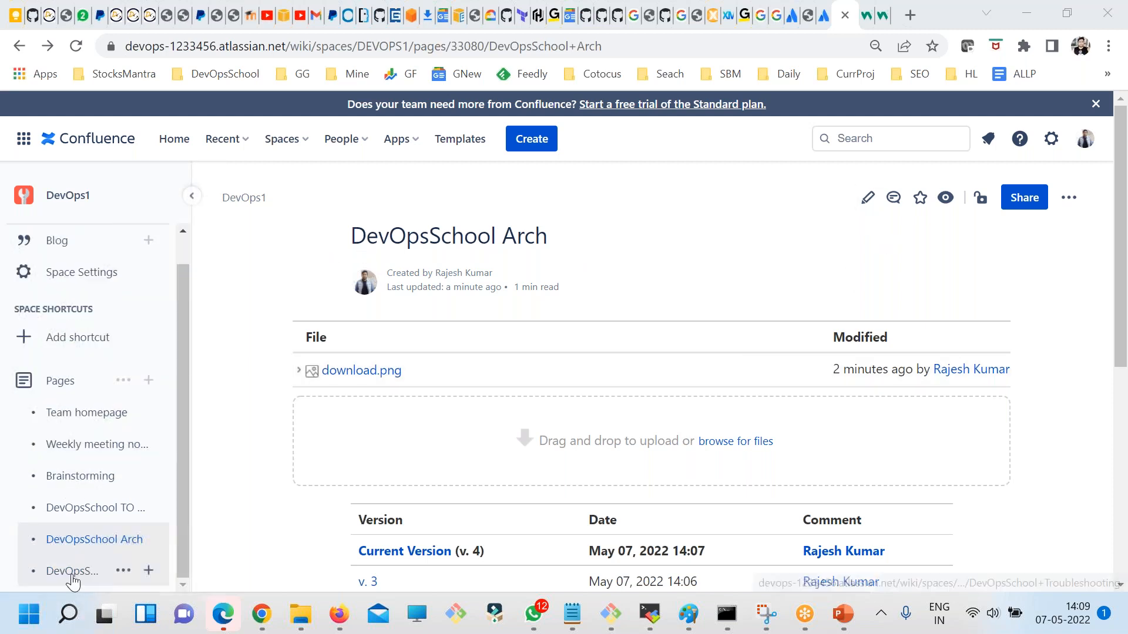
{"action": "mouse_move", "coordinate": [83, 517]}
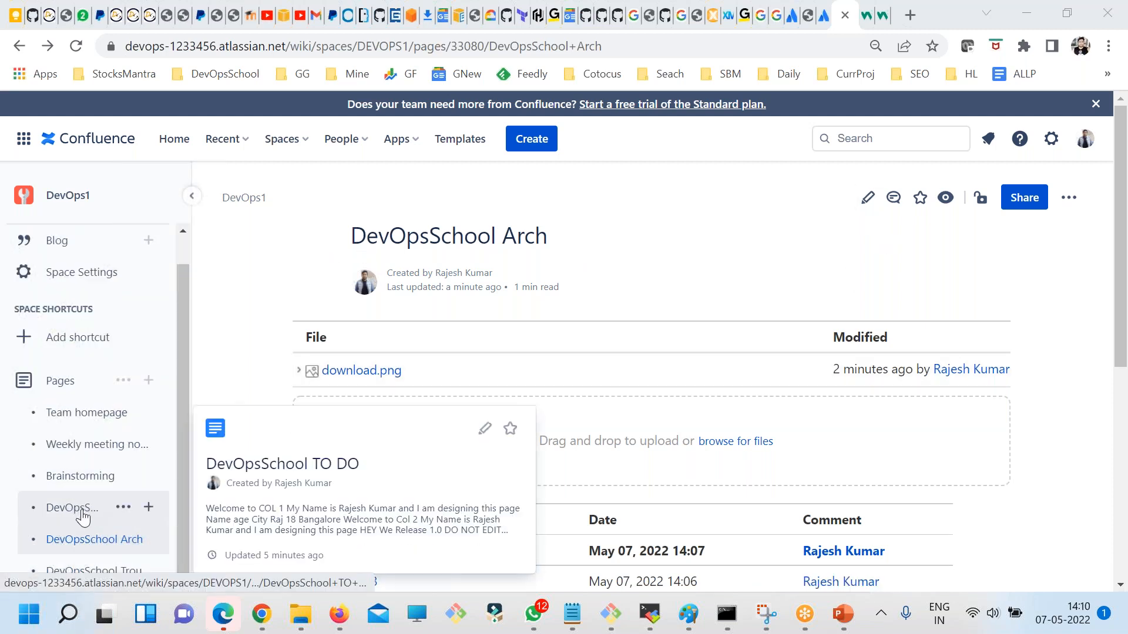
{"action": "scroll", "coordinate": [89, 571], "scroll_direction": "down", "scroll_amount": 4}
{"action": "mouse_move", "coordinate": [88, 571]}
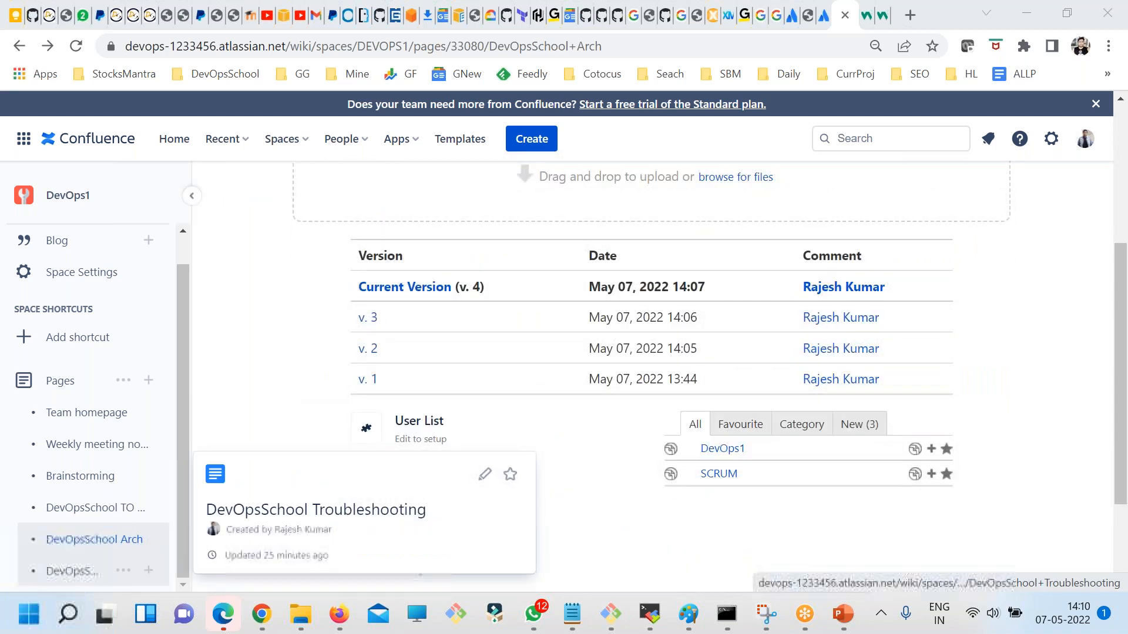
{"action": "left_click", "coordinate": [77, 577]}
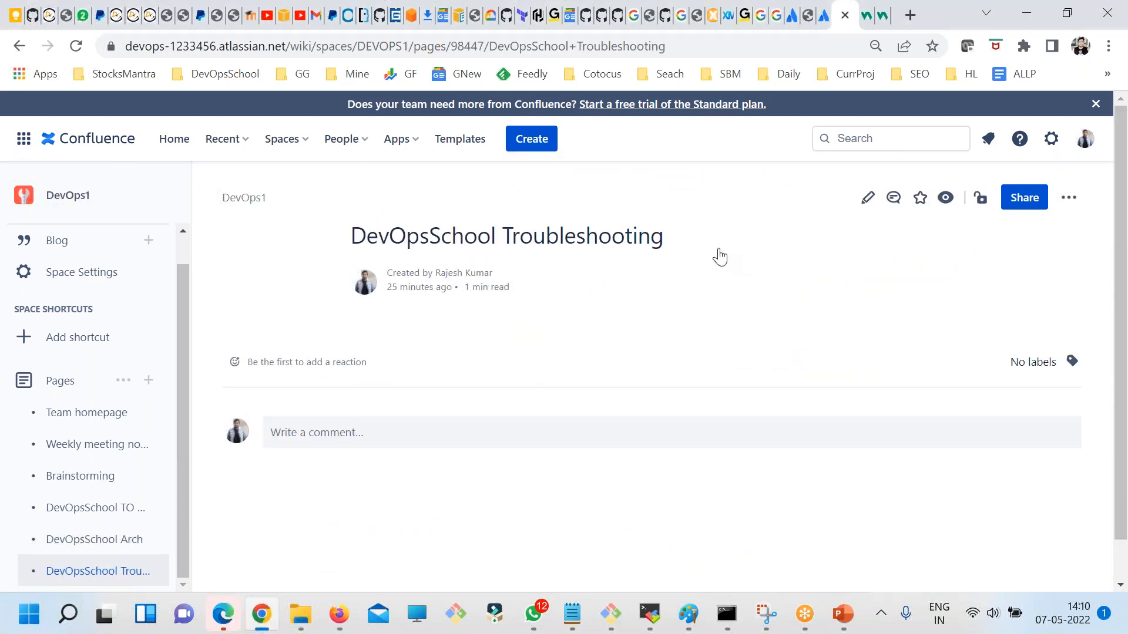
{"action": "left_click_drag", "start_coordinate": [724, 254], "coordinate": [477, 238]}
{"action": "left_click", "coordinate": [868, 198]}
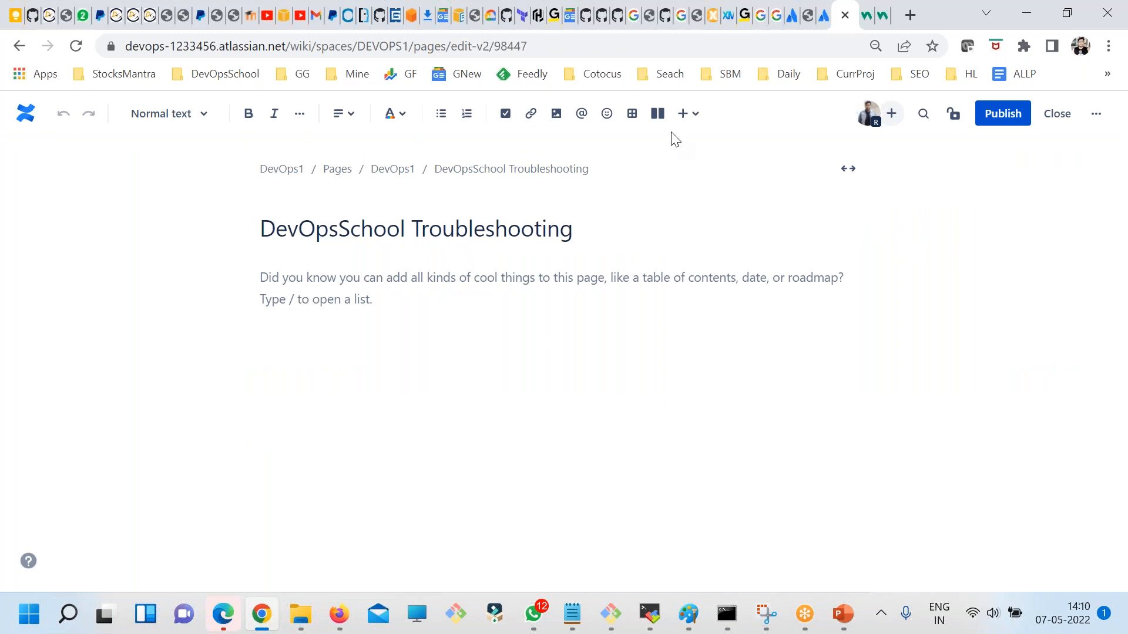
{"action": "left_click", "coordinate": [657, 114]}
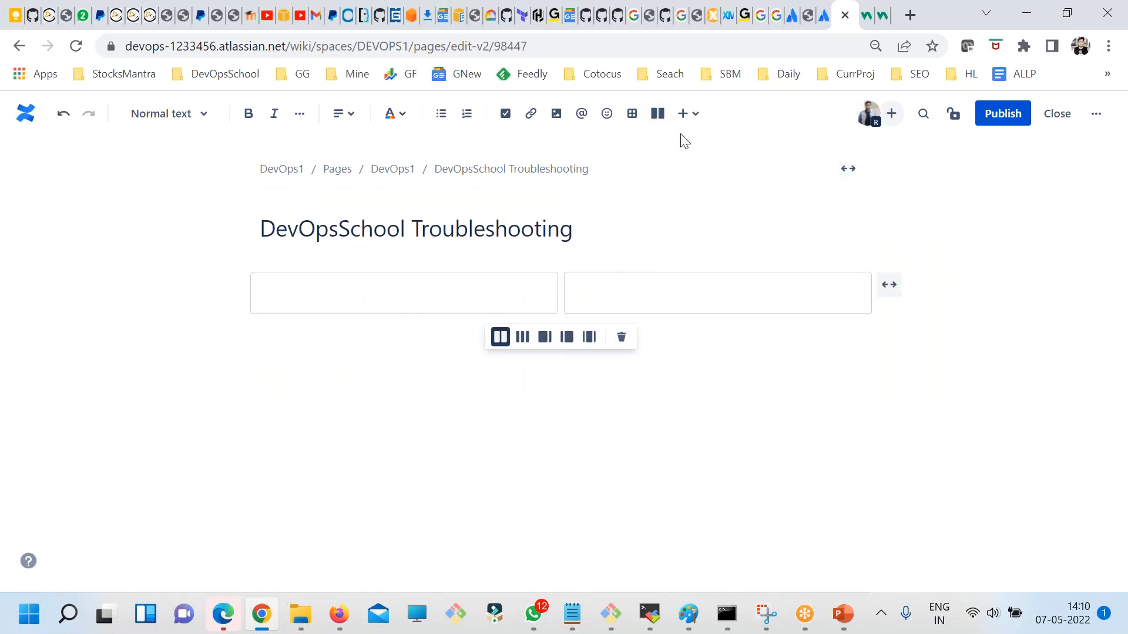
Search the insertable elements for excerp and leave the editor without publishing
{"action": "left_click", "coordinate": [688, 113]}
{"action": "type", "text": "excerp"}
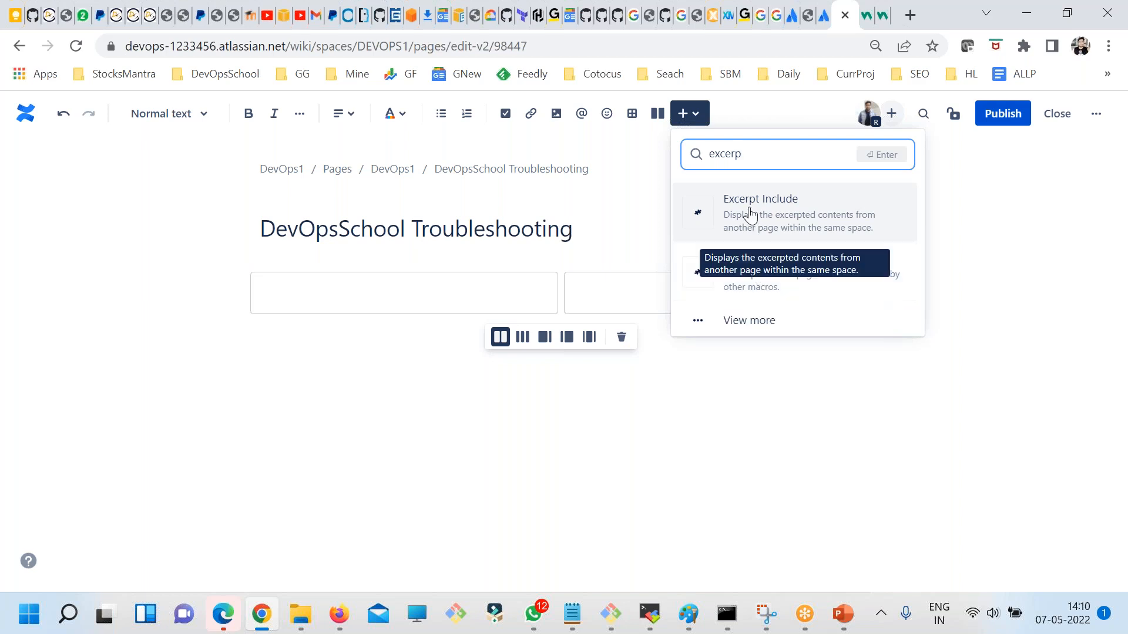
{"action": "left_click", "coordinate": [291, 429]}
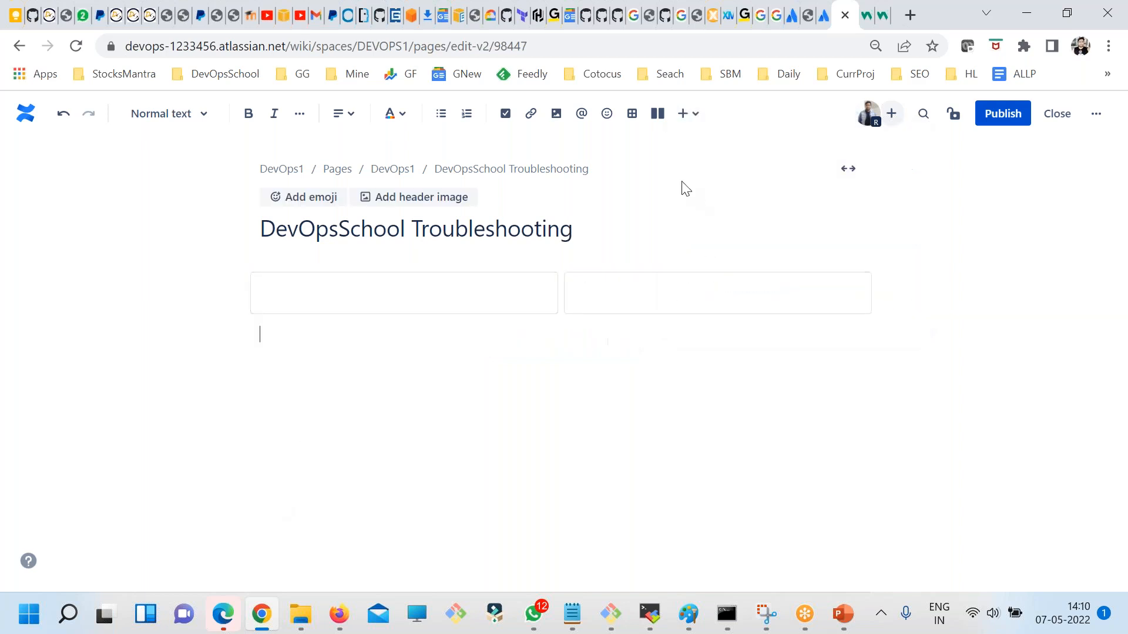
{"action": "left_click", "coordinate": [19, 46]}
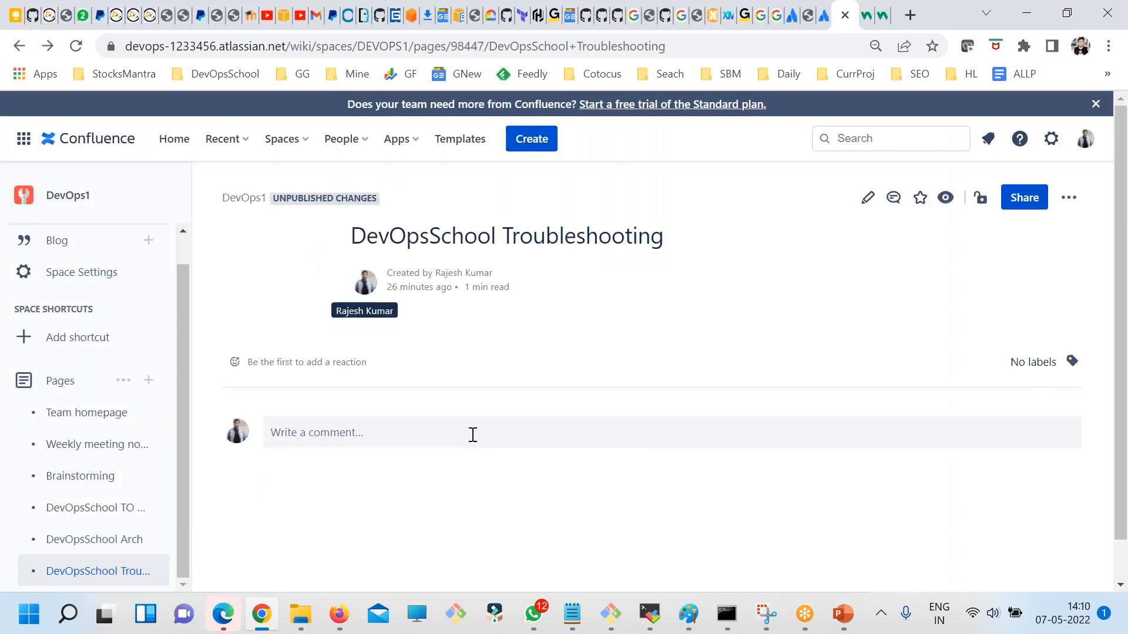
Open the DevOpsSchool Arch page for editing and add another two-column layout below the Labels List section
{"action": "left_click", "coordinate": [116, 546]}
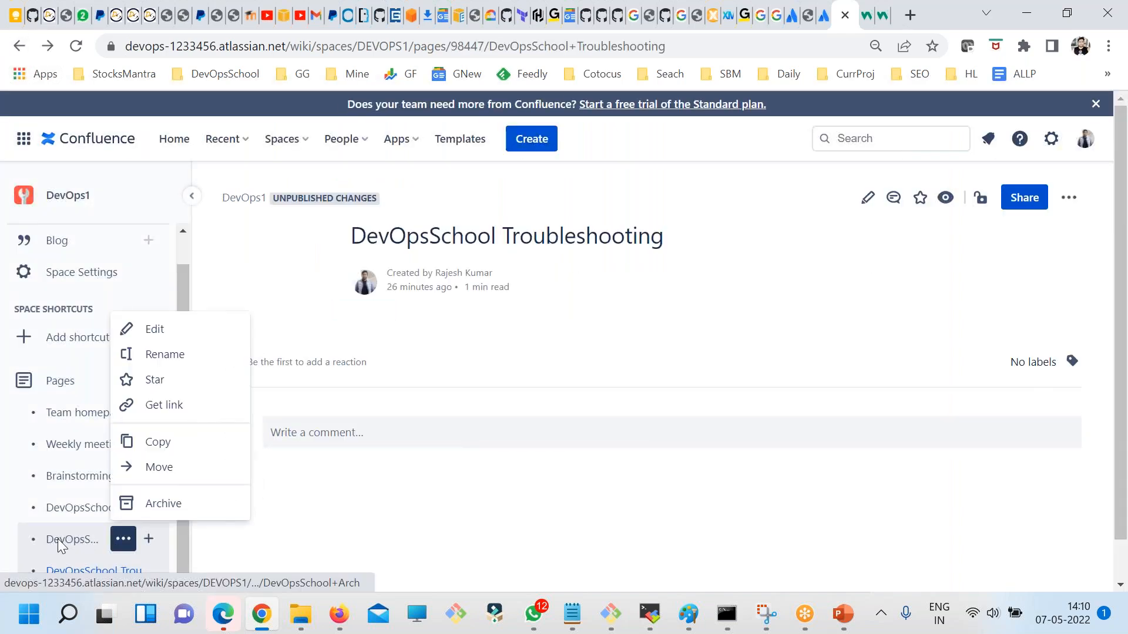
{"action": "left_click", "coordinate": [116, 545]}
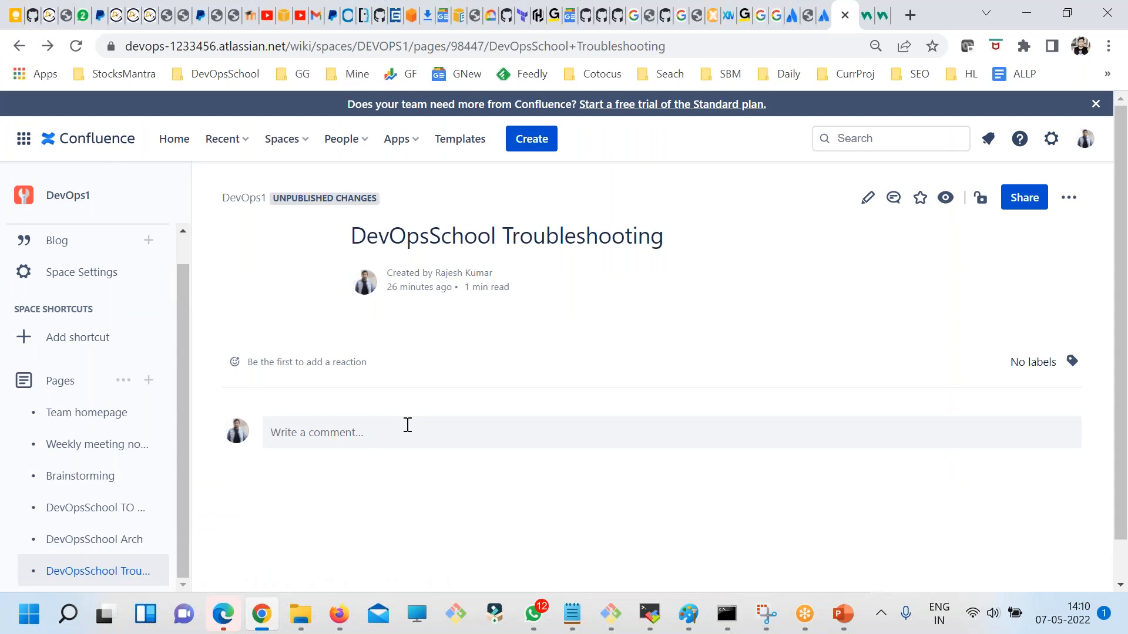
{"action": "left_click", "coordinate": [120, 542]}
{"action": "left_click", "coordinate": [88, 543]}
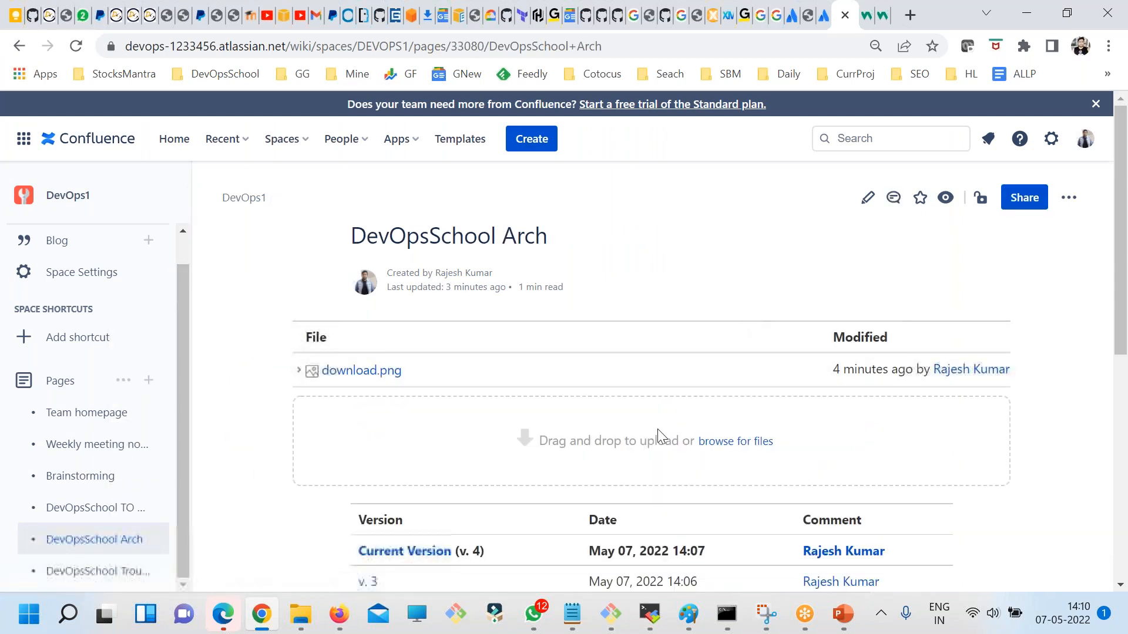
{"action": "scroll", "coordinate": [655, 429], "scroll_direction": "down", "scroll_amount": 3}
{"action": "scroll", "coordinate": [655, 429], "scroll_direction": "up", "scroll_amount": 2}
{"action": "scroll", "coordinate": [919, 211], "scroll_direction": "up", "scroll_amount": 2}
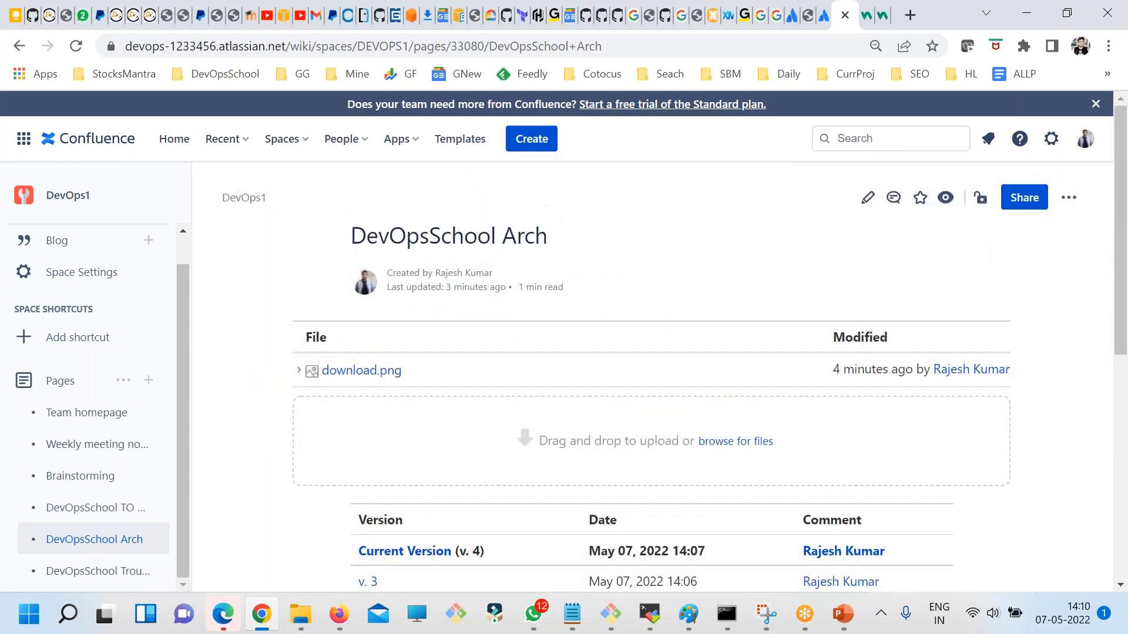
{"action": "left_click", "coordinate": [869, 196]}
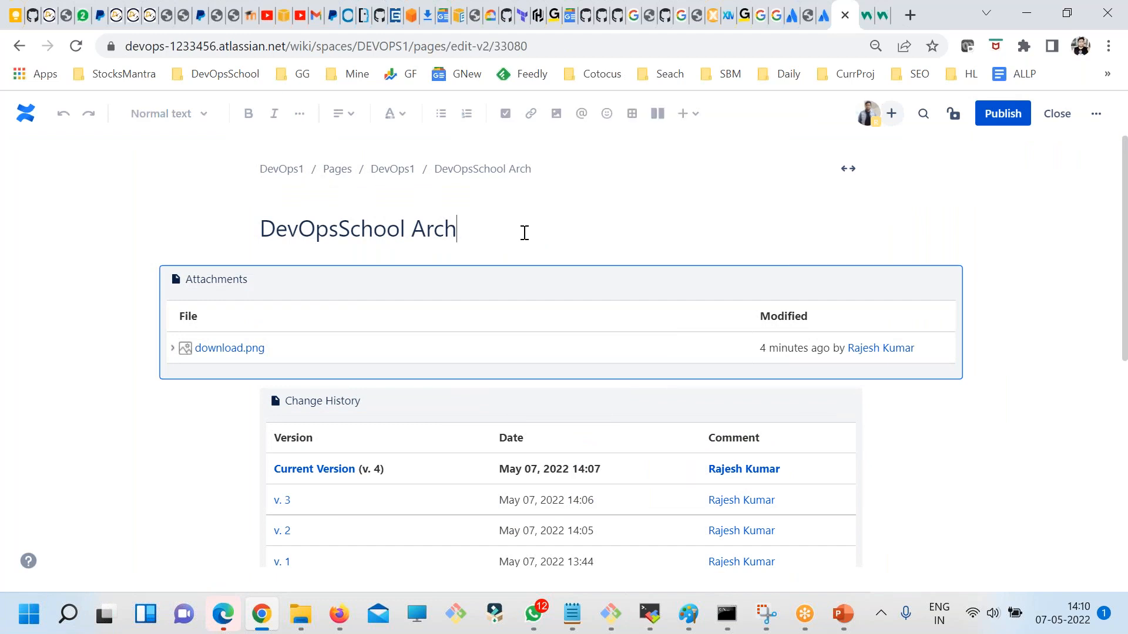
{"action": "scroll", "coordinate": [657, 474], "scroll_direction": "down", "scroll_amount": 7}
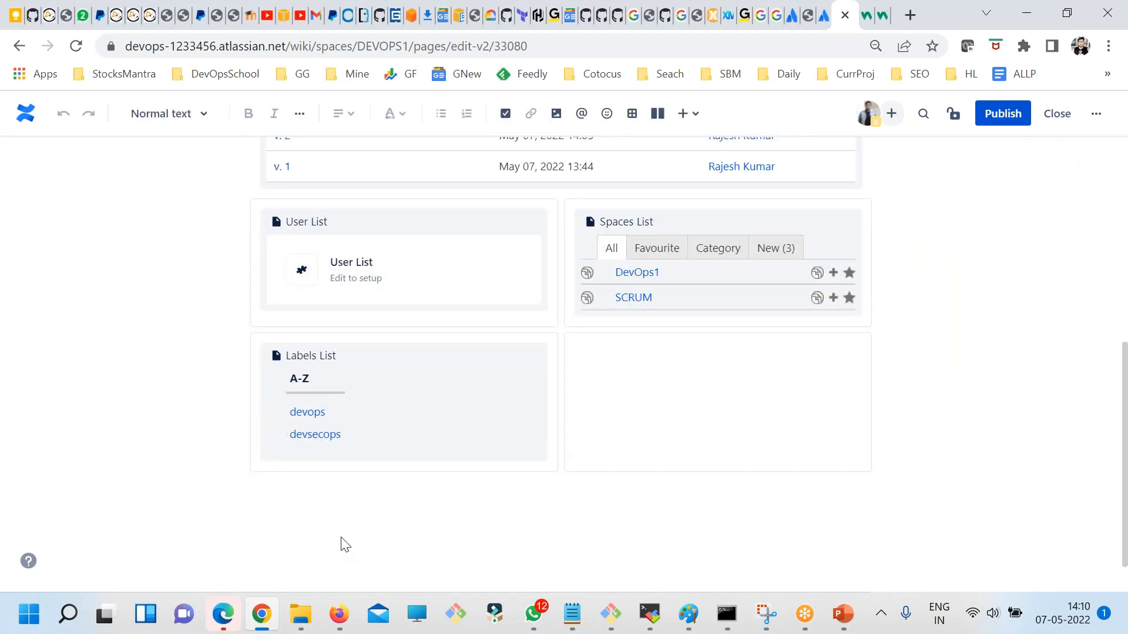
{"action": "scroll", "coordinate": [342, 541], "scroll_direction": "down", "scroll_amount": 1}
{"action": "left_click", "coordinate": [649, 113]}
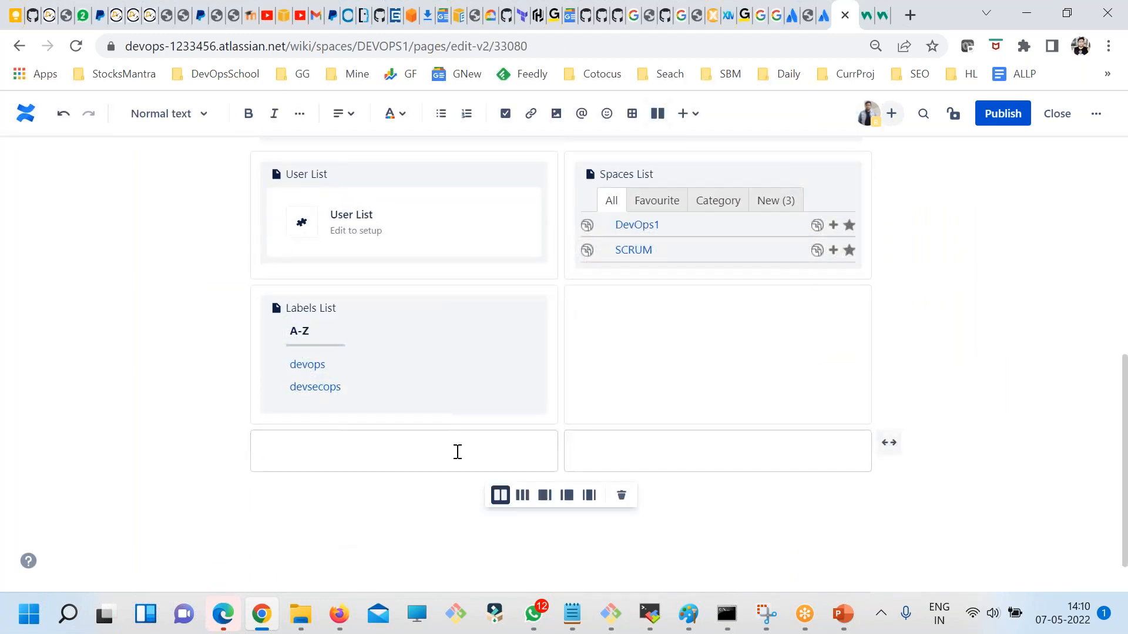
Fill the new layout's first column with the lines fdsaf.asjd;askd, sad and asdls'ad;lsajd;lks;dkl;sakd;l
{"action": "type", "text": "fdsaf.asjd;askd"}
{"action": "key", "text": "Return"}
{"action": "type", "text": "sad"}
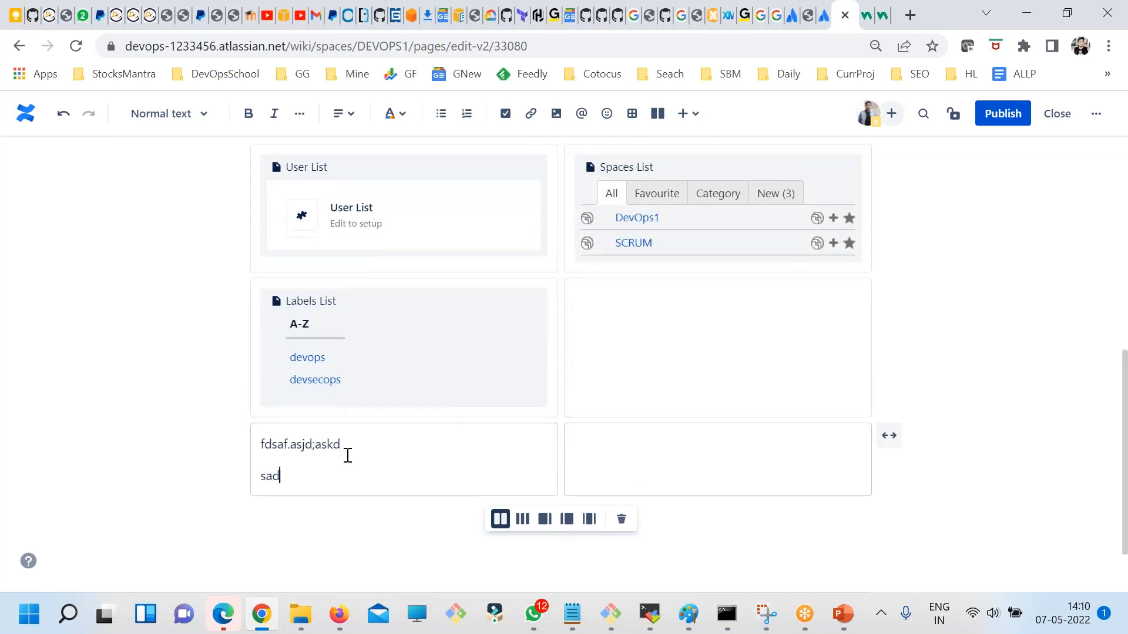
{"action": "key", "text": "Return"}
{"action": "type", "text": "asdls'ad;lsajd;lks;dkl;sakd;l"}
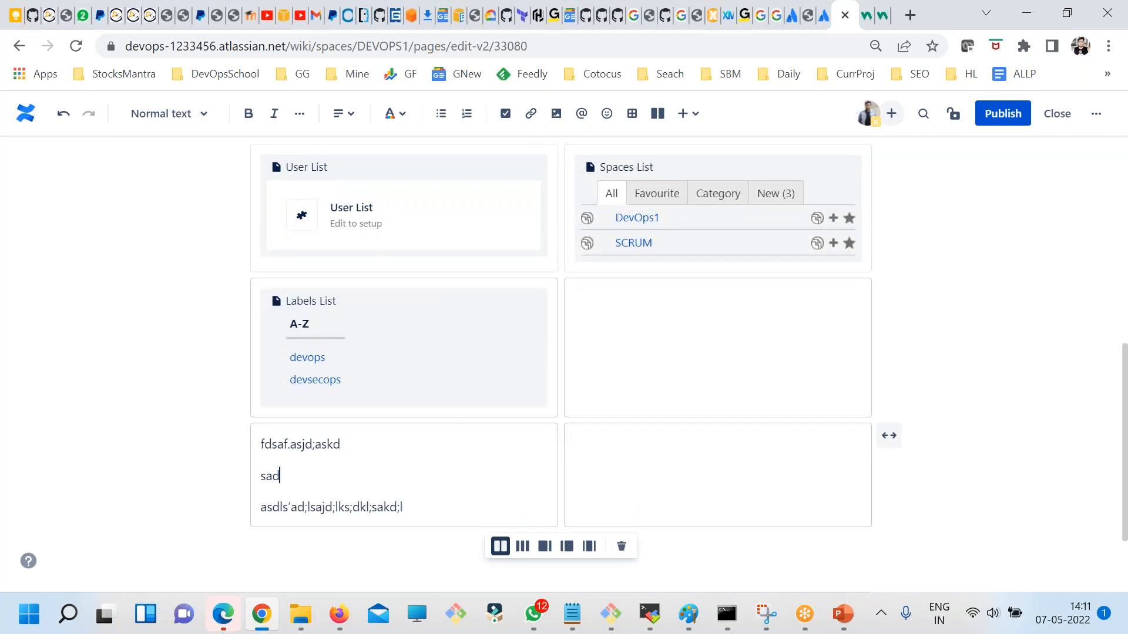
Insert an Excerpt macro between the lines sad and asdls'ad;lsajd;lks;dkl;sakd;l in the first column
{"action": "left_click", "coordinate": [690, 113]}
{"action": "type", "text": "ce"}
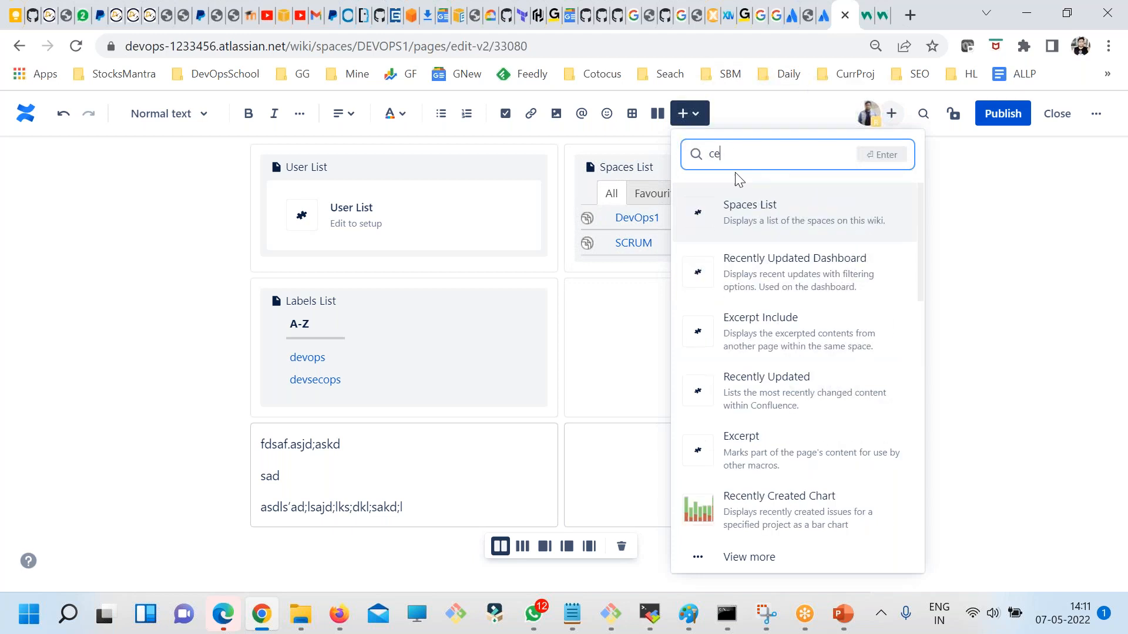
{"action": "key", "text": "BackSpace"}
{"action": "key", "text": "BackSpace"}
{"action": "type", "text": "ex"}
{"action": "left_click", "coordinate": [808, 274]}
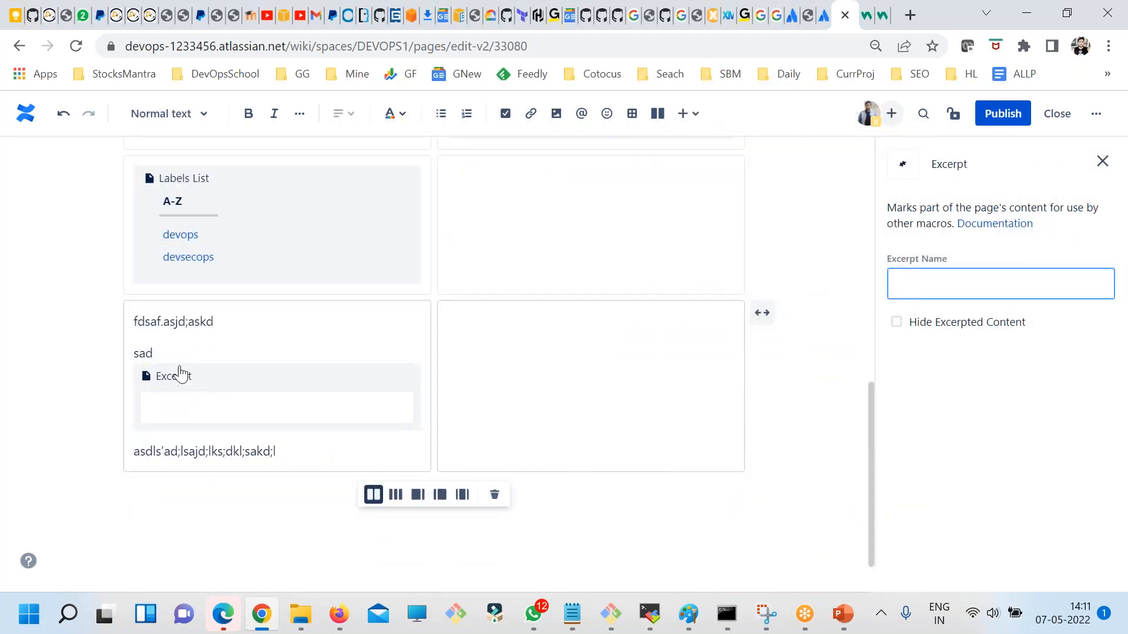
Fill the excerpt with the lines kjzhdfklsaf, asdksadjsa;dlaksdas, daskdjas;kdjklsa, dasdklsadl;kdssa and dsa;dlksa;dsad, and publish the page
{"action": "left_click", "coordinate": [199, 406]}
{"action": "type", "text": "kjzhdfklsaf"}
{"action": "key", "text": "Return"}
{"action": "type", "text": "asdksadjsa;dlaksdas"}
{"action": "key", "text": "Return"}
{"action": "type", "text": "daskdjas;kdjklsa"}
{"action": "key", "text": "Return"}
{"action": "type", "text": "dasdklsadl;kdssa"}
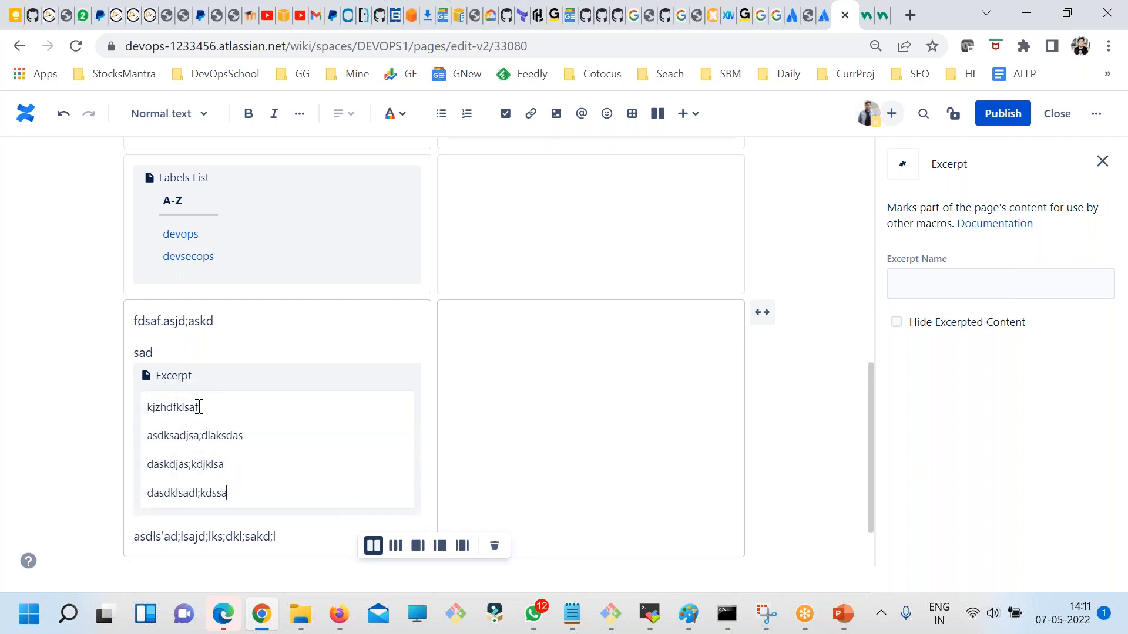
{"action": "key", "text": "Return"}
{"action": "type", "text": "dsa;dlksa;dsad"}
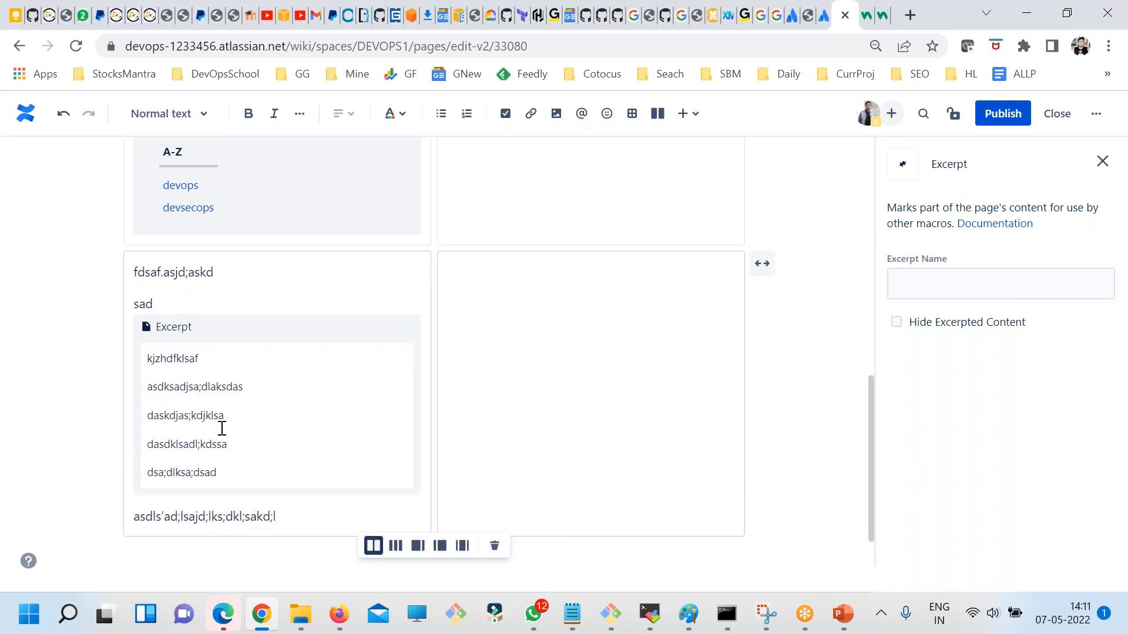
{"action": "left_click", "coordinate": [240, 365]}
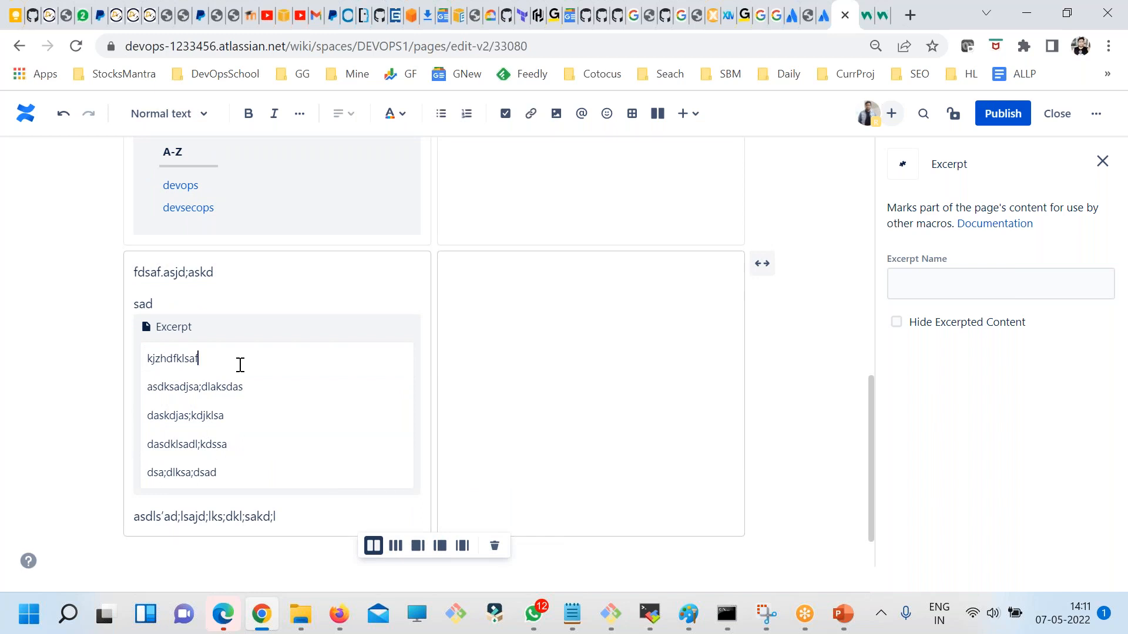
{"action": "left_click", "coordinate": [1003, 113]}
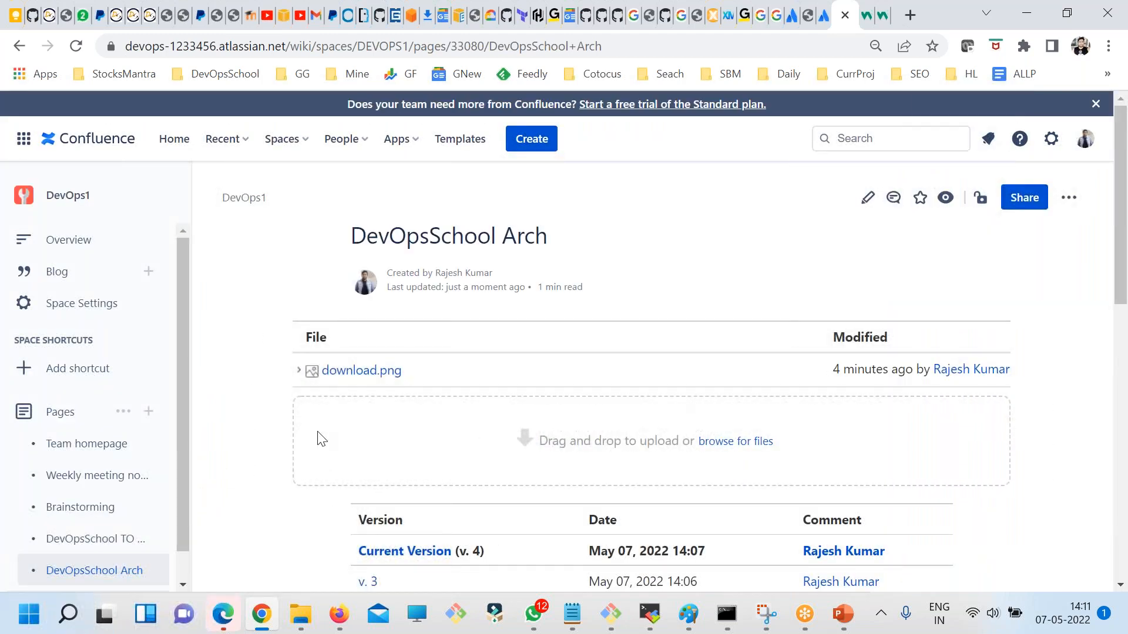
{"action": "scroll", "coordinate": [114, 566], "scroll_direction": "down", "scroll_amount": 1}
{"action": "left_click", "coordinate": [60, 581]}
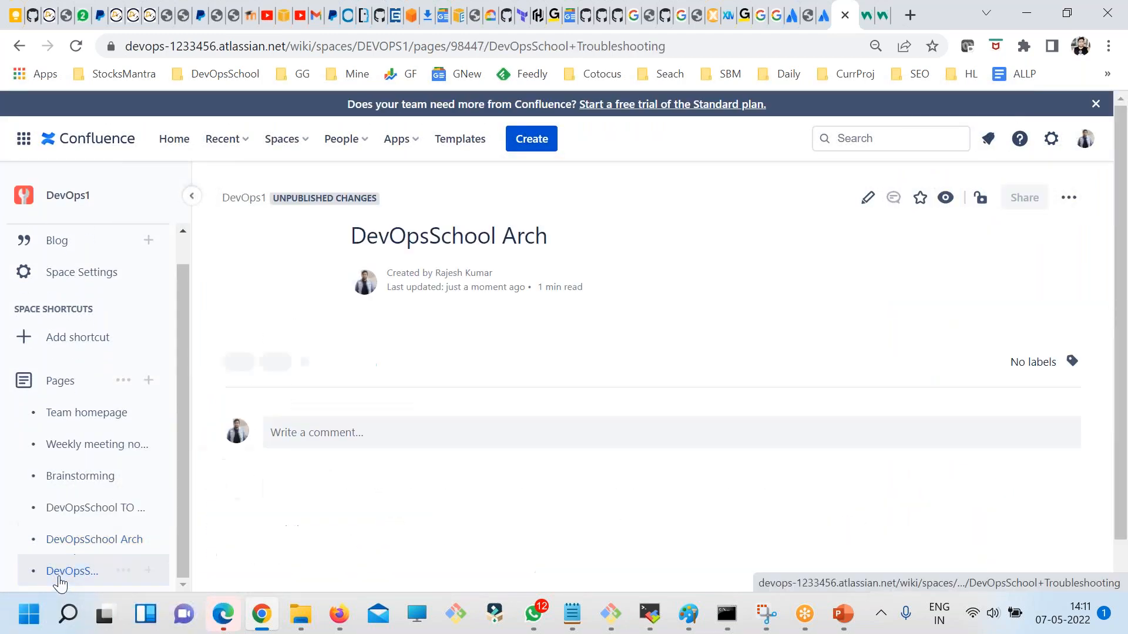
{"action": "left_click", "coordinate": [868, 198]}
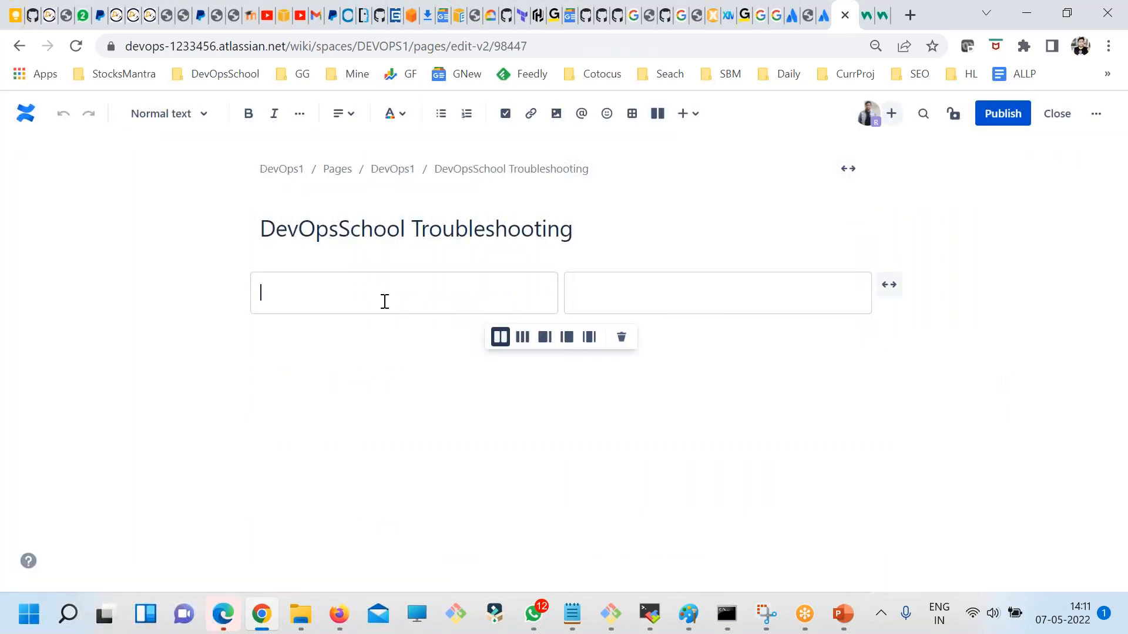
{"action": "left_click", "coordinate": [688, 114]}
{"action": "type", "text": "except"}
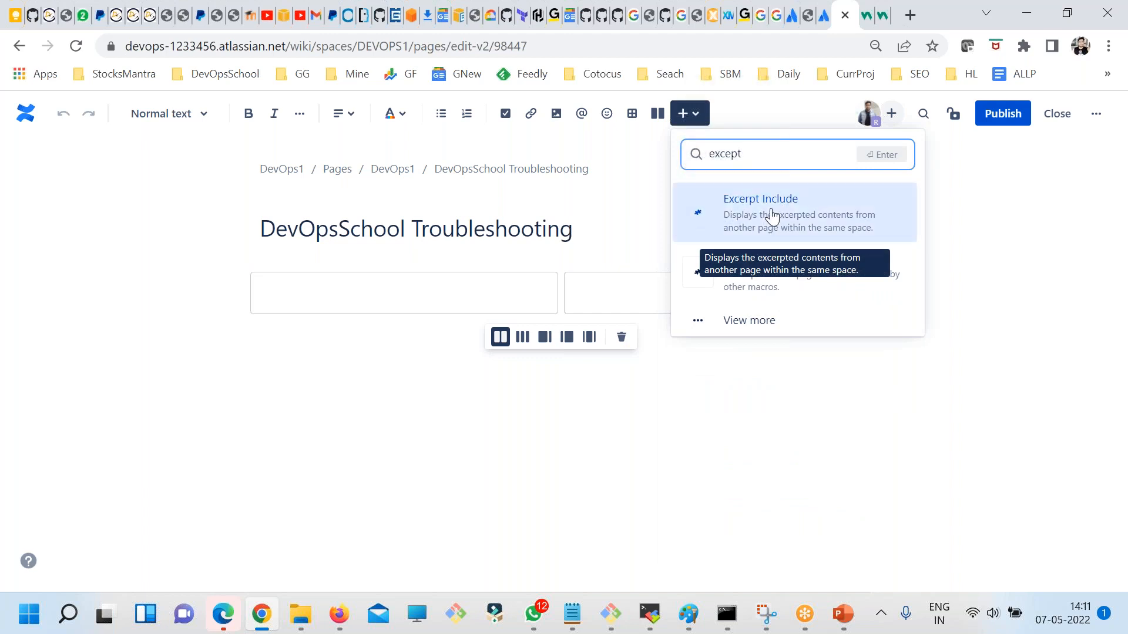
{"action": "left_click", "coordinate": [769, 215]}
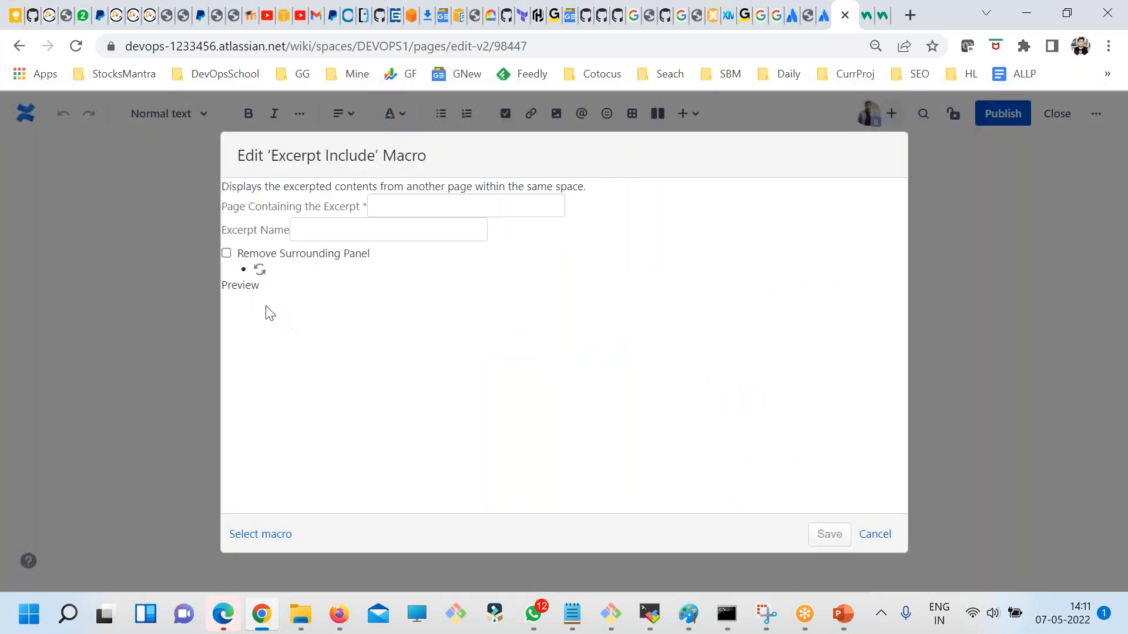
{"action": "left_click", "coordinate": [414, 210]}
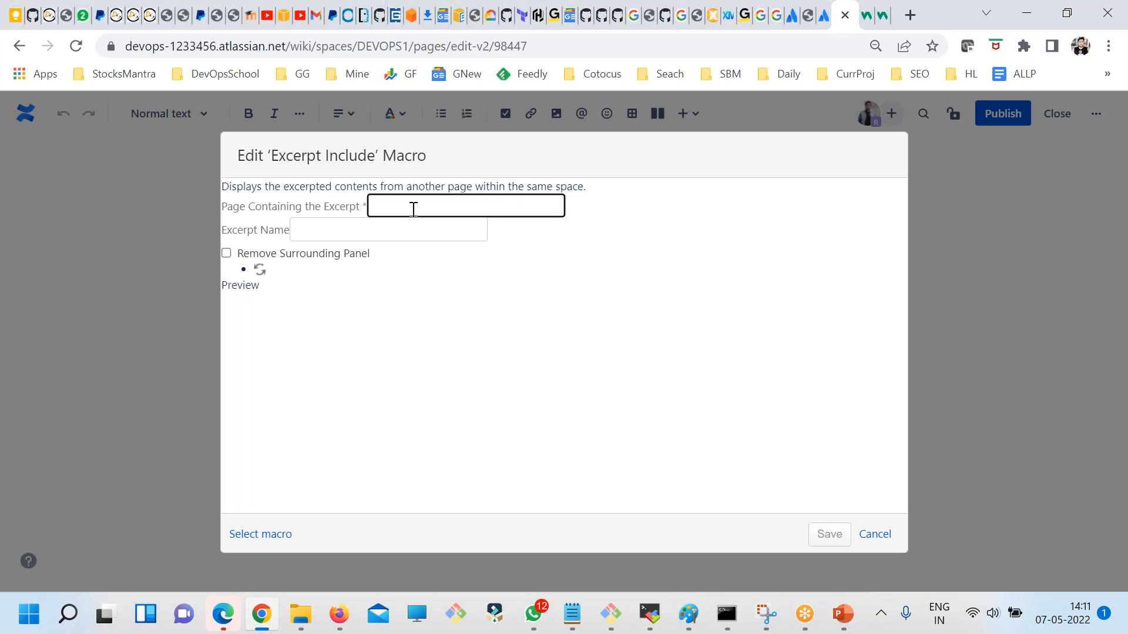
{"action": "left_click", "coordinate": [387, 224]}
{"action": "left_click", "coordinate": [405, 198]}
{"action": "left_click", "coordinate": [875, 532]}
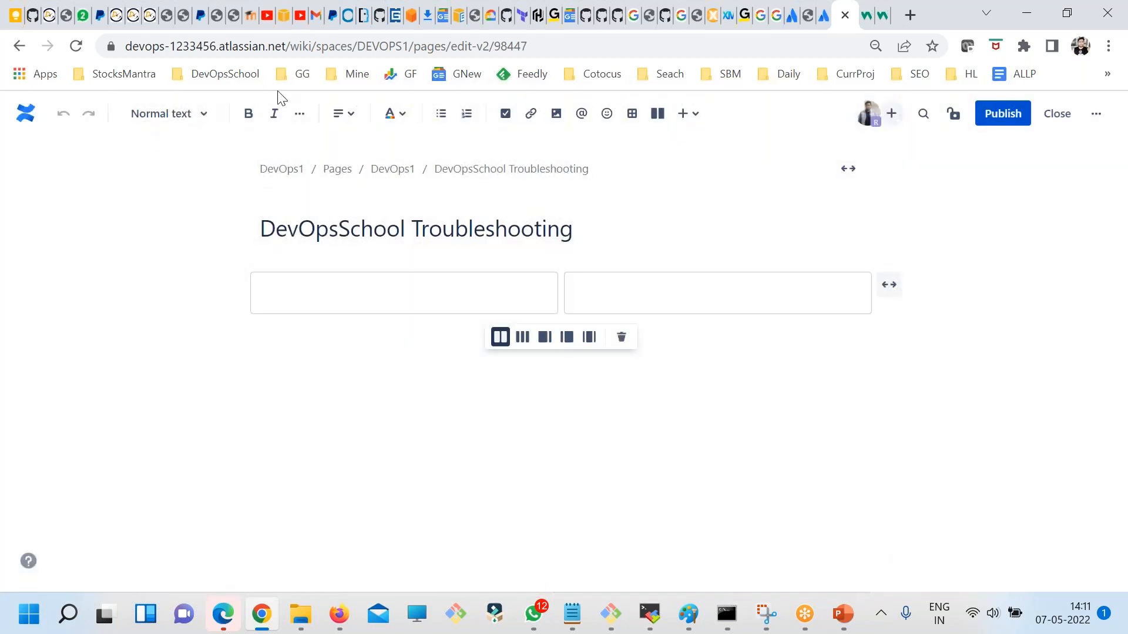
{"action": "left_click", "coordinate": [20, 46]}
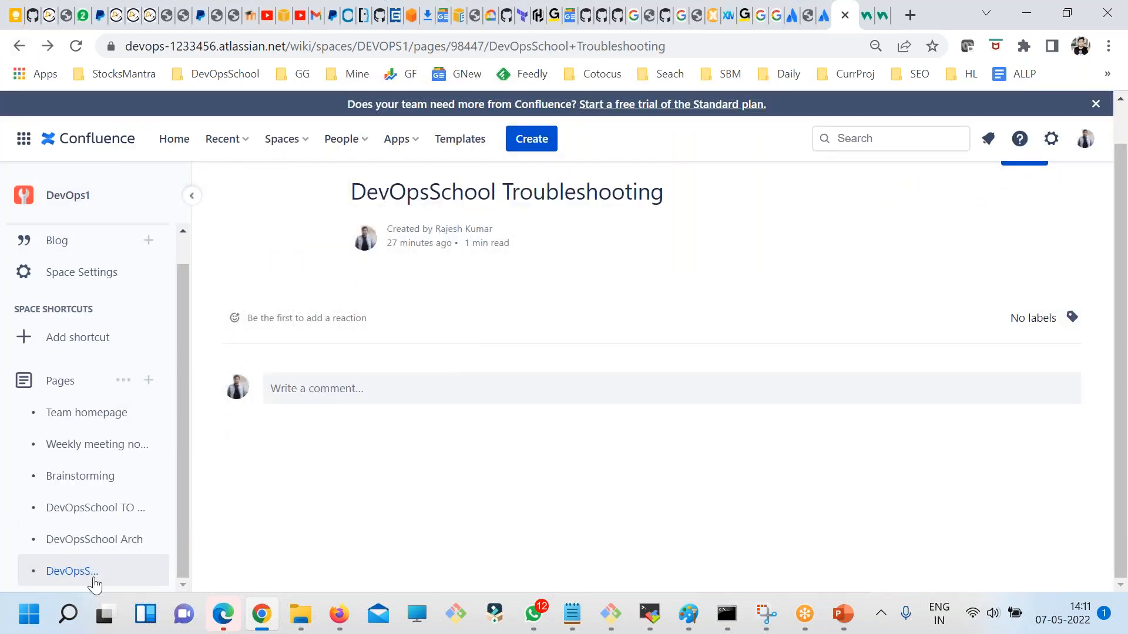
Check the excerpt on the published DevOpsSchool Arch page and open that page for editing
{"action": "left_click", "coordinate": [80, 541]}
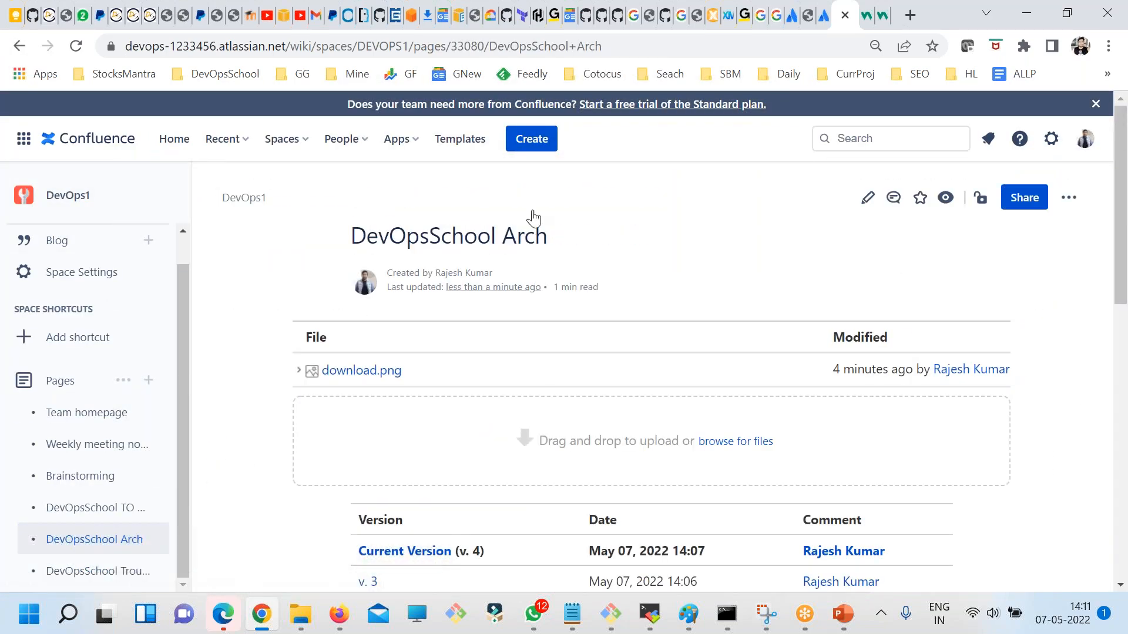
{"action": "scroll", "coordinate": [487, 410], "scroll_direction": "down", "scroll_amount": 15}
{"action": "scroll", "coordinate": [468, 458], "scroll_direction": "up", "scroll_amount": 3}
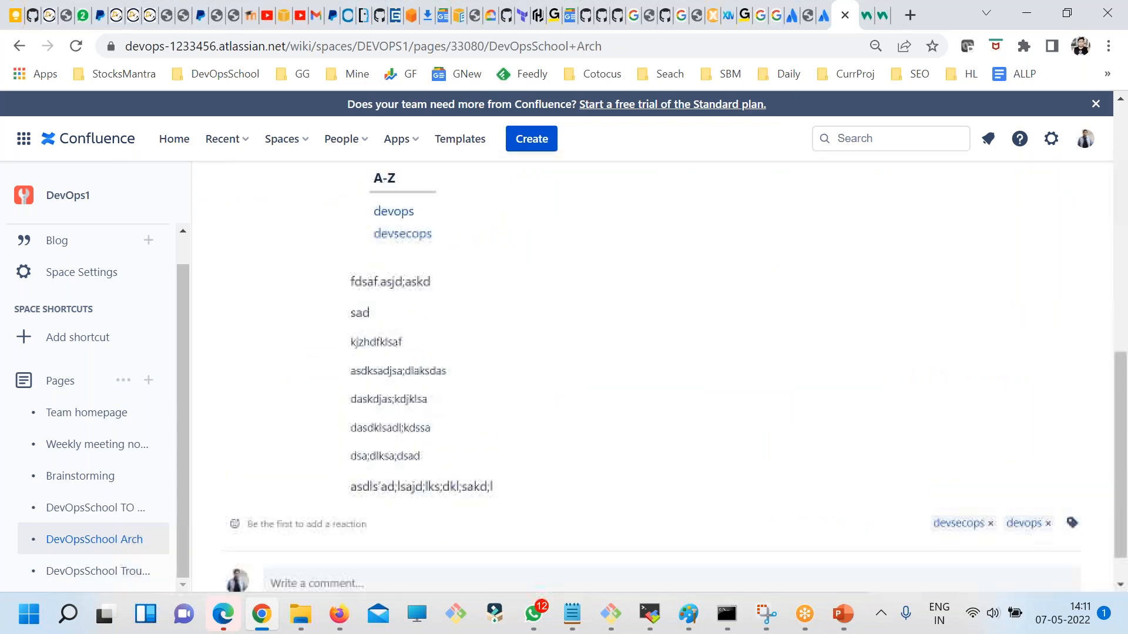
{"action": "double_click", "coordinate": [398, 408]}
{"action": "scroll", "coordinate": [819, 328], "scroll_direction": "up", "scroll_amount": 12}
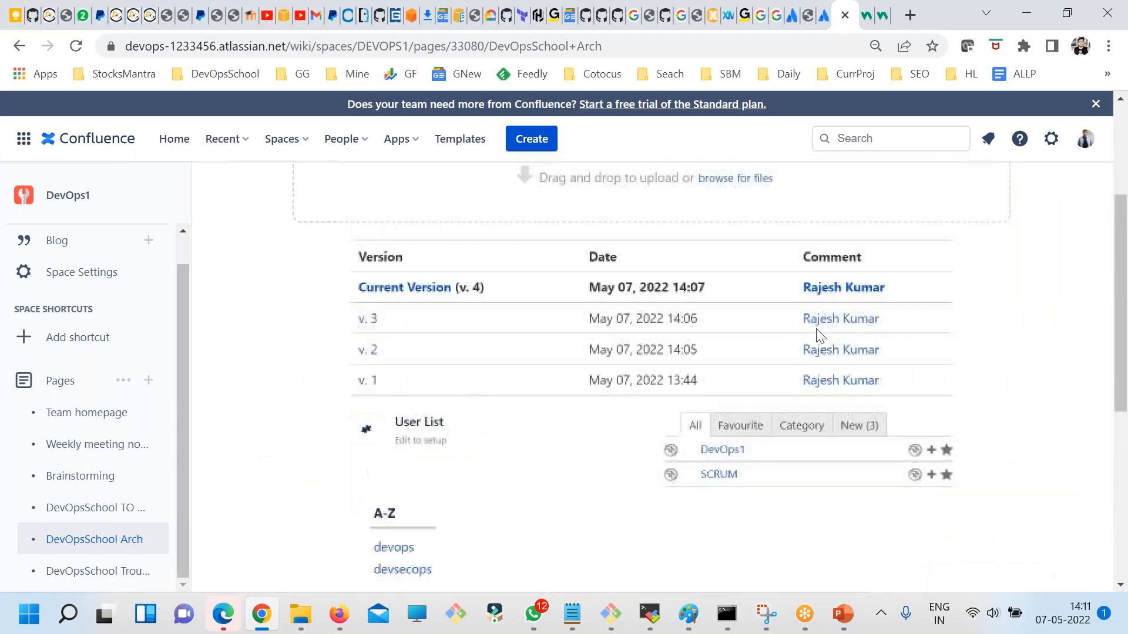
{"action": "left_click", "coordinate": [868, 197]}
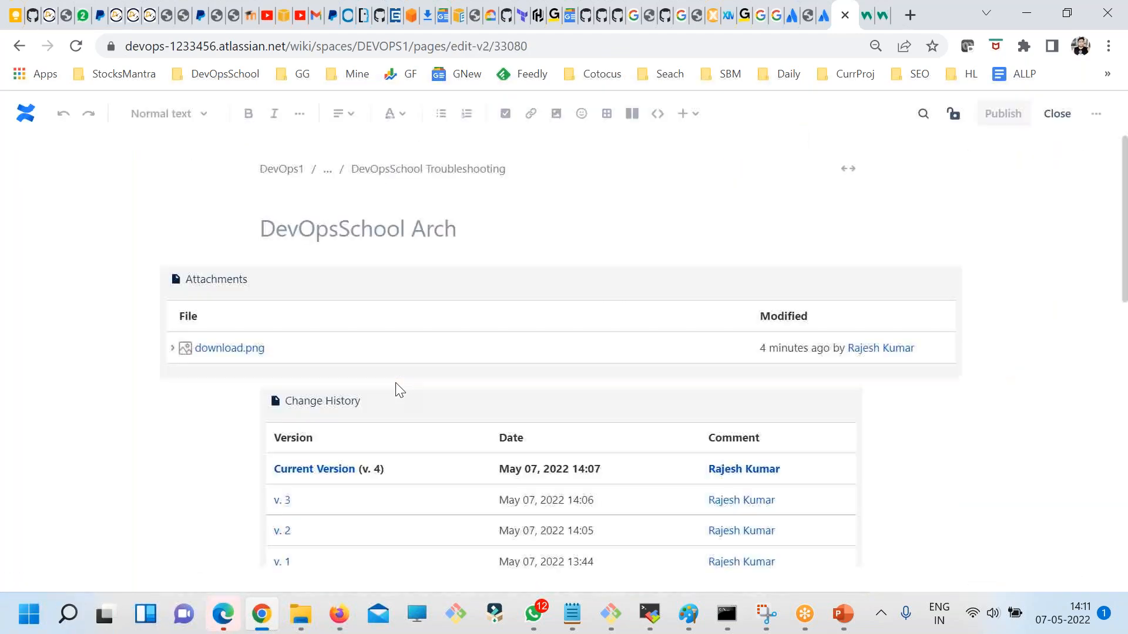
{"action": "scroll", "coordinate": [396, 389], "scroll_direction": "down", "scroll_amount": 10}
Set the name of the page's Excerpt macro to raju and publish the page
{"action": "left_click", "coordinate": [343, 321]}
{"action": "left_click", "coordinate": [320, 263]}
{"action": "left_click", "coordinate": [387, 454]}
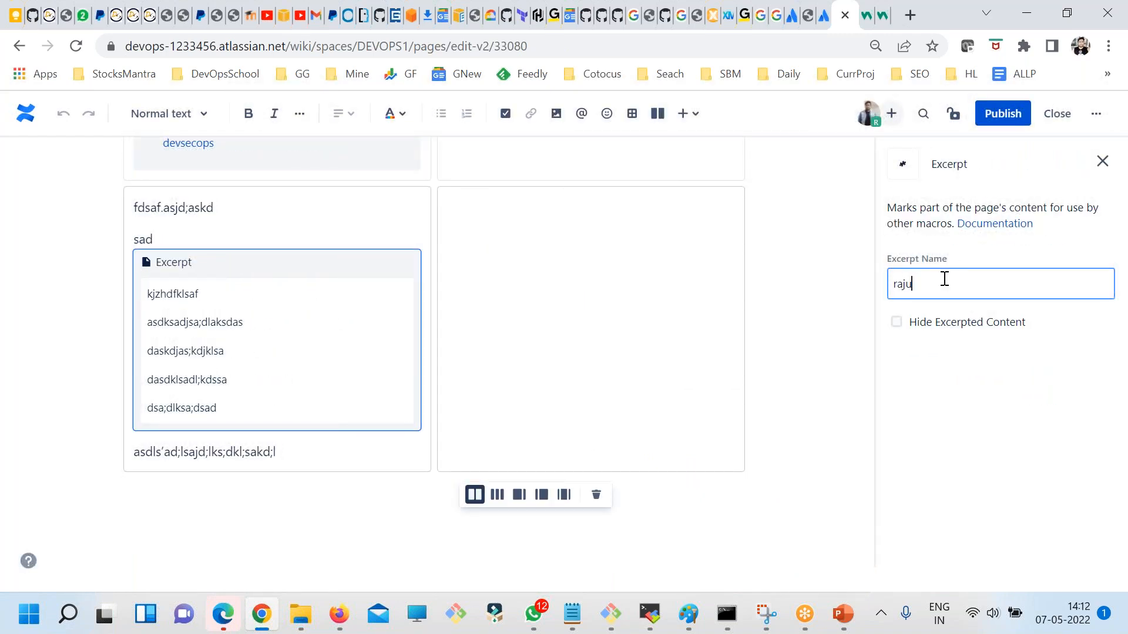
{"action": "left_click", "coordinate": [1085, 238]}
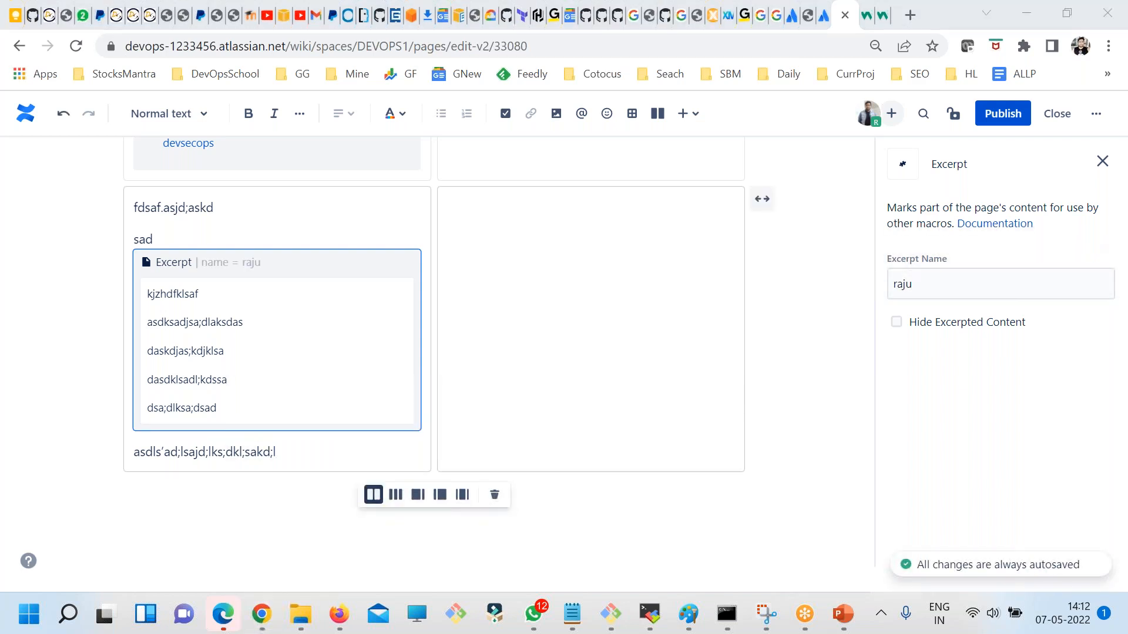
{"action": "left_click", "coordinate": [1011, 121]}
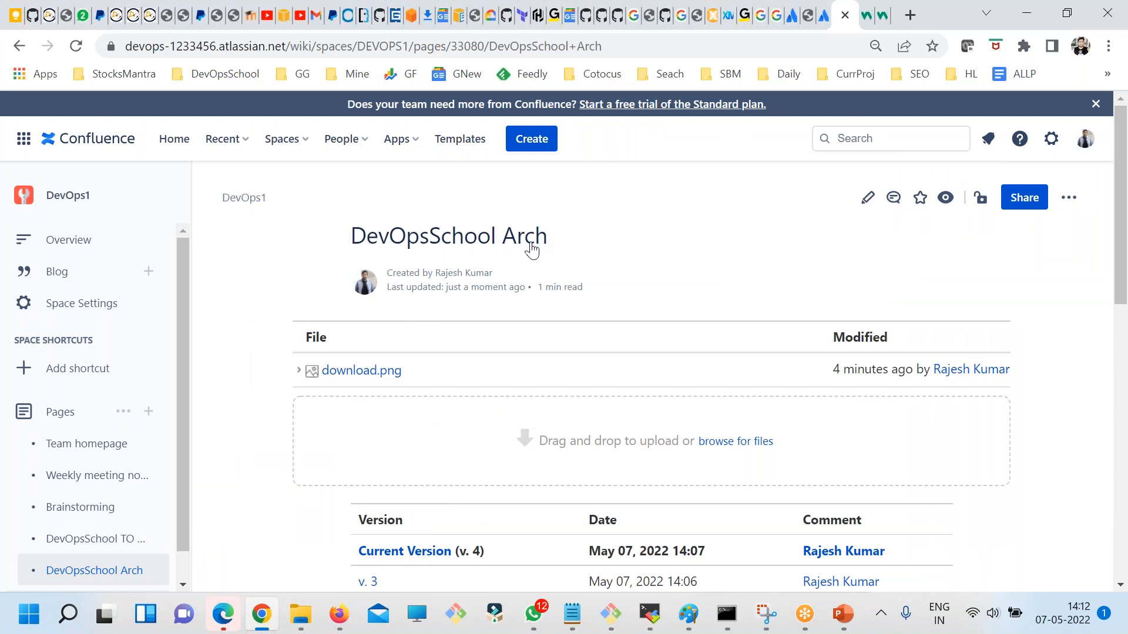
Open the DevOpsSchool Troubleshooting page for editing and start an Excerpt Include macro in the first column
{"action": "mouse_move", "coordinate": [76, 537]}
{"action": "scroll", "coordinate": [76, 537], "scroll_direction": "down", "scroll_amount": 1}
{"action": "left_click", "coordinate": [71, 509]}
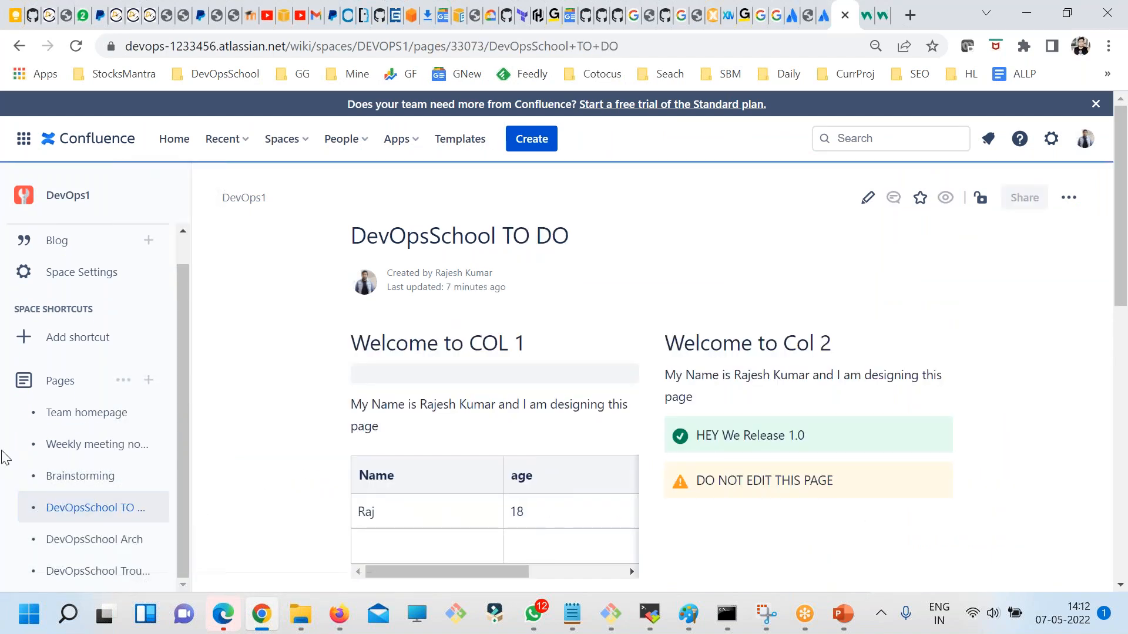
{"action": "left_click", "coordinate": [83, 571]}
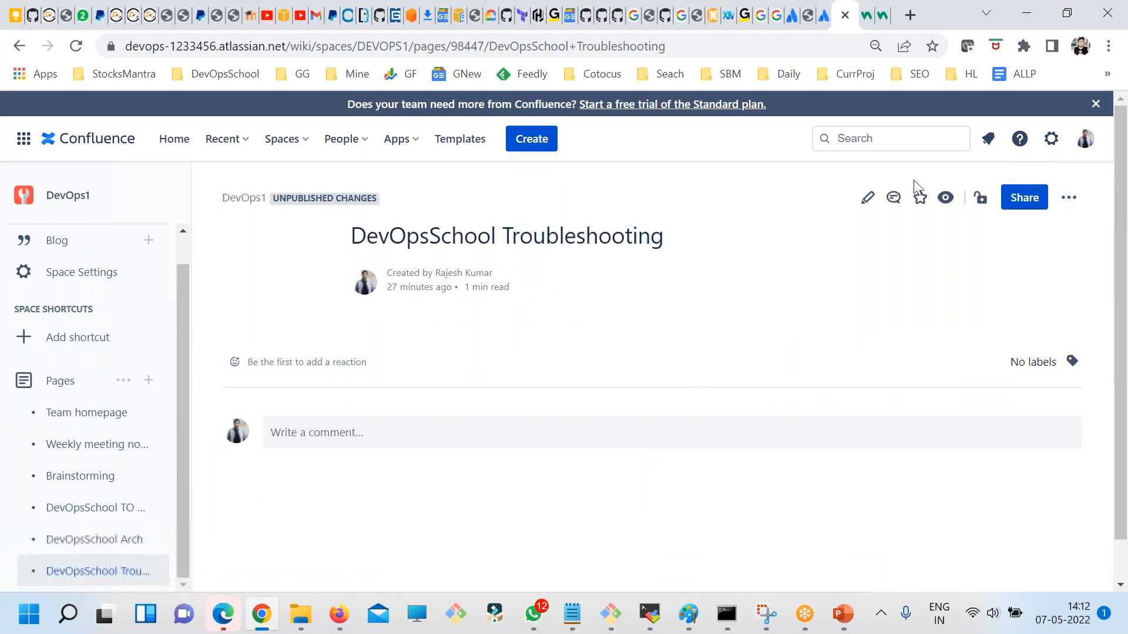
{"action": "left_click", "coordinate": [868, 197]}
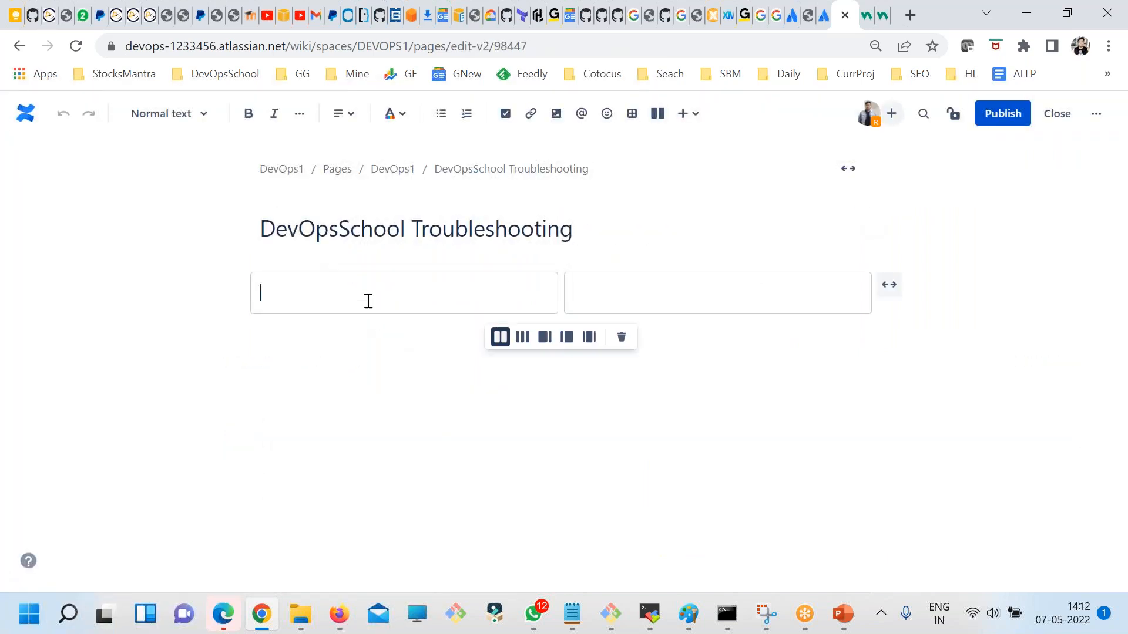
{"action": "left_click", "coordinate": [698, 119]}
{"action": "type", "text": "except"}
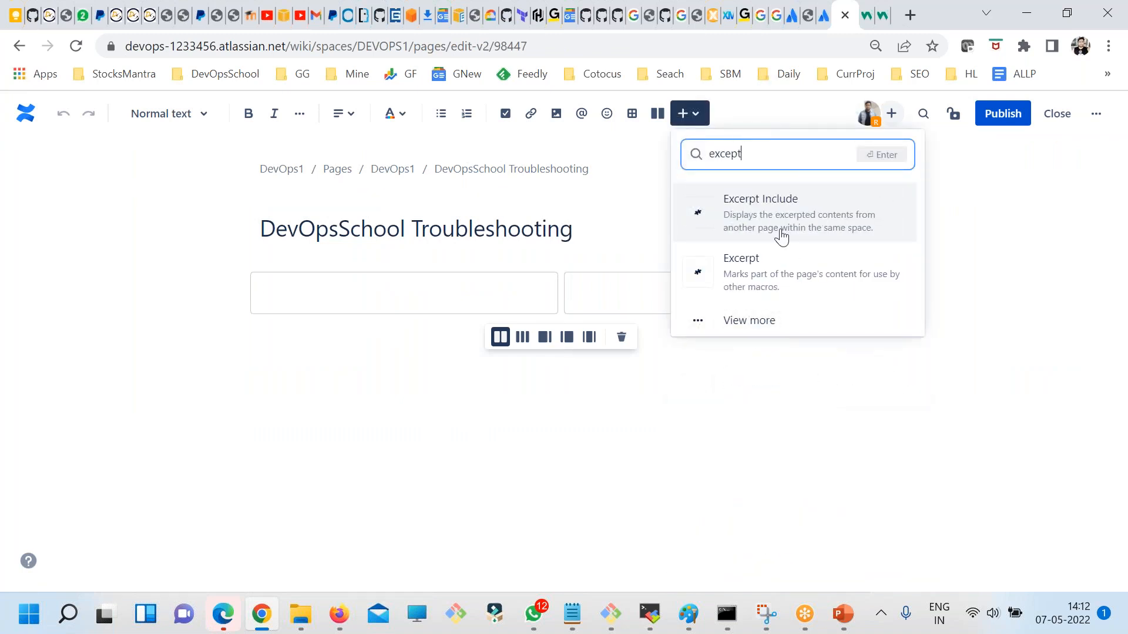
{"action": "left_click", "coordinate": [781, 236]}
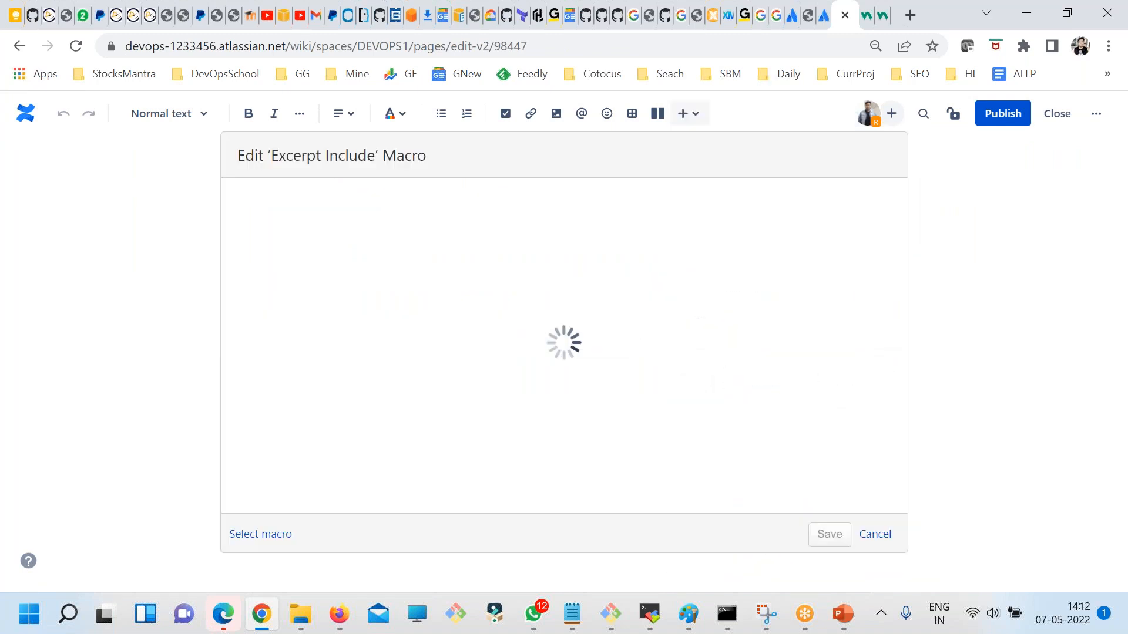
Choose DevOpsSchool Arch as the page containing the excerpt, save the macro and publish the page
{"action": "left_click", "coordinate": [438, 205]}
{"action": "type", "text": "Arch"}
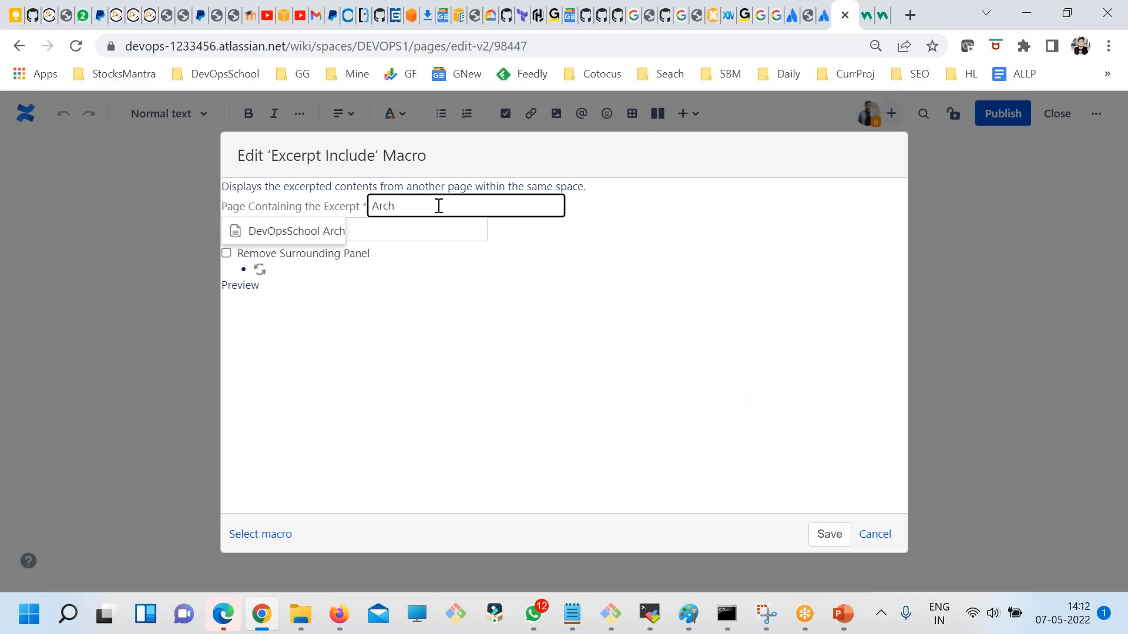
{"action": "left_click", "coordinate": [297, 231]}
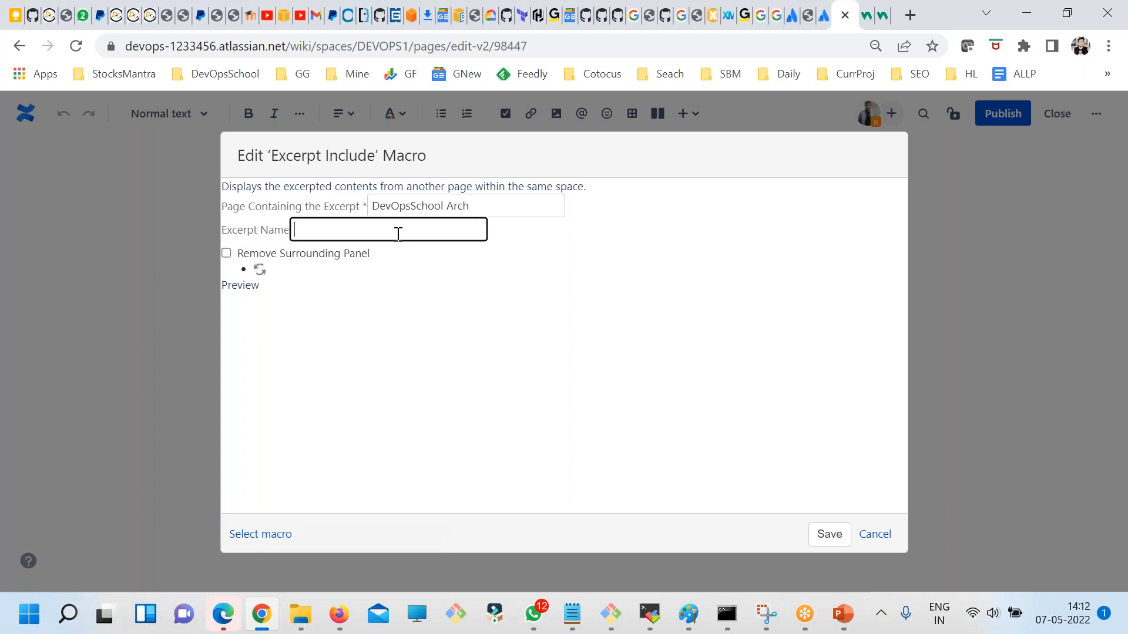
{"action": "left_click", "coordinate": [828, 535]}
{"action": "left_click", "coordinate": [995, 113]}
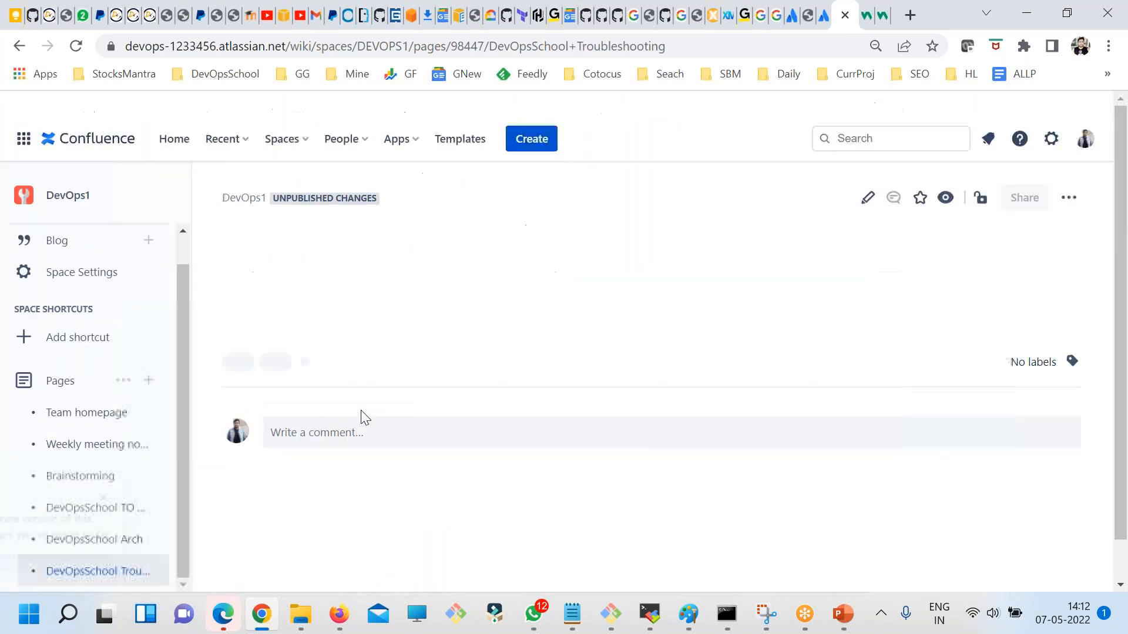
Review the included DevOpsSchool Arch excerpt on the published Troubleshooting page
{"action": "scroll", "coordinate": [609, 438], "scroll_direction": "down", "scroll_amount": 3}
{"action": "left_click_drag", "start_coordinate": [442, 402], "coordinate": [366, 239]}
{"action": "left_click", "coordinate": [484, 337]}
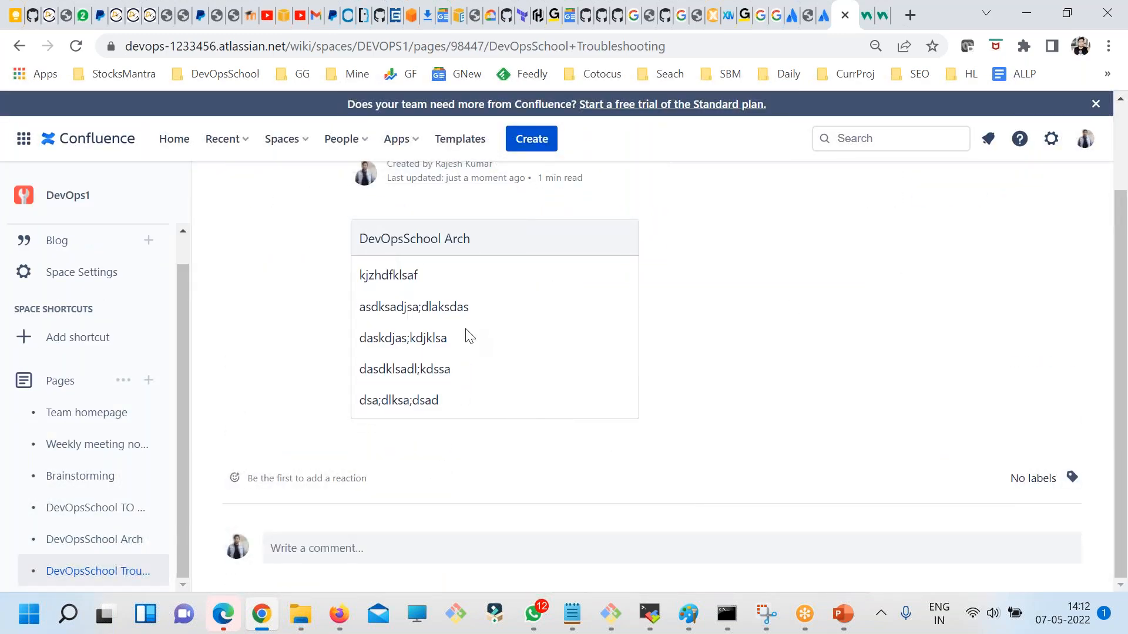
{"action": "left_click_drag", "start_coordinate": [421, 289], "coordinate": [481, 378]}
{"action": "left_click", "coordinate": [529, 415]}
{"action": "left_click_drag", "start_coordinate": [385, 307], "coordinate": [560, 381]}
{"action": "left_click", "coordinate": [547, 369]}
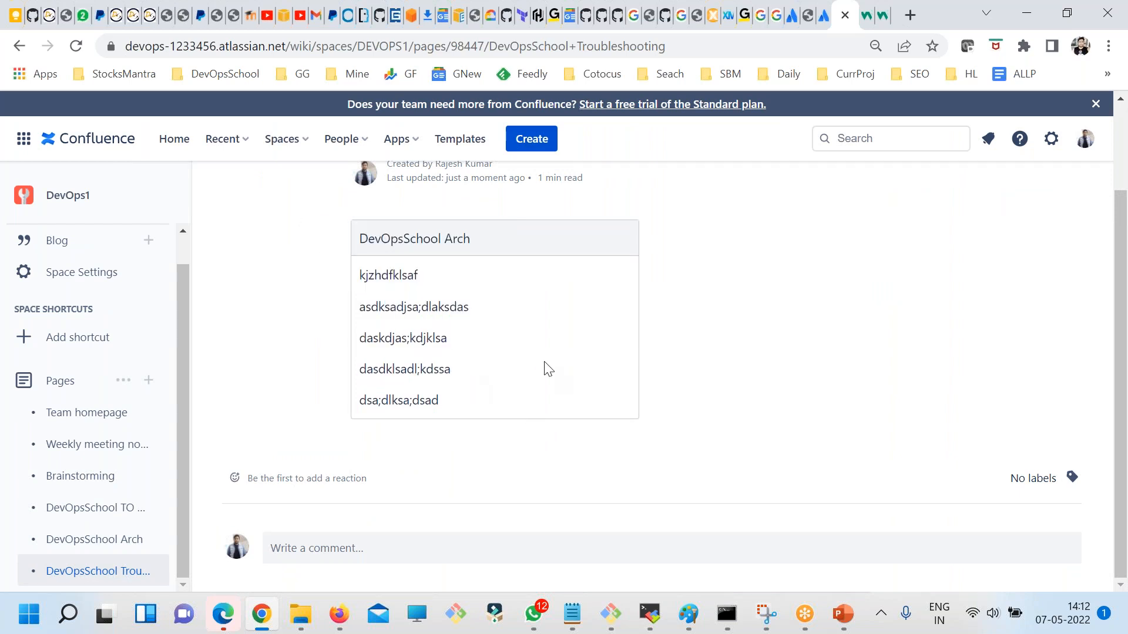
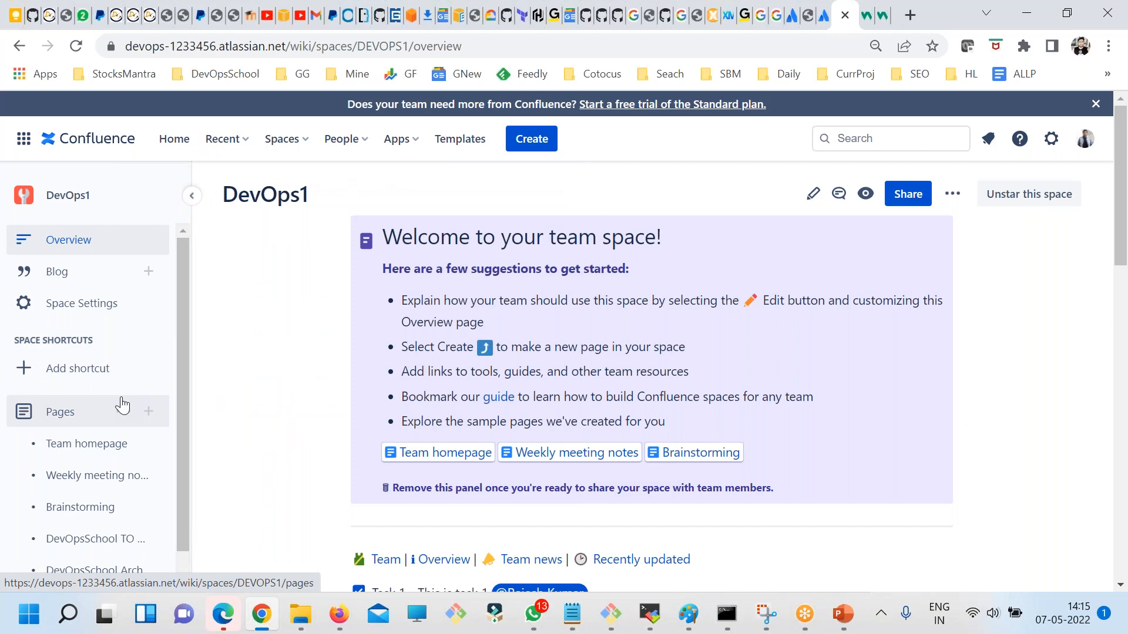
Look through the DevOps1 space overview from the welcome panel down to the recently updated pages and page list
{"action": "scroll", "coordinate": [348, 396], "scroll_direction": "down", "scroll_amount": 7}
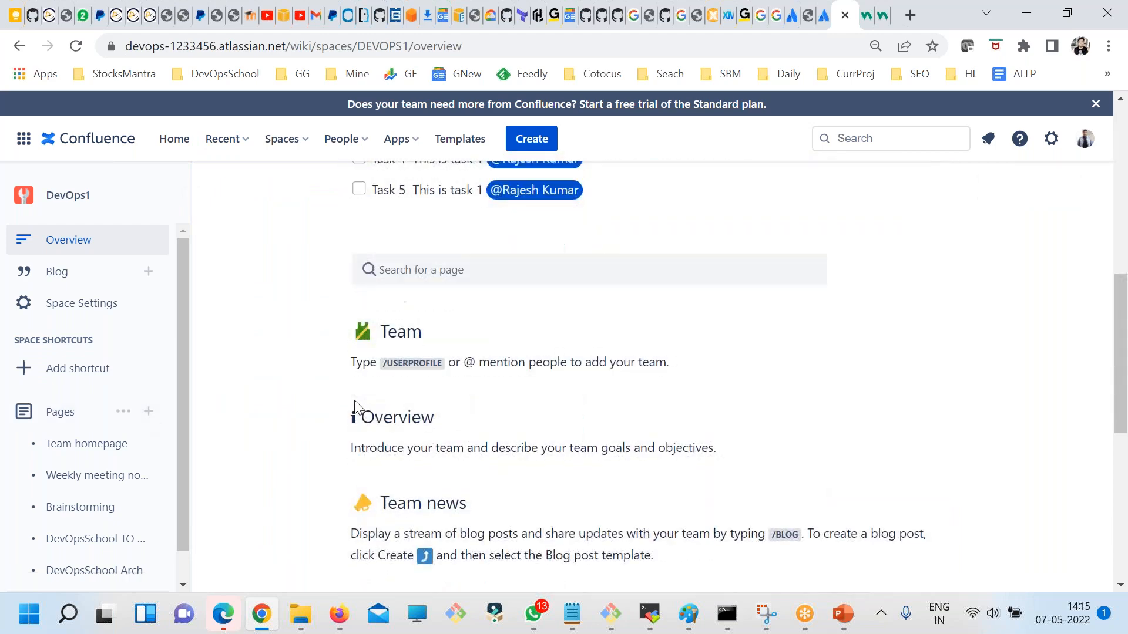
{"action": "scroll", "coordinate": [357, 403], "scroll_direction": "up", "scroll_amount": 7}
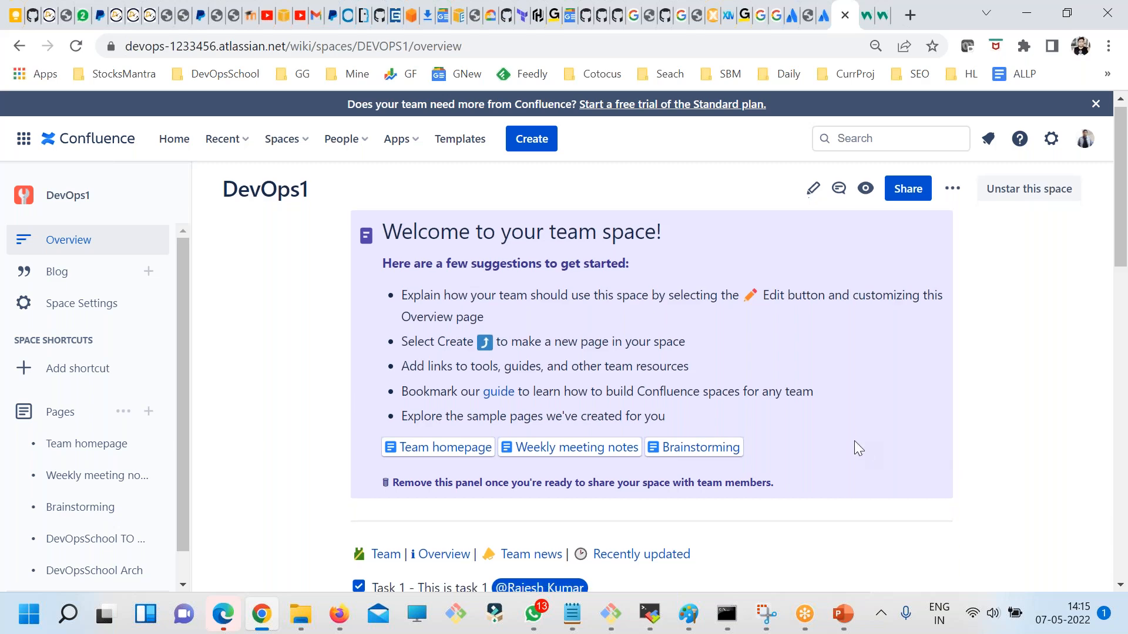
{"action": "scroll", "coordinate": [854, 448], "scroll_direction": "down", "scroll_amount": 7}
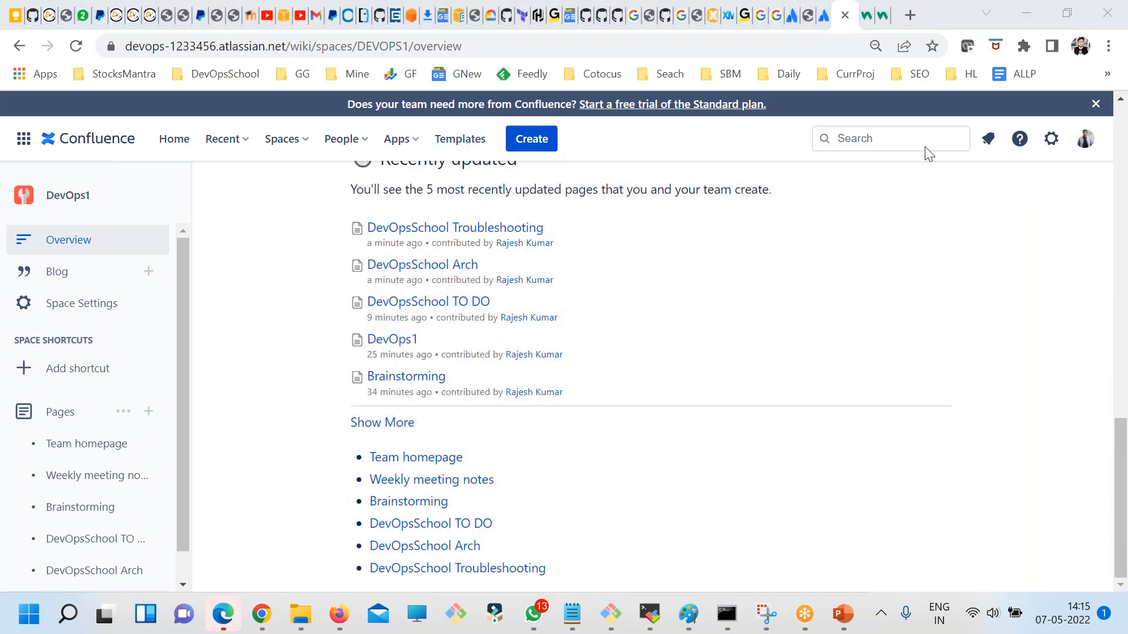
{"action": "left_click", "coordinate": [662, 429]}
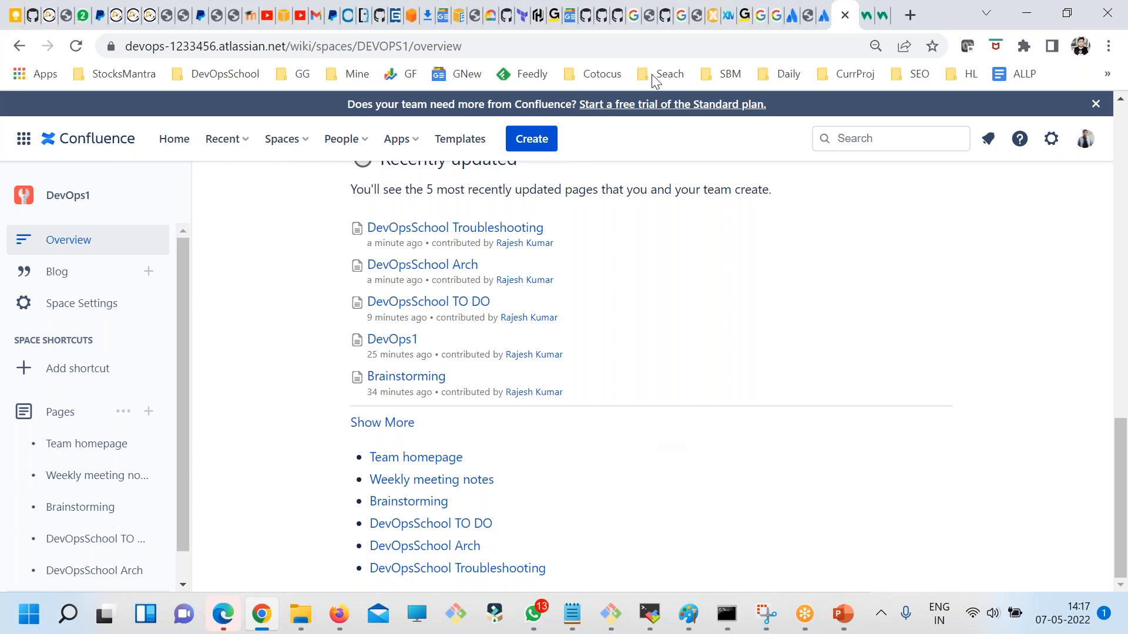
{"action": "left_click", "coordinate": [809, 79]}
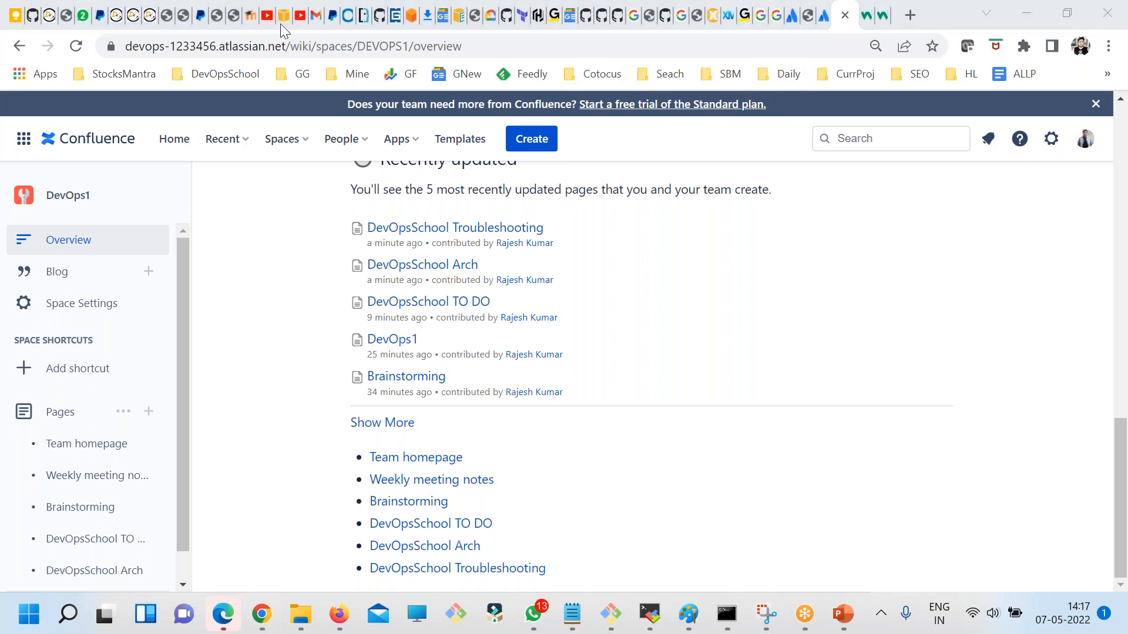
Search the whole Confluence site for "devops"
{"action": "left_click", "coordinate": [838, 140]}
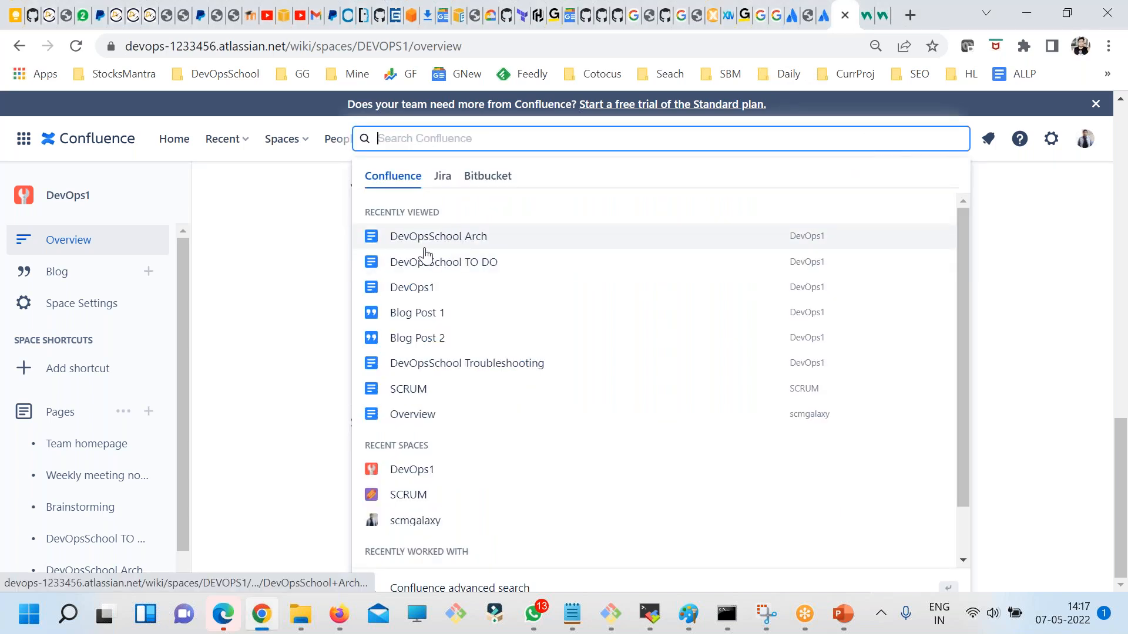
{"action": "left_click", "coordinate": [314, 280]}
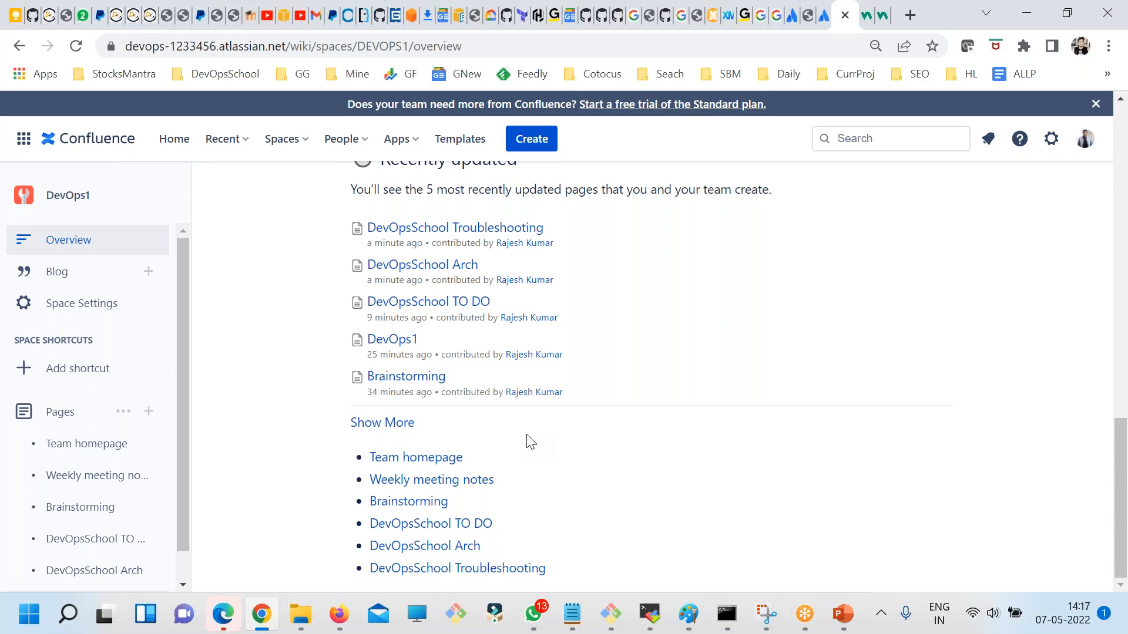
{"action": "scroll", "coordinate": [466, 382], "scroll_direction": "up", "scroll_amount": 10}
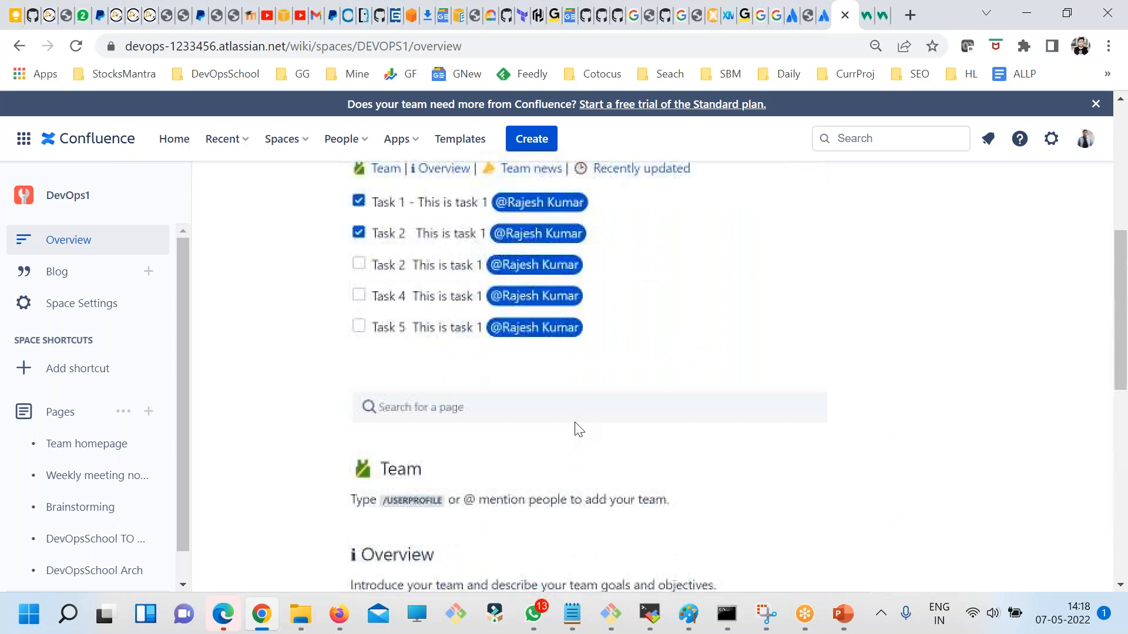
{"action": "scroll", "coordinate": [652, 376], "scroll_direction": "up", "scroll_amount": 4}
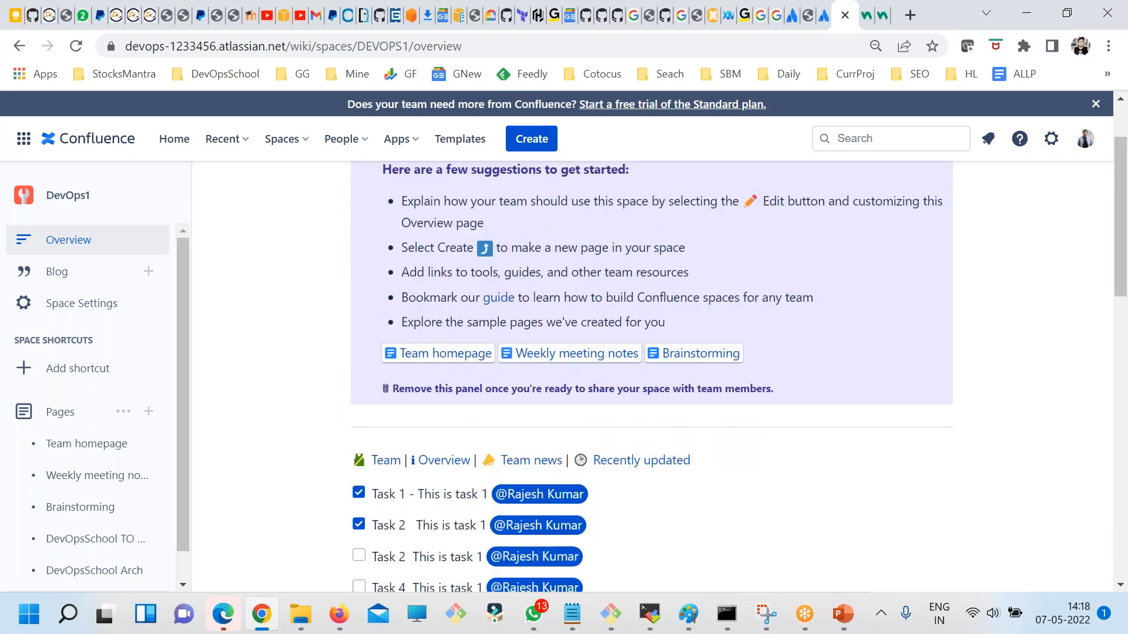
{"action": "scroll", "coordinate": [652, 376], "scroll_direction": "up", "scroll_amount": 2}
{"action": "left_click", "coordinate": [850, 141]}
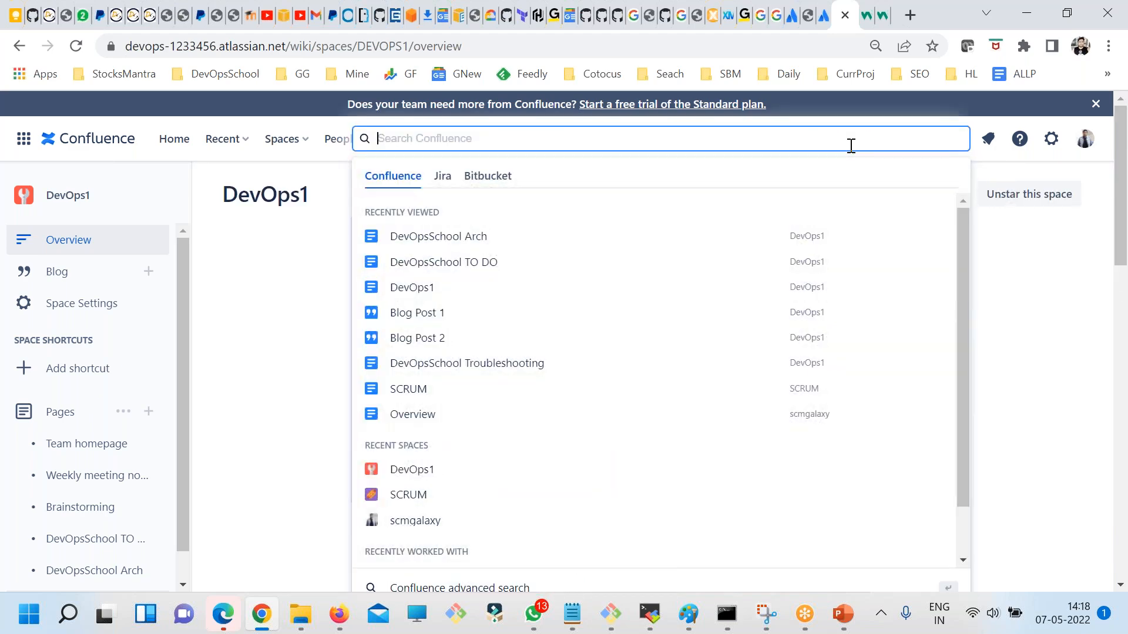
{"action": "type", "text": "devops"}
{"action": "key", "text": "BackSpace"}
{"action": "key", "text": "BackSpace"}
{"action": "type", "text": "ps"}
{"action": "key", "text": "Return"}
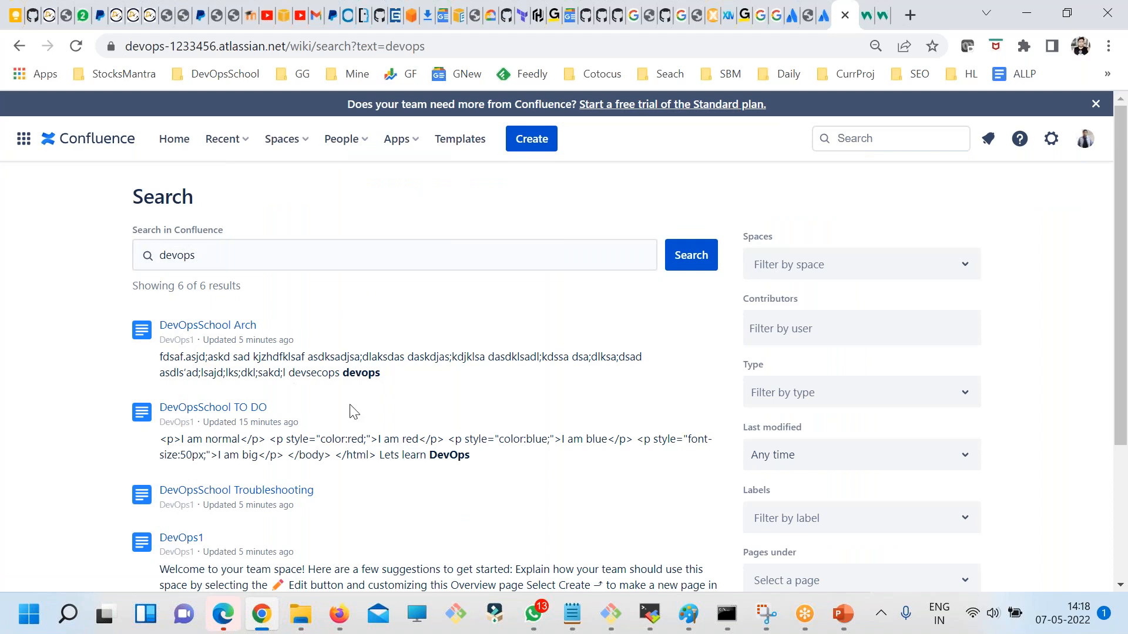
Examine the devops search results, their highlighted matches and the available filters
{"action": "triple_click", "coordinate": [373, 382]}
{"action": "triple_click", "coordinate": [464, 453]}
{"action": "scroll", "coordinate": [412, 450], "scroll_direction": "down", "scroll_amount": 3}
{"action": "scroll", "coordinate": [408, 437], "scroll_direction": "up", "scroll_amount": 2}
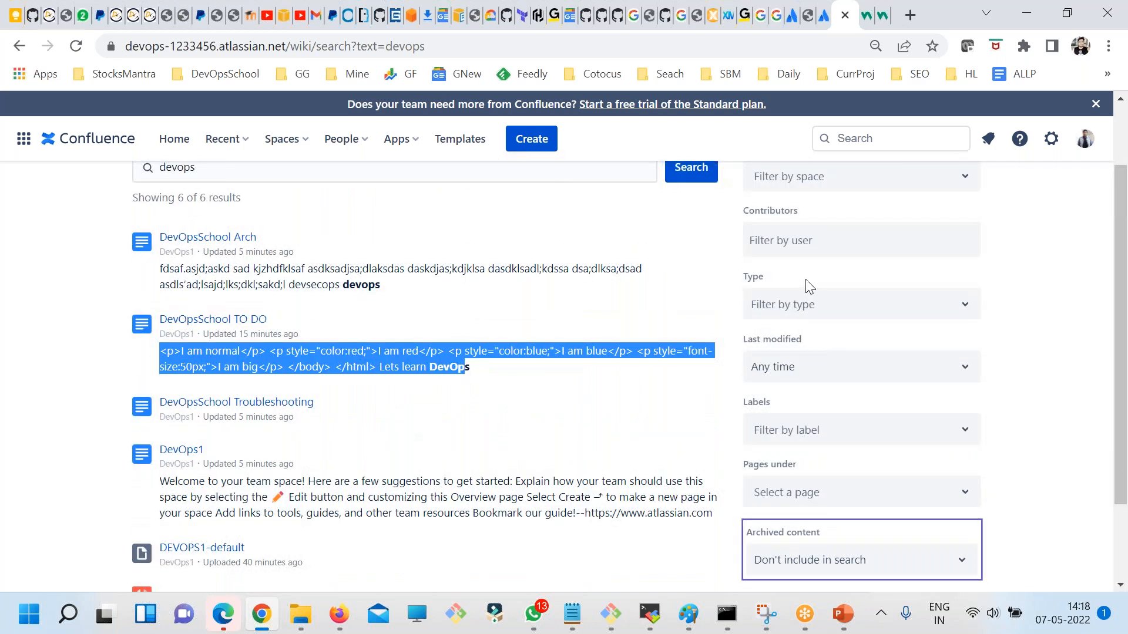
{"action": "scroll", "coordinate": [485, 425], "scroll_direction": "up", "scroll_amount": 2}
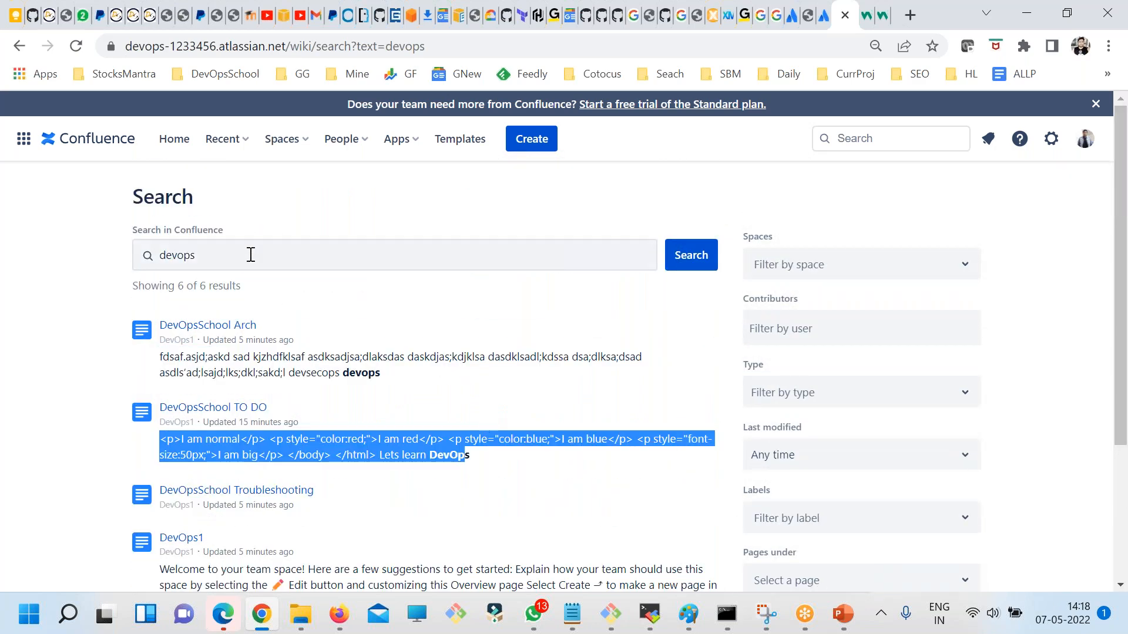
{"action": "left_click_drag", "start_coordinate": [200, 287], "coordinate": [121, 258]}
{"action": "left_click", "coordinate": [280, 254]}
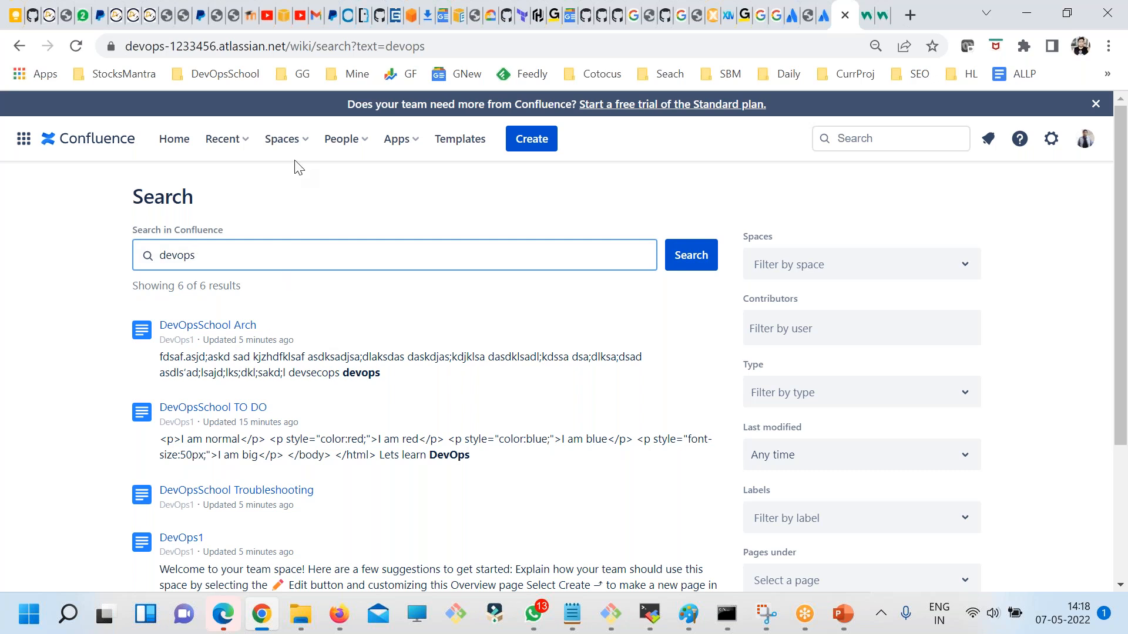
Return to the DevOps1 space overview and open it for editing at its task list
{"action": "left_click", "coordinate": [20, 51]}
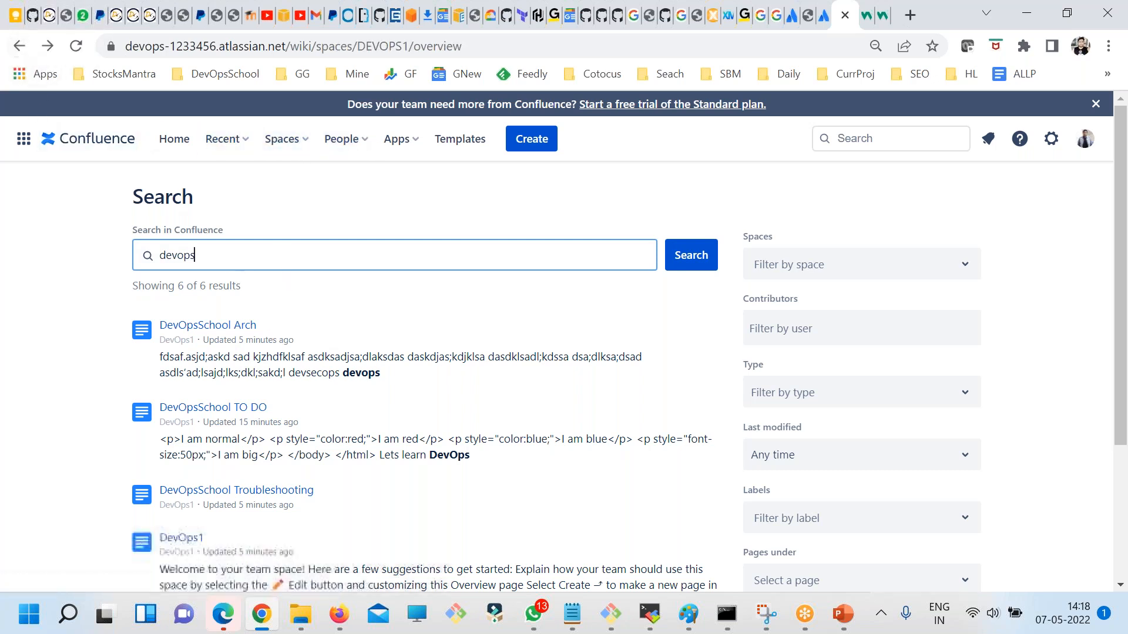
{"action": "scroll", "coordinate": [382, 456], "scroll_direction": "down", "scroll_amount": 6}
{"action": "scroll", "coordinate": [542, 498], "scroll_direction": "up", "scroll_amount": 5}
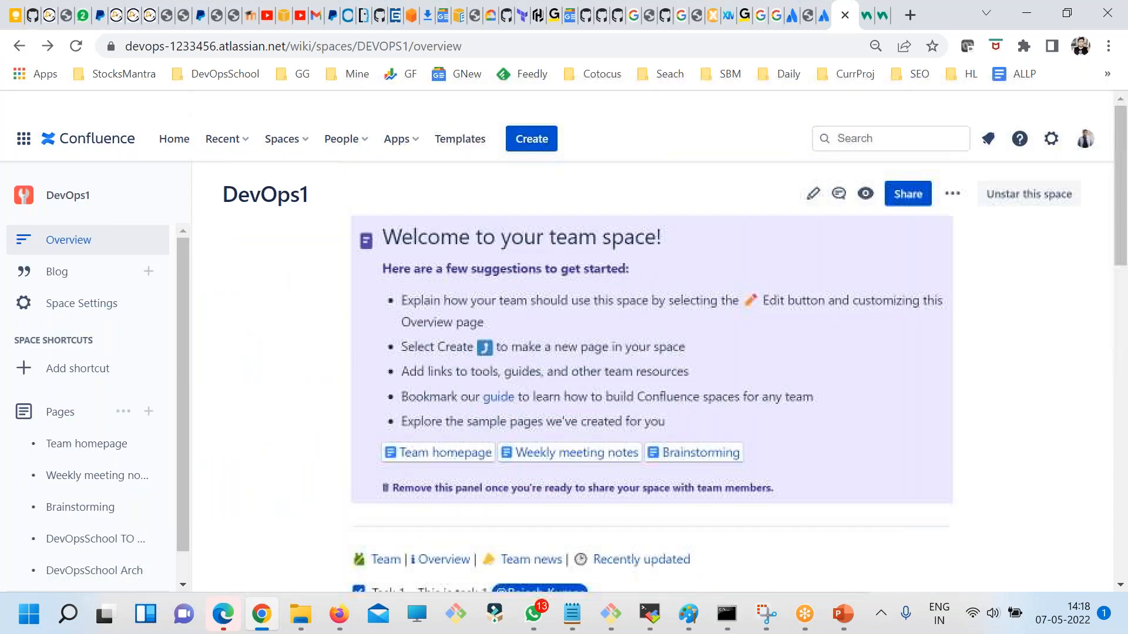
{"action": "left_click", "coordinate": [814, 191]}
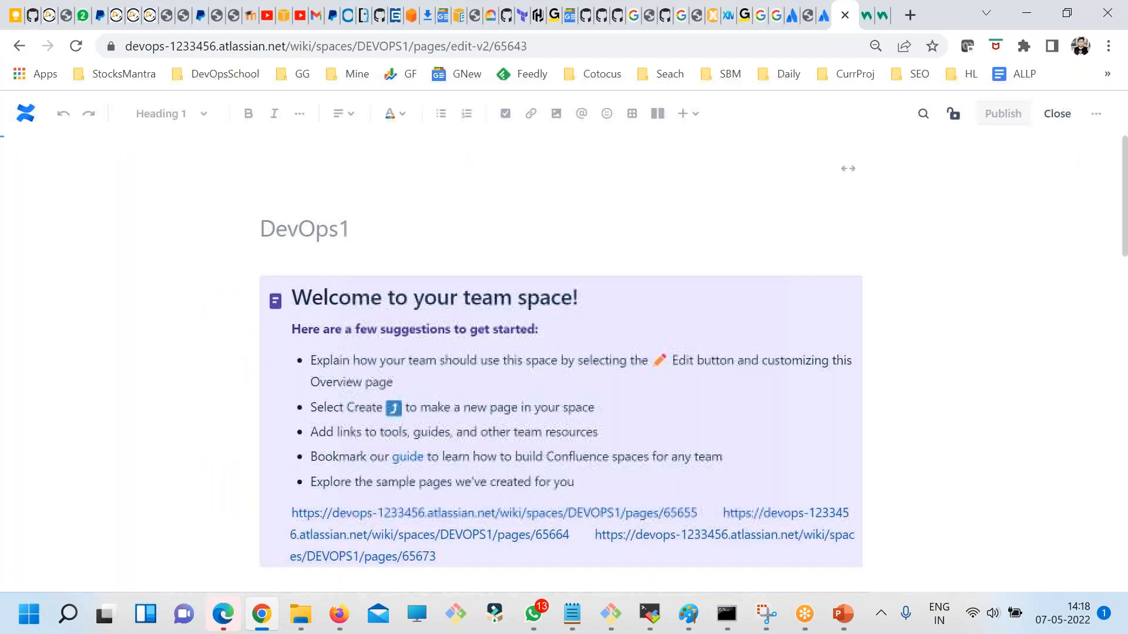
{"action": "scroll", "coordinate": [616, 448], "scroll_direction": "down", "scroll_amount": 8}
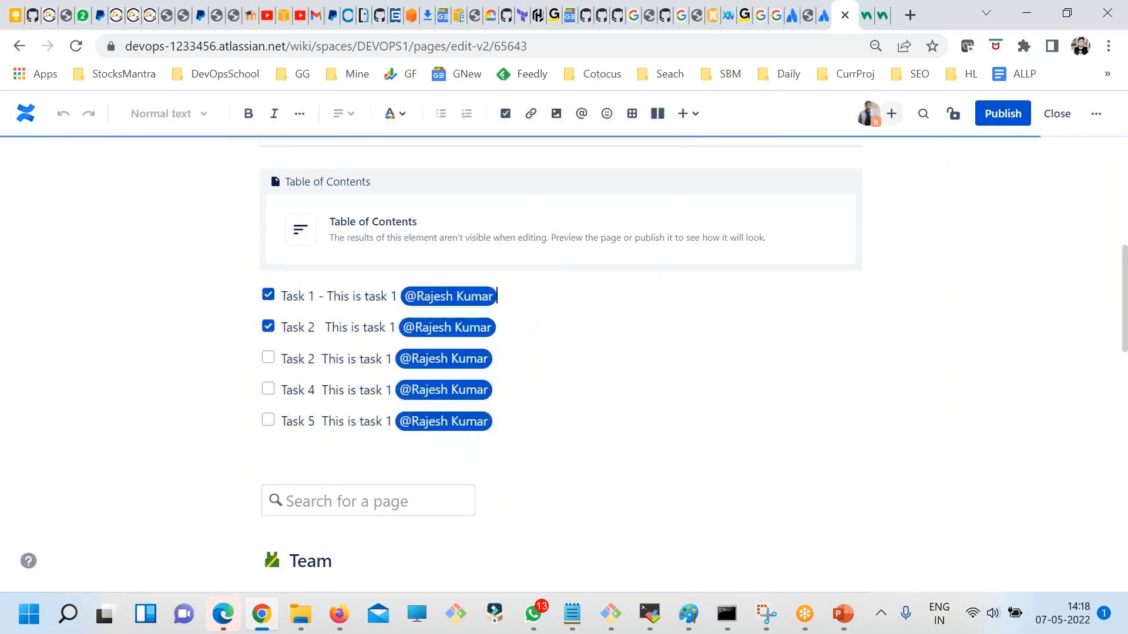
Search the elements that can be inserted after the first task for jira and github, and review the suggested GitHub apps
{"action": "left_click", "coordinate": [509, 297]}
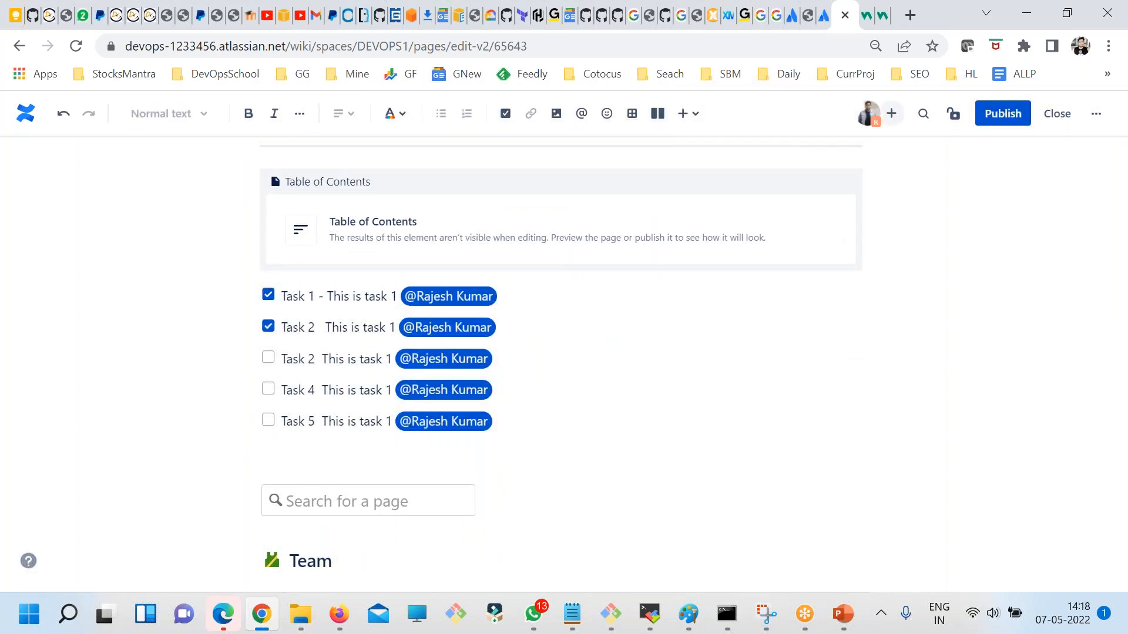
{"action": "left_click", "coordinate": [690, 113]}
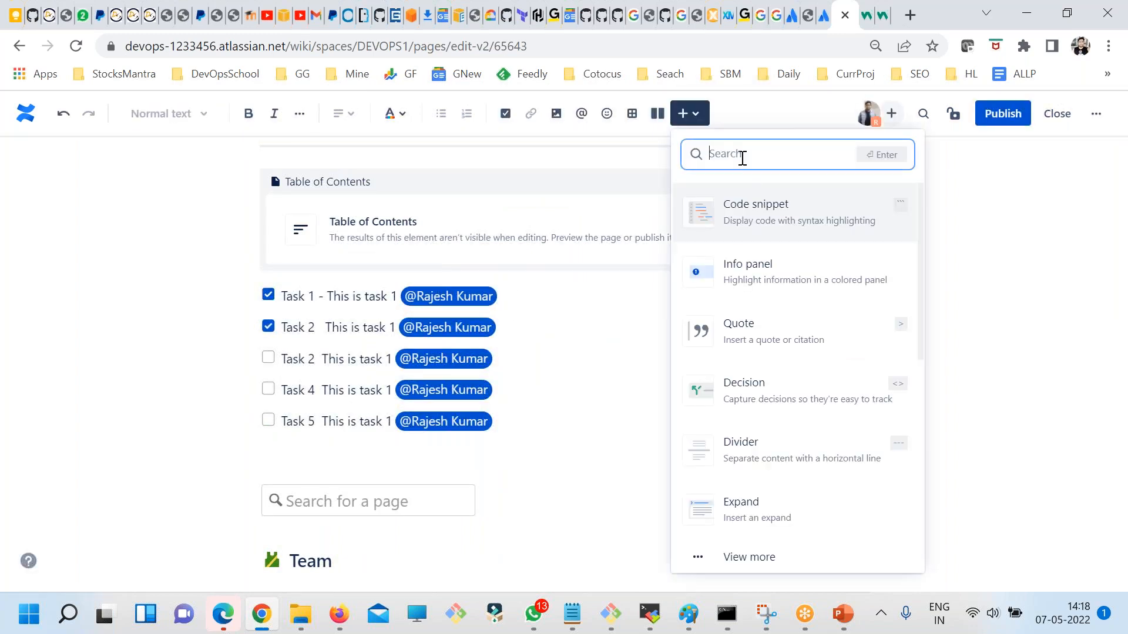
{"action": "type", "text": "jira"}
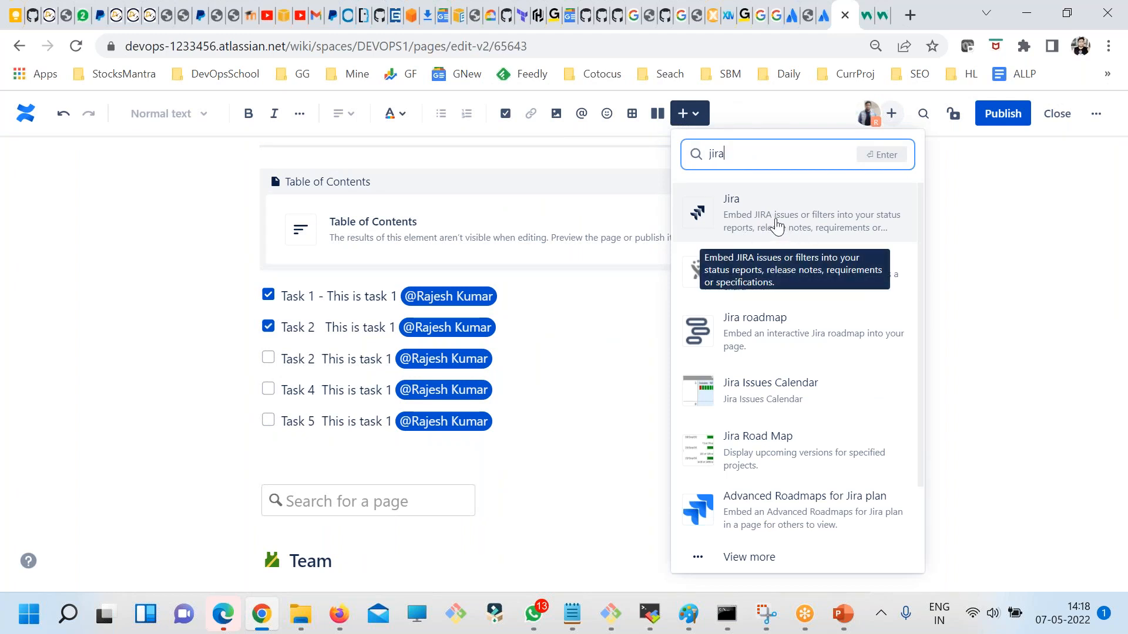
{"action": "key", "text": "ctrl+a"}
{"action": "type", "text": "github"}
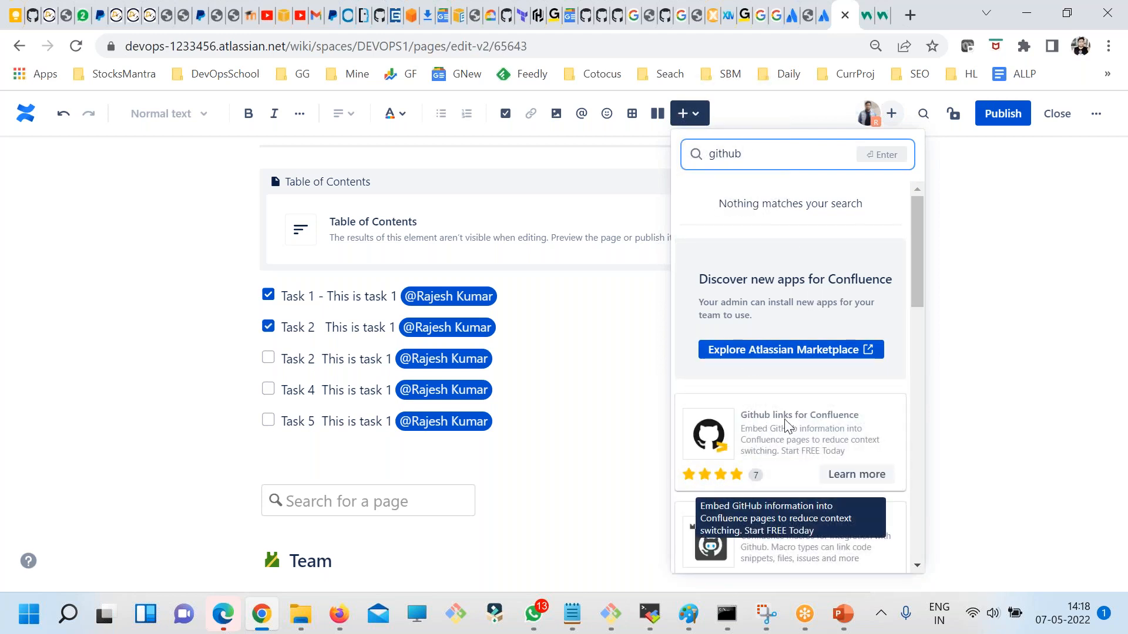
{"action": "scroll", "coordinate": [787, 424], "scroll_direction": "down", "scroll_amount": 2}
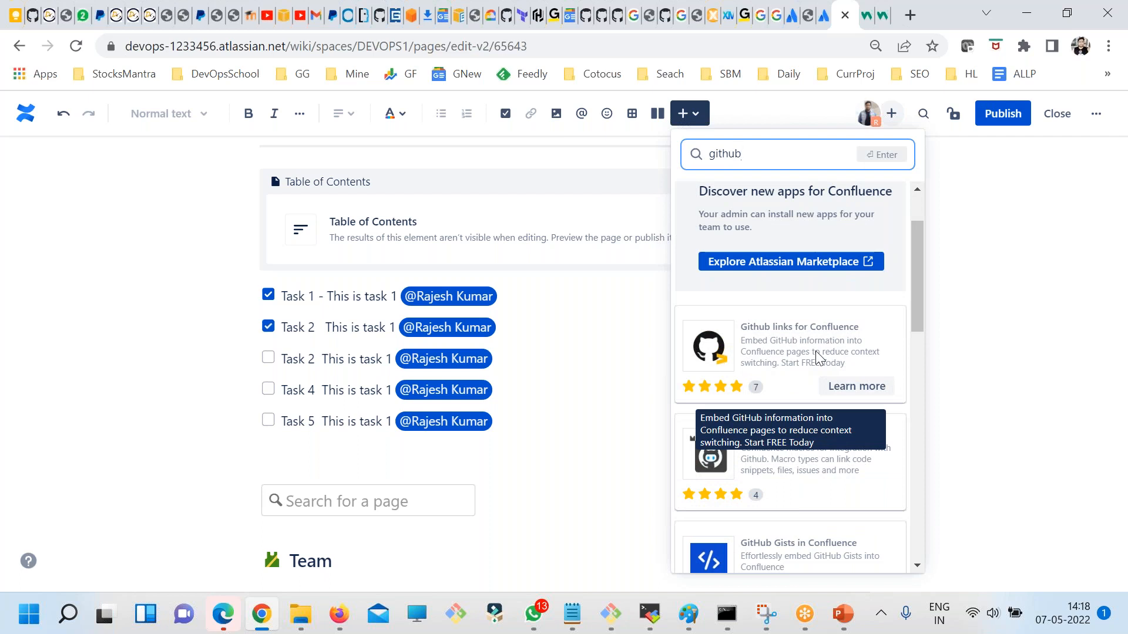
{"action": "left_click", "coordinate": [567, 302]}
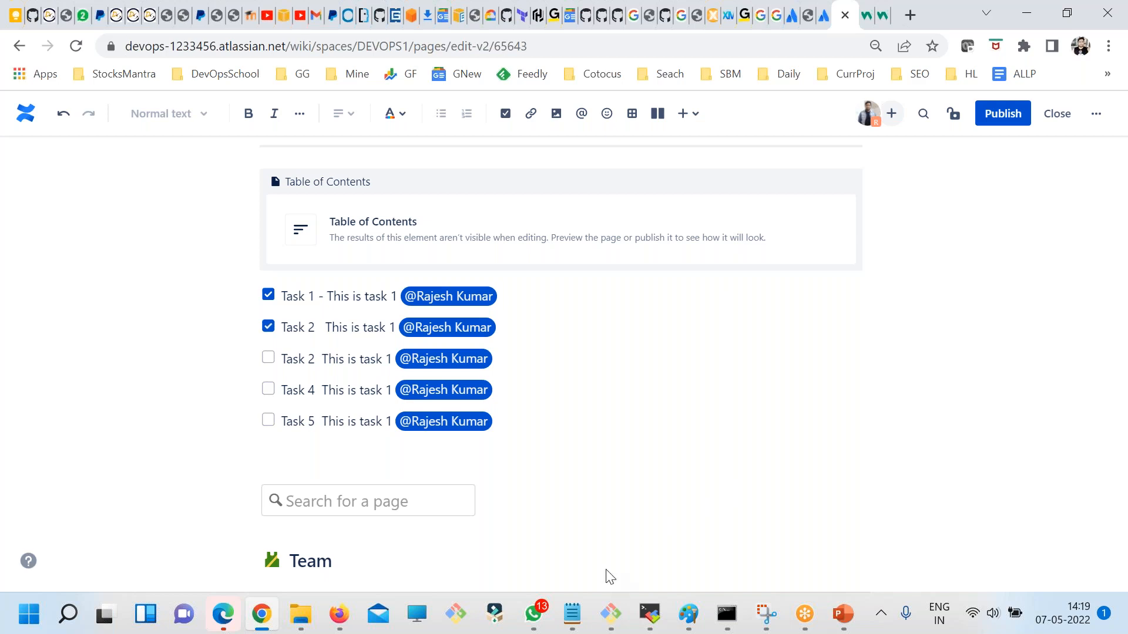
{"action": "left_click", "coordinate": [581, 365]}
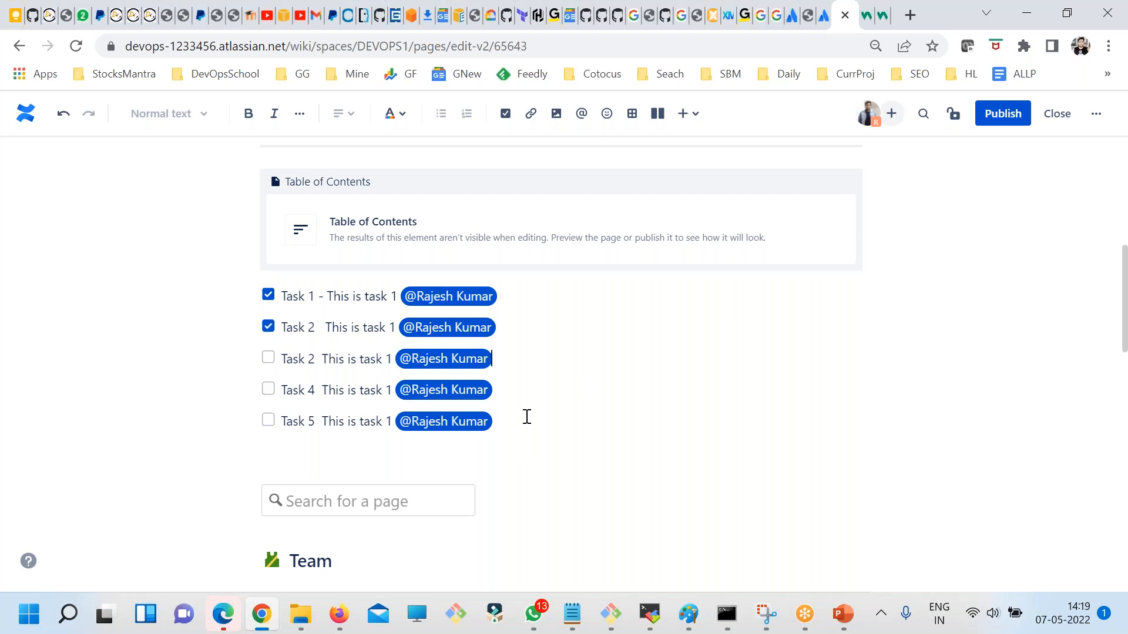
Switch to the fdsfsdf.txt notes in Notepad, add a divider line of equals signs after the last question and save
{"action": "left_click", "coordinate": [661, 14]}
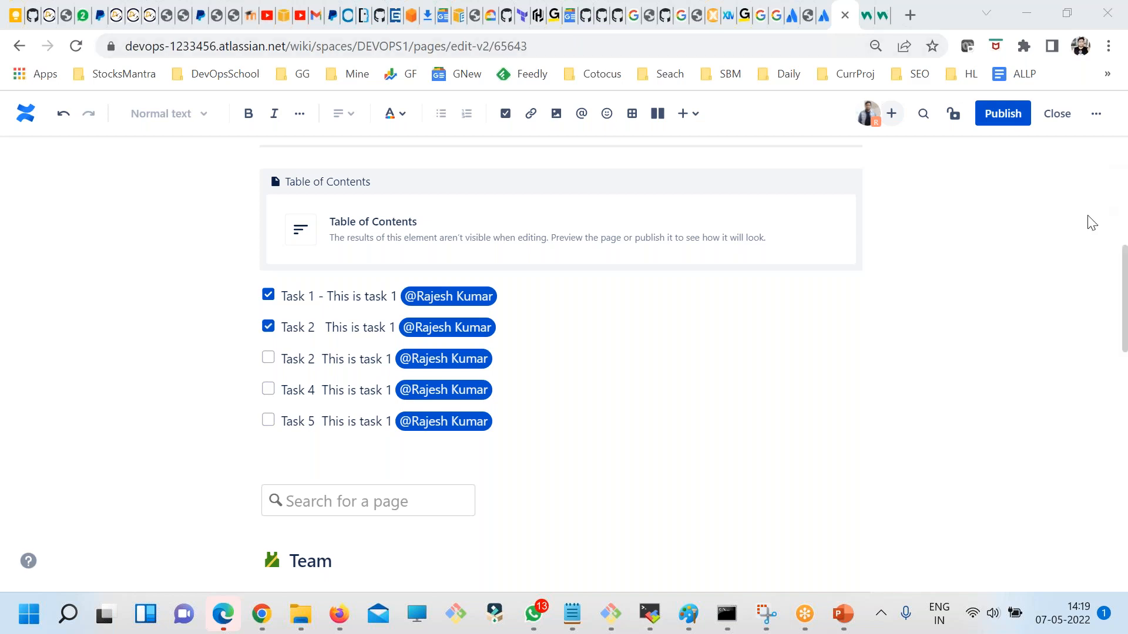
{"action": "mouse_move", "coordinate": [586, 618]}
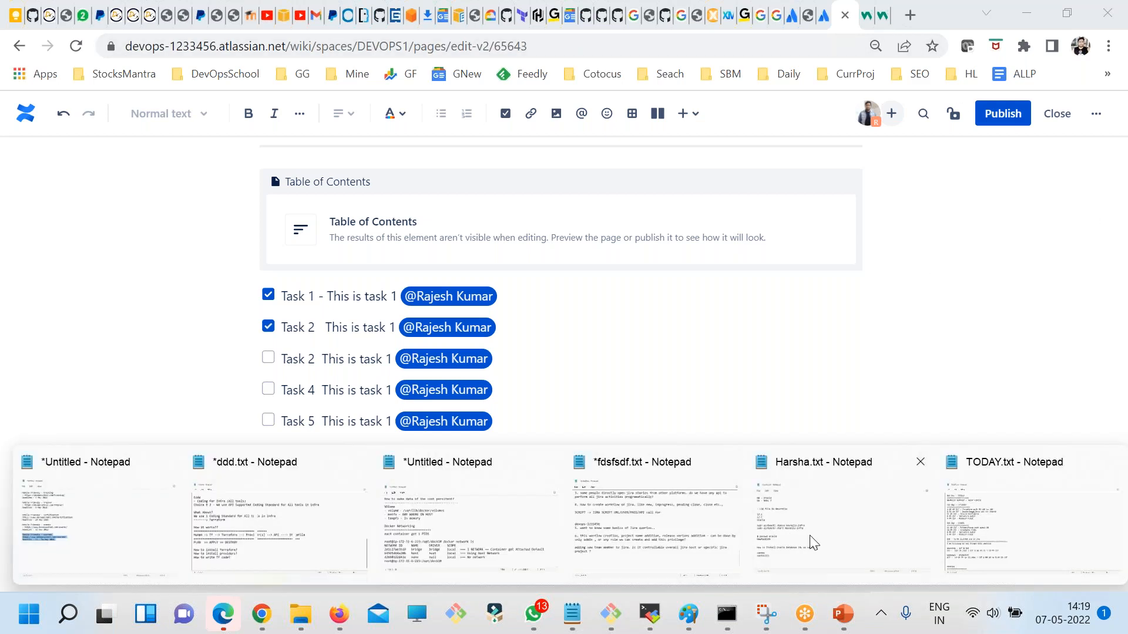
{"action": "left_click", "coordinate": [635, 524]}
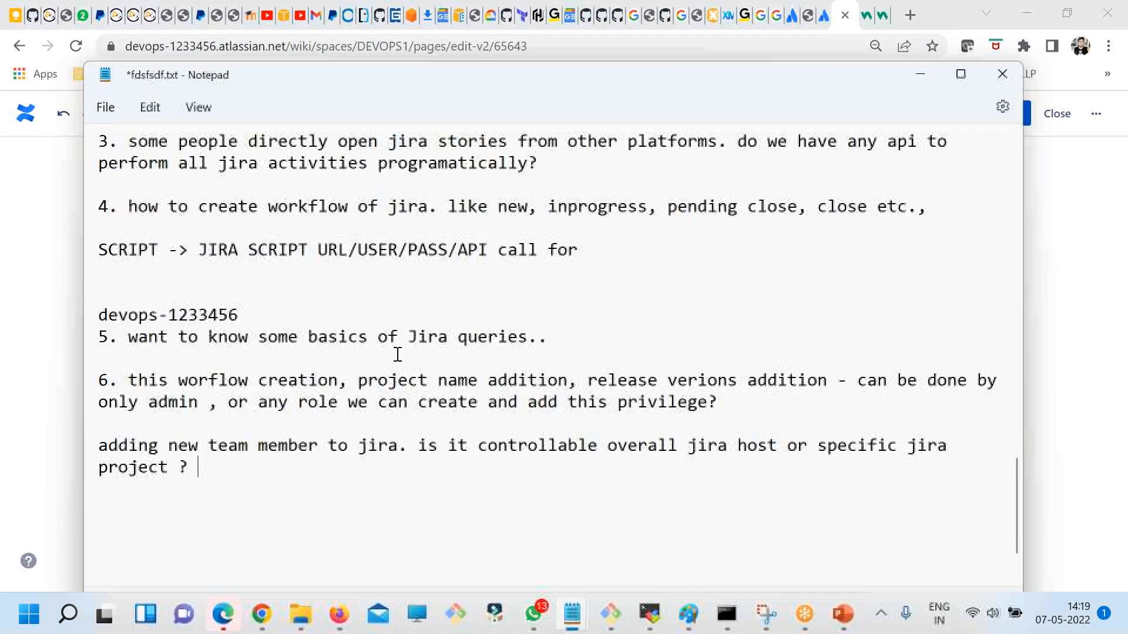
{"action": "scroll", "coordinate": [334, 394], "scroll_direction": "down", "scroll_amount": 2}
{"action": "left_click", "coordinate": [303, 411]}
{"action": "type", "text": "==========================="}
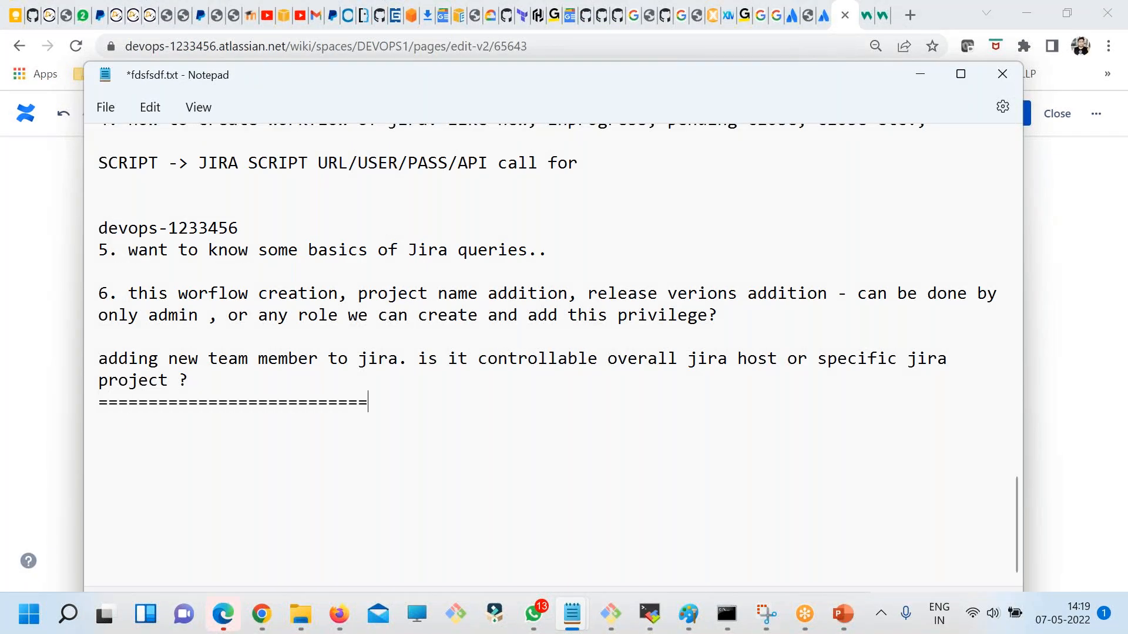
{"action": "key", "text": "Return"}
{"action": "key", "text": "ctrl+s"}
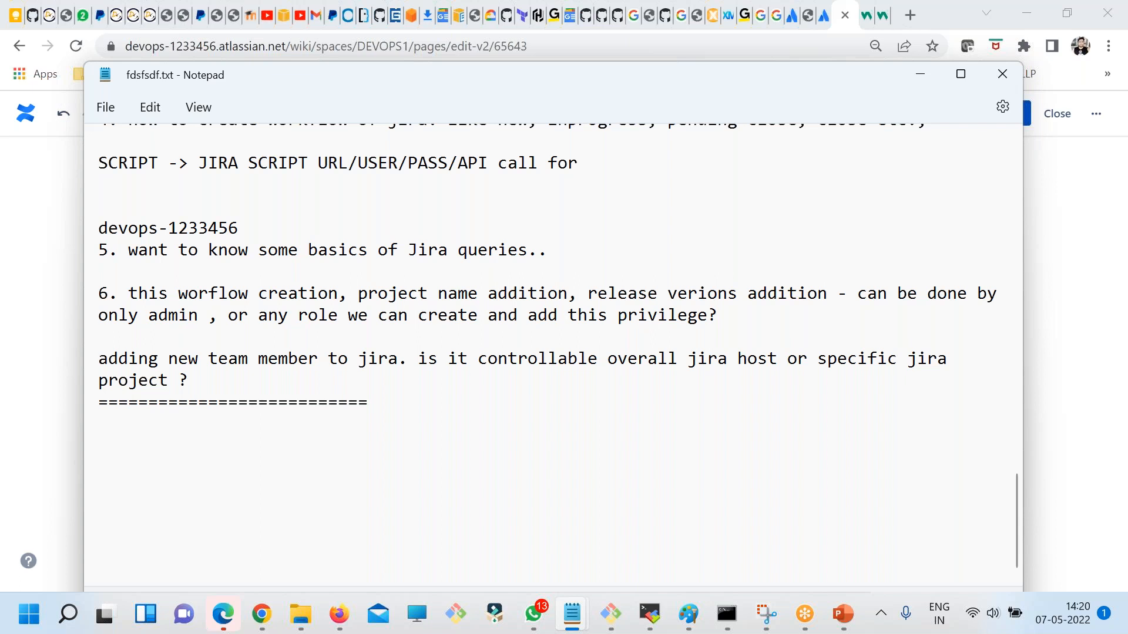
Add the heading "Conf Vs Github" directly below the equals-sign divider
{"action": "left_click", "coordinate": [424, 416]}
{"action": "key", "text": "Return"}
{"action": "key", "text": "Return"}
{"action": "key", "text": "ctrl+s"}
{"action": "key", "text": "BackSpace"}
{"action": "key", "text": "BackSpace"}
{"action": "type", "text": "Conf  "}
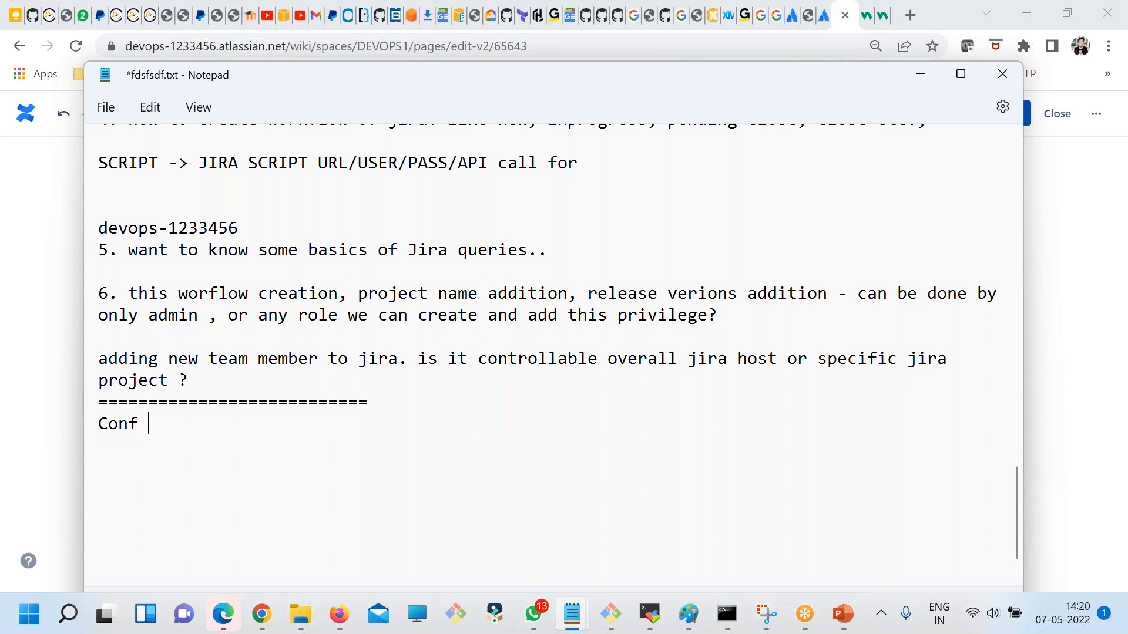
{"action": "type", "text": "Vs Github"}
{"action": "double_click", "coordinate": [215, 420]}
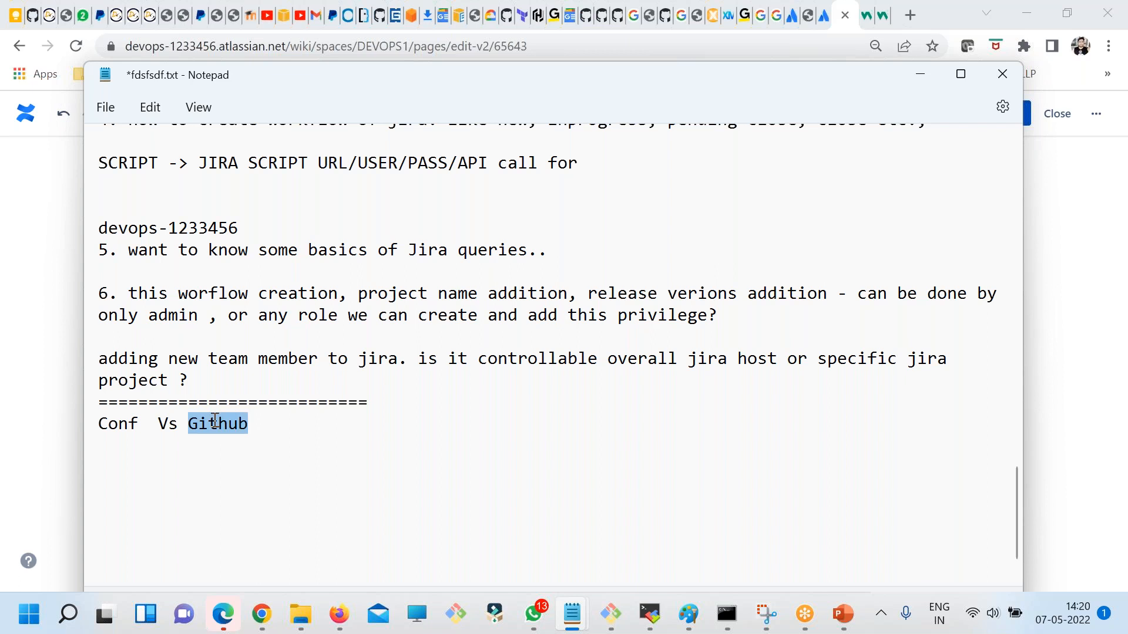
Leave a blank line below the Conf Vs Github heading and add a dashed separator line
{"action": "left_click", "coordinate": [245, 422]}
{"action": "key", "text": "Return"}
{"action": "key", "text": "Return"}
{"action": "type", "text": "------------------"}
{"action": "key", "text": "Return"}
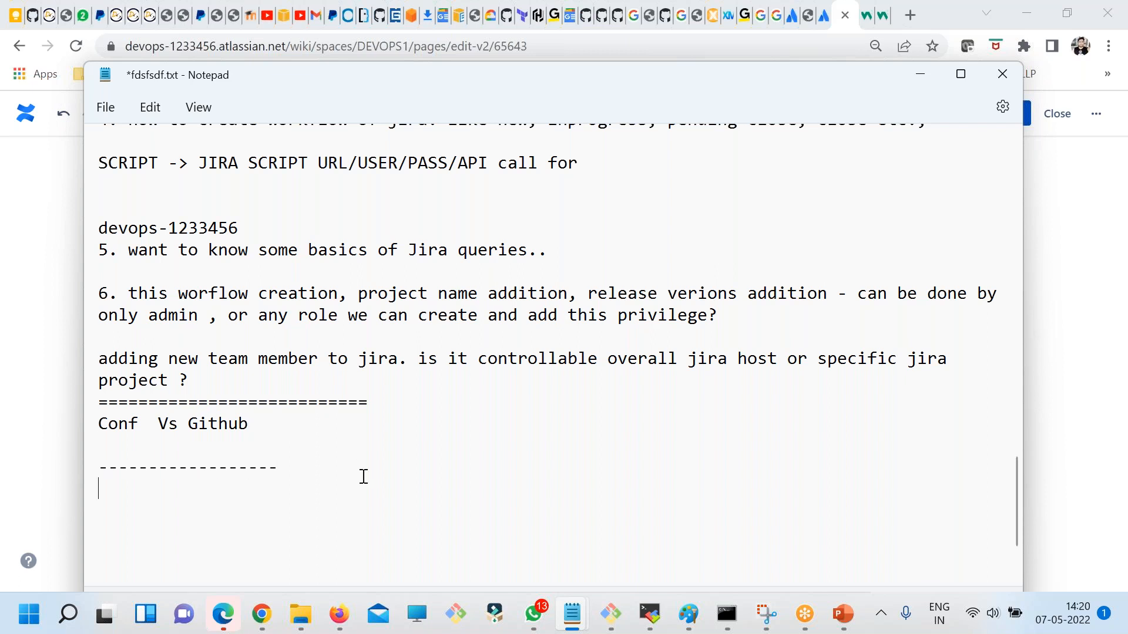
{"action": "scroll", "coordinate": [364, 477], "scroll_direction": "down", "scroll_amount": 1}
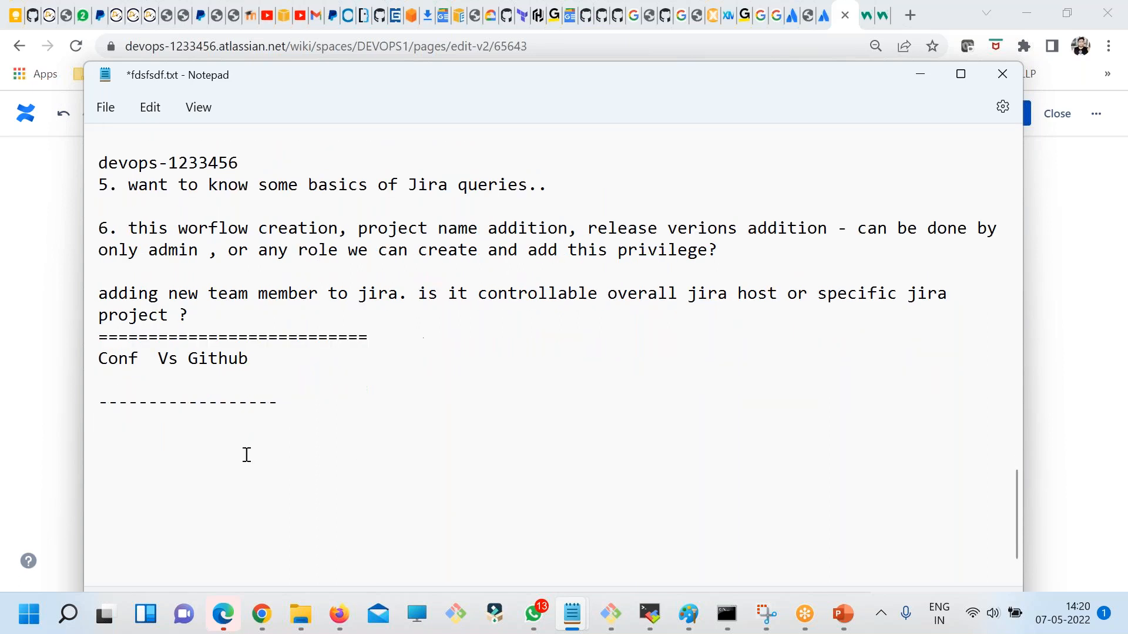
Write "DevOps" below the dashed separator and list Software Engineer and DevOps Engineer under it with "------->" arrows
{"action": "type", "text": "DevOps"}
{"action": "key", "text": "Return"}
{"action": "type", "text": "-------> Softw"}
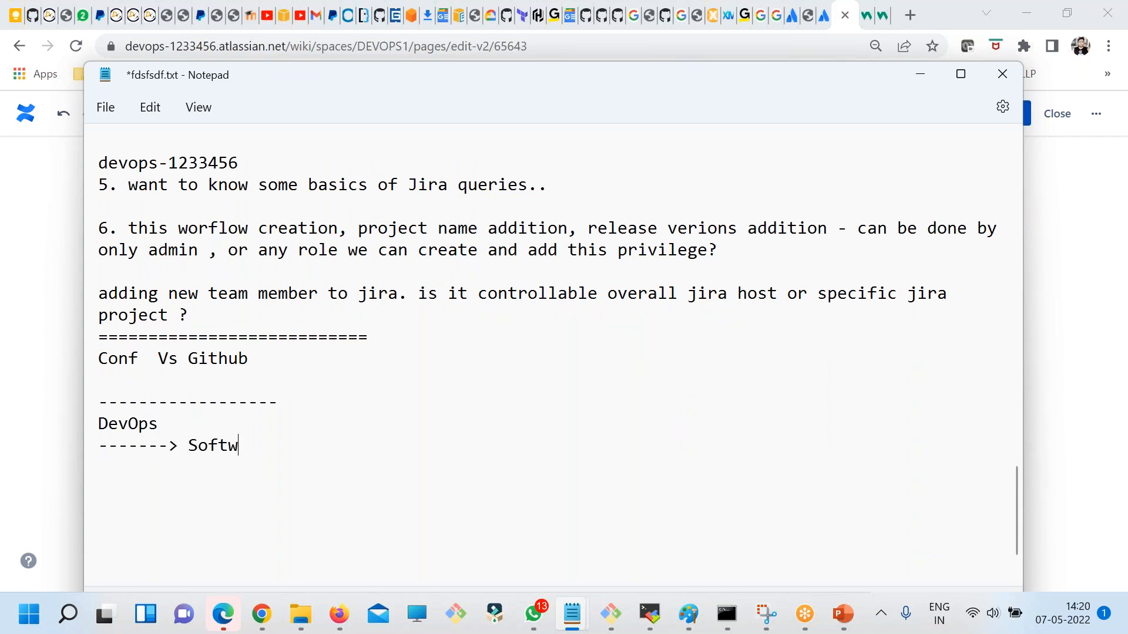
{"action": "type", "text": "are Engineer"}
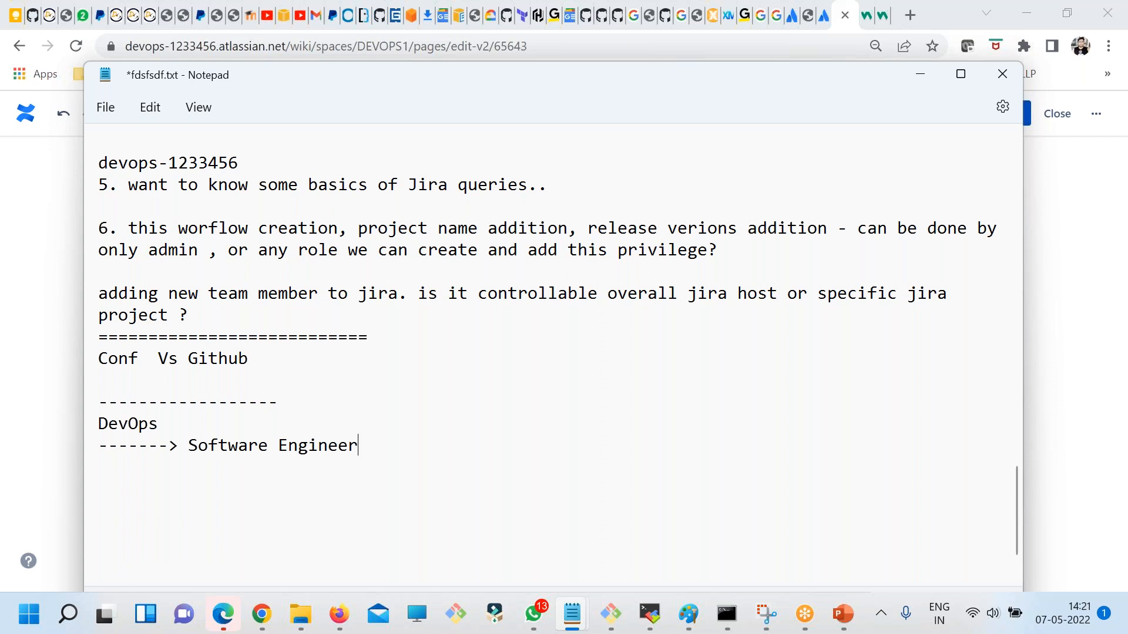
{"action": "key", "text": "Return"}
{"action": "type", "text": "-------> DevOps Engineer"}
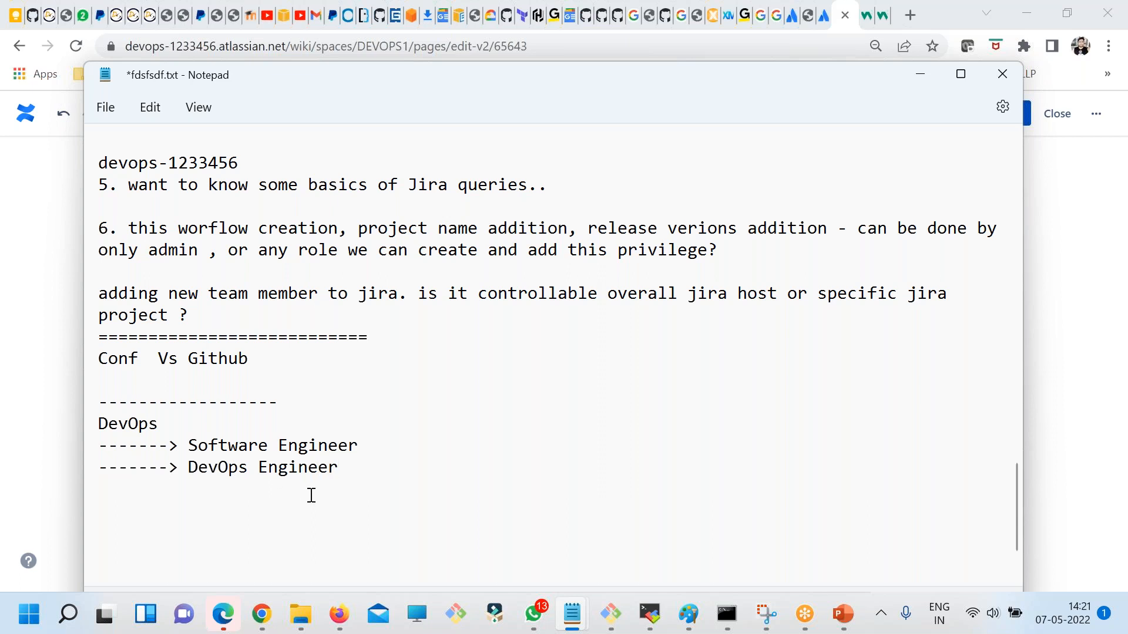
Append "- Software" to the Software Engineer line and "- DevOps" to the DevOps Engineer line
{"action": "left_click", "coordinate": [360, 446]}
{"action": "key", "text": "ctrl+shift+Left"}
{"action": "key", "text": "ctrl+shift+Left"}
{"action": "left_click", "coordinate": [365, 441]}
{"action": "type", "text": "- Software"}
{"action": "key", "text": "Down"}
{"action": "type", "text": "- DevOps"}
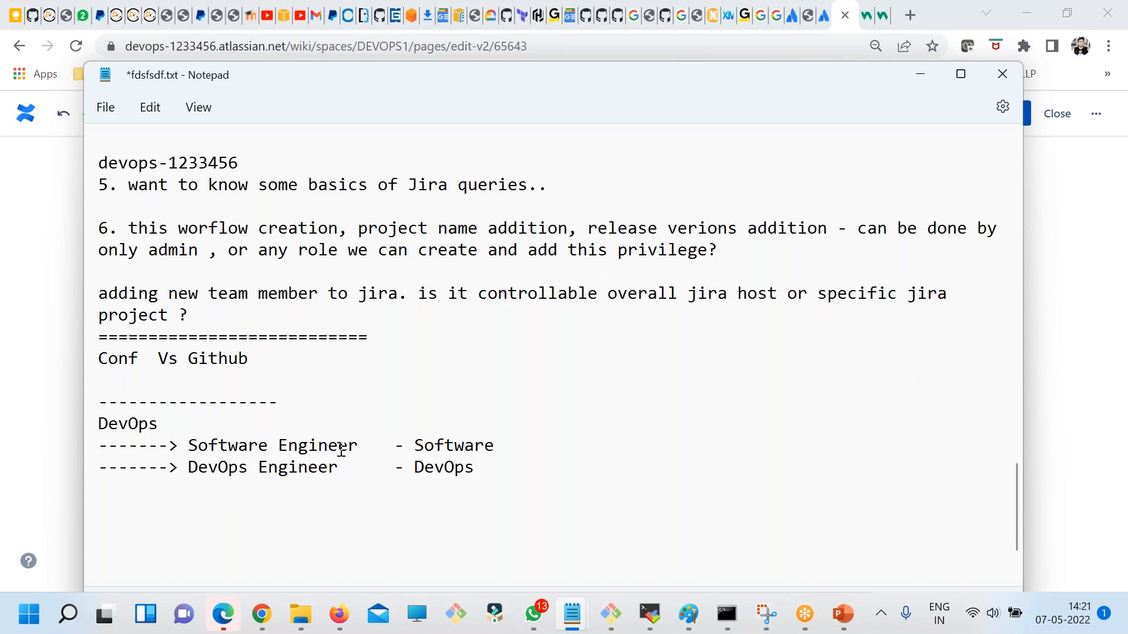
Underline the Conf Vs Github heading with a dashed line and leave blank space beneath it for notes
{"action": "left_click", "coordinate": [272, 363]}
{"action": "key", "text": "Return"}
{"action": "type", "text": "----------------------------"}
{"action": "key", "text": "Return"}
{"action": "key", "text": "Return"}
Above the equals-sign line over the Conf Vs Github heading, write "Knowledge mgmt ---Enterprise -- 100s --- Certainer...100 Feature"
{"action": "key", "text": "Up"}
{"action": "key", "text": "Up"}
{"action": "key", "text": "Down"}
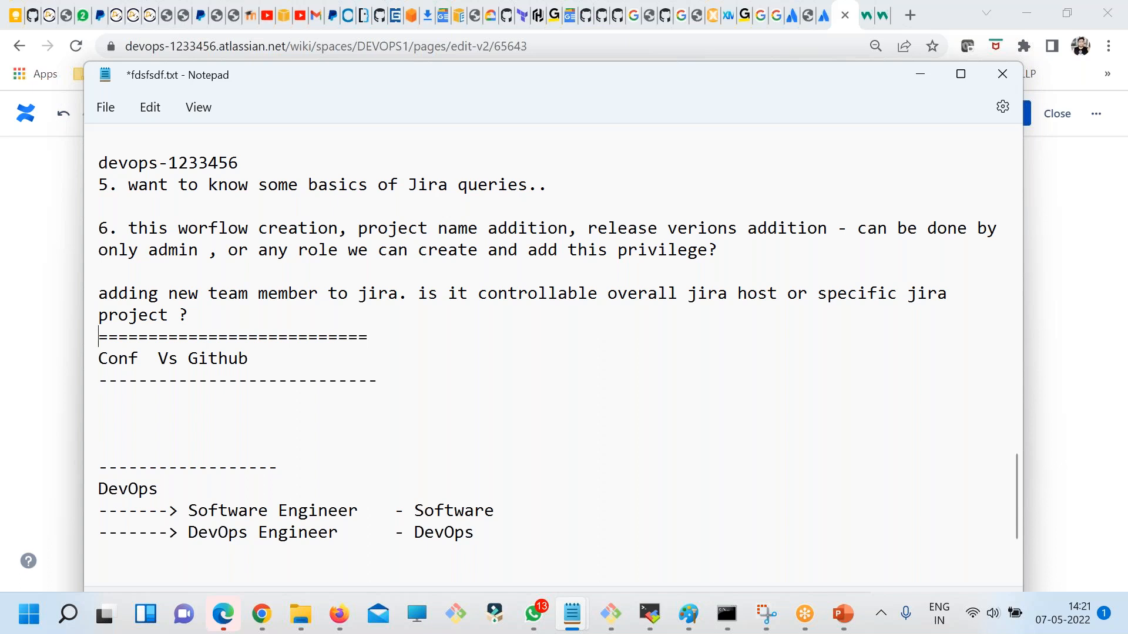
{"action": "key", "text": "Return"}
{"action": "key", "text": "Up"}
{"action": "key", "text": "Return"}
{"action": "type", "text": "Knowl"}
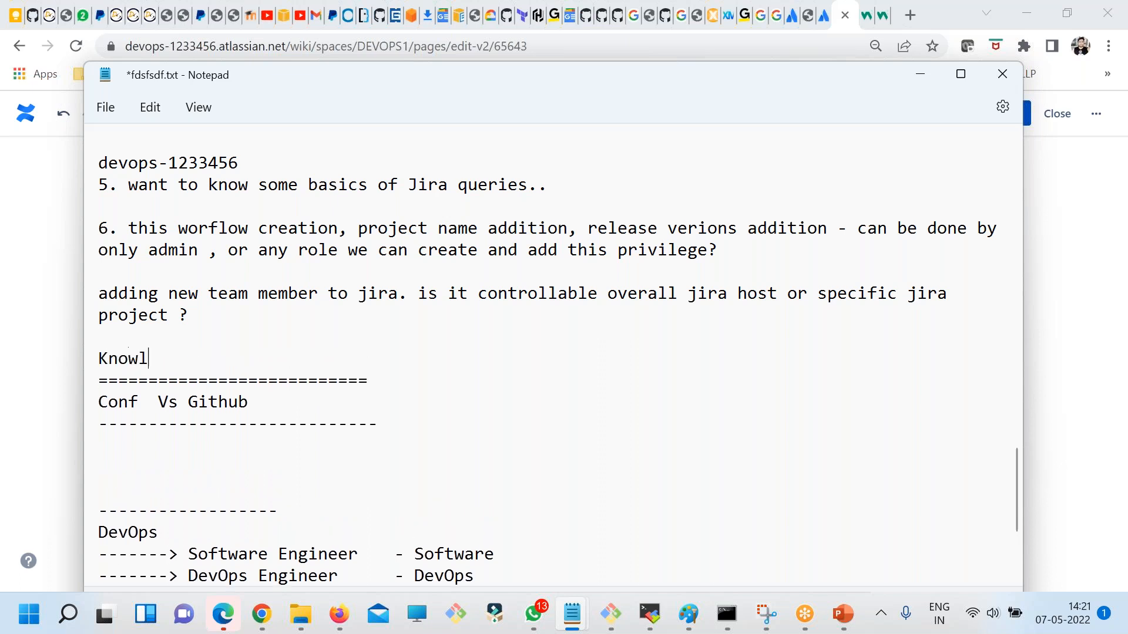
{"action": "type", "text": "edge mgmt "}
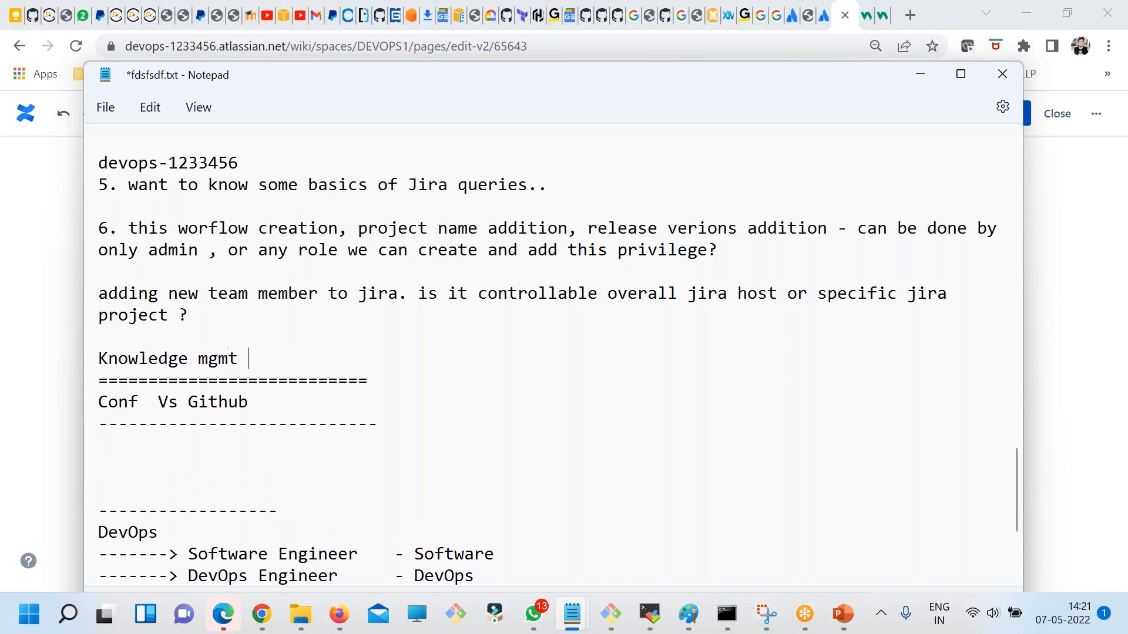
{"action": "type", "text": "---Enterprise -- 100s --- Certaine"}
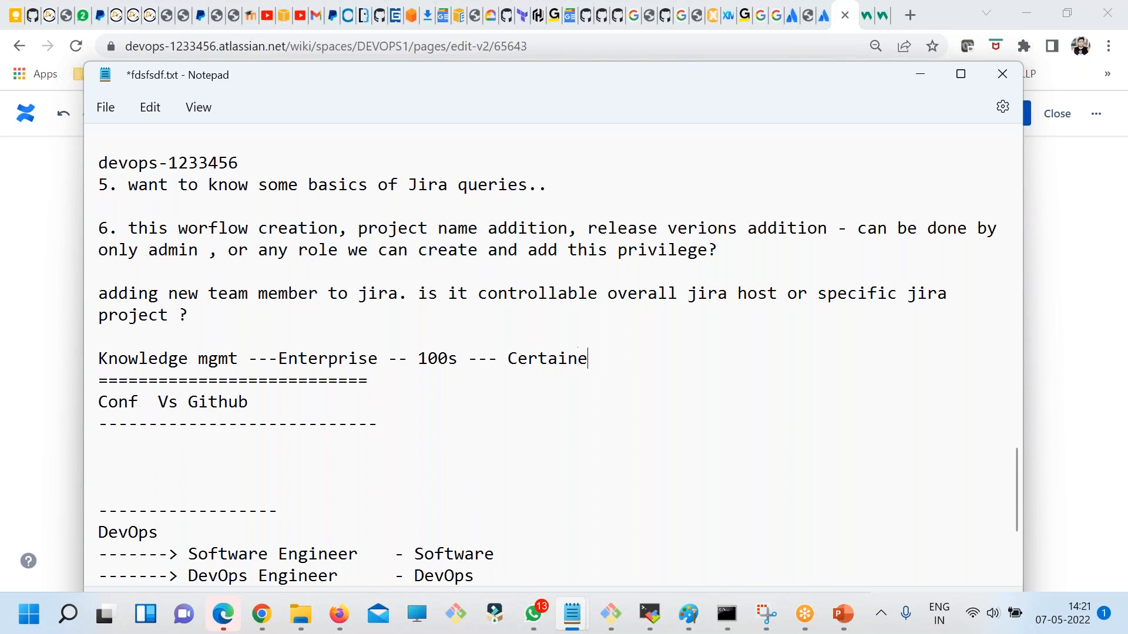
{"action": "type", "text": "r....100 Feature"}
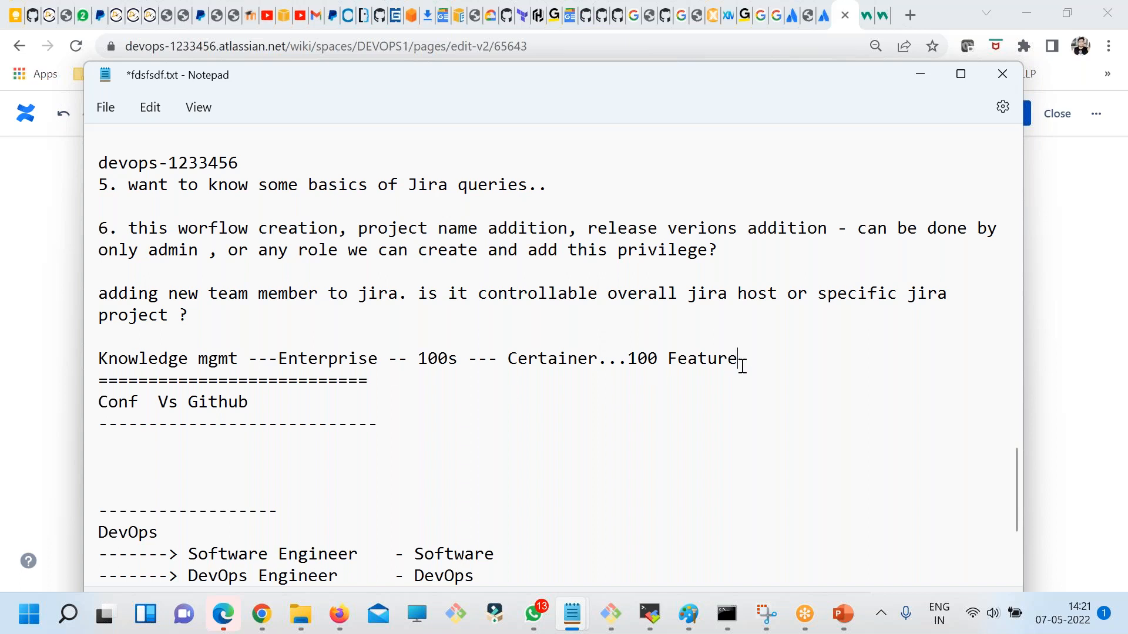
Append "== Conf" to the end of the Knowledge mgmt line
{"action": "left_click_drag", "start_coordinate": [118, 359], "coordinate": [932, 352]}
{"action": "left_click_drag", "start_coordinate": [855, 353], "coordinate": [70, 348]}
{"action": "left_click_drag", "start_coordinate": [134, 411], "coordinate": [83, 396]}
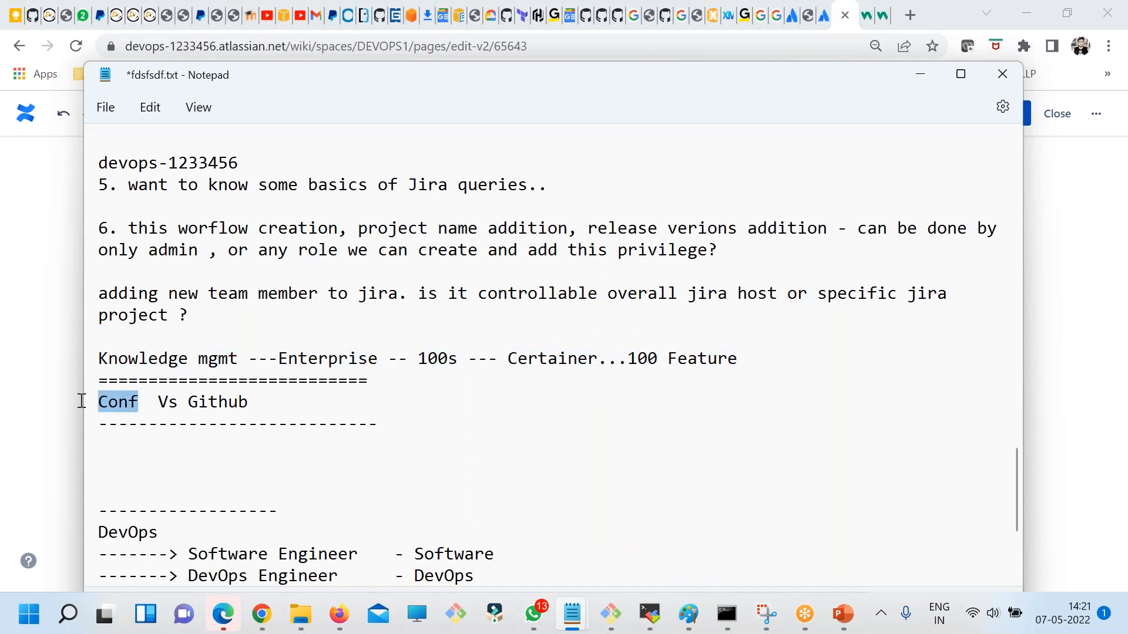
{"action": "left_click", "coordinate": [758, 359]}
{"action": "type", "text": "== Conf"}
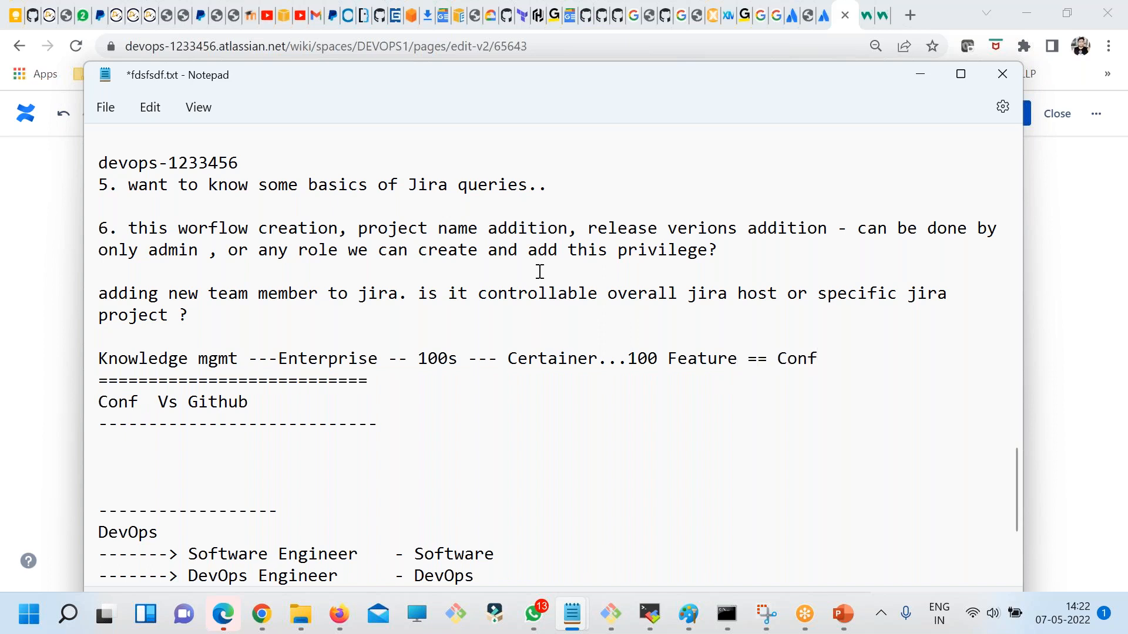
Extend the Conf Vs Github heading with "wiki" so it reads "Conf Vs Github wiki"
{"action": "double_click", "coordinate": [220, 405]}
{"action": "left_click", "coordinate": [260, 406]}
{"action": "type", "text": "wiki"}
{"action": "left_click_drag", "start_coordinate": [316, 406], "coordinate": [188, 402]}
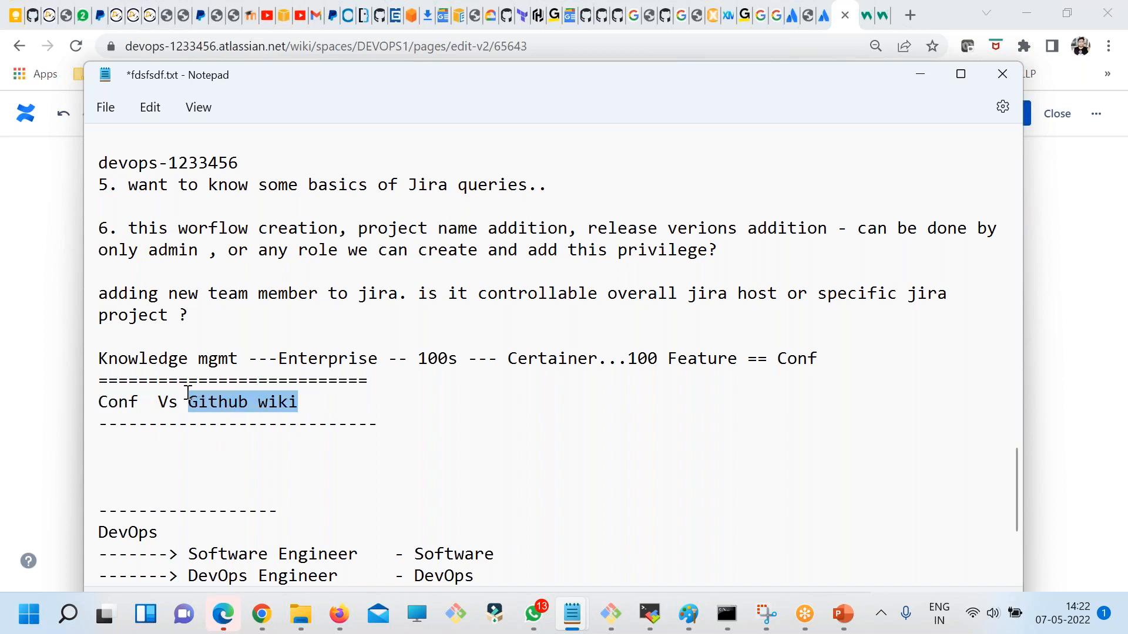
Examine the Conf and Github wiki terms in the heading against the Enterprise note in the line above
{"action": "left_click", "coordinate": [288, 427]}
{"action": "left_click_drag", "start_coordinate": [310, 408], "coordinate": [191, 403]}
{"action": "left_click_drag", "start_coordinate": [138, 406], "coordinate": [94, 401]}
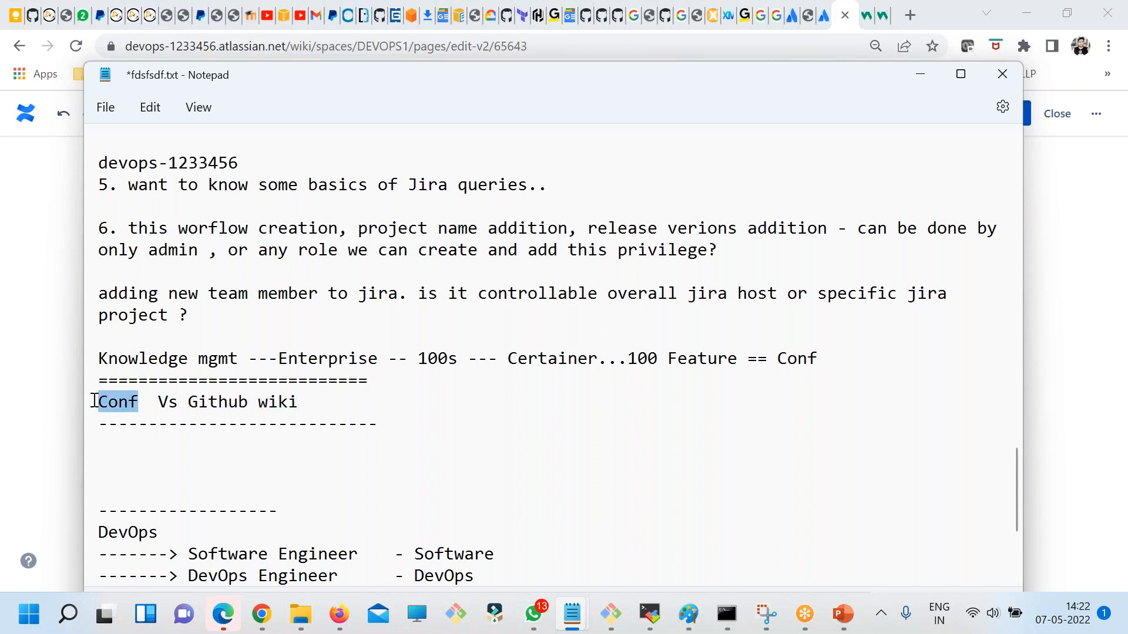
{"action": "left_click", "coordinate": [138, 423]}
{"action": "left_click_drag", "start_coordinate": [302, 403], "coordinate": [188, 406]}
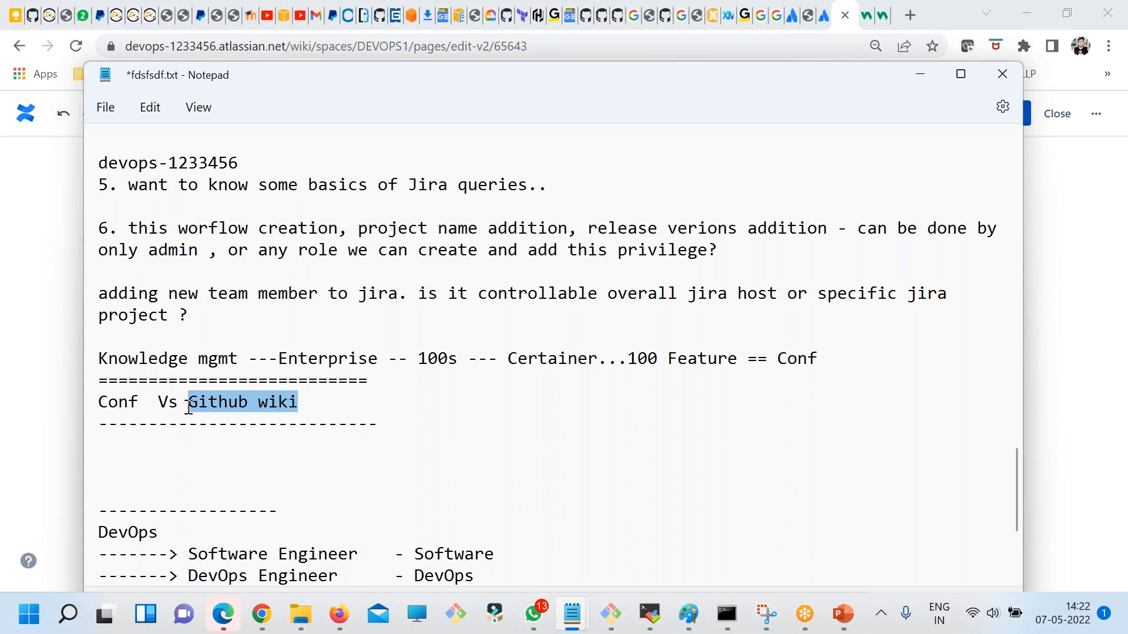
{"action": "left_click", "coordinate": [273, 421]}
{"action": "left_click_drag", "start_coordinate": [320, 402], "coordinate": [186, 404]}
{"action": "left_click", "coordinate": [246, 417]}
{"action": "left_click_drag", "start_coordinate": [297, 403], "coordinate": [94, 404]}
{"action": "left_click_drag", "start_coordinate": [377, 360], "coordinate": [277, 359]}
{"action": "left_click", "coordinate": [308, 380]}
{"action": "left_click_drag", "start_coordinate": [298, 403], "coordinate": [189, 403]}
{"action": "left_click_drag", "start_coordinate": [160, 403], "coordinate": [108, 403]}
Insert a space before "Enterprise" in the Knowledge mgmt line and highlight that word
{"action": "left_click_drag", "start_coordinate": [379, 360], "coordinate": [284, 360]}
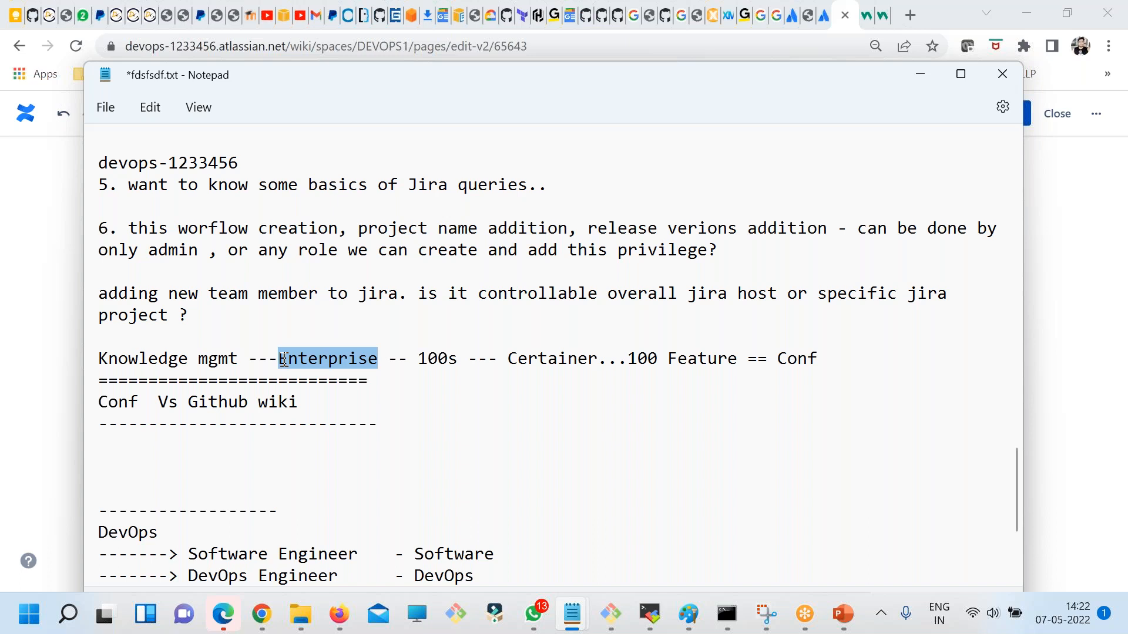
{"action": "left_click", "coordinate": [278, 359]}
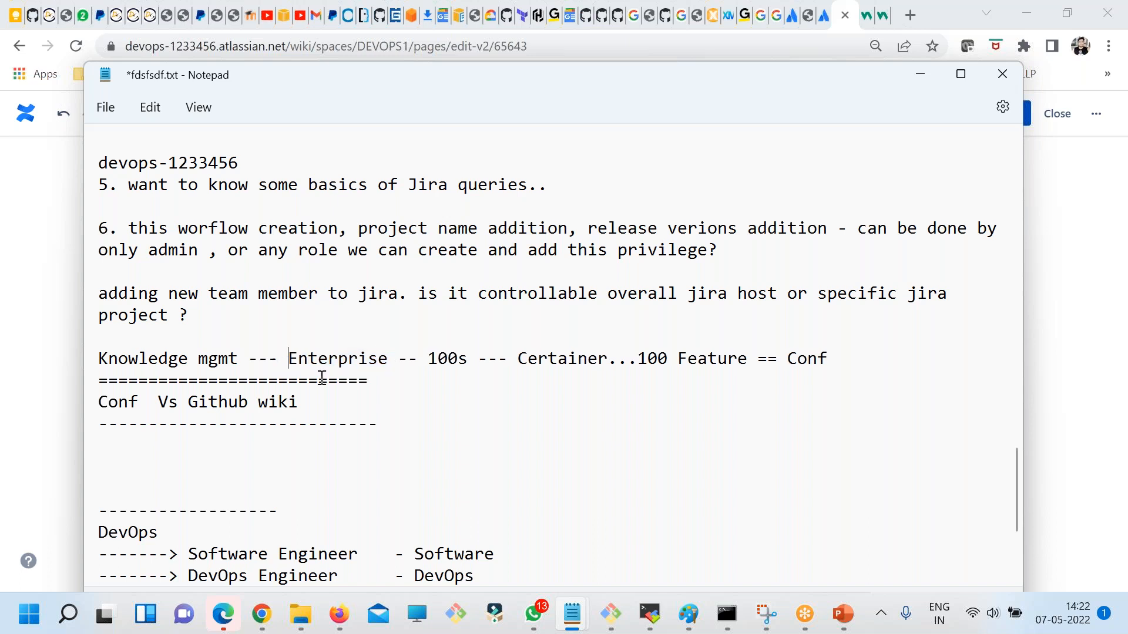
{"action": "double_click", "coordinate": [385, 359]}
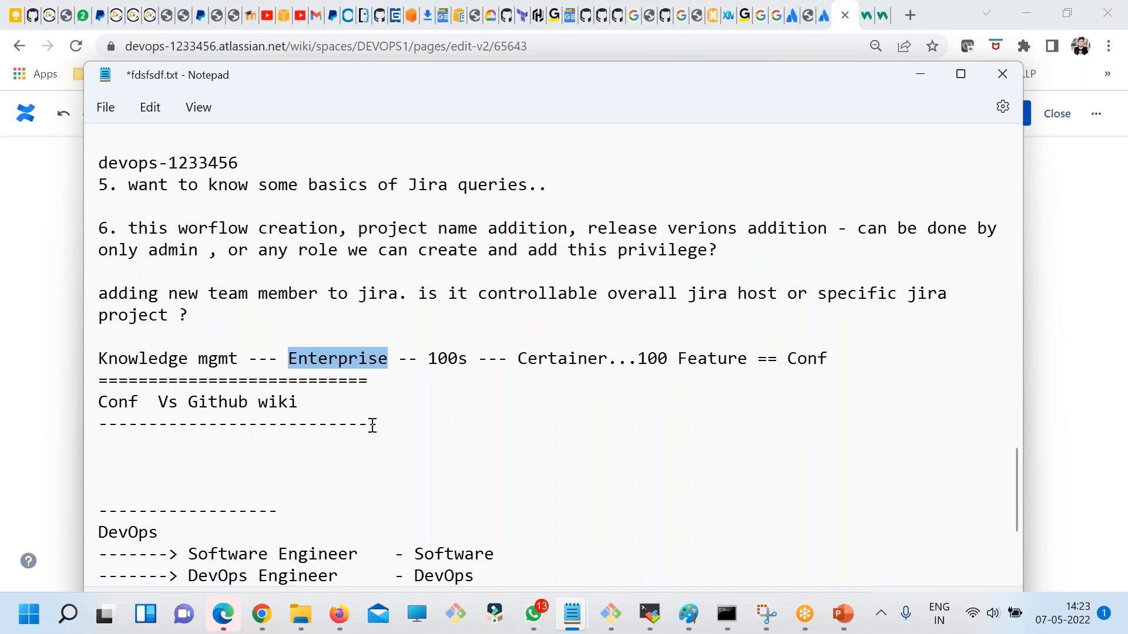
Review the 100 Feature and Knowledge mgmt notes, highlighting Conf and Github wiki in turn for comparison
{"action": "left_click_drag", "start_coordinate": [749, 359], "coordinate": [646, 360]}
{"action": "left_click_drag", "start_coordinate": [308, 420], "coordinate": [189, 400]}
{"action": "left_click", "coordinate": [233, 422]}
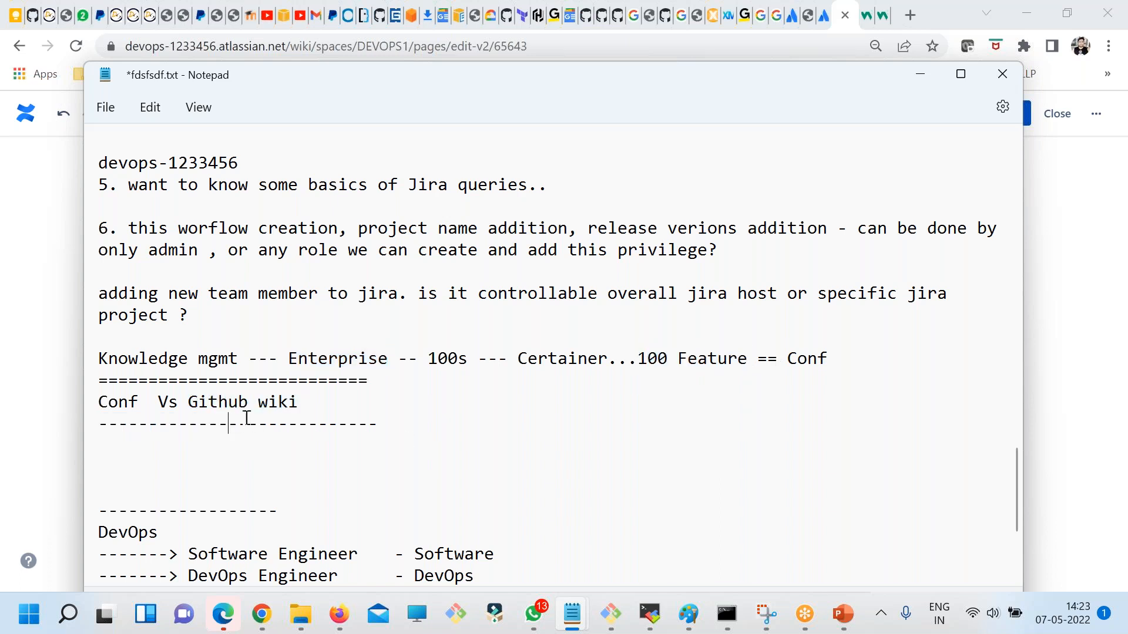
{"action": "left_click_drag", "start_coordinate": [247, 359], "coordinate": [84, 355]}
{"action": "left_click_drag", "start_coordinate": [139, 400], "coordinate": [92, 397]}
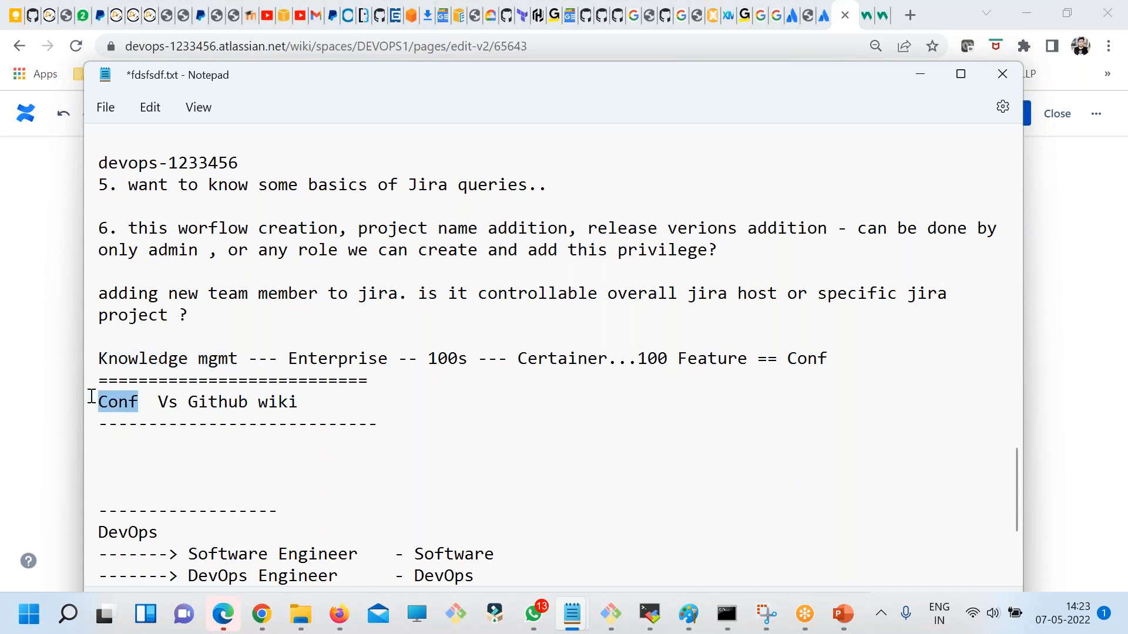
{"action": "mouse_move", "coordinate": [180, 398]}
{"action": "left_mouse_down"}
{"action": "mouse_move", "coordinate": [327, 403]}
{"action": "mouse_move", "coordinate": [196, 397]}
{"action": "left_mouse_up"}
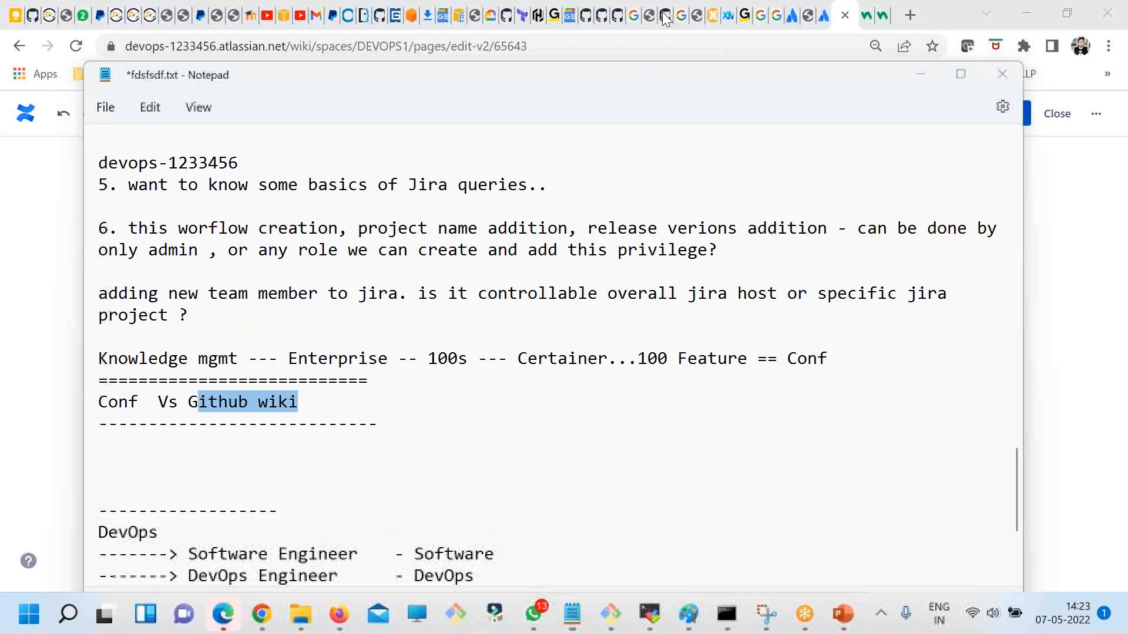
{"action": "left_click", "coordinate": [146, 403]}
{"action": "left_click_drag", "start_coordinate": [139, 404], "coordinate": [69, 397]}
{"action": "left_click", "coordinate": [337, 406]}
{"action": "left_click_drag", "start_coordinate": [301, 404], "coordinate": [187, 404]}
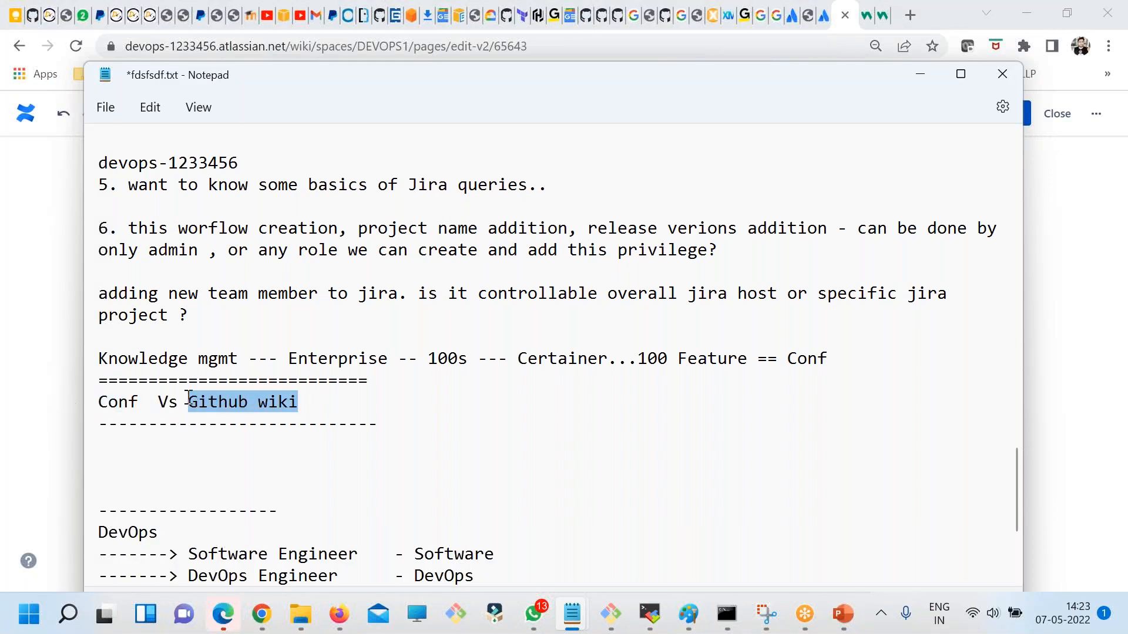
{"action": "left_click", "coordinate": [243, 446]}
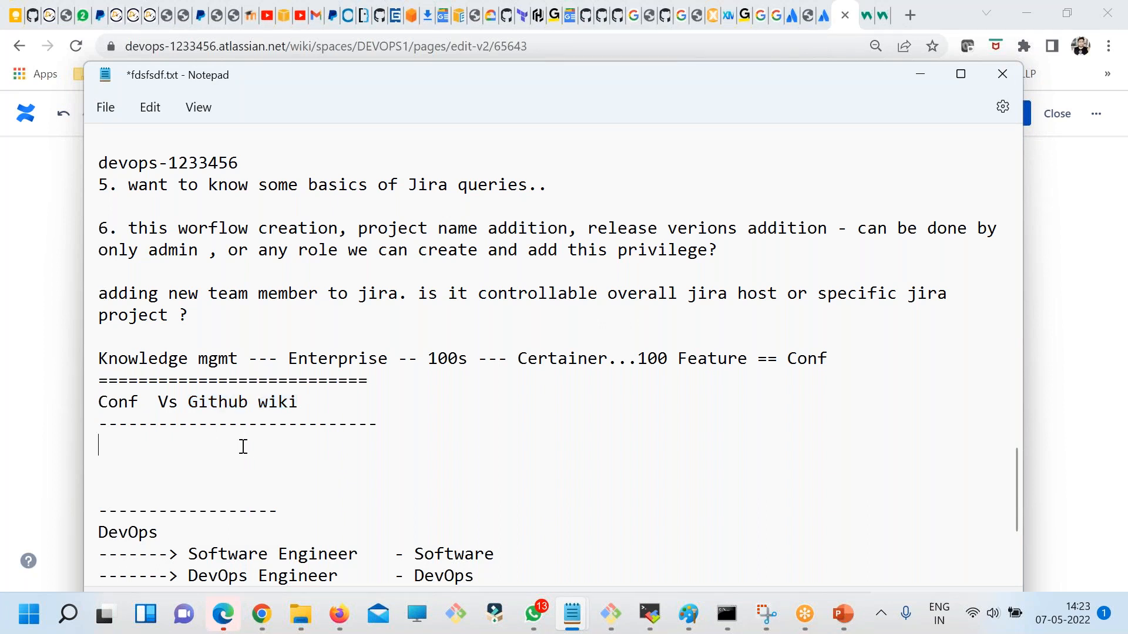
{"action": "left_click", "coordinate": [144, 396]}
{"action": "left_click_drag", "start_coordinate": [144, 396], "coordinate": [95, 399]}
{"action": "left_click", "coordinate": [151, 453]}
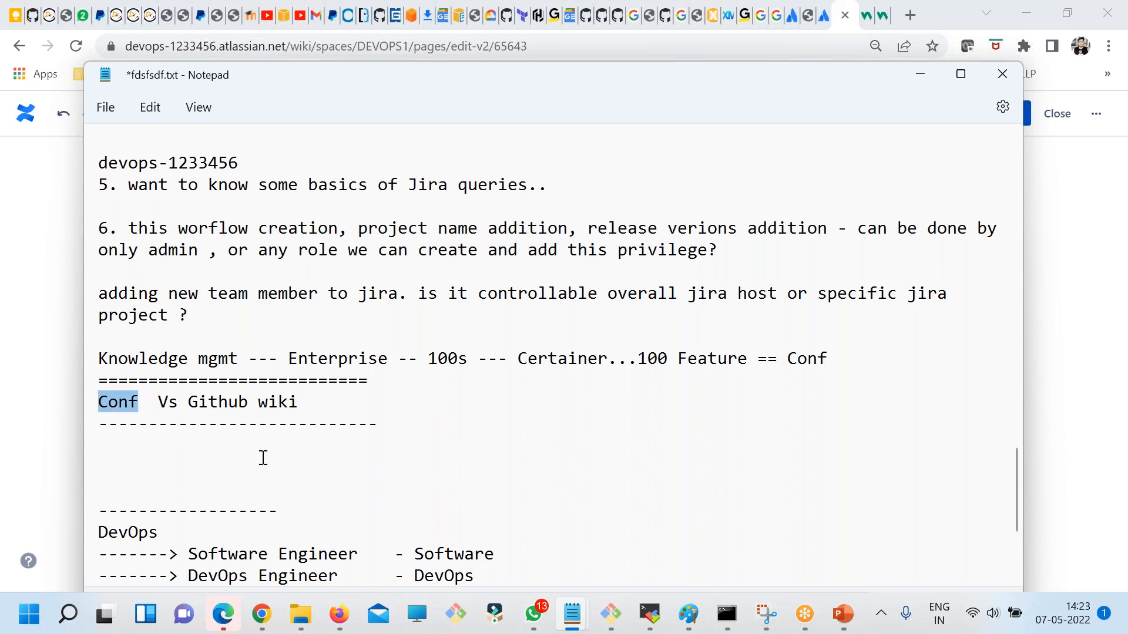
Review the whole block of notes from the Knowledge mgmt line down to the dashes under Conf Vs Github wiki
{"action": "left_click_drag", "start_coordinate": [403, 420], "coordinate": [76, 352]}
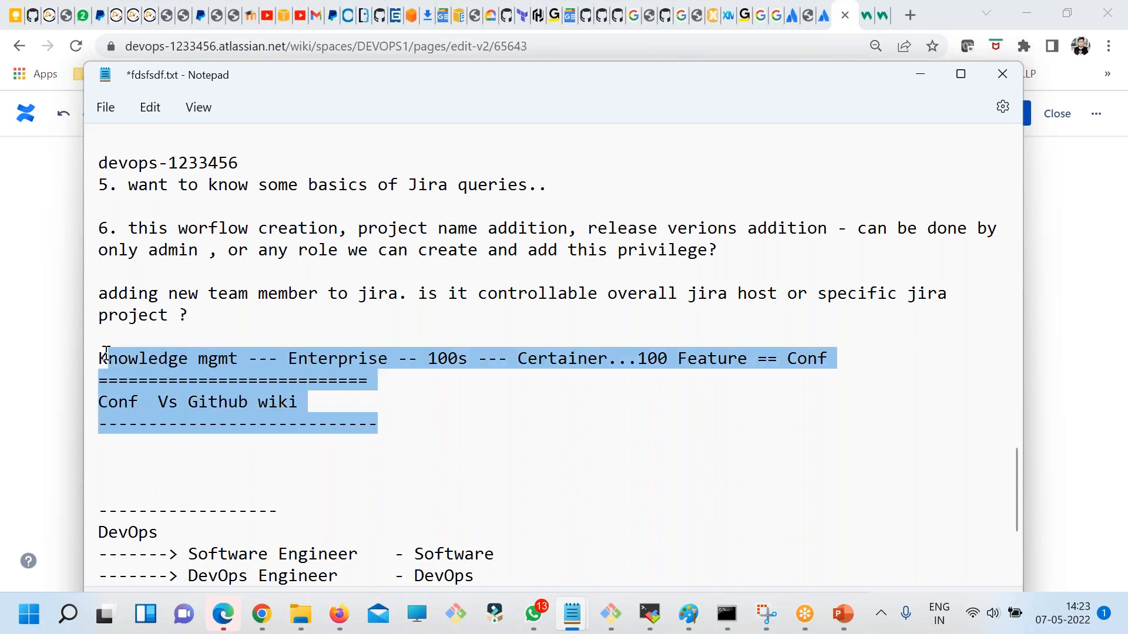
{"action": "left_click", "coordinate": [317, 423]}
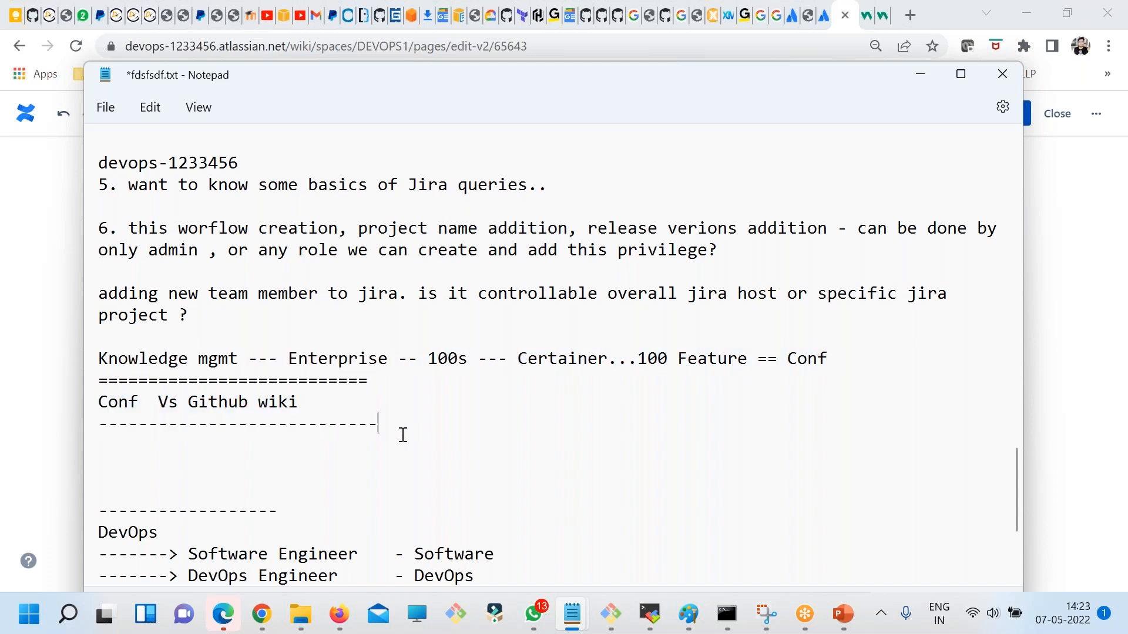
{"action": "left_click_drag", "start_coordinate": [400, 433], "coordinate": [105, 348]}
{"action": "left_click", "coordinate": [228, 378]}
{"action": "left_click", "coordinate": [709, 67]}
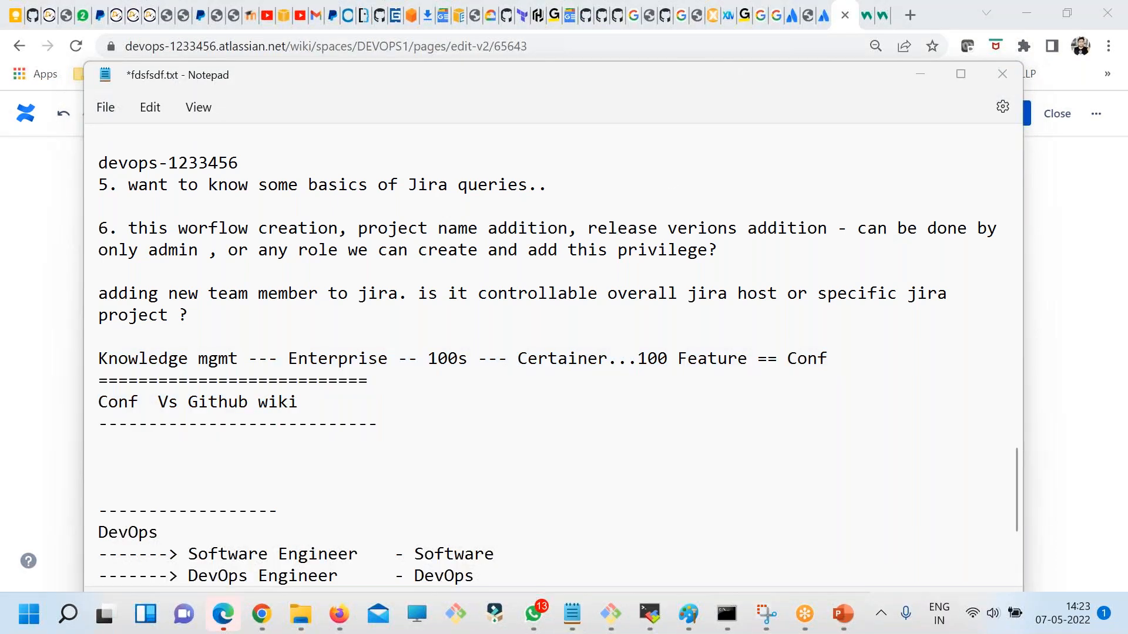
{"action": "left_click_drag", "start_coordinate": [498, 437], "coordinate": [190, 374]}
{"action": "left_click", "coordinate": [665, 15]}
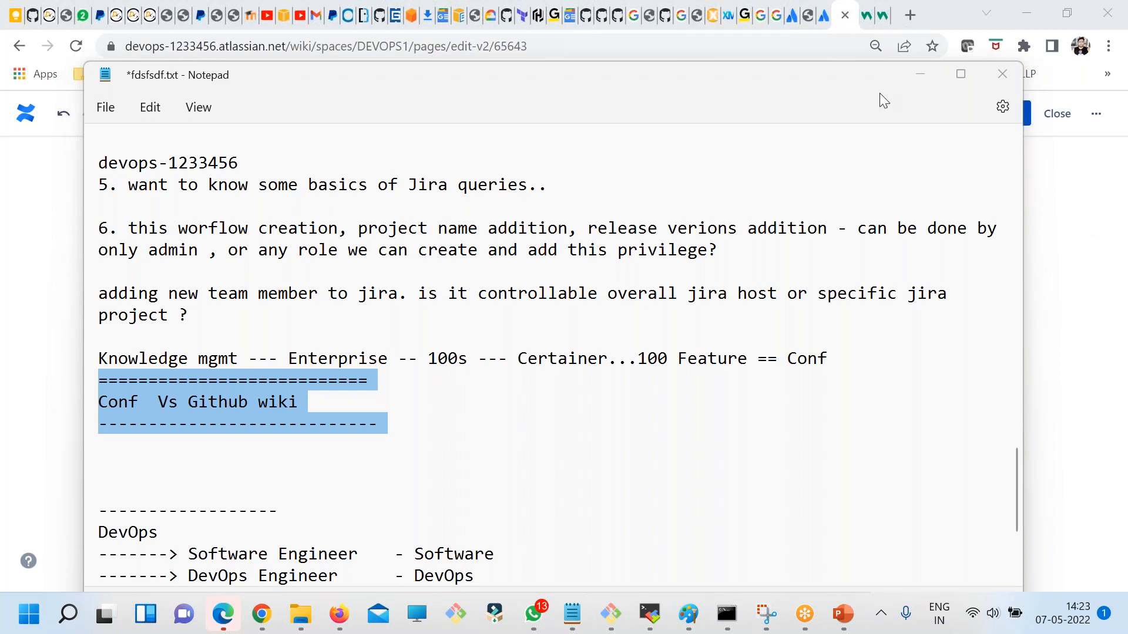
{"action": "left_click", "coordinate": [409, 330]}
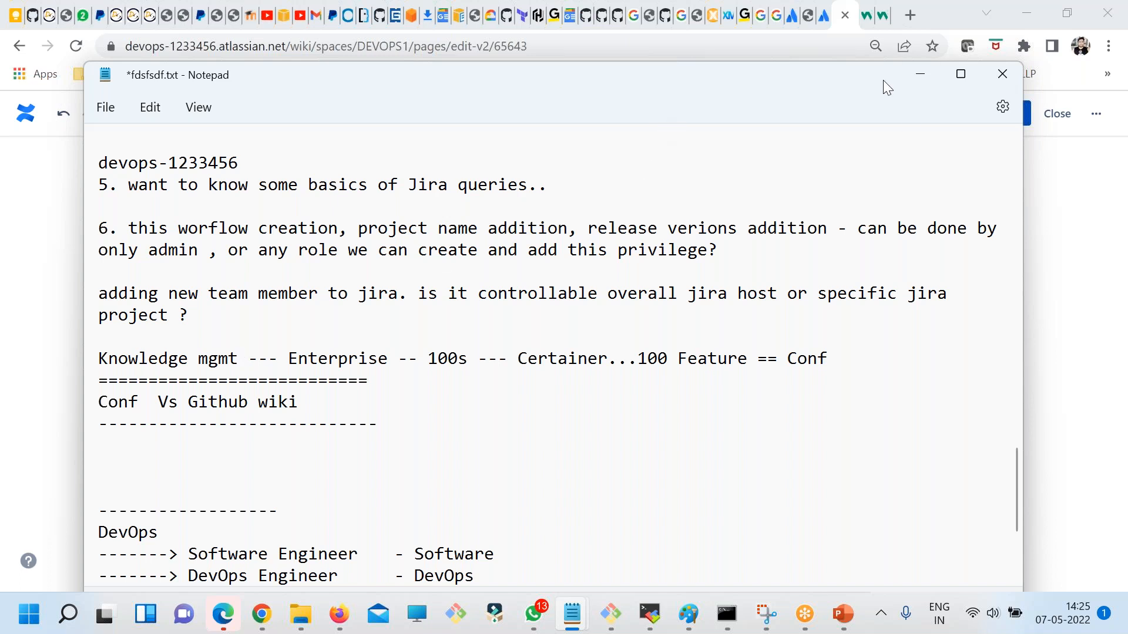
Put the fdsfsdf.txt notes away after one more look and return to the DevOps1 page in the Confluence editor
{"action": "left_click", "coordinate": [920, 77]}
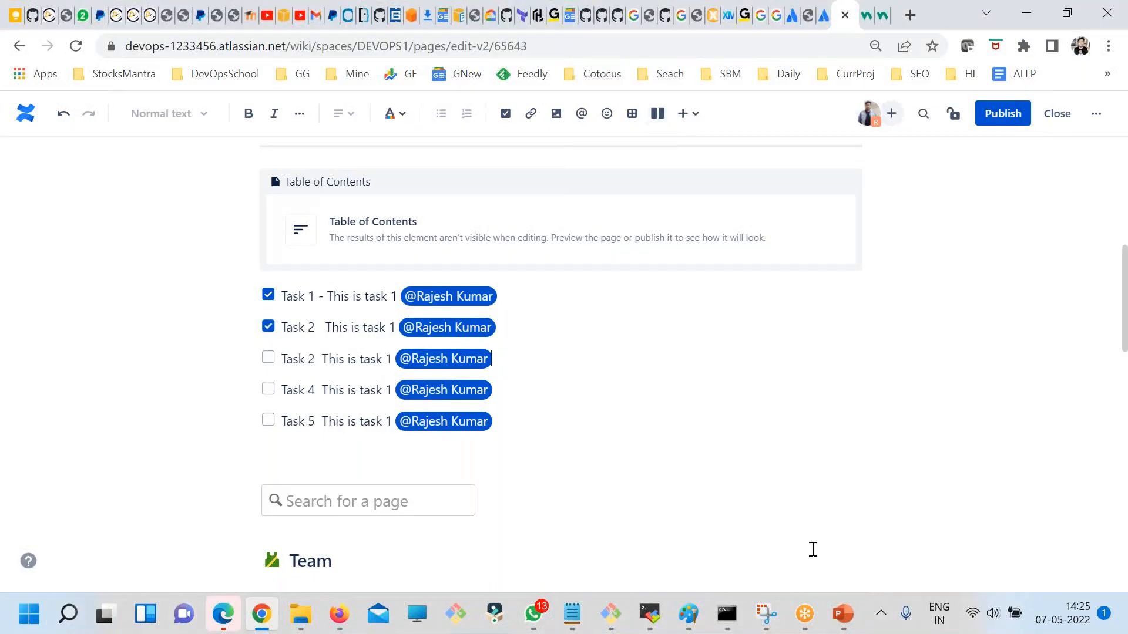
{"action": "mouse_move", "coordinate": [673, 558]}
{"action": "mouse_move", "coordinate": [572, 614]}
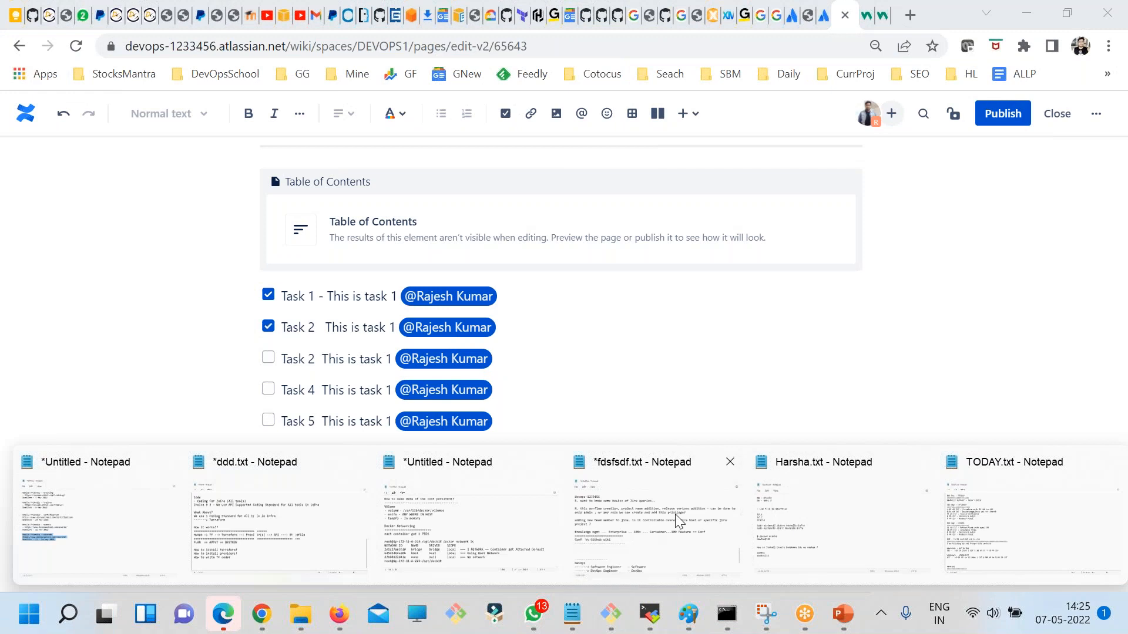
{"action": "left_click", "coordinate": [675, 514]}
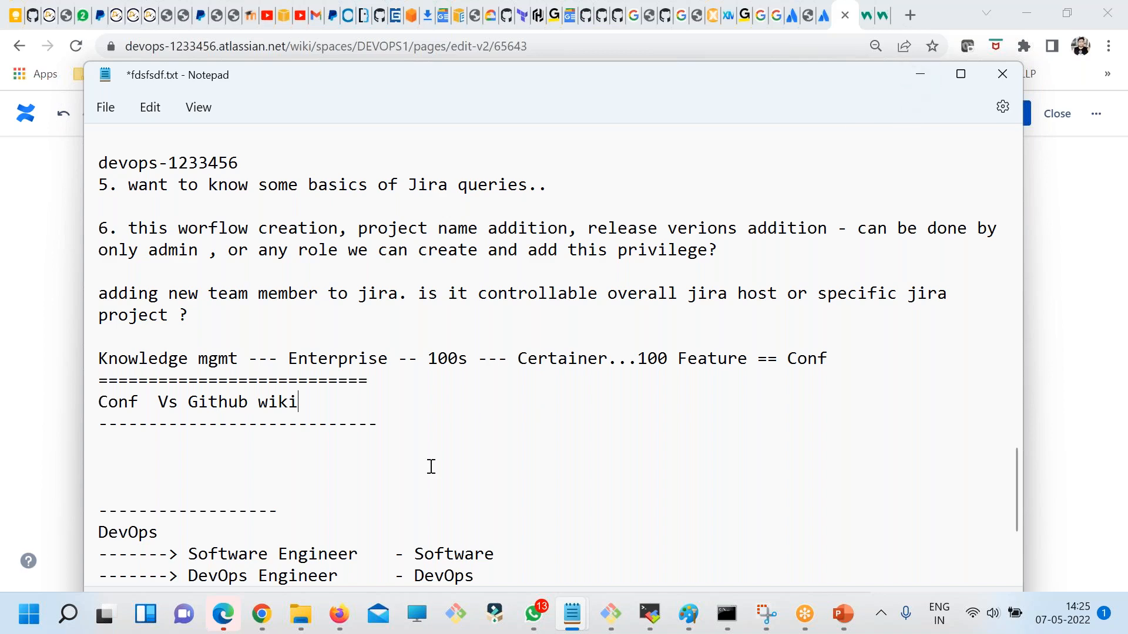
{"action": "left_click", "coordinate": [920, 69]}
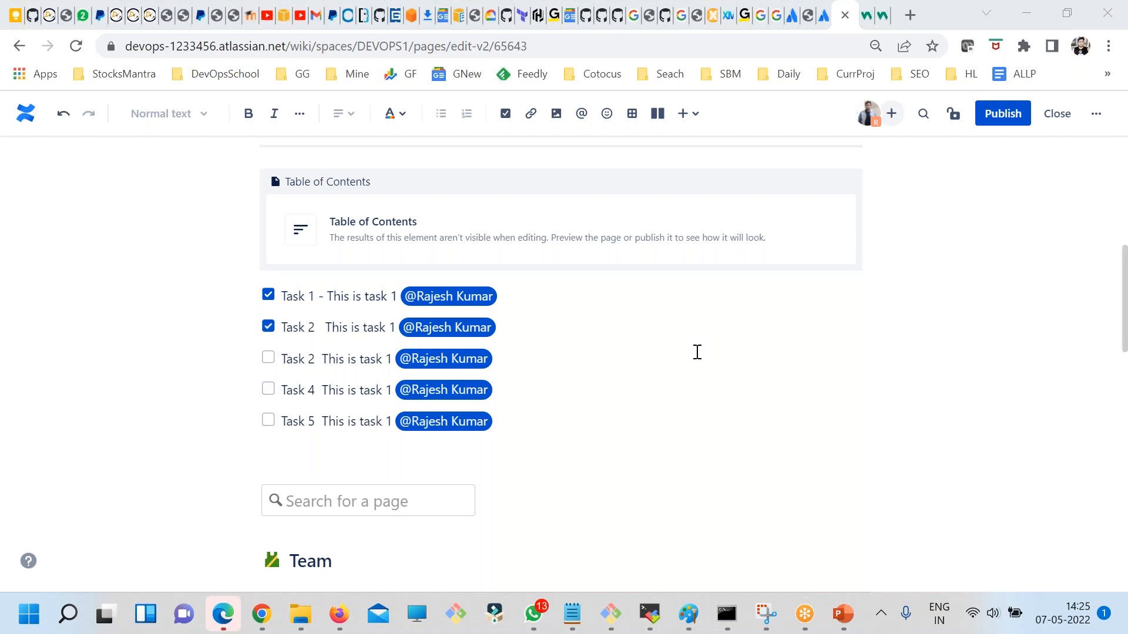
{"action": "scroll", "coordinate": [693, 359], "scroll_direction": "up", "scroll_amount": 8}
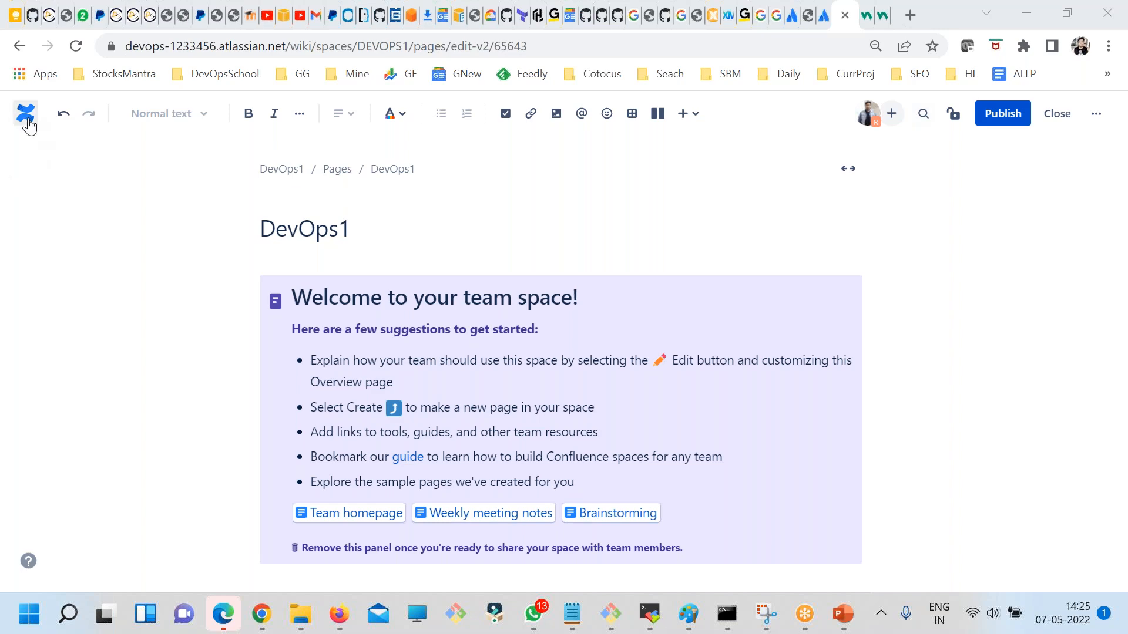
Undo the last edit on the DevOps1 page and leave the editor for the Confluence home page
{"action": "left_click", "coordinate": [61, 115]}
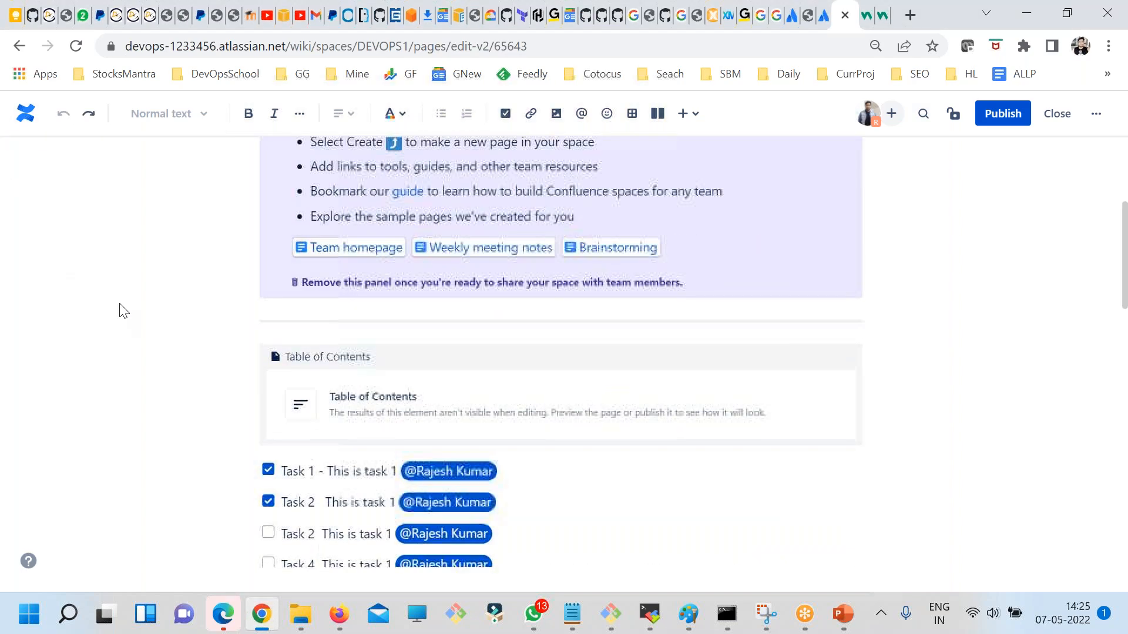
{"action": "scroll", "coordinate": [127, 300], "scroll_direction": "up", "scroll_amount": 5}
{"action": "left_click", "coordinate": [26, 114]}
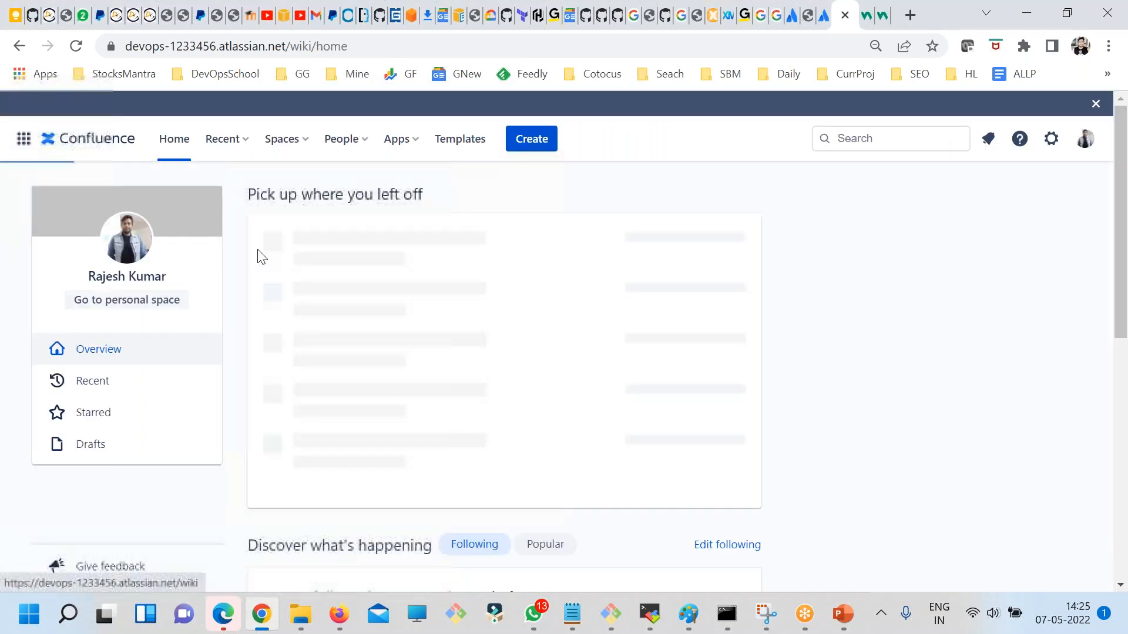
Open the starred DevOps1 space and look over its overview page
{"action": "left_click", "coordinate": [209, 142]}
{"action": "left_click", "coordinate": [291, 140]}
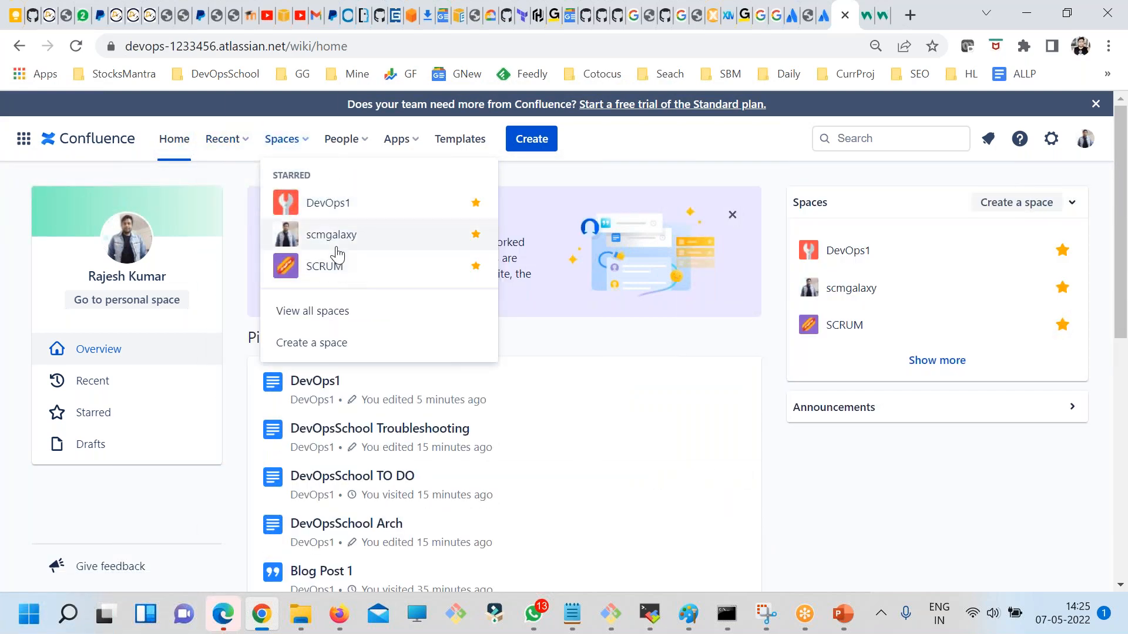
{"action": "left_click", "coordinate": [326, 207]}
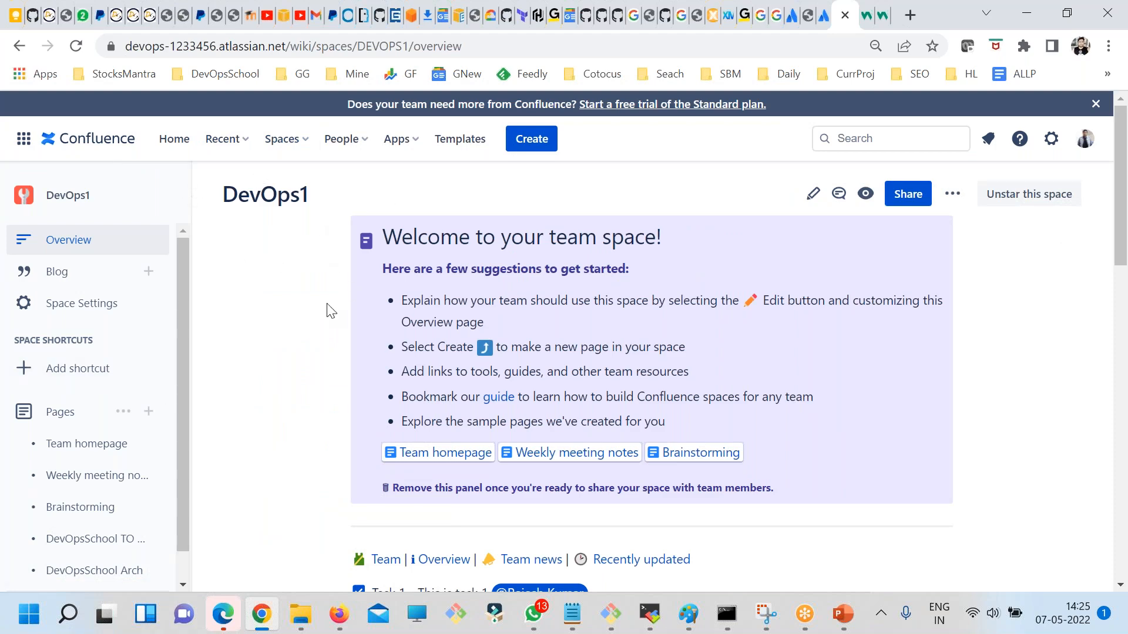
{"action": "scroll", "coordinate": [433, 327], "scroll_direction": "down", "scroll_amount": 6}
{"action": "scroll", "coordinate": [476, 382], "scroll_direction": "up", "scroll_amount": 6}
Create a documentation space named DOCUMETN with the key DOC and look over its new overview page
{"action": "left_click", "coordinate": [282, 141]}
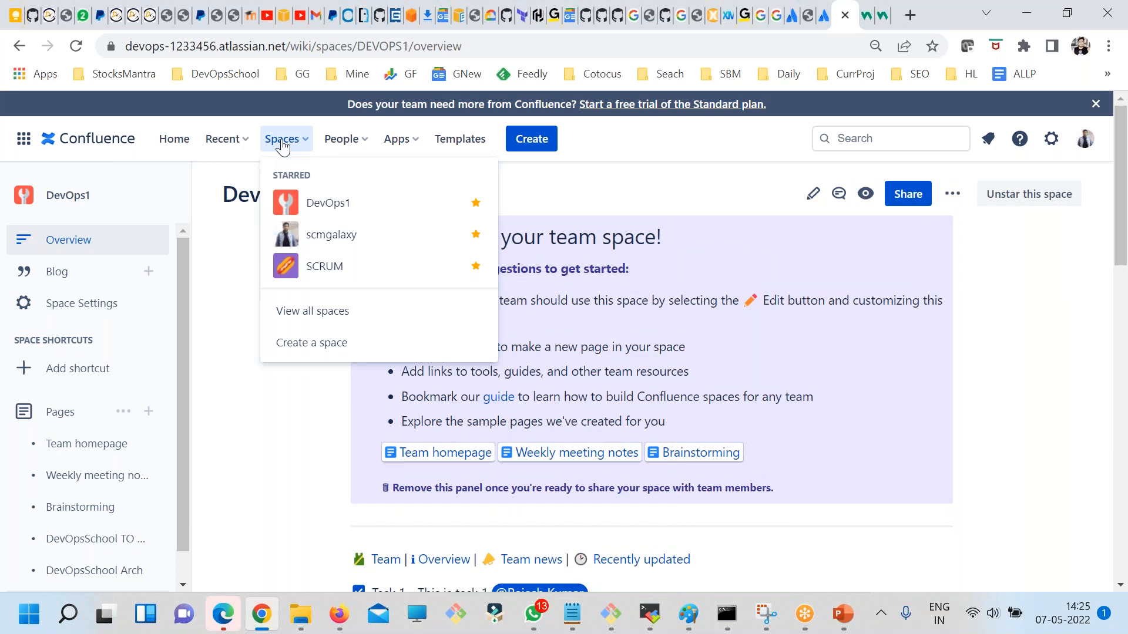
{"action": "left_click", "coordinate": [312, 343]}
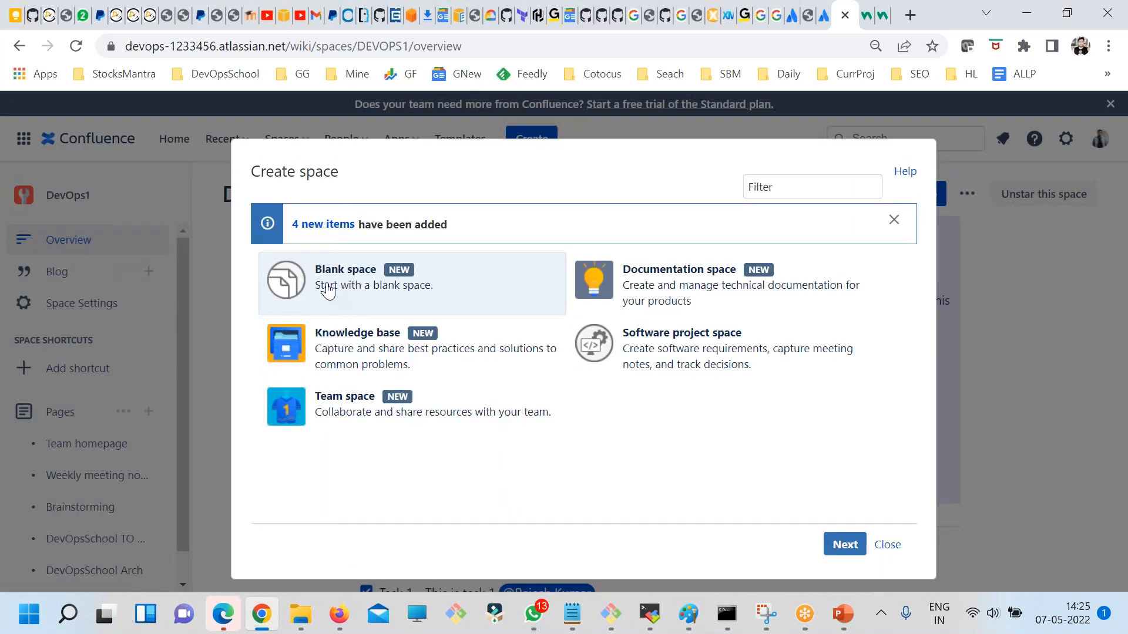
{"action": "left_click", "coordinate": [628, 286]}
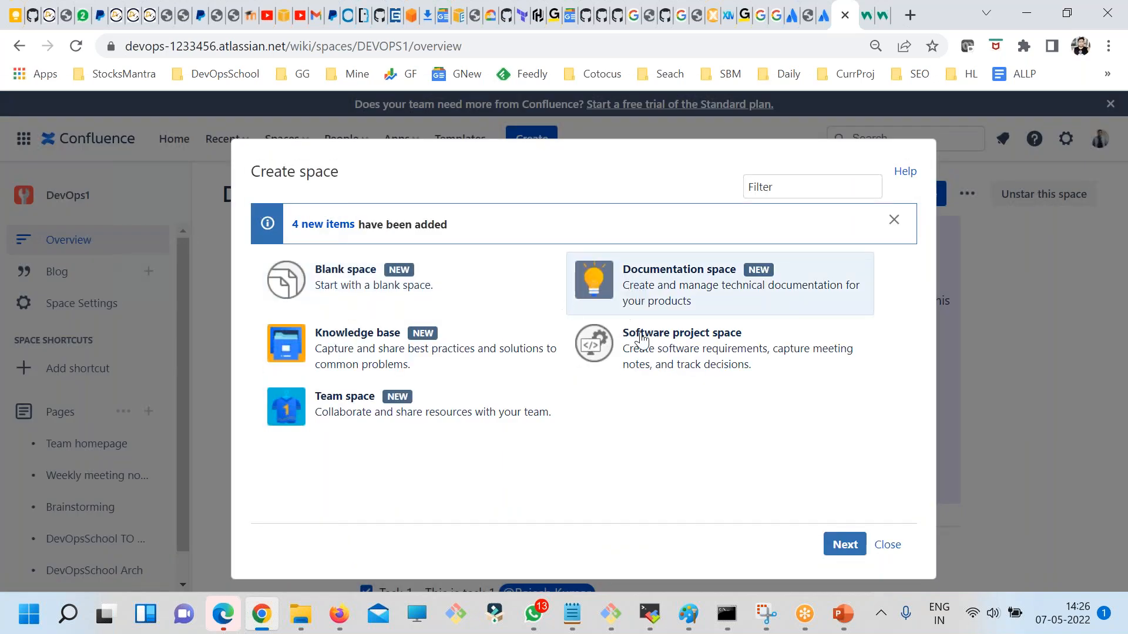
{"action": "left_click", "coordinate": [843, 544]}
{"action": "left_click", "coordinate": [430, 236]}
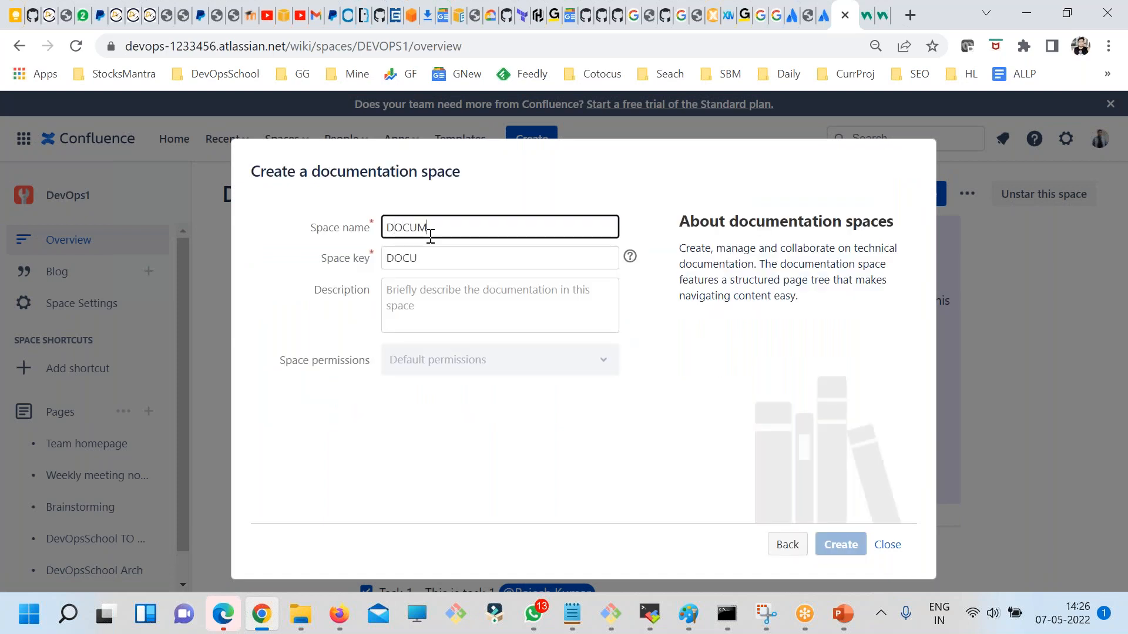
{"action": "double_click", "coordinate": [431, 235]}
{"action": "left_click", "coordinate": [842, 546]}
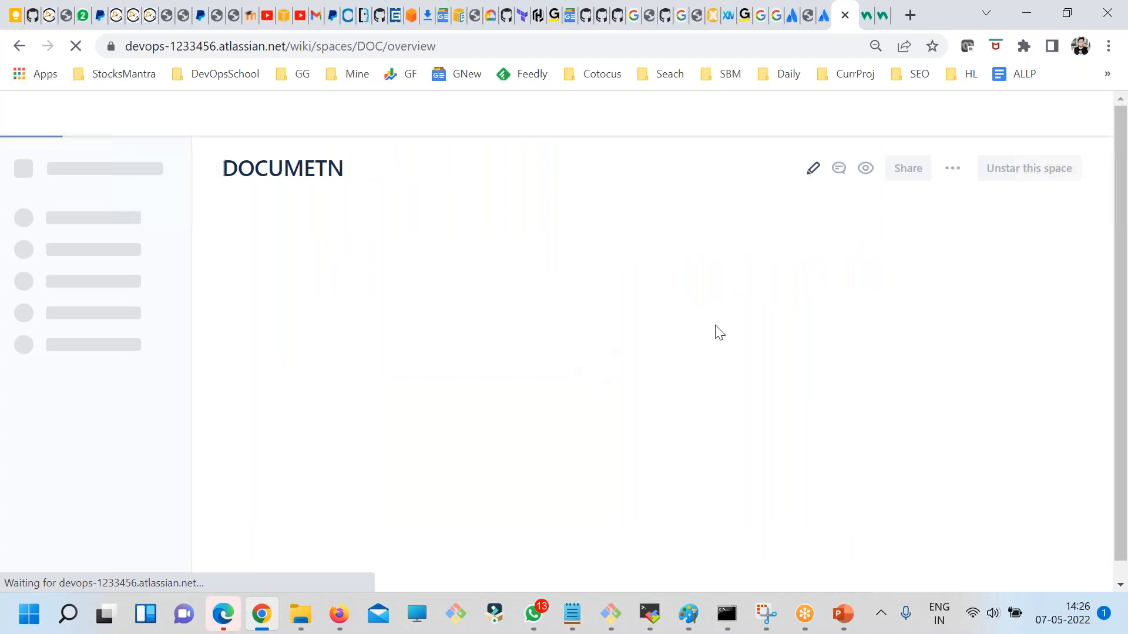
{"action": "scroll", "coordinate": [758, 361], "scroll_direction": "down", "scroll_amount": 10}
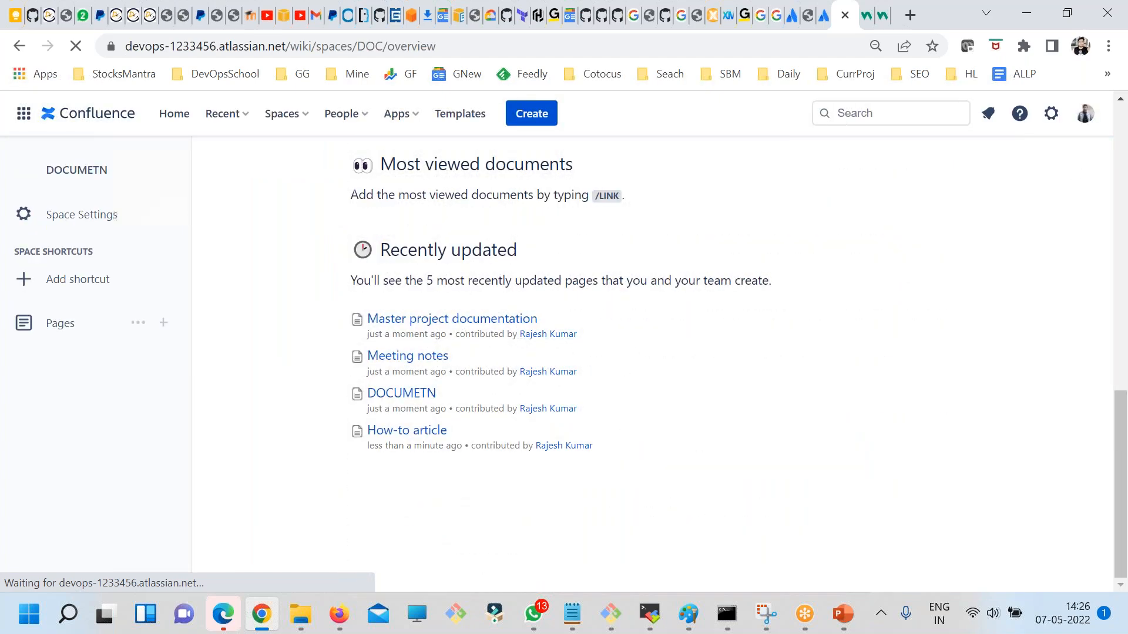
Look over the Knowledge base, Team and Software project space types offered for a new space, without creating one
{"action": "left_click", "coordinate": [243, 141]}
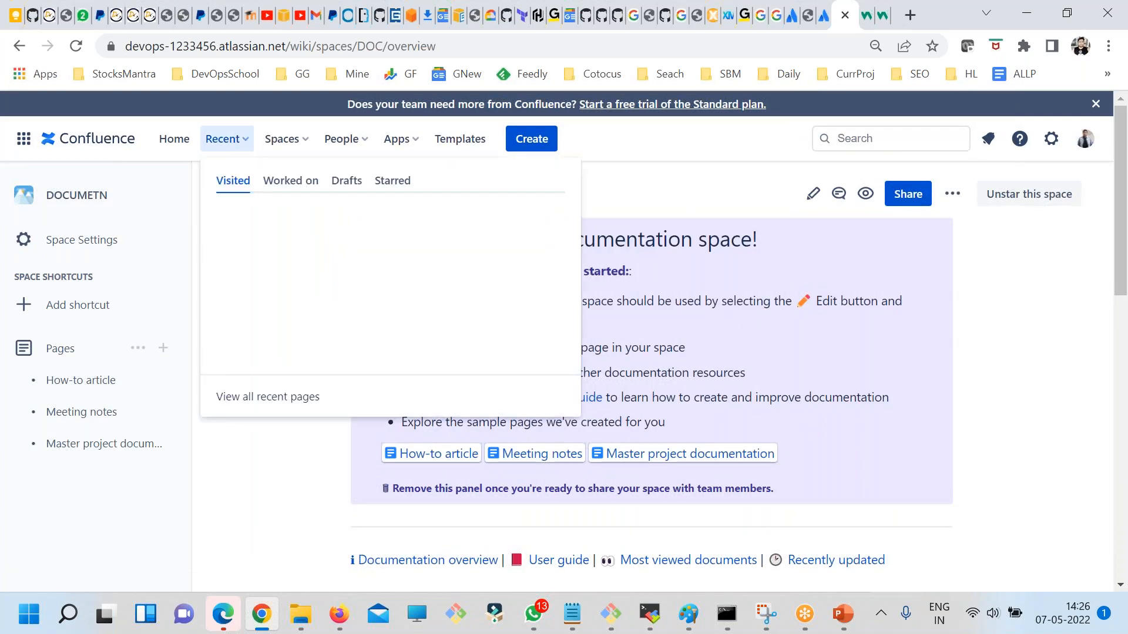
{"action": "left_click", "coordinate": [285, 139]}
{"action": "left_click", "coordinate": [307, 372]}
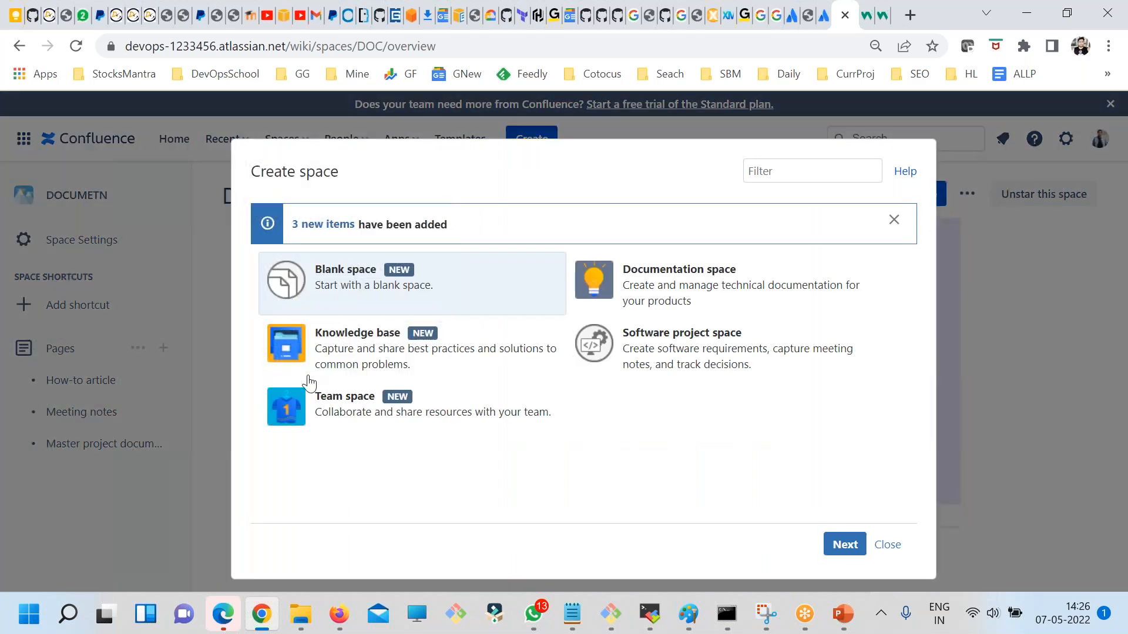
{"action": "left_click", "coordinate": [344, 354]}
{"action": "left_click", "coordinate": [364, 405]}
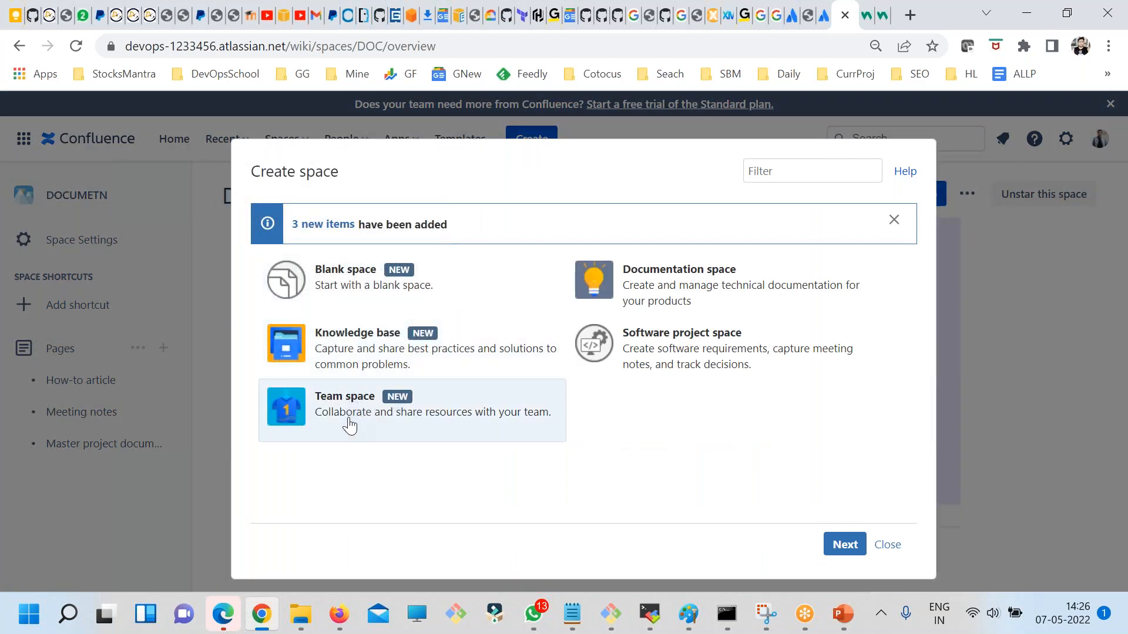
{"action": "left_click", "coordinate": [351, 357]}
{"action": "left_click", "coordinate": [651, 374]}
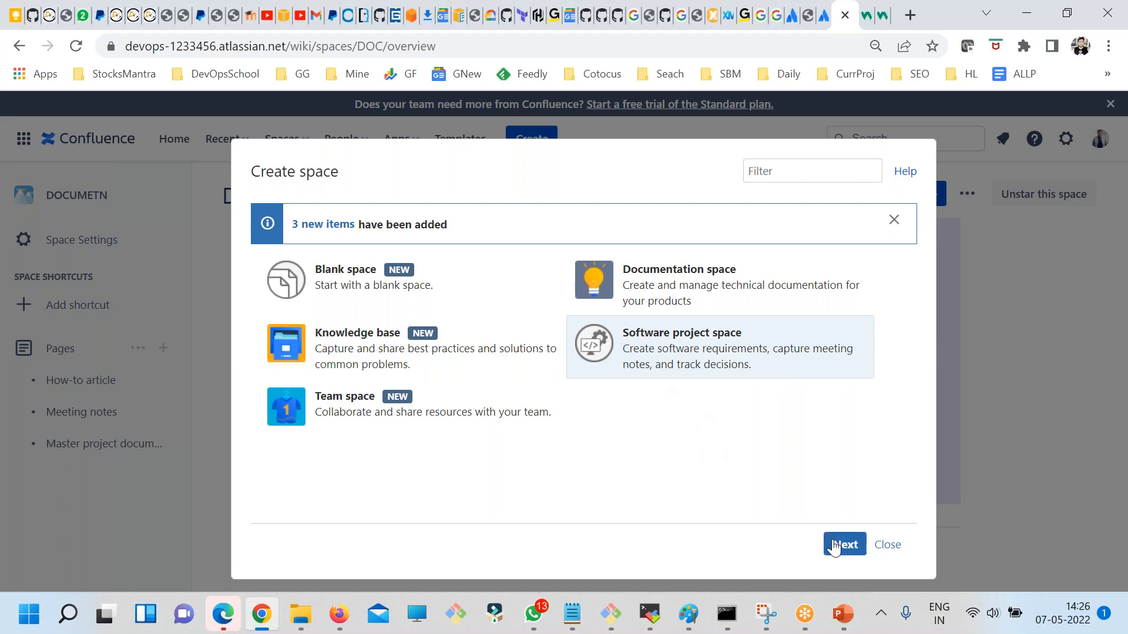
{"action": "left_click", "coordinate": [887, 546]}
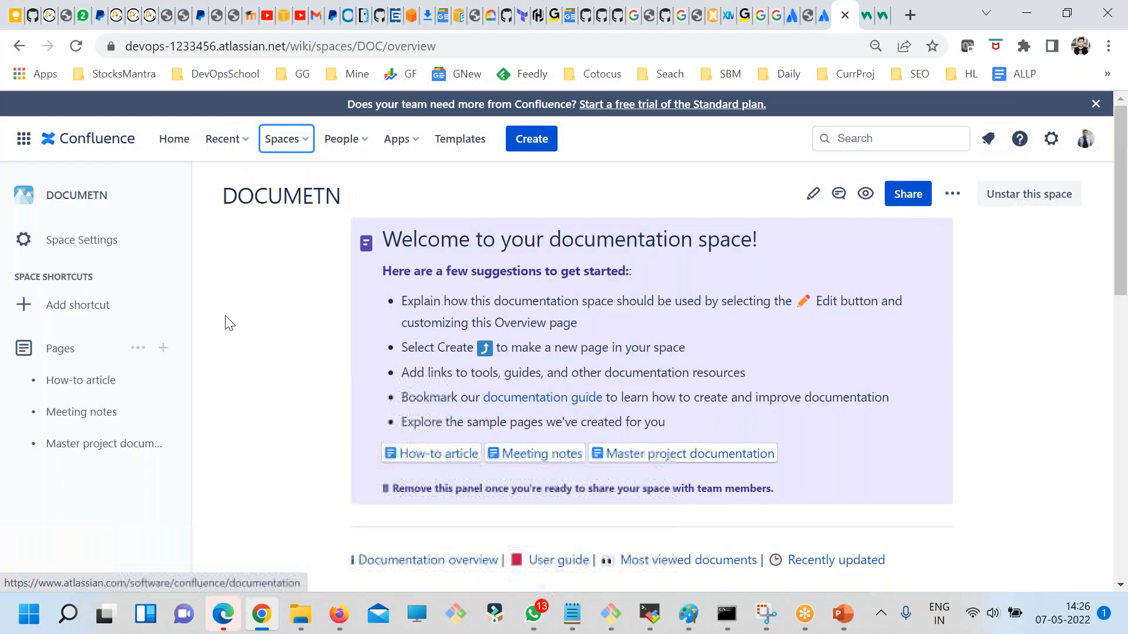
Open the settings of the DOCUMETN space and examine the Manage space options, including Export space and Archive space
{"action": "left_click", "coordinate": [68, 240]}
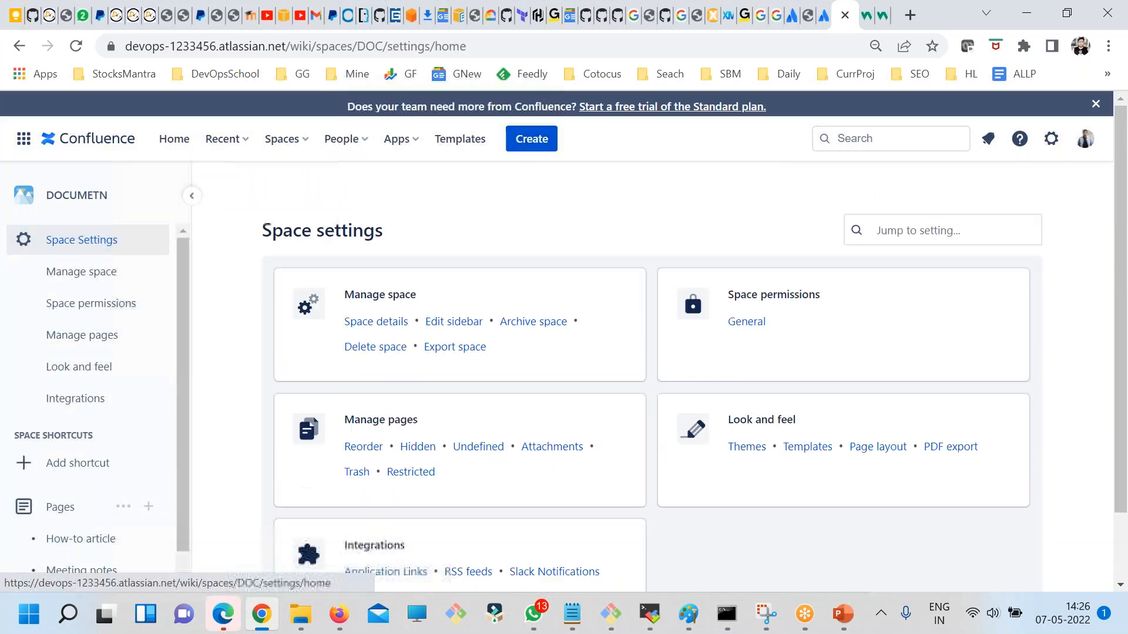
{"action": "scroll", "coordinate": [88, 435], "scroll_direction": "down", "scroll_amount": 1}
{"action": "scroll", "coordinate": [112, 446], "scroll_direction": "up", "scroll_amount": 1}
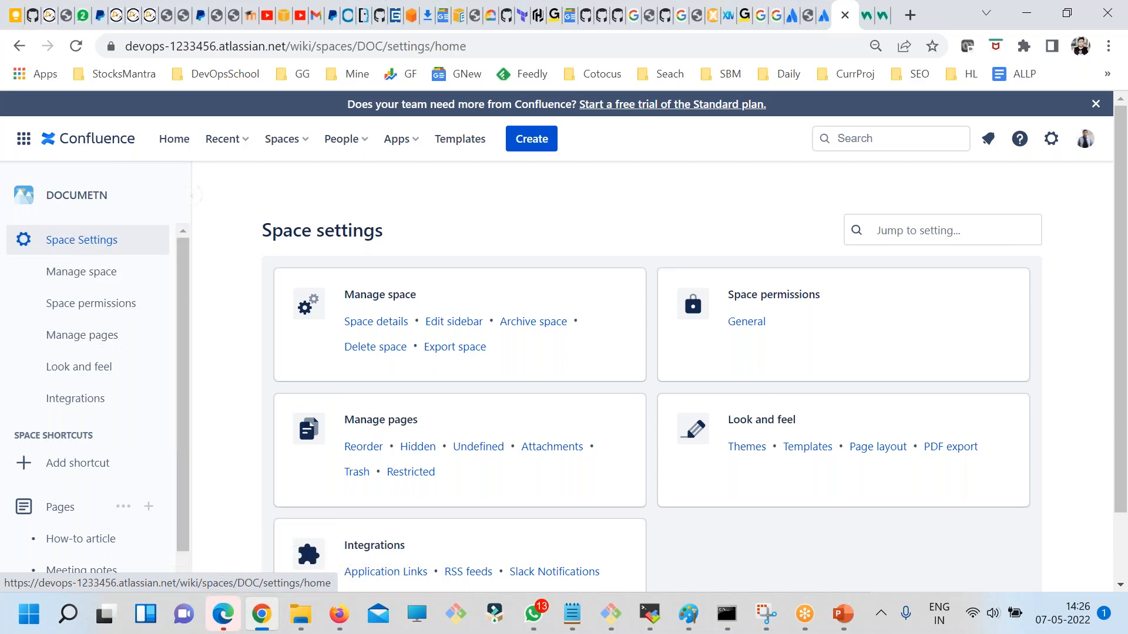
{"action": "left_click_drag", "start_coordinate": [535, 350], "coordinate": [344, 294]}
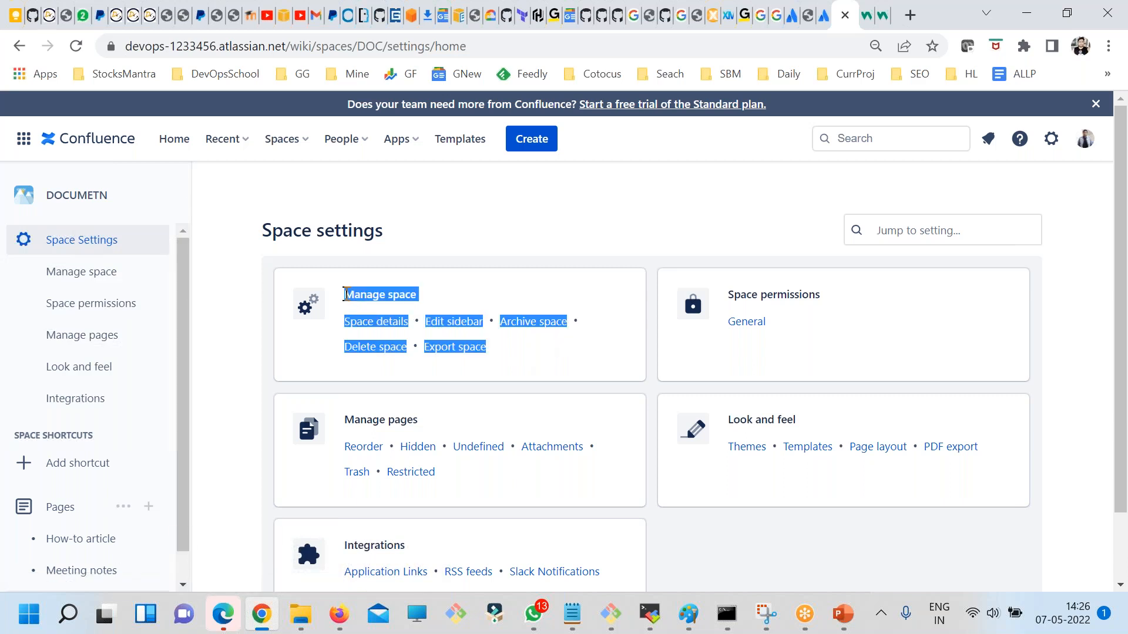
{"action": "left_click_drag", "start_coordinate": [447, 292], "coordinate": [340, 284]}
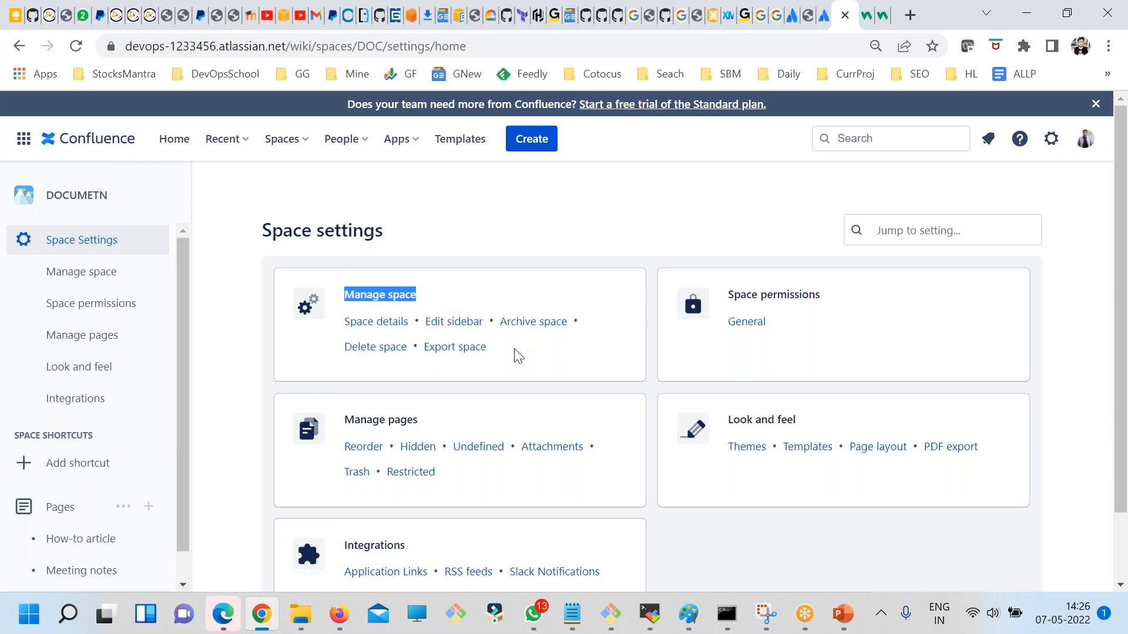
{"action": "left_click_drag", "start_coordinate": [489, 352], "coordinate": [427, 348]}
{"action": "left_click", "coordinate": [585, 329]}
{"action": "left_click_drag", "start_coordinate": [570, 323], "coordinate": [503, 326]}
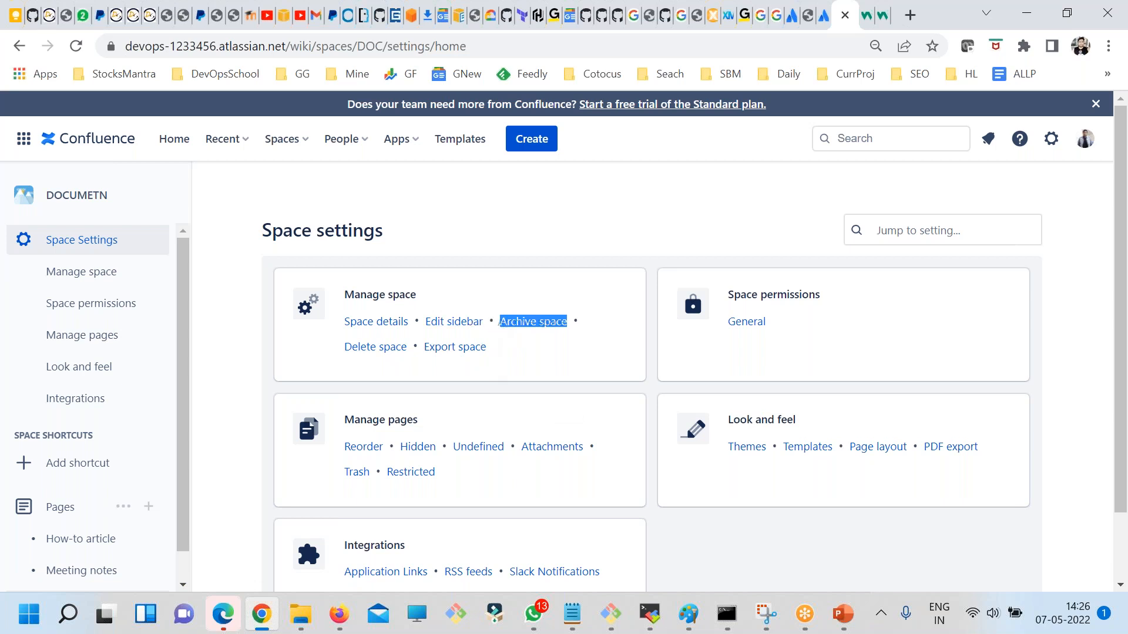
{"action": "left_click_drag", "start_coordinate": [339, 294], "coordinate": [409, 323]}
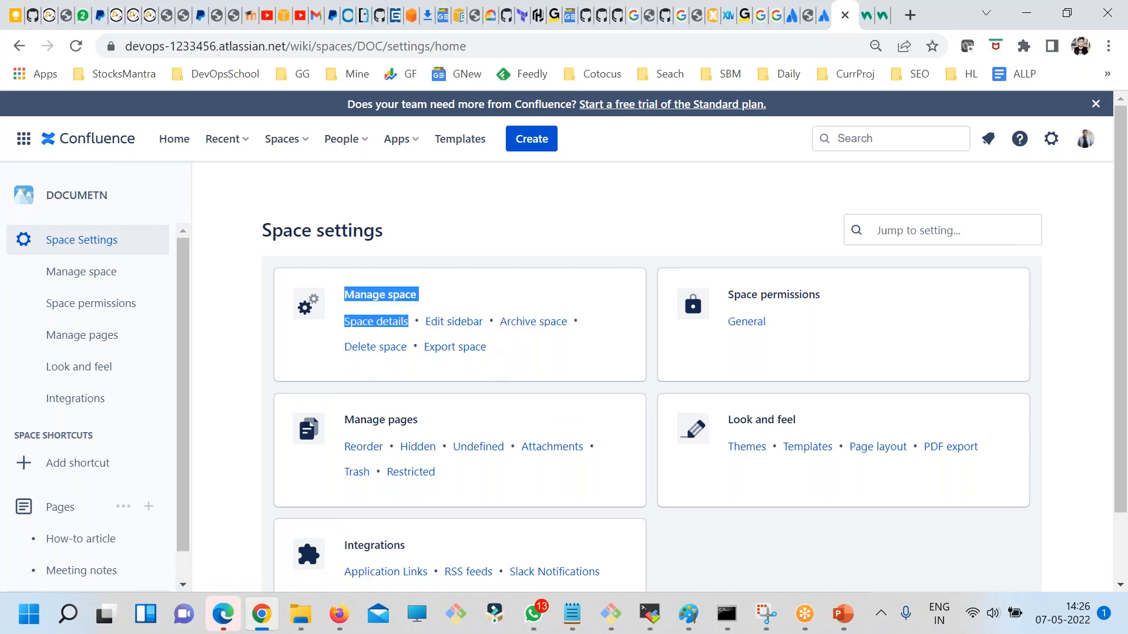
Examine the Space permissions, Manage pages, Look and feel, and Integrations options in the space settings
{"action": "left_click_drag", "start_coordinate": [789, 356], "coordinate": [731, 318]}
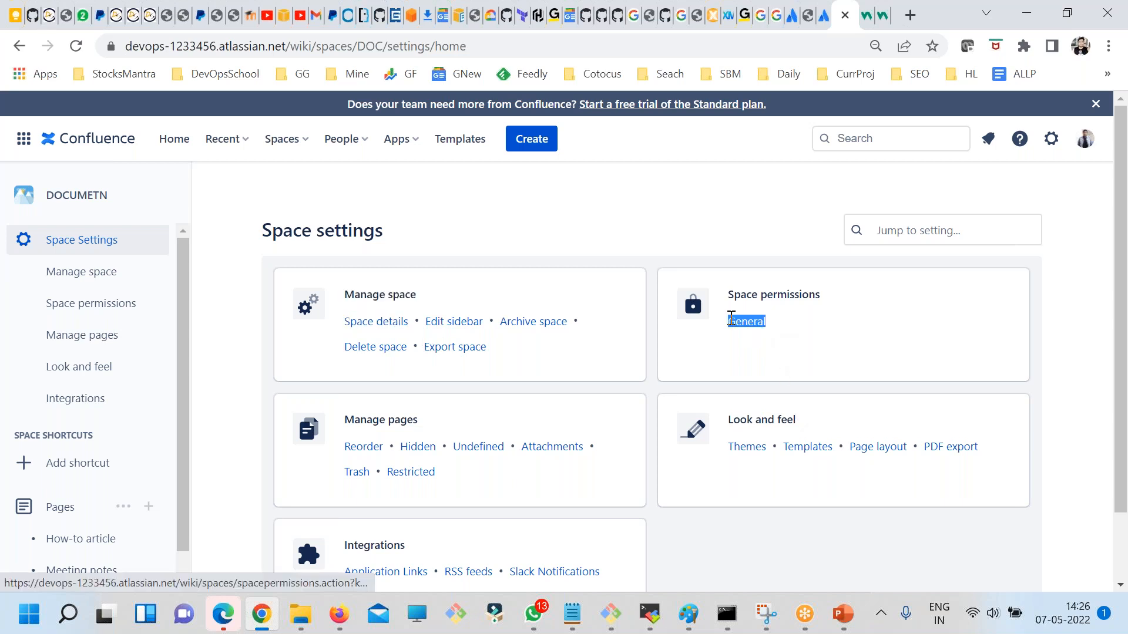
{"action": "scroll", "coordinate": [448, 419], "scroll_direction": "down", "scroll_amount": 2}
{"action": "left_click_drag", "start_coordinate": [467, 390], "coordinate": [359, 339]}
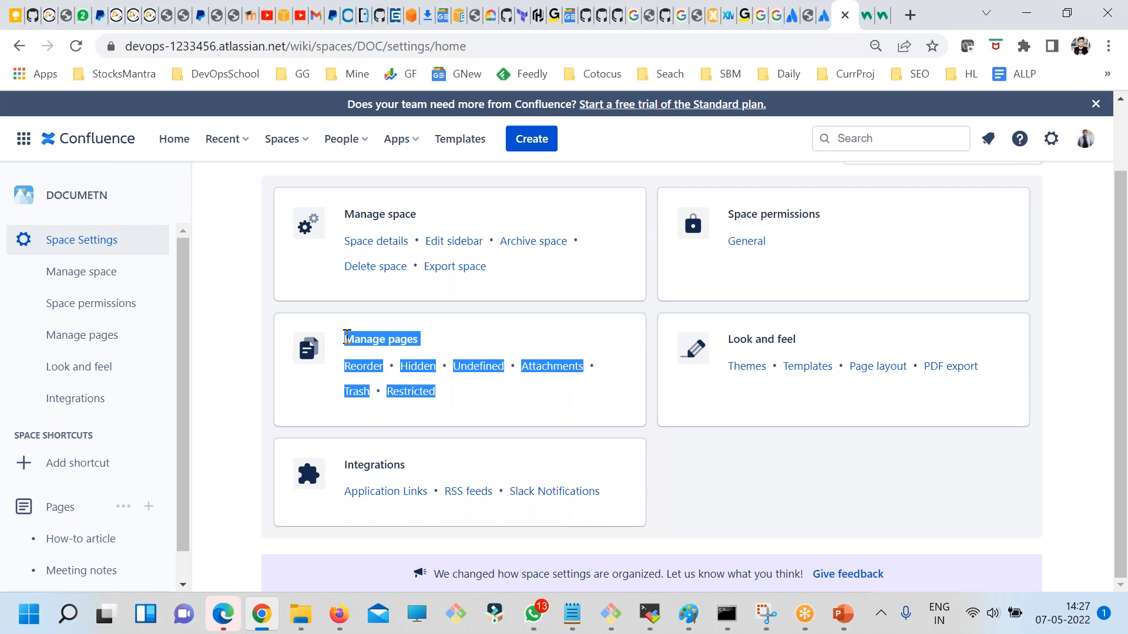
{"action": "left_click", "coordinate": [483, 399]}
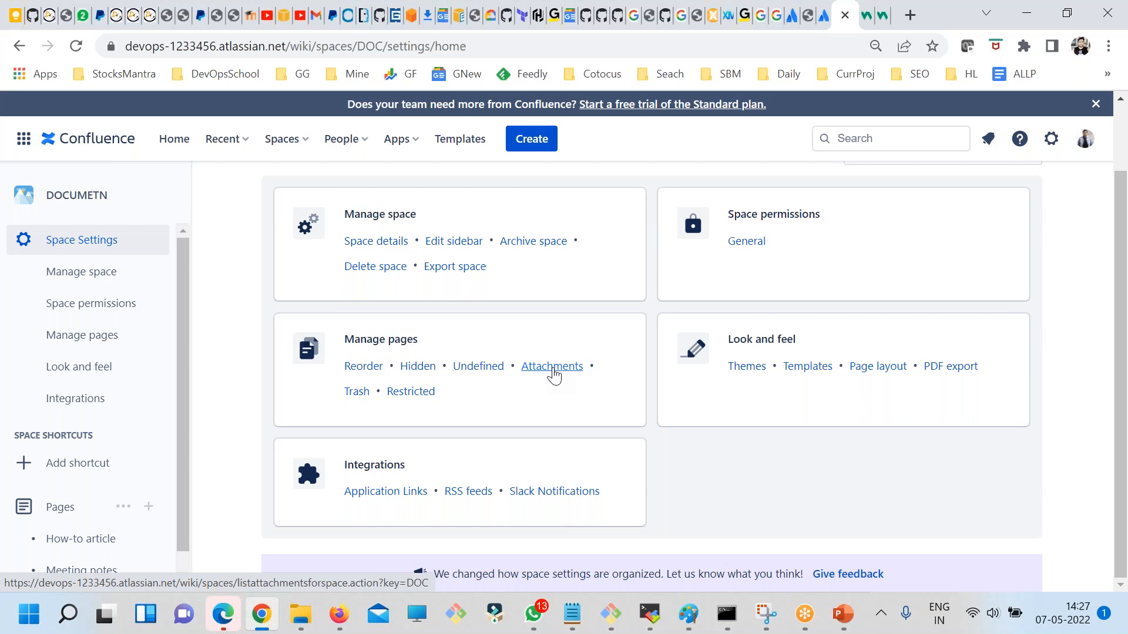
{"action": "left_click_drag", "start_coordinate": [471, 399], "coordinate": [344, 346]}
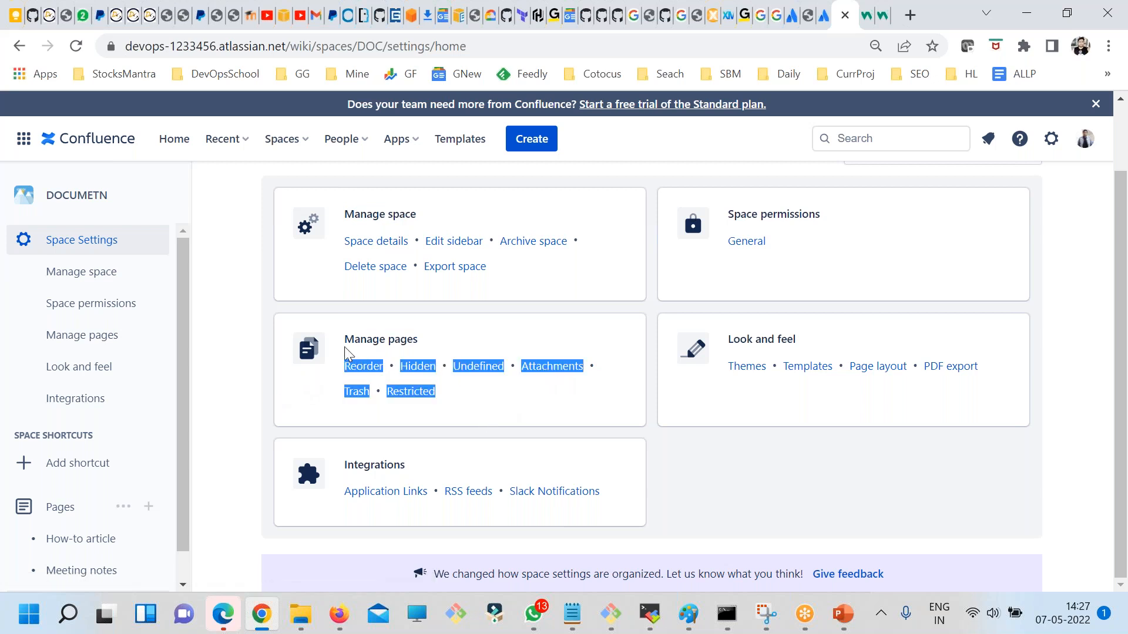
{"action": "left_click", "coordinate": [920, 386]}
{"action": "left_click_drag", "start_coordinate": [1030, 385], "coordinate": [763, 337]}
{"action": "left_click", "coordinate": [806, 396]}
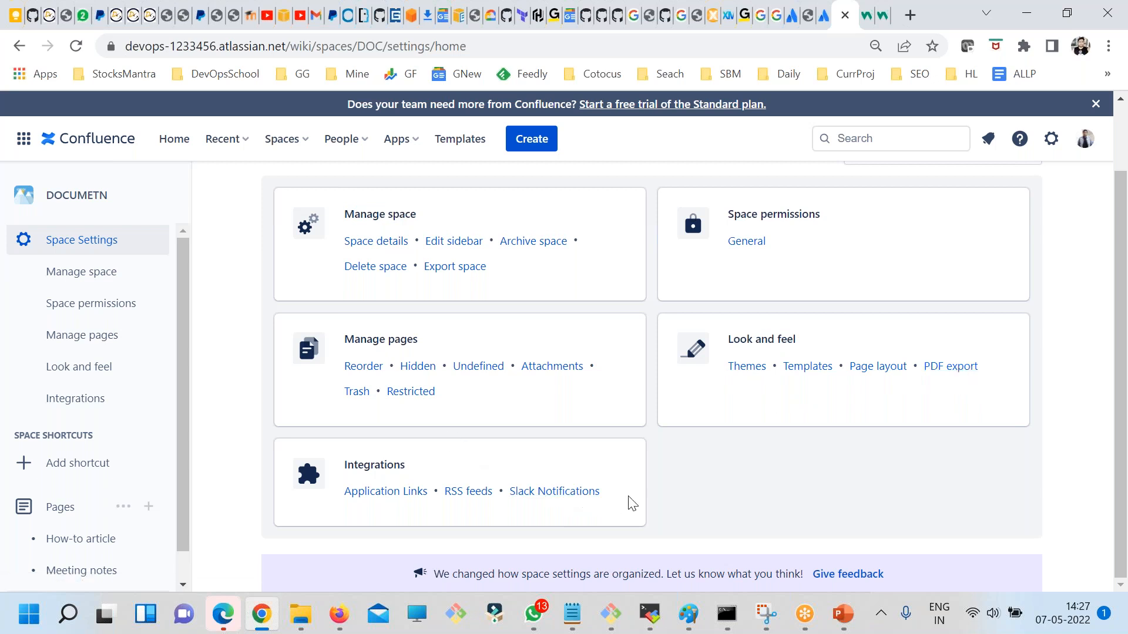
{"action": "left_click_drag", "start_coordinate": [629, 501], "coordinate": [452, 477]}
{"action": "left_click_drag", "start_coordinate": [349, 490], "coordinate": [340, 470]}
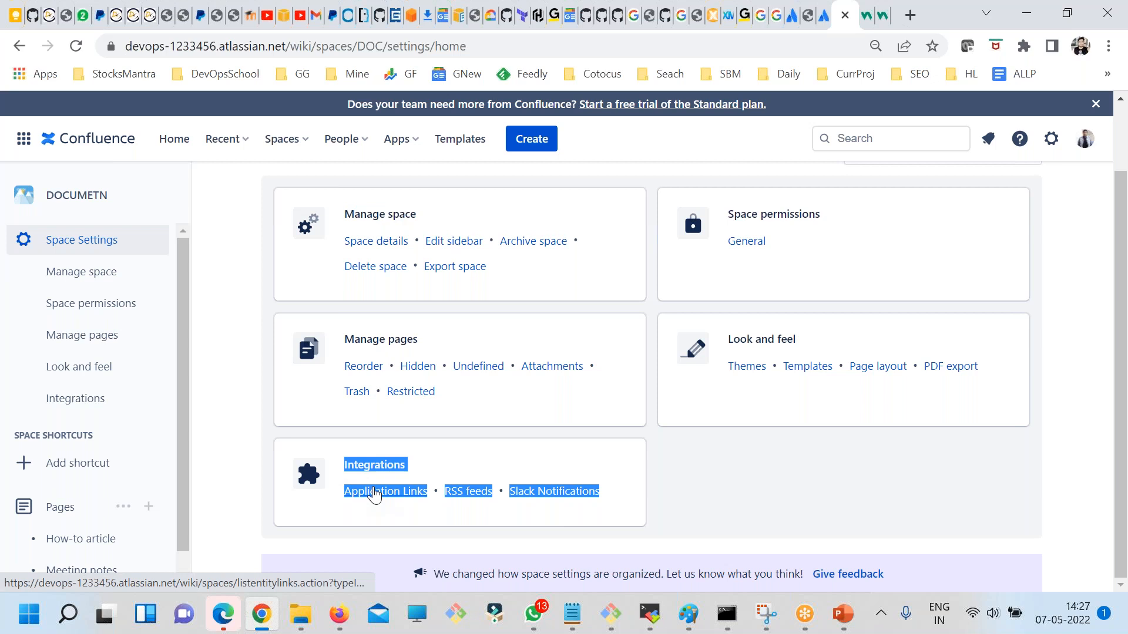
{"action": "left_click", "coordinate": [527, 399]}
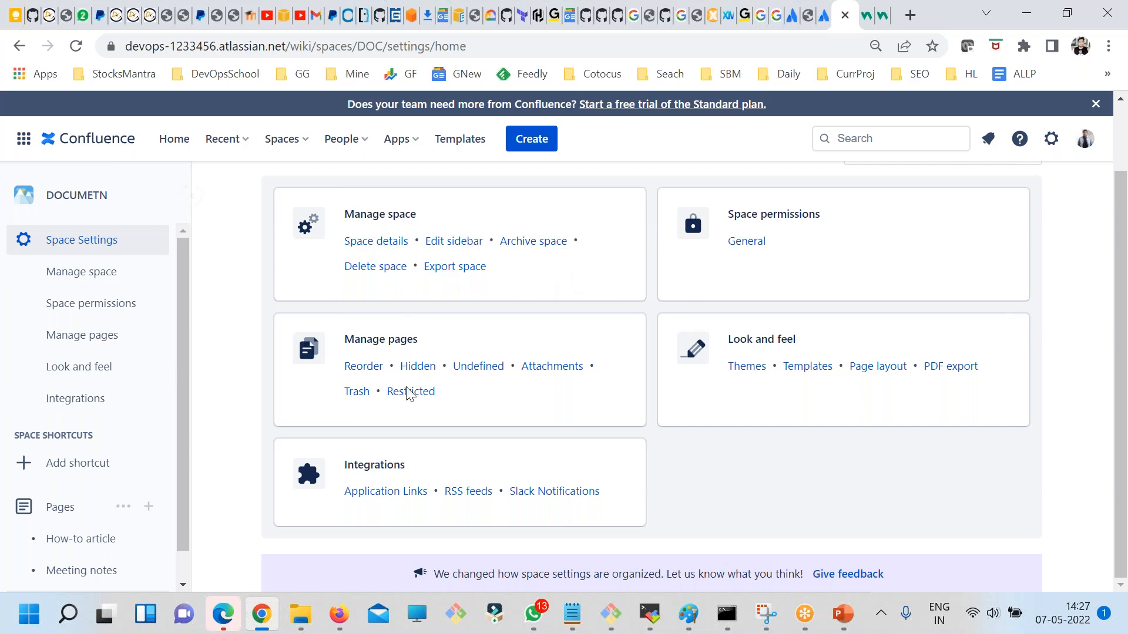
Open the general space permissions for DOCUMETN and read the notice about upgrading for space permissions
{"action": "left_click", "coordinate": [745, 242]}
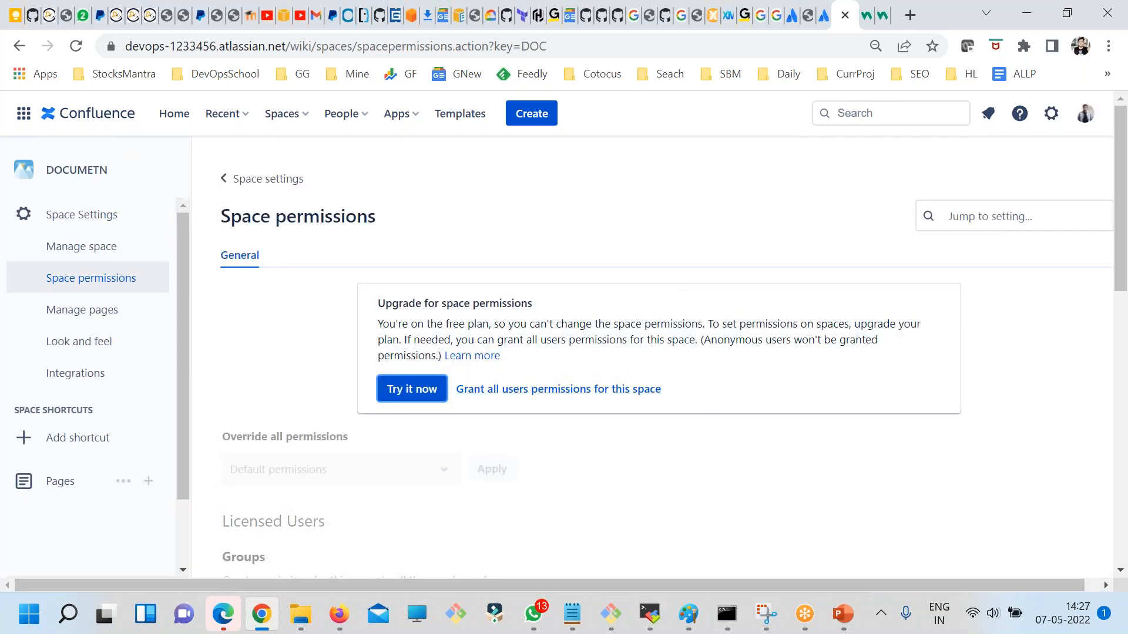
{"action": "scroll", "coordinate": [465, 422], "scroll_direction": "down", "scroll_amount": 2}
{"action": "scroll", "coordinate": [470, 406], "scroll_direction": "up", "scroll_amount": 2}
{"action": "left_click_drag", "start_coordinate": [413, 306], "coordinate": [445, 303]}
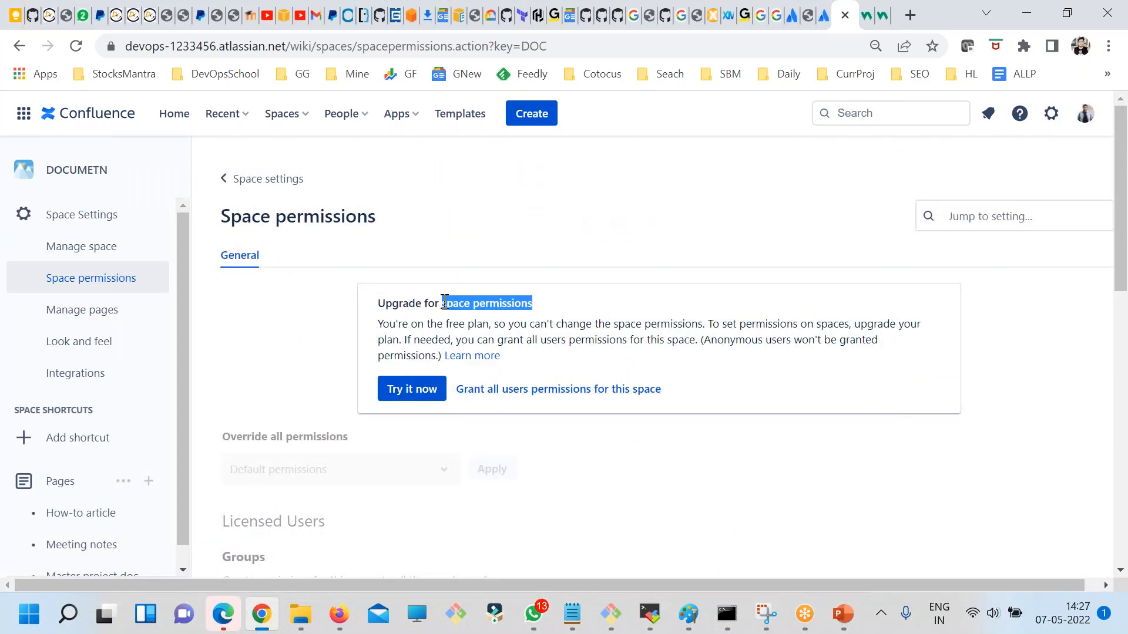
{"action": "scroll", "coordinate": [568, 335], "scroll_direction": "down", "scroll_amount": 4}
{"action": "scroll", "coordinate": [572, 335], "scroll_direction": "up", "scroll_amount": 3}
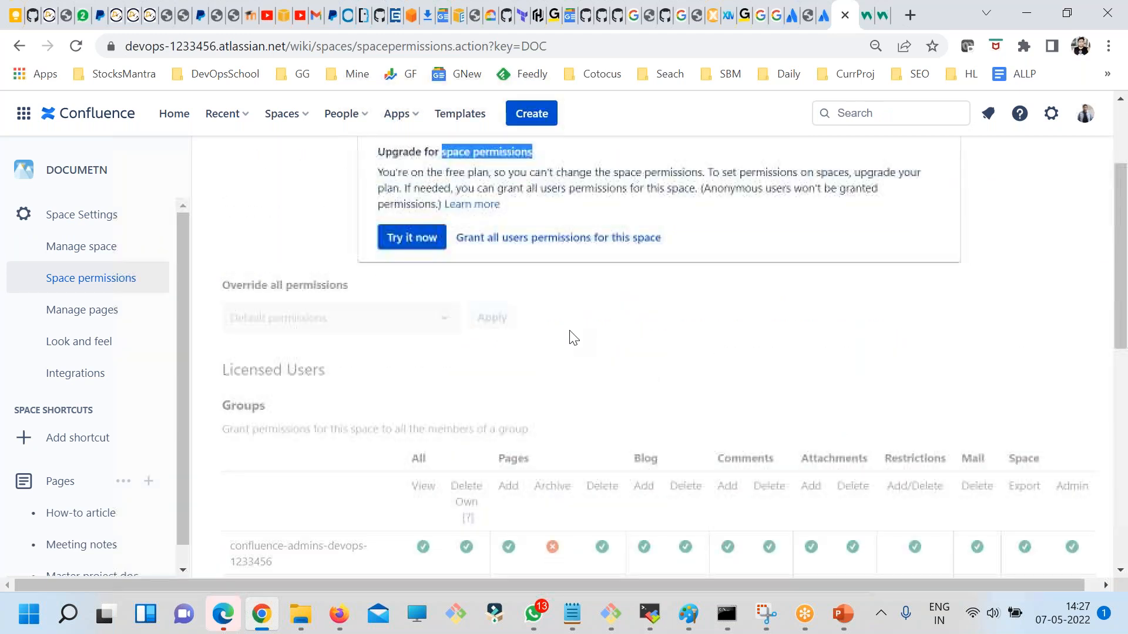
{"action": "left_click_drag", "start_coordinate": [627, 252], "coordinate": [574, 235]}
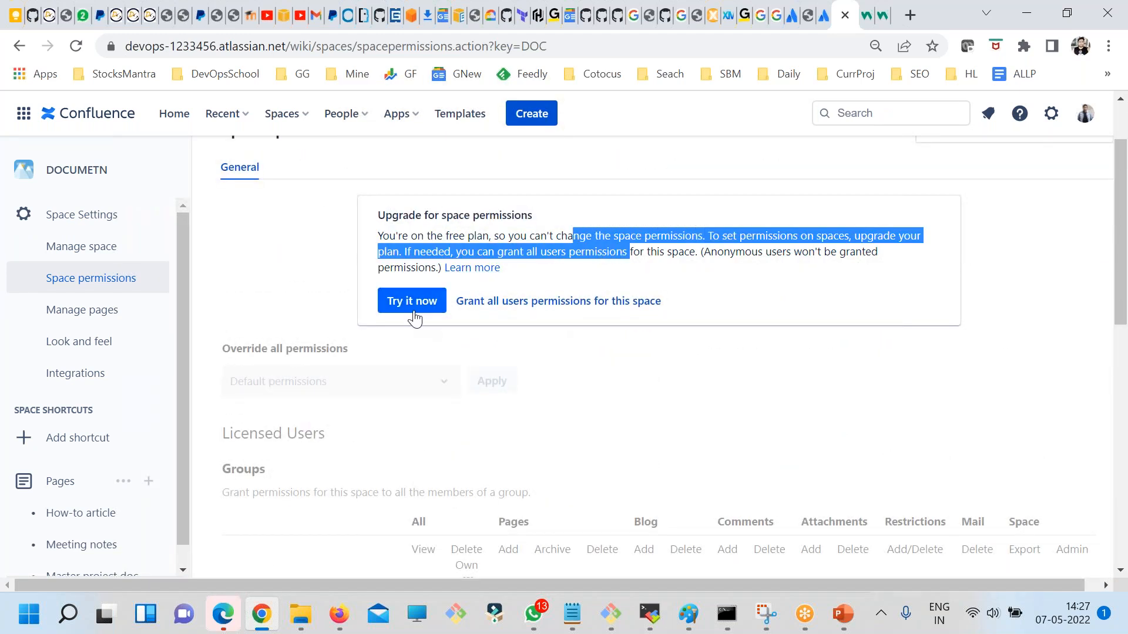
{"action": "left_click_drag", "start_coordinate": [516, 269], "coordinate": [476, 236]}
Examine the space permission tables for groups, individual users and anonymous access
{"action": "scroll", "coordinate": [591, 386], "scroll_direction": "up", "scroll_amount": 2}
{"action": "left_click", "coordinate": [456, 420]}
{"action": "scroll", "coordinate": [453, 417], "scroll_direction": "down", "scroll_amount": 3}
{"action": "scroll", "coordinate": [453, 421], "scroll_direction": "down", "scroll_amount": 4}
{"action": "scroll", "coordinate": [504, 275], "scroll_direction": "down", "scroll_amount": 5}
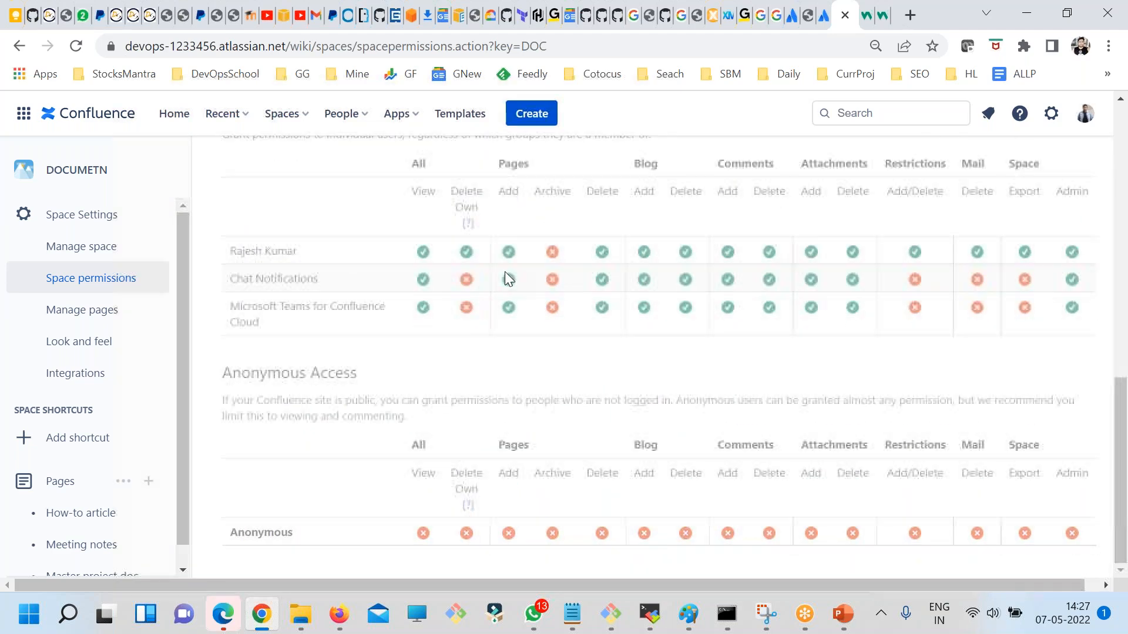
{"action": "scroll", "coordinate": [505, 276], "scroll_direction": "up", "scroll_amount": 11}
{"action": "scroll", "coordinate": [453, 272], "scroll_direction": "down", "scroll_amount": 4}
{"action": "scroll", "coordinate": [435, 247], "scroll_direction": "up", "scroll_amount": 3}
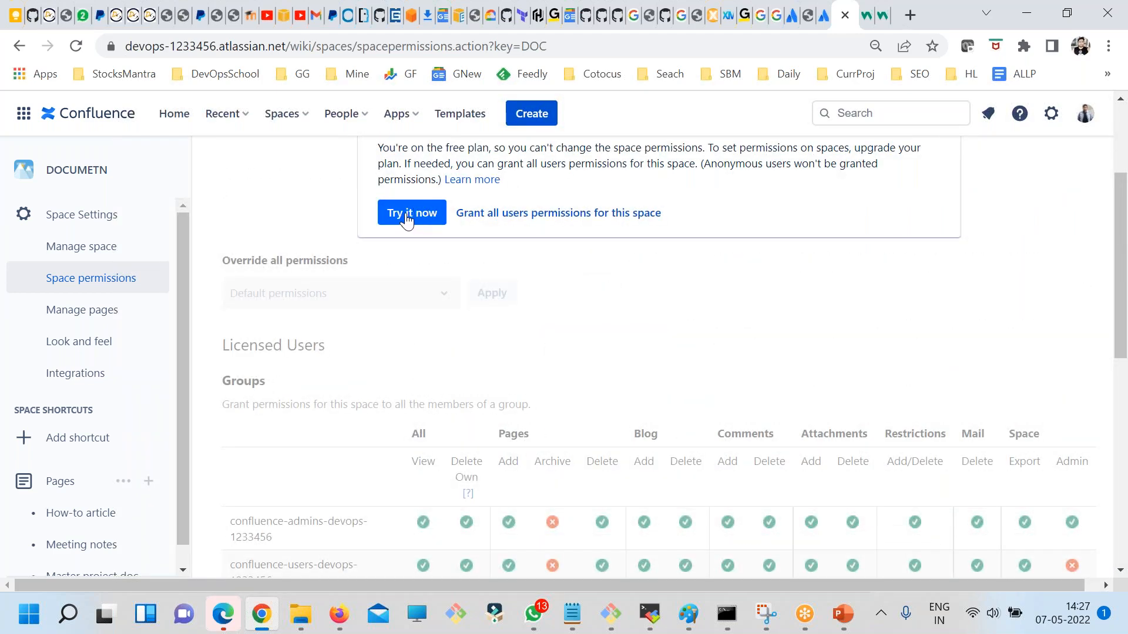
{"action": "scroll", "coordinate": [588, 393], "scroll_direction": "down", "scroll_amount": 4}
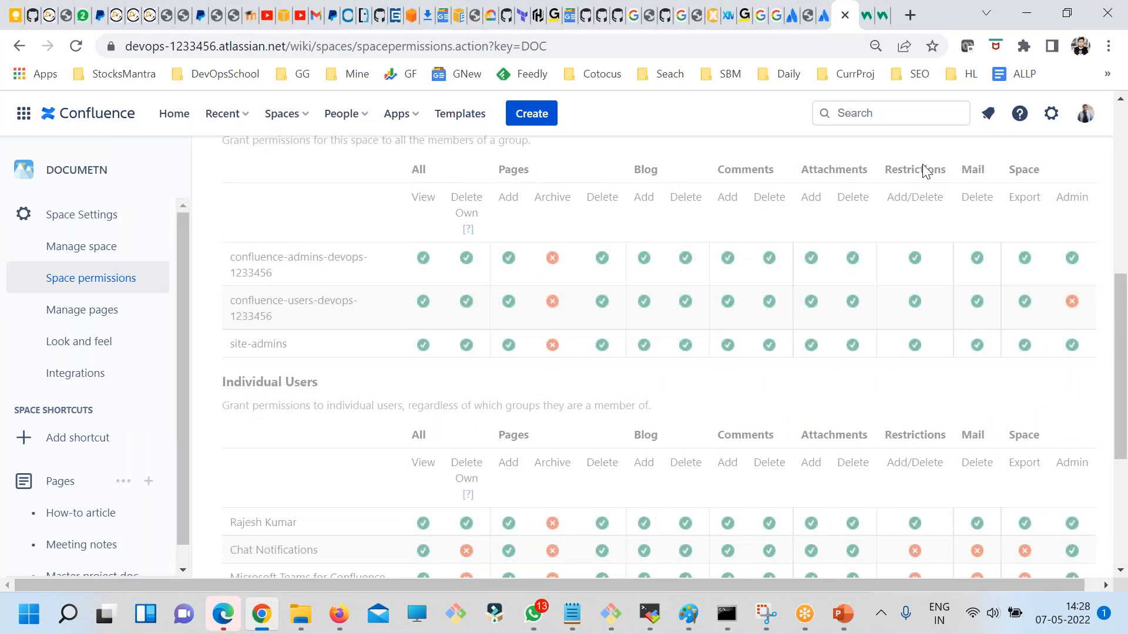
{"action": "scroll", "coordinate": [784, 352], "scroll_direction": "down", "scroll_amount": 4}
{"action": "scroll", "coordinate": [780, 373], "scroll_direction": "up", "scroll_amount": 10}
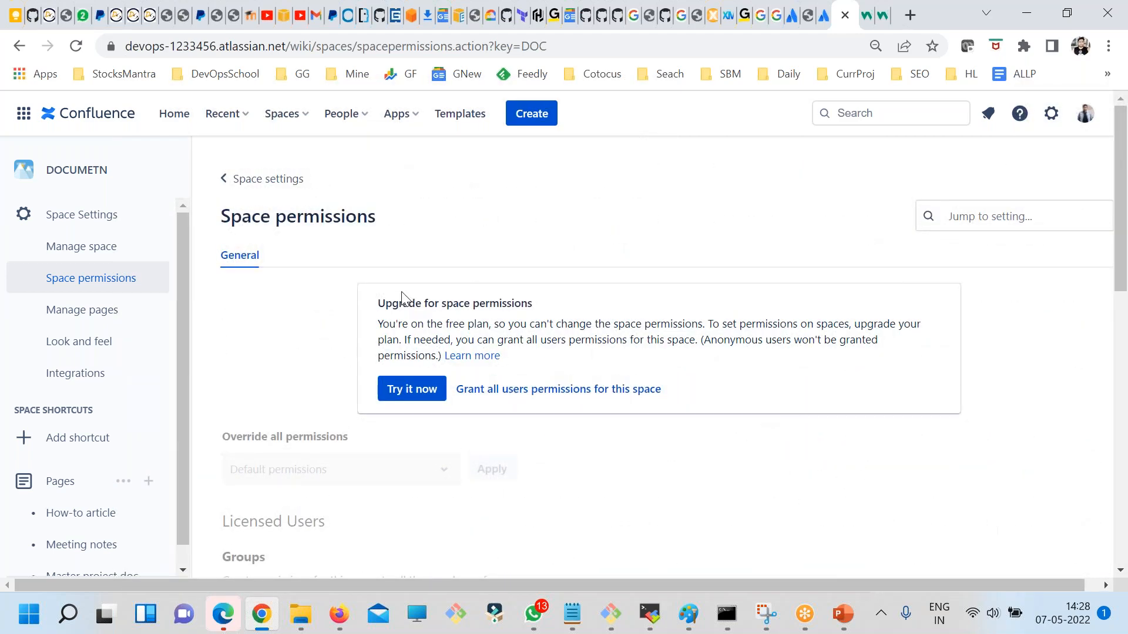
Return to the DOCUMETN overview page, open its page restrictions and read the text about setting them
{"action": "left_click", "coordinate": [77, 173]}
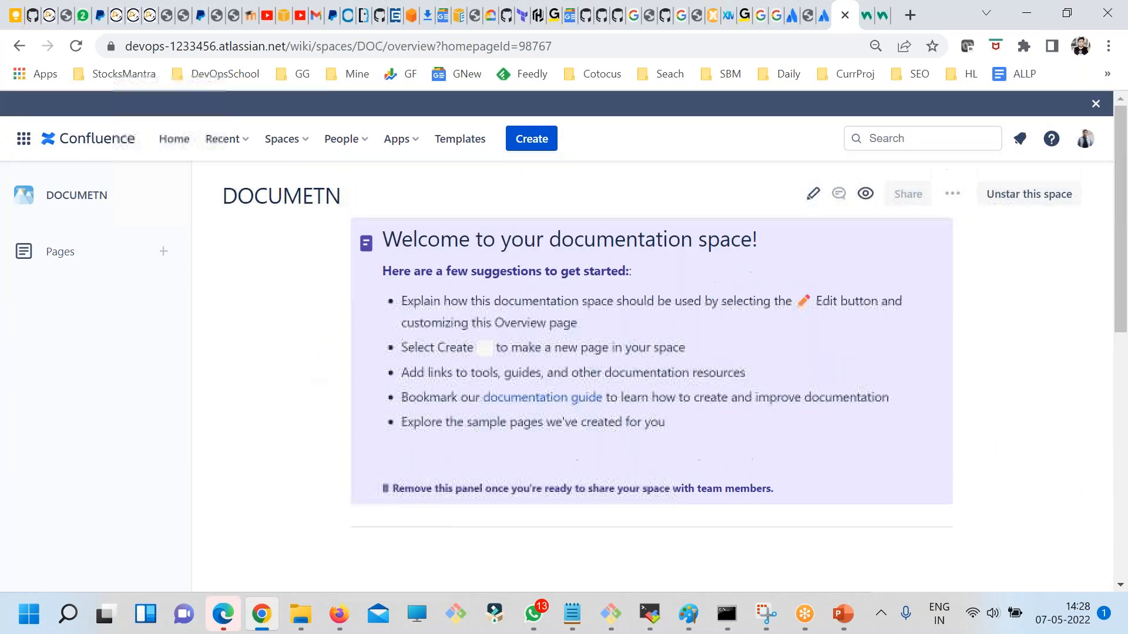
{"action": "left_click", "coordinate": [953, 196]}
{"action": "scroll", "coordinate": [913, 438], "scroll_direction": "down", "scroll_amount": 2}
{"action": "left_click", "coordinate": [859, 307]}
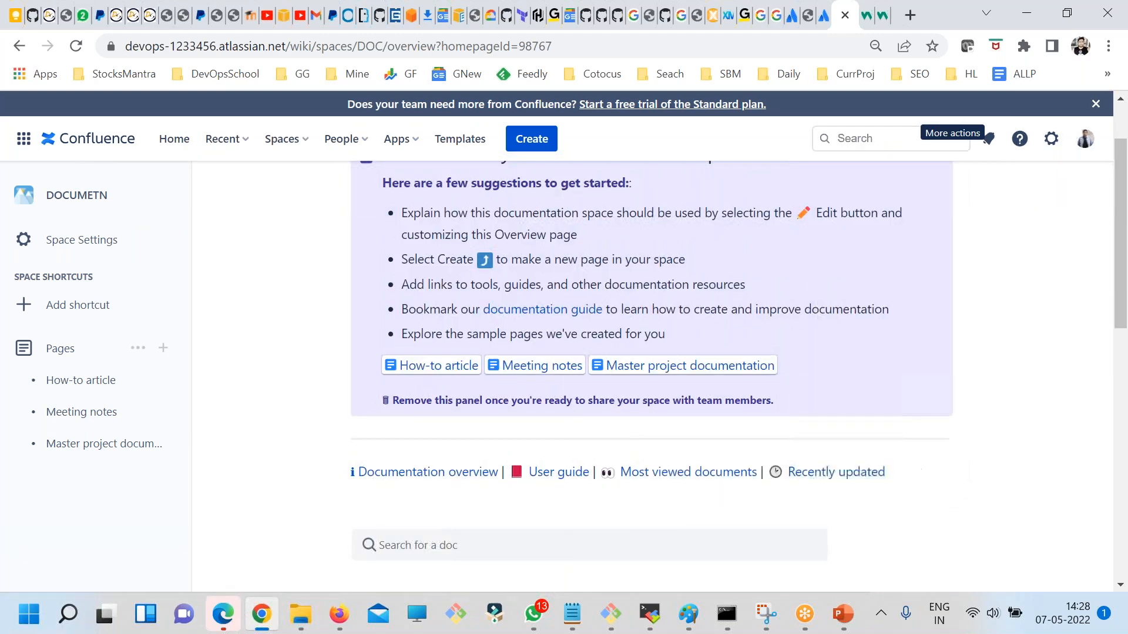
{"action": "left_click_drag", "start_coordinate": [476, 239], "coordinate": [426, 197]}
{"action": "left_click", "coordinate": [484, 235]}
{"action": "double_click", "coordinate": [507, 200]}
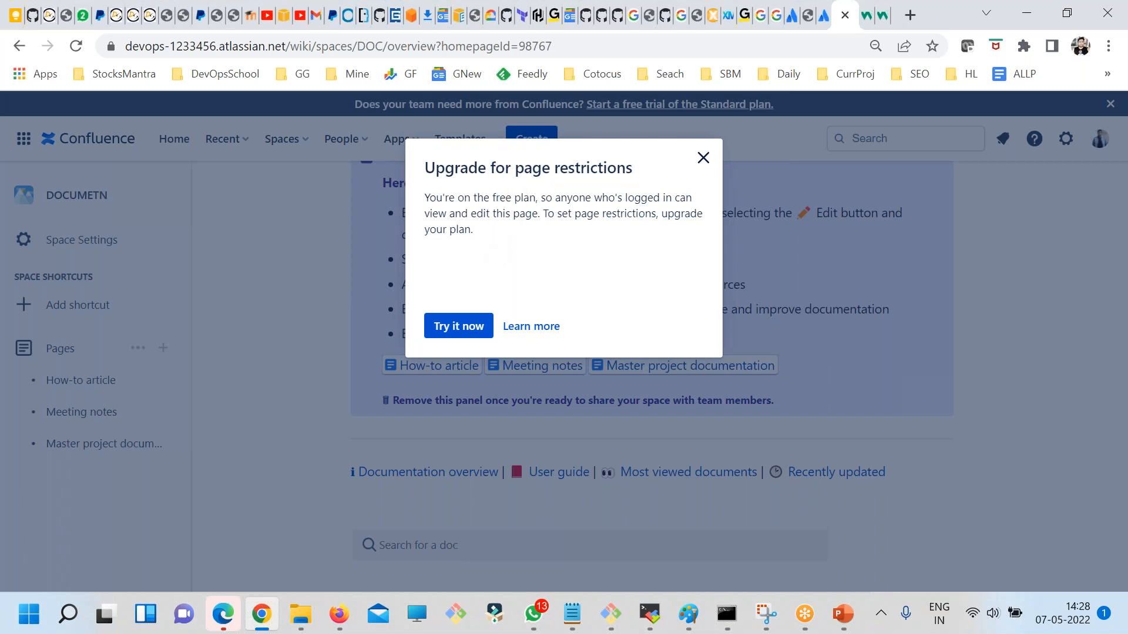
Read and close the upgrade notice for page restrictions, and open the site's General Configuration settings
{"action": "left_click_drag", "start_coordinate": [517, 238], "coordinate": [437, 214]}
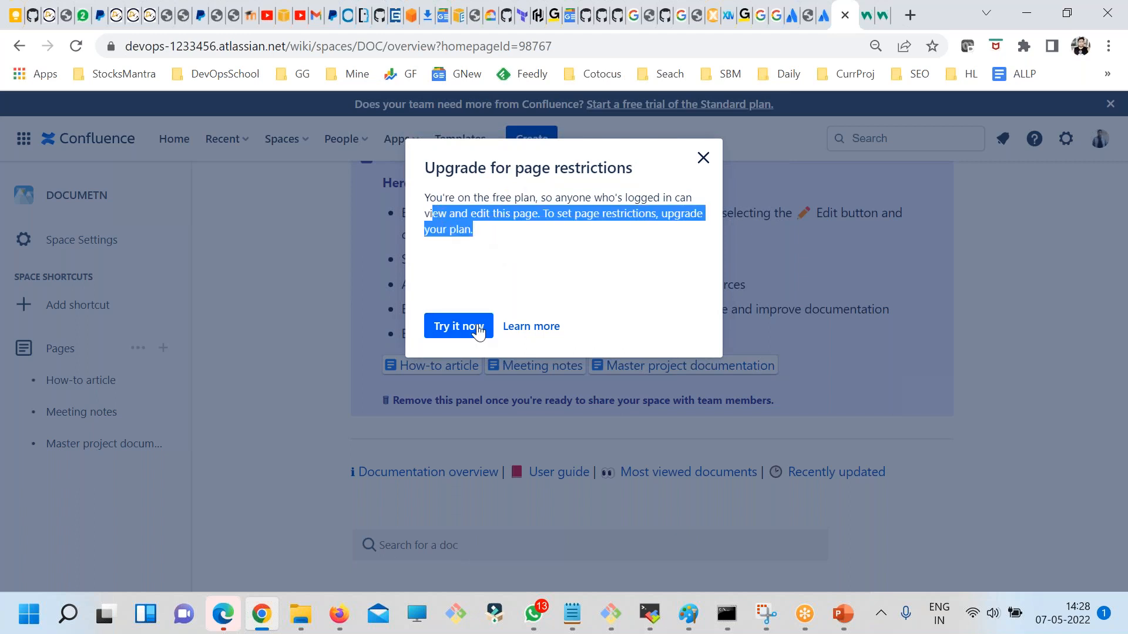
{"action": "left_click", "coordinate": [699, 160]}
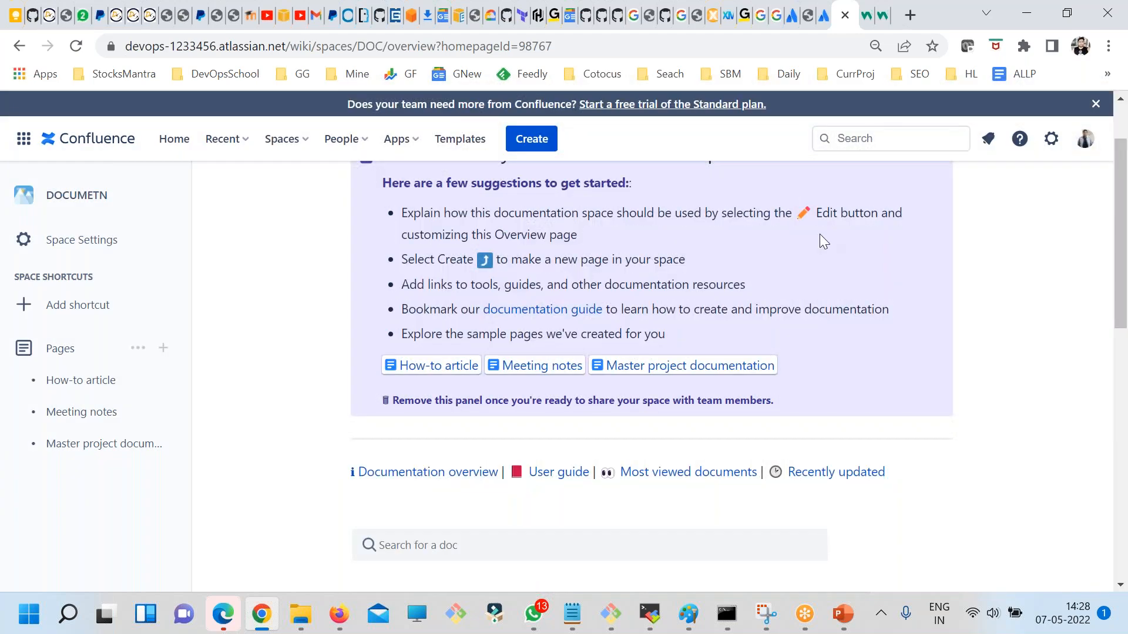
{"action": "left_click", "coordinate": [1052, 143]}
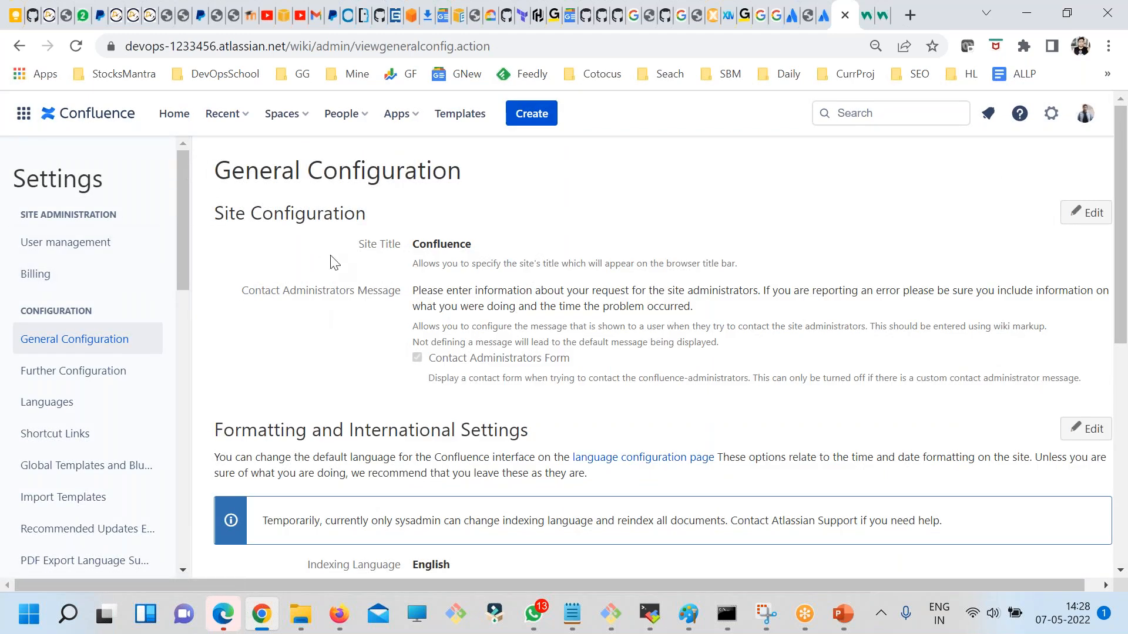
Look over the organization's user management page and account menu, and return to the General Configuration settings
{"action": "left_click", "coordinate": [81, 245]}
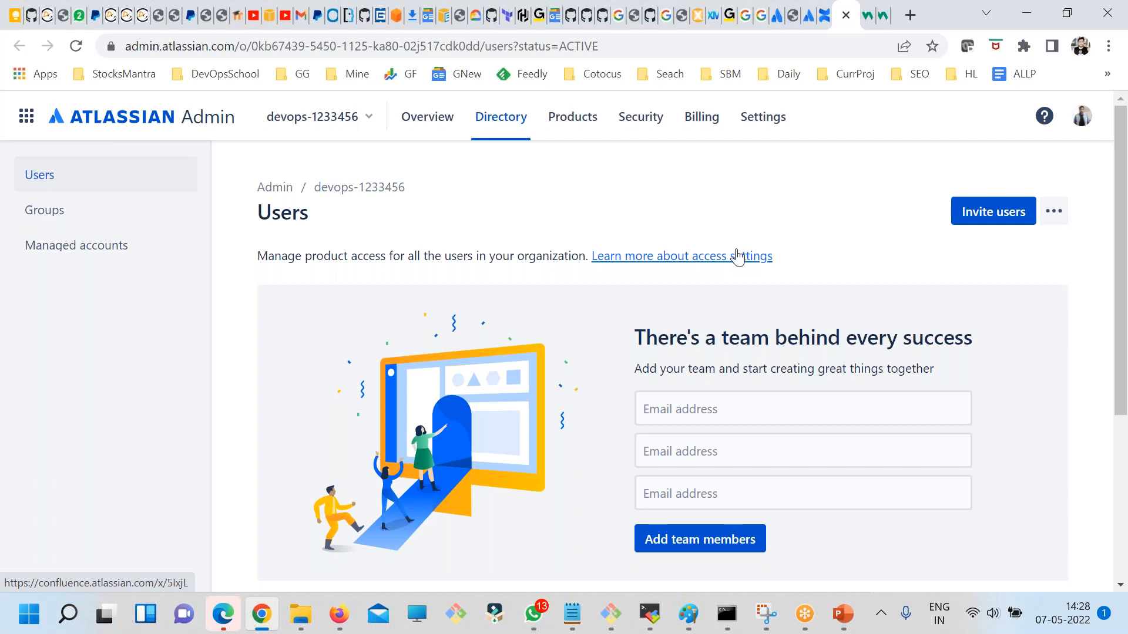
{"action": "left_click", "coordinate": [1081, 118]}
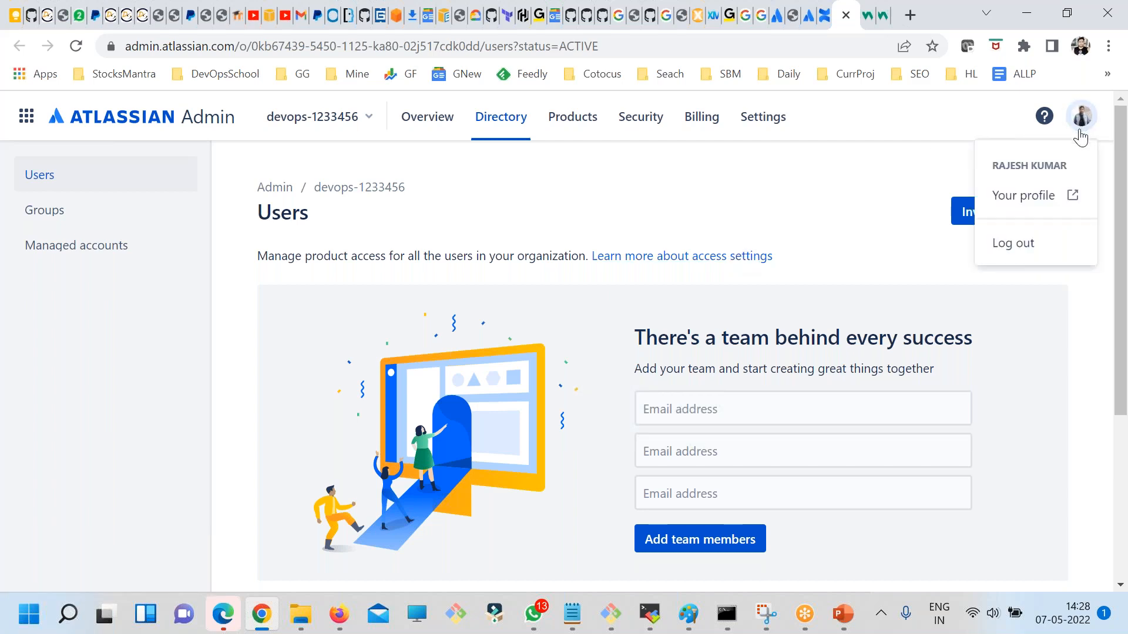
{"action": "left_click", "coordinate": [815, 18]}
{"action": "left_click", "coordinate": [814, 15]}
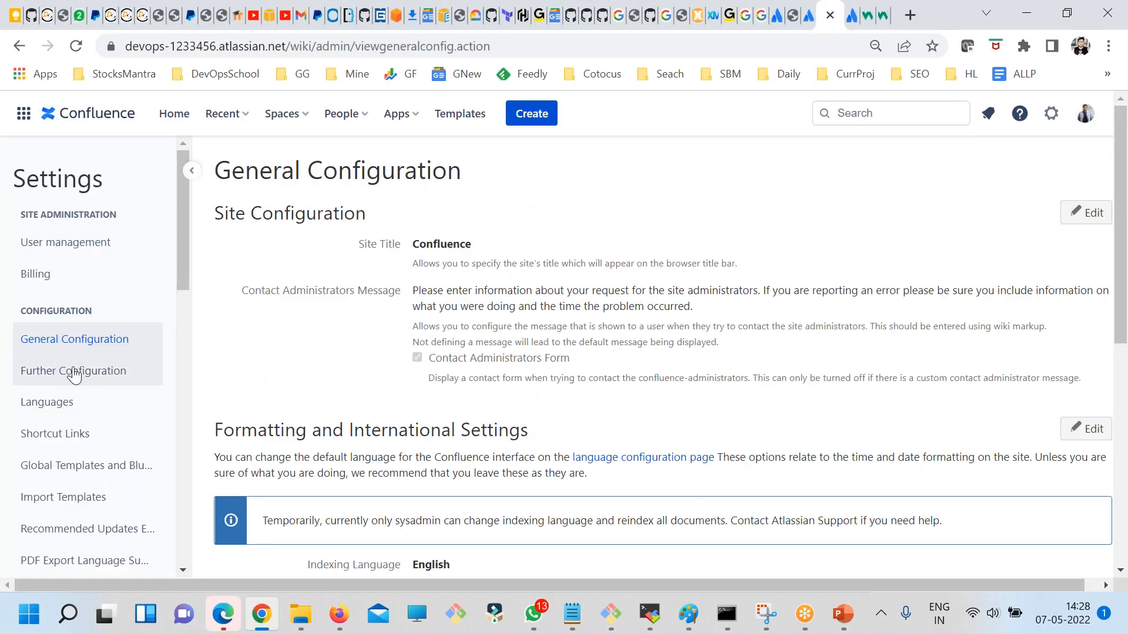
Open Manage apps in the site settings and set the app filter to All apps
{"action": "scroll", "coordinate": [88, 405], "scroll_direction": "down", "scroll_amount": 3}
{"action": "scroll", "coordinate": [91, 418], "scroll_direction": "up", "scroll_amount": 3}
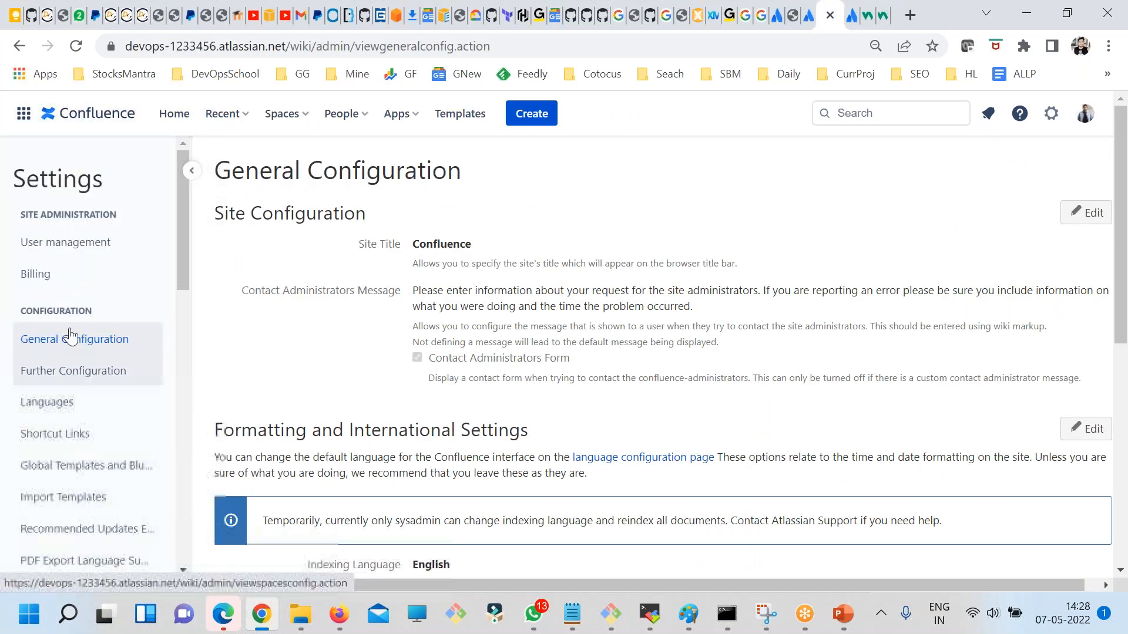
{"action": "scroll", "coordinate": [85, 351], "scroll_direction": "down", "scroll_amount": 3}
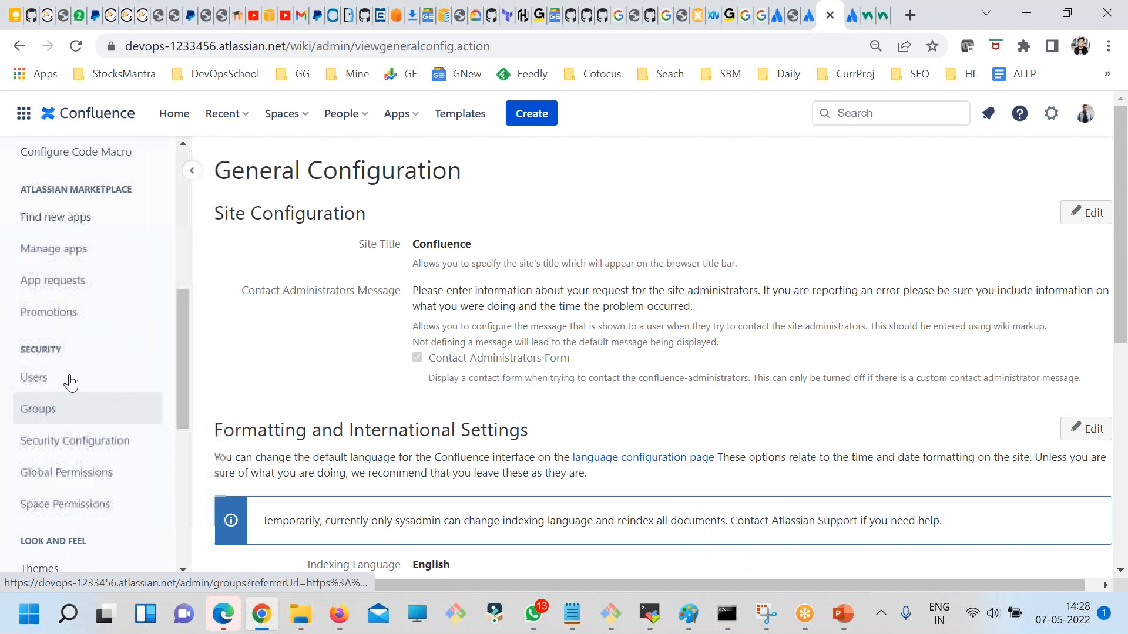
{"action": "left_click", "coordinate": [55, 248]}
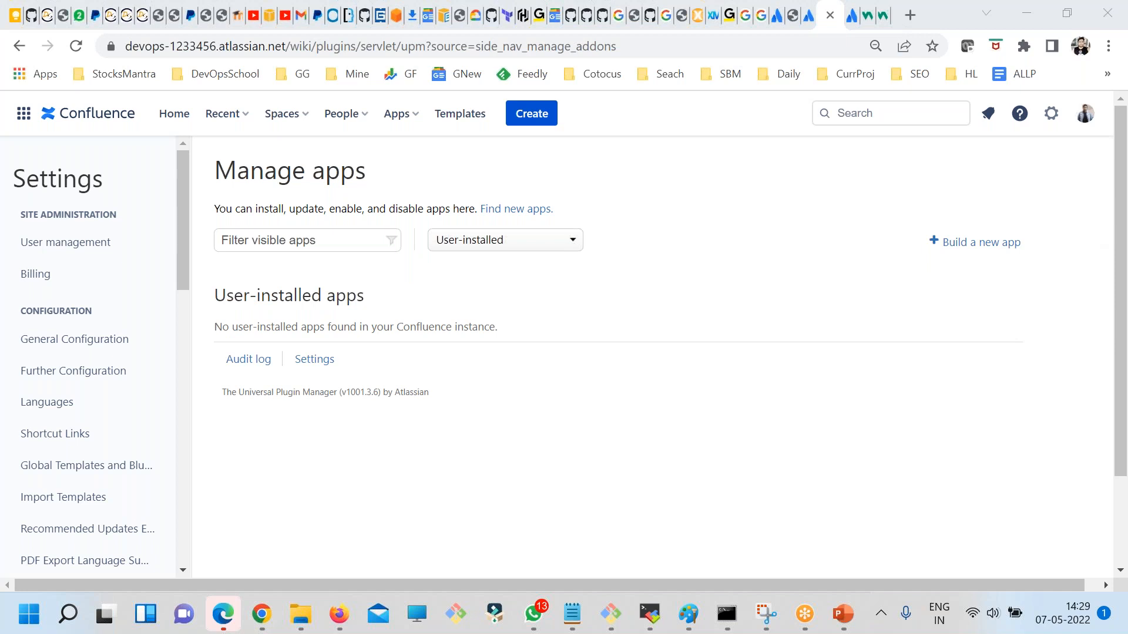
{"action": "left_click", "coordinate": [515, 252]}
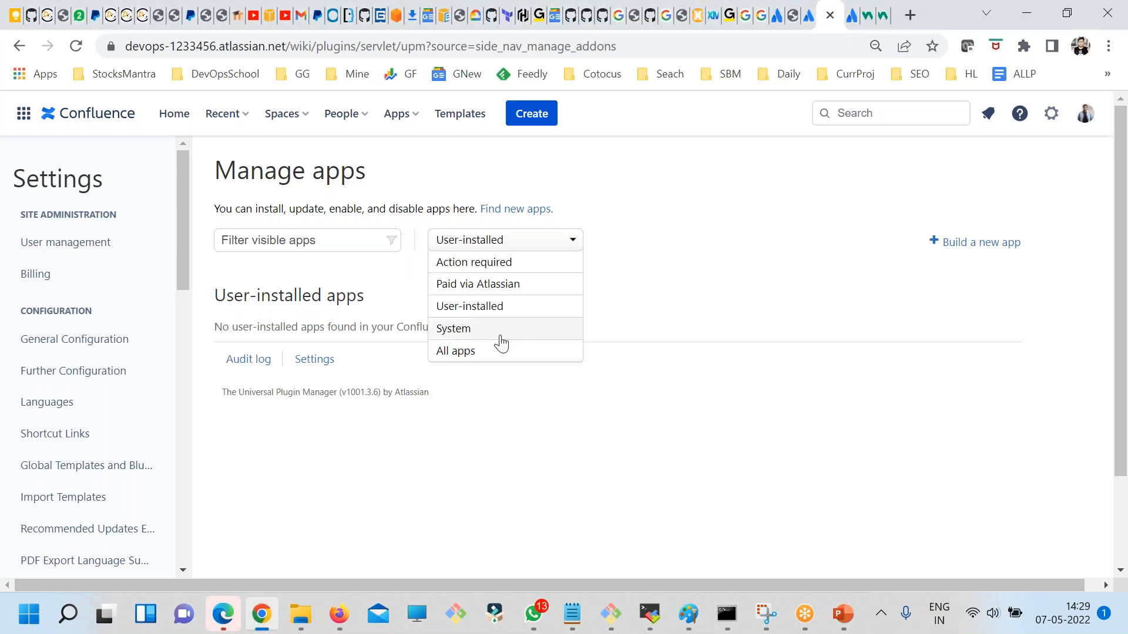
{"action": "left_click", "coordinate": [463, 350]}
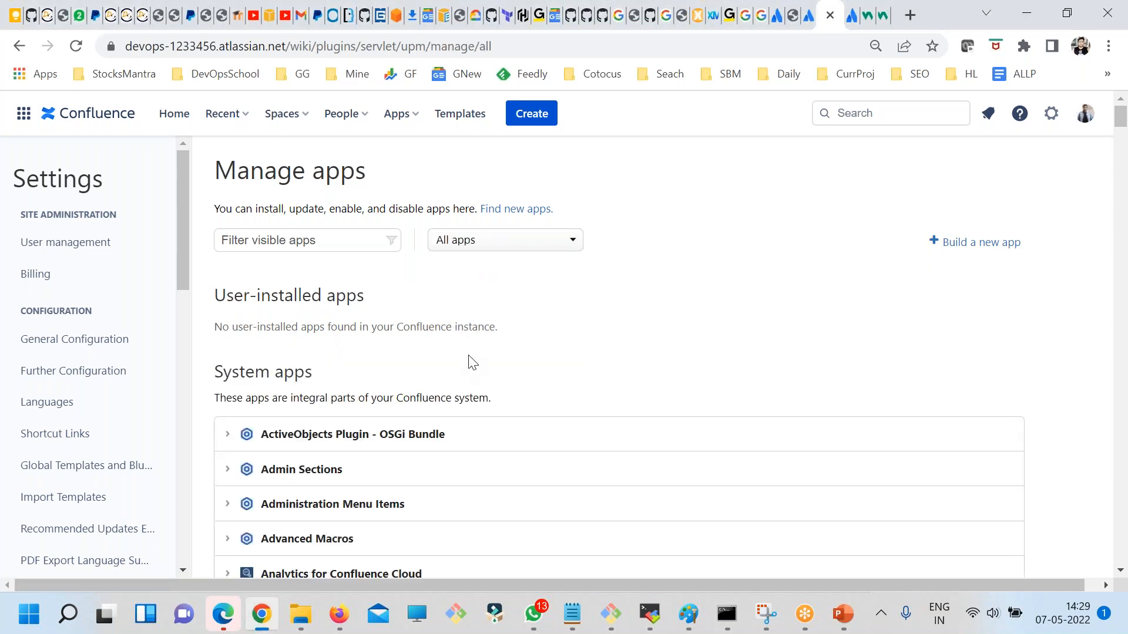
Examine the system apps list and the headings for system and user-installed apps
{"action": "scroll", "coordinate": [538, 398], "scroll_direction": "down", "scroll_amount": 1}
{"action": "scroll", "coordinate": [538, 398], "scroll_direction": "down", "scroll_amount": 10}
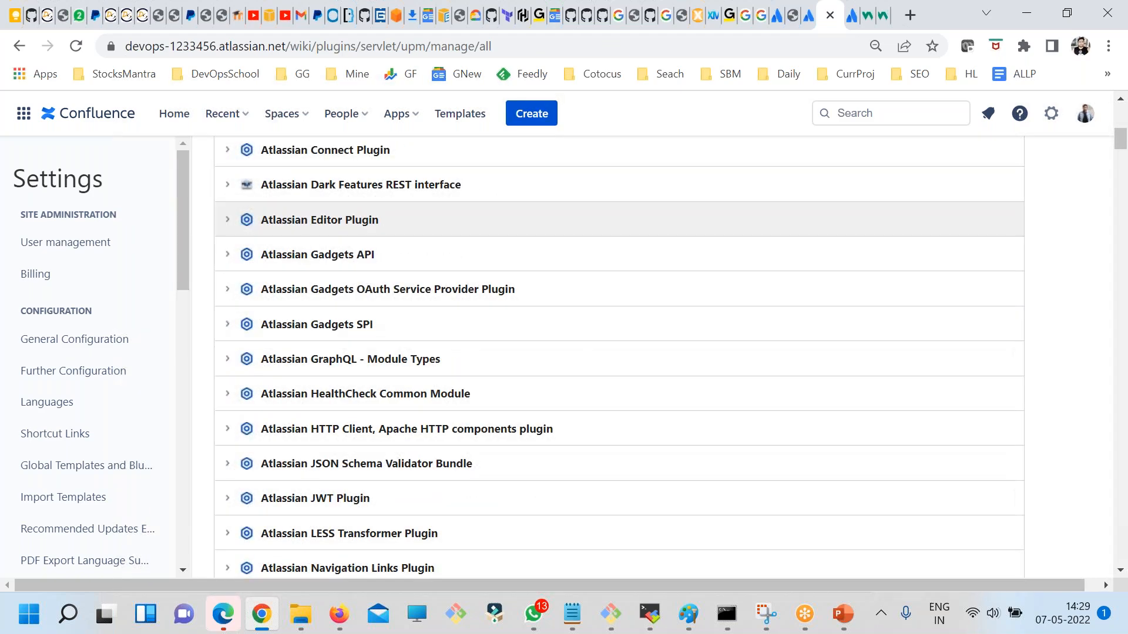
{"action": "scroll", "coordinate": [447, 381], "scroll_direction": "down", "scroll_amount": 2}
{"action": "scroll", "coordinate": [446, 382], "scroll_direction": "down", "scroll_amount": 3}
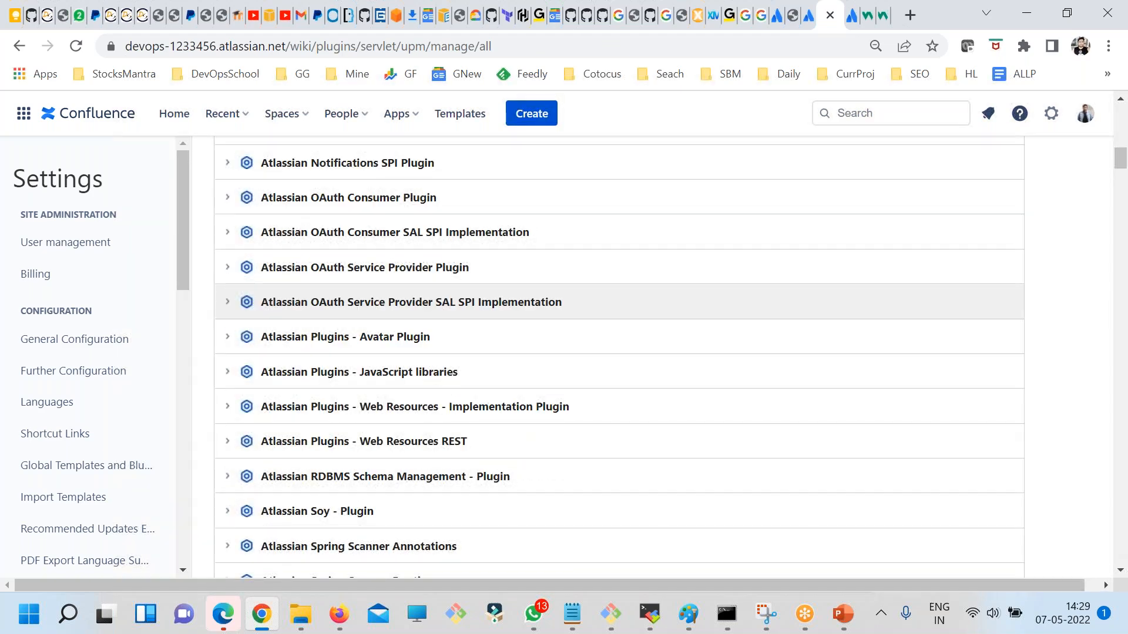
{"action": "scroll", "coordinate": [342, 325], "scroll_direction": "down", "scroll_amount": 4}
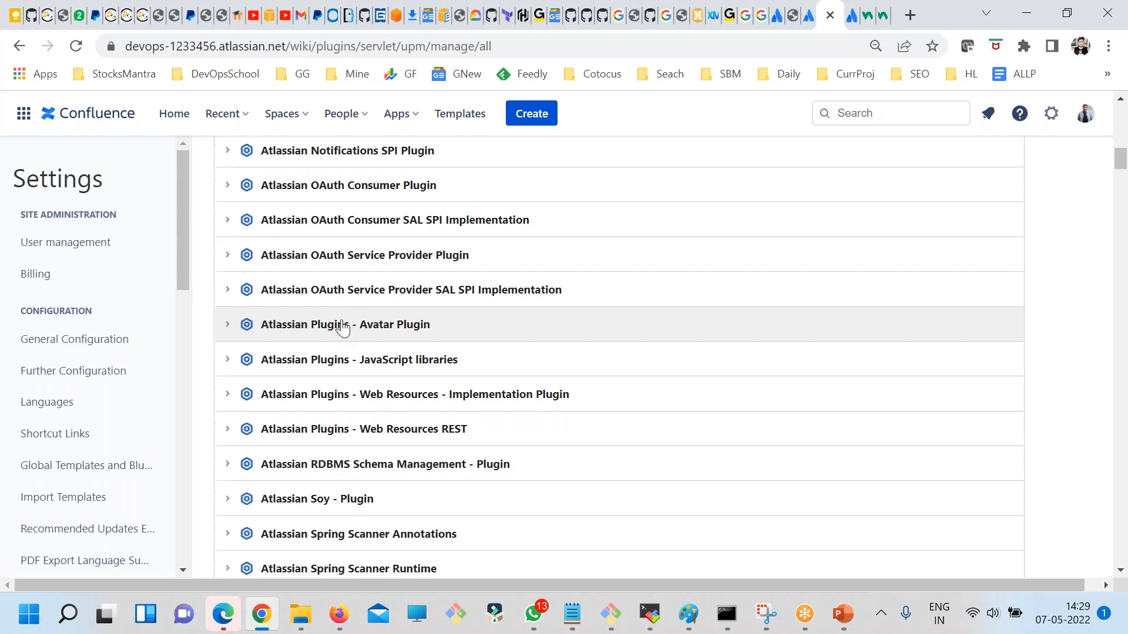
{"action": "key", "text": "Home"}
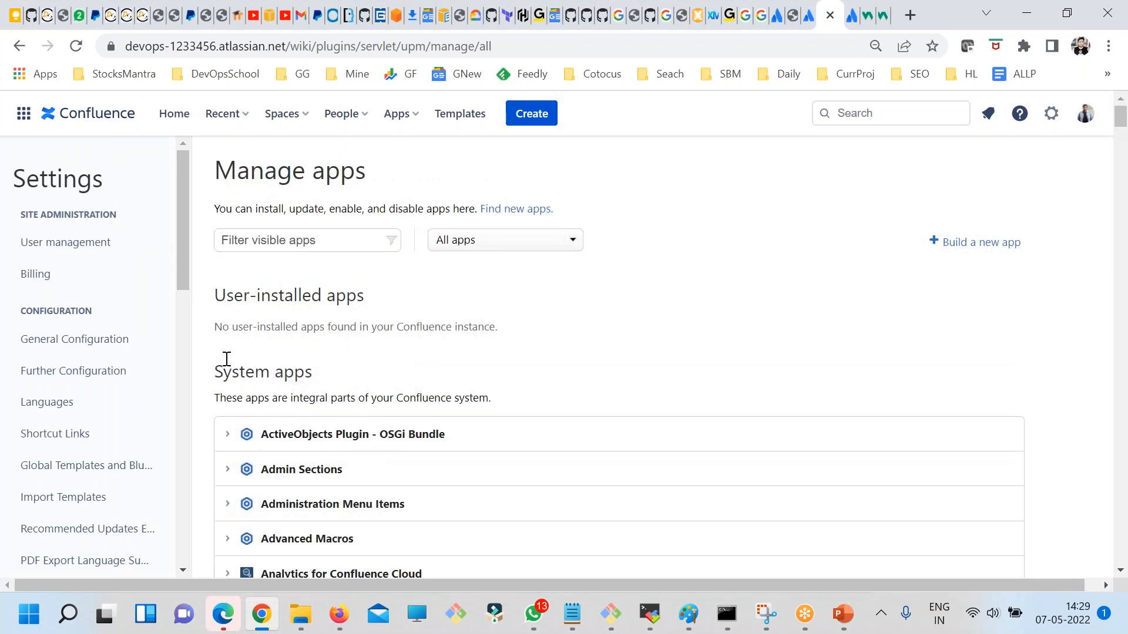
{"action": "left_click_drag", "start_coordinate": [224, 371], "coordinate": [312, 375]}
{"action": "left_click_drag", "start_coordinate": [234, 295], "coordinate": [364, 295]}
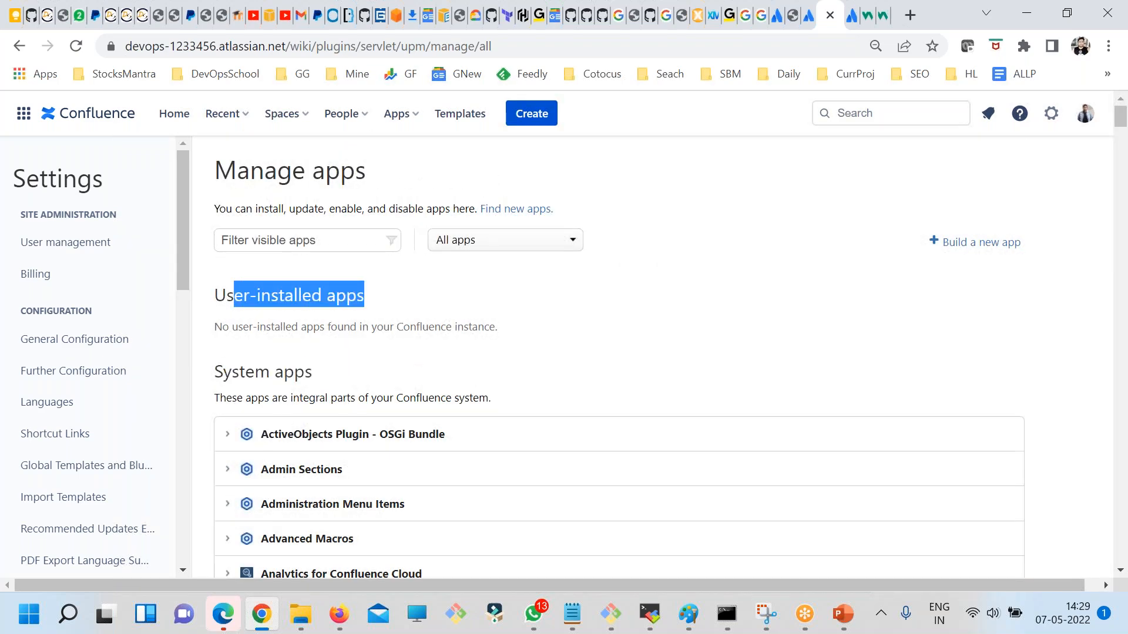
Filter the apps by Paid via Atlassian and by User-installed, and look over each list
{"action": "left_click", "coordinate": [464, 240]}
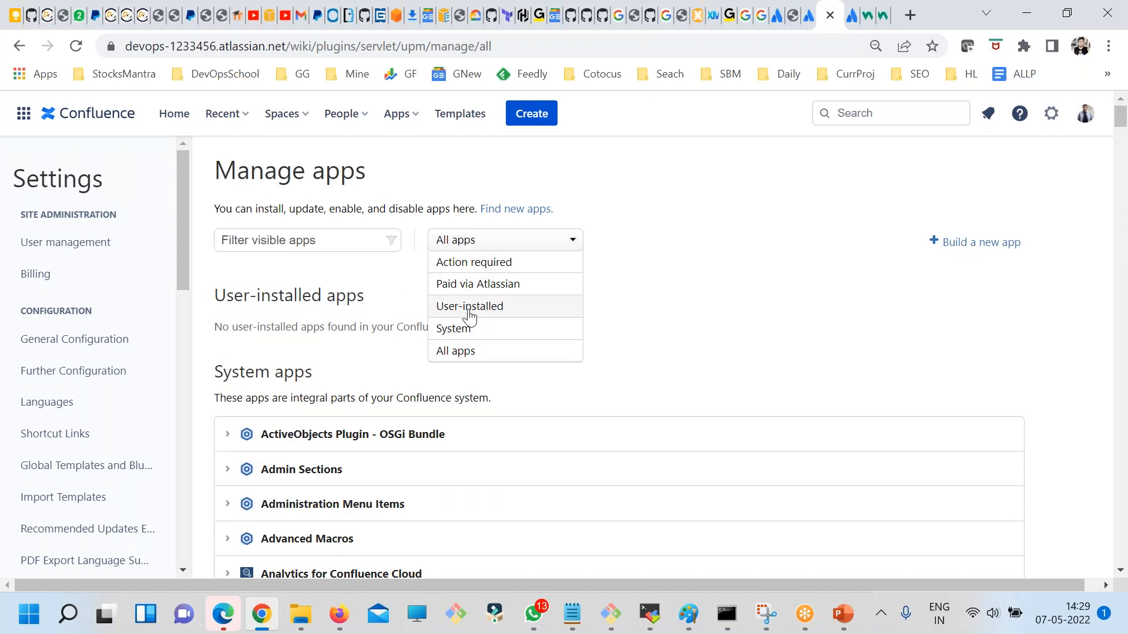
{"action": "left_click", "coordinate": [461, 285]}
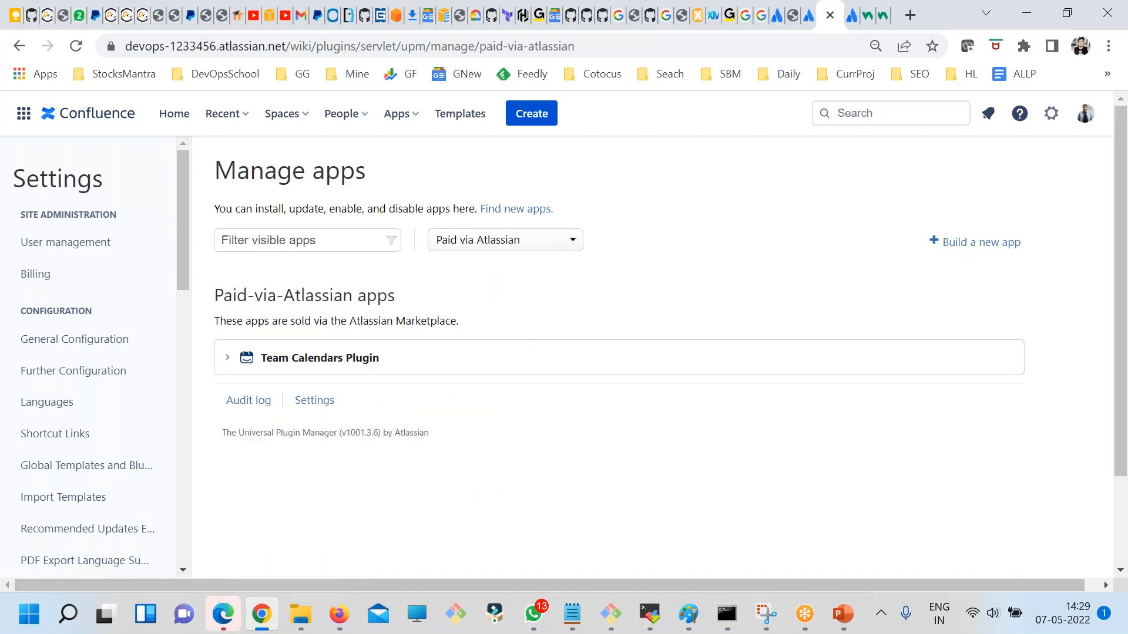
{"action": "left_click", "coordinate": [454, 244]}
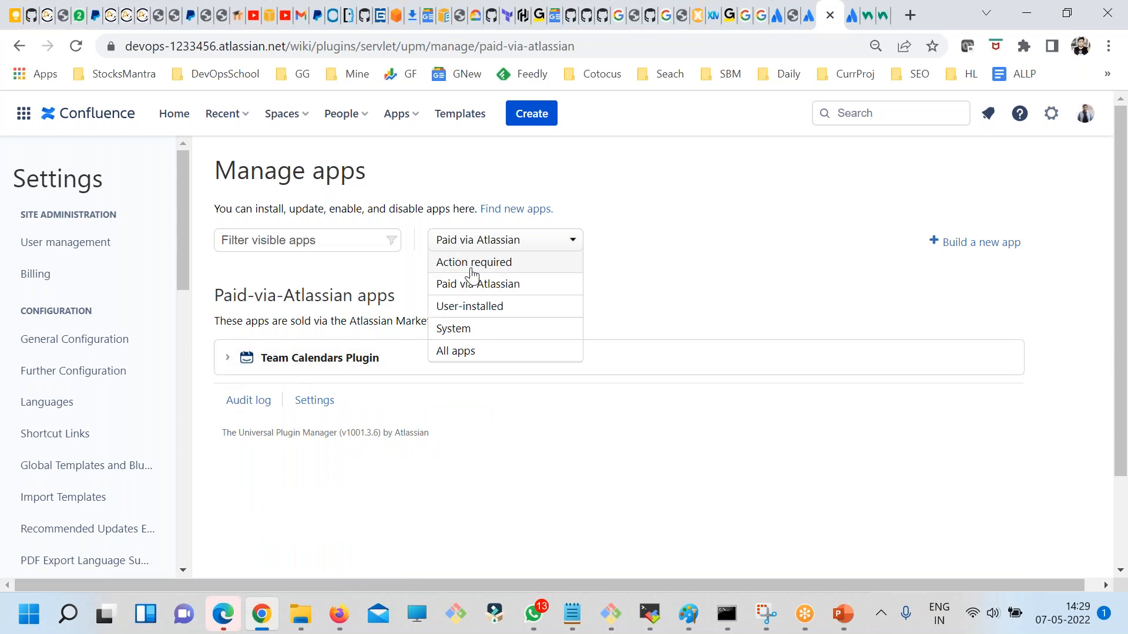
{"action": "left_click", "coordinate": [470, 307]}
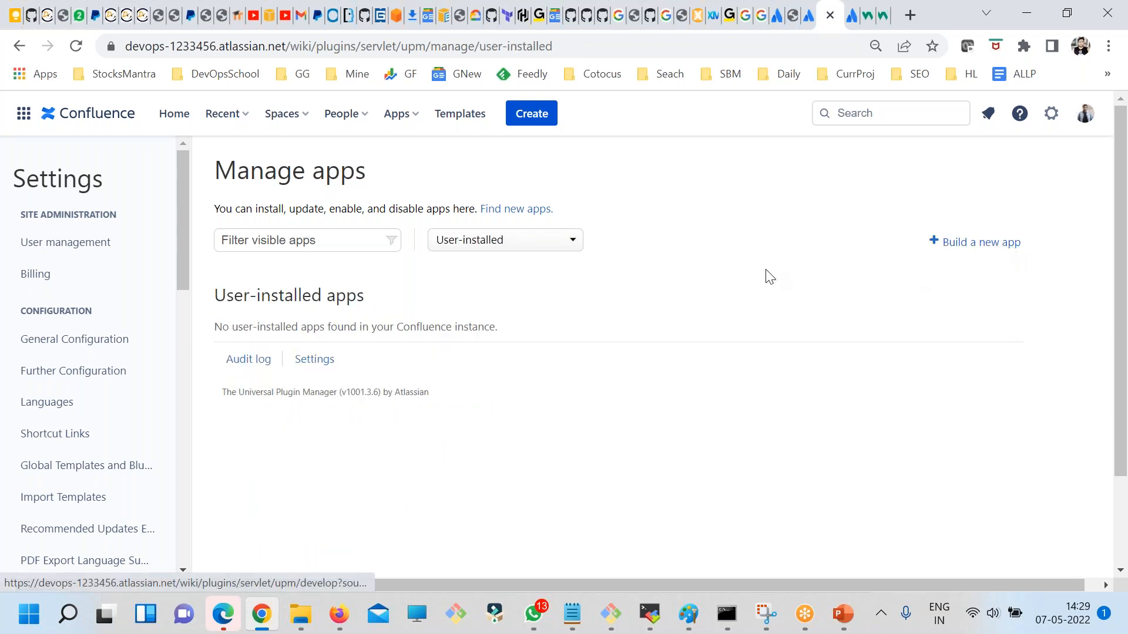
{"action": "scroll", "coordinate": [625, 343], "scroll_direction": "down", "scroll_amount": 2}
{"action": "scroll", "coordinate": [382, 313], "scroll_direction": "up", "scroll_amount": 2}
{"action": "scroll", "coordinate": [612, 346], "scroll_direction": "down", "scroll_amount": 2}
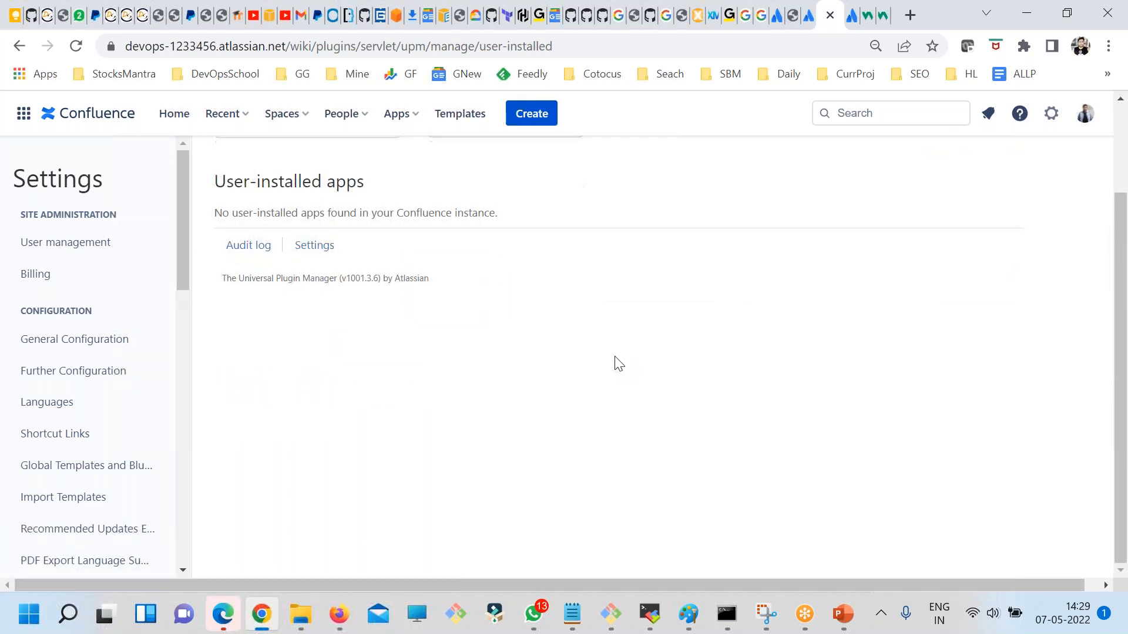
{"action": "scroll", "coordinate": [619, 364], "scroll_direction": "up", "scroll_amount": 2}
Review the available app filter options on the Manage apps page without changing the filter
{"action": "left_click", "coordinate": [500, 242]}
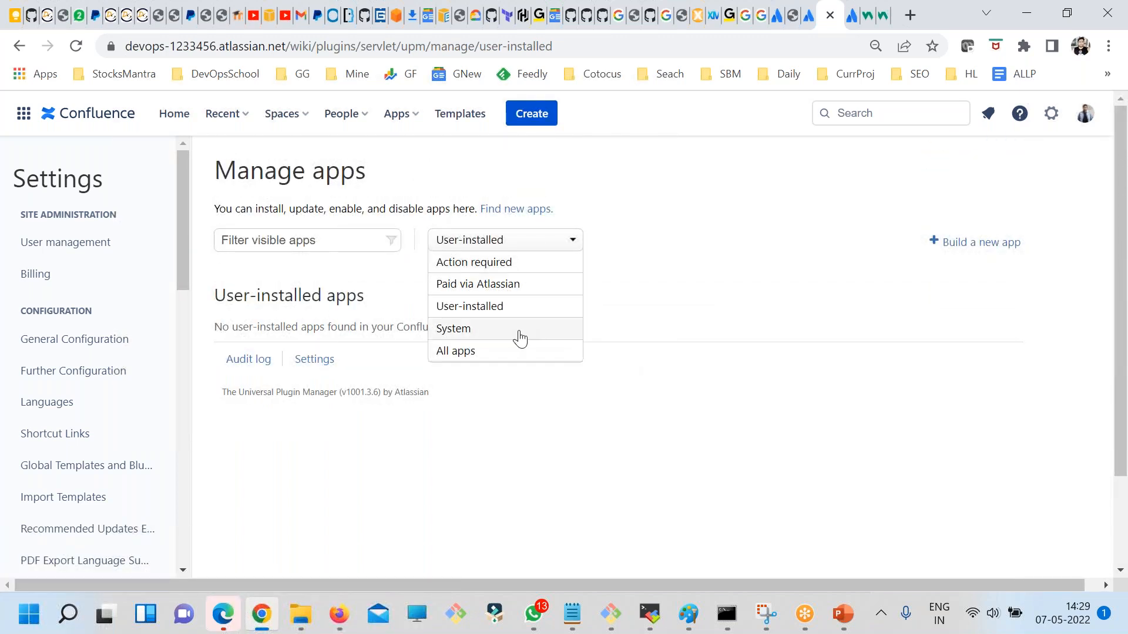
{"action": "left_click", "coordinate": [514, 420]}
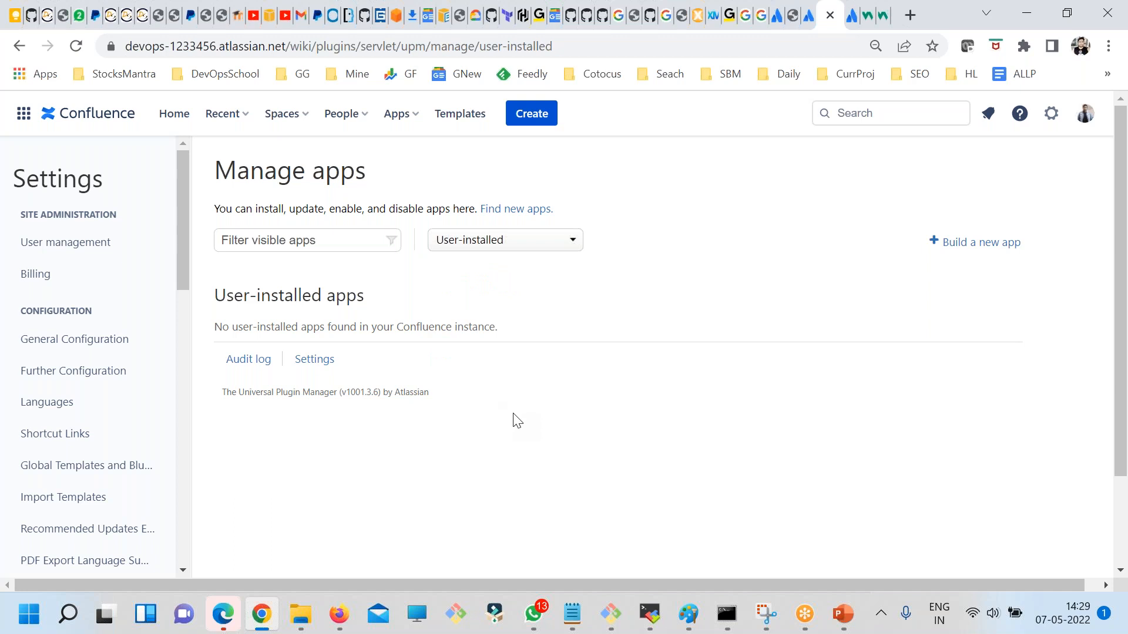
{"action": "left_click", "coordinate": [481, 241]}
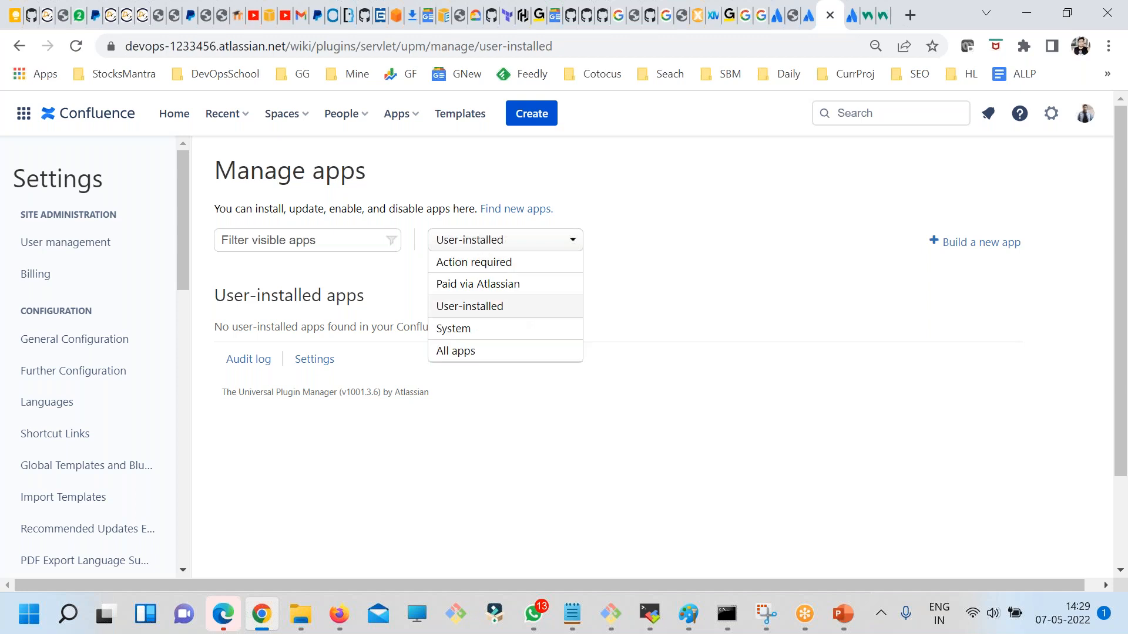
{"action": "left_click", "coordinate": [309, 285]}
Examine the Security, Look and feel, and Administration options in the site settings
{"action": "scroll", "coordinate": [157, 402], "scroll_direction": "down", "scroll_amount": 10}
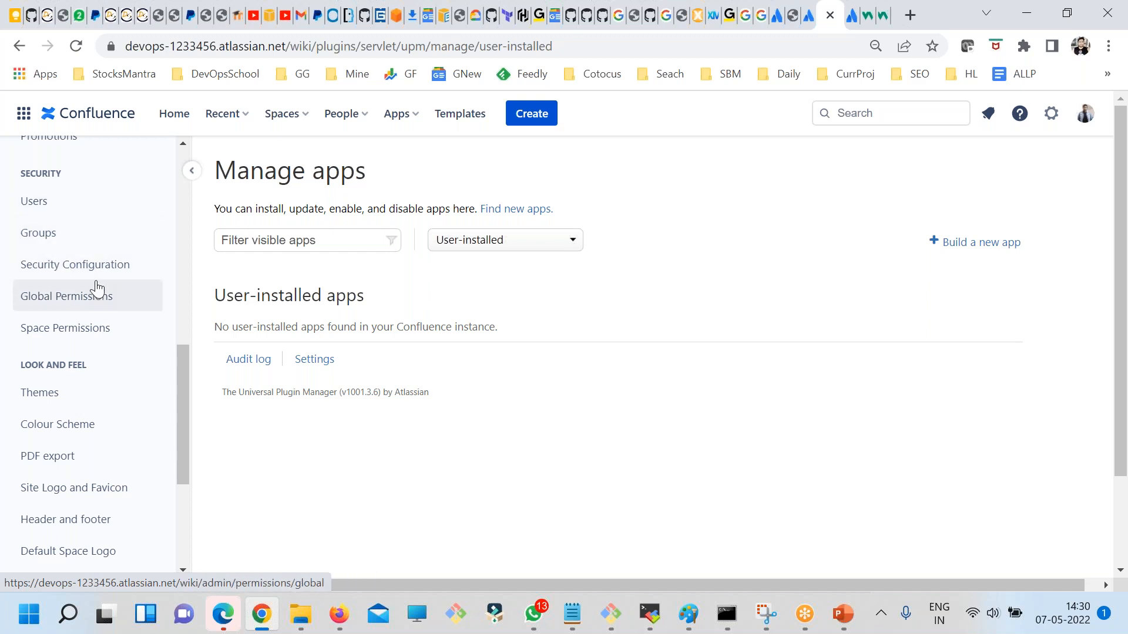
{"action": "scroll", "coordinate": [88, 393], "scroll_direction": "down", "scroll_amount": 3}
{"action": "scroll", "coordinate": [142, 550], "scroll_direction": "down", "scroll_amount": 1}
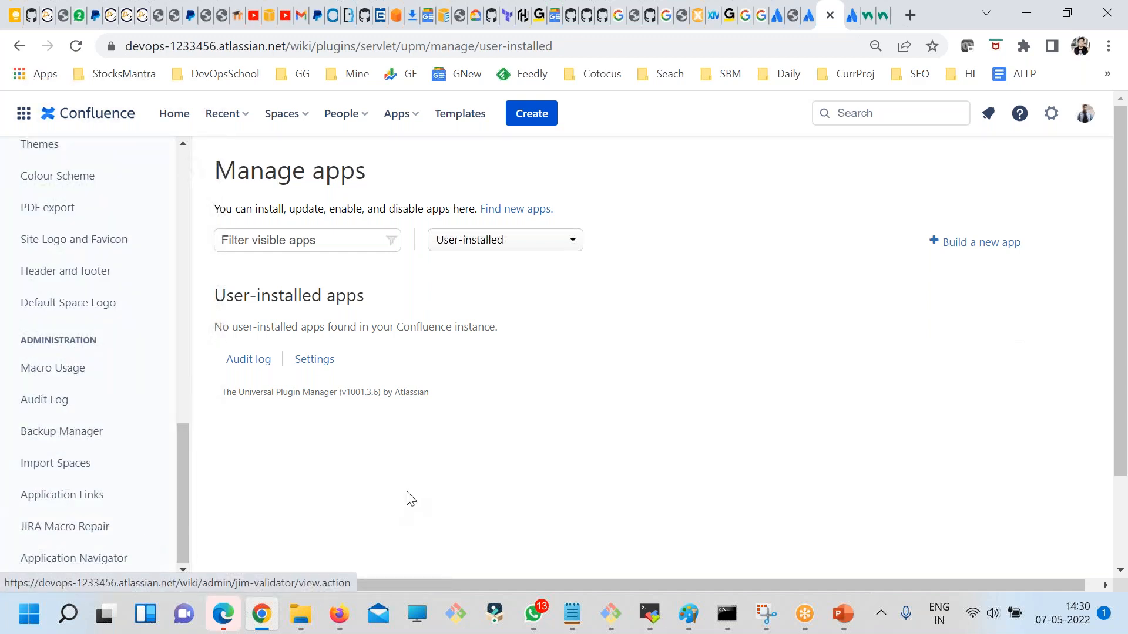
Look over the recently visited pages and open the DevOps1 space from the starred spaces
{"action": "left_click", "coordinate": [242, 120]}
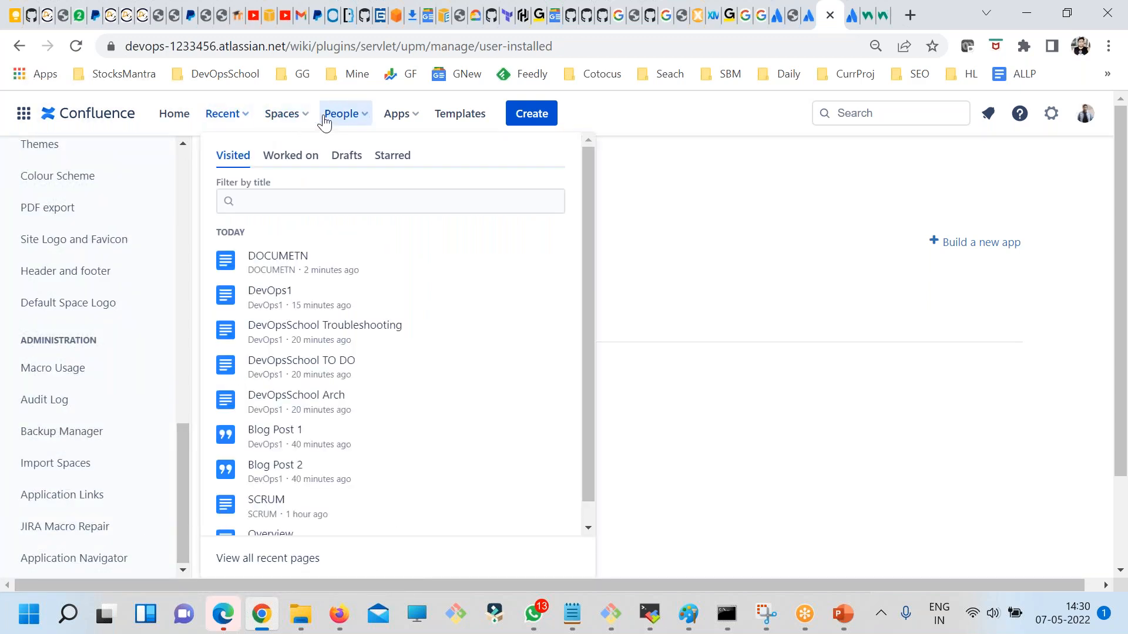
{"action": "left_click", "coordinate": [284, 113]}
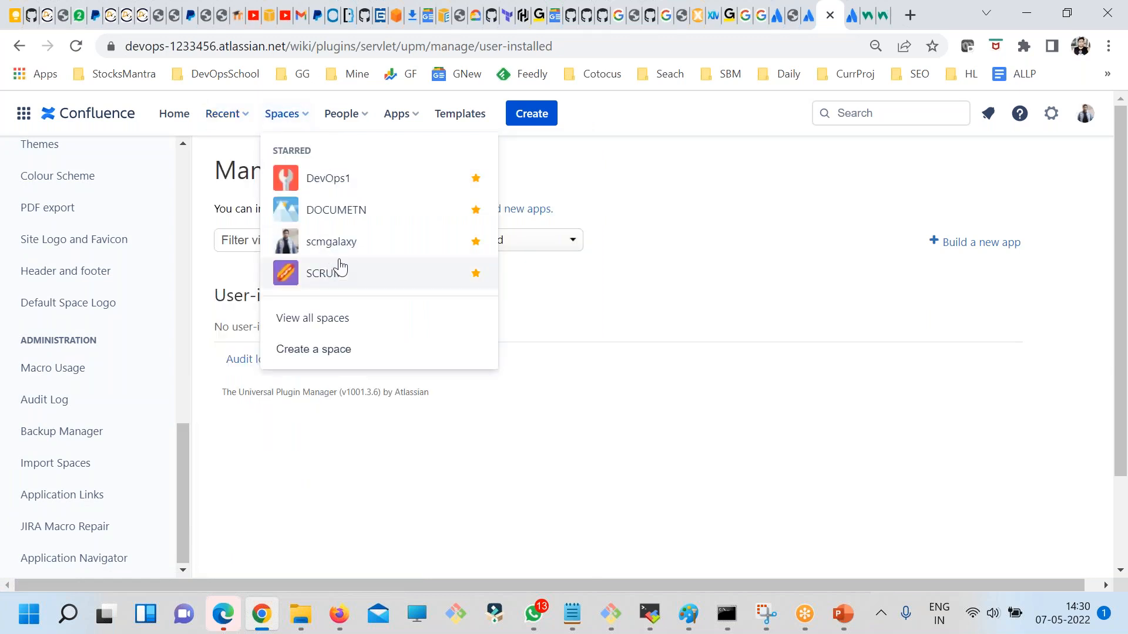
{"action": "left_click", "coordinate": [336, 182]}
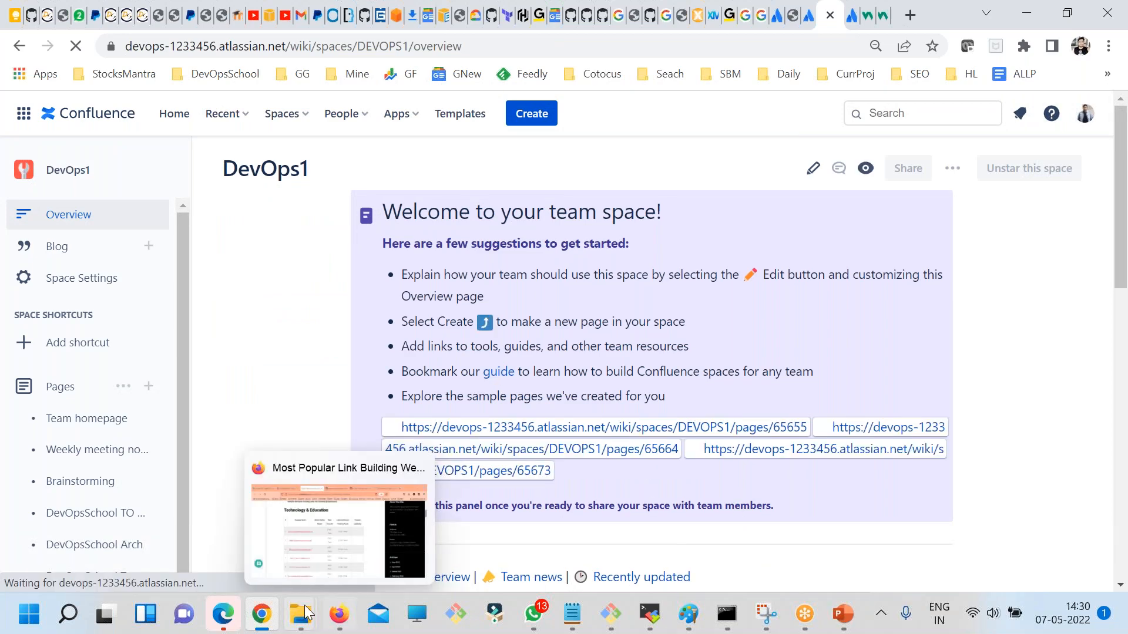
Switch to File Explorer to view the confluence presentations folder, and return to the DevOps1 overview in the browser
{"action": "mouse_move", "coordinate": [301, 614]}
{"action": "left_click", "coordinate": [467, 512]}
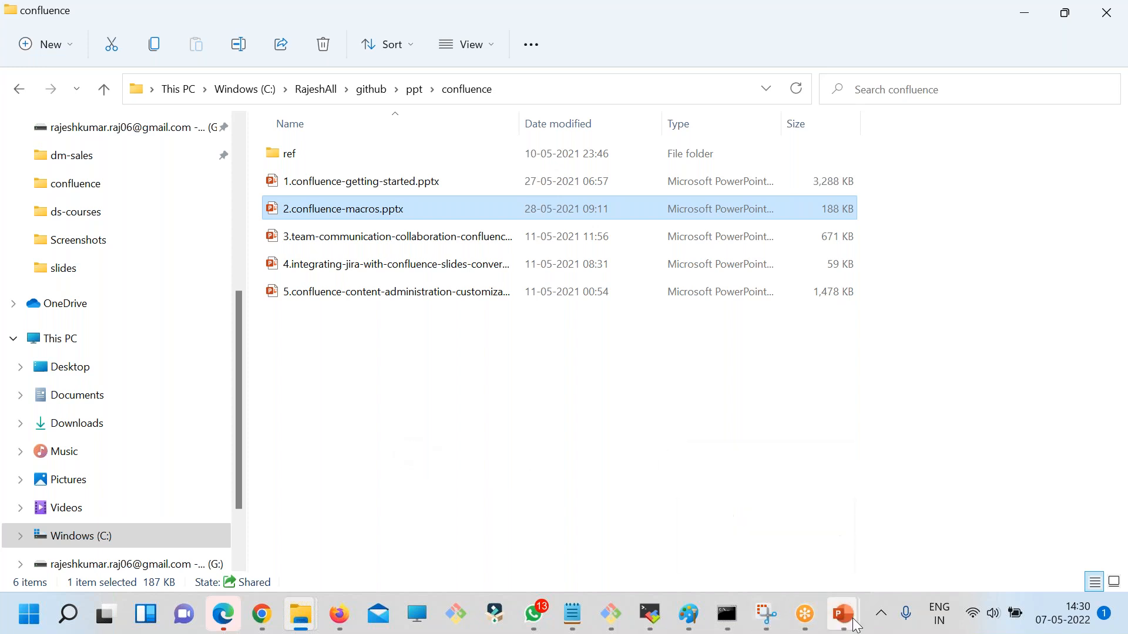
{"action": "key", "text": "alt+Tab"}
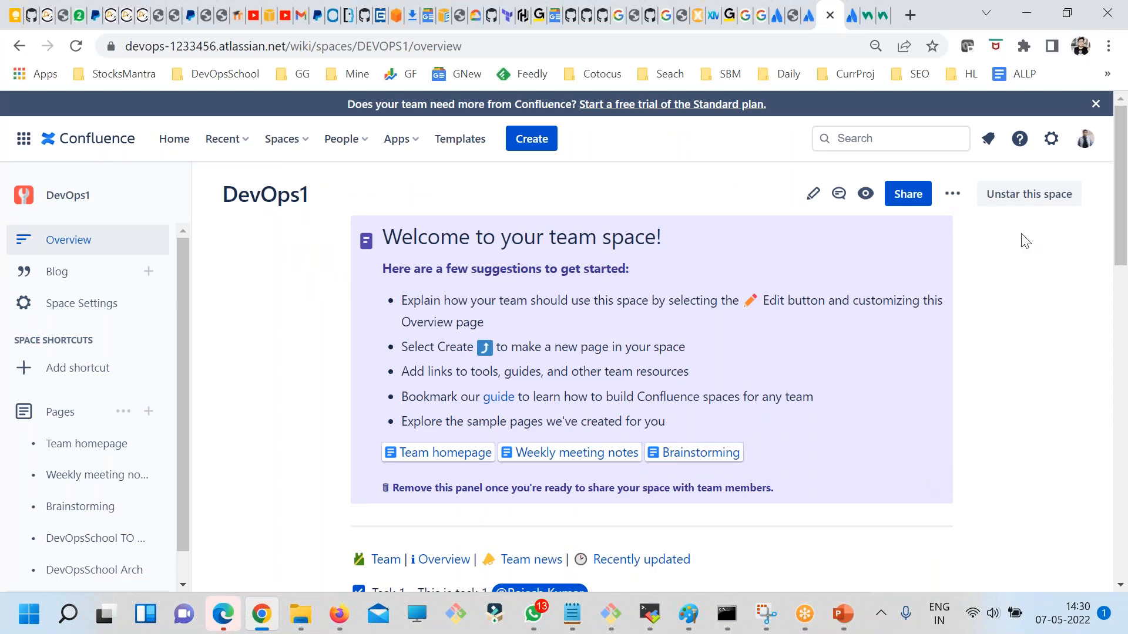
{"action": "left_click", "coordinate": [1094, 219]}
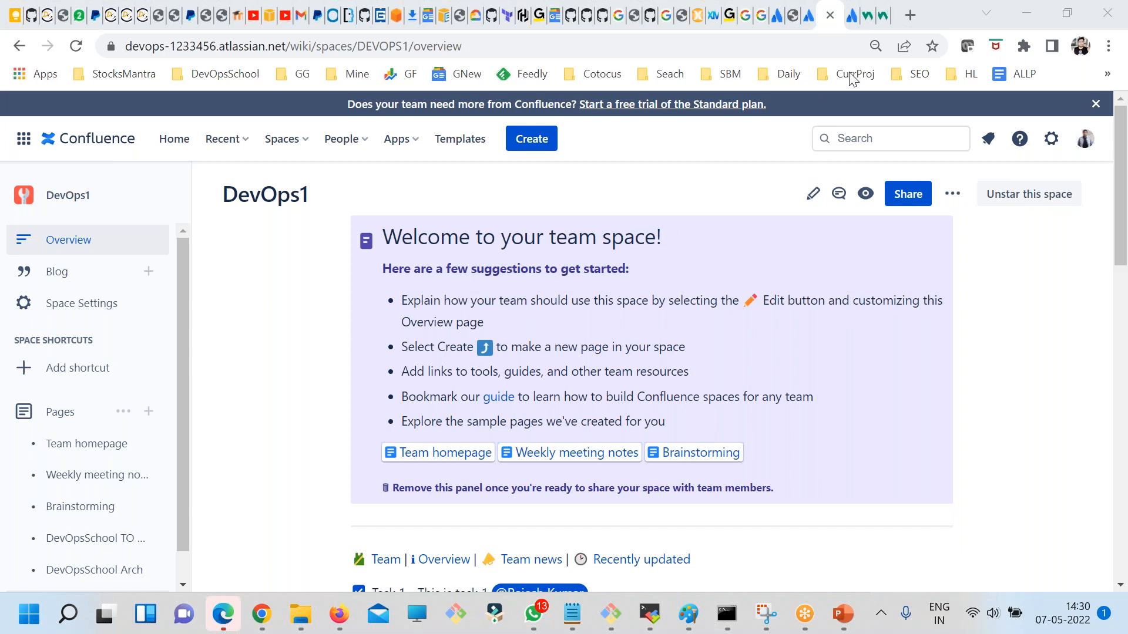
Search Google for "markup language" from a new browser tab
{"action": "left_click", "coordinate": [903, 18]}
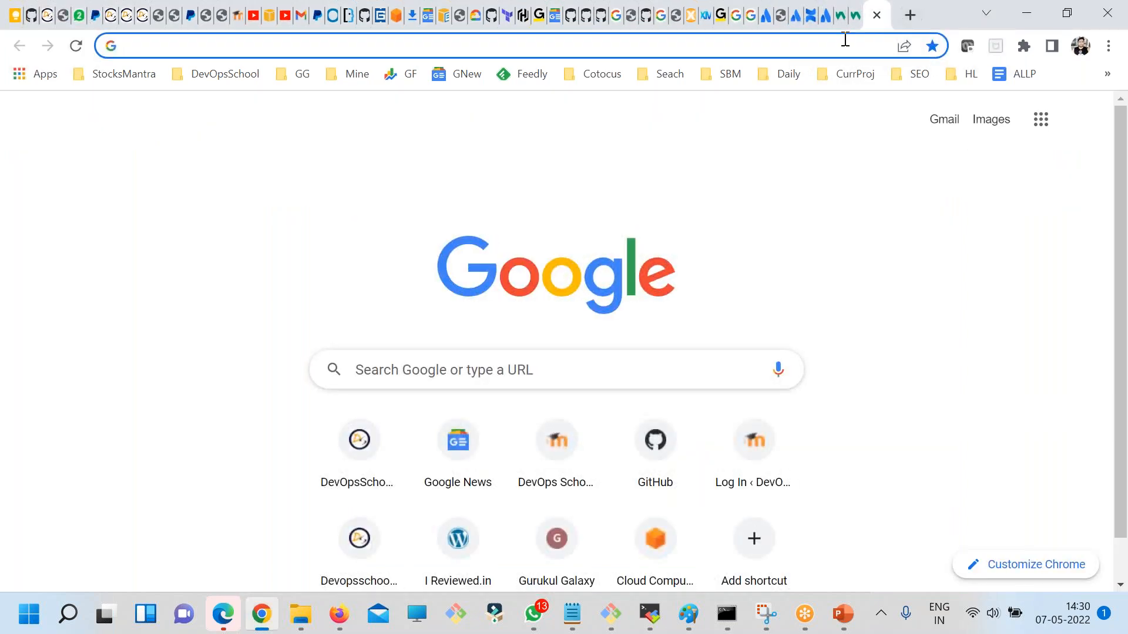
{"action": "left_click", "coordinate": [844, 39]}
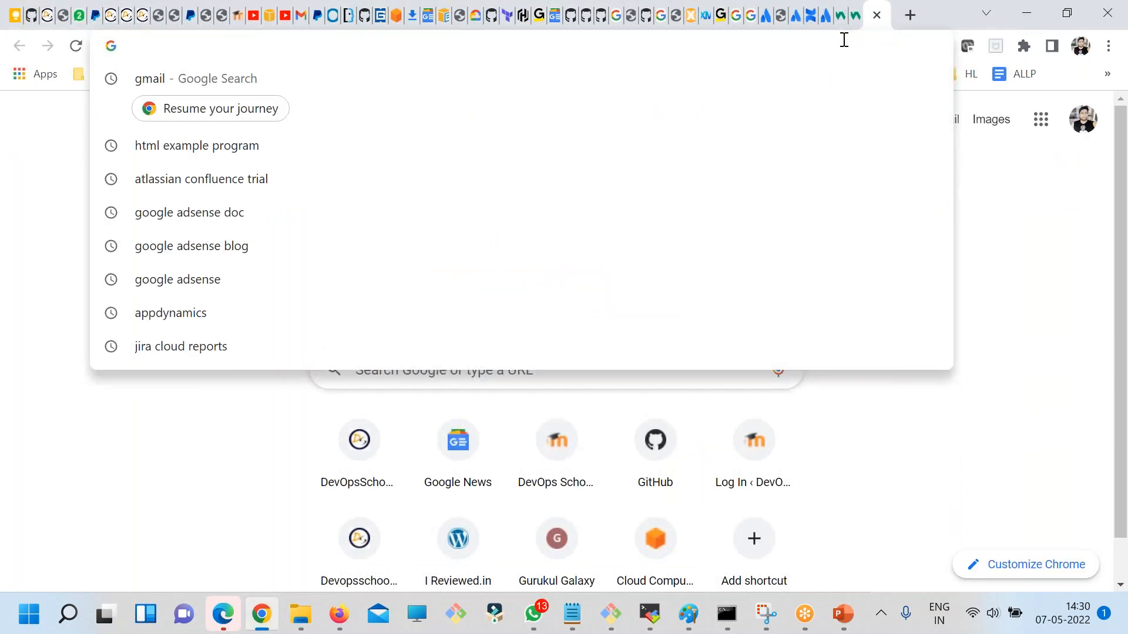
{"action": "type", "text": "MARK"}
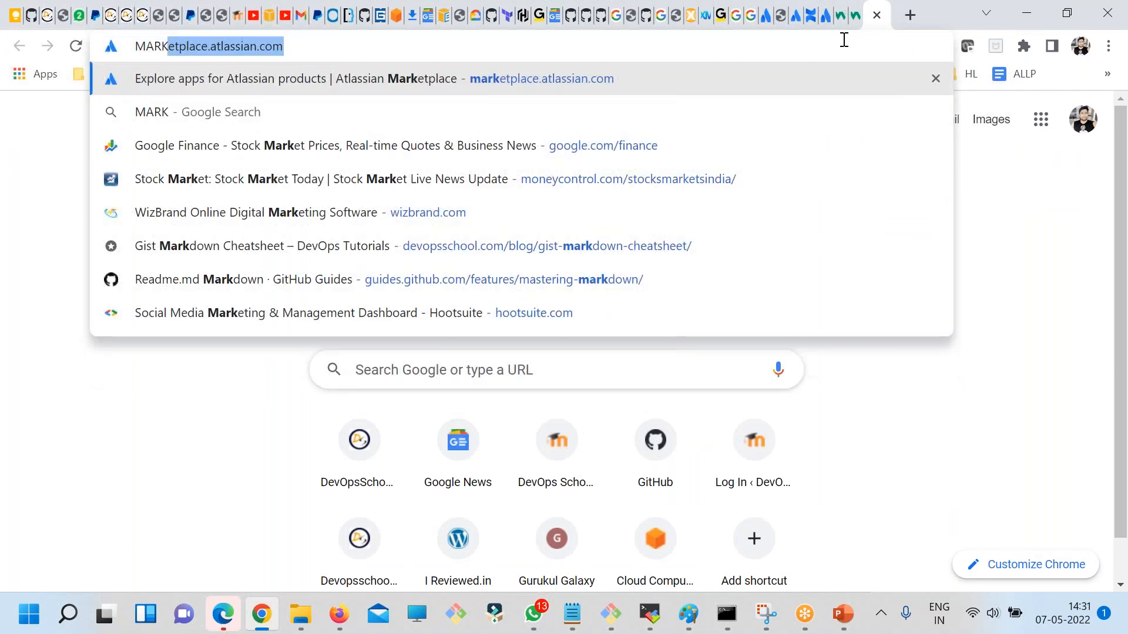
{"action": "key", "text": "BackSpace"}
{"action": "type", "text": "UP D"}
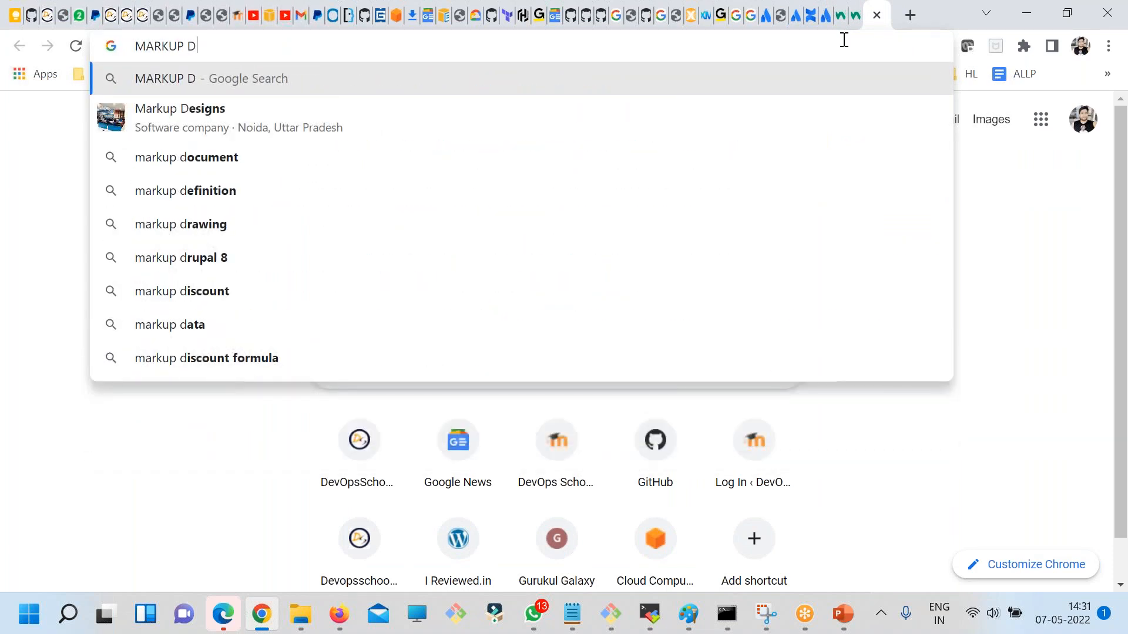
{"action": "key", "text": "BackSpace"}
{"action": "type", "text": "Lang"}
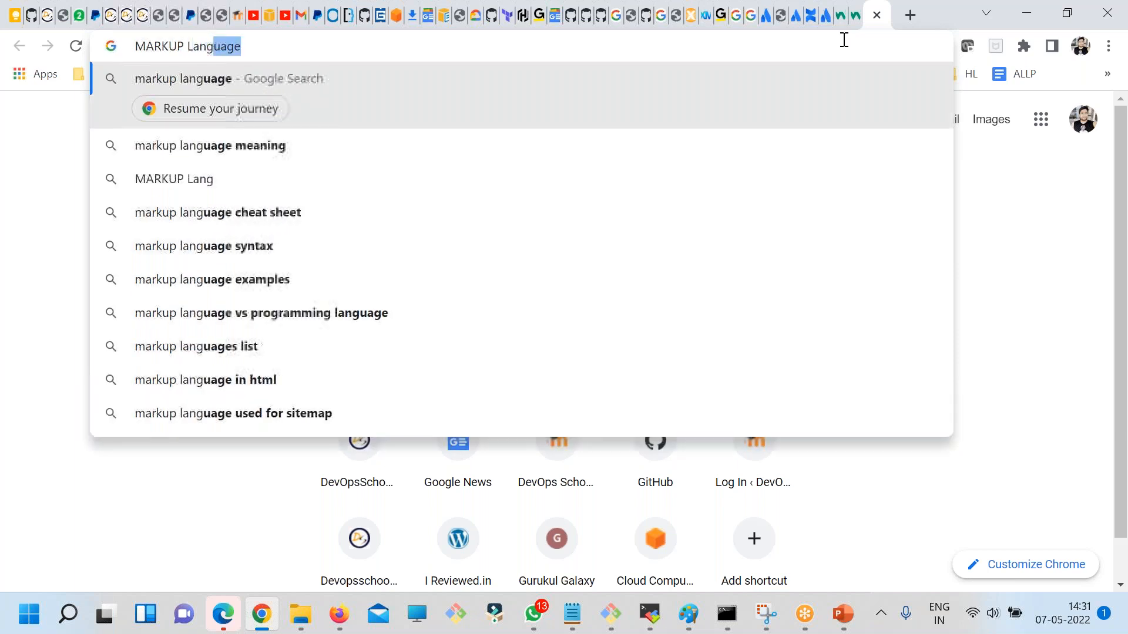
{"action": "key", "text": "Return"}
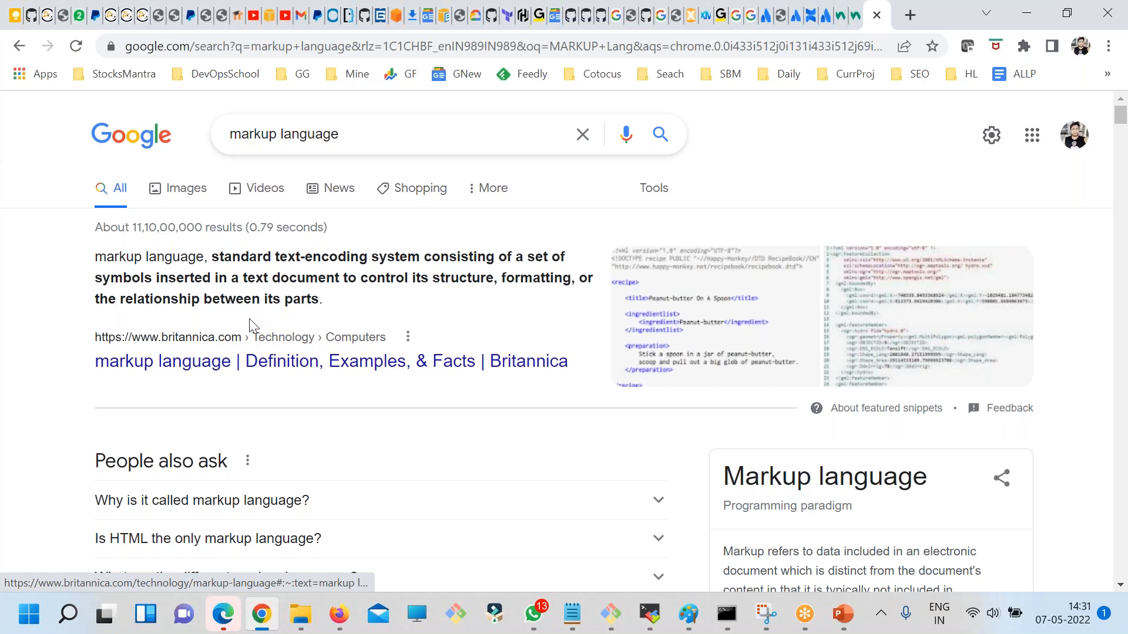
Replace the Google query and search for "ms document markup"
{"action": "left_click_drag", "start_coordinate": [360, 134], "coordinate": [209, 131]}
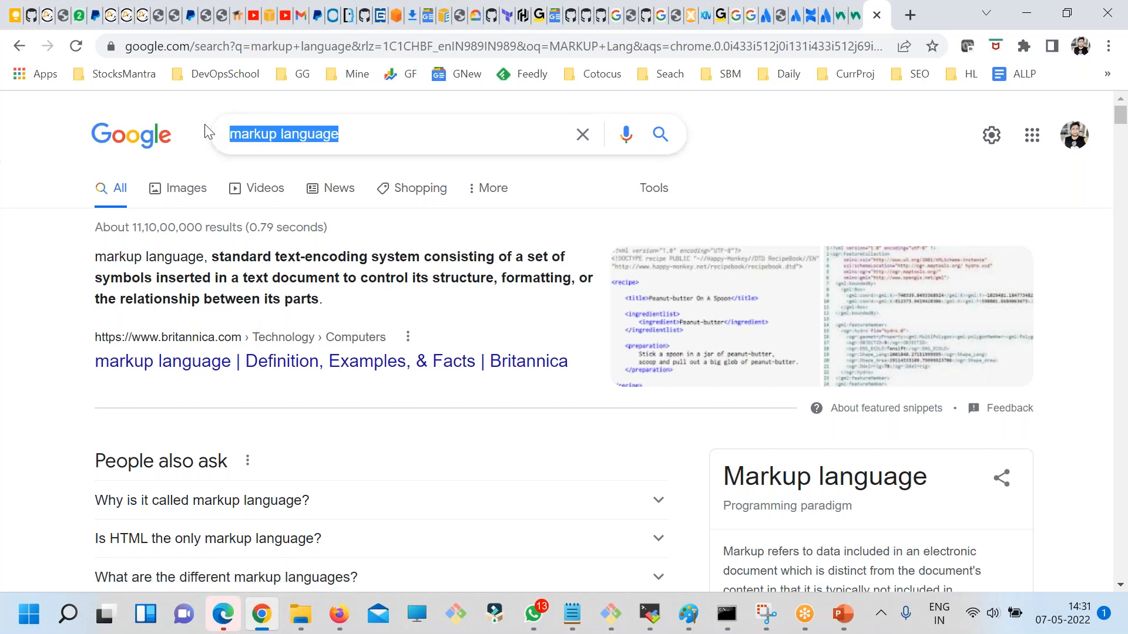
{"action": "type", "text": "dock"}
{"action": "key", "text": "BackSpace"}
{"action": "key", "text": "ctrl+a"}
{"action": "type", "text": "ms dock"}
{"action": "key", "text": "BackSpace"}
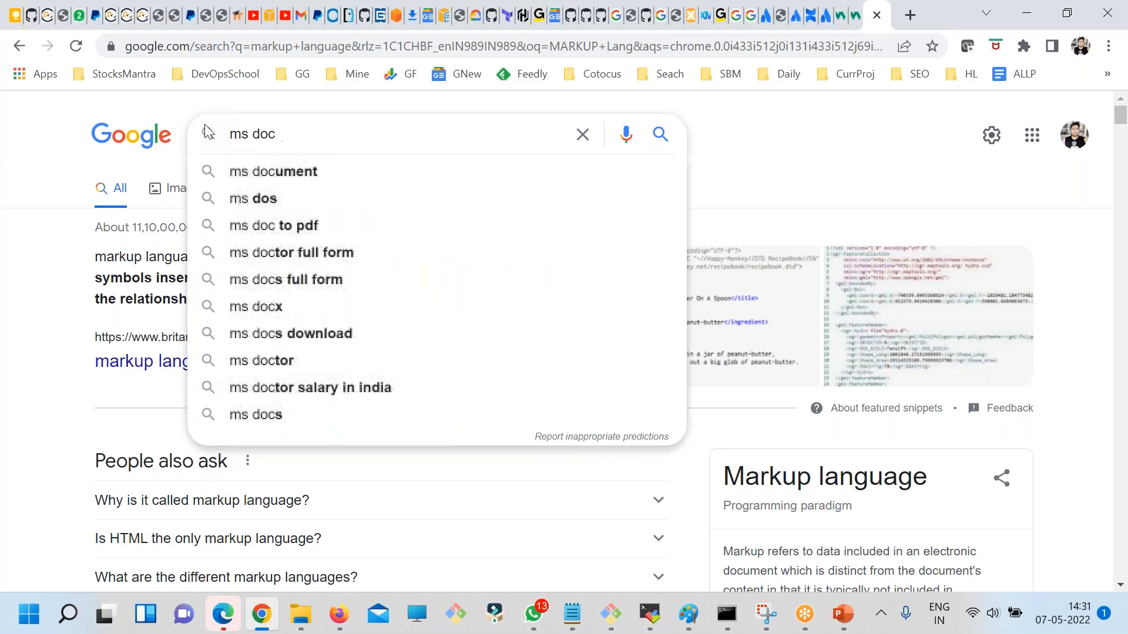
{"action": "type", "text": "to markup"}
{"action": "key", "text": "Down"}
{"action": "key", "text": "Return"}
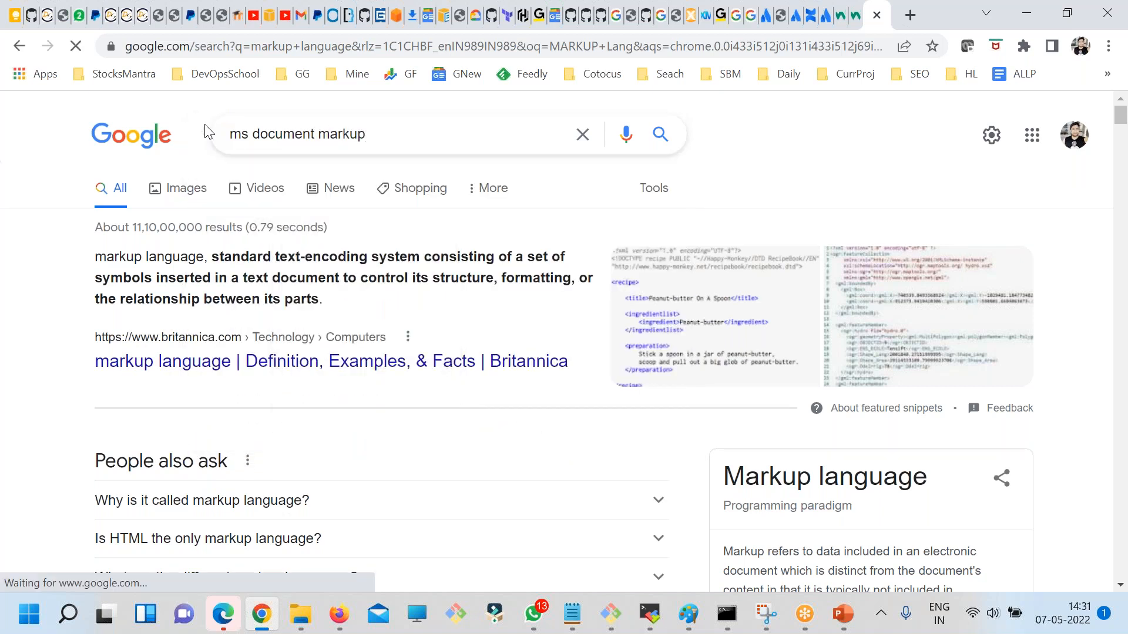
Look through the search results and expand the question "How do I add markup to Word document?"
{"action": "scroll", "coordinate": [497, 424], "scroll_direction": "down", "scroll_amount": 4}
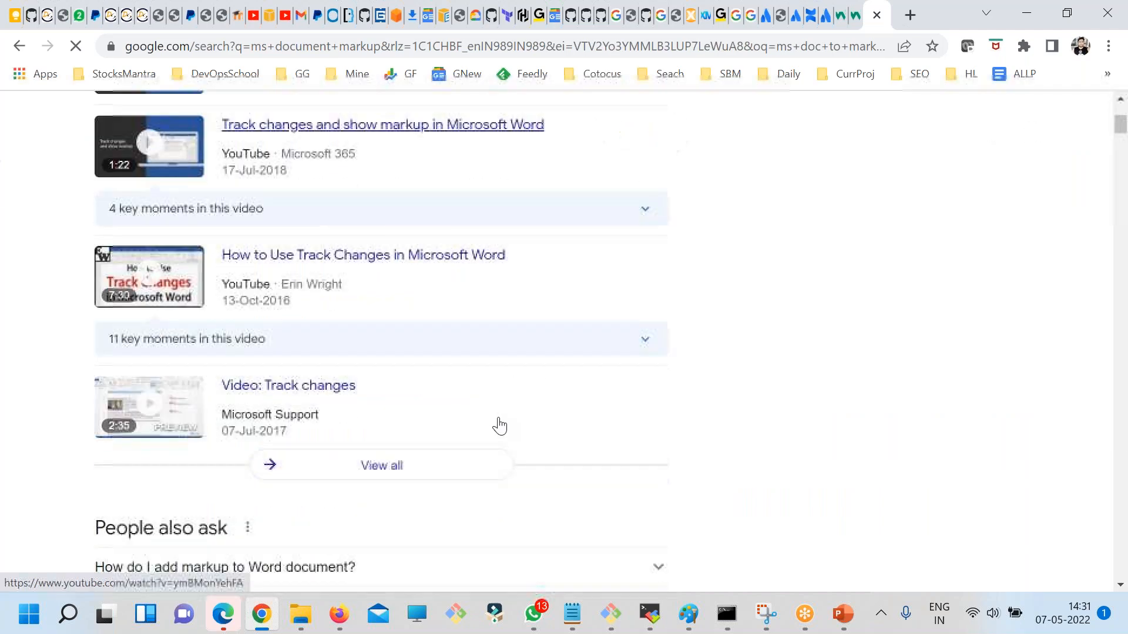
{"action": "scroll", "coordinate": [499, 426], "scroll_direction": "down", "scroll_amount": 3}
{"action": "left_click", "coordinate": [259, 395]}
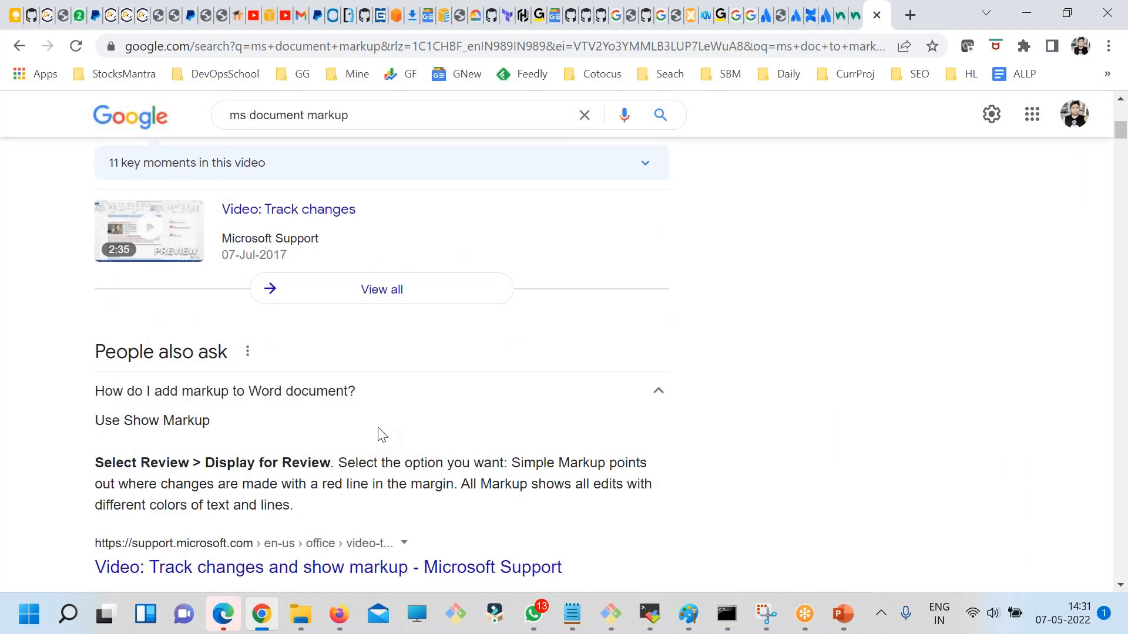
{"action": "scroll", "coordinate": [379, 433], "scroll_direction": "down", "scroll_amount": 2}
{"action": "scroll", "coordinate": [378, 440], "scroll_direction": "down", "scroll_amount": 3}
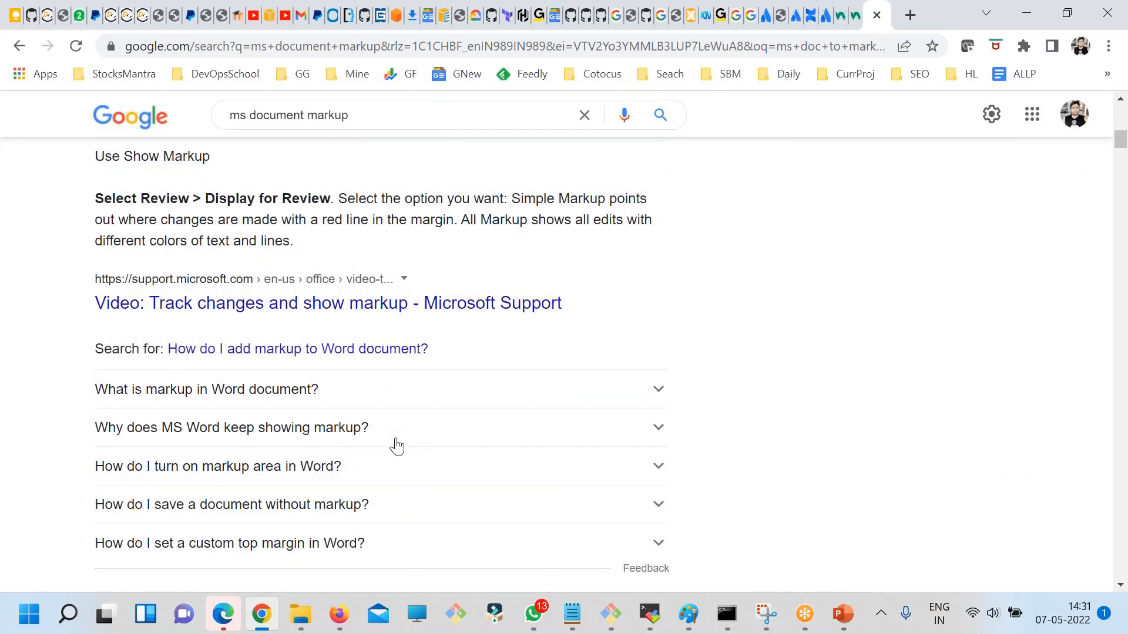
{"action": "scroll", "coordinate": [395, 447], "scroll_direction": "down", "scroll_amount": 10}
{"action": "scroll", "coordinate": [393, 443], "scroll_direction": "up", "scroll_amount": 6}
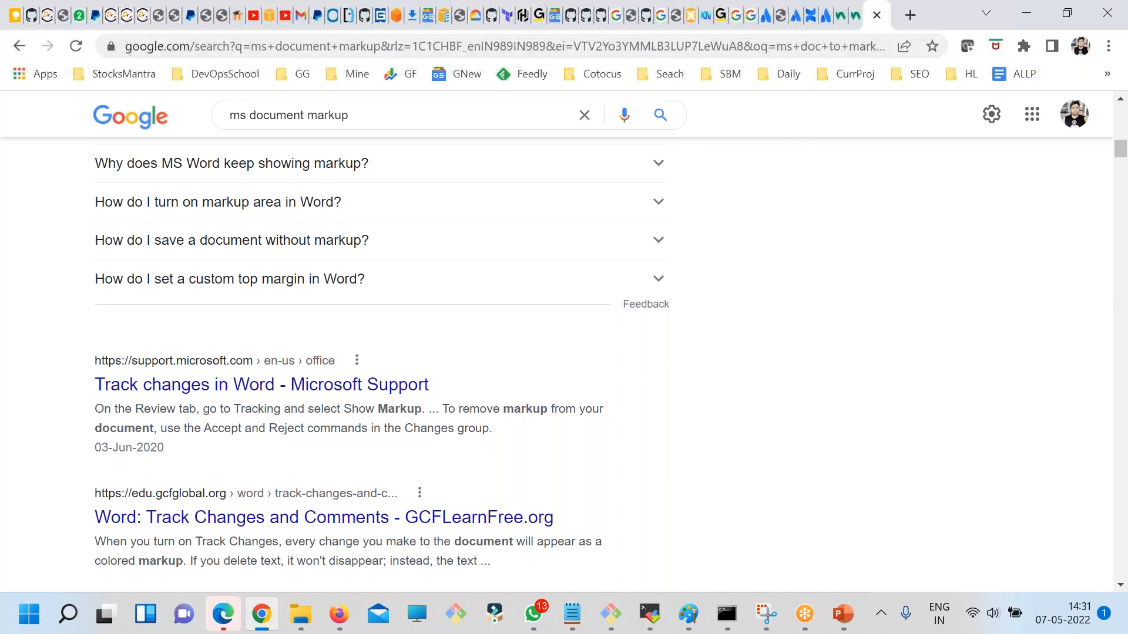
{"action": "scroll", "coordinate": [488, 354], "scroll_direction": "up", "scroll_amount": 8}
Open the Markdown Editor tool from devopsschool.com in a new tab and clear the editor's existing content
{"action": "left_click", "coordinate": [916, 12]}
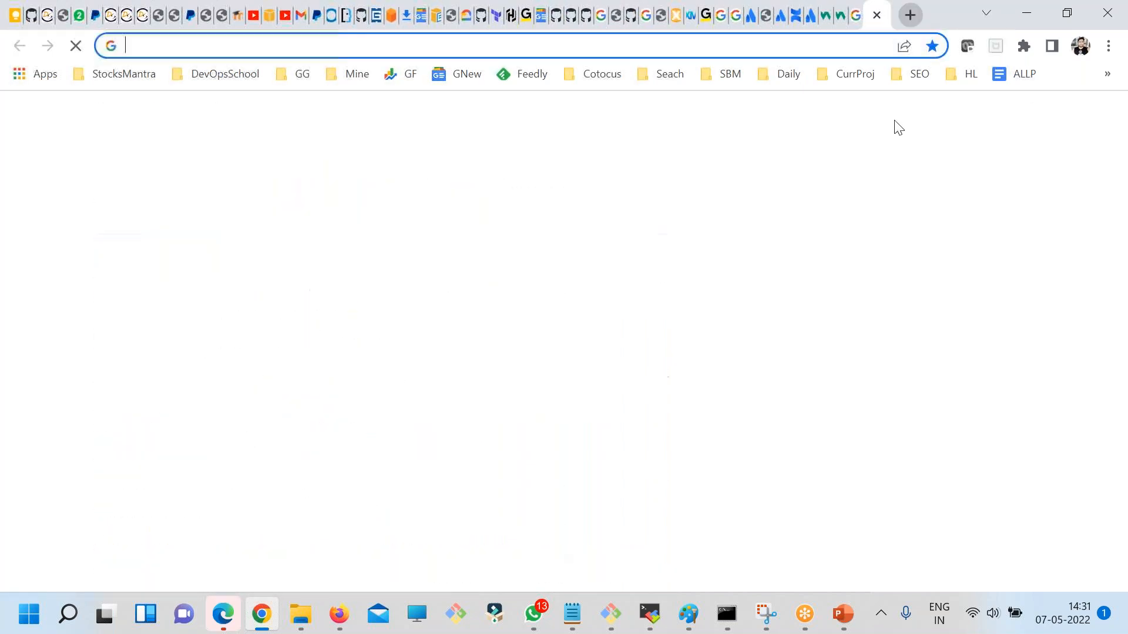
{"action": "type", "text": "devopsschool.com/"}
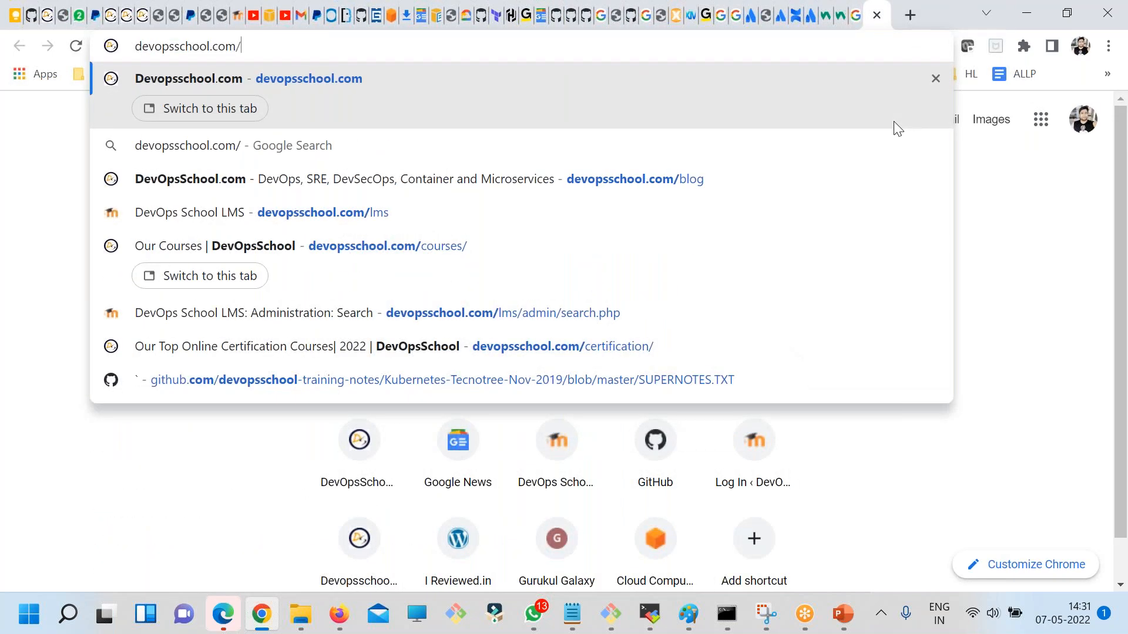
{"action": "type", "text": "too"}
{"action": "key", "text": "BackSpace"}
{"action": "key", "text": "BackSpace"}
{"action": "key", "text": "BackSpace"}
{"action": "key", "text": "Return"}
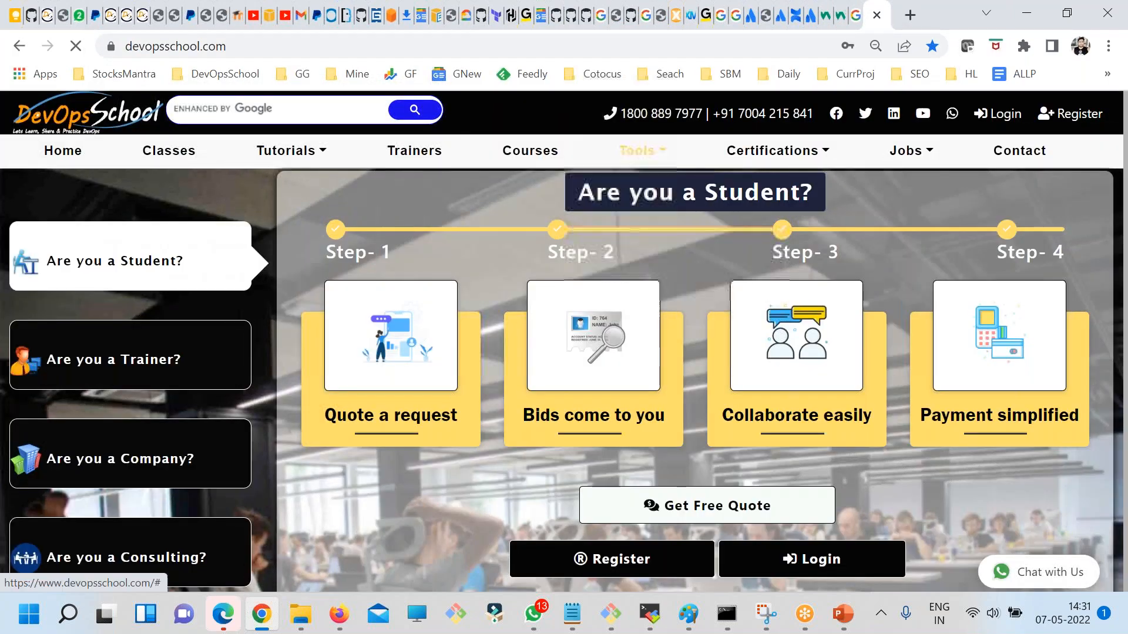
{"action": "mouse_move", "coordinate": [642, 151]}
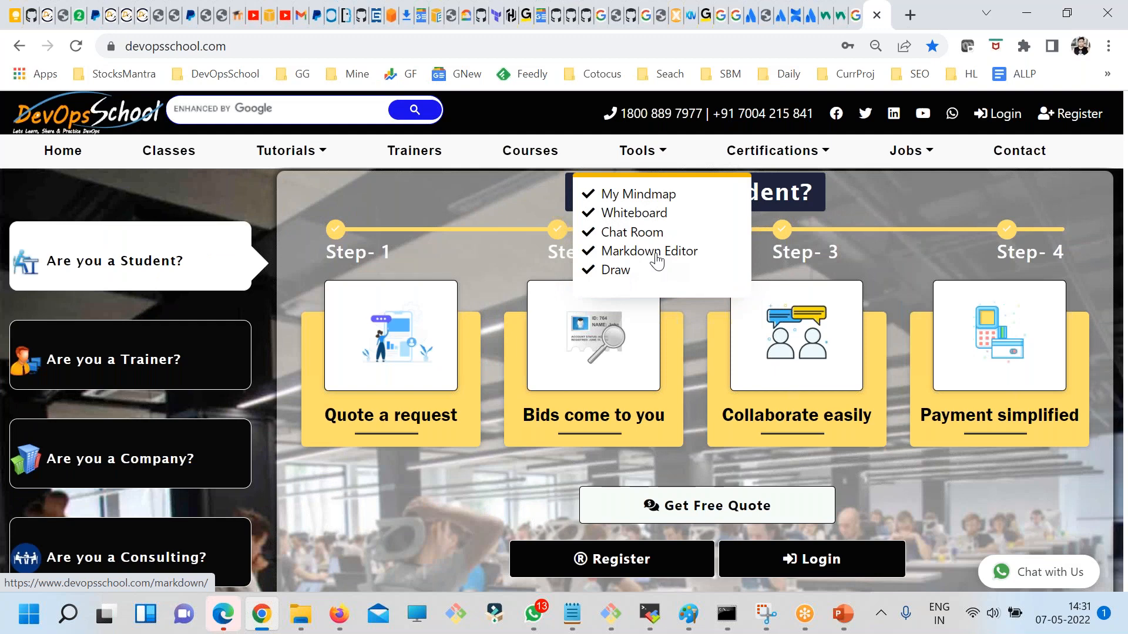
{"action": "left_click", "coordinate": [656, 262]}
{"action": "left_click_drag", "start_coordinate": [153, 209], "coordinate": [1, 147]}
{"action": "key", "text": "BackSpace"}
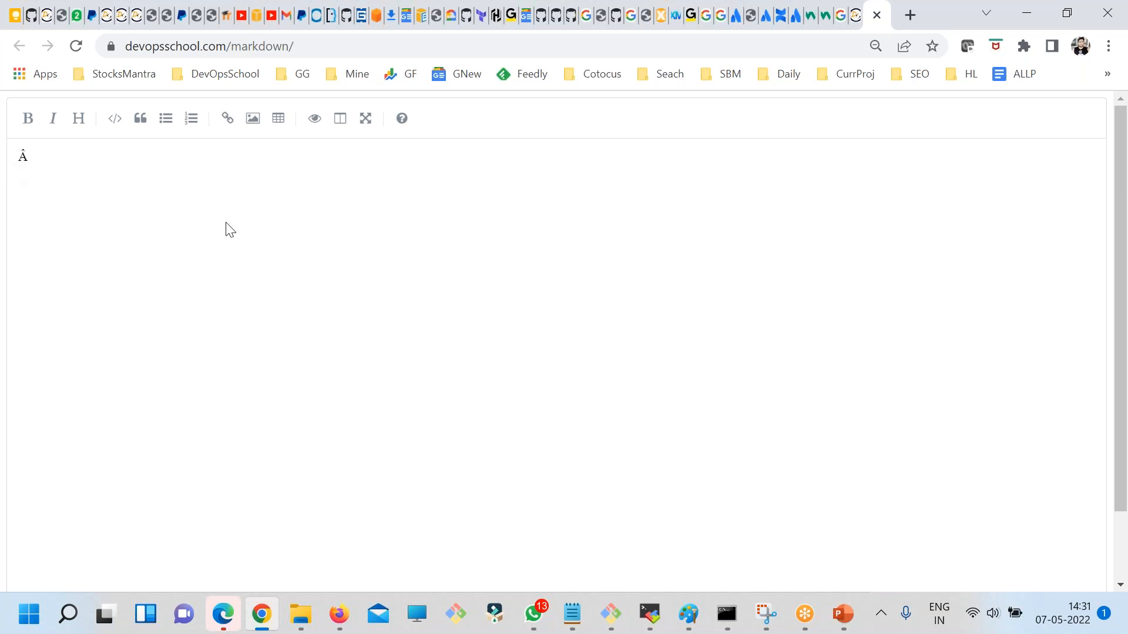
Insert a three-column table template into the Markdown editor and clear it again
{"action": "left_click", "coordinate": [278, 120]}
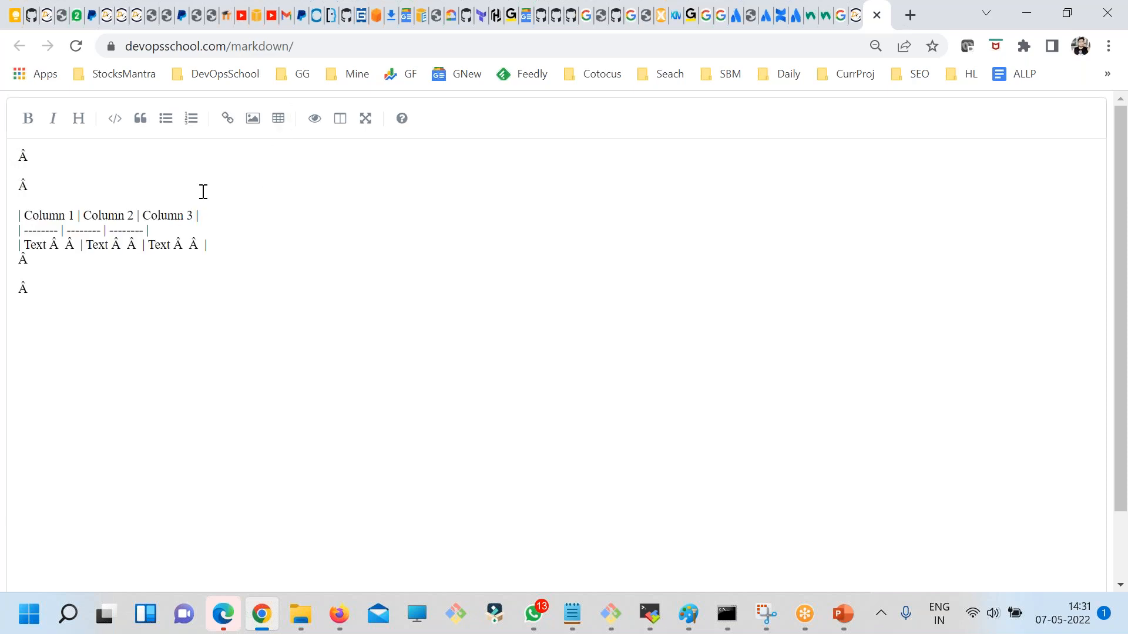
{"action": "left_click_drag", "start_coordinate": [213, 288], "coordinate": [5, 153]}
{"action": "key", "text": "BackSpace"}
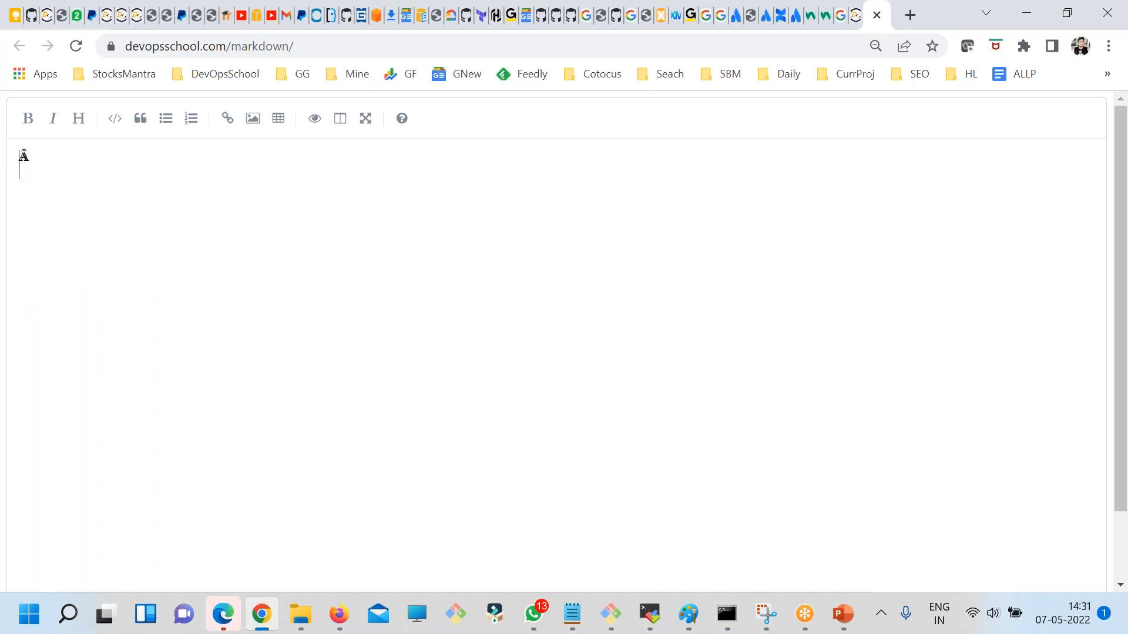
Try a numbered list with "fddsf" and several "fds" entries, add a bullet to the fifth item, and clear the editor
{"action": "left_click", "coordinate": [191, 118]}
{"action": "type", "text": "fddsf"}
{"action": "key", "text": "Return"}
{"action": "type", "text": "fds"}
{"action": "key", "text": "Return"}
{"action": "type", "text": "fds"}
{"action": "key", "text": "Return"}
{"action": "type", "text": "fds"}
{"action": "key", "text": "Return"}
{"action": "type", "text": "fÂ"}
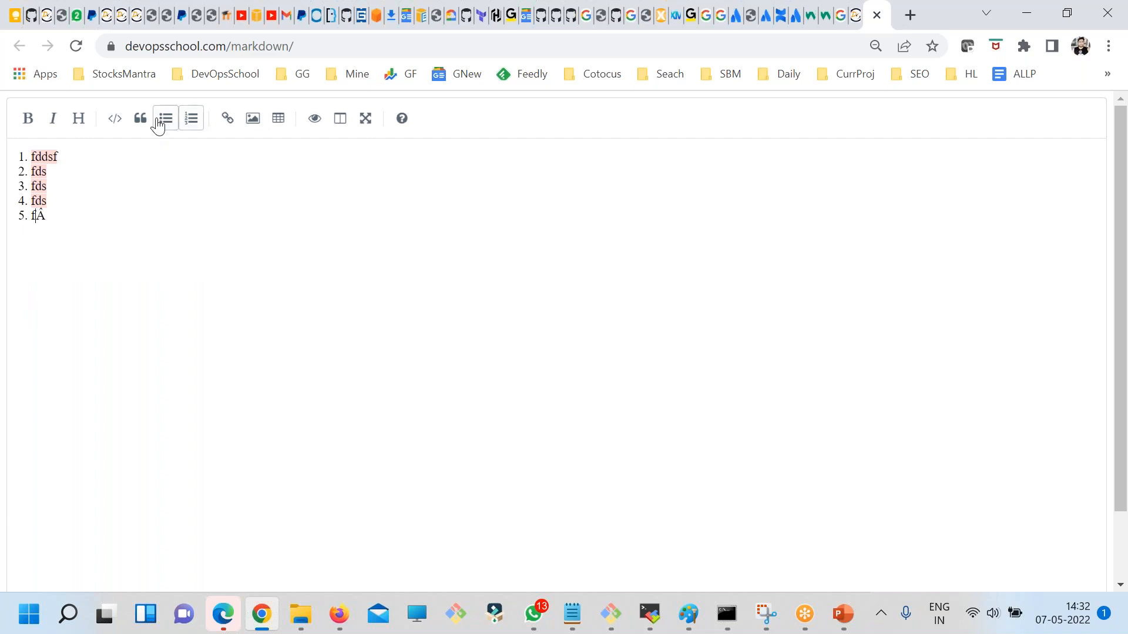
{"action": "left_click", "coordinate": [164, 119]}
{"action": "left_click_drag", "start_coordinate": [126, 264], "coordinate": [3, 141]}
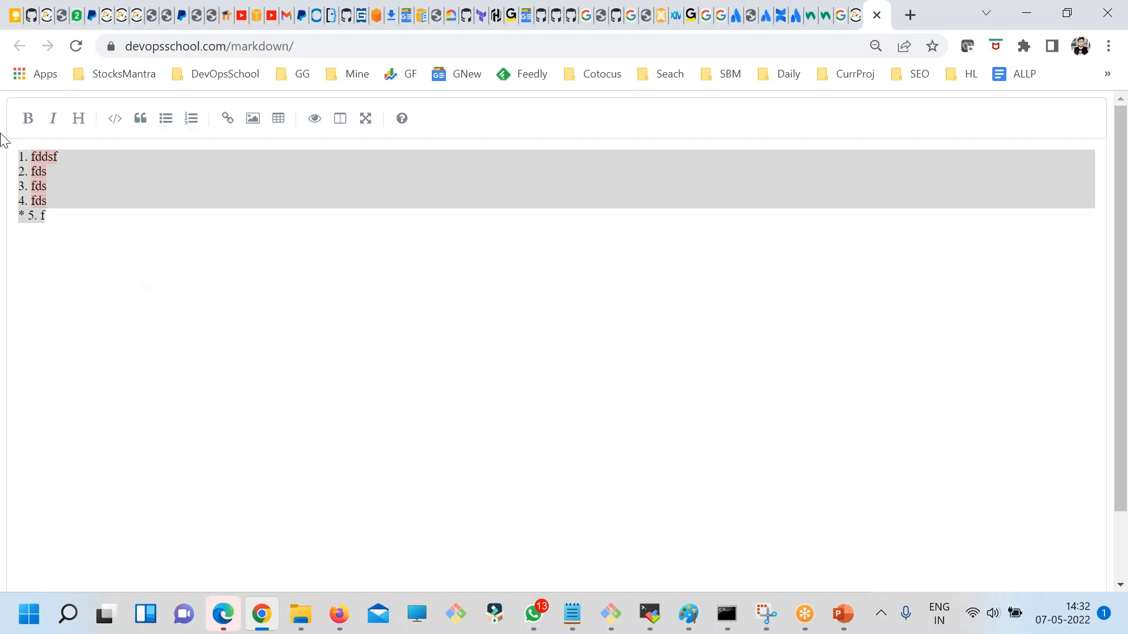
{"action": "key", "text": "BackSpace"}
Try bold and italic formatting on sample text such as "fsdfdsf" and clear the editor
{"action": "type", "text": "fsdfdsf"}
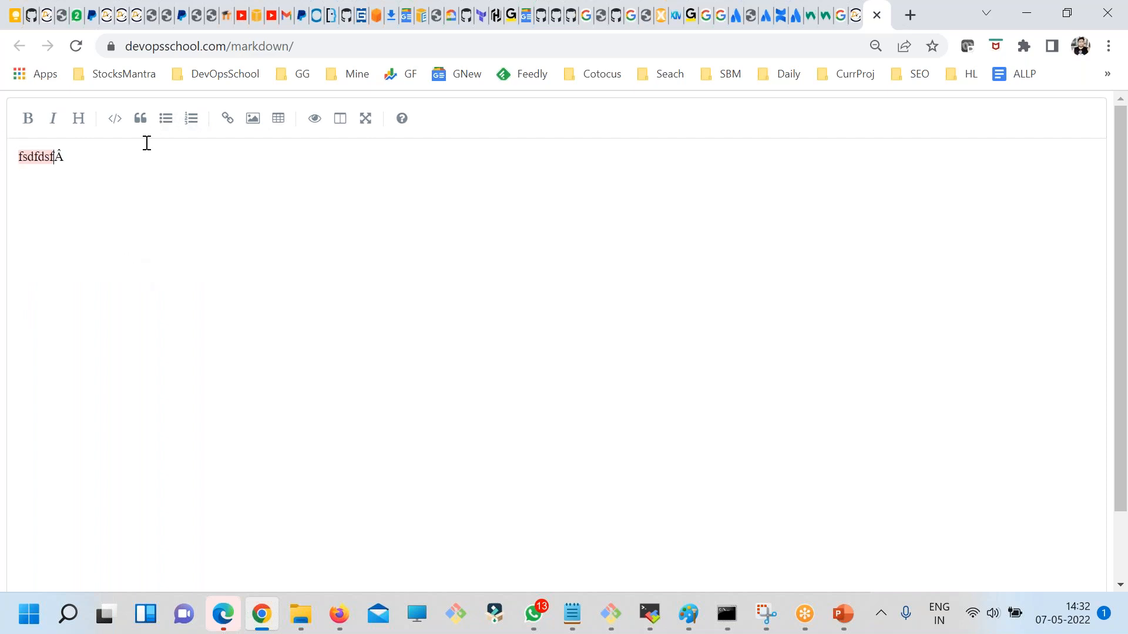
{"action": "key", "text": "ctrl+z"}
{"action": "left_click", "coordinate": [28, 120]}
{"action": "left_click_drag", "start_coordinate": [82, 164], "coordinate": [1, 136]}
{"action": "type", "text": "fsdfdszf"}
{"action": "key", "text": "shift+Home"}
{"action": "left_click", "coordinate": [54, 120]}
{"action": "left_click", "coordinate": [130, 164]}
{"action": "key", "text": "ctrl+a"}
{"action": "key", "text": "BackSpace"}
Format the sample text "fcsdfsdf" as a heading and delete it
{"action": "type", "text": "fcsdfsdf"}
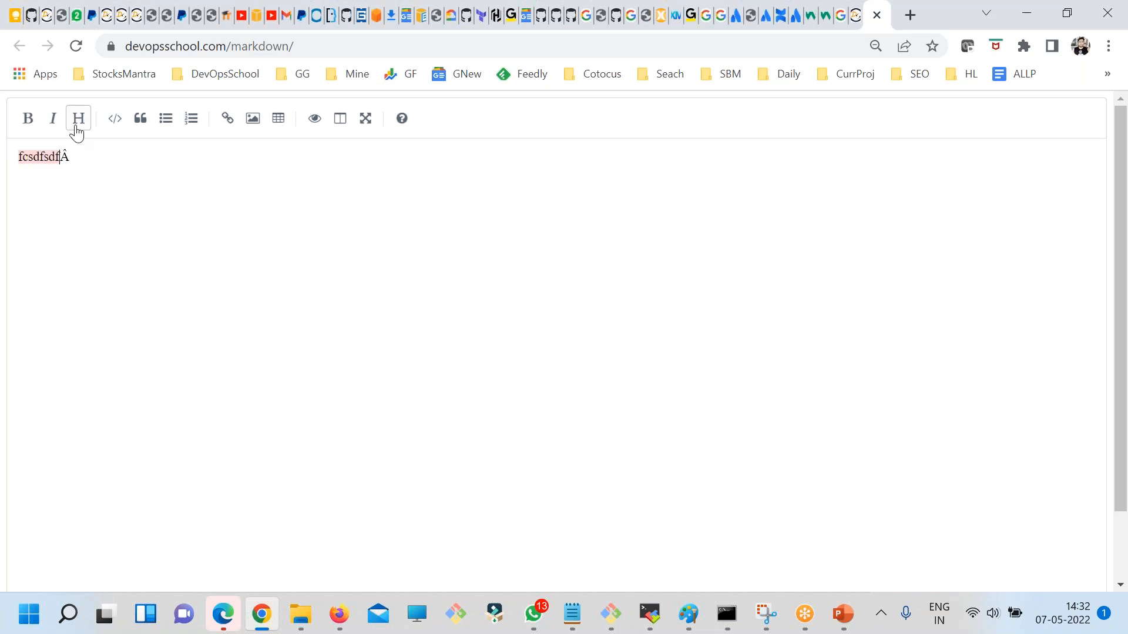
{"action": "left_click", "coordinate": [77, 132]}
{"action": "left_click_drag", "start_coordinate": [176, 215], "coordinate": [3, 173]}
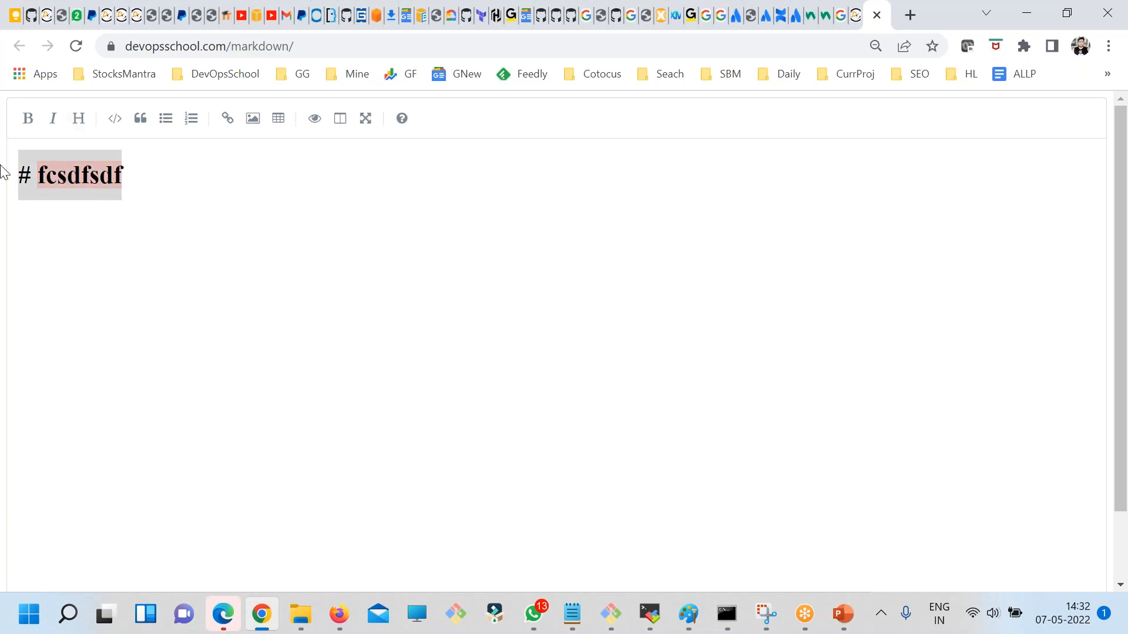
{"action": "key", "text": "BackSpace"}
Try a numbered list item and an empty link template, clearing the editor after each
{"action": "left_click", "coordinate": [200, 121]}
{"action": "key", "text": "ctrl+a"}
{"action": "key", "text": "BackSpace"}
{"action": "left_click", "coordinate": [228, 120]}
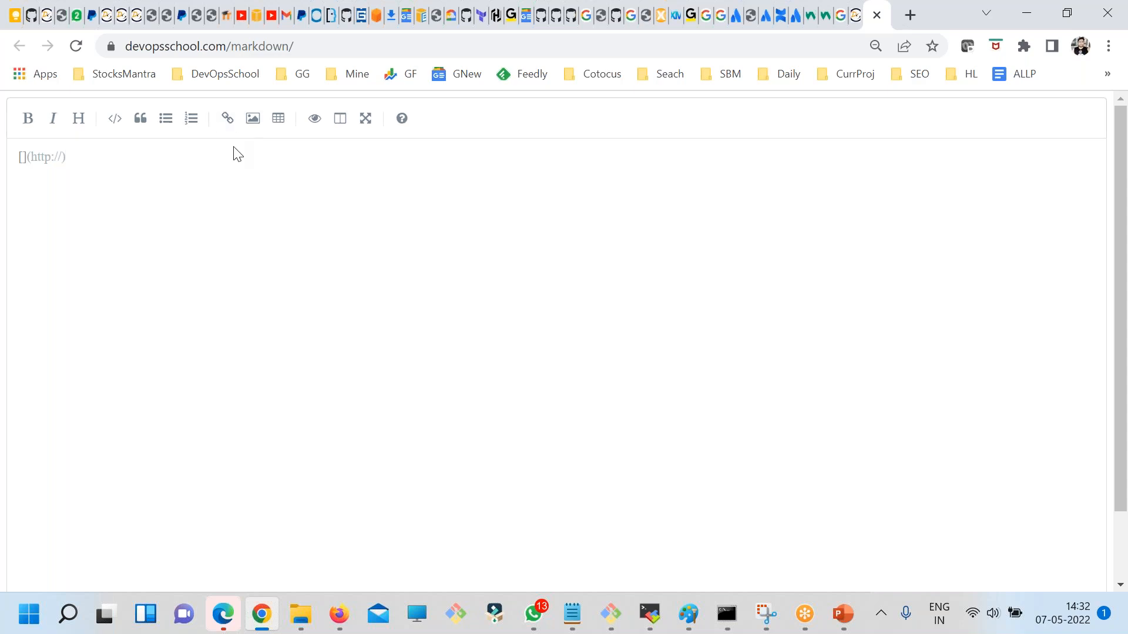
{"action": "key", "text": "ctrl+a"}
{"action": "key", "text": "BackSpace"}
Insert an empty image template, preview the rendered output, and clear the editor
{"action": "left_click", "coordinate": [252, 118]}
{"action": "scroll", "coordinate": [198, 272], "scroll_direction": "up", "scroll_amount": 6}
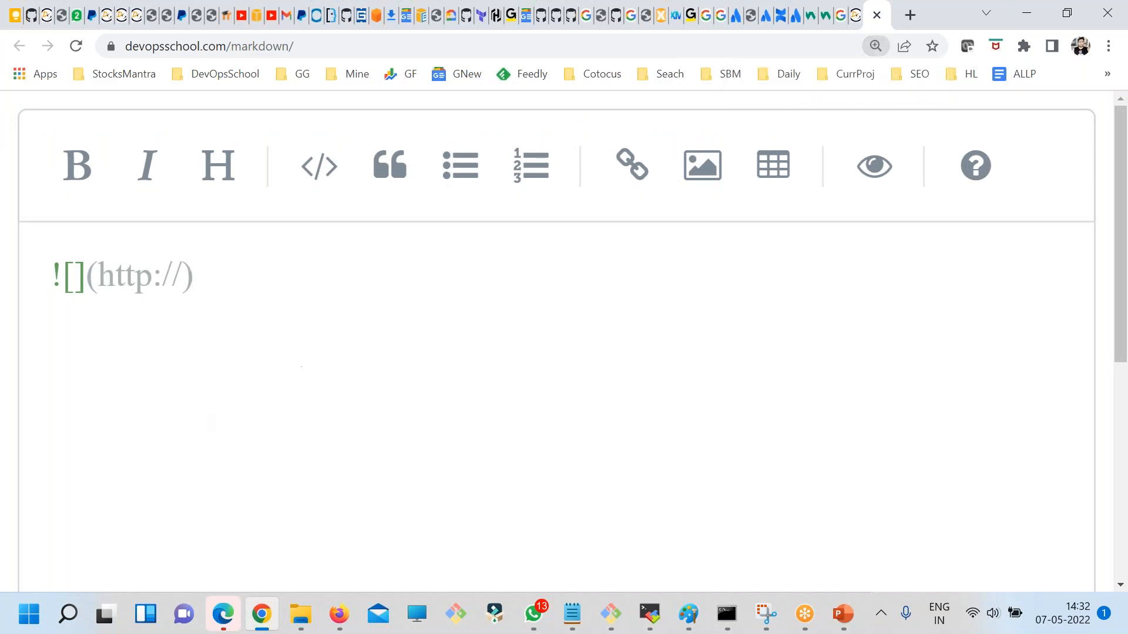
{"action": "left_click_drag", "start_coordinate": [65, 274], "coordinate": [100, 275]}
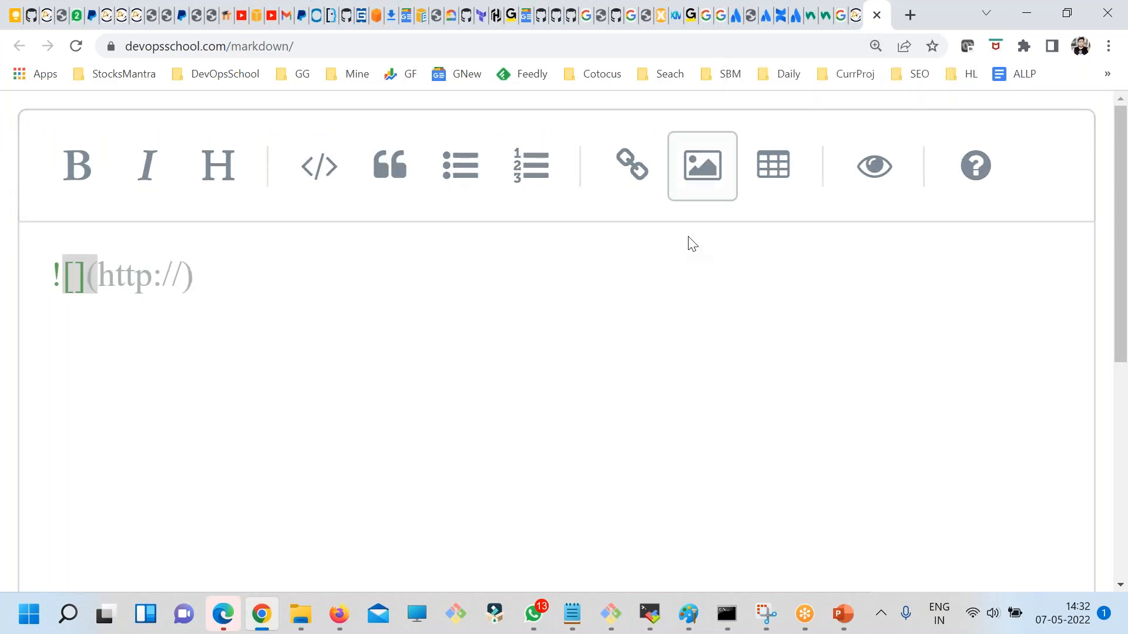
{"action": "scroll", "coordinate": [687, 242], "scroll_direction": "down", "scroll_amount": 2}
{"action": "left_click", "coordinate": [606, 152]}
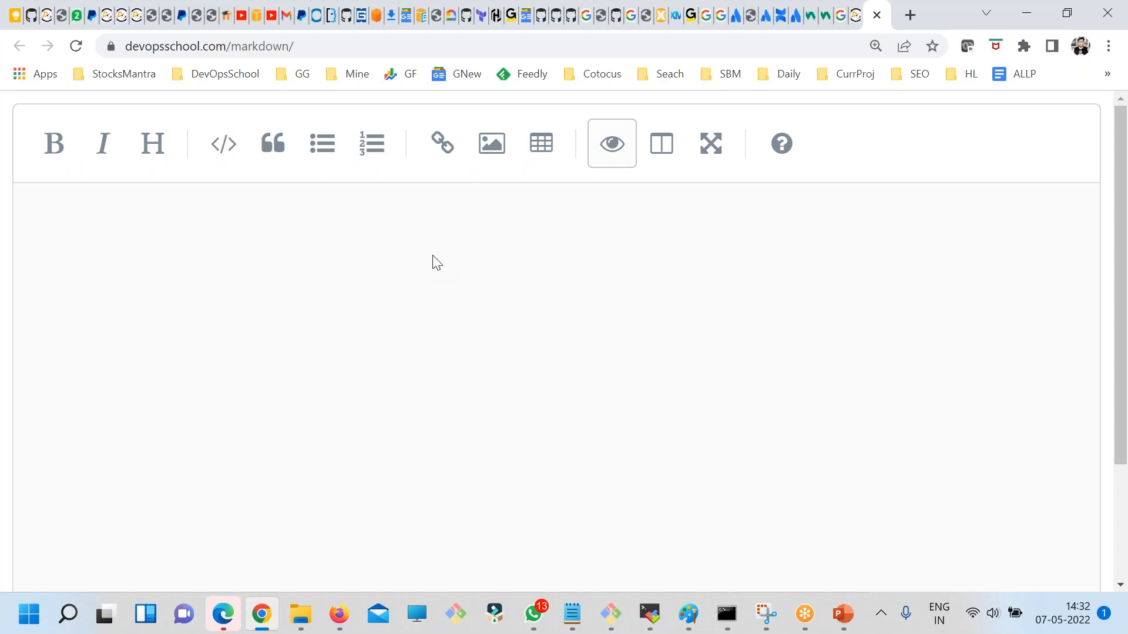
{"action": "scroll", "coordinate": [438, 224], "scroll_direction": "down", "scroll_amount": 1}
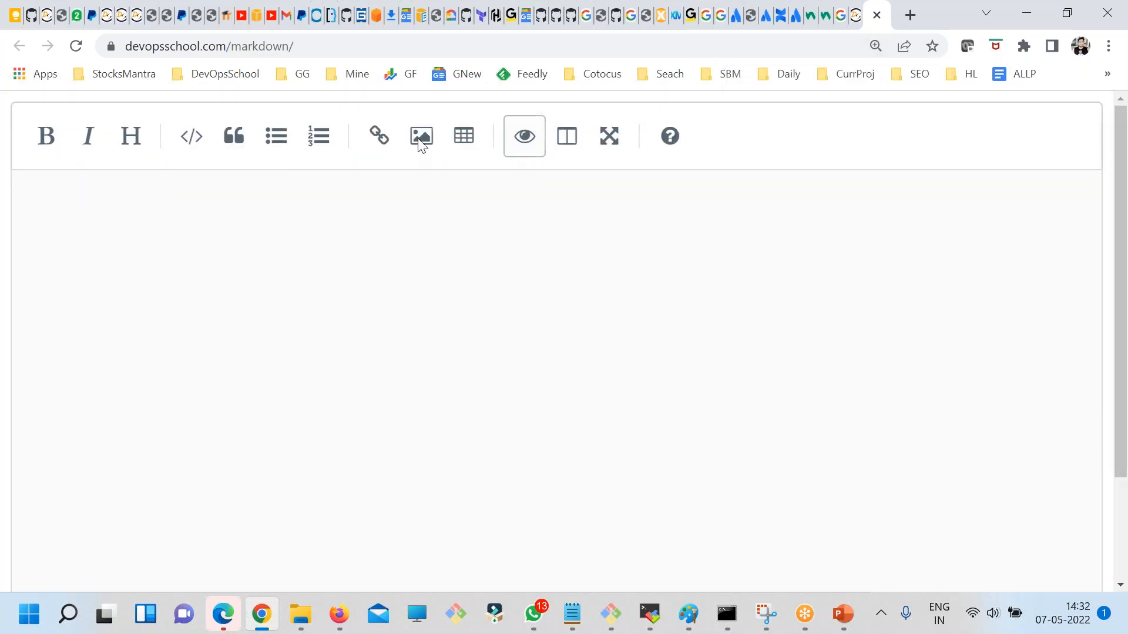
{"action": "left_click", "coordinate": [534, 151]}
{"action": "left_click", "coordinate": [465, 154]}
{"action": "key", "text": "ctrl+a"}
{"action": "key", "text": "BackSpace"}
Insert a three-column table template and preview how it renders before returning to the source view
{"action": "left_click", "coordinate": [465, 138]}
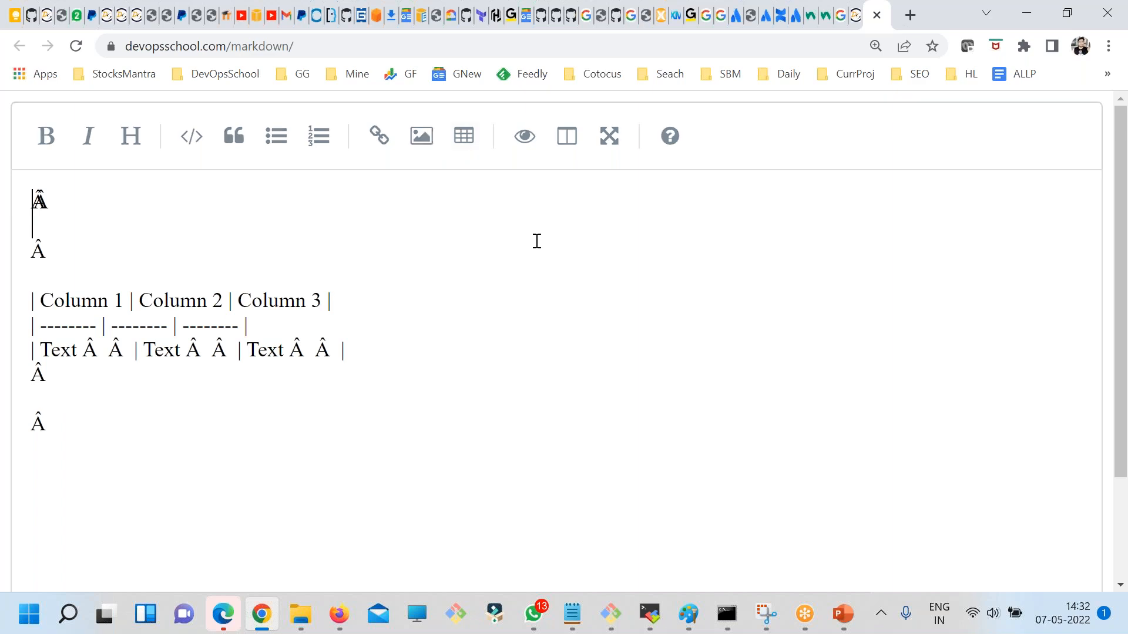
{"action": "left_click", "coordinate": [537, 141]}
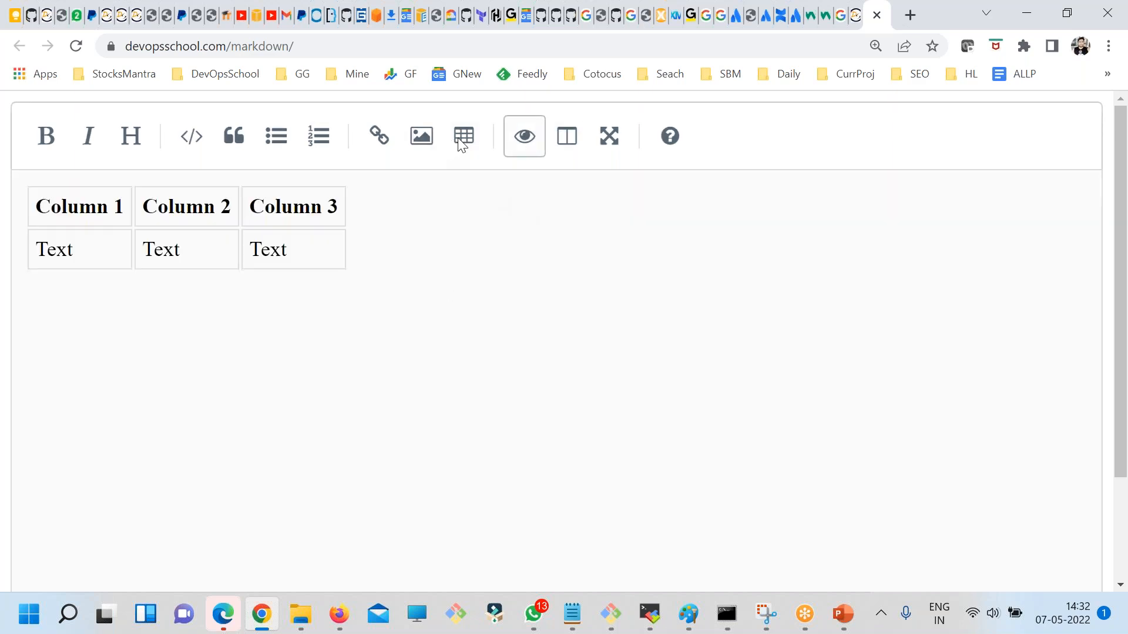
{"action": "left_click", "coordinate": [506, 144]}
Copy the table's Markdown source from the editor into a new Notepad document
{"action": "left_click_drag", "start_coordinate": [257, 368], "coordinate": [29, 291]}
{"action": "key", "text": "ctrl+a"}
{"action": "key", "text": "super+r"}
{"action": "type", "text": "m"}
{"action": "key", "text": "BackSpace"}
{"action": "type", "text": "notepad"}
{"action": "key", "text": "Return"}
{"action": "type", "text": "| Column 1 | Column 2 | Column 3 | | -------- | -------- | -------- | | Text     | Text     | Text     |"}
{"action": "left_click_drag", "start_coordinate": [295, 234], "coordinate": [483, 174]}
{"action": "key", "text": "ctrl+a"}
{"action": "left_click", "coordinate": [360, 328]}
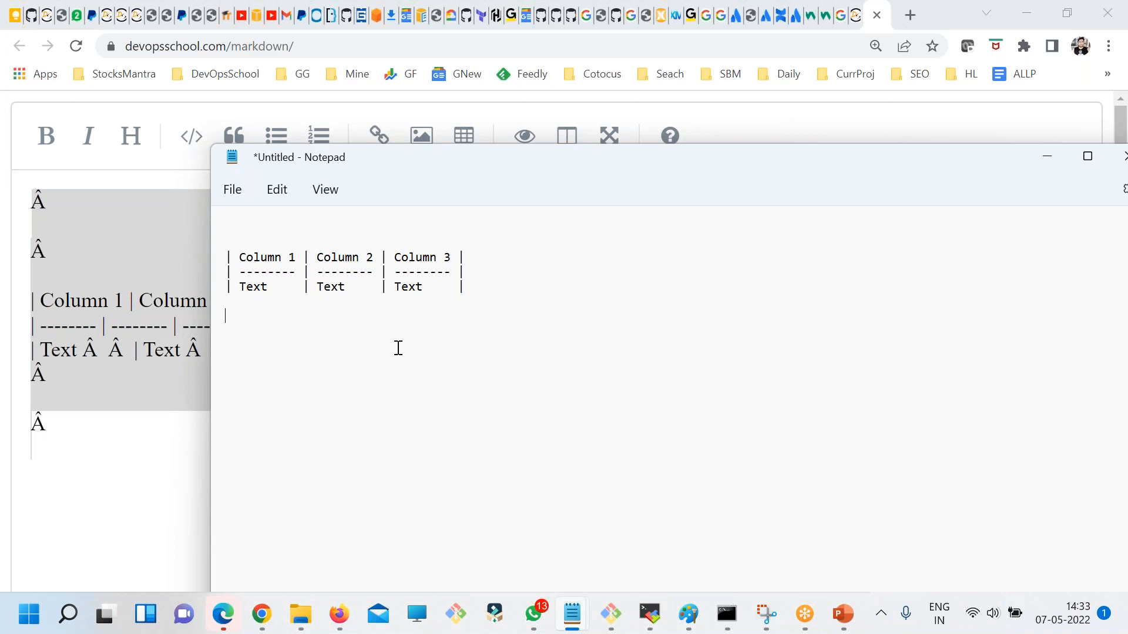
Compare the table's Markdown source in the browser editor with the plain-text copy in Notepad
{"action": "key", "text": "alt+Tab"}
{"action": "left_click", "coordinate": [313, 349]}
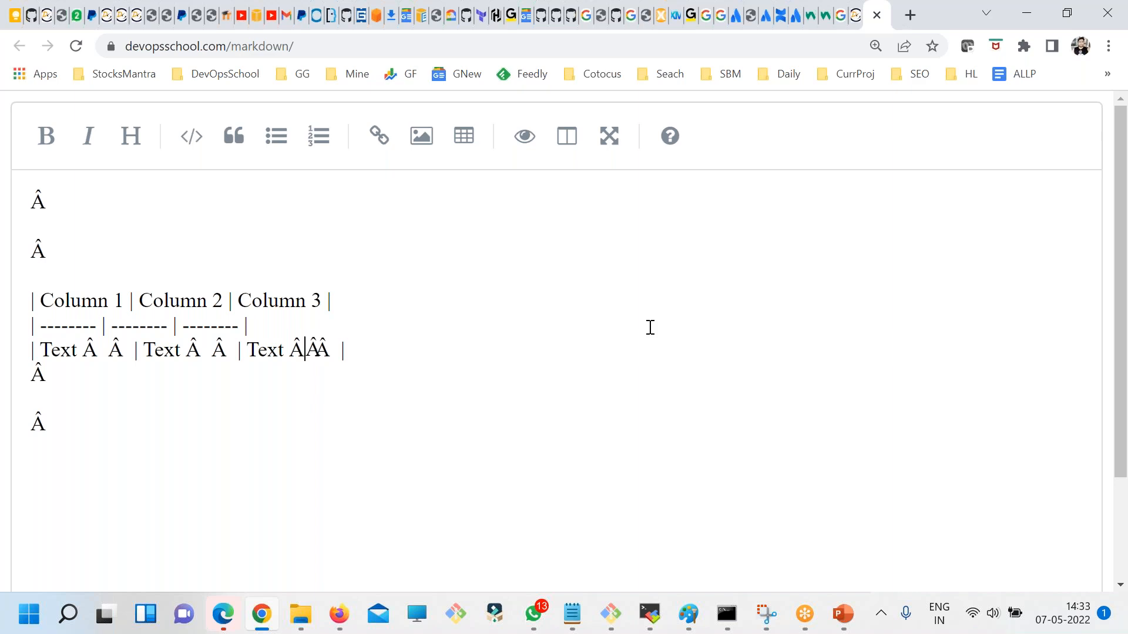
{"action": "left_click", "coordinate": [163, 402]}
{"action": "left_click_drag", "start_coordinate": [163, 402], "coordinate": [13, 235]}
{"action": "key", "text": "alt+Tab"}
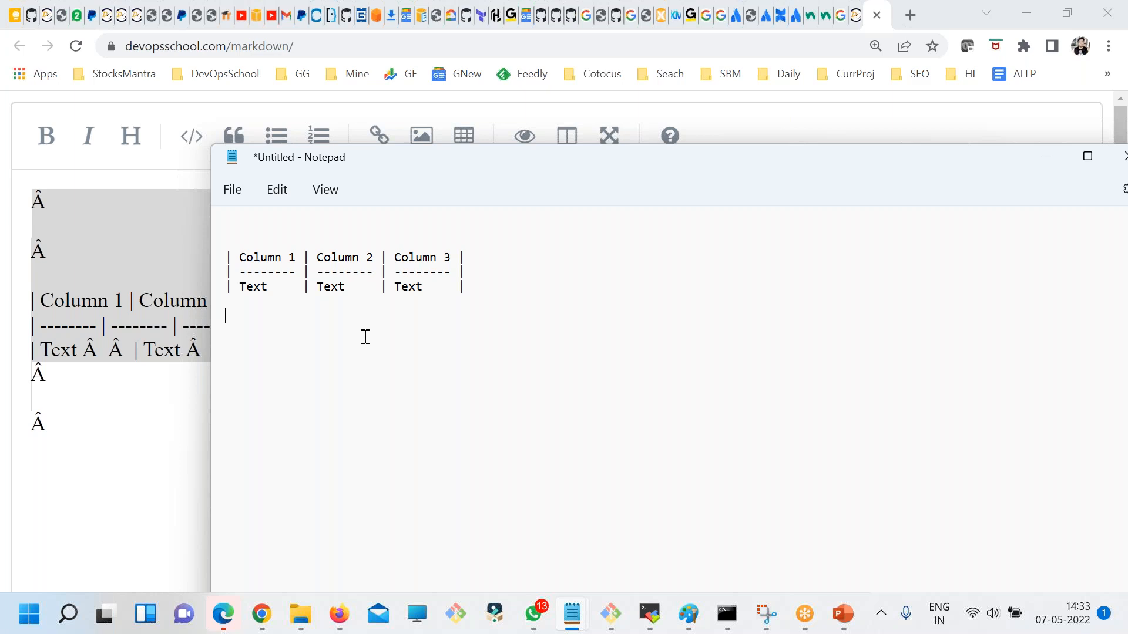
{"action": "left_click", "coordinate": [1097, 260]}
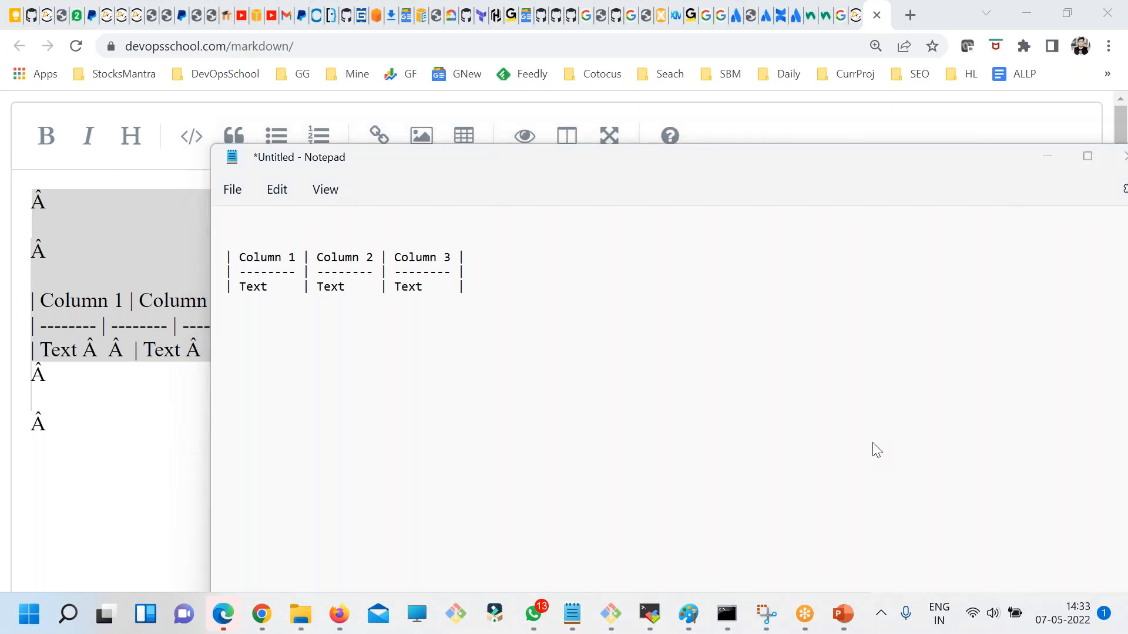